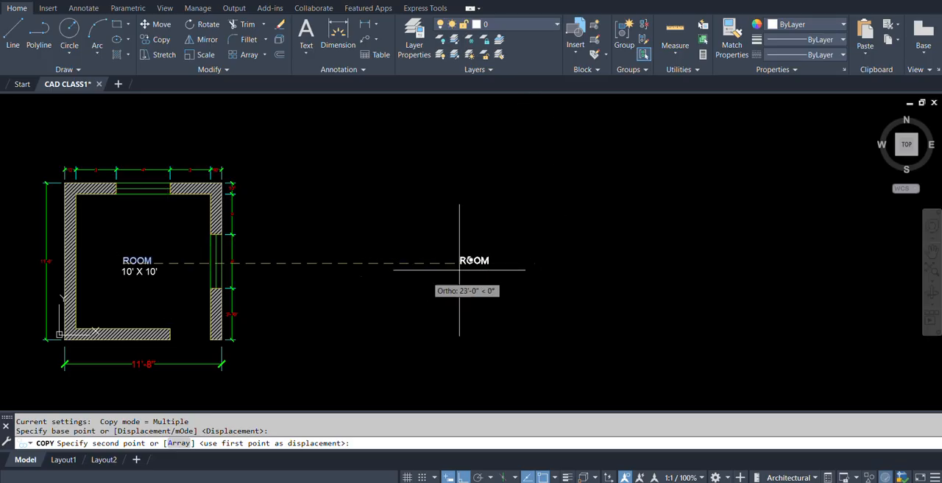
Place a copy of the ROOM label freely in the empty area to the upper right of the floor plan.
key("F8")
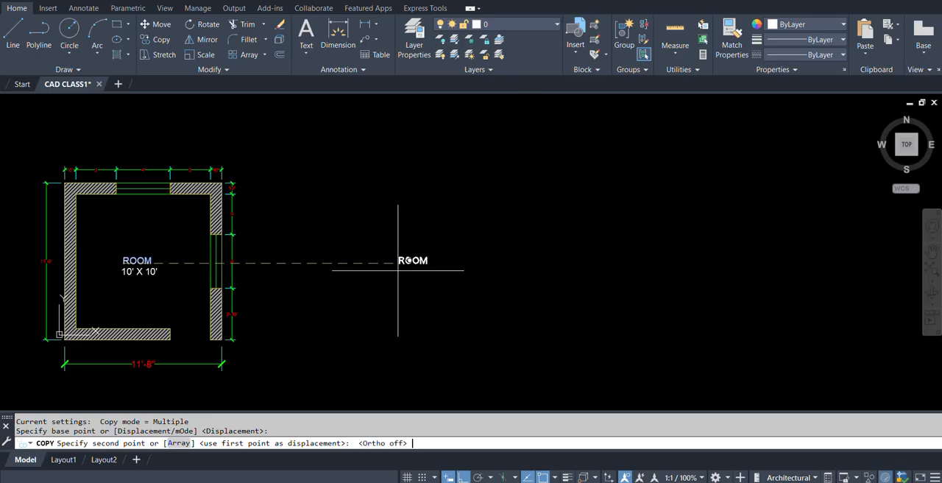
left_click(412, 131)
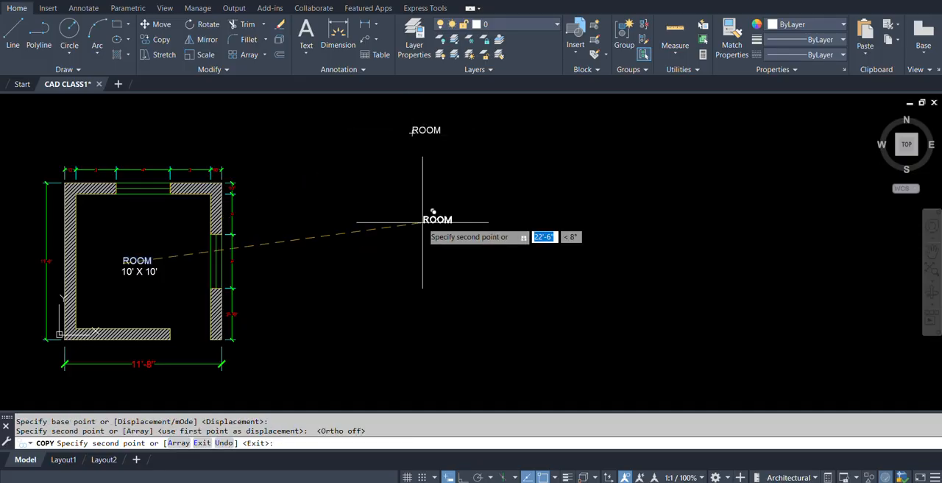
key("Escape")
Change the copied ROOM label's text to "DRAW MENU".
double_click(426, 130)
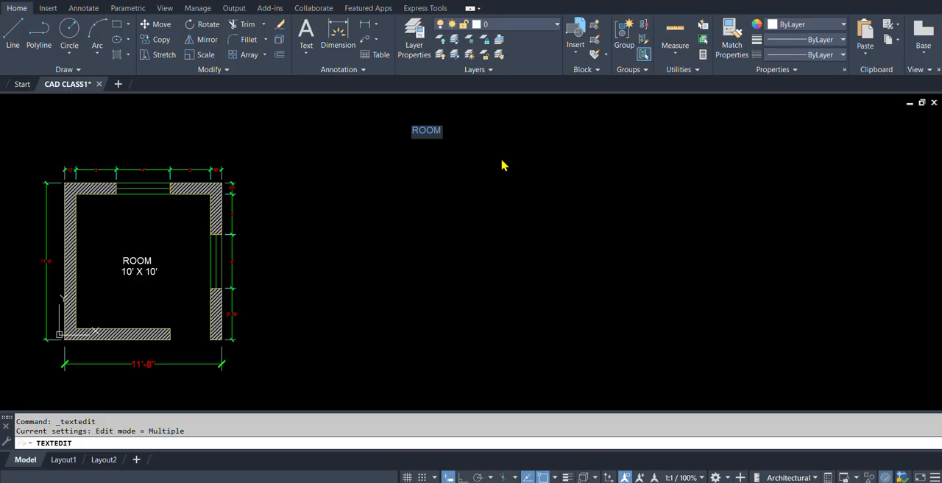
type("DRAW MENY")
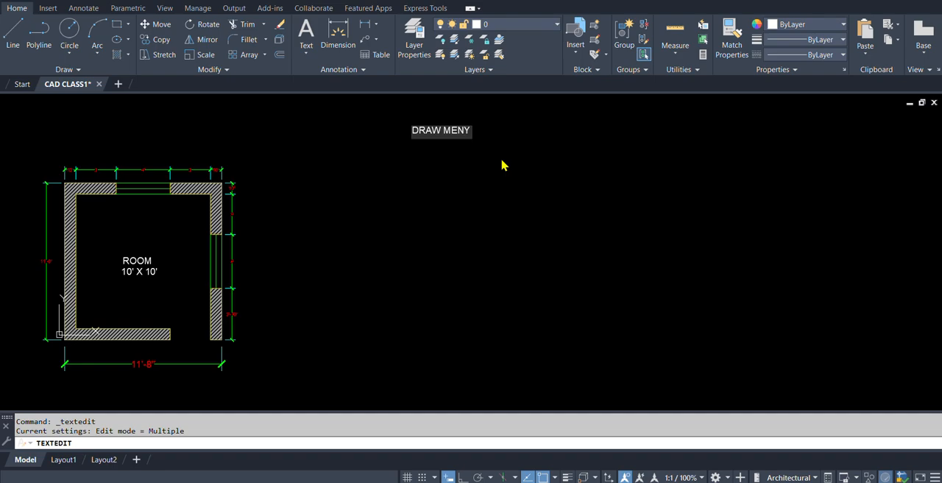
key("BackSpace")
type("U")
left_click(501, 164)
key("Return")
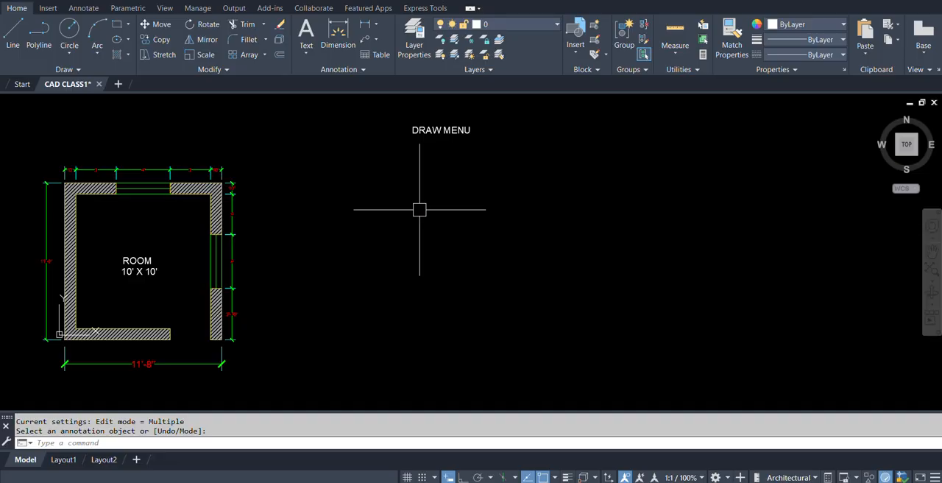
Copy the DRAW MENU text straight down to a spot just below the original.
type("co")
key("Return")
left_click(441, 130)
key("Return")
left_click(560, 141)
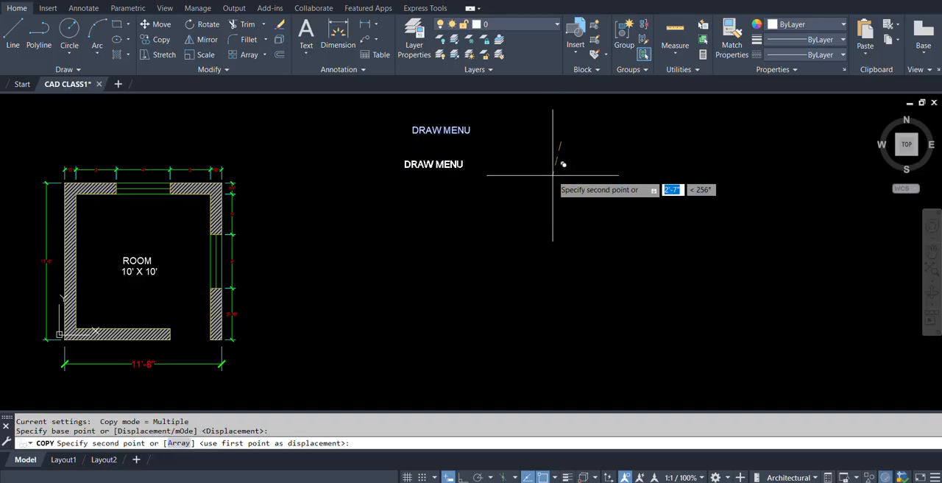
left_click(559, 170)
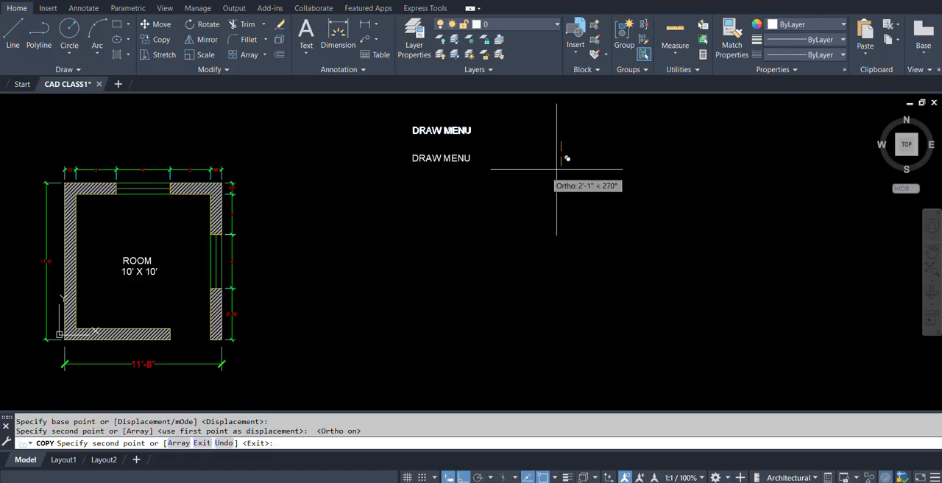
key("Escape")
Change the lower DRAW MENU text to "Copy- Co".
double_click(433, 158)
type("c")
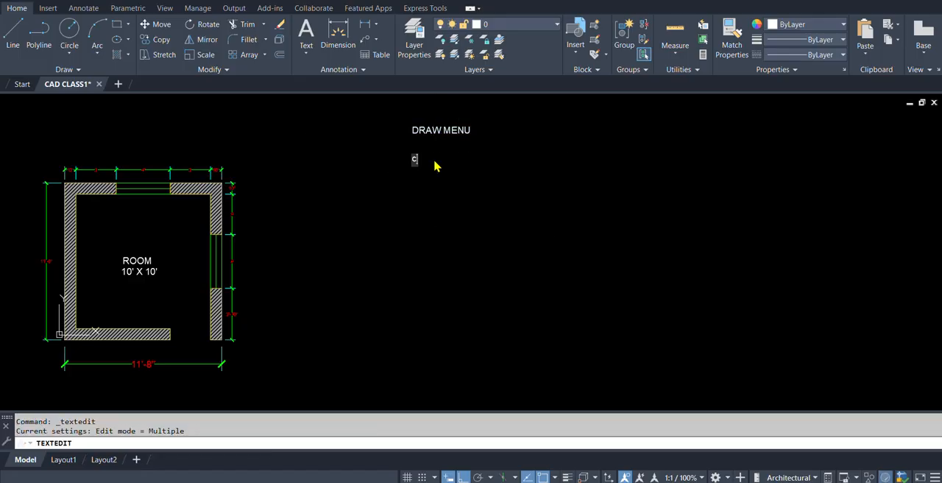
type("OM")
key("BackSpace")
key("BackSpace")
key("BackSpace")
key("BackSpace")
type("Copy- Co")
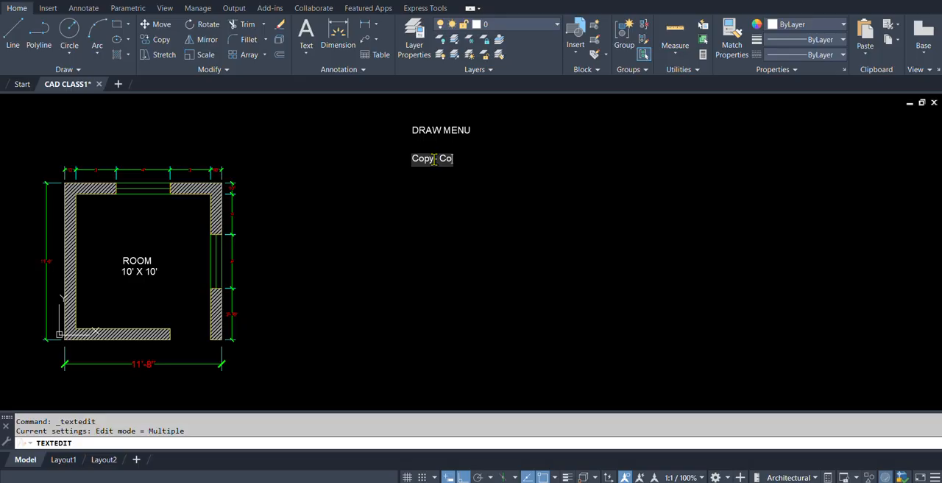
key("Return")
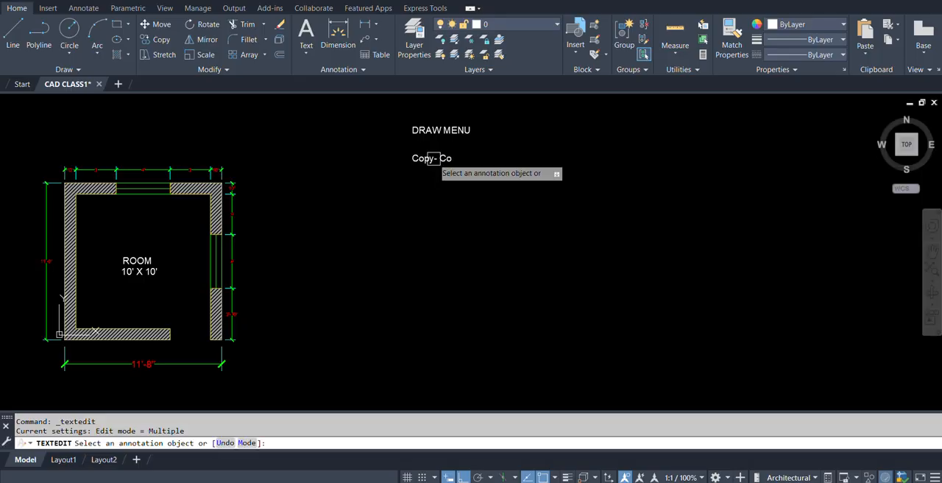
key("Escape")
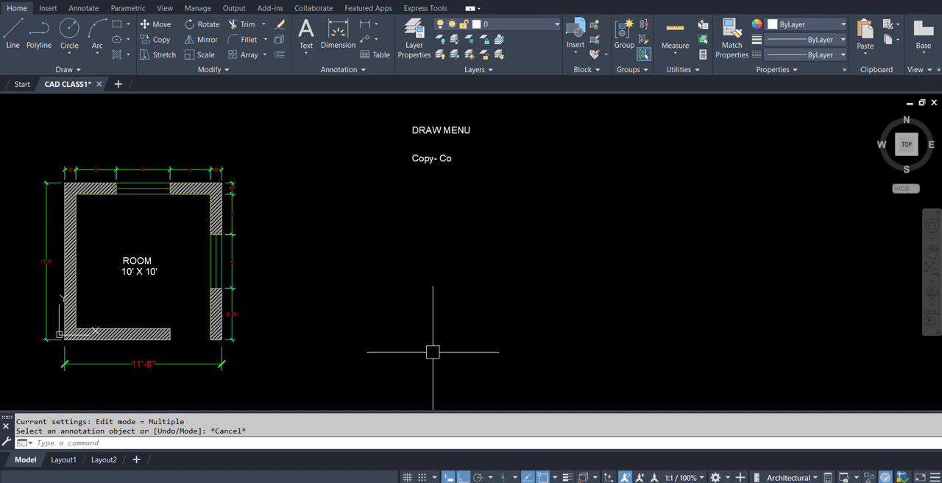
Copy the "Copy- Co" line 13 times straight down to form a column of entries beneath it.
type("co")
key("Return")
left_click(419, 157)
scroll(424, 151, "up", 4)
key("Return")
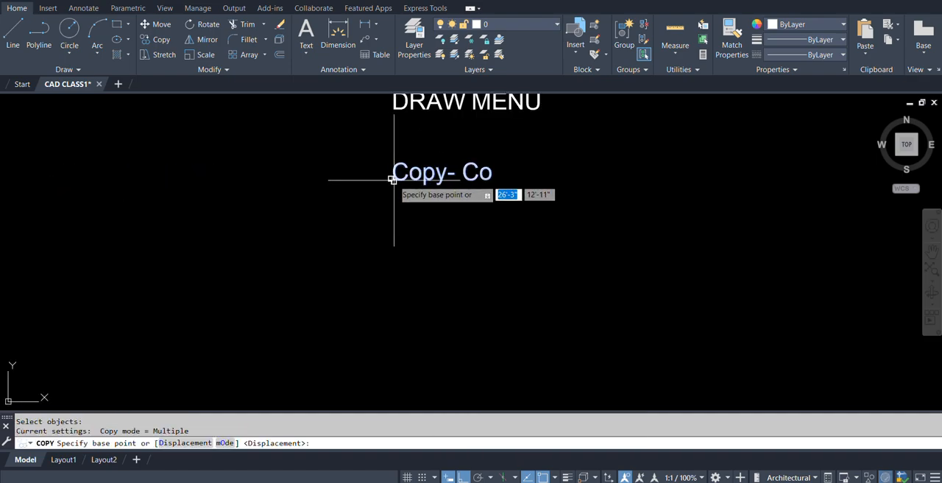
left_click(394, 178)
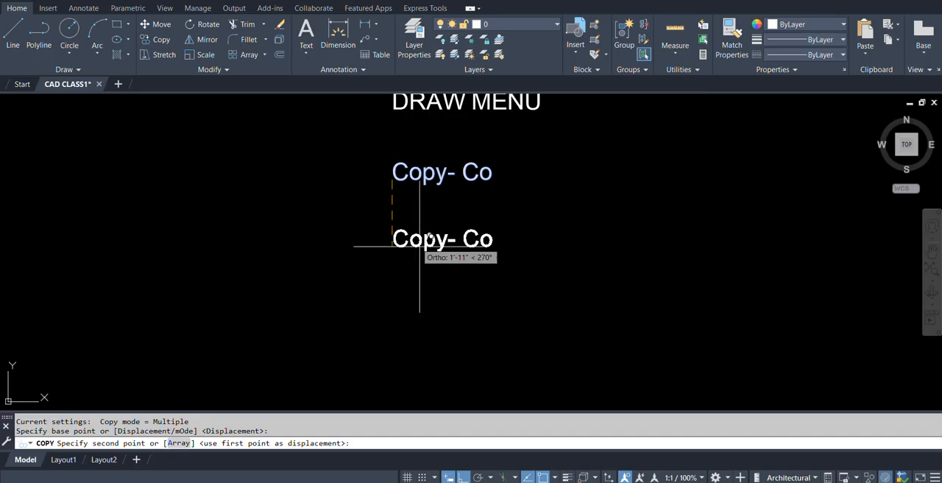
left_click(401, 213)
left_click(400, 245)
left_click(396, 278)
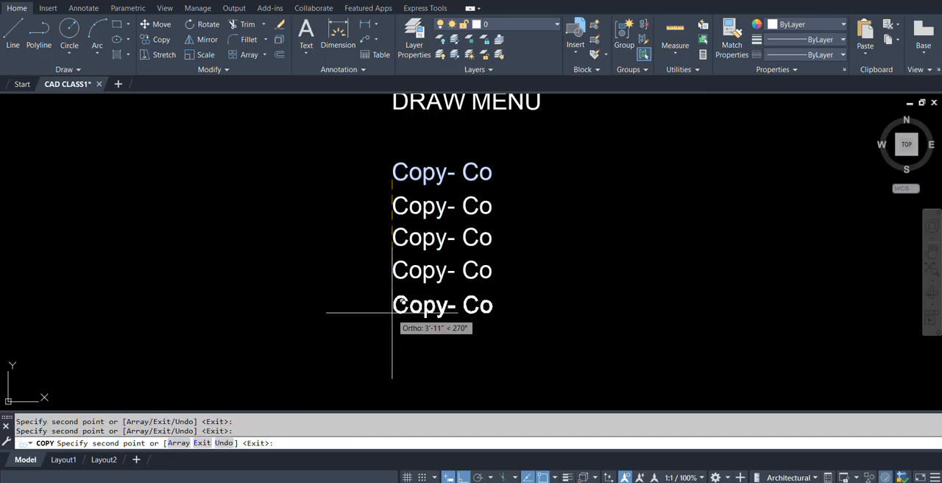
left_click(393, 312)
scroll(401, 324, "down", 4)
scroll(412, 313, "up", 3)
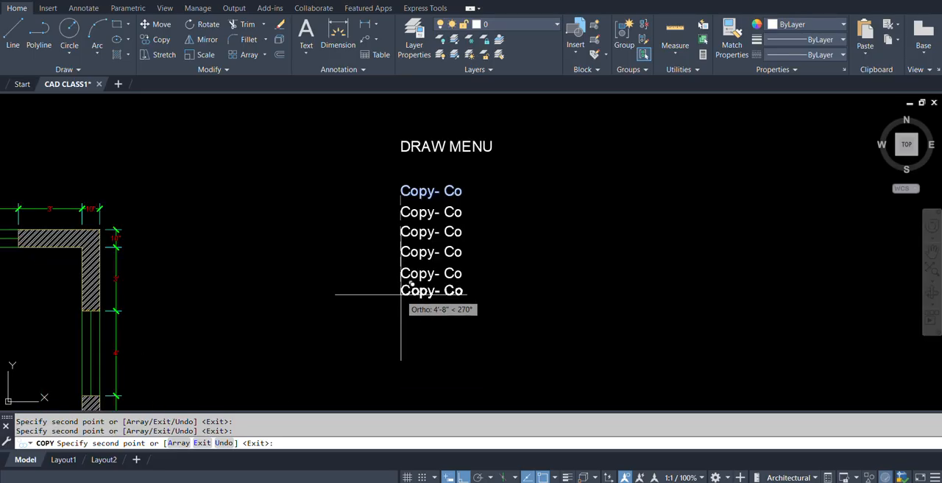
left_click(401, 298)
left_click(402, 324)
left_click(402, 350)
left_click(401, 381)
scroll(421, 318, "down", 2)
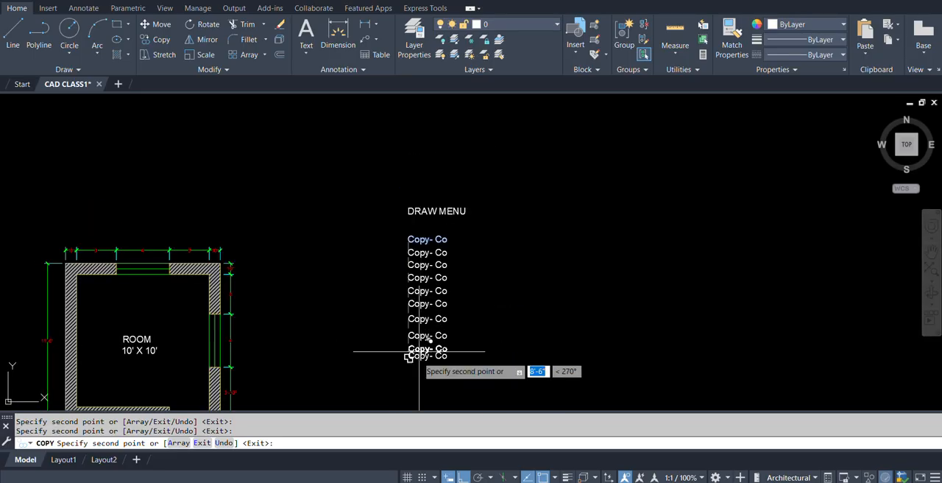
scroll(421, 319, "up", 3)
scroll(415, 313, "up", 4)
left_click(410, 375)
scroll(423, 335, "down", 4)
scroll(425, 353, "up", 2)
left_click(425, 323)
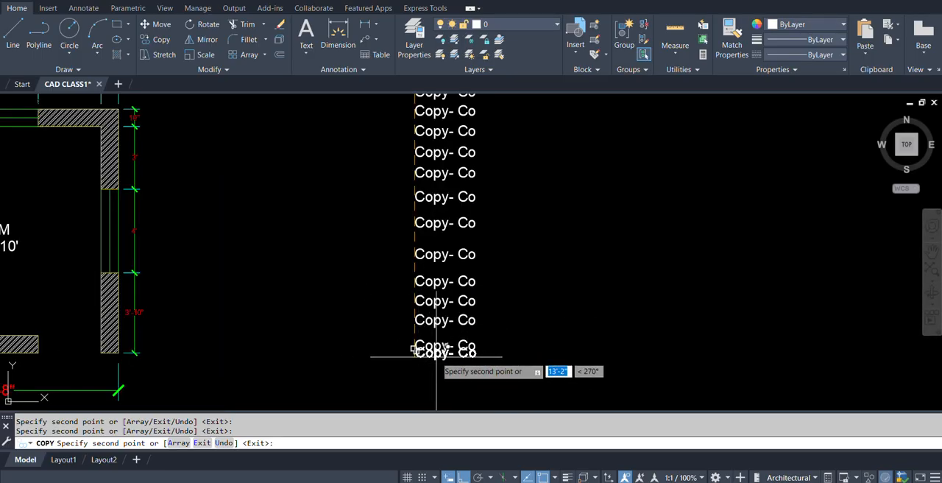
left_click(423, 378)
key("Return")
Change the first "Copy- Co" line under the DRAW MENU heading to "Setting".
middle_click_drag(548, 191, 526, 299)
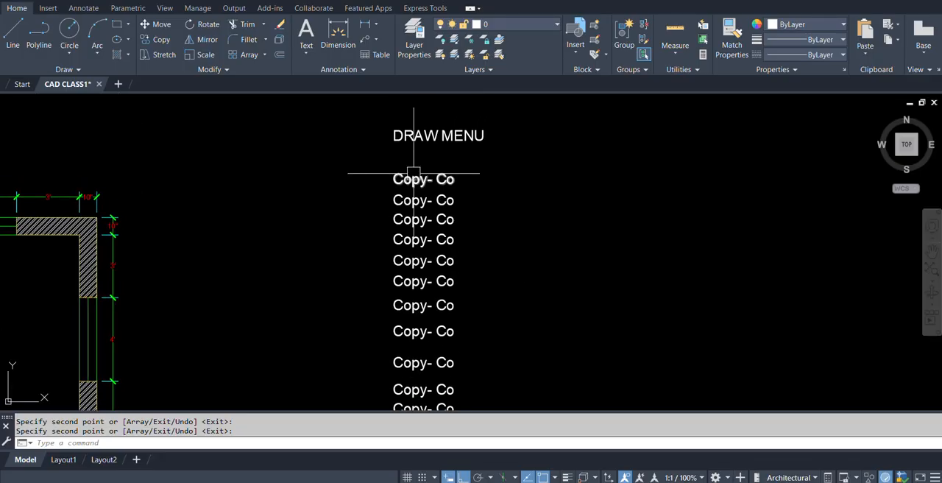
scroll(453, 151, "up", 4)
scroll(367, 223, "down", 2)
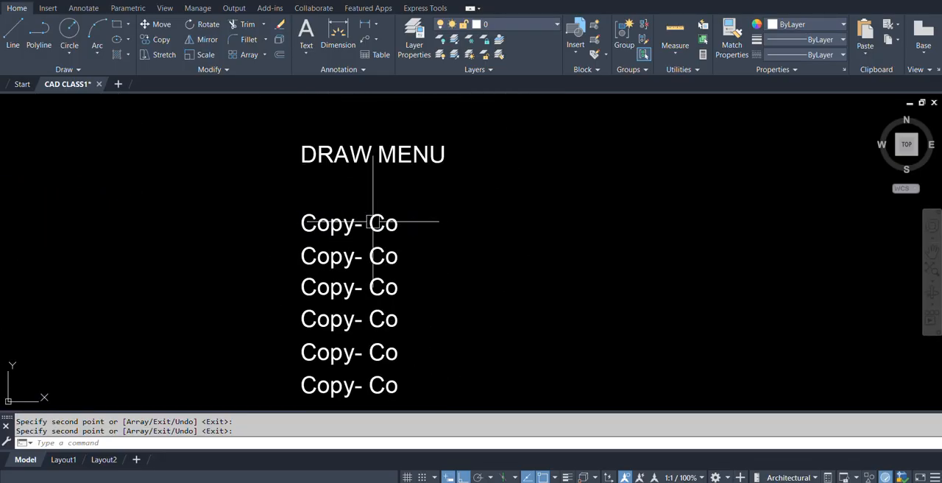
scroll(490, 242, "down", 3)
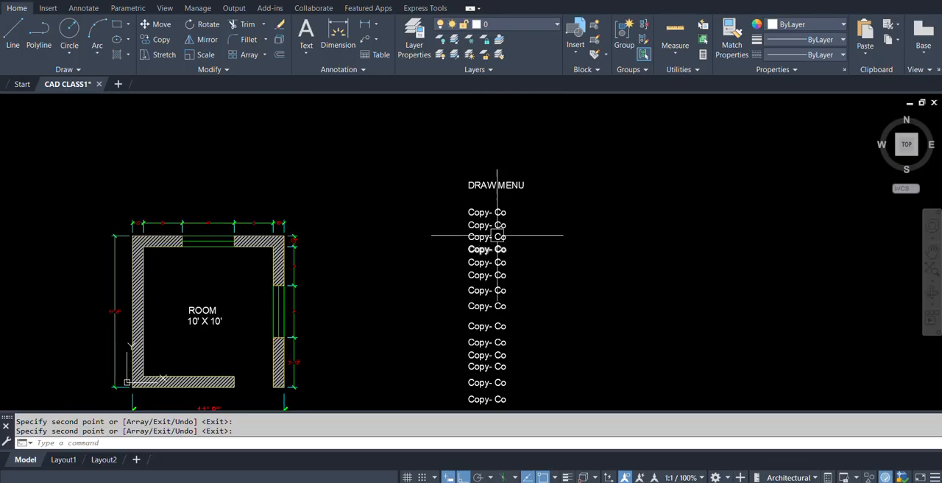
scroll(490, 242, "up", 4)
double_click(412, 230)
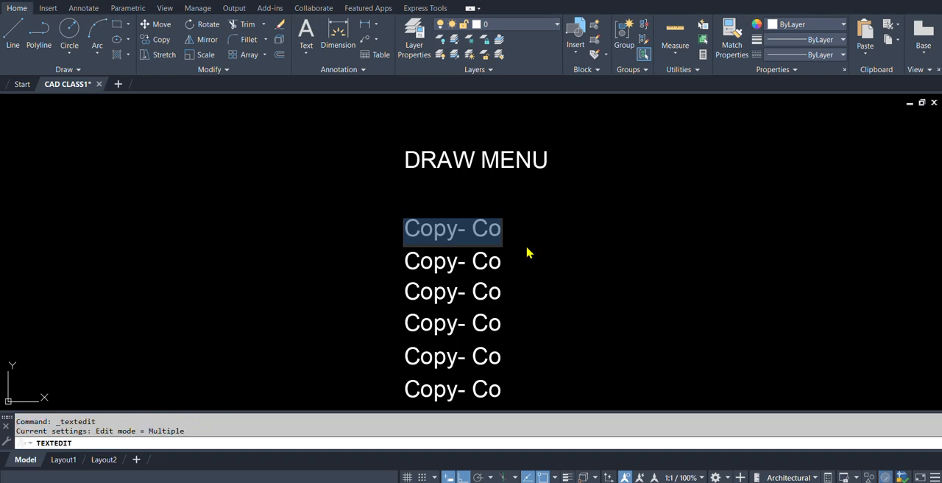
type("Obje")
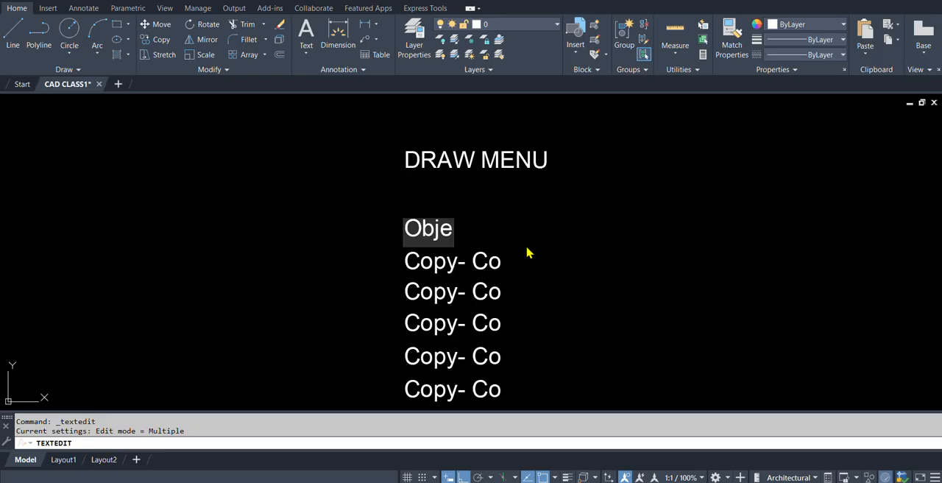
key("BackSpace")
key("BackSpace")
key("BackSpace")
key("BackSpace")
type("S")
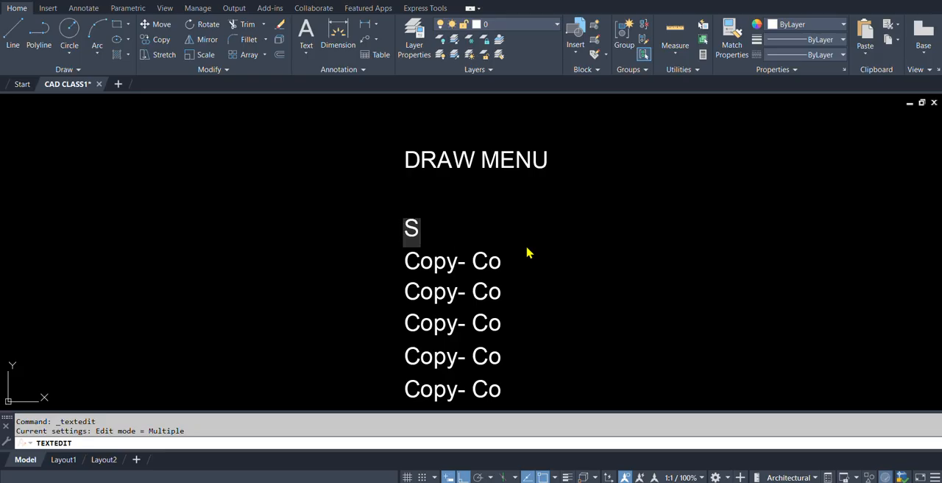
type("etting")
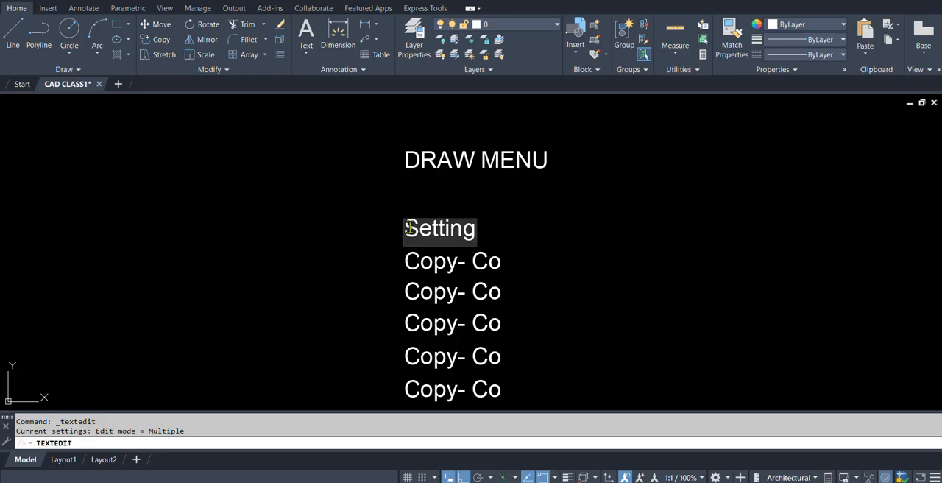
Underline the "Setting" text by adding the %%u code in front of it.
type("%%")
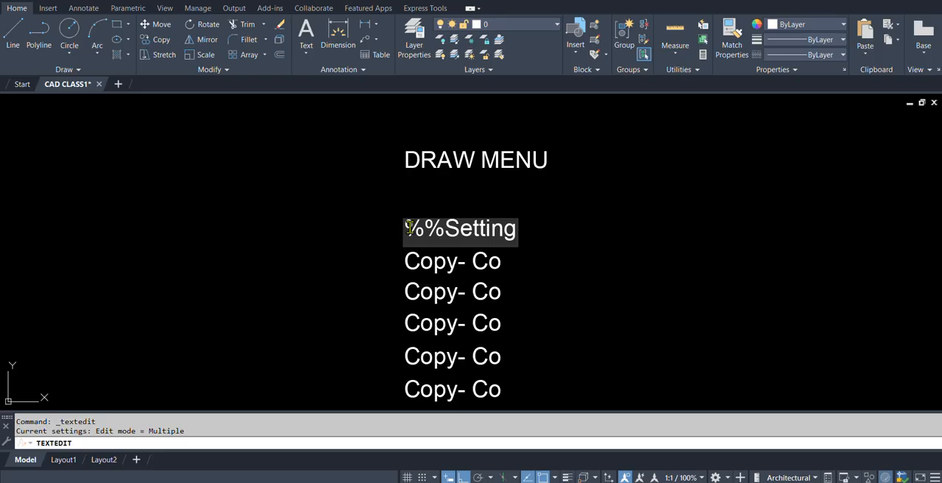
type("u")
key("Return")
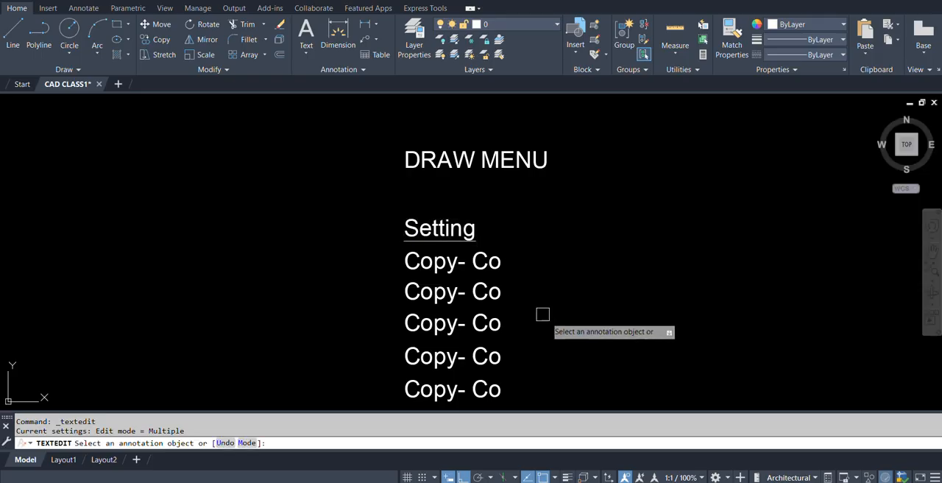
key("Escape")
Extend the underlined "Setting" line so that it reads "Setting - Se / DS".
middle_click_drag(499, 236, 480, 199)
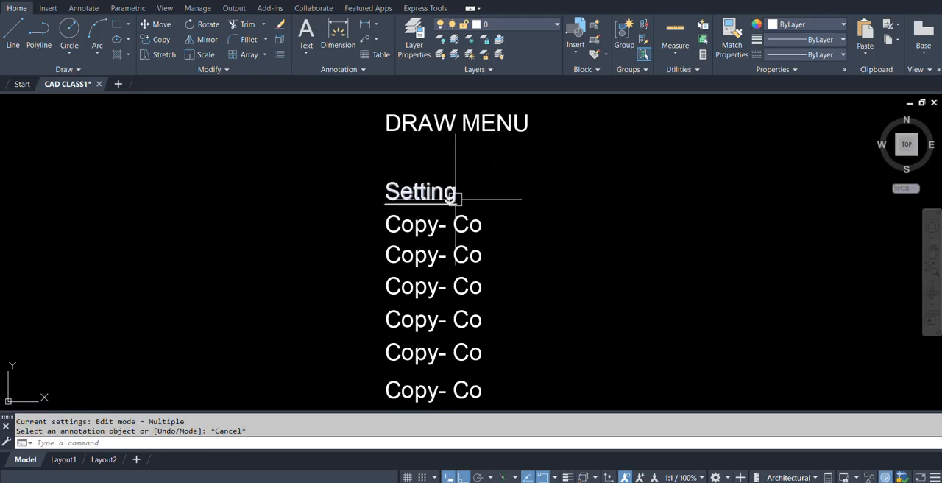
double_click(449, 194)
key("Return")
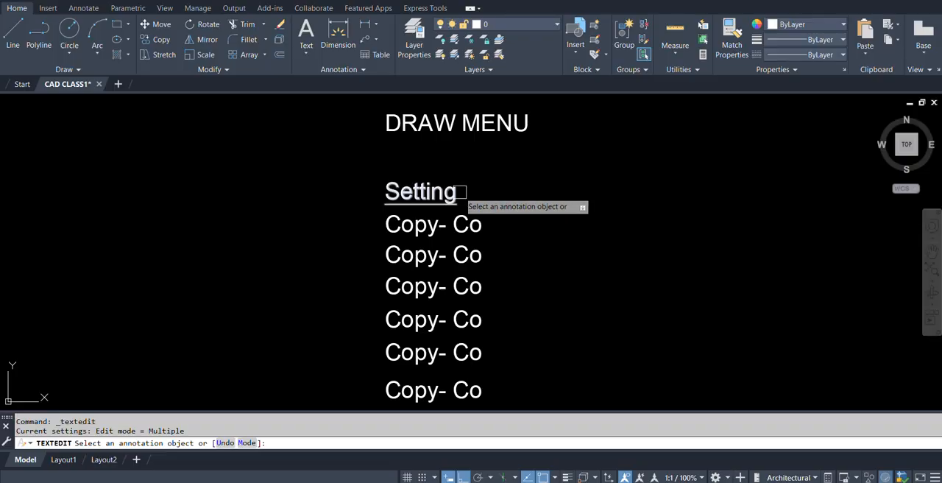
left_click(456, 194)
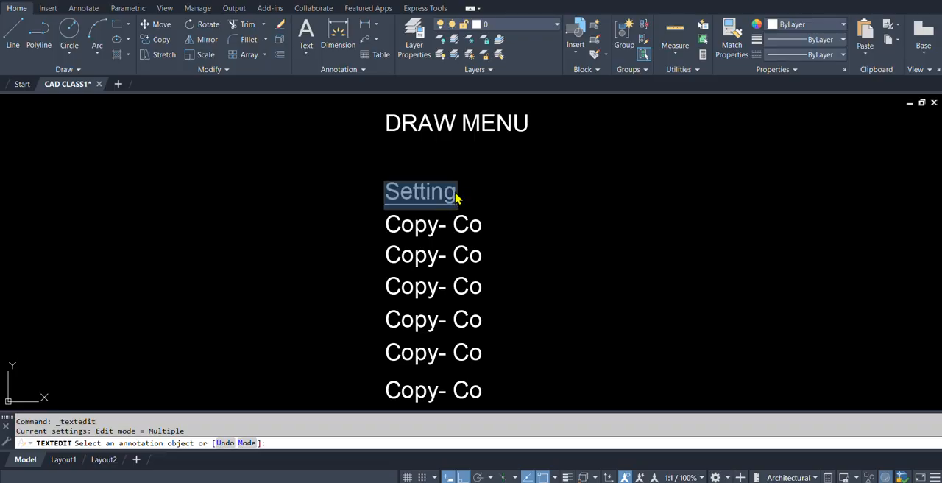
left_click(456, 194)
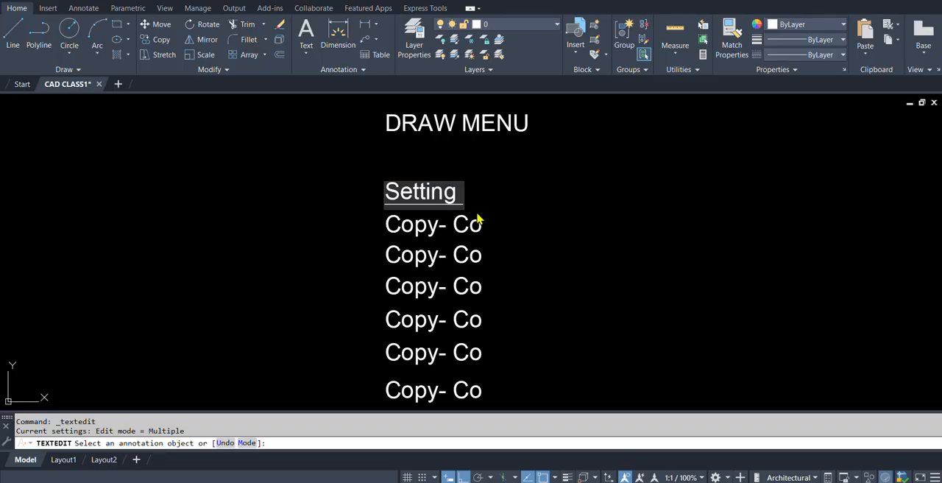
type("- Se")
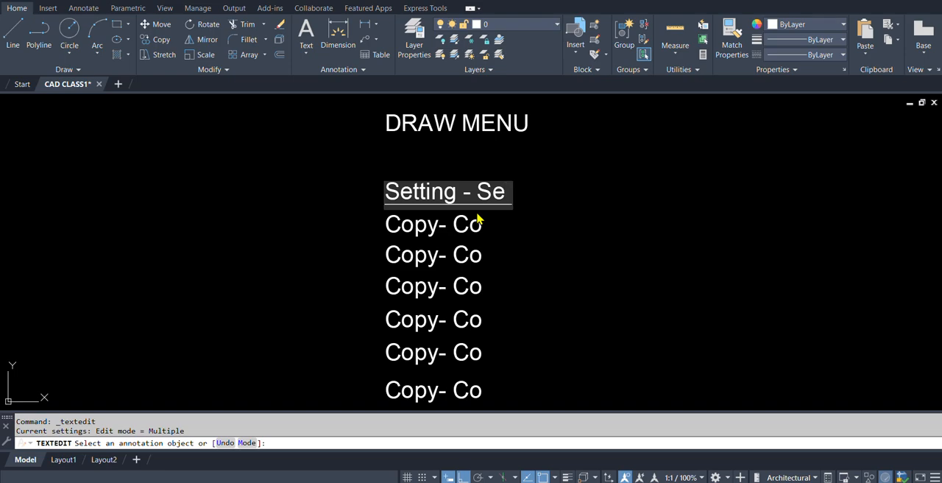
type(" .")
key("BackSpace")
key("BackSpace")
type("/ DS")
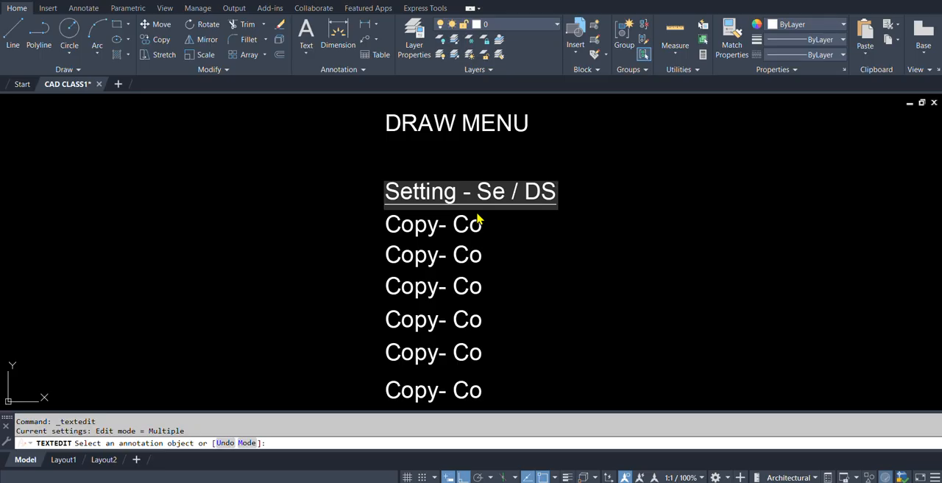
key("Return")
scroll(538, 218, "down", 5)
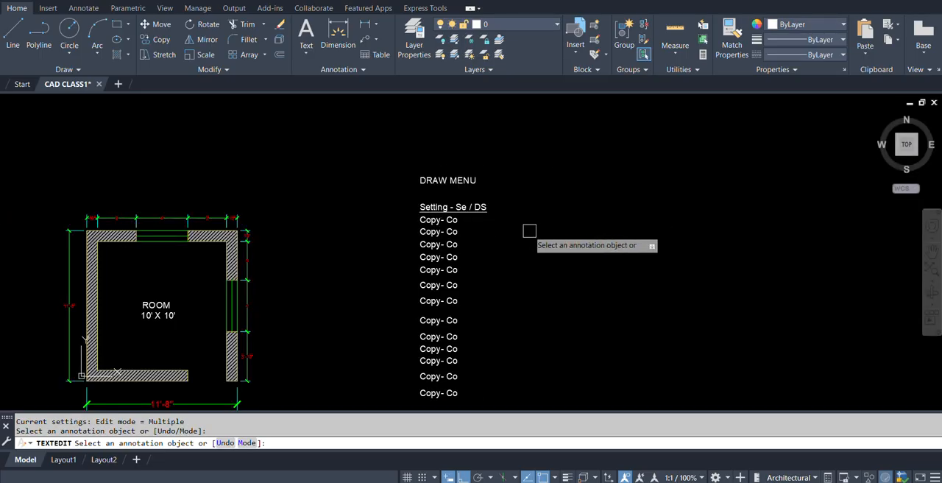
key("Escape")
mouse_move(489, 225)
middle_mouse_down()
mouse_move(427, 219)
mouse_move(459, 236)
mouse_move(389, 220)
middle_mouse_up()
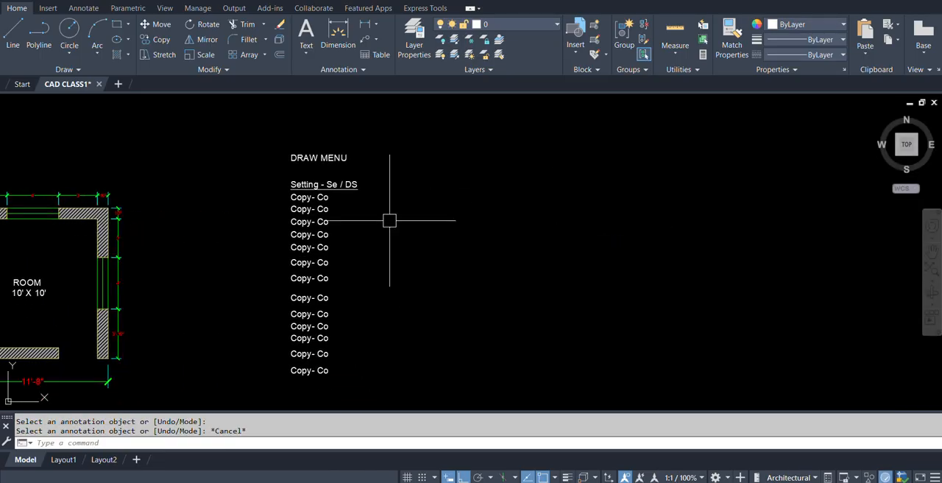
right_click(391, 226)
key("Escape")
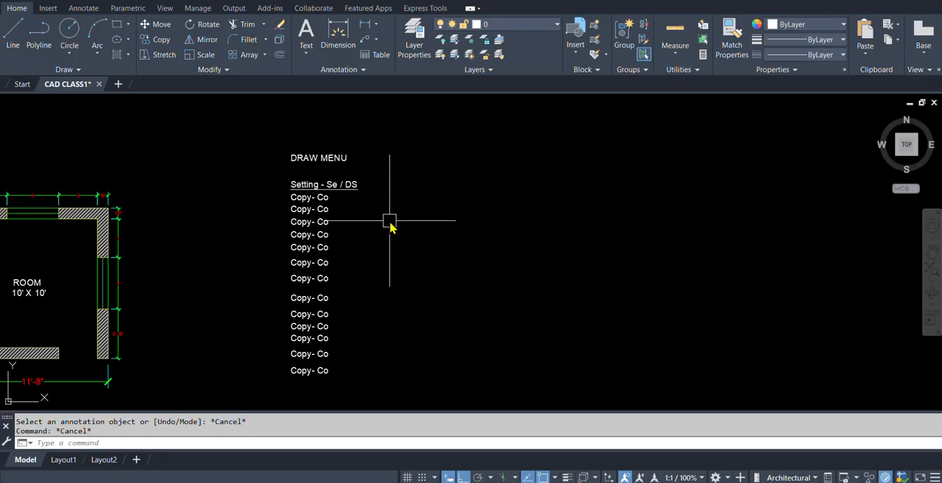
Draw a closed 10' by 10' square with the Line command beside the DRAW MENU text list.
type("L")
key("Return")
left_click(450, 360)
type("10'")
key("Return")
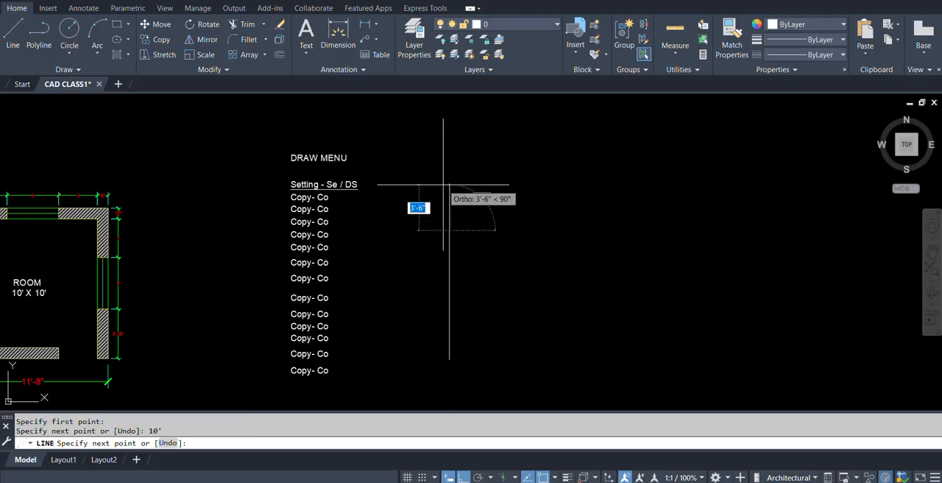
type("10'")
key("Return")
type("1")
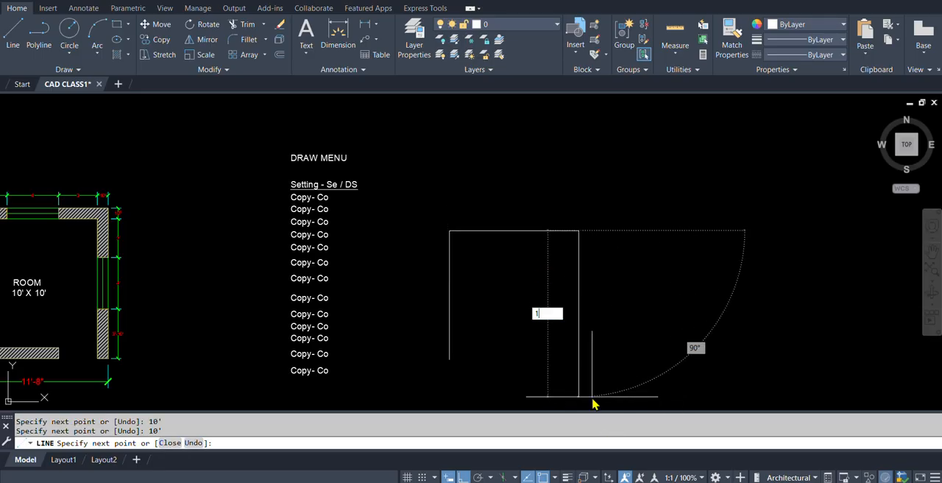
type("0'")
key("Return")
type("cl")
key("Return")
middle_click_drag(513, 321, 558, 282)
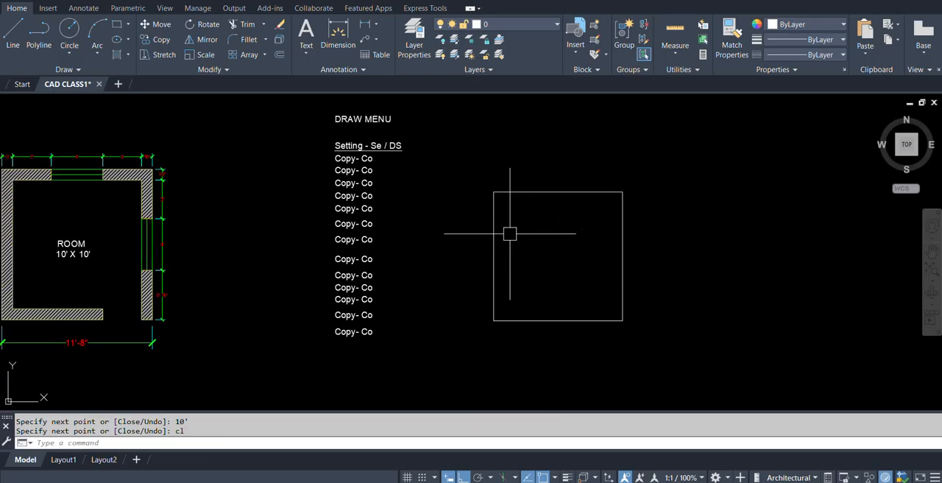
scroll(497, 250, "up", 3)
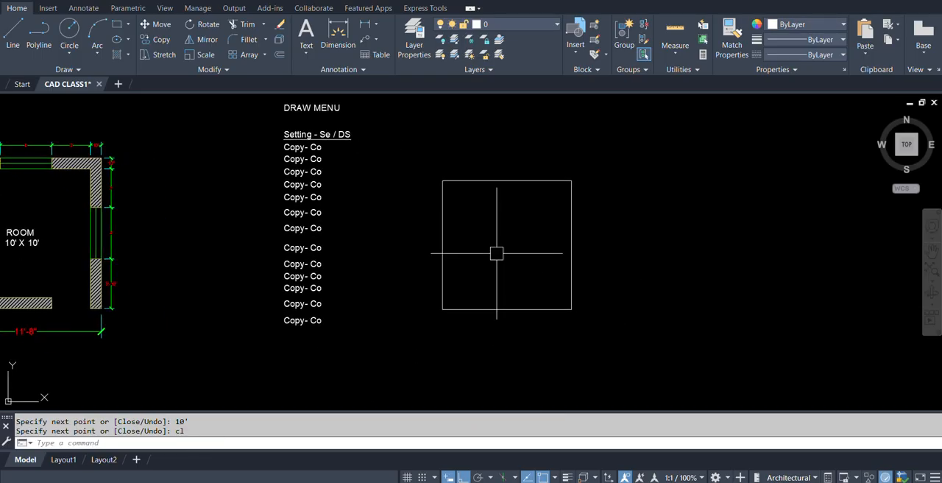
scroll(480, 250, "down", 2)
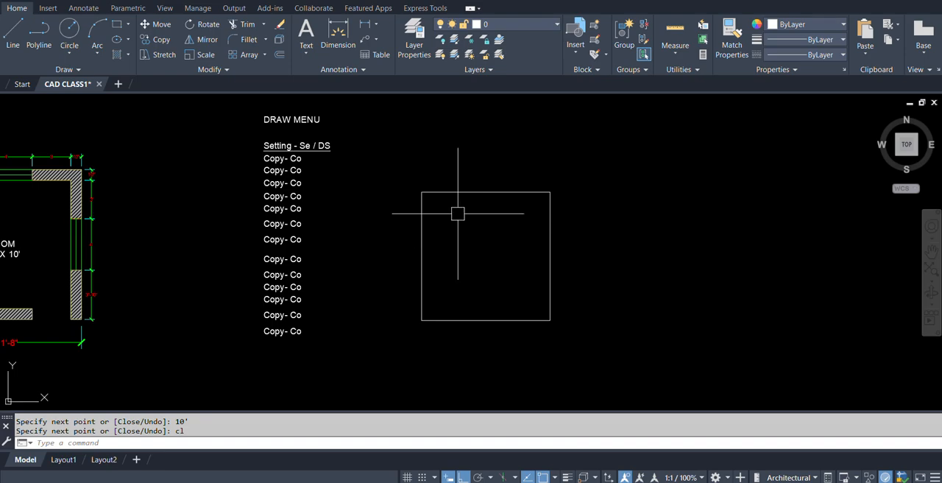
mouse_move(468, 230)
middle_mouse_down()
mouse_move(462, 239)
mouse_move(456, 221)
middle_mouse_up()
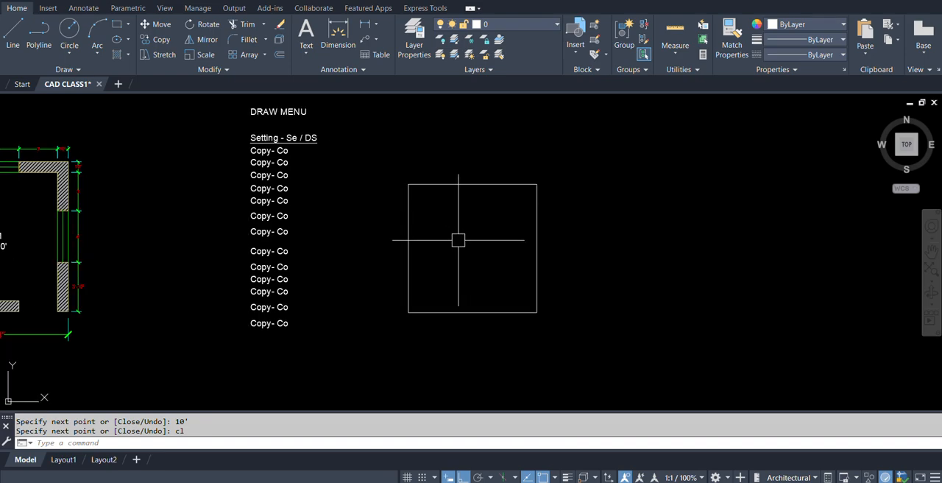
type("L")
key("Return")
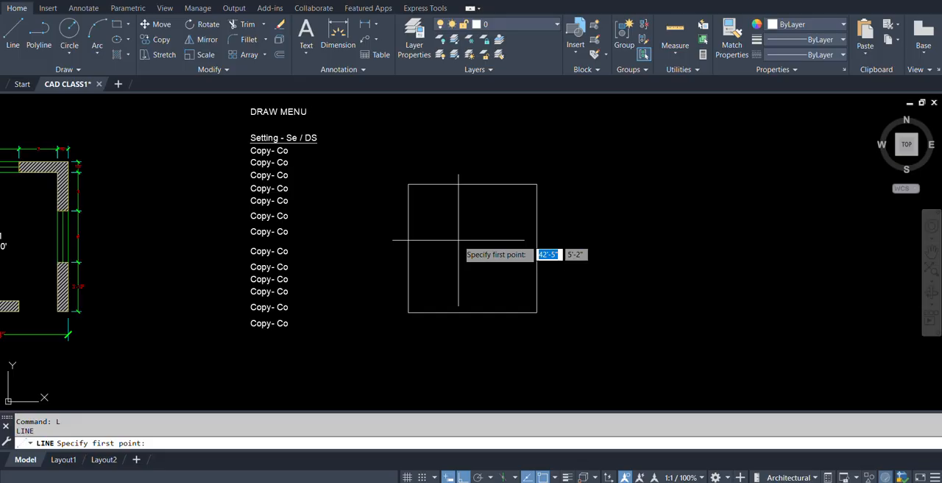
key("Escape")
middle_click_drag(551, 263, 571, 284)
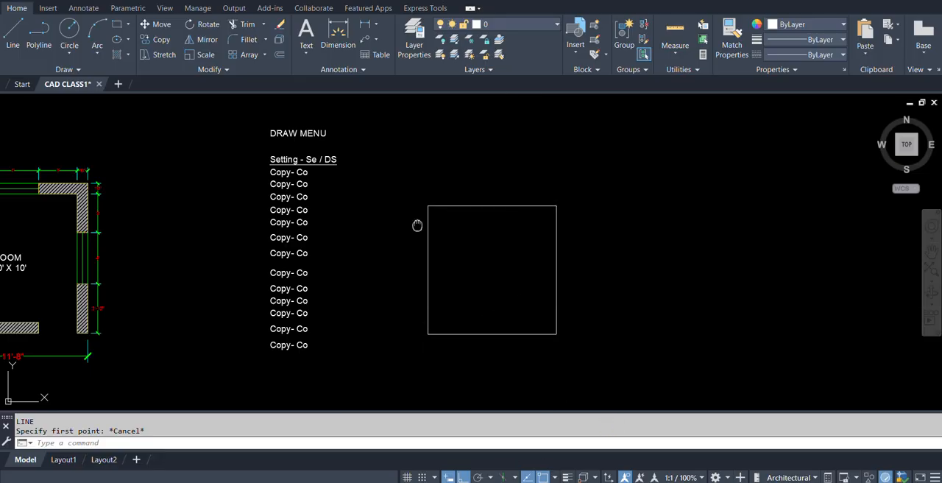
Open the Drafting Settings dialog with the SE and DS commands alternately, twice each, cancelling it every time.
middle_click_drag(419, 225, 419, 239)
type("se")
key("Return")
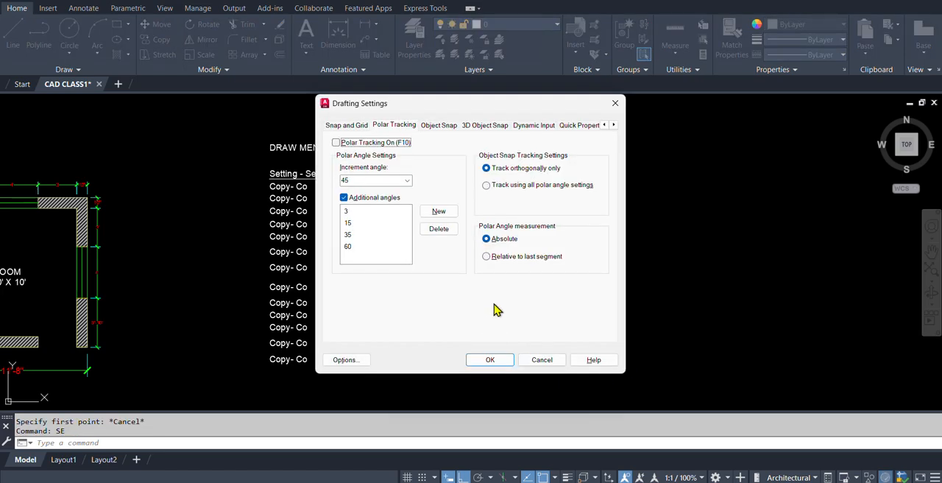
left_click(538, 361)
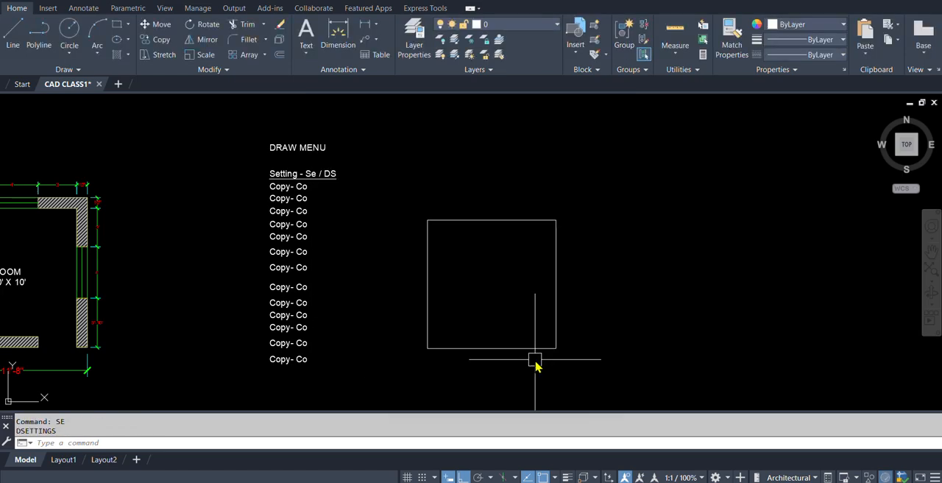
type("ds")
key("Return")
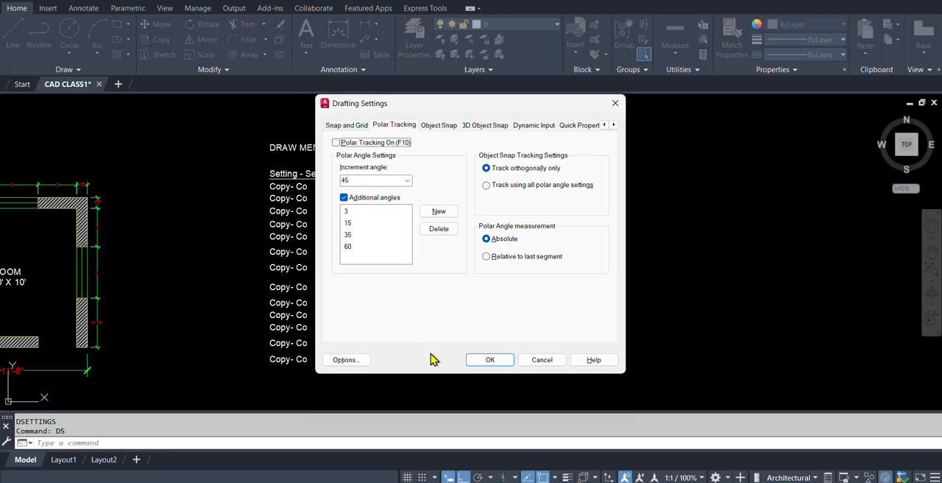
left_click(540, 361)
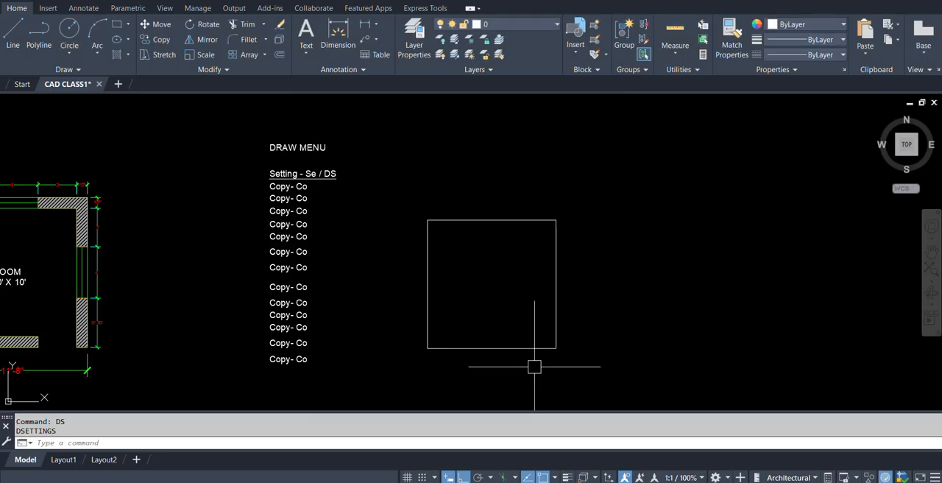
type("se")
key("Return")
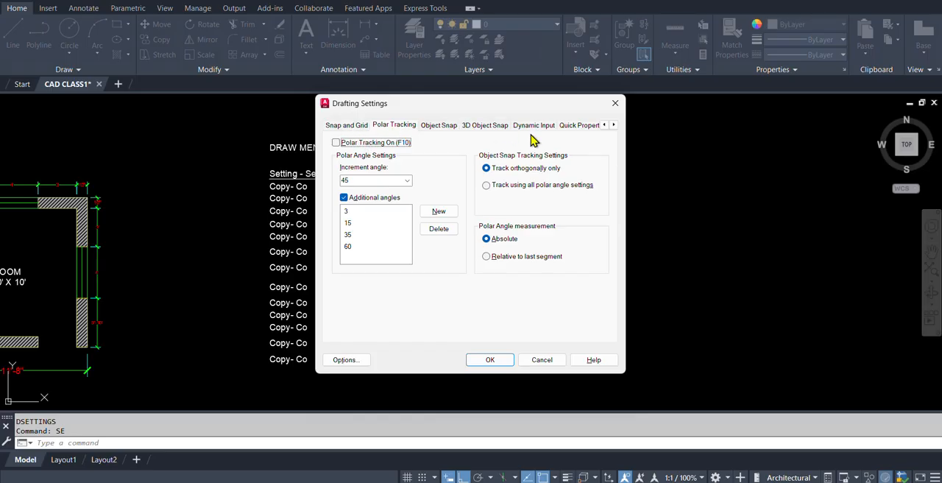
left_click(541, 360)
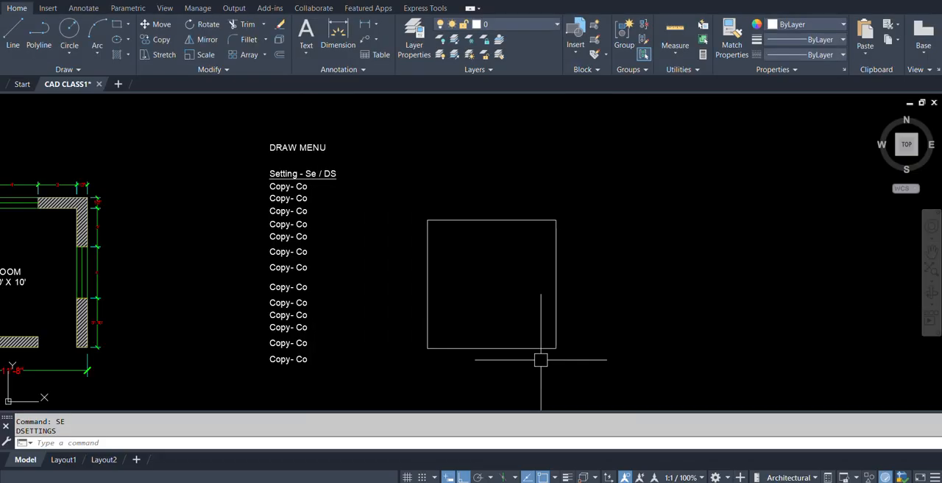
type("ds")
key("Return")
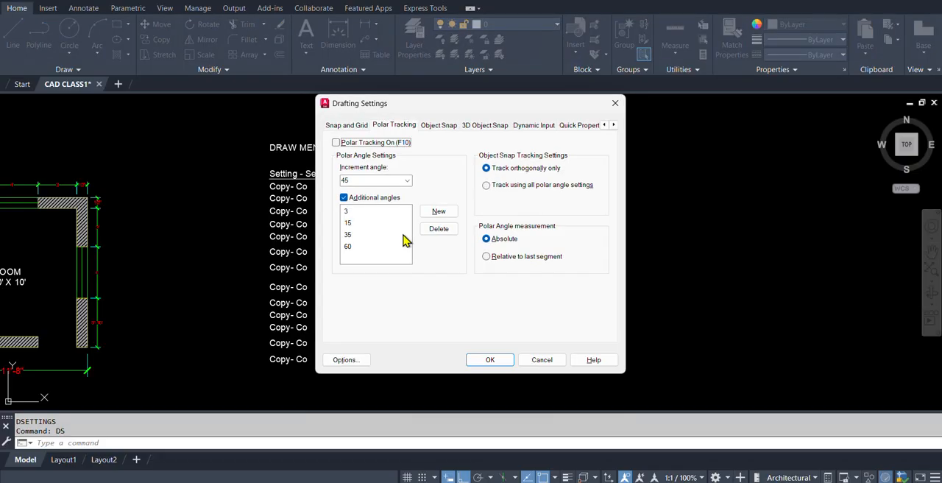
left_click(549, 361)
Turn on Snap mode in the Snap and Grid drafting settings.
type("SE")
key("Return")
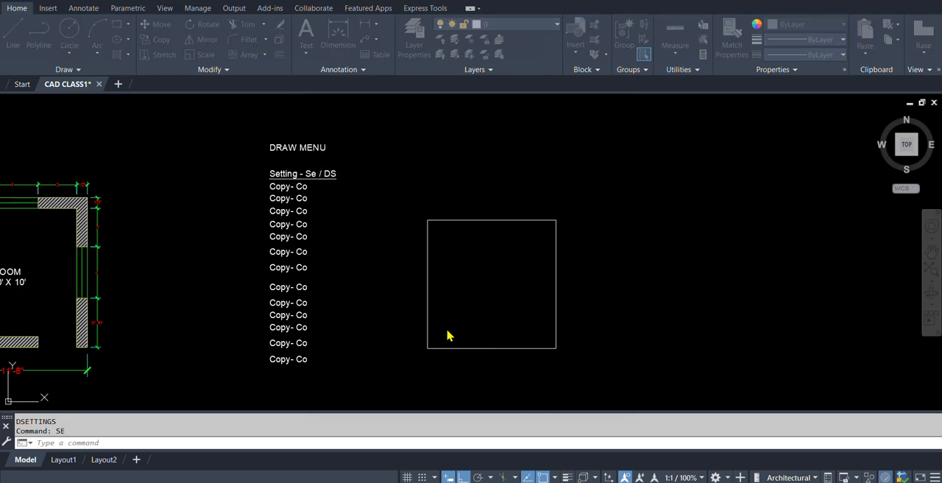
left_click(337, 130)
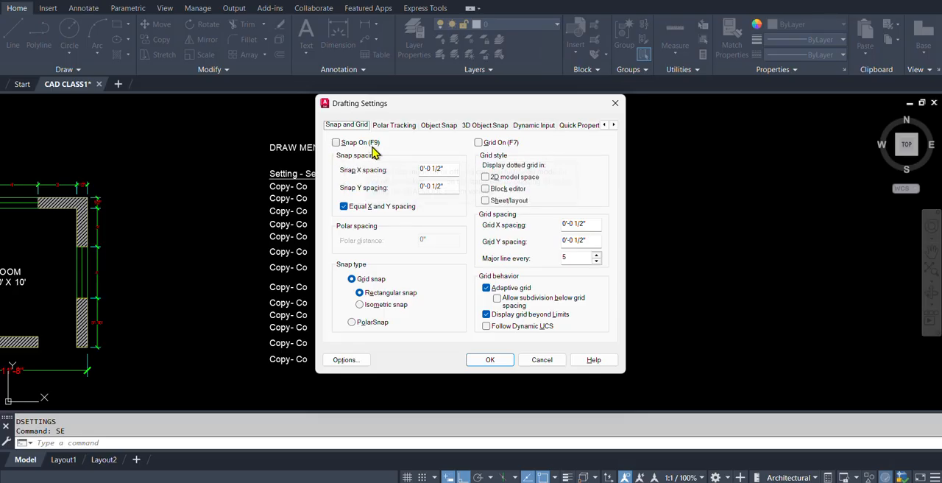
left_click(337, 143)
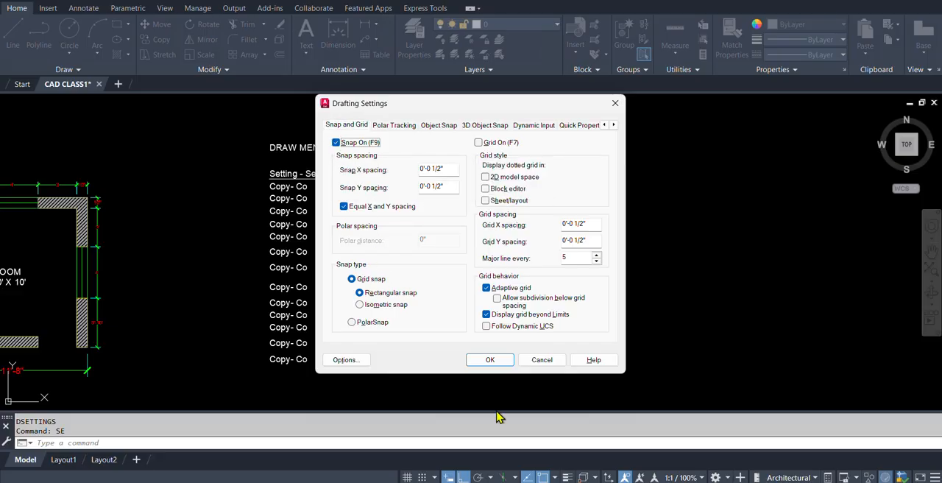
left_click(489, 360)
scroll(501, 321, "up", 4)
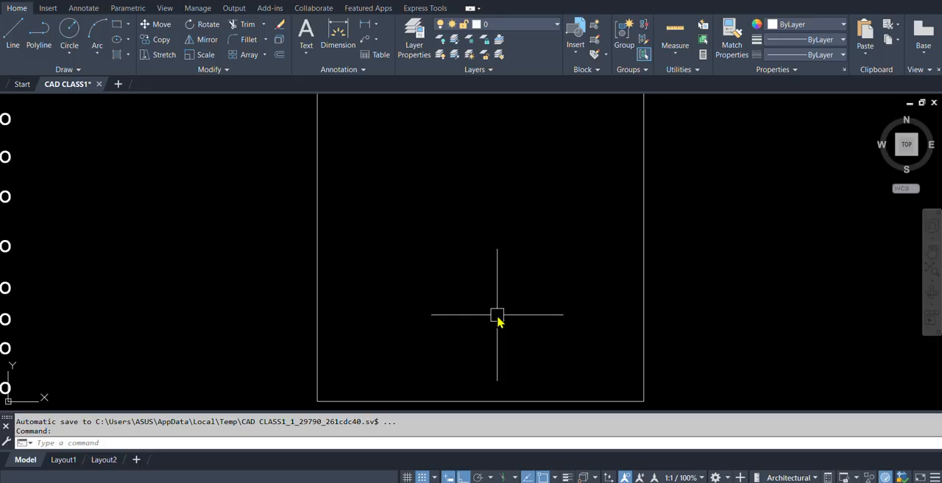
Set the snap X and Y spacing to 1' in the drafting settings.
type("SE")
key("Return")
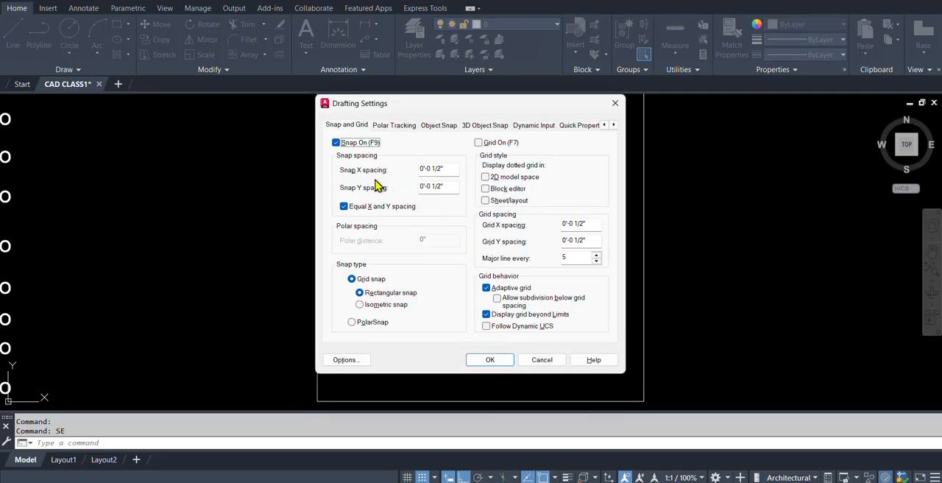
double_click(448, 170)
type("1")
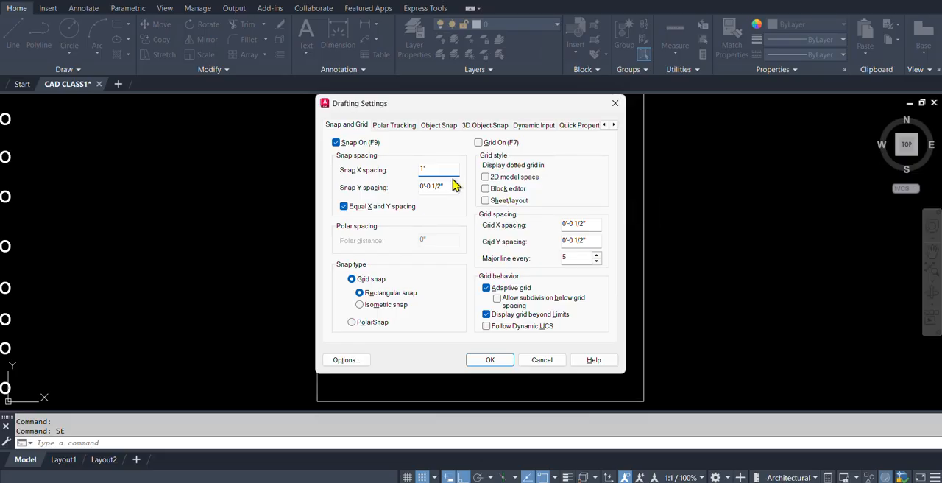
double_click(448, 186)
left_click(431, 169)
left_click(490, 360)
scroll(485, 329, "down", 2)
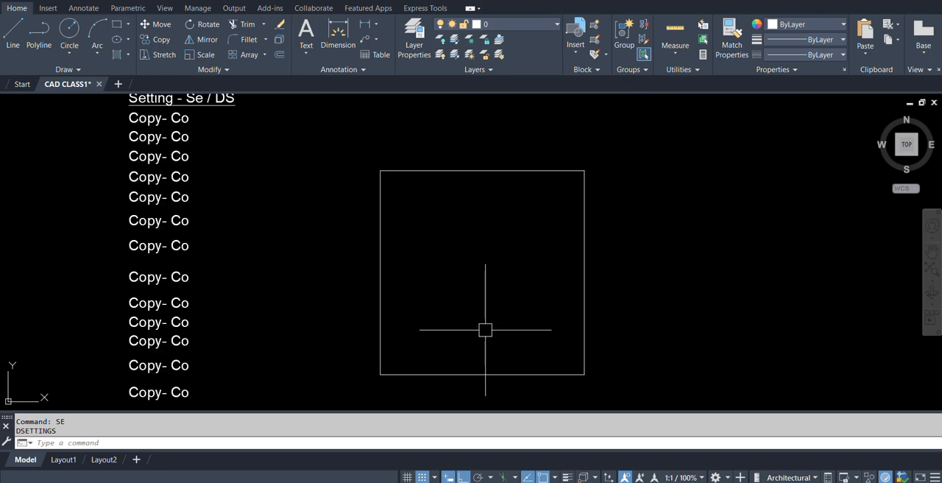
scroll(404, 148, "up", 3)
scroll(398, 235, "down", 2)
scroll(397, 235, "up", 1)
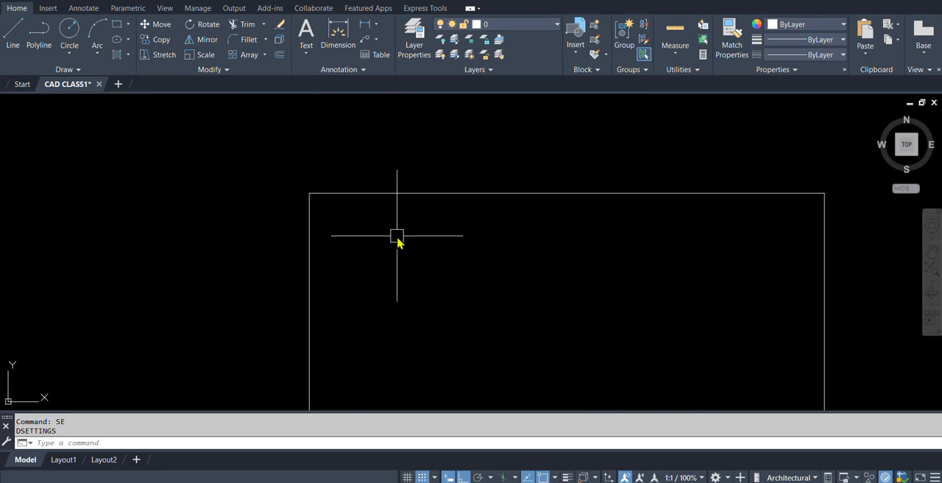
type("l")
key("Return")
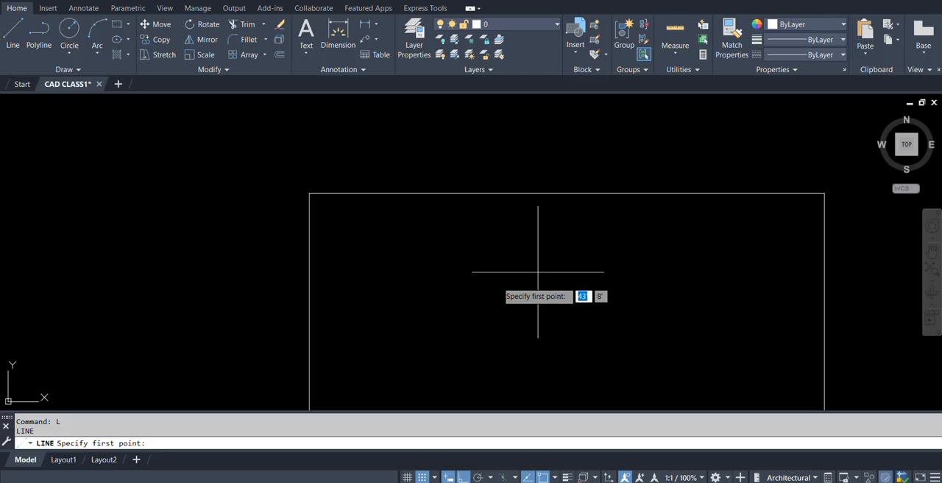
key("Escape")
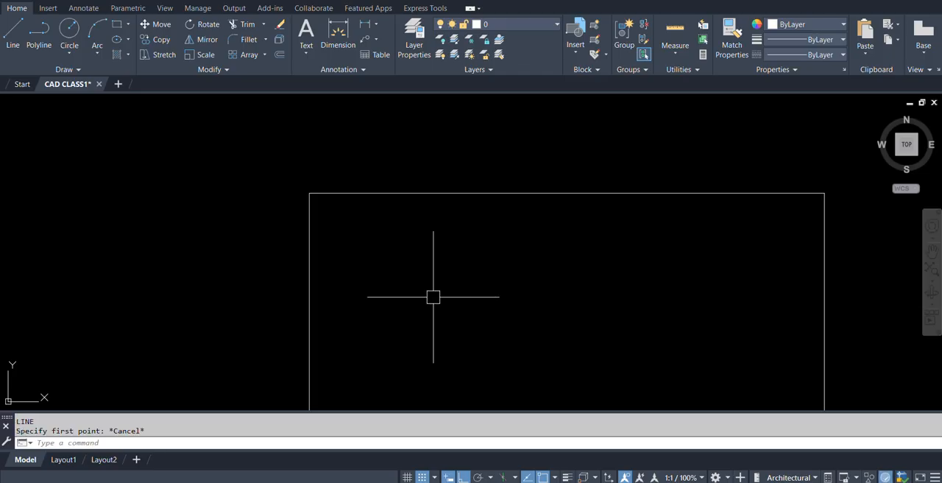
Turn off Snap mode and turn on the grid in the drafting settings.
type("se")
key("Return")
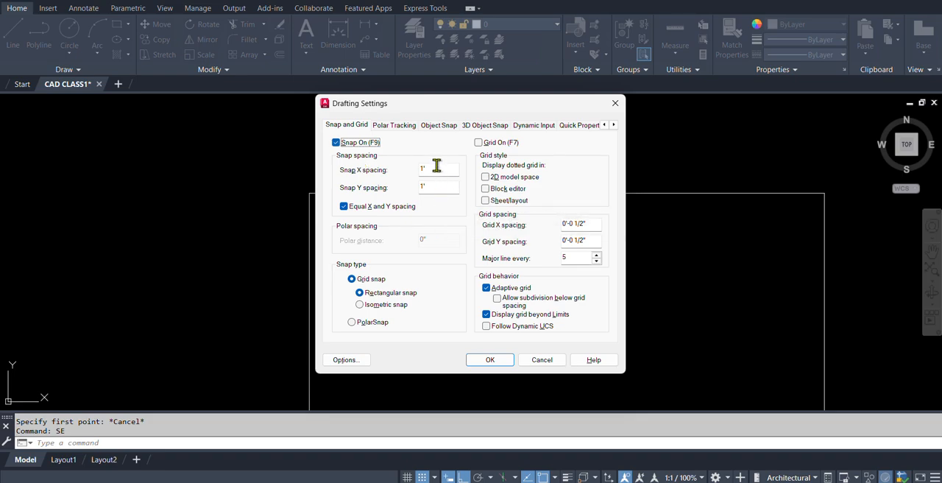
left_click(337, 143)
left_click(480, 143)
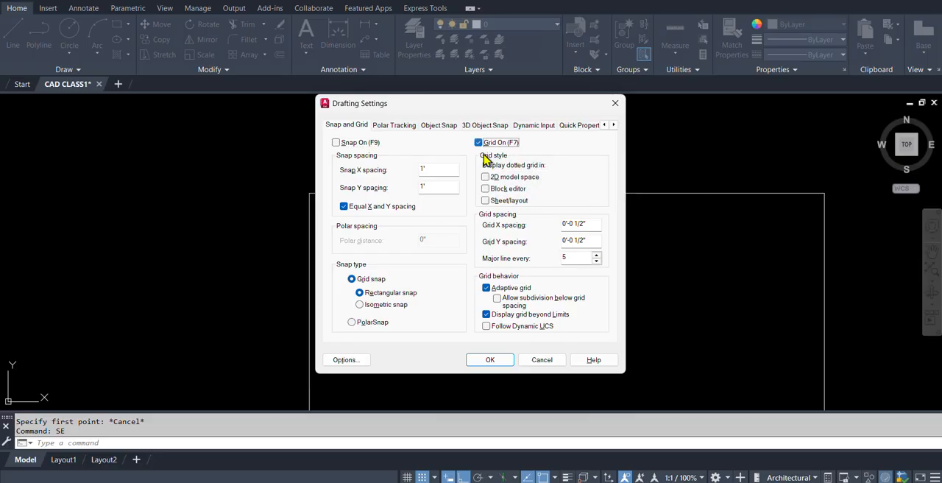
left_click(491, 360)
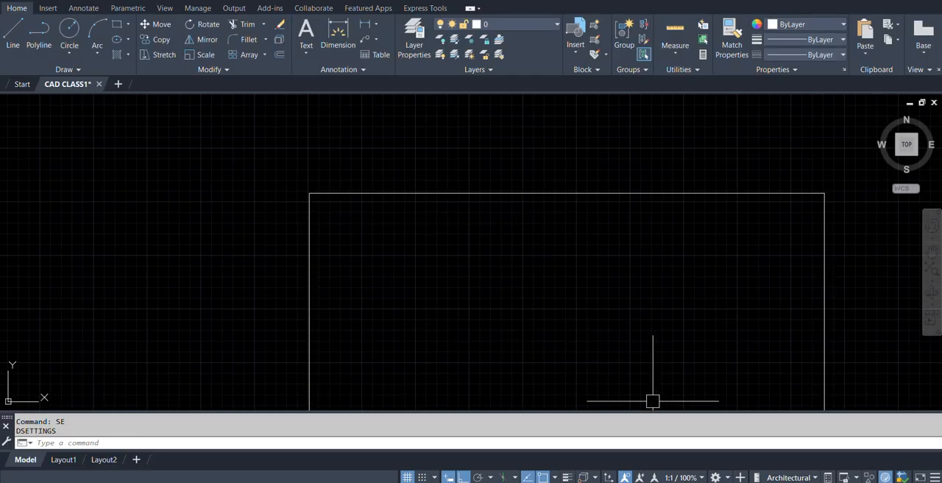
Toggle the grid display off and on several times, ending with it off.
key("F7")
key("F7")
key("F7")
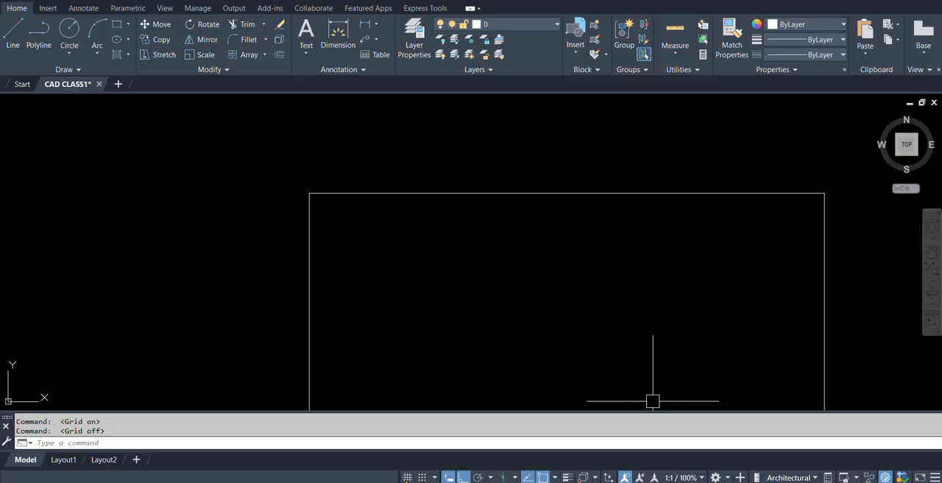
left_click(407, 476)
left_click(407, 477)
Turn on the grid in the drafting settings with X and Y spacing of 1'.
type("SE")
key("Return")
left_click(478, 143)
left_click_drag(596, 225, 471, 232)
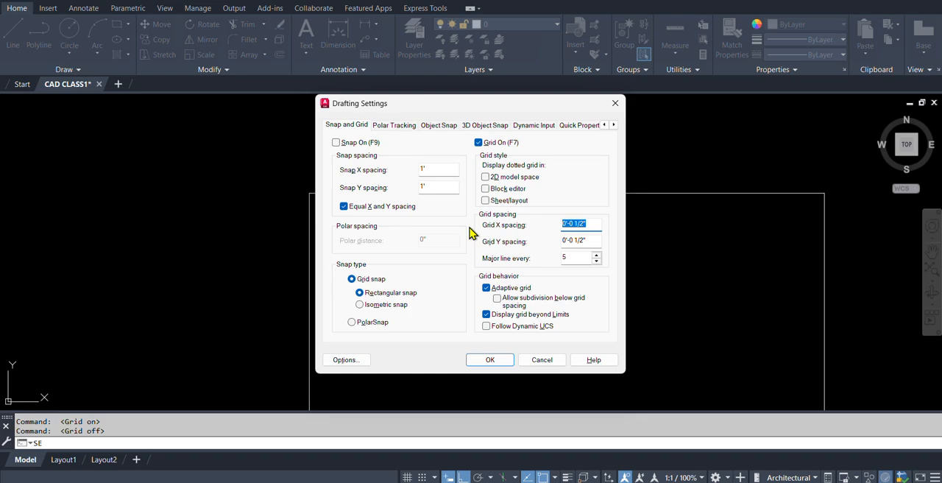
type("1'")
left_click(593, 242)
double_click(593, 242)
left_click(574, 257)
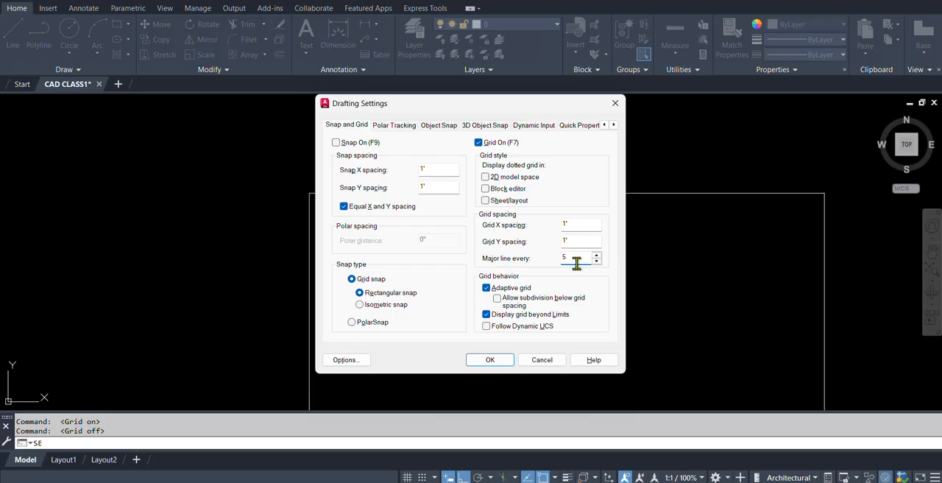
left_click(489, 359)
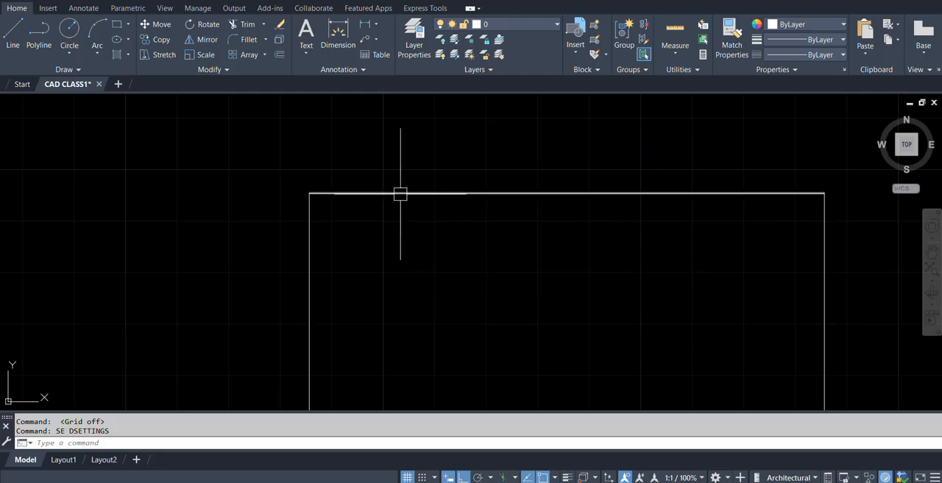
Turn off the grid in the drafting settings, view the Polar Tracking options, and accept the settings.
scroll(409, 288, "down", 4)
scroll(431, 287, "up", 2)
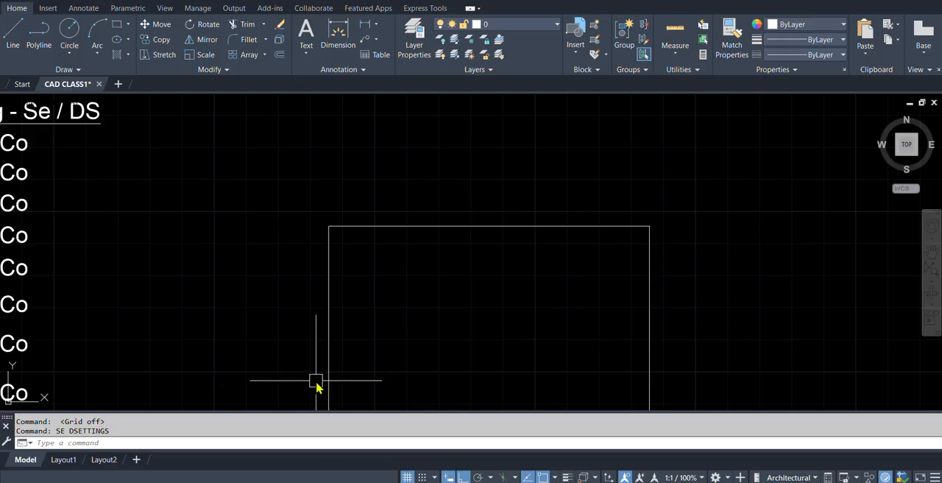
type("se")
key("Return")
left_click(479, 142)
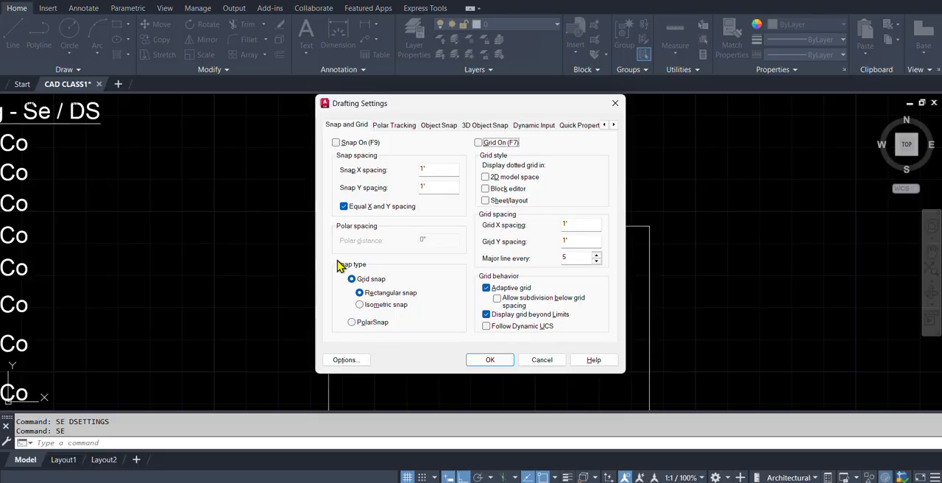
left_click(395, 127)
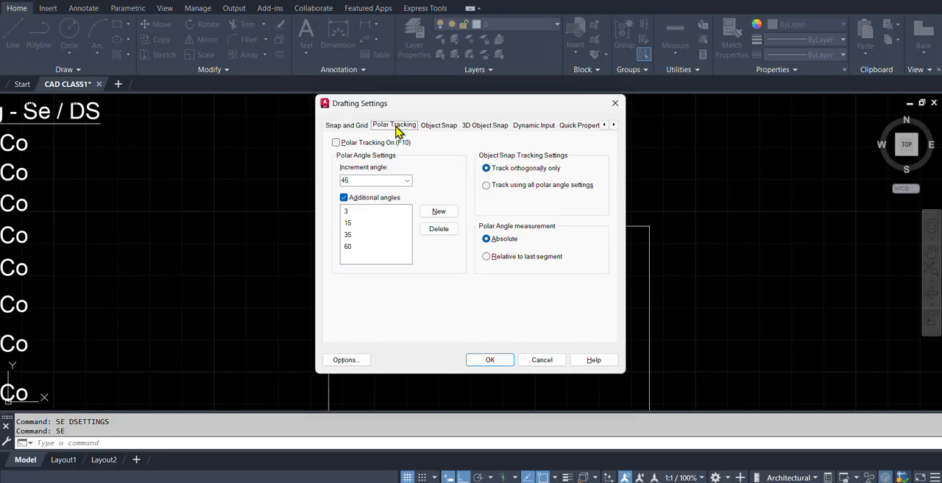
left_click(492, 361)
left_click(491, 362)
scroll(471, 224, "down", 6)
middle_click_drag(534, 268, 432, 262)
scroll(416, 242, "up", 3)
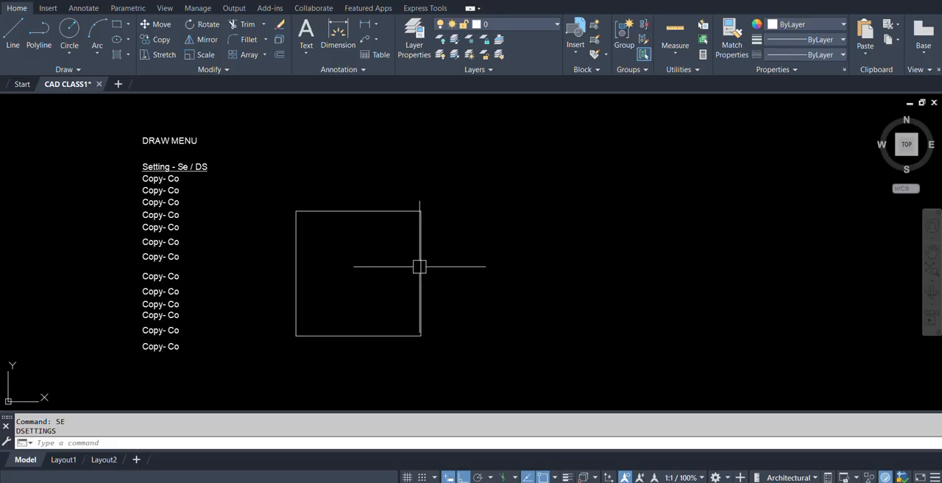
Copy the first "Copy- Co" text from the list horizontally to the empty area right of the square.
type("o")
key("Return")
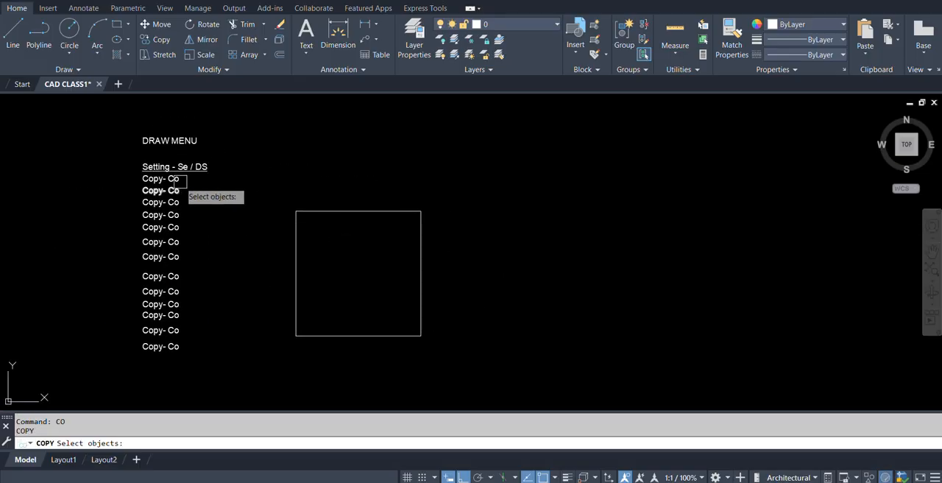
scroll(159, 168, "up", 5)
left_click(195, 206)
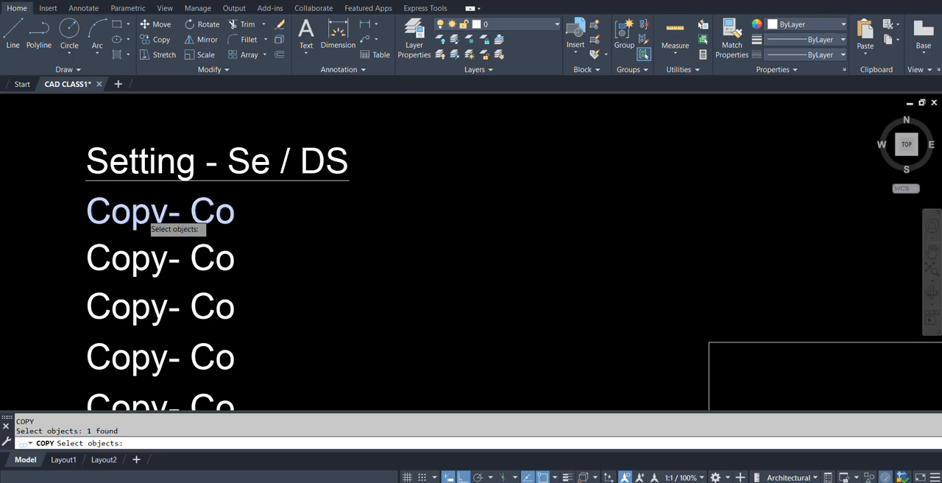
scroll(193, 214, "down", 5)
key("Return")
left_click(130, 215)
left_click(469, 215)
key("Escape")
scroll(486, 214, "up", 5)
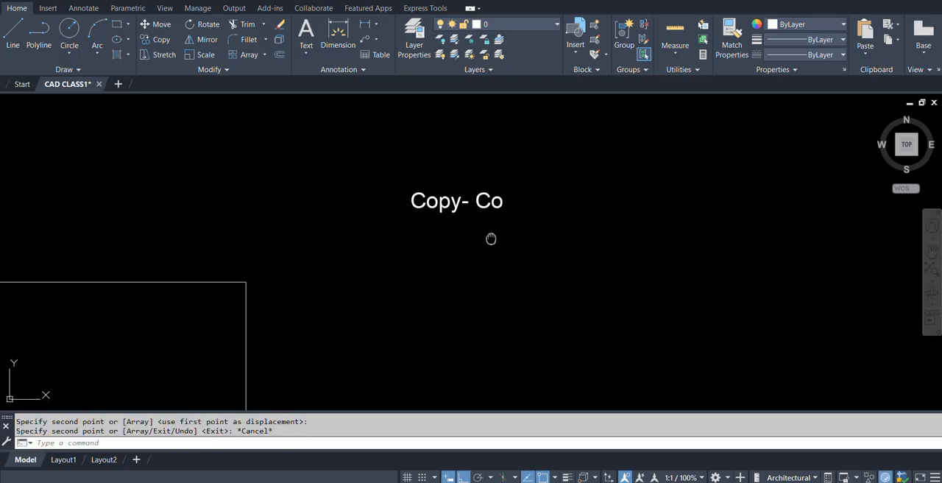
Draw a 10' horizontal line to the right, starting about 6'-7" from the square's lower-right corner in line with its bottom edge.
scroll(496, 219, "down", 5)
type("L")
key("Return")
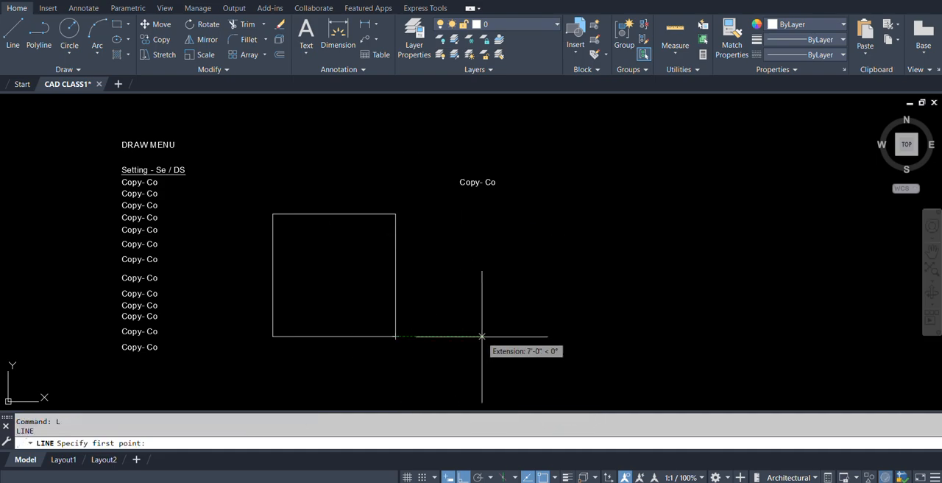
scroll(453, 343, "up", 2)
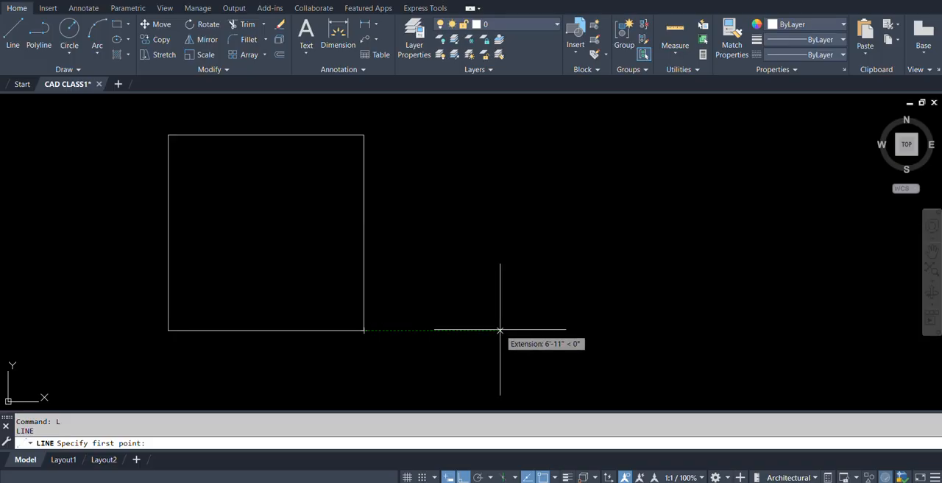
scroll(510, 246, "down", 2)
scroll(442, 286, "up", 2)
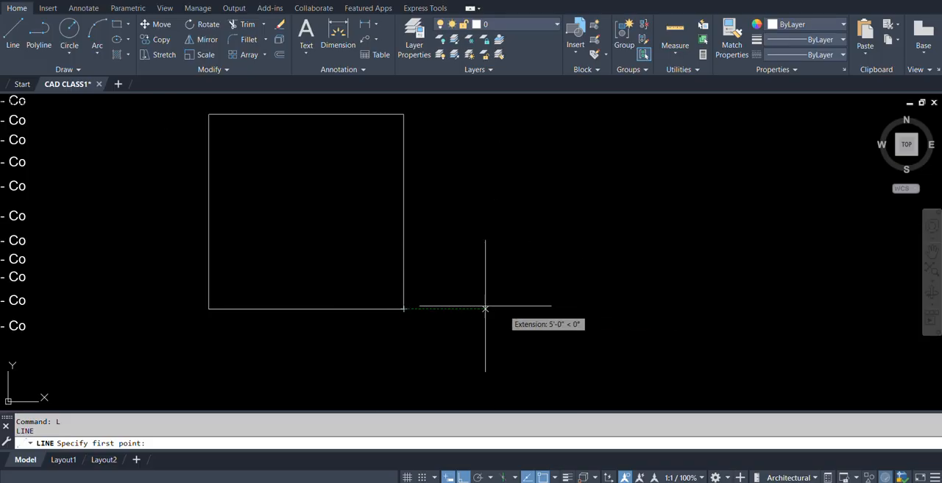
left_click(534, 308)
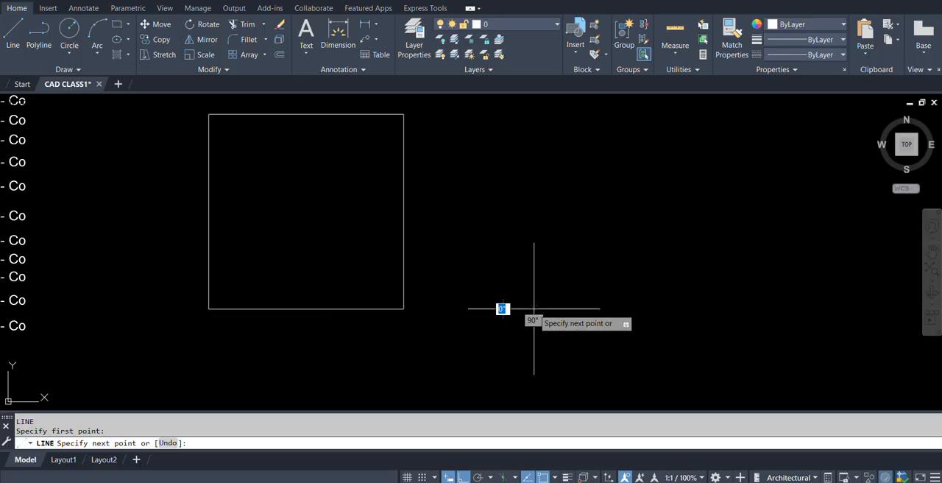
scroll(631, 309, "down", 4)
scroll(596, 305, "up", 4)
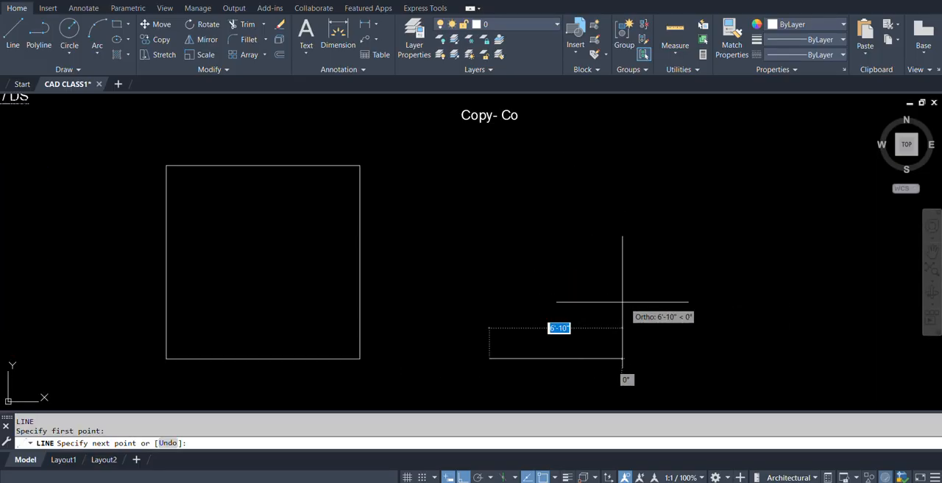
type("10'")
key("Return")
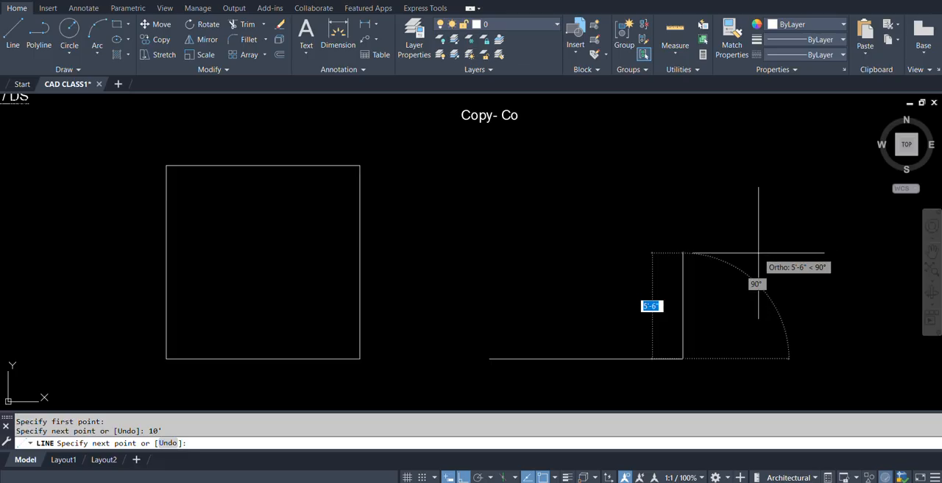
key("Return")
Change the copied text beside the square to "@D<A".
mouse_move(602, 226)
middle_mouse_down()
mouse_move(612, 327)
mouse_move(664, 269)
middle_mouse_up()
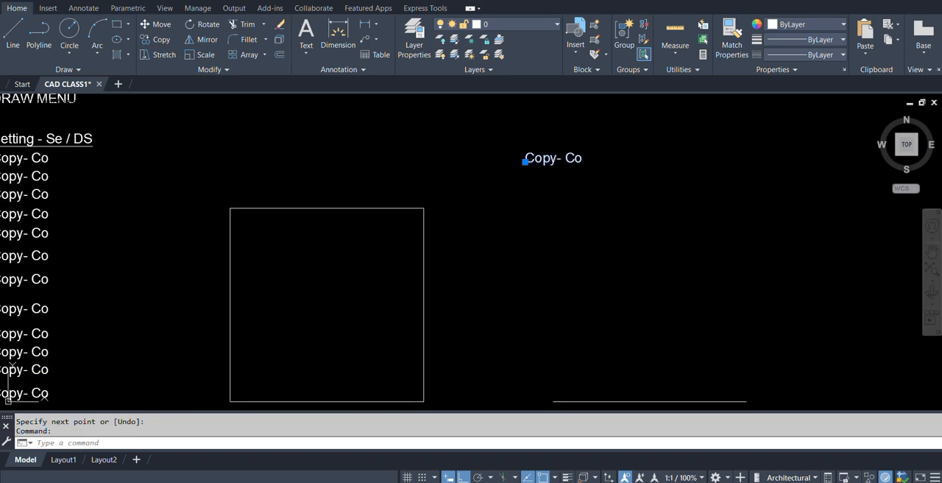
double_click(567, 159)
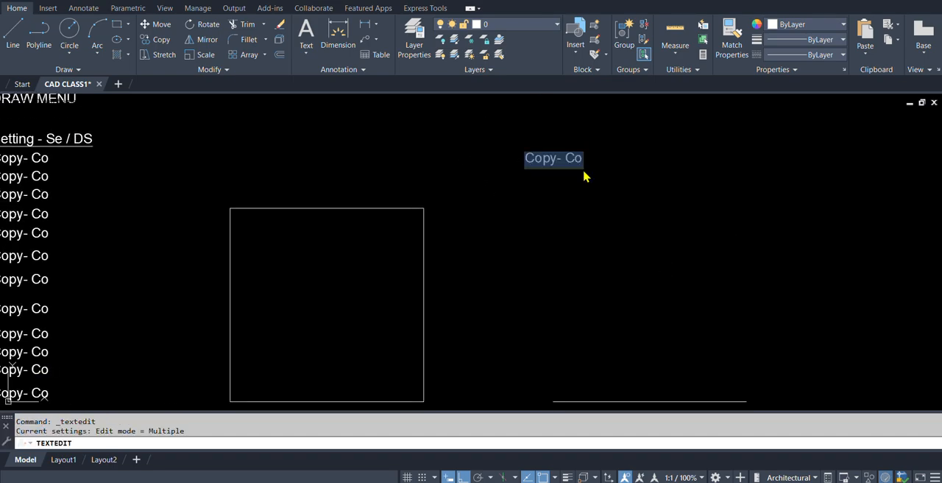
type("@D<A")
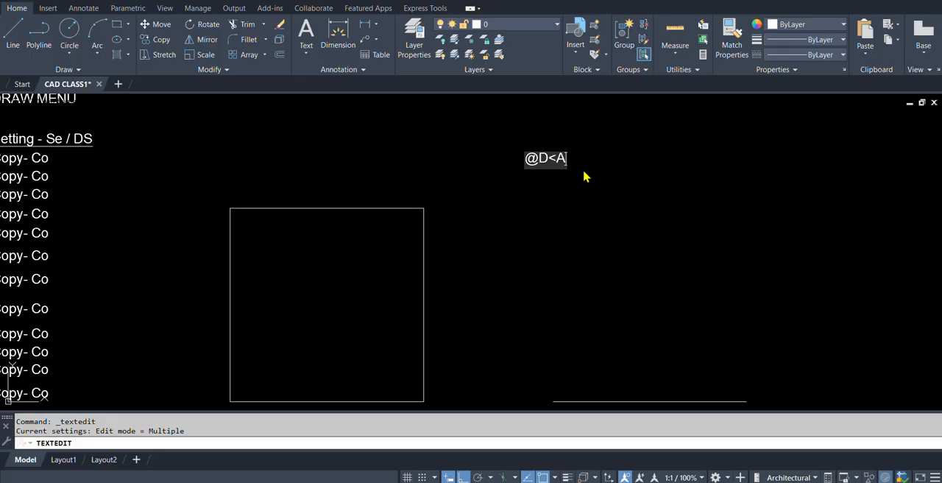
left_click(584, 171)
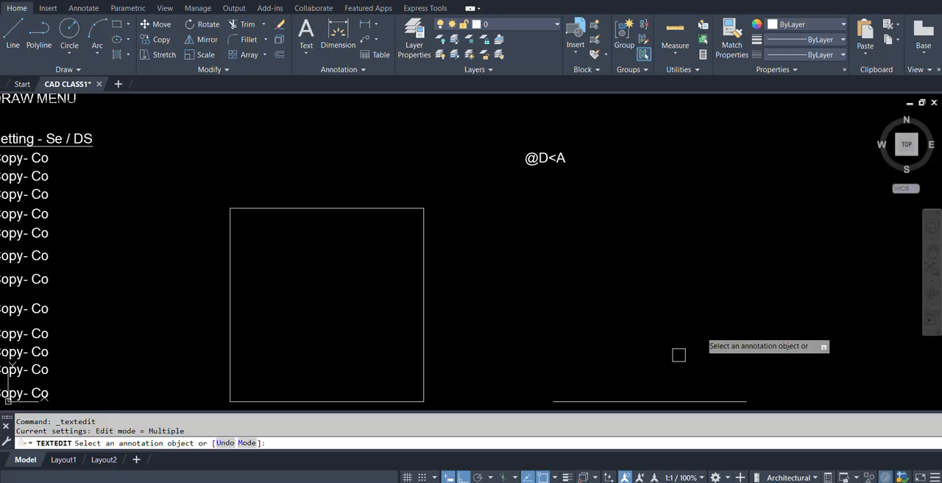
key("Escape")
middle_click_drag(530, 191, 485, 180)
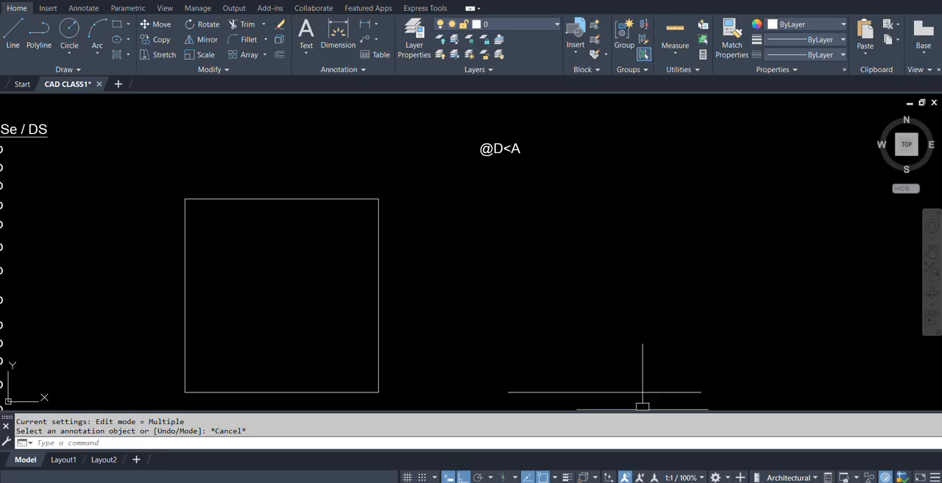
mouse_move(567, 356)
middle_mouse_down()
mouse_move(536, 326)
mouse_move(459, 312)
middle_mouse_up()
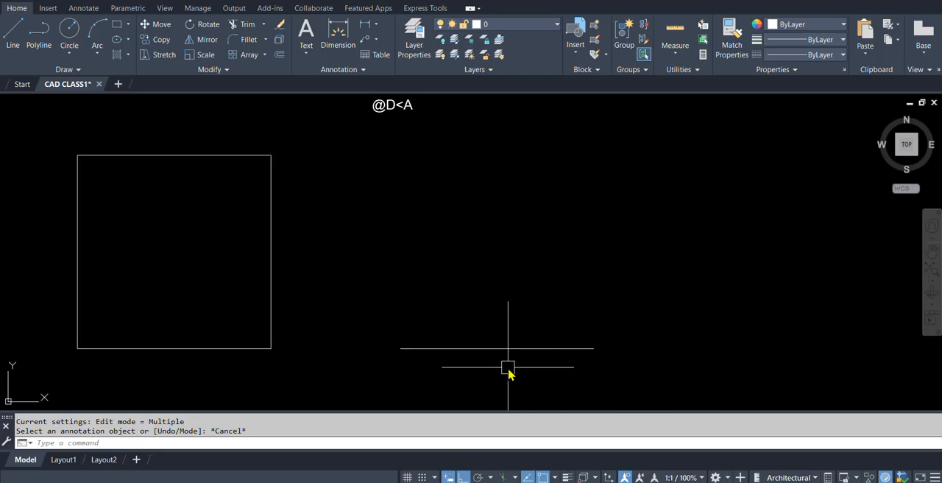
type("l")
key("Return")
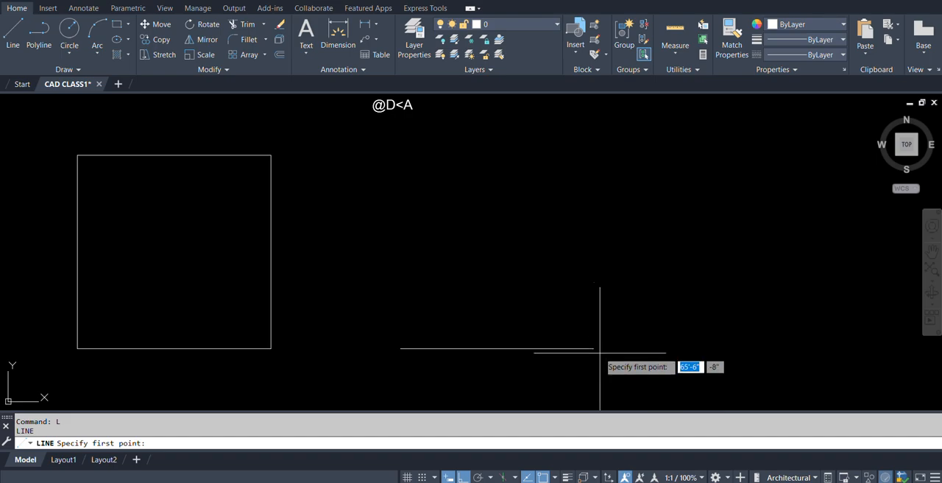
left_click(594, 348)
type("6")
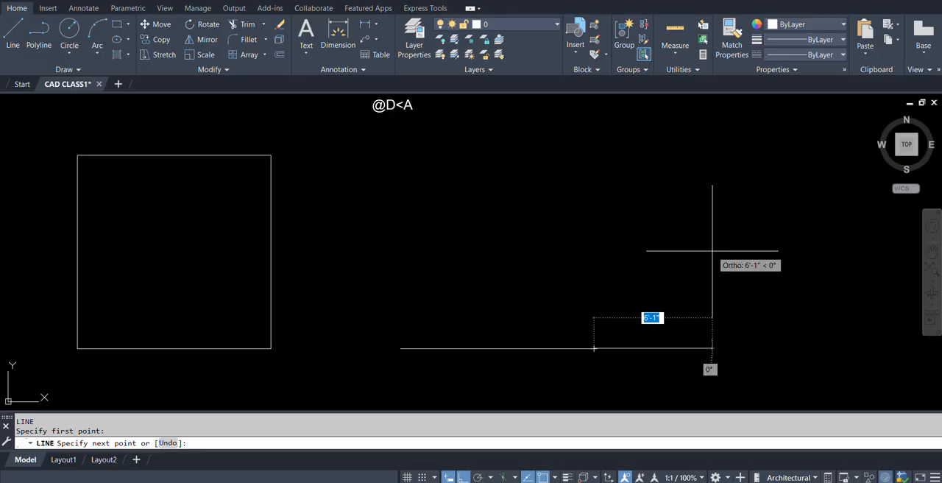
type("@")
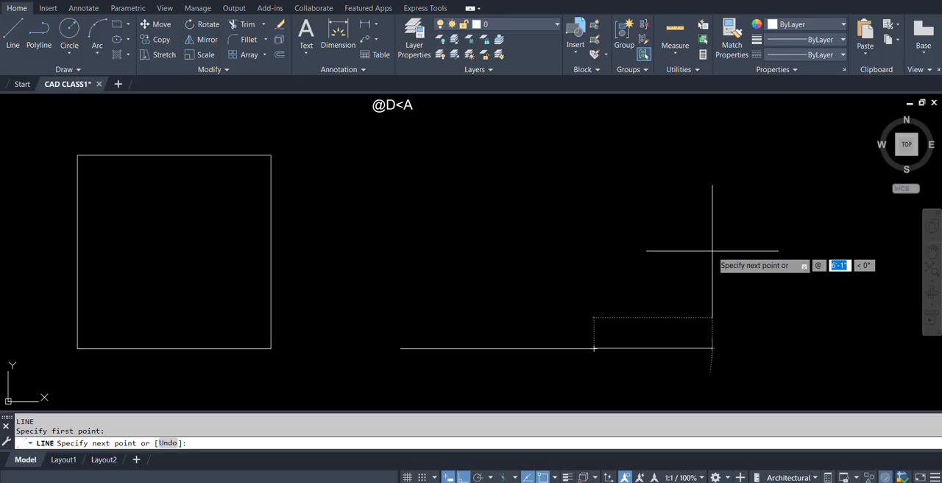
type("10'")
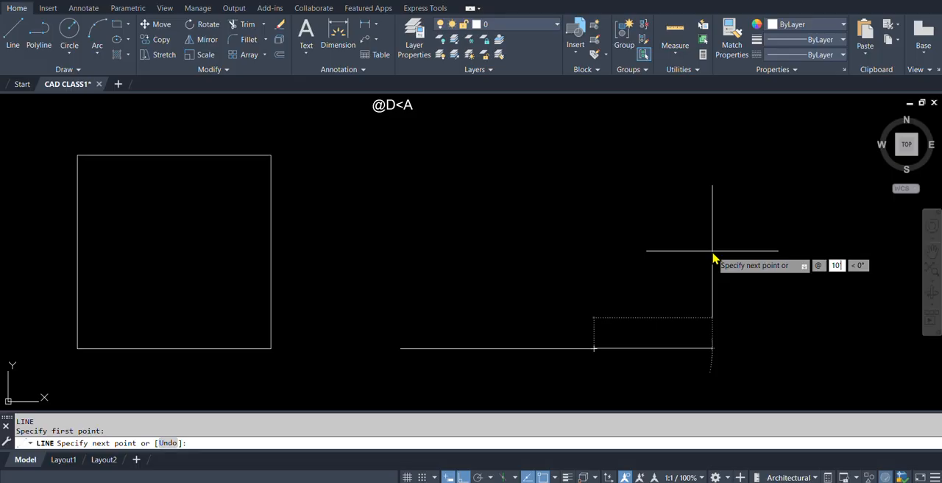
key("Tab")
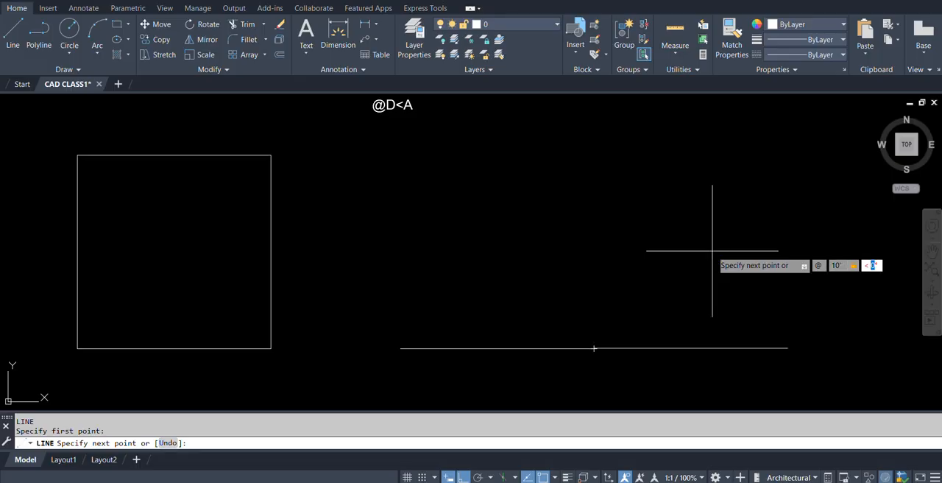
type("45")
key("Return")
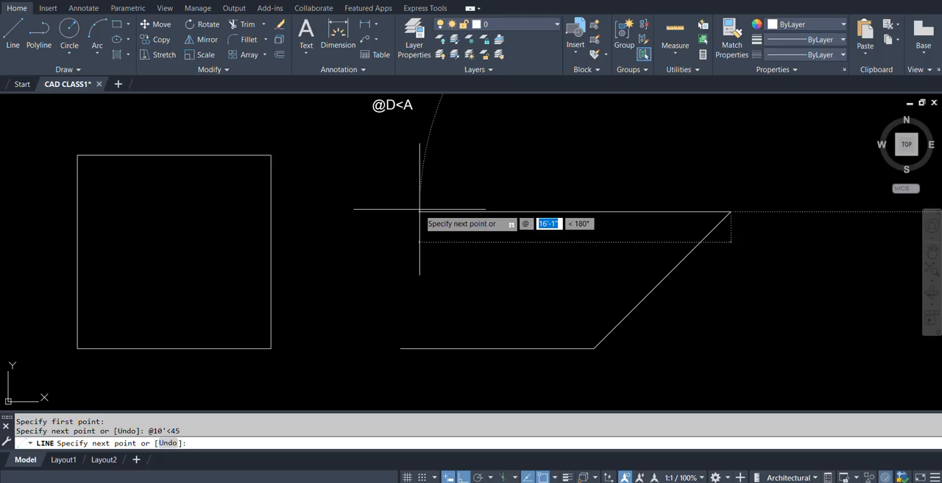
type("1")
key("Escape")
Draw a vertical line and a horizontal line crossing it, above and to the right of the inclined line.
middle_click_drag(570, 249, 514, 282)
middle_click_drag(583, 226, 491, 239)
type("l")
key("Return")
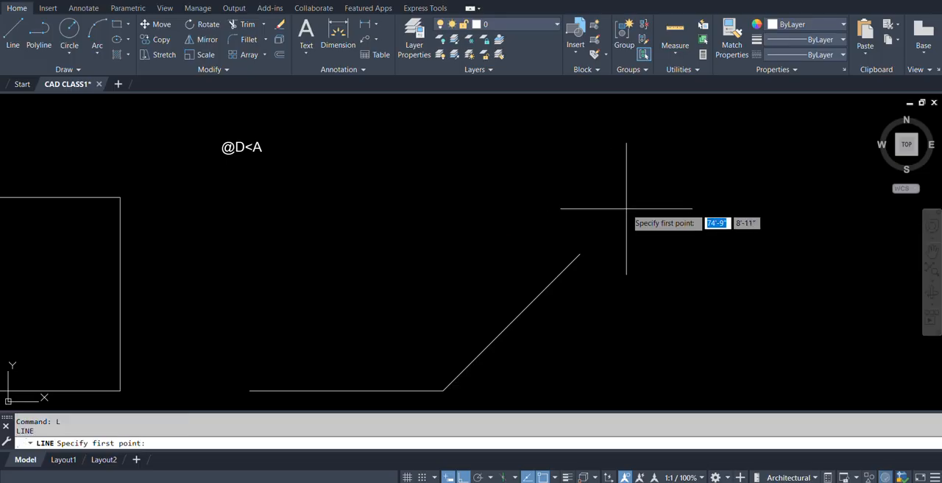
left_click(653, 141)
left_click(649, 232)
key("Return")
key("Return")
left_click(597, 181)
left_click(757, 181)
Copy the "@D<A" text horizontally to the right end of the crossing lines.
key("Return")
key("Escape")
type("co")
key("Return")
left_click(234, 147)
key("Return")
left_click(232, 147)
left_click(758, 159)
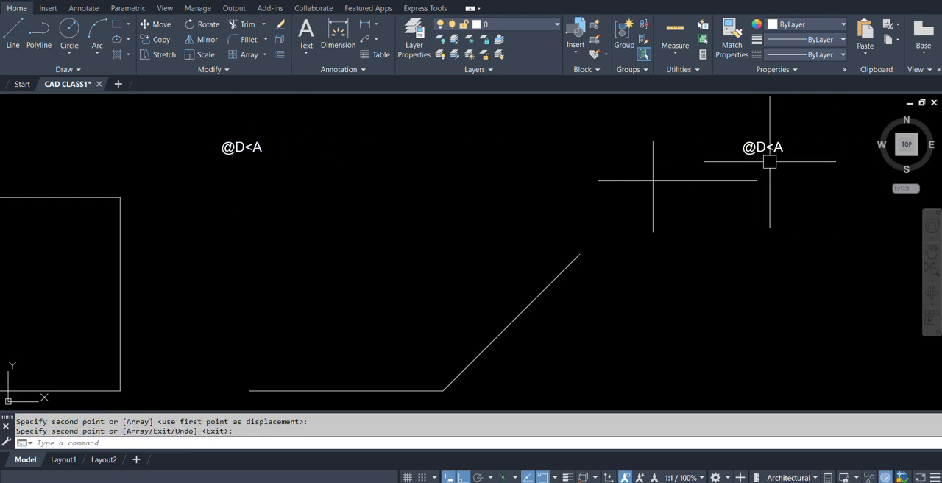
Move the copied "@D<A" text down, close above the right end of the cross's horizontal line.
scroll(769, 157, "up", 2)
type("m")
key("Return")
left_click(770, 155)
key("Return")
left_click(782, 166)
left_click(786, 202)
key("Escape")
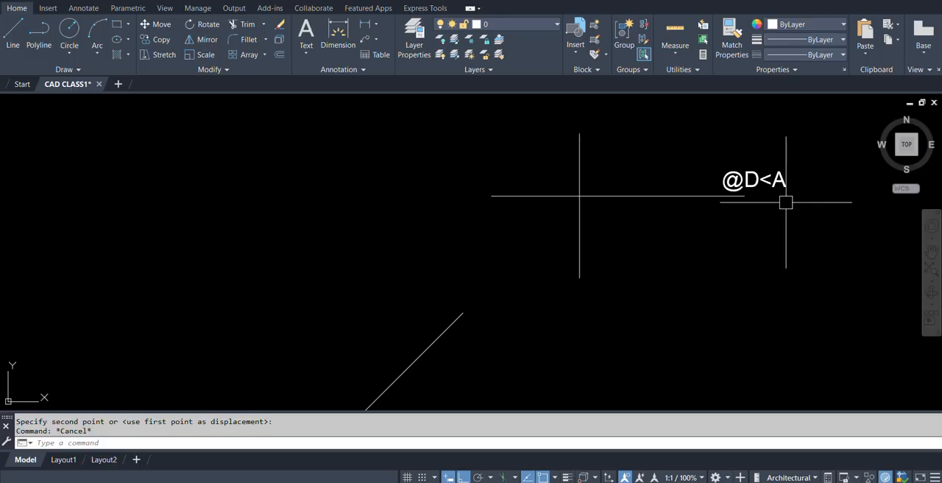
Copy the right-hand "@D<A" text to the cross's top, left and bottom ends with Ortho off, and turn Ortho back on.
type("co")
key("Return")
left_click(773, 184)
key("Return")
left_click(753, 179)
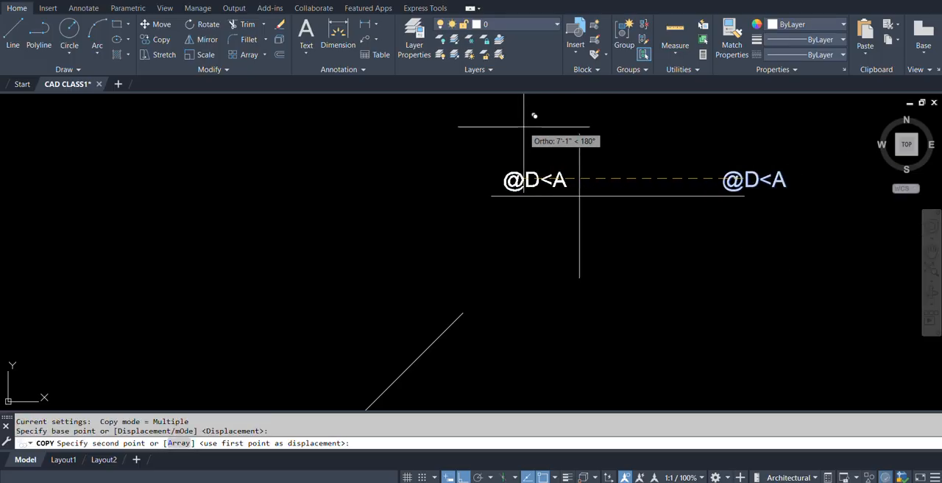
key("F8")
left_click(578, 98)
left_click(473, 167)
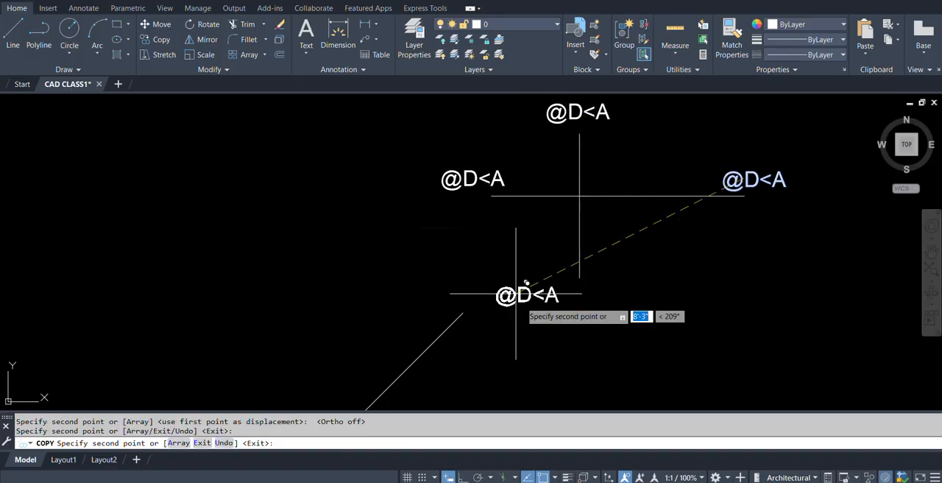
left_click(588, 300)
key("F8")
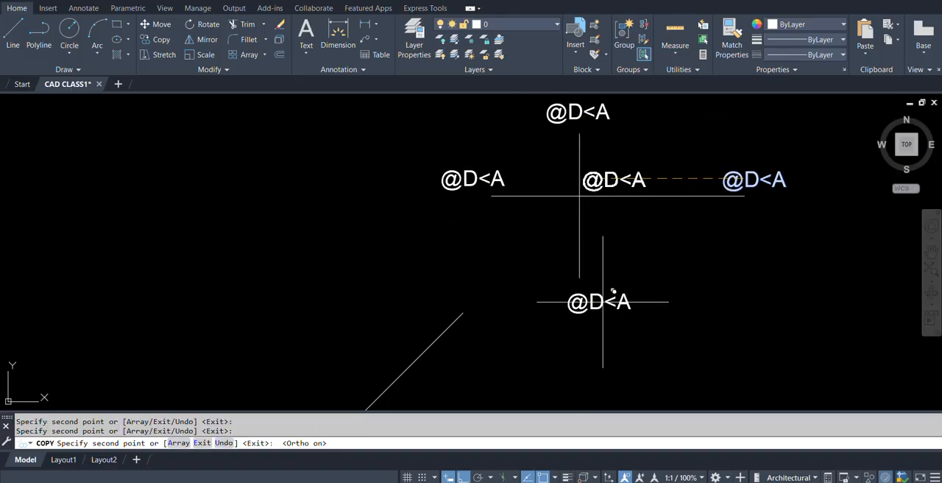
middle_click_drag(662, 260, 649, 270)
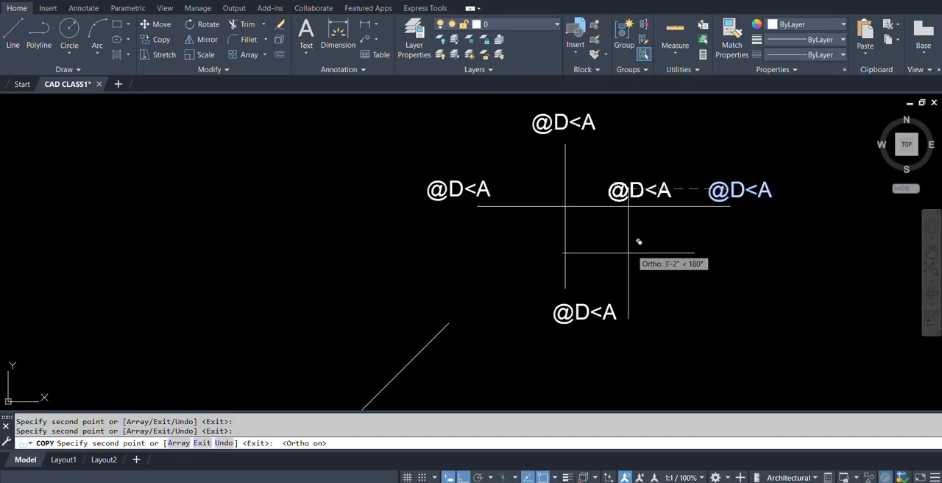
key("Escape")
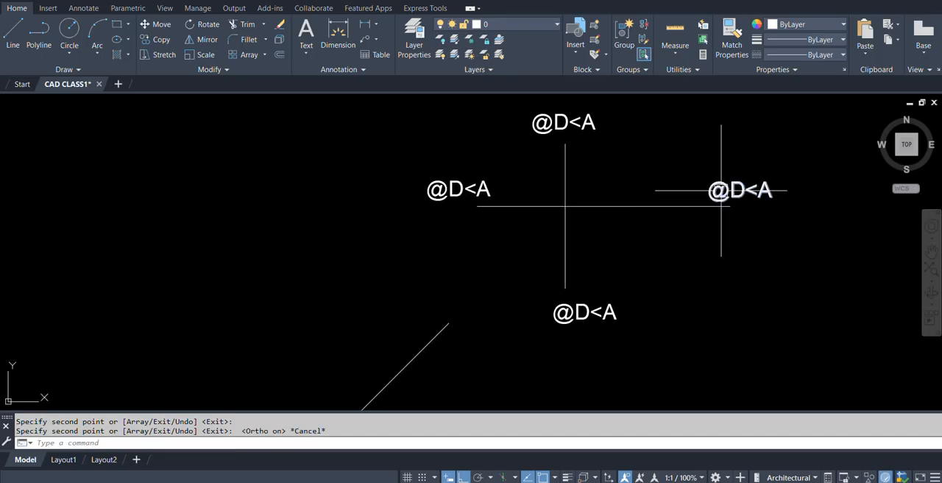
Change the "@D<A" label at the cross's right end to 0 and the one at its top end to 90.
double_click(721, 195)
type("0")
left_click(591, 143)
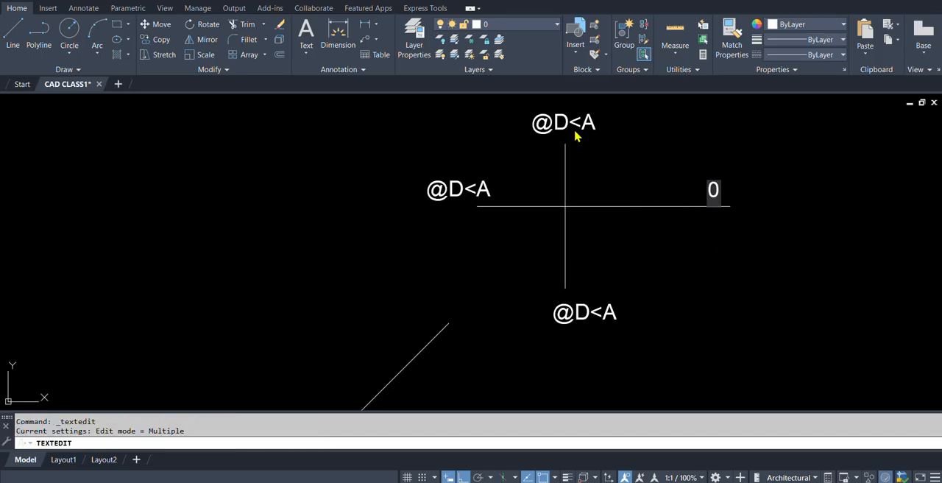
left_click(565, 127)
type("9")
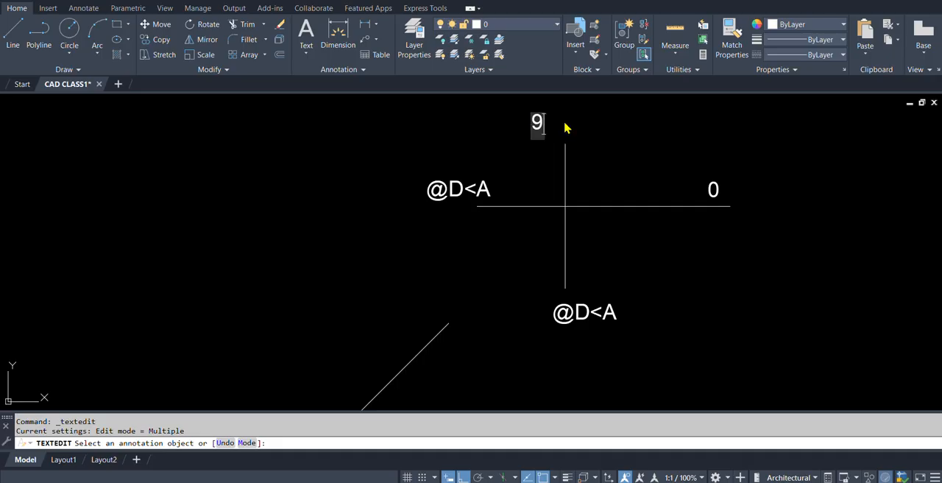
type("0")
left_click(578, 200)
Change the "@D<A" label at the cross's left end to 180 and the one at its bottom end to 270.
left_click(462, 192)
type("1")
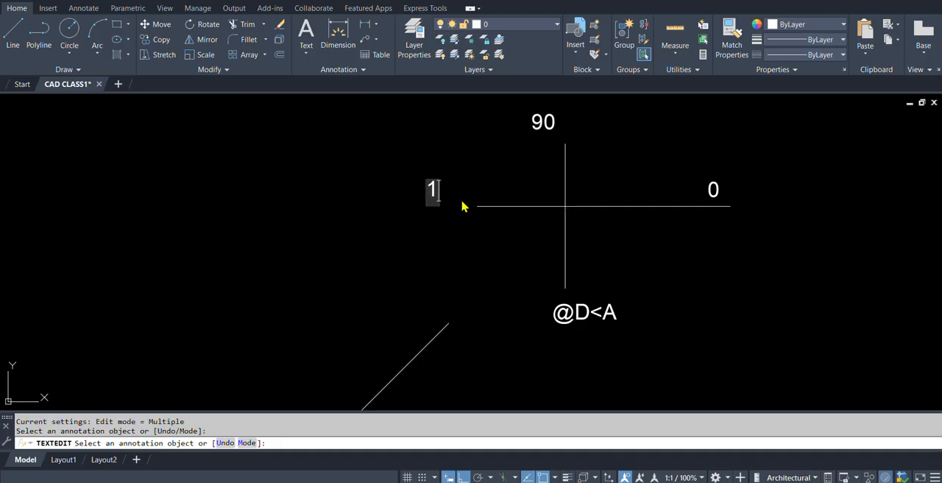
type("80")
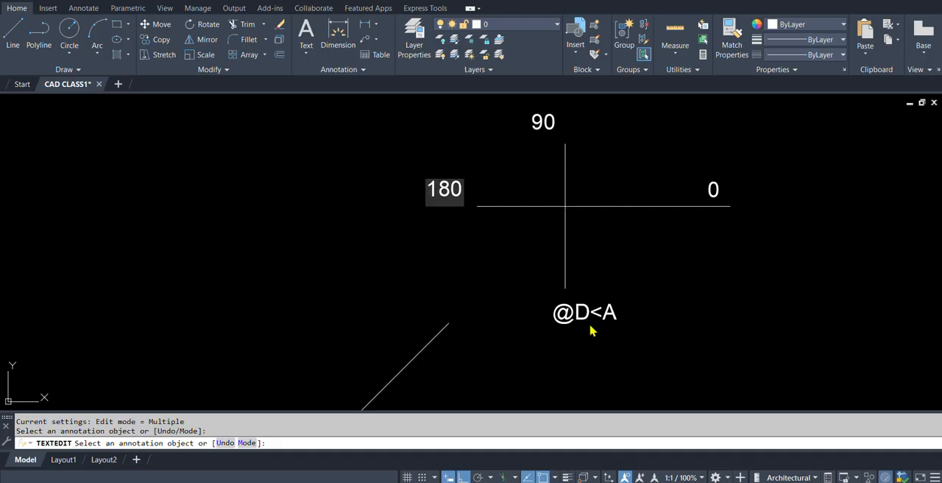
left_click(592, 330)
left_click(574, 316)
type("27")
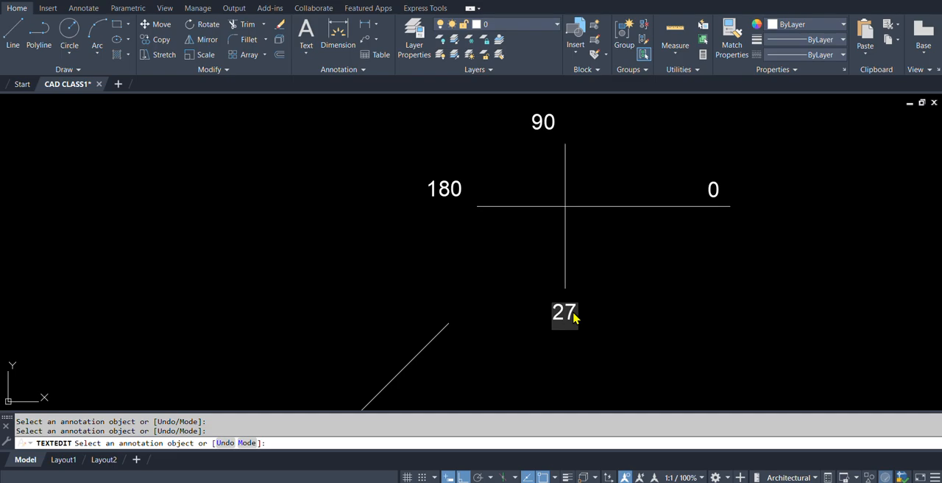
type("0")
left_click(596, 318)
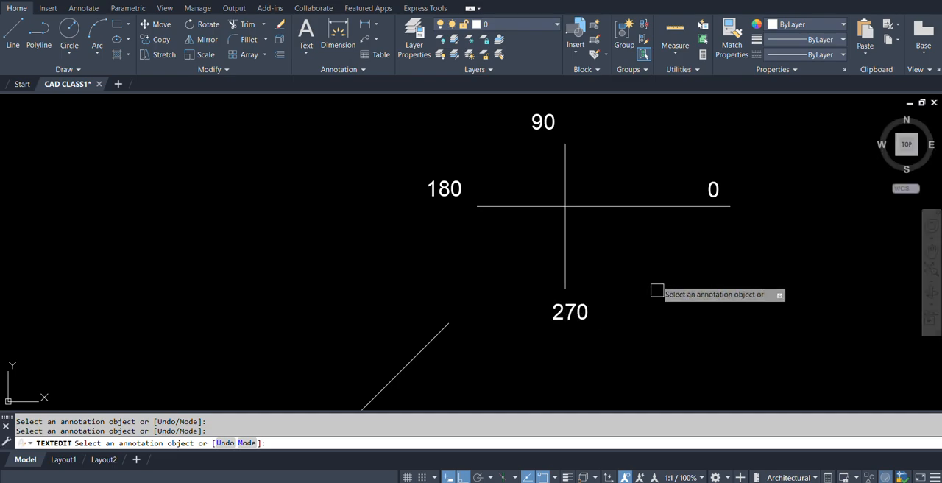
key("Return")
scroll(691, 233, "down", 5)
middle_click_drag(642, 262, 695, 248)
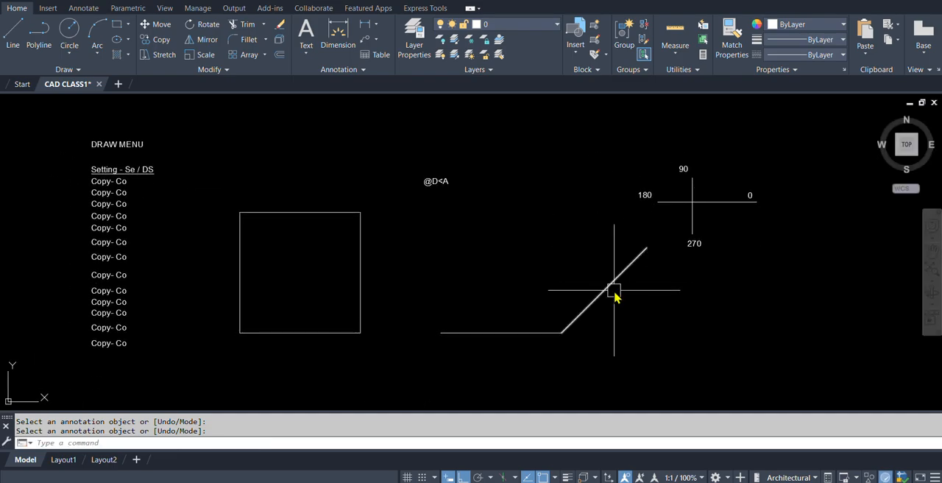
type("L")
key("Return")
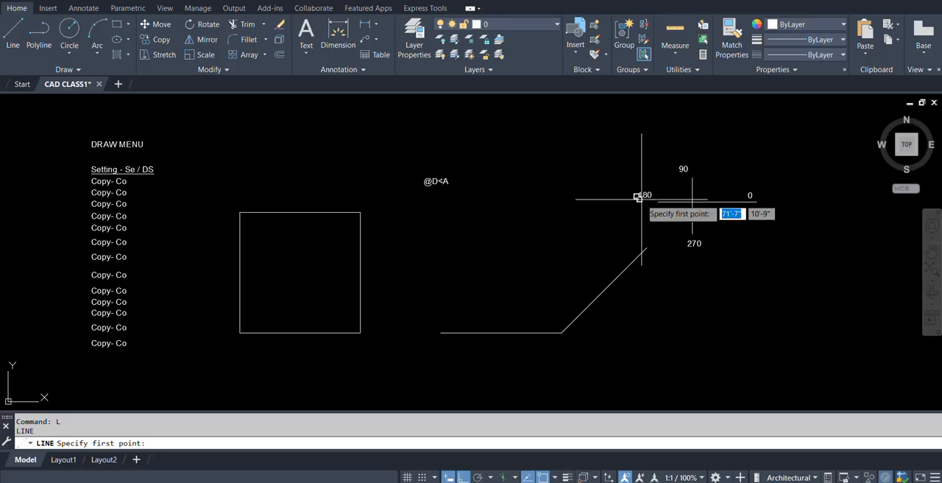
left_click(647, 247)
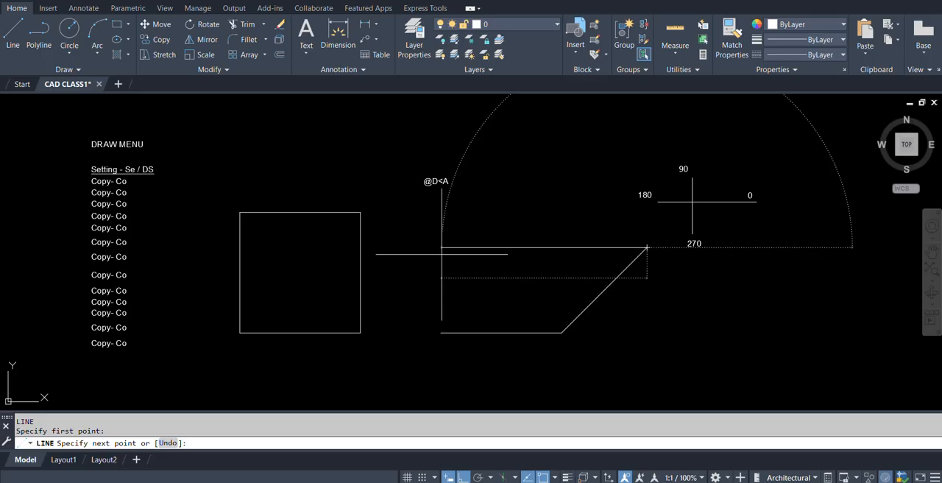
type("@10'")
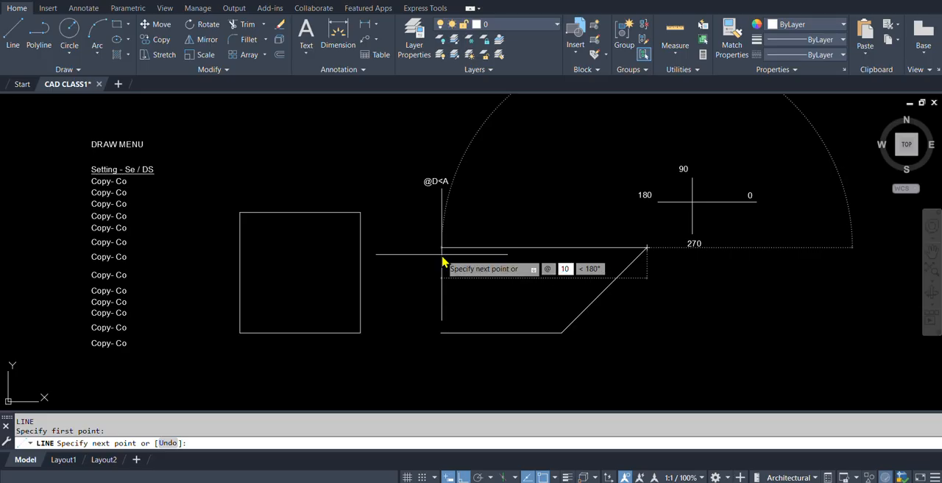
key("Tab")
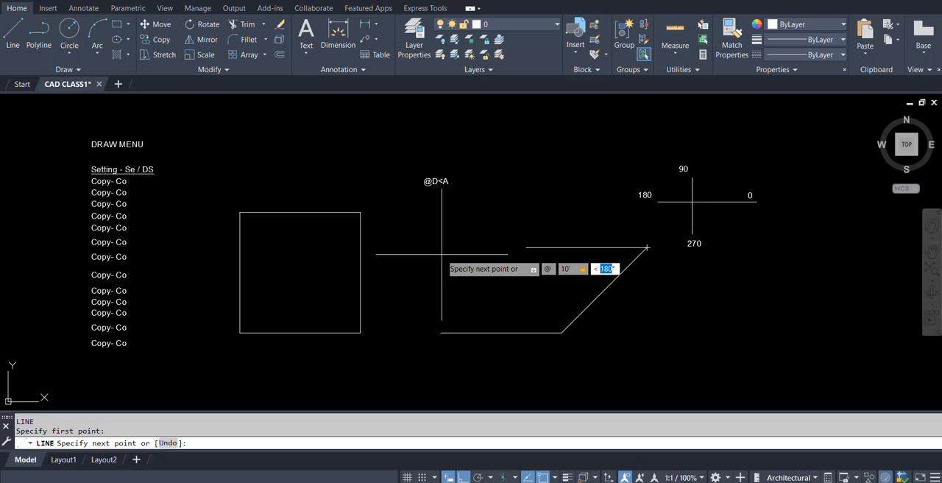
type("180")
key("Return")
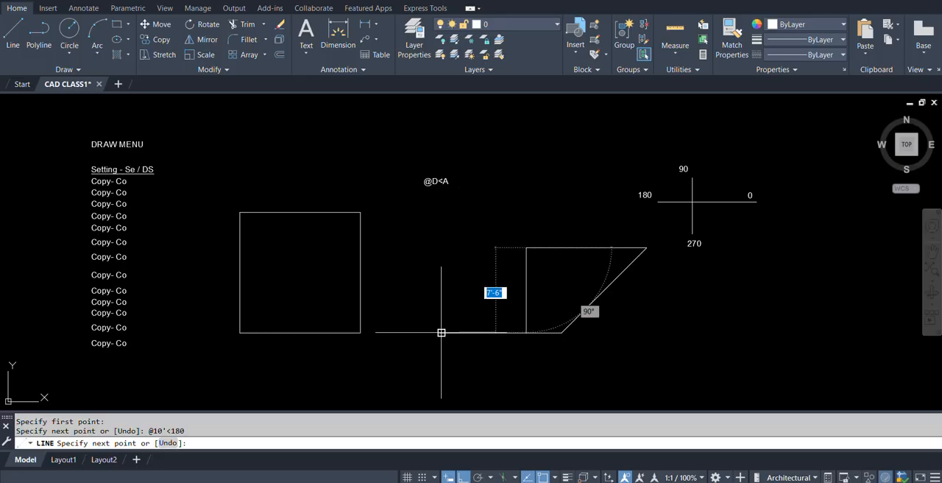
left_click(441, 332)
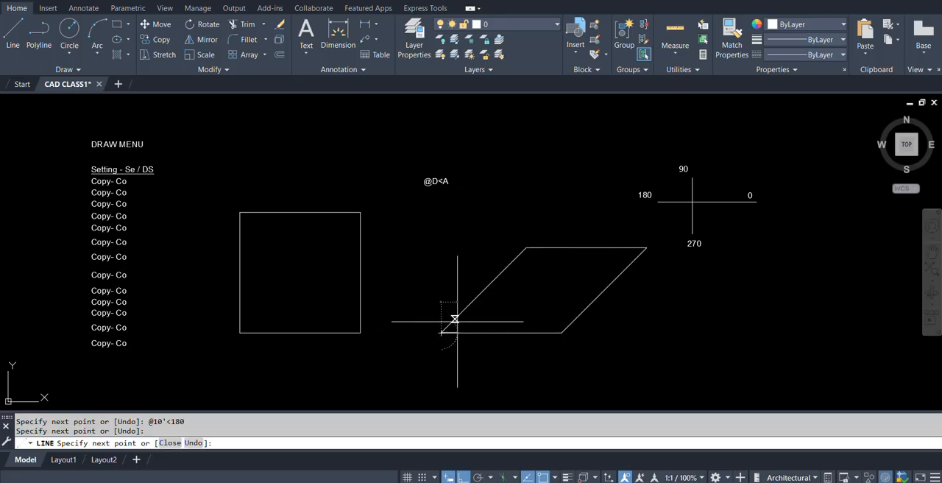
key("Return")
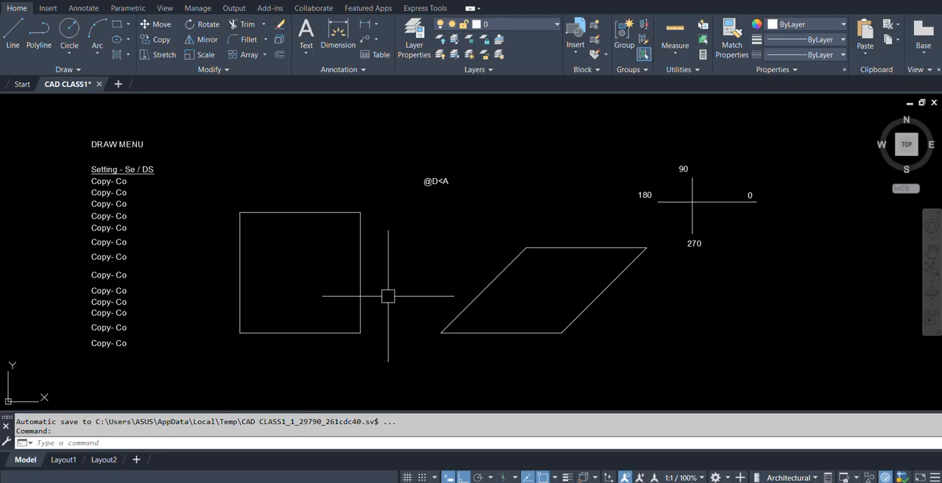
mouse_move(727, 270)
middle_mouse_down()
mouse_move(707, 280)
mouse_move(701, 268)
middle_mouse_up()
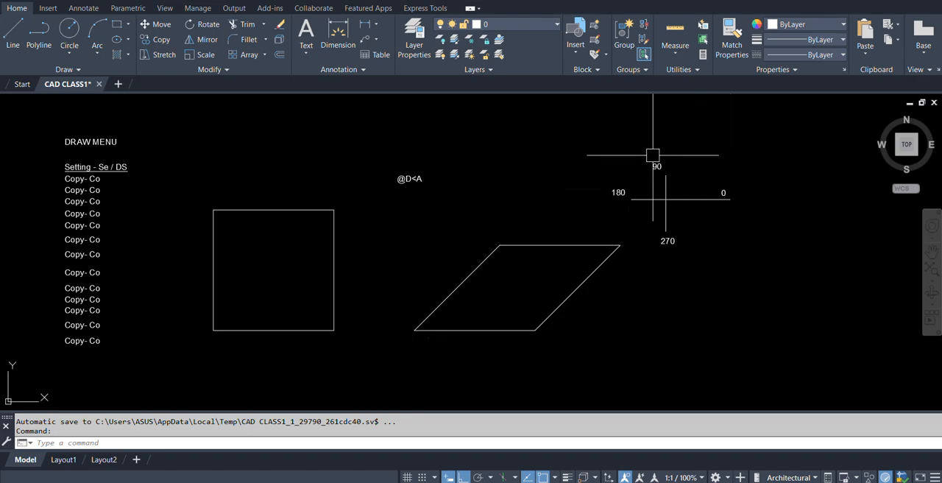
mouse_move(475, 297)
middle_mouse_down()
mouse_move(511, 271)
mouse_move(486, 272)
middle_mouse_up()
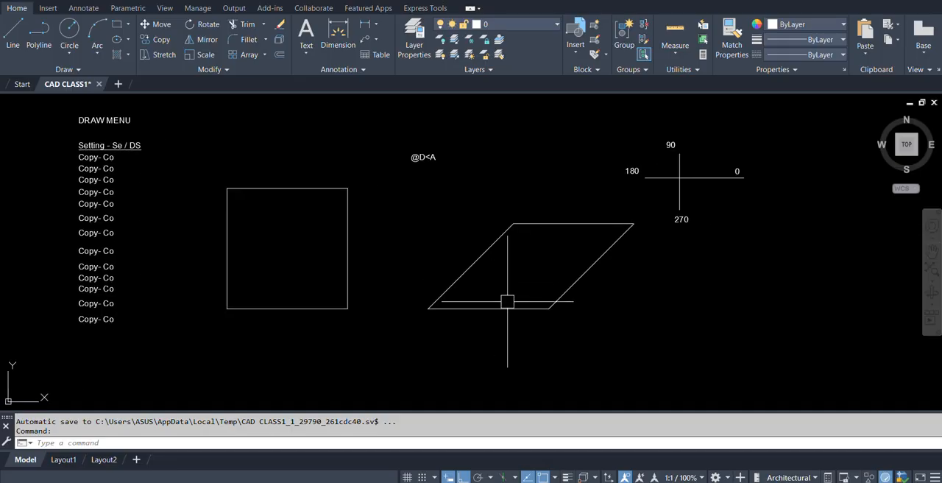
middle_click_drag(564, 268, 485, 277)
middle_click_drag(380, 265, 496, 272)
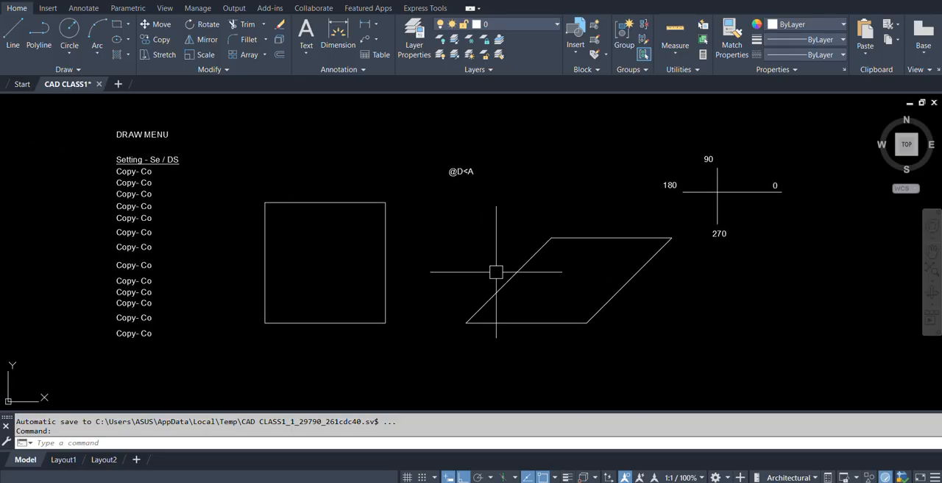
Copy the "@D<A" text above the parallelogram three times straight down to form a column.
type("co")
key("space")
left_click(454, 170)
key("space")
left_click(517, 156)
left_click(515, 170)
left_click(519, 182)
left_click(517, 195)
key("space")
Change the first copied "@D<A" text below the original to "Dimension Linear- DLI".
scroll(468, 198, "up", 4)
double_click(442, 168)
type("D")
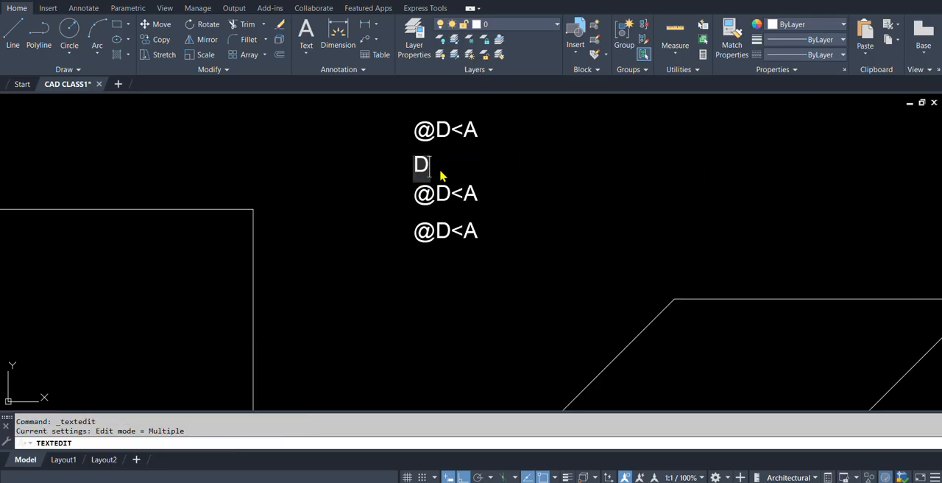
type("imension")
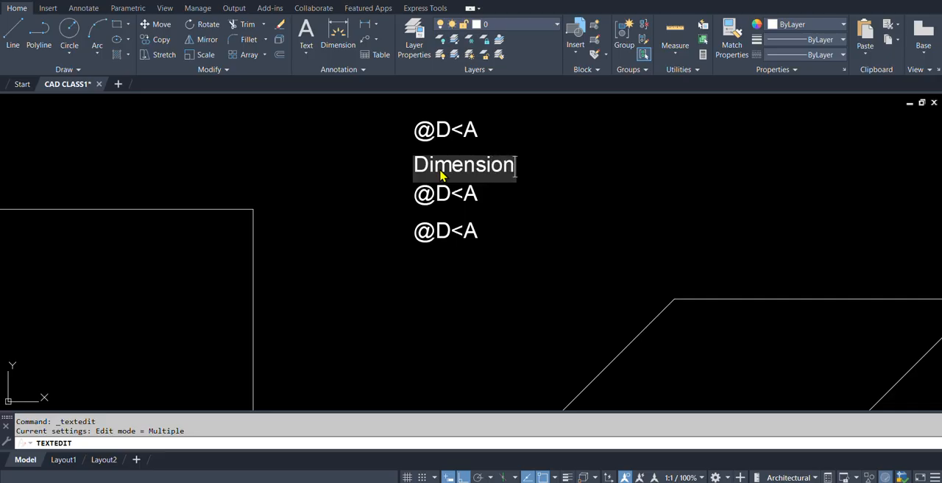
type(" Linear")
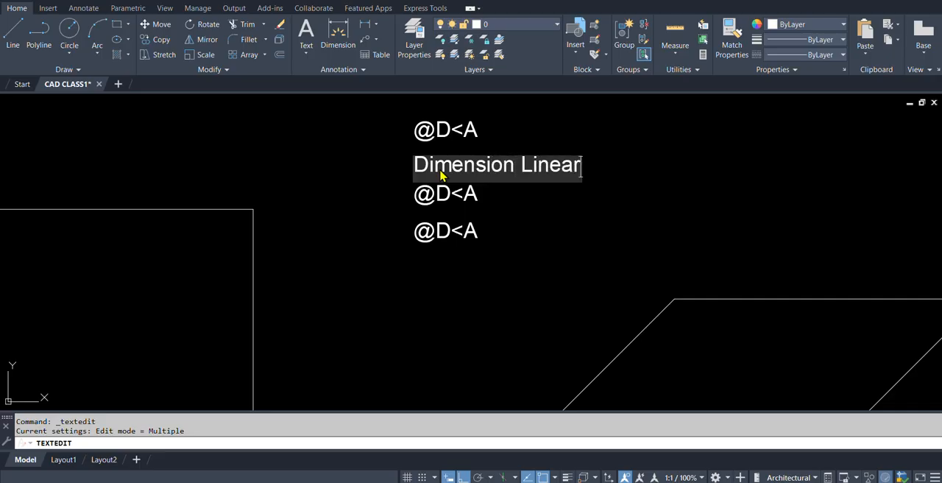
type("- DLI")
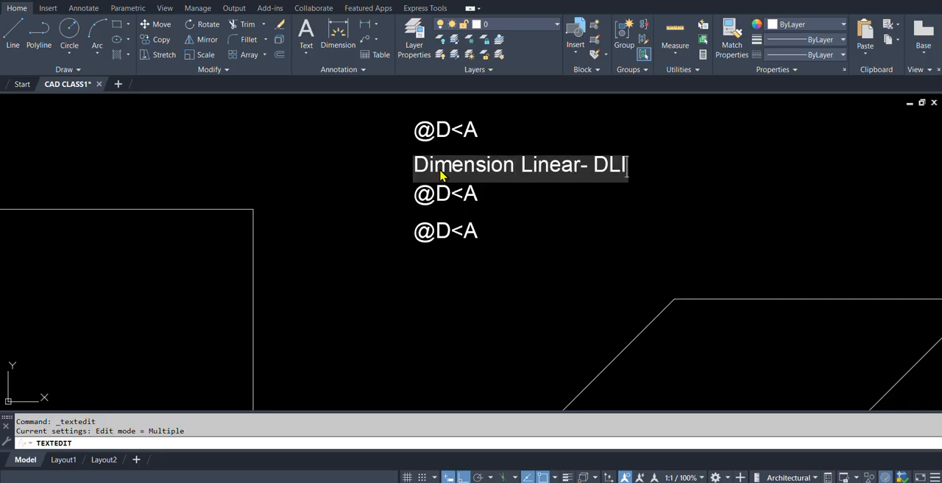
key("Return")
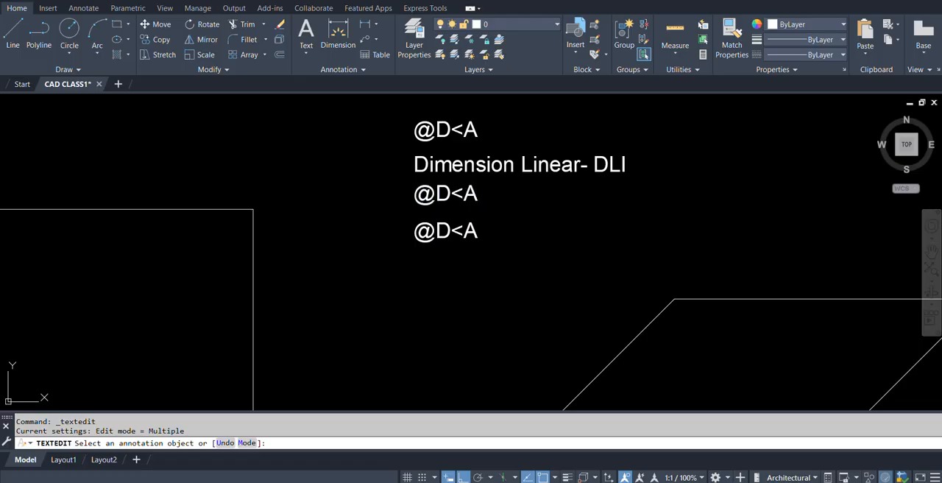
Change the "@D<A" text just below "Dimension Linear- DLI" to "Di" and end text editing.
type("Di")
key("Return")
scroll(434, 267, "down", 6)
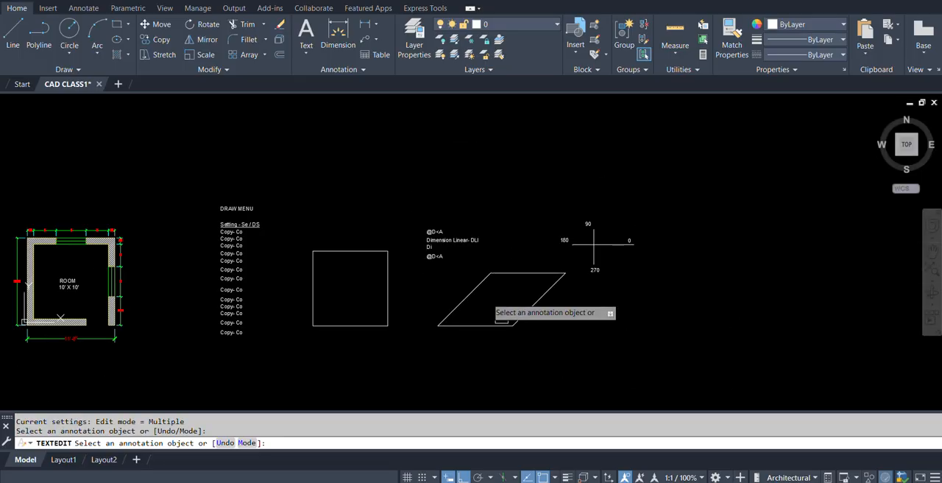
scroll(556, 357, "up", 2)
key("Escape")
Add a linear dimension between the ends of the parallelogram's bottom edge, placed just below it, and inspect it up close.
middle_click_drag(526, 315, 480, 321)
type("dli")
key("Return")
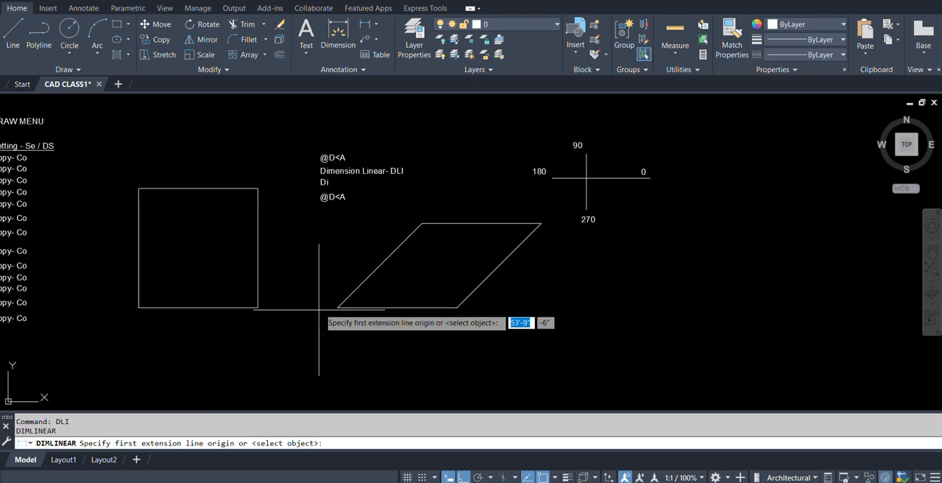
left_click(338, 307)
left_click(458, 306)
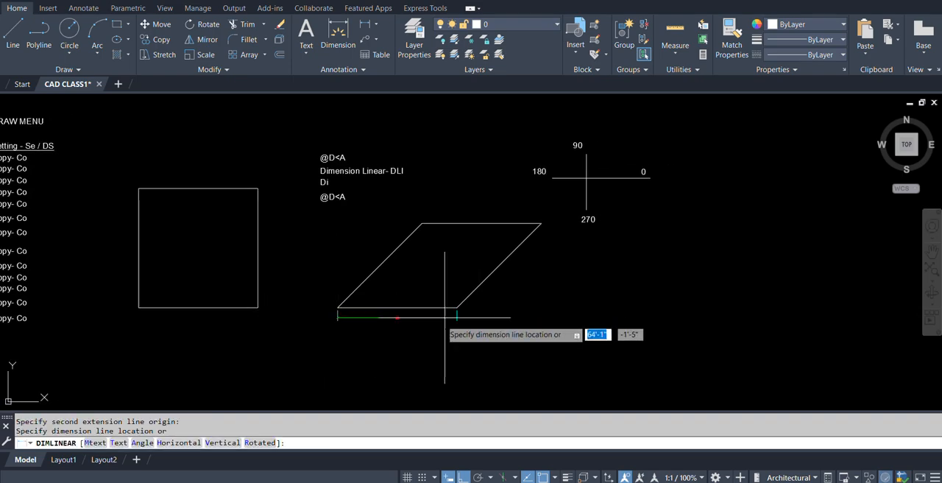
left_click(420, 320)
scroll(363, 346, "up", 3)
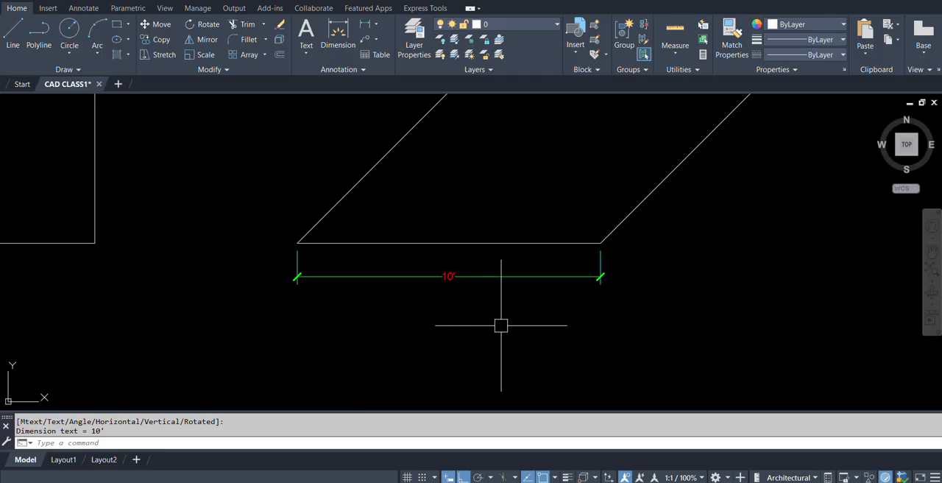
scroll(493, 323, "down", 3)
middle_click_drag(502, 315, 455, 317)
key("Escape")
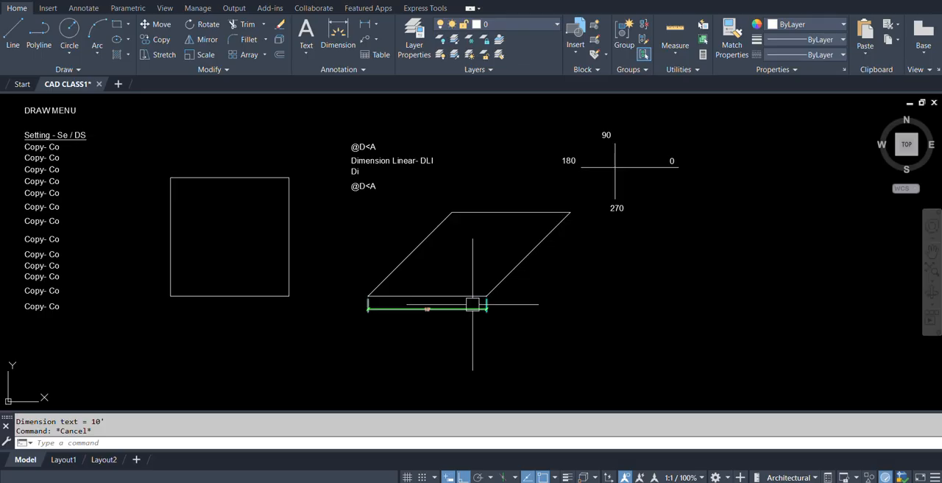
Erase the linear dimension below the parallelogram.
type("e")
key("Return")
left_click(427, 309)
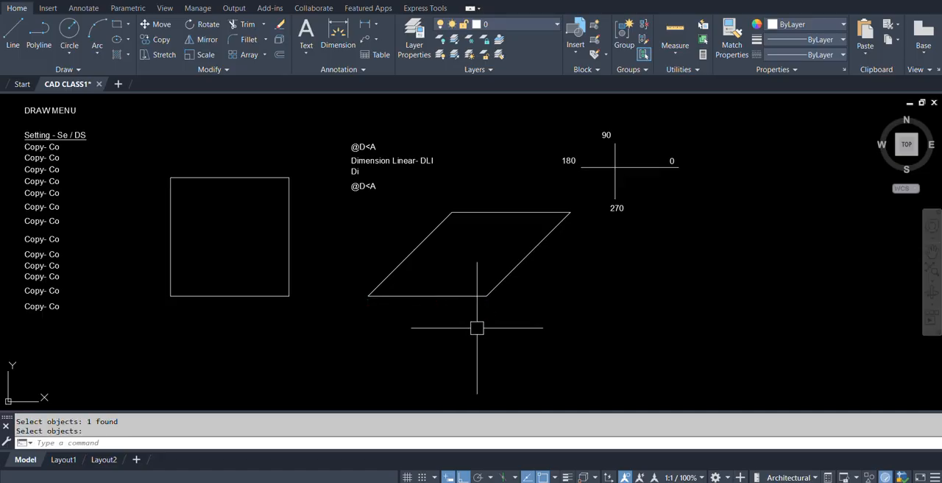
key("Return")
Set D1 as the current dimension style and close the Dimension Style Manager.
type("d")
key("Return")
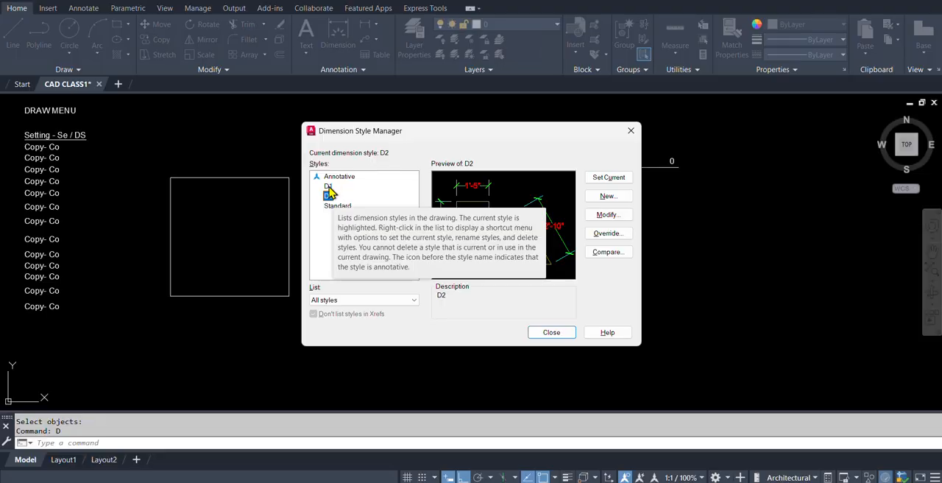
left_click(328, 187)
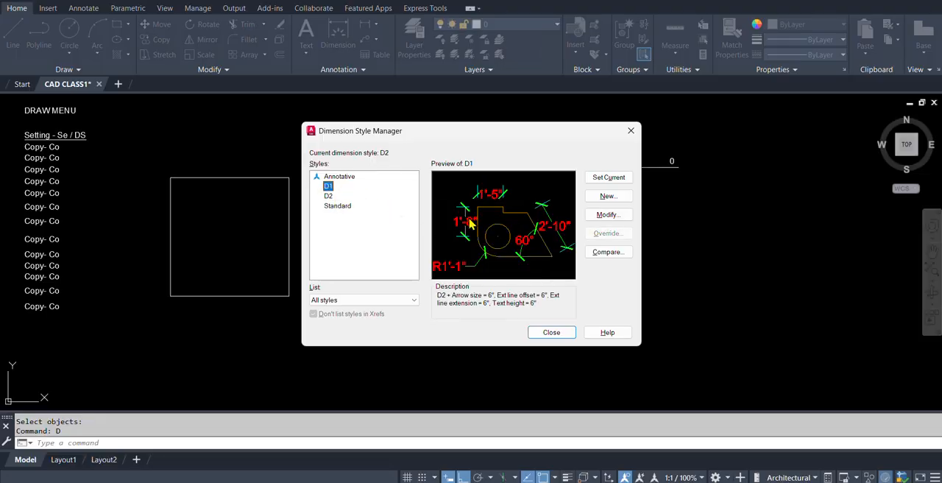
left_click(609, 178)
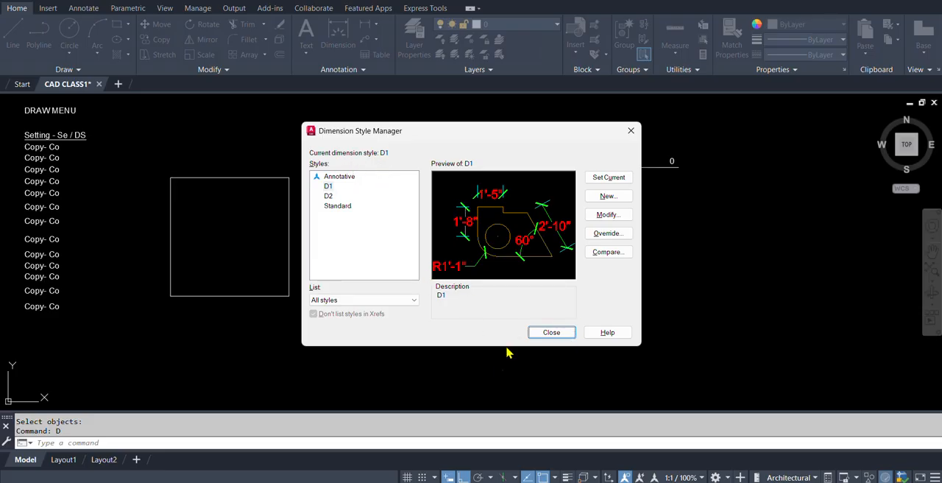
left_click(551, 332)
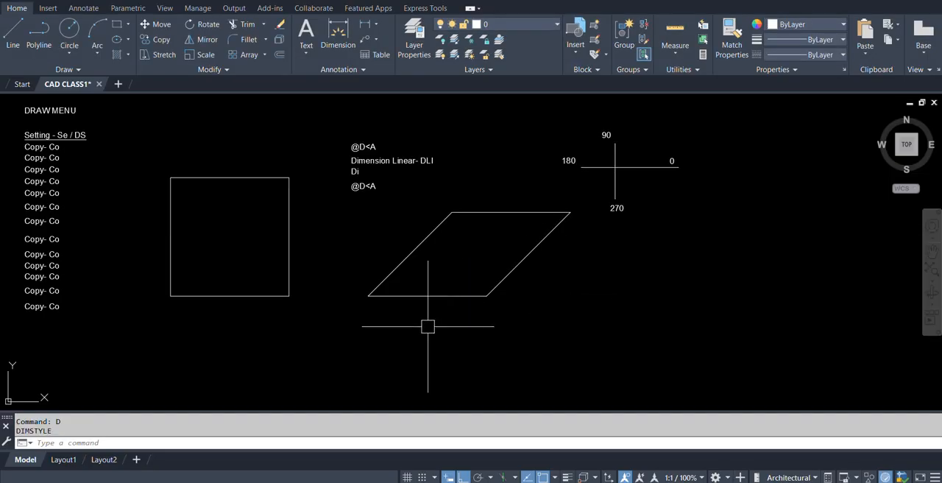
Dimension the parallelogram's bottom edge with a linear dimension in the D1 style, placed just below the edge.
type("DLI")
key("Return")
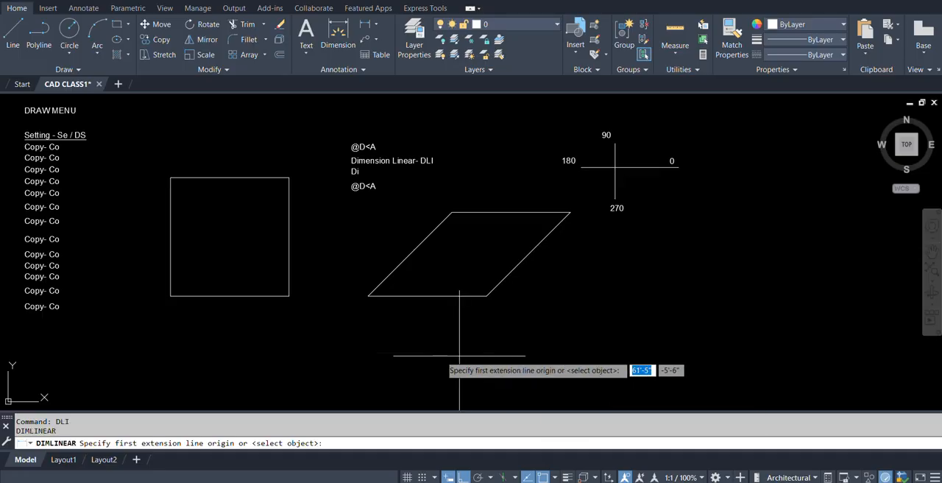
left_click(369, 295)
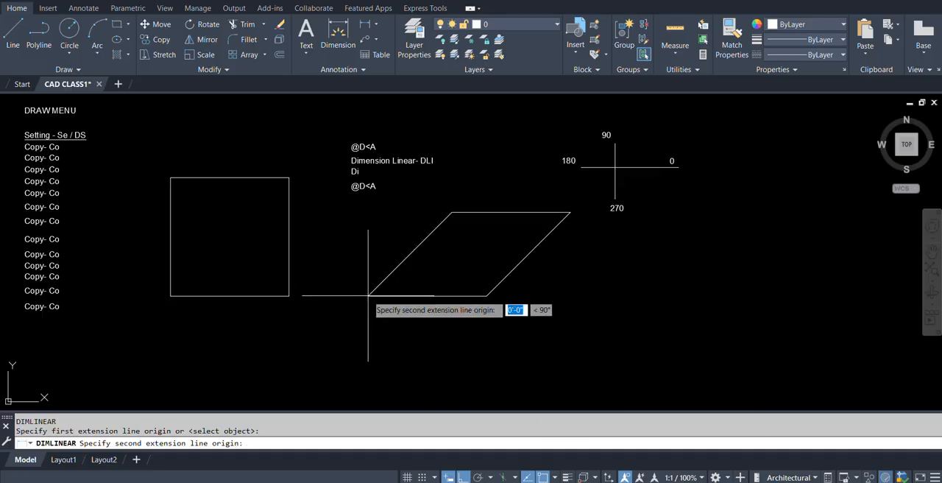
left_click(487, 295)
left_click(473, 311)
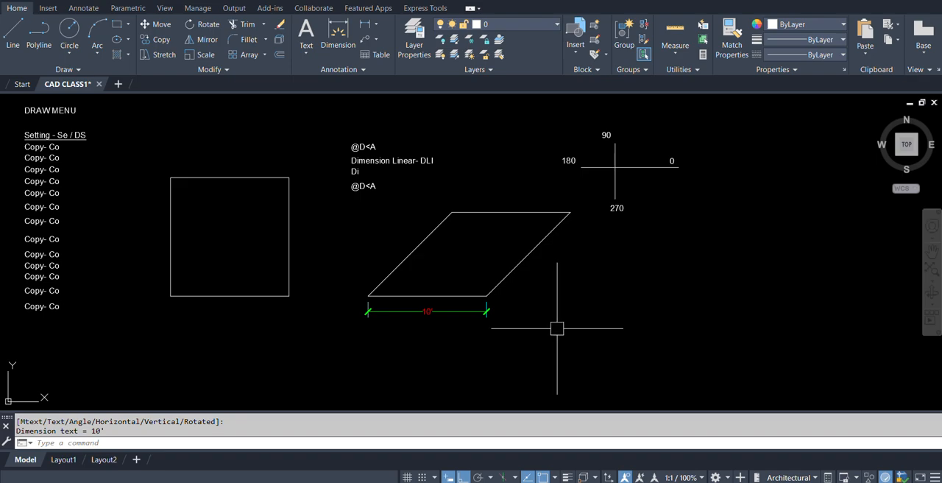
middle_click_drag(508, 285, 547, 319)
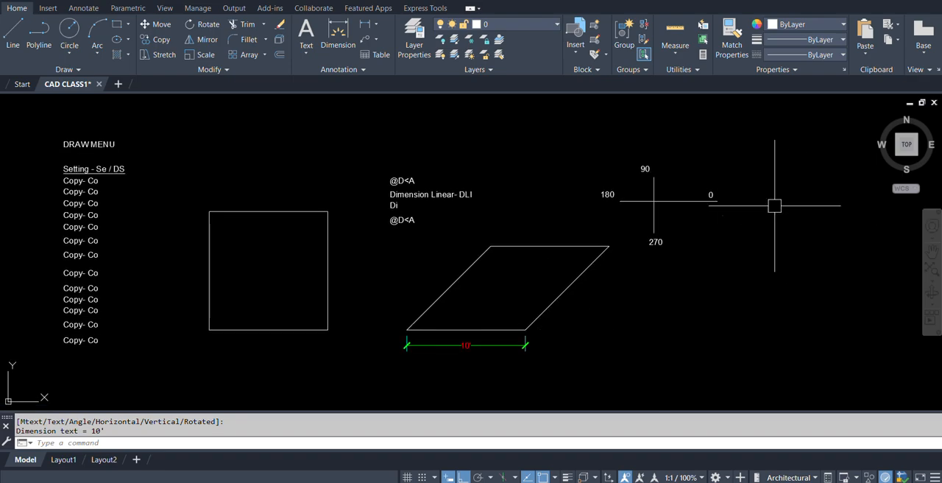
key("Return")
left_click(525, 330)
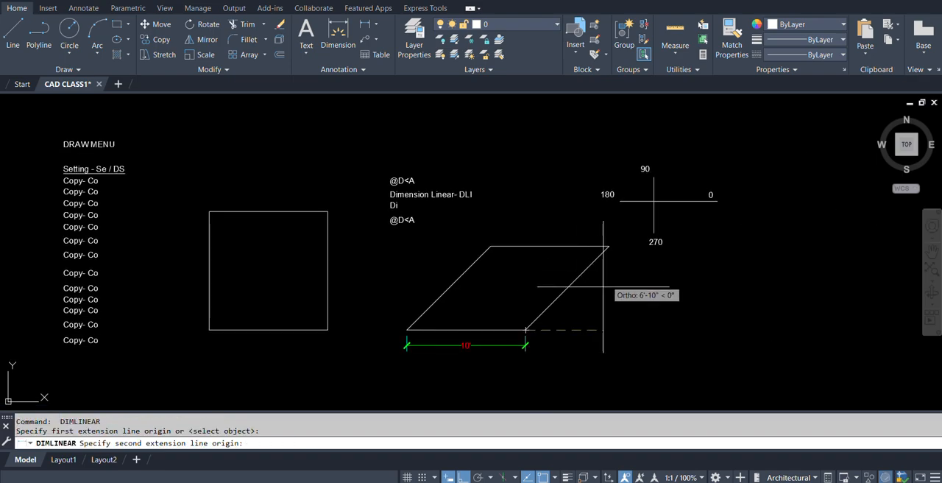
left_click(609, 246)
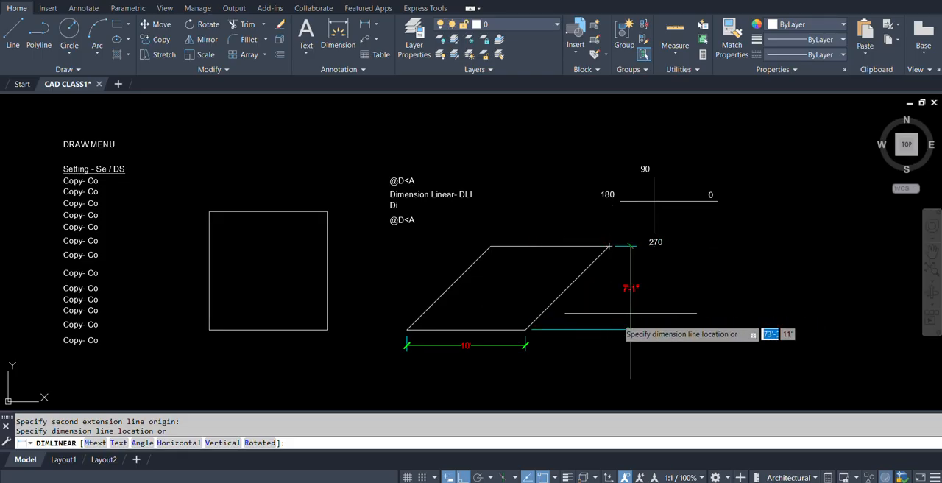
key("Escape")
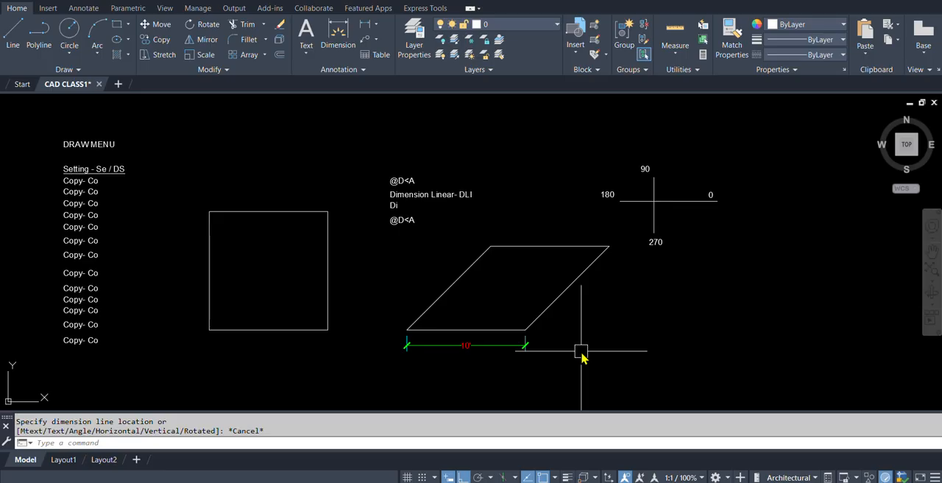
Add an aligned dimension along the parallelogram's right slanted edge, placed just outside the shape.
type("D")
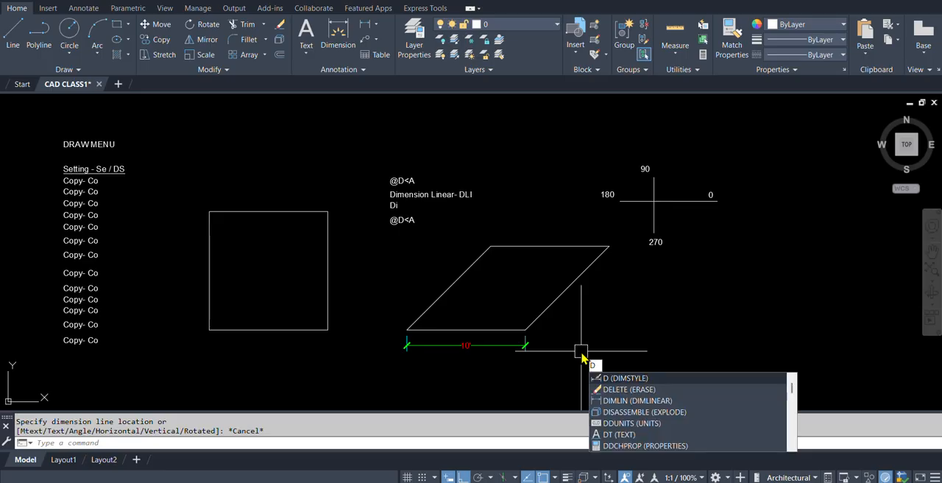
type("AL")
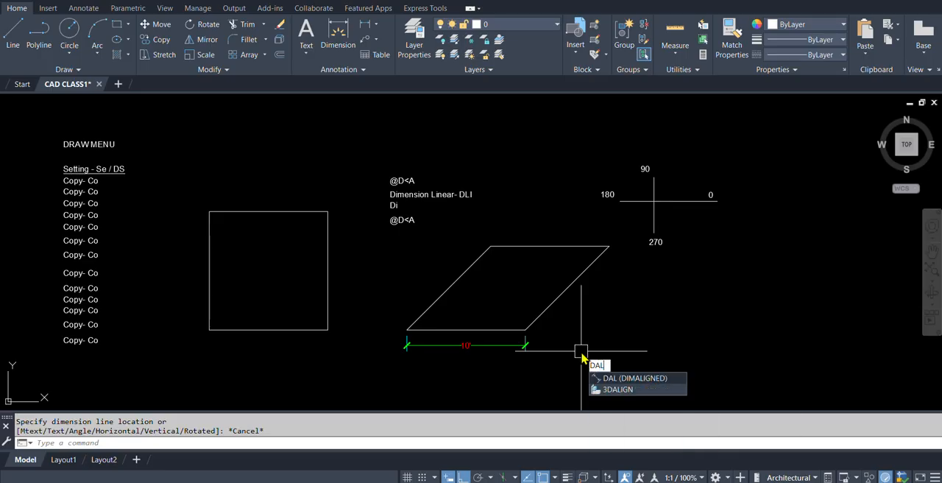
key("Return")
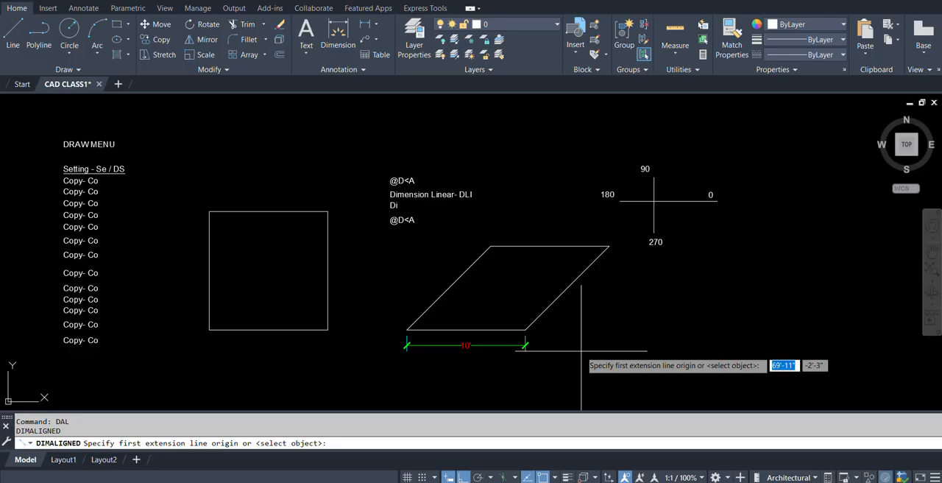
left_click(526, 330)
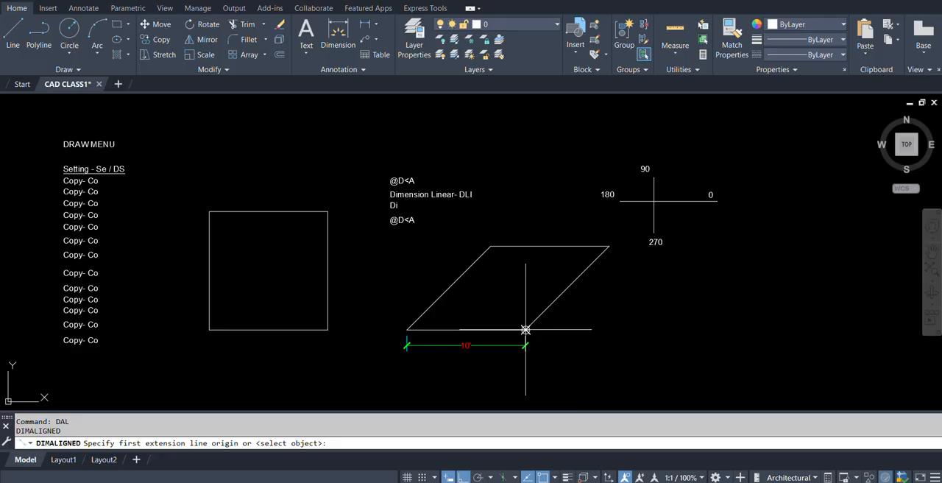
left_click(609, 246)
left_click(624, 264)
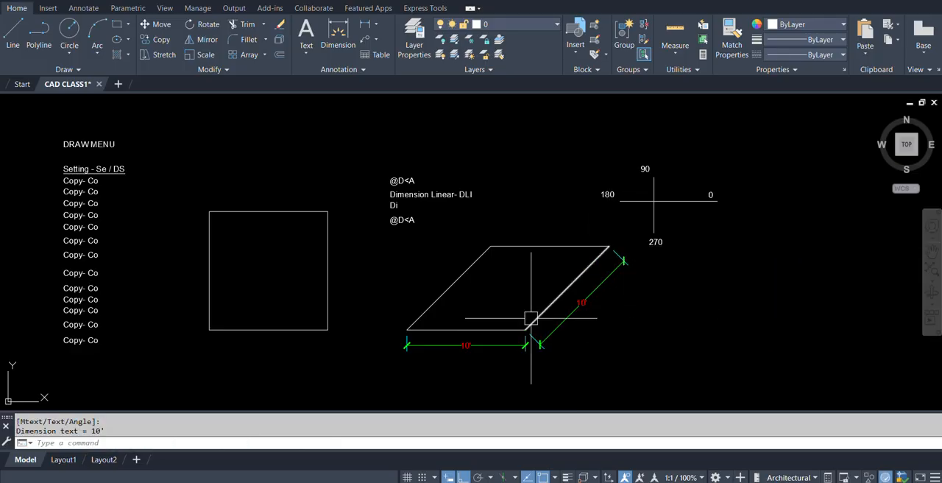
Add an aligned dimension along the parallelogram's left slanted edge, placed just outside the shape.
key("Return")
left_click(407, 330)
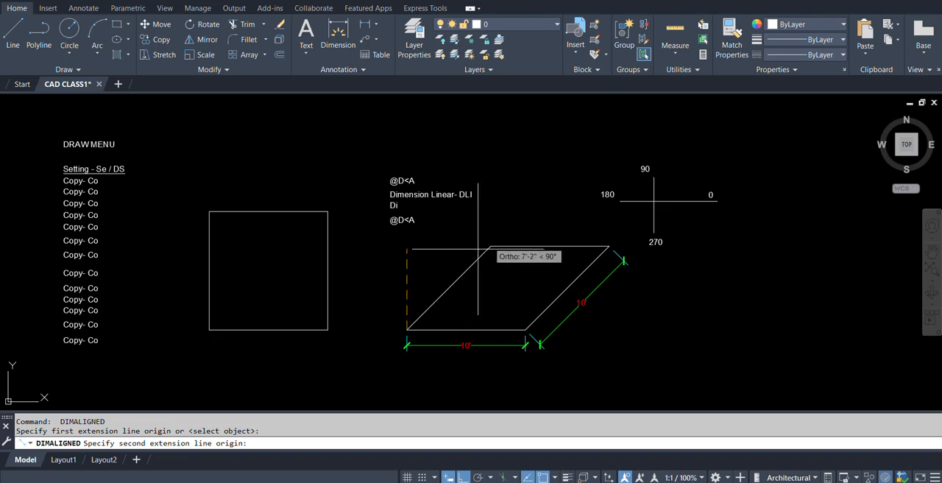
left_click(491, 245)
left_click(464, 251)
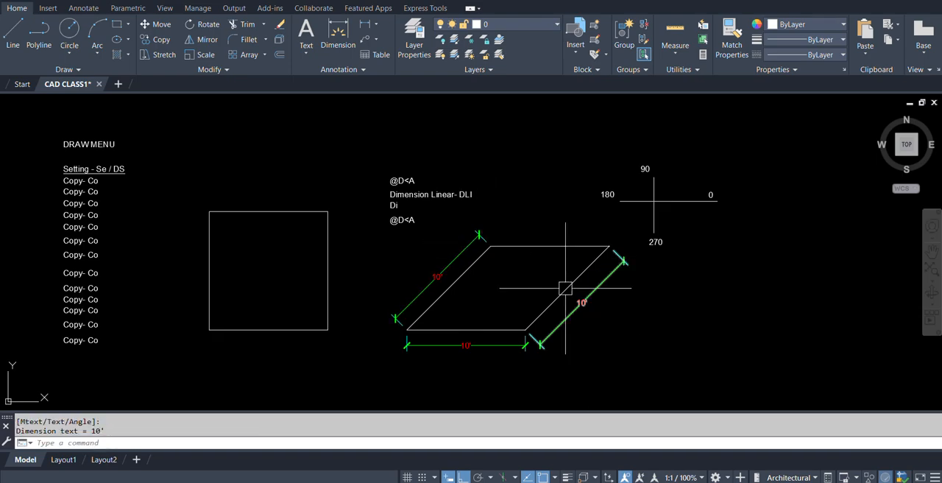
Add an aligned dimension along the parallelogram's top edge, placed just above it, and end the command.
key("Return")
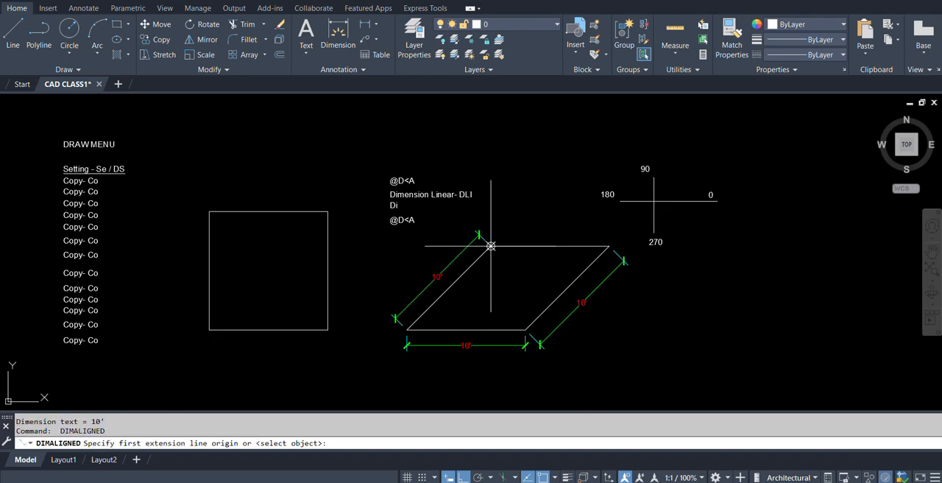
left_click(490, 246)
left_click(609, 246)
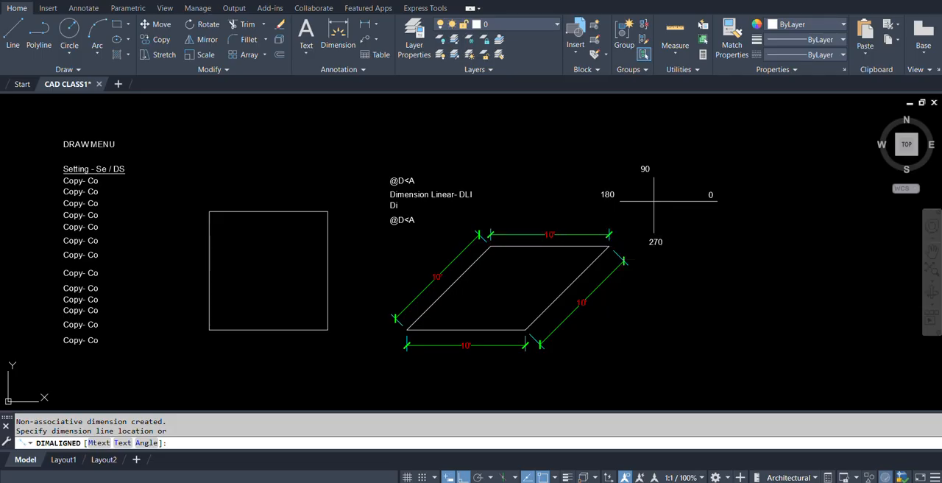
left_click(515, 235)
key("Return")
scroll(441, 199, "up", 6)
key("Escape")
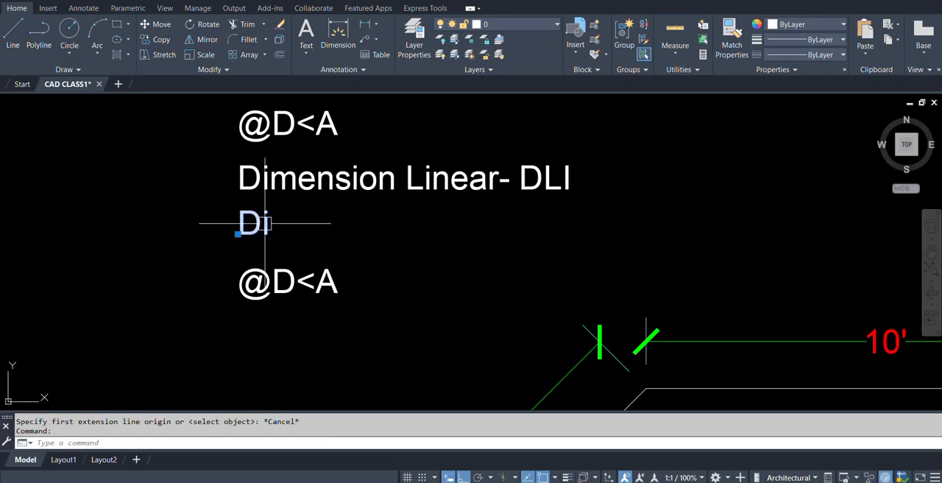
Complete the "Di" note under "Dimension Linear- DLI" so that it reads "Dimension Align -DAL".
double_click(253, 224)
left_click(272, 228)
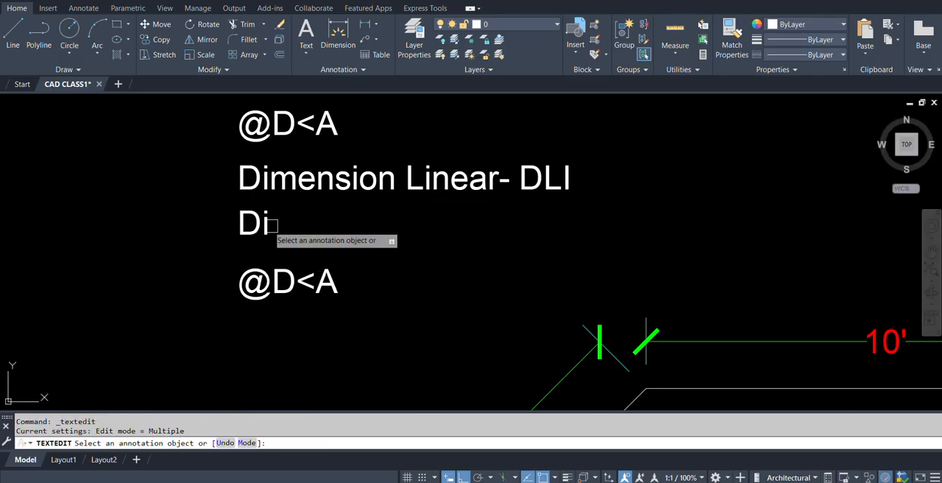
left_click(266, 226)
left_click(267, 225)
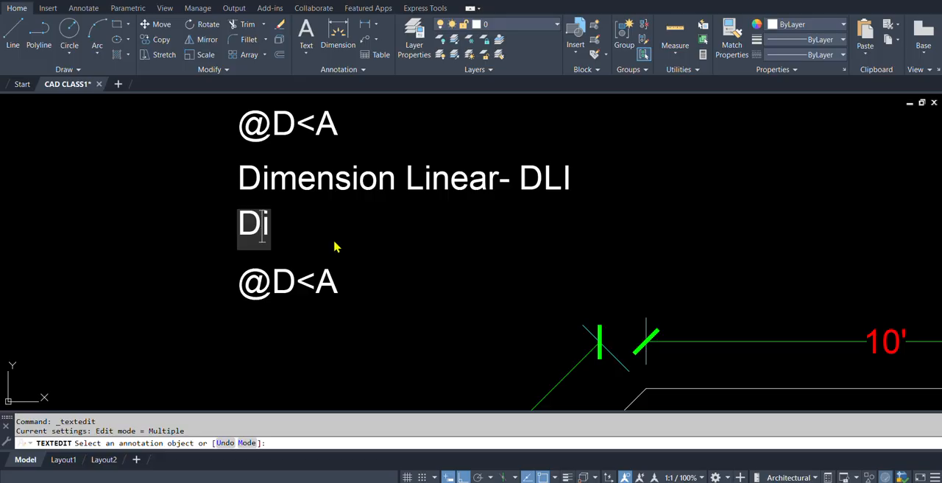
type("mens")
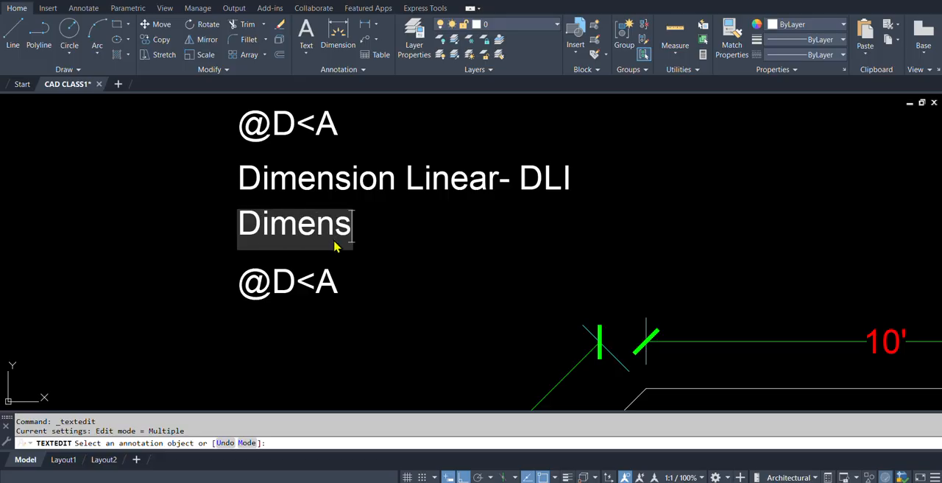
type("ion ")
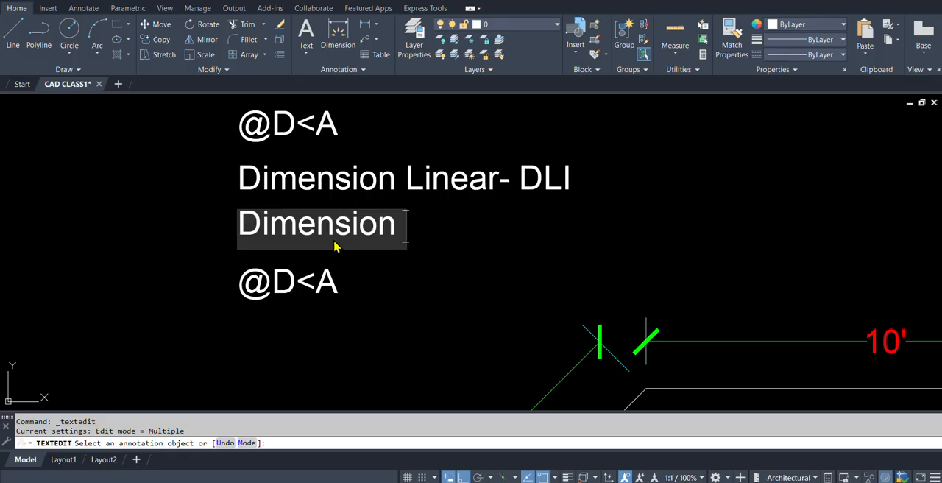
type("Ali")
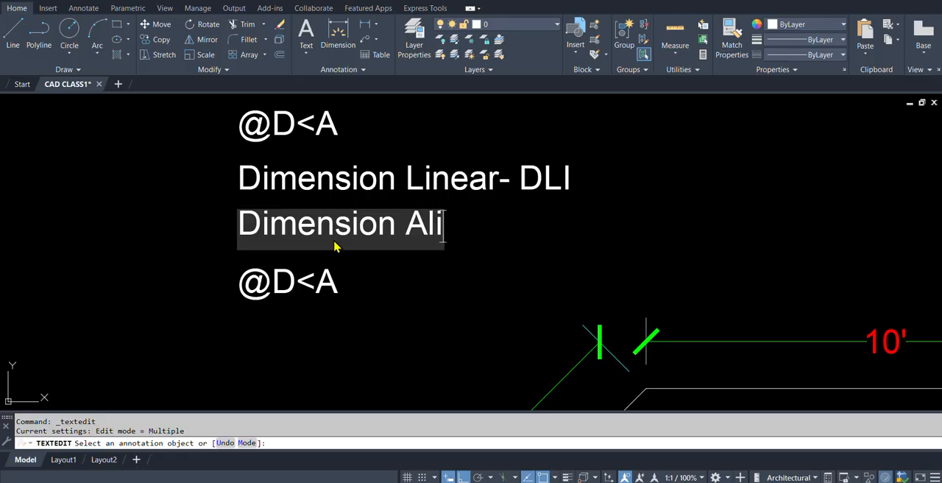
type("gn")
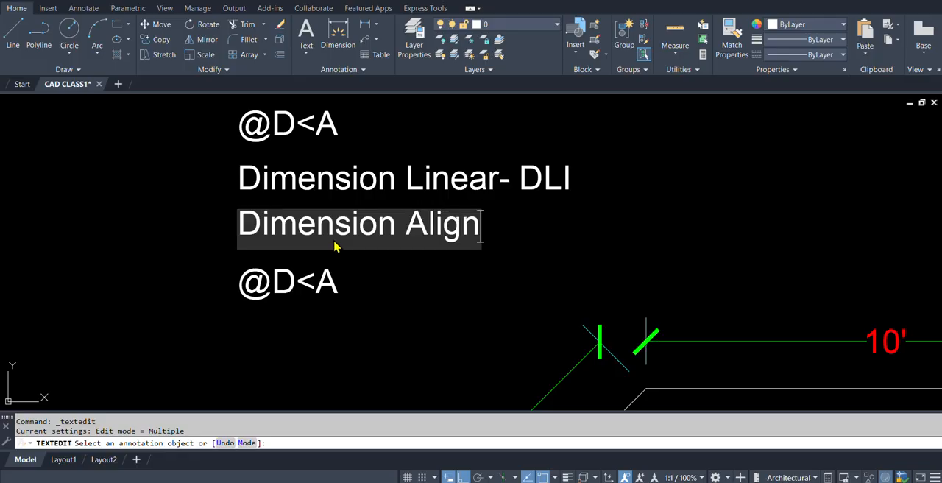
type(" -")
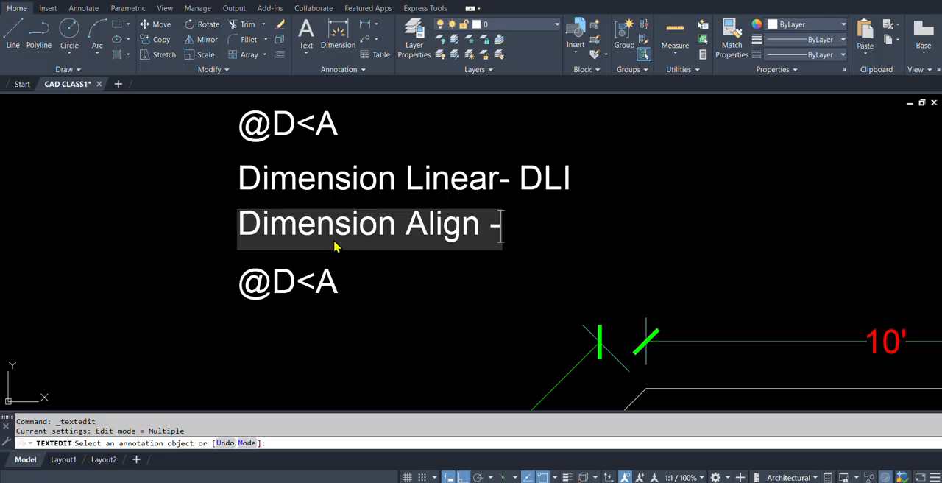
type("DAL")
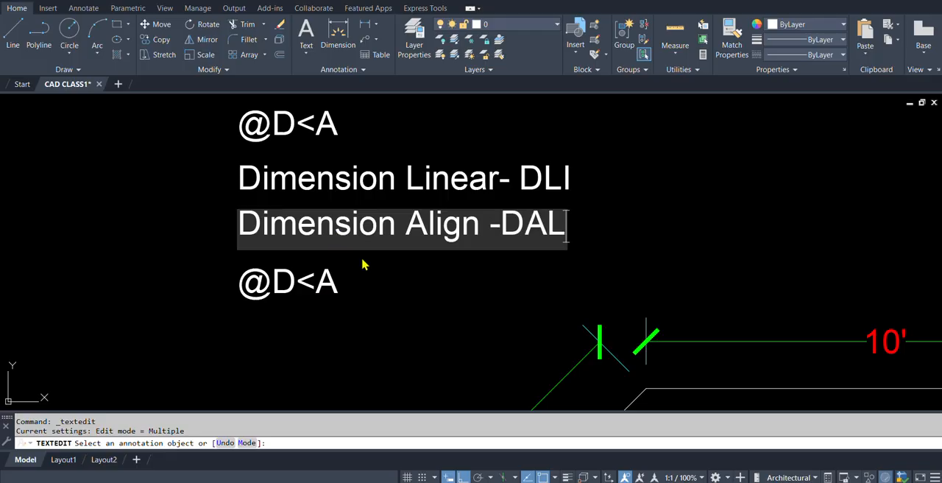
Replace the lower @D<A note with "Dimension Aanle- DAN", reusing text copied from the "Dimension Align" note, and finish text editing.
left_click_drag(480, 231, 200, 249)
key("ctrl+c")
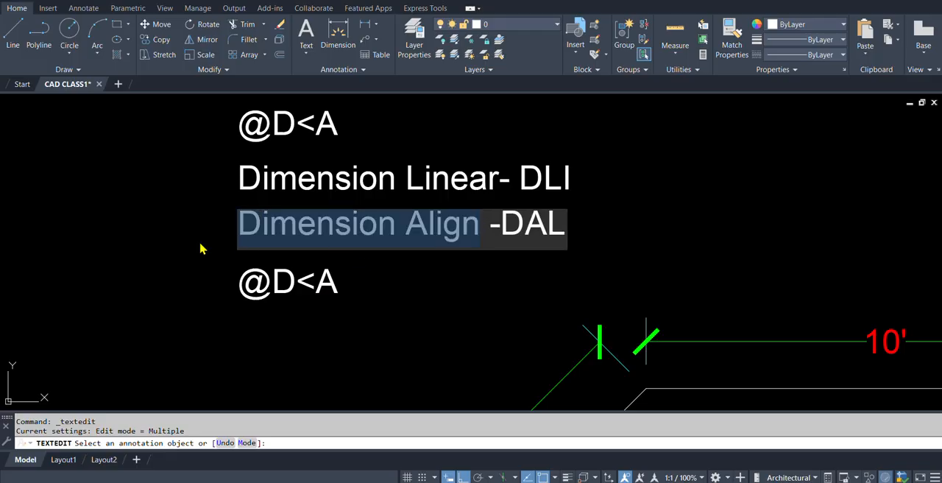
left_click(218, 234)
left_click(313, 277)
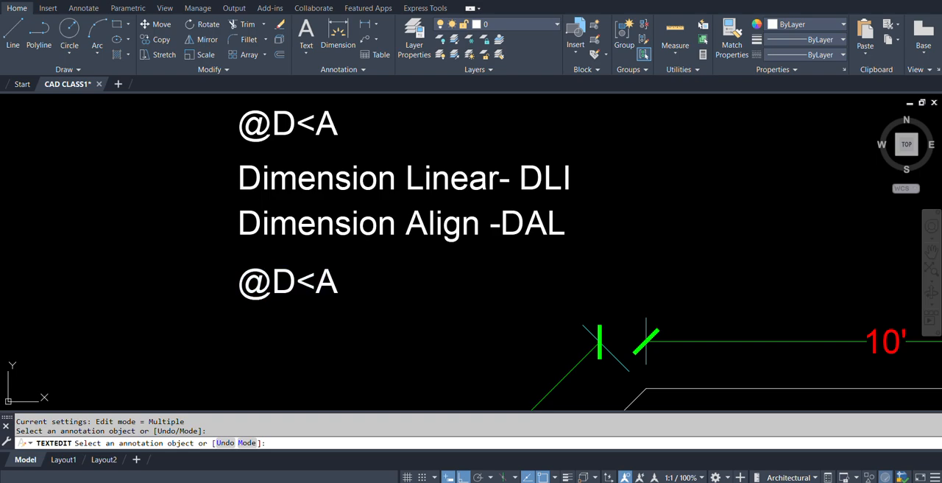
key("ctrl+v")
left_click_drag(427, 280, 511, 269)
type("a")
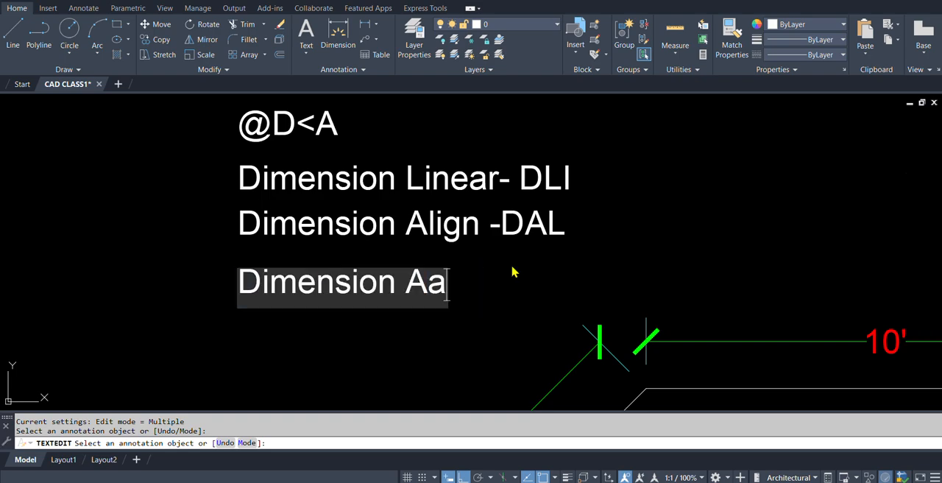
type("n")
type("l")
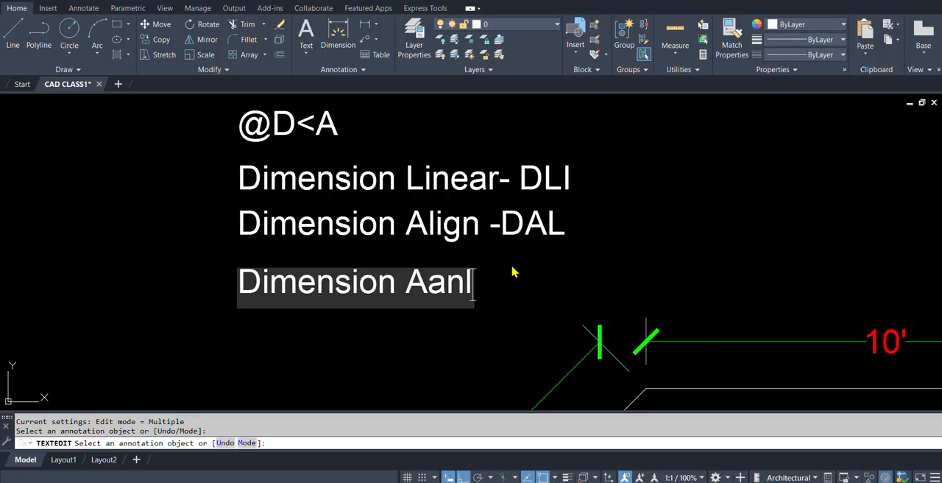
type("e- DAN")
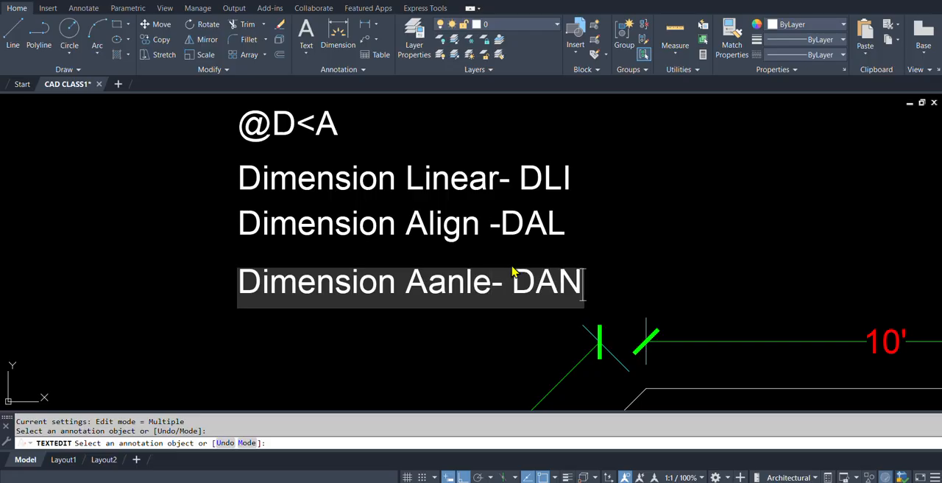
left_click(650, 252)
scroll(486, 283, "down", 5)
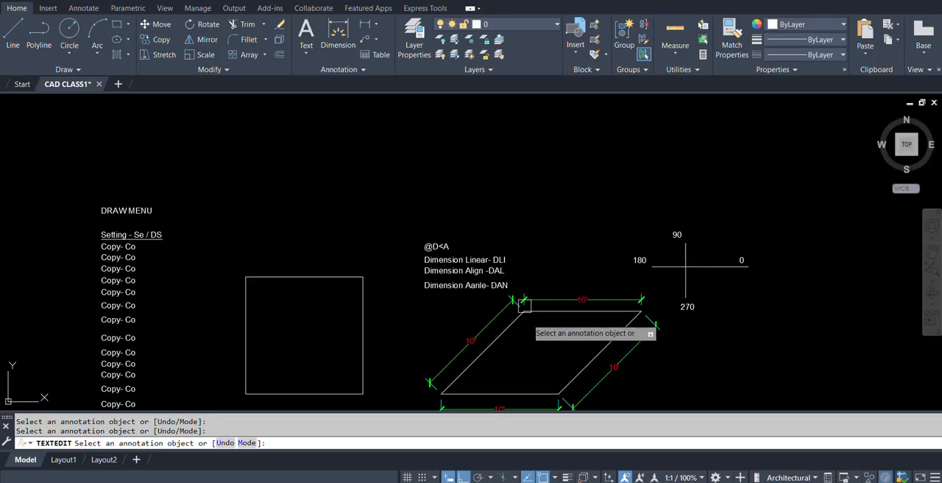
middle_click_drag(531, 360, 479, 296)
key("Escape")
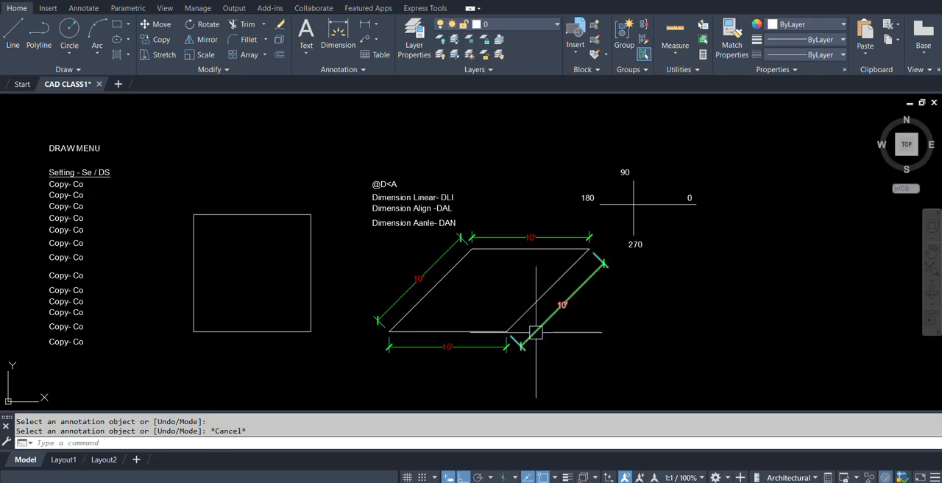
Add an angular dimension between the parallelogram's bottom edge and left slanted edge, with its arc inside the lower-left corner.
scroll(486, 327, "up", 2)
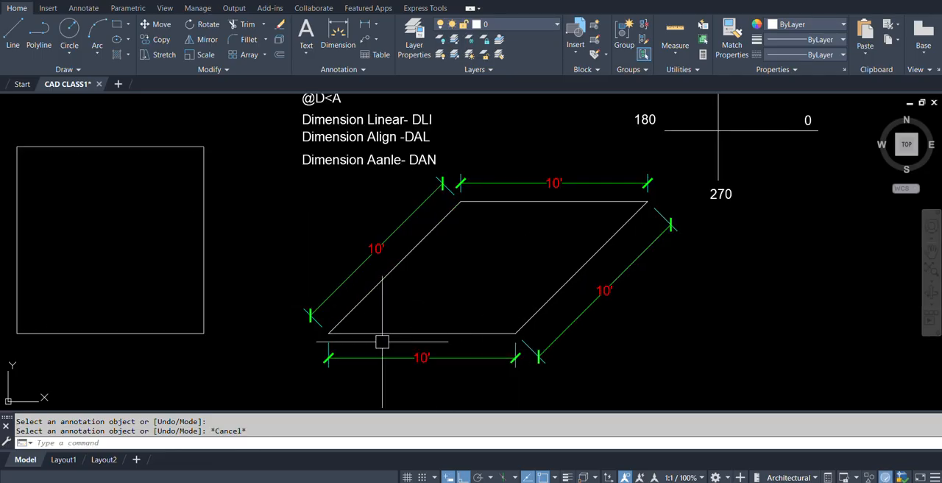
type("dan")
key("Return")
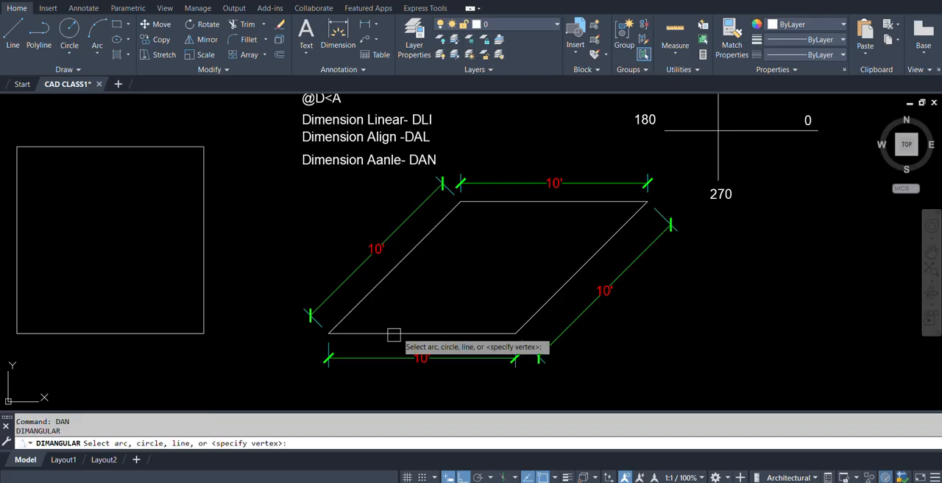
middle_click_drag(396, 311, 407, 327)
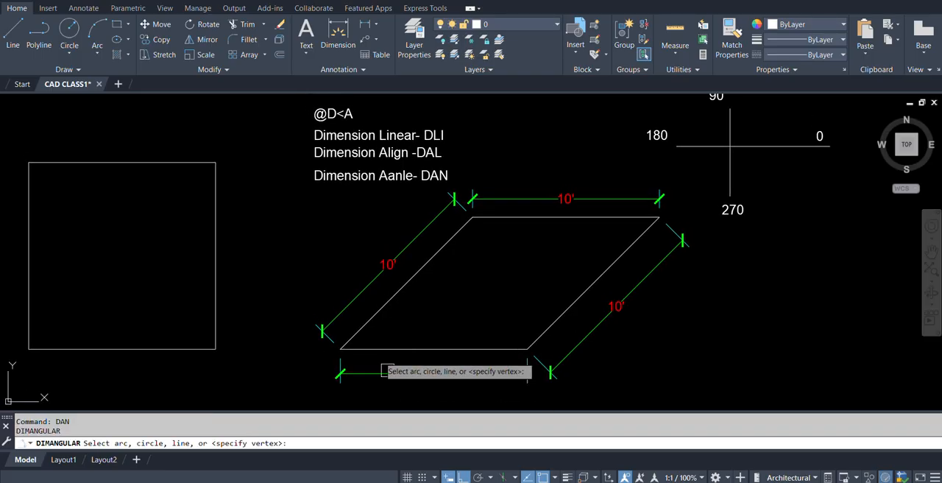
middle_click_drag(370, 358, 408, 341)
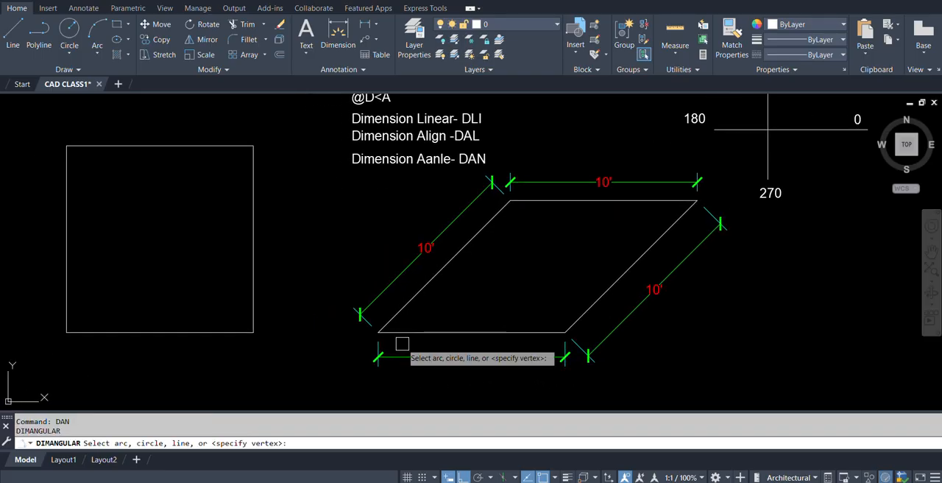
left_click(411, 332)
left_click(409, 301)
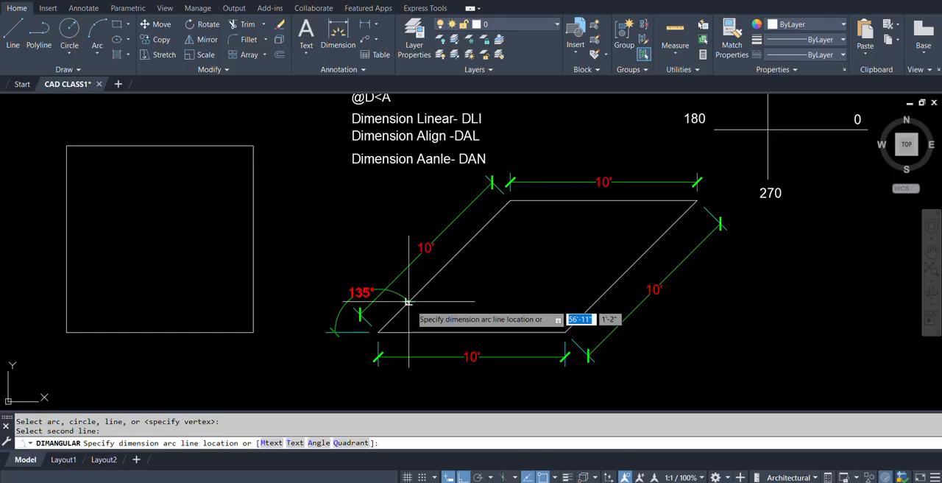
left_click(434, 313)
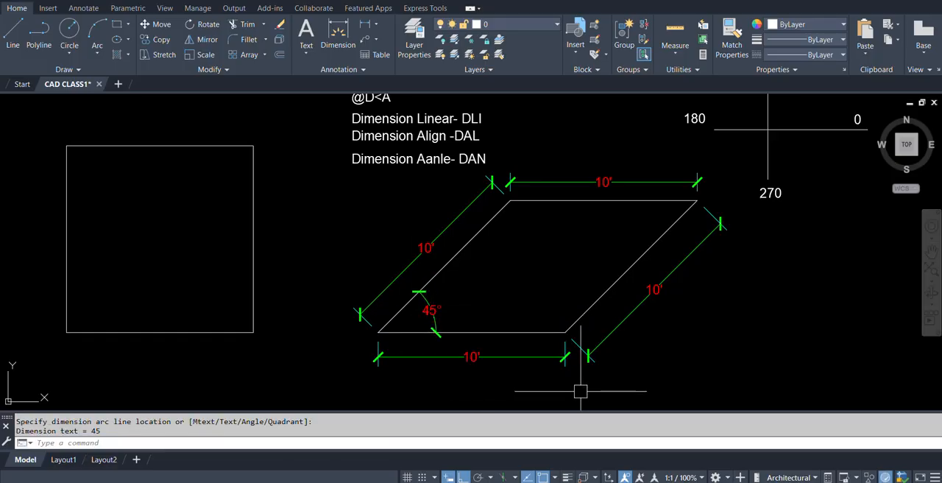
Add an angular dimension between the parallelogram's bottom edge and right slanted edge, with its arc inside the lower-right corner.
key("Return")
left_click(525, 331)
left_click(576, 323)
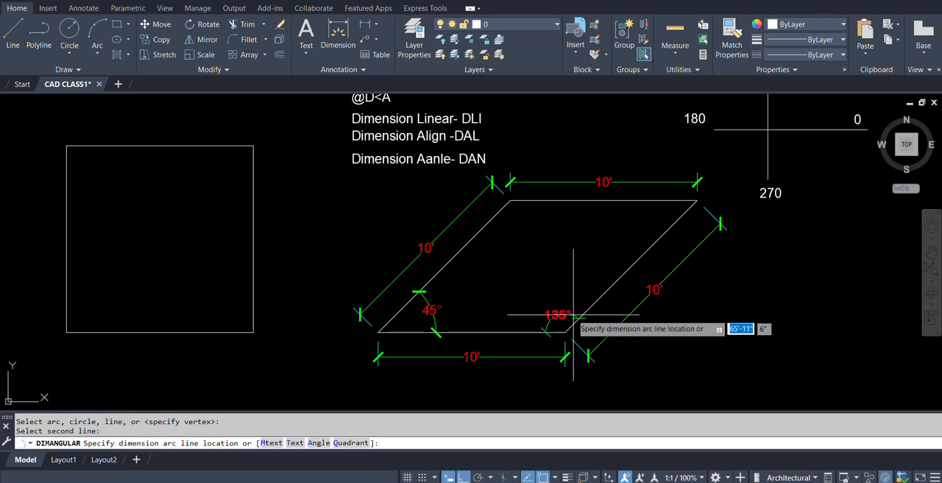
left_click(548, 305)
scroll(594, 337, "up", 4)
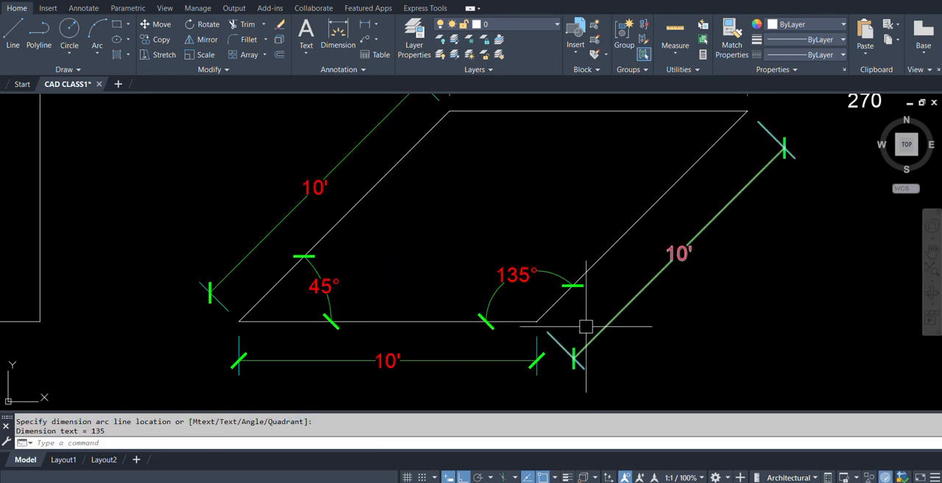
Add an angular dimension between the parallelogram's left slanted edge and top edge, with its arc inside the upper-left corner.
scroll(547, 309, "down", 5)
scroll(593, 269, "up", 3)
key("Return")
left_click(350, 207)
left_click(394, 182)
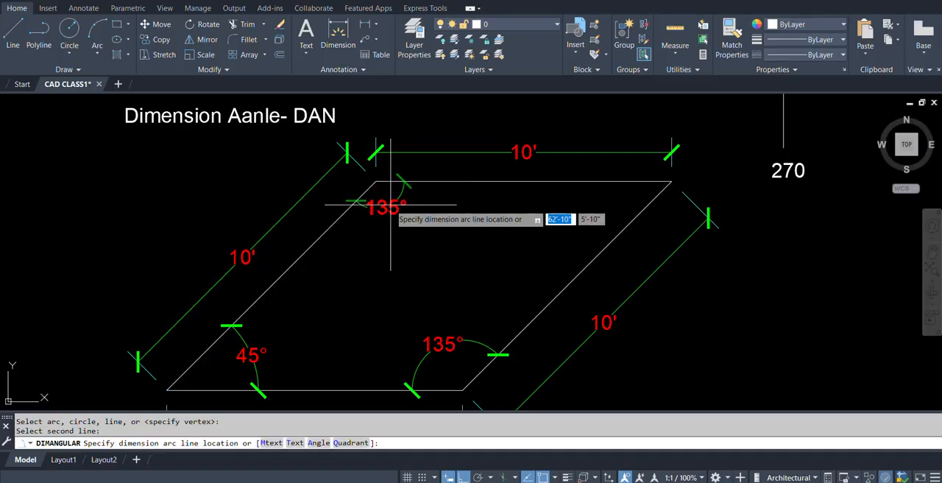
left_click(392, 218)
Add an angular dimension between the parallelogram's top edge and right slanted edge, with its arc inside the upper-right corner.
key("Return")
left_click(613, 183)
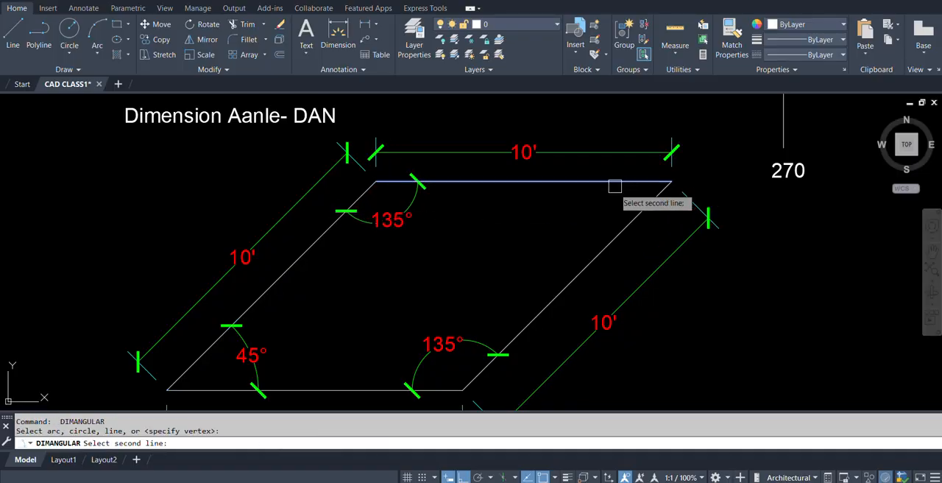
left_click(629, 228)
scroll(718, 315, "down", 4)
mouse_move(717, 315)
middle_mouse_down()
mouse_move(662, 262)
mouse_move(610, 267)
middle_mouse_up()
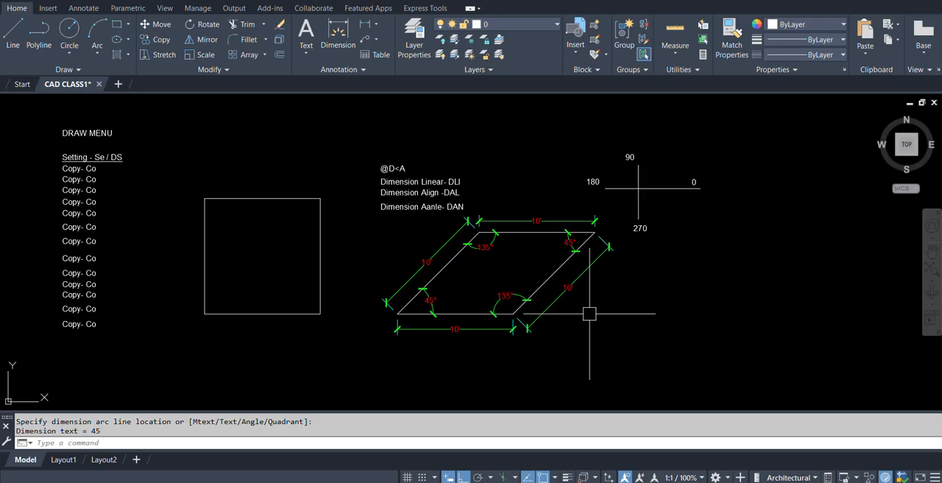
Examine the dimensioned parallelogram, the linear, aligned and angular dimension command notes, and the rest of the drawing.
middle_click_drag(577, 304, 564, 315)
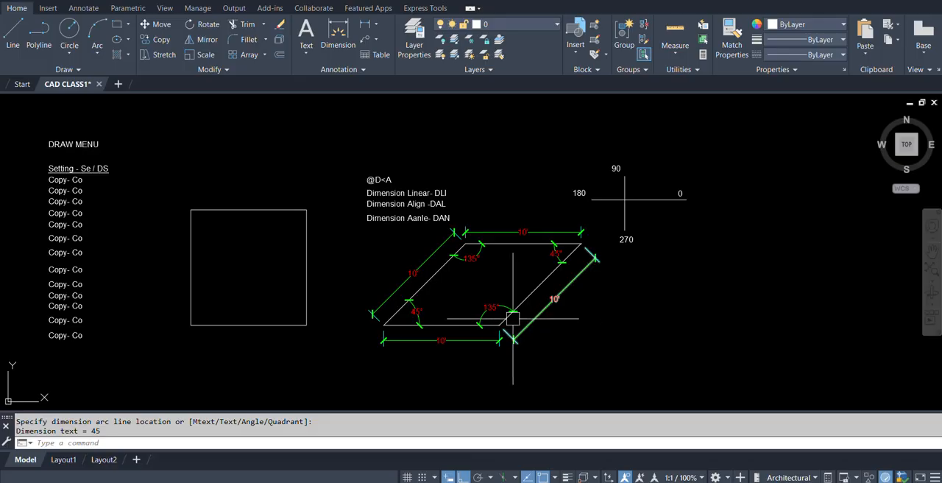
scroll(385, 197, "up", 2)
scroll(454, 211, "up", 2)
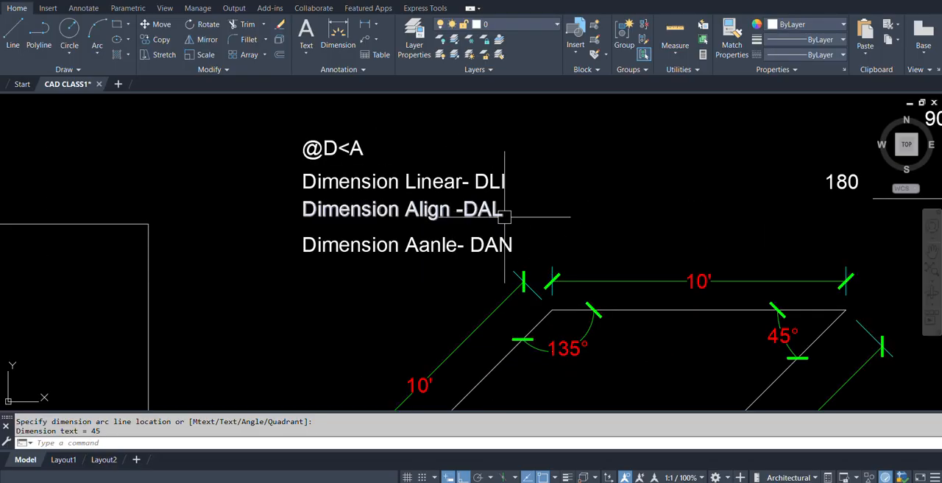
scroll(422, 218, "up", 4)
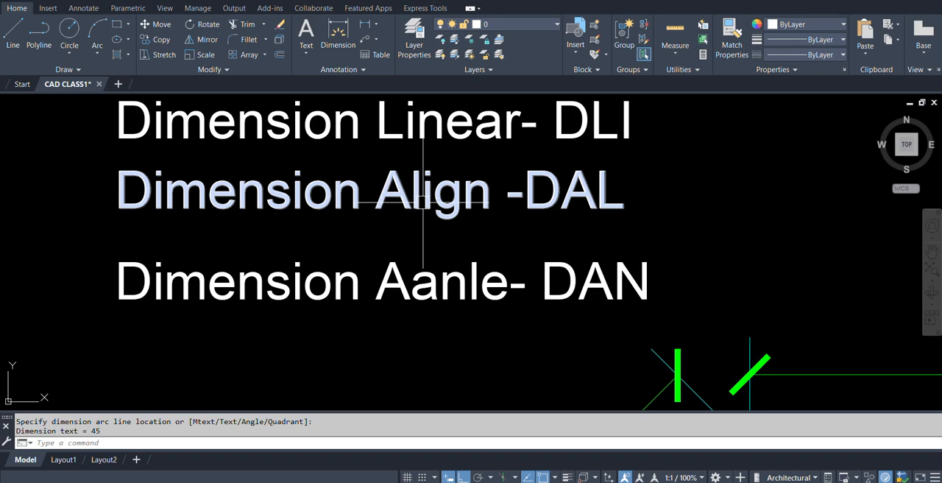
scroll(406, 228, "down", 3)
scroll(393, 276, "up", 5)
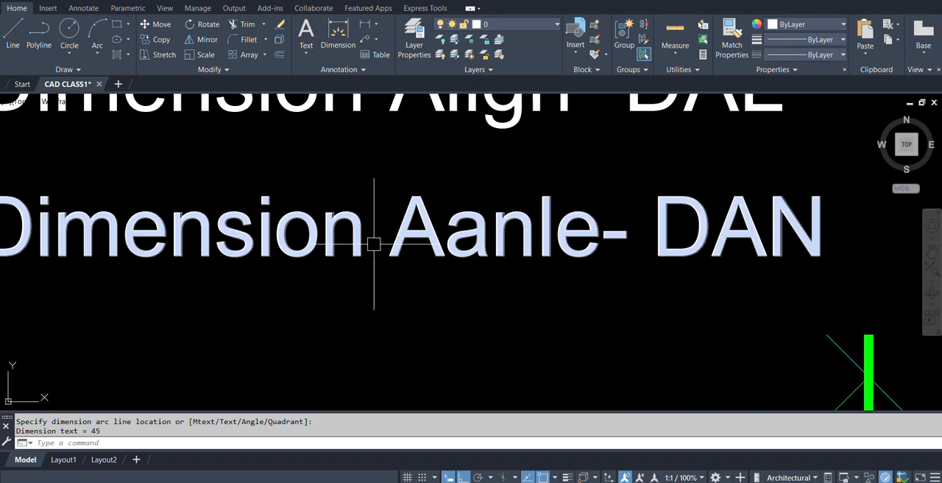
scroll(479, 243, "down", 10)
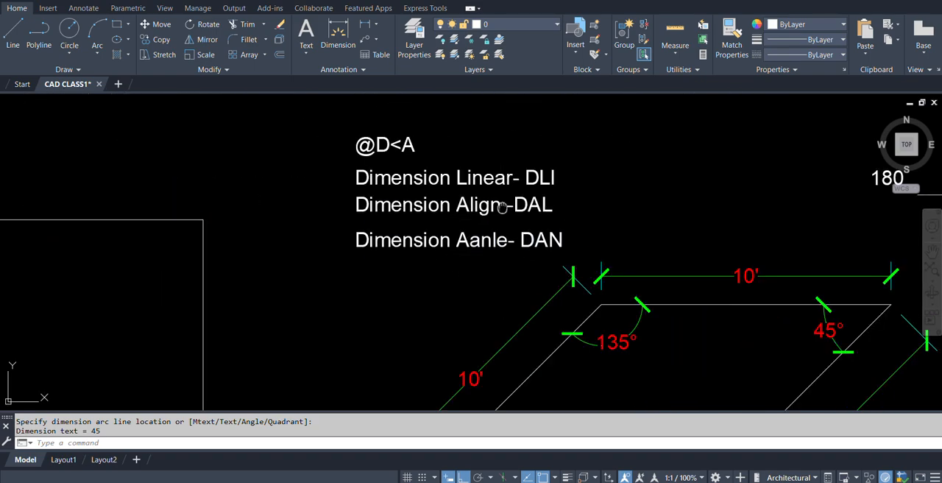
middle_click_drag(560, 298, 440, 262)
scroll(436, 288, "down", 2)
scroll(451, 272, "up", 2)
scroll(487, 270, "down", 2)
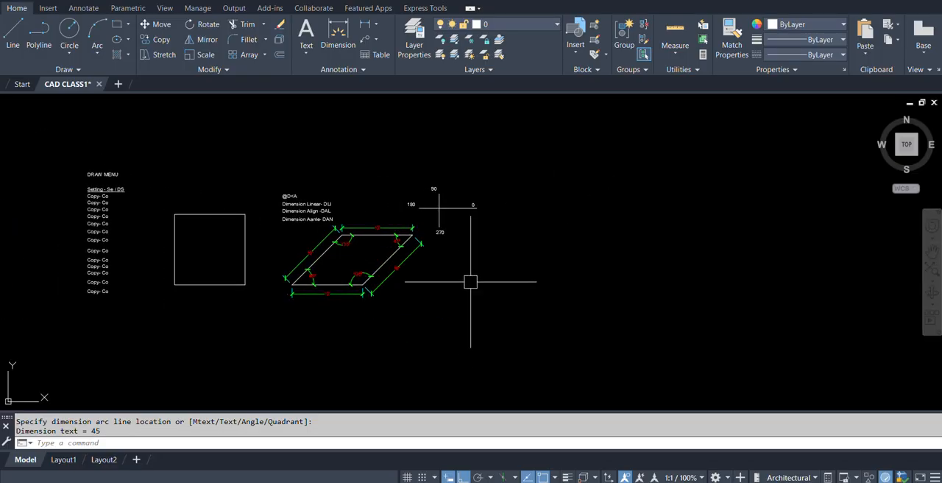
middle_click_drag(341, 278, 396, 278)
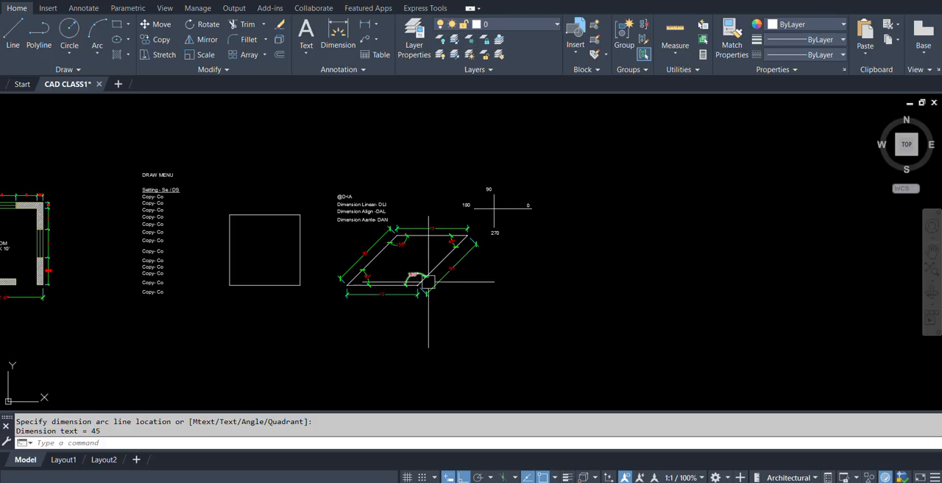
mouse_move(443, 279)
middle_mouse_down()
mouse_move(413, 277)
mouse_move(389, 250)
mouse_move(402, 281)
middle_mouse_up()
scroll(393, 234, "up", 2)
scroll(424, 265, "down", 4)
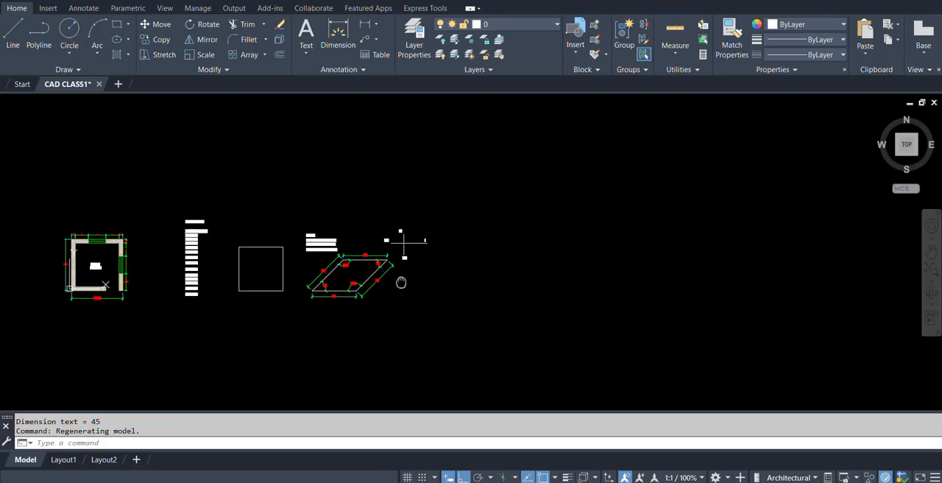
scroll(401, 279, "up", 2)
Open the Polar Tracking page of the Drafting Settings with the SE command and turn polar tracking on.
key("Escape")
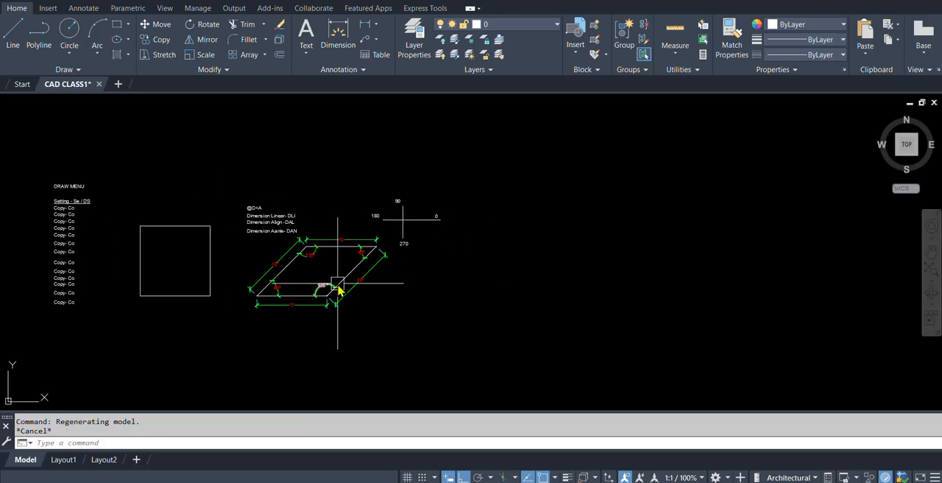
type("se")
key("Return")
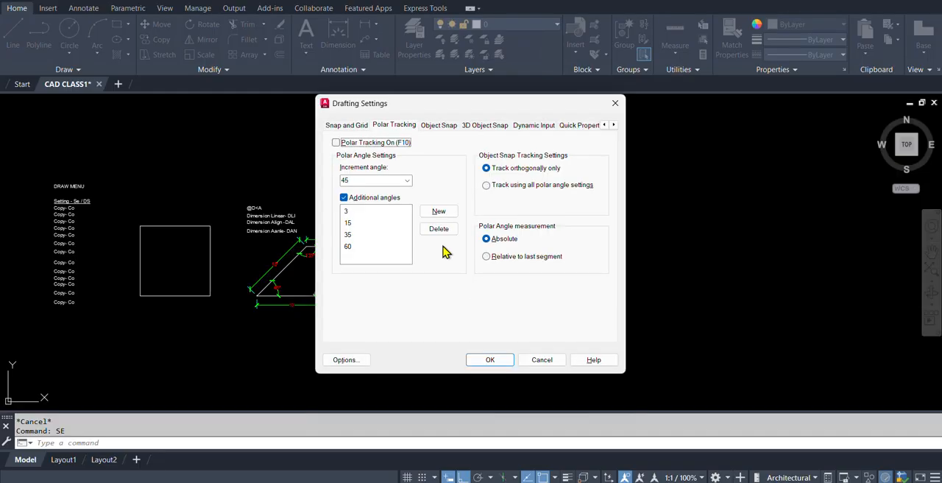
left_click(394, 127)
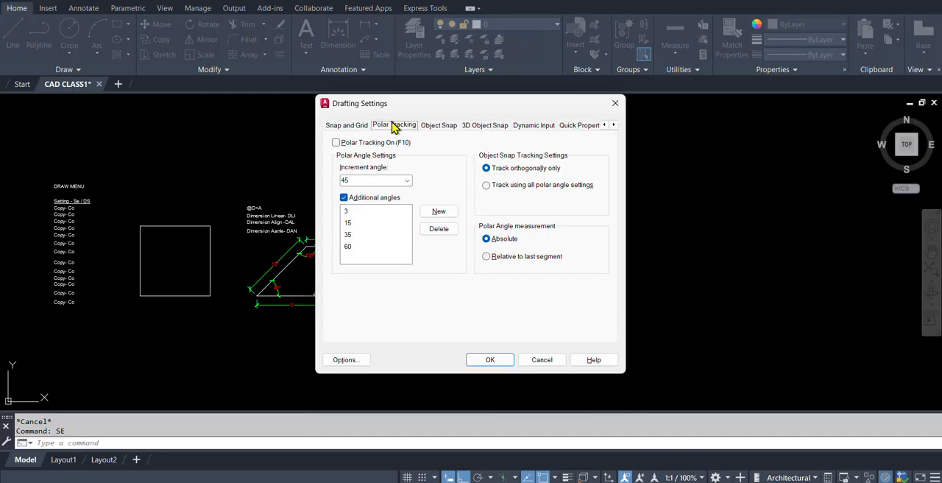
left_click(335, 143)
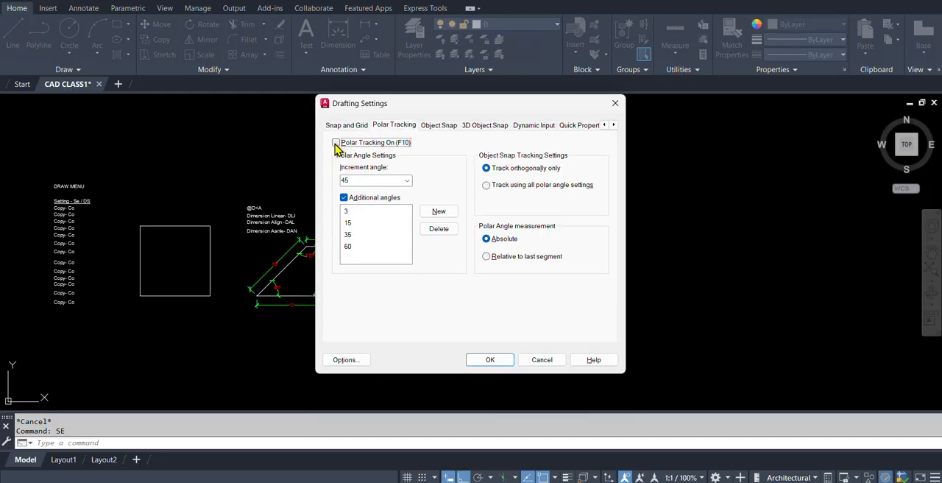
left_click(335, 143)
Delete the additional polar angles 3, 15, 35 and 60, keeping only the 45-degree increment angle.
left_click(357, 211)
left_click(442, 231)
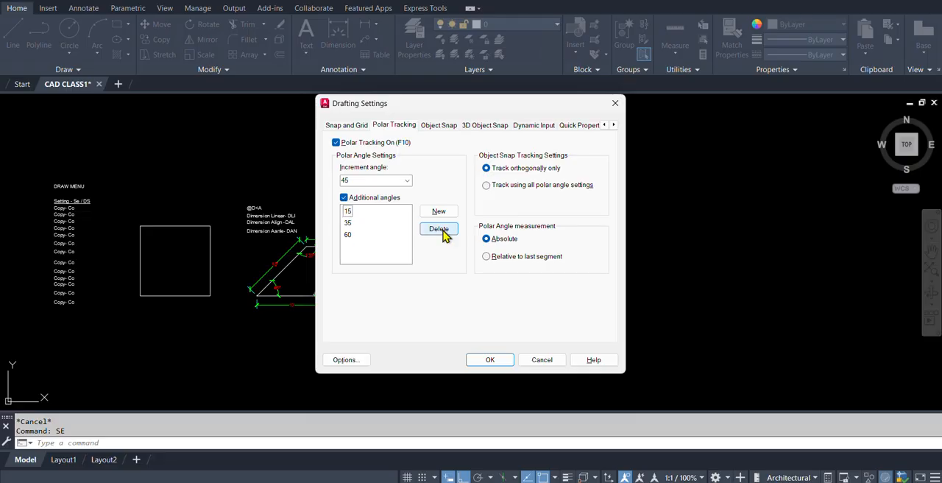
left_click(356, 212)
left_click(448, 229)
left_click(348, 212)
left_click(439, 229)
left_click(346, 213)
left_click(434, 233)
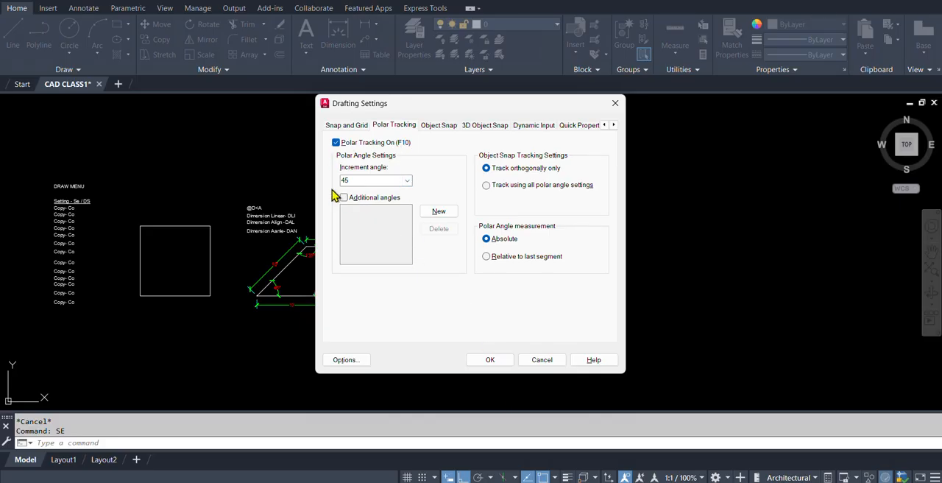
Turn polar tracking off in the Drafting Settings and accept the dialog.
left_click(336, 144)
left_click(336, 143)
left_click(337, 144)
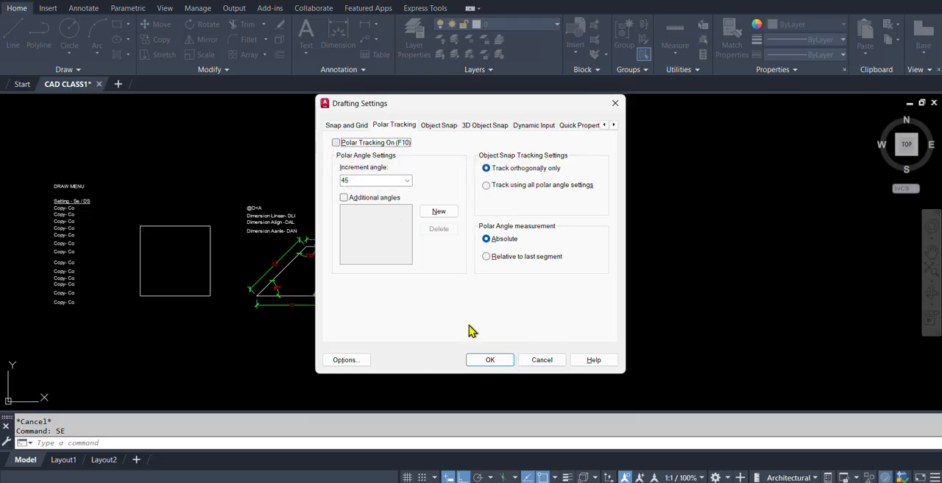
left_click(491, 361)
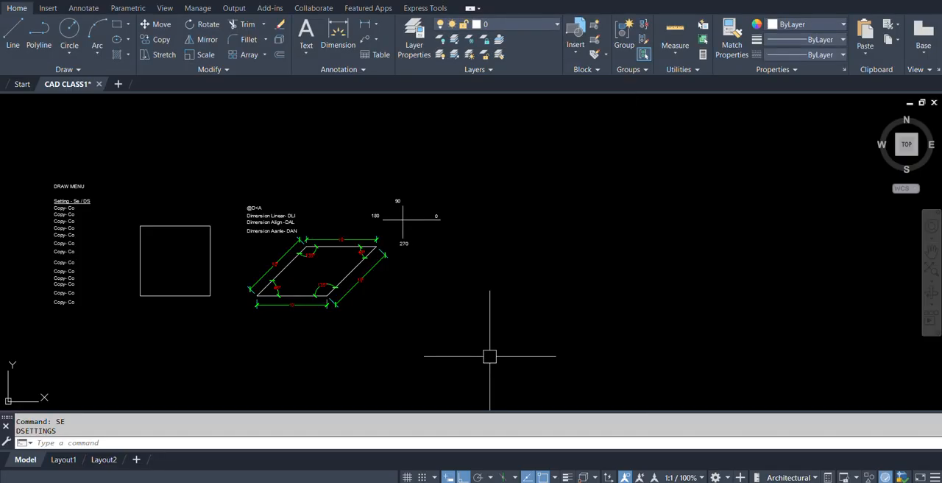
Toggle polar tracking from the drawing area, finishing with it on.
key("F10")
key("F10")
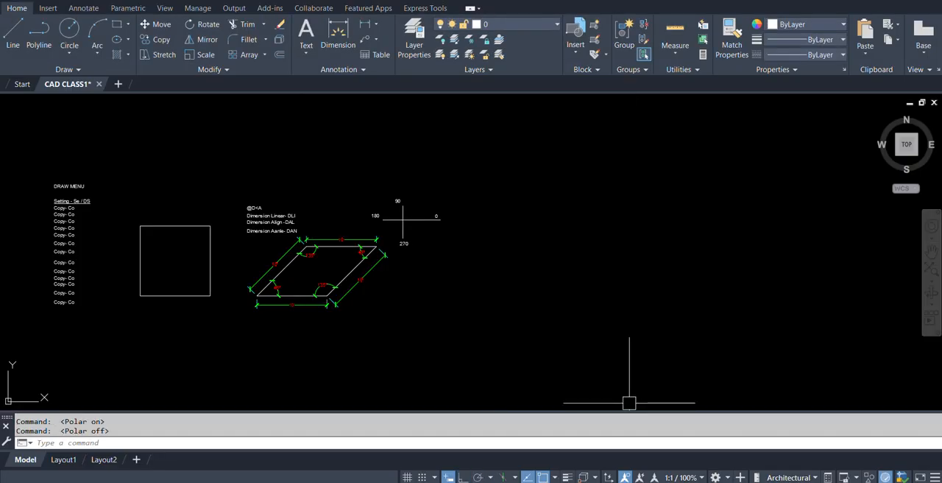
key("F10")
key("alt")
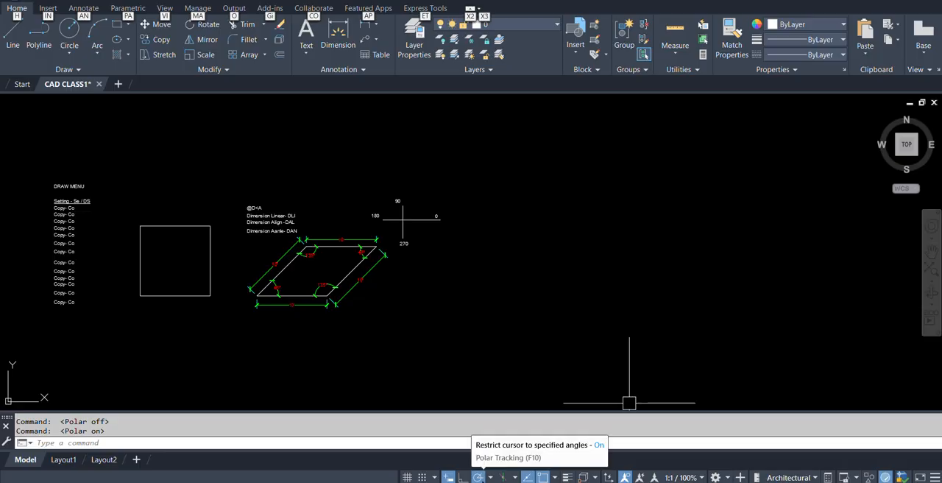
key("F5")
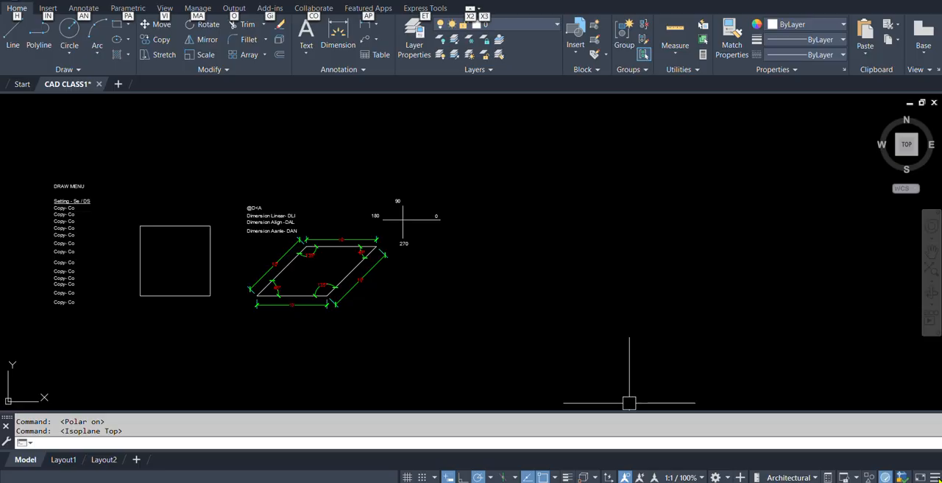
View the list of available status bar controls and toggle the drawing grid several times, finishing with it off.
left_click(933, 477)
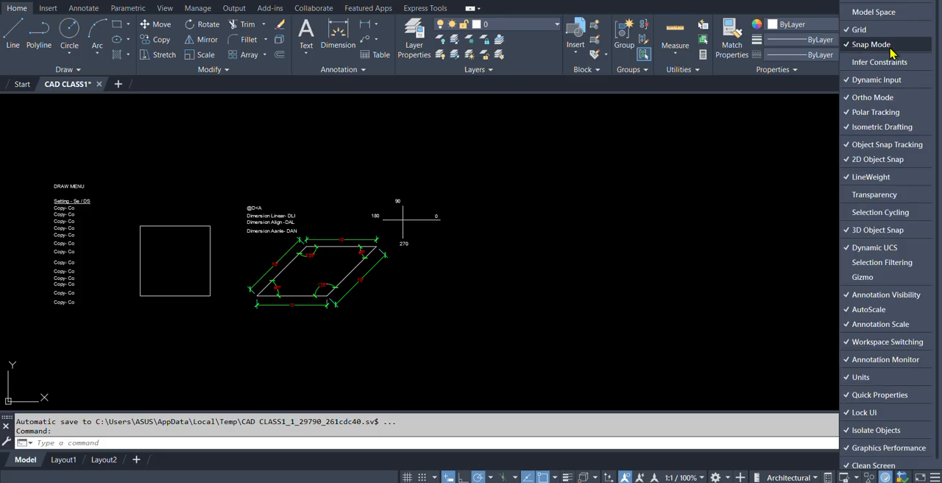
left_click(764, 463)
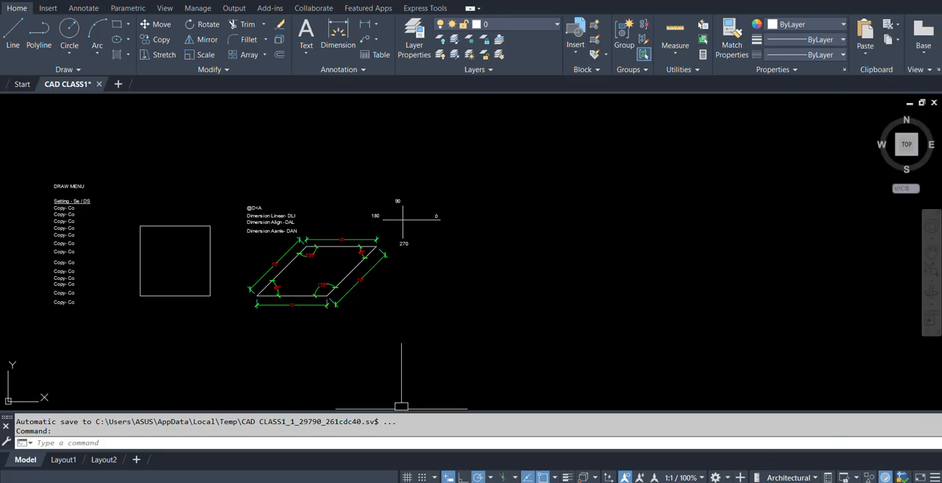
mouse_move(418, 482)
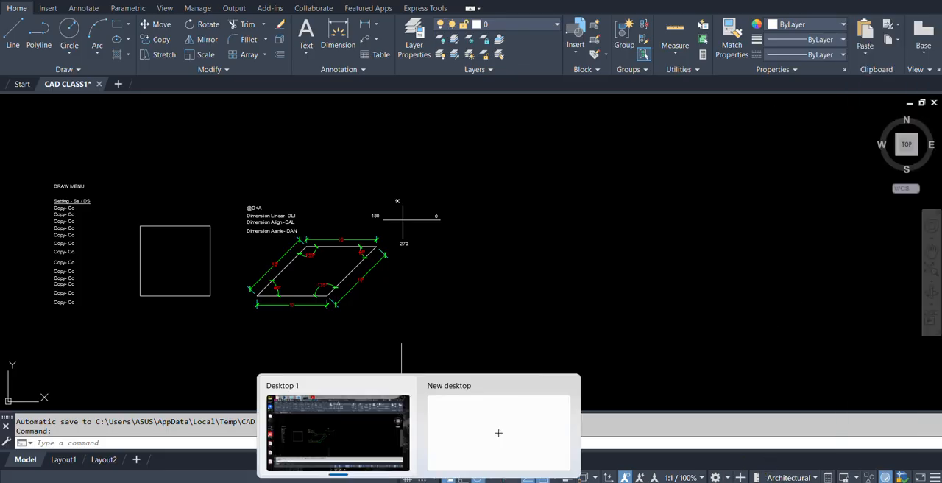
left_click(407, 477)
left_click(407, 477)
left_click(407, 477)
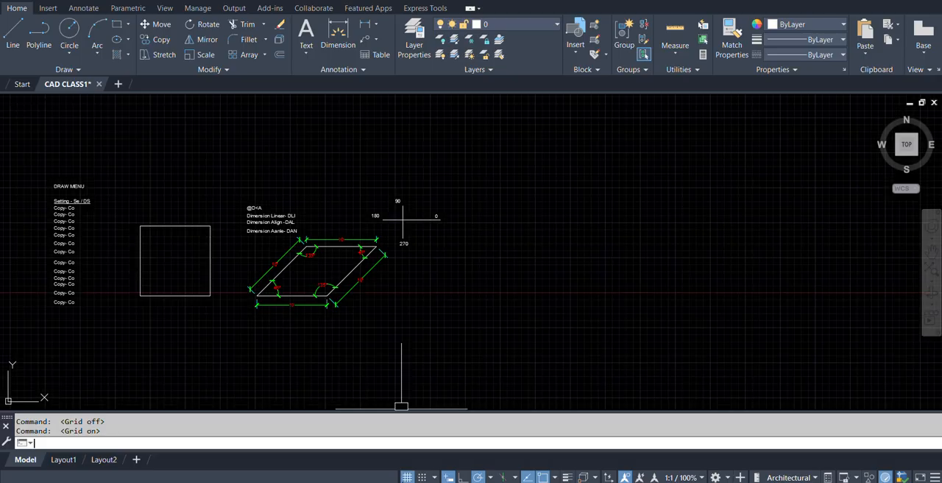
left_click(407, 478)
left_click(407, 477)
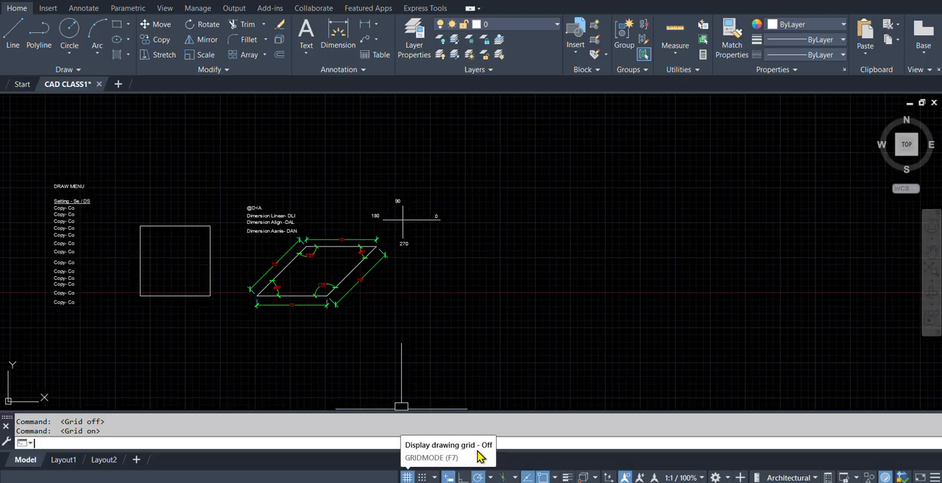
left_click(407, 477)
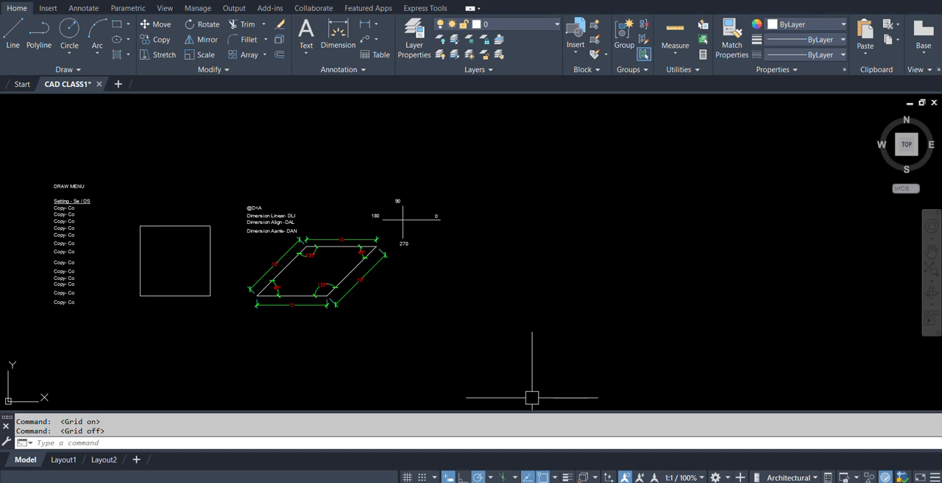
Toggle Ortho mode off and on, and switch back to polar tracking.
left_click(464, 478)
left_click(464, 478)
left_click(463, 478)
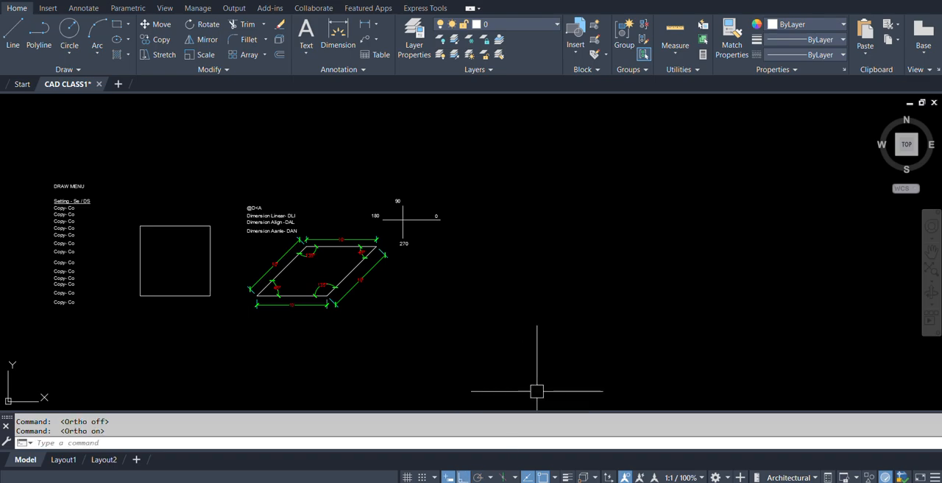
key("F10")
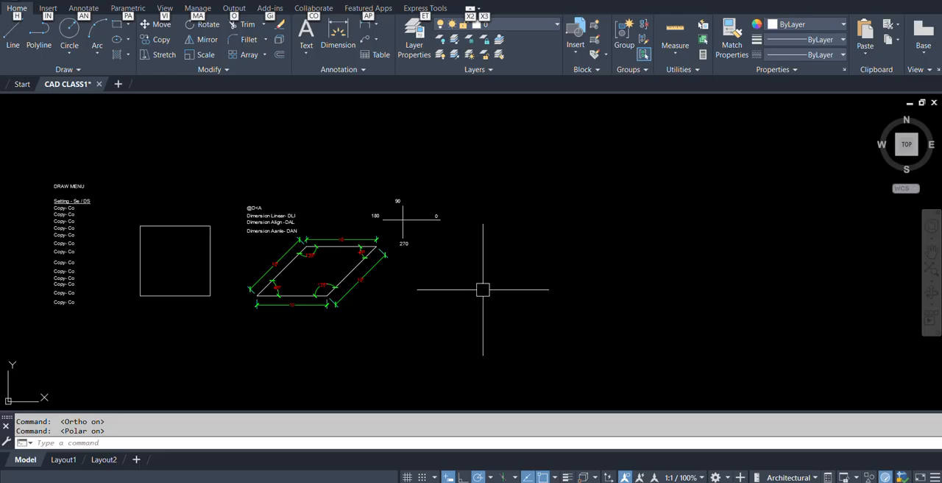
Start a line beside the parallelogram, level with its lower edge, and preview the 45° polar tracking direction.
mouse_move(488, 304)
middle_mouse_down()
mouse_move(464, 320)
mouse_move(323, 341)
middle_mouse_up()
middle_click_drag(197, 333, 247, 290)
scroll(240, 290, "up", 2)
type("L")
key("Return")
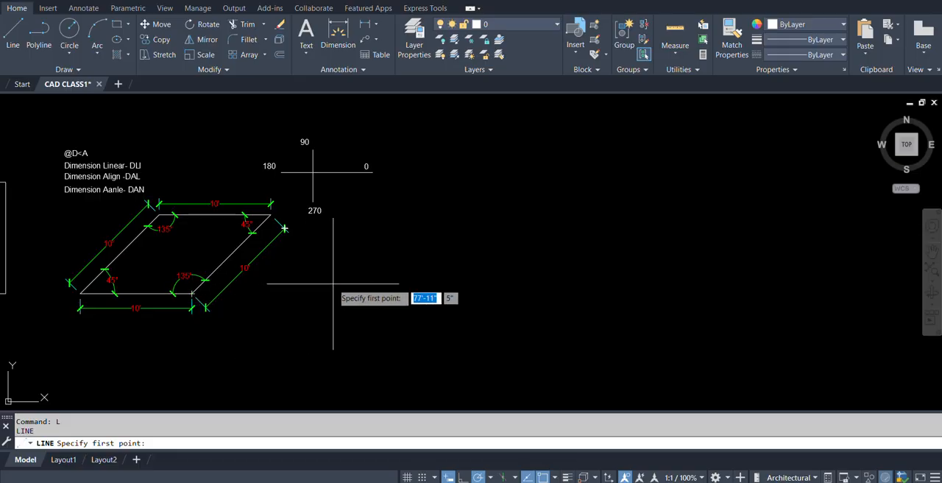
left_click(294, 293)
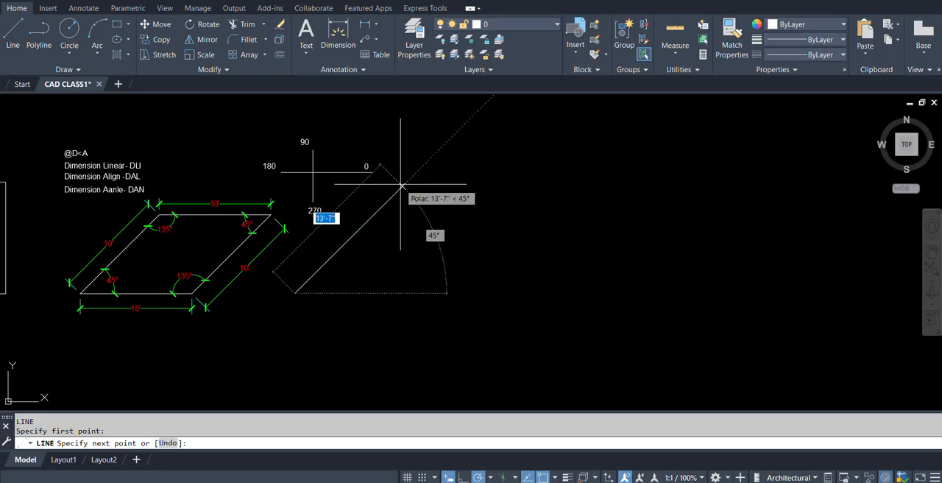
scroll(401, 185, "down", 2)
type("16")
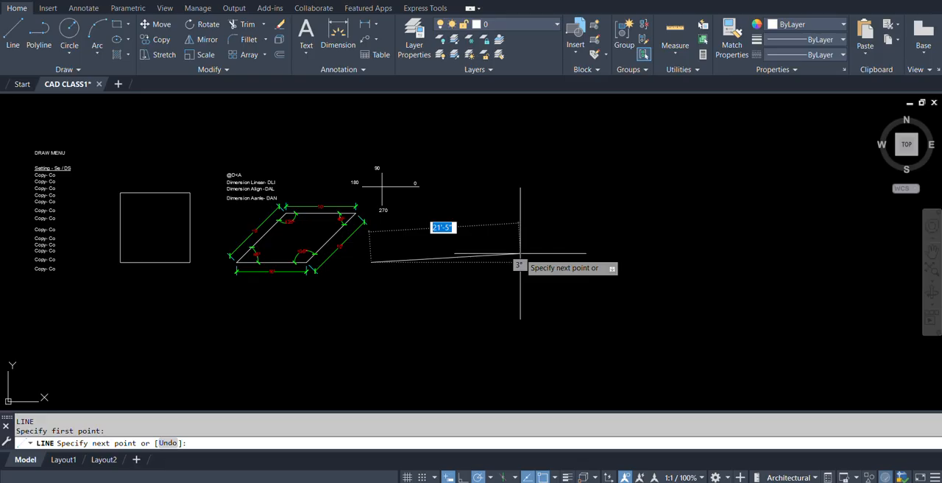
Turn polar tracking off and Ortho on, abandoning the unfinished line and the new drawing template selection.
key("F10")
key("alt")
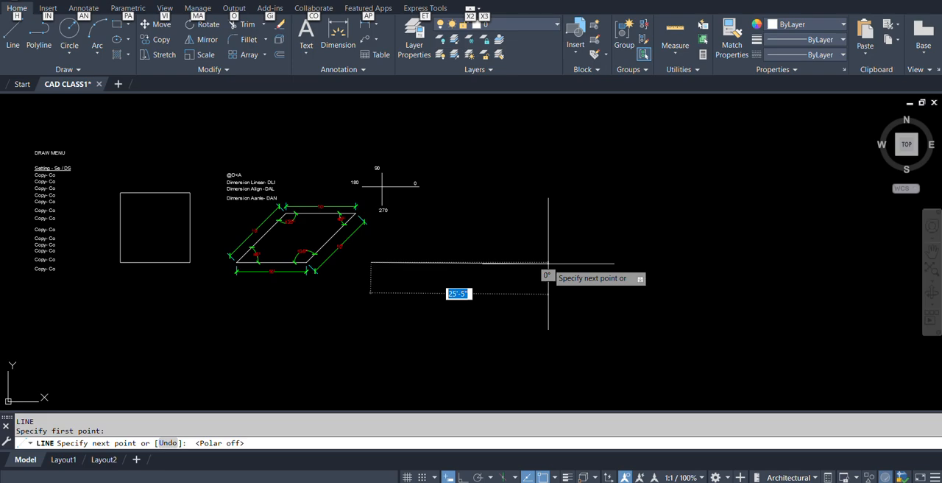
key("F8")
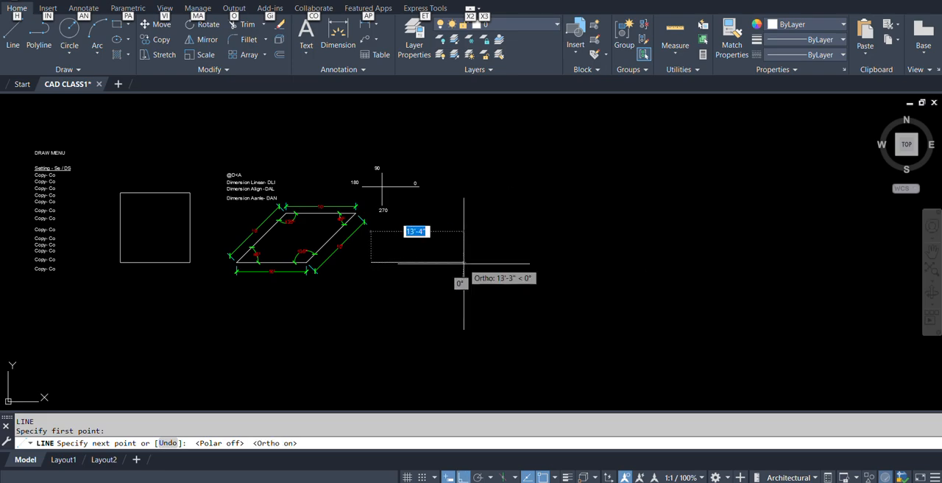
key("Escape")
key("ctrl+n")
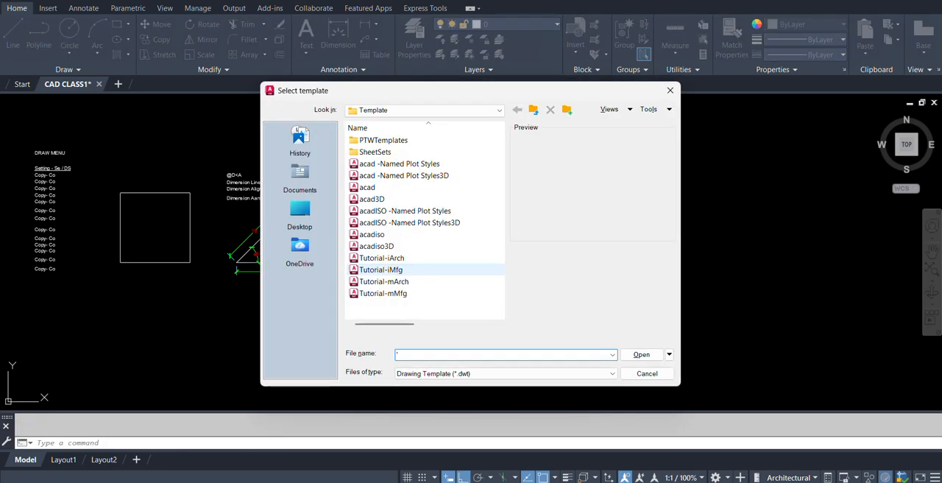
left_click(641, 374)
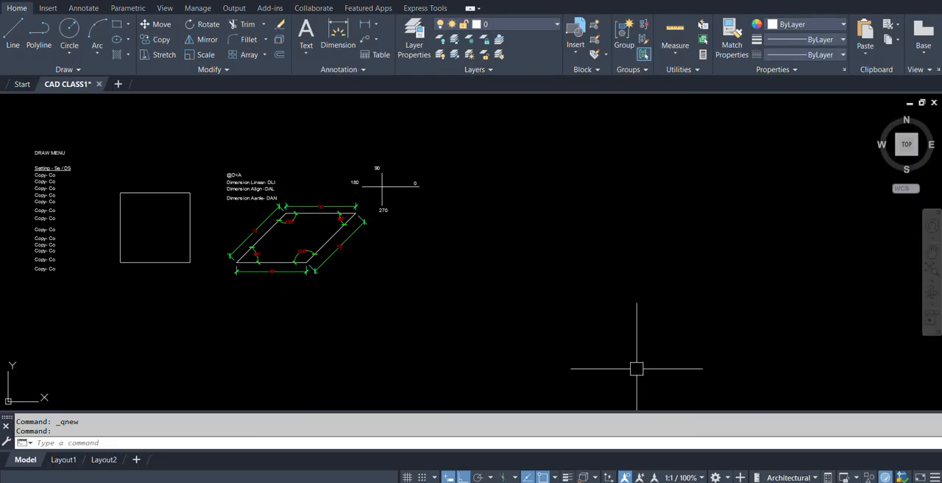
Draw a horizontal 10' line beside the parallelogram, level with its lower edge, using Ortho mode.
type("L")
key("Return")
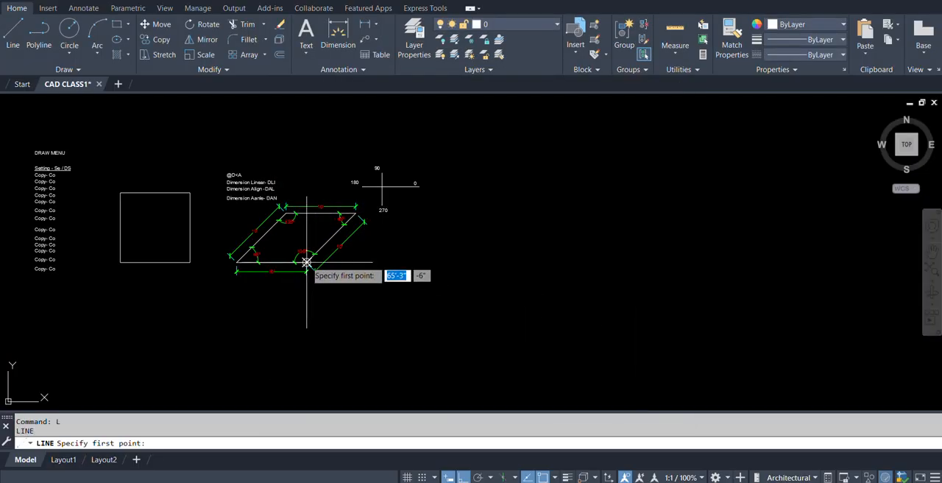
left_click(401, 261)
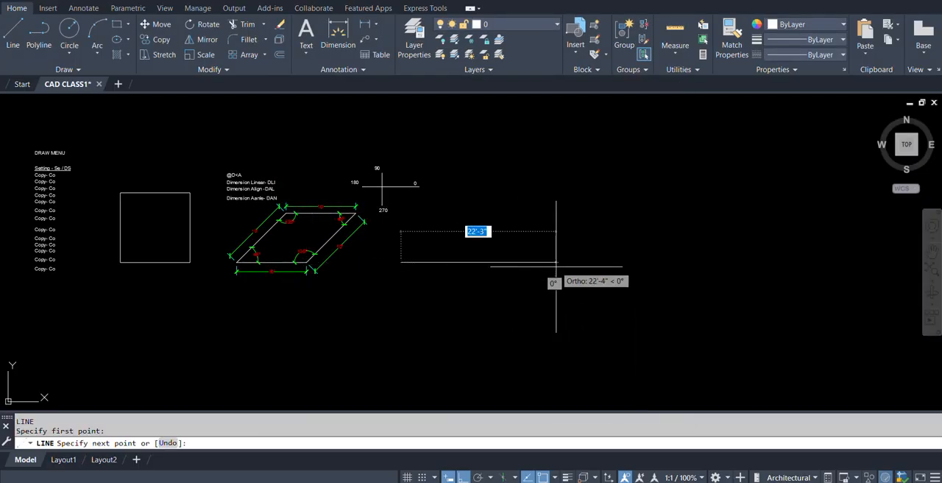
type("10'")
key("Return")
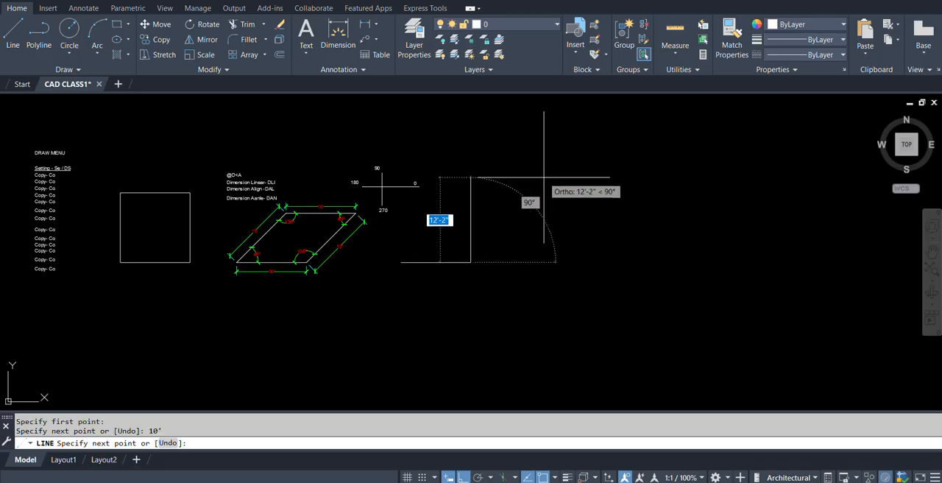
Turn polar tracking on and try to continue the horizontal line with a 10' segment at 45°.
key("F10")
key("alt")
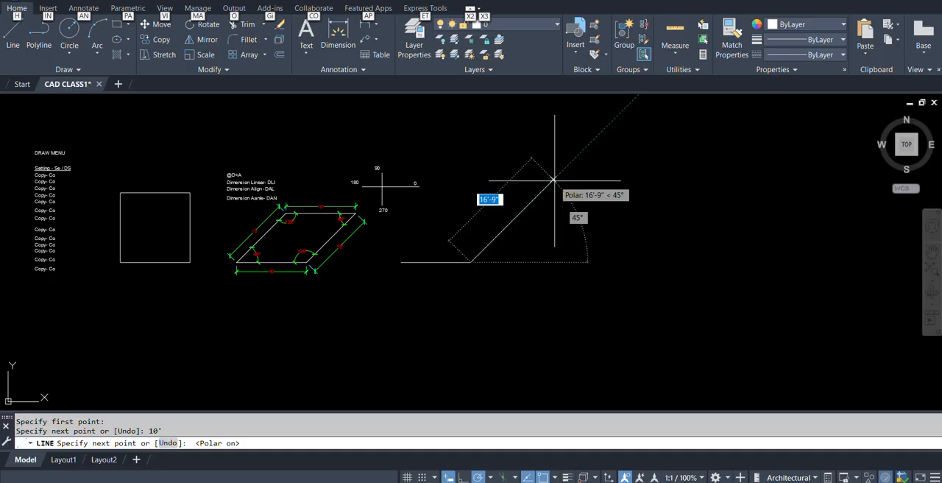
type("10")
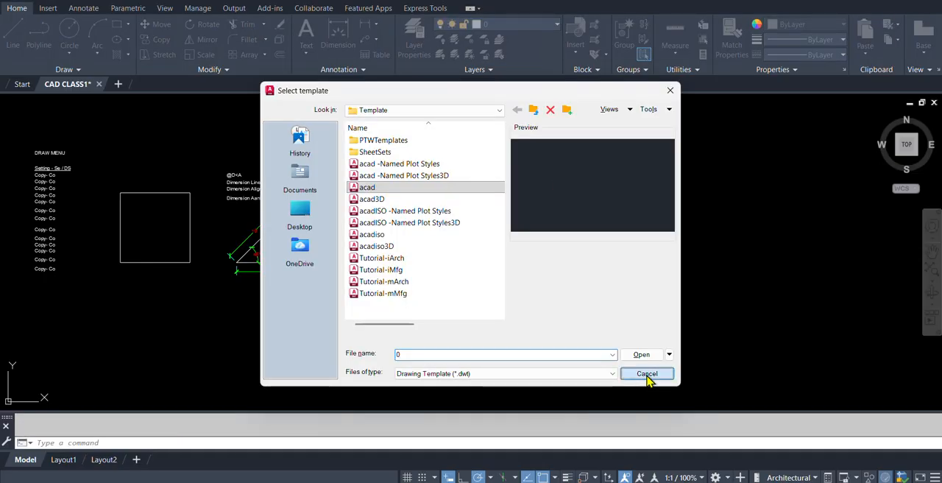
left_click(647, 373)
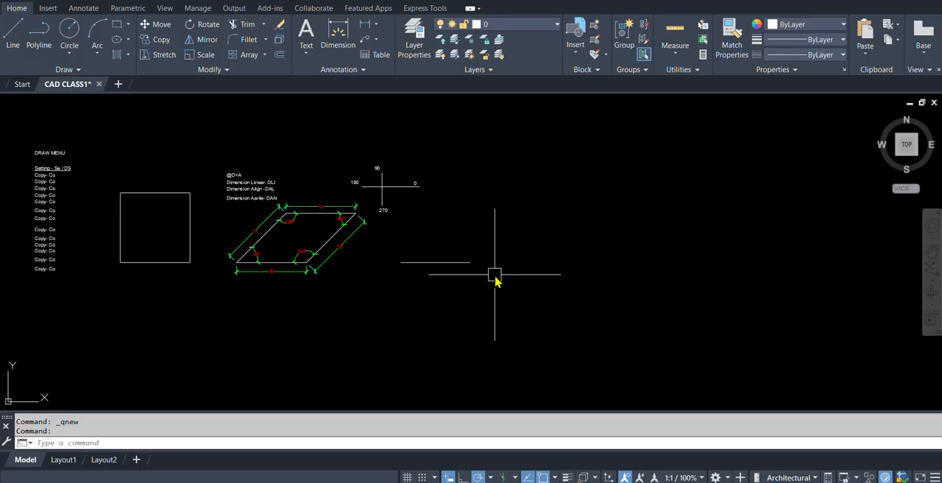
Draw a 10' line at 45° from the far end of the horizontal line and end the Line command.
type("l")
key("Return")
left_click(471, 261)
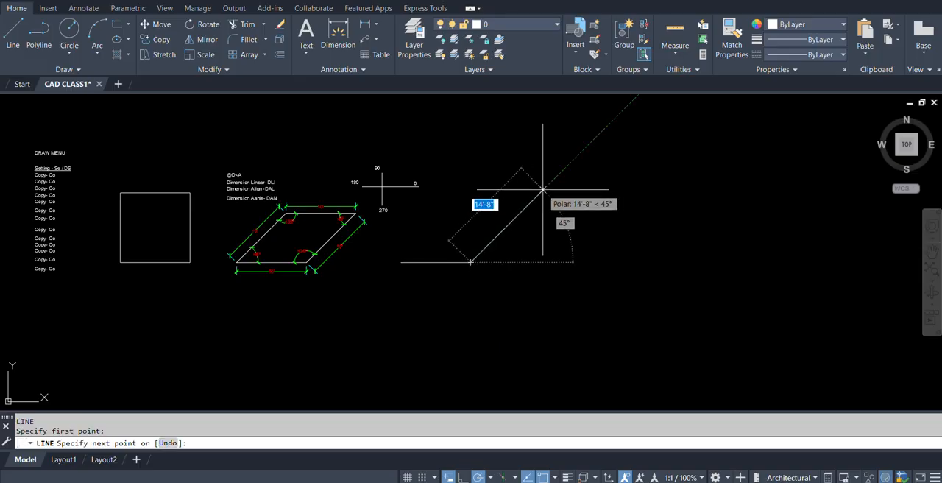
type("1")
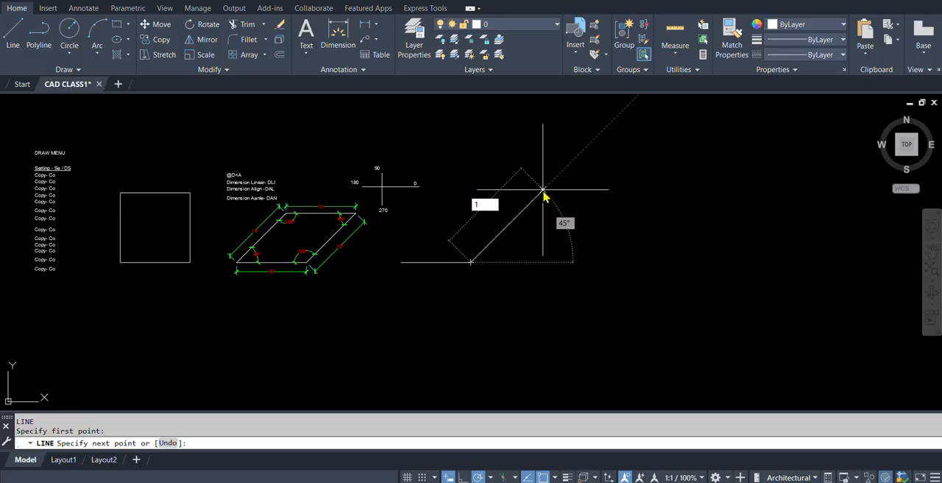
type("0'")
key("Return")
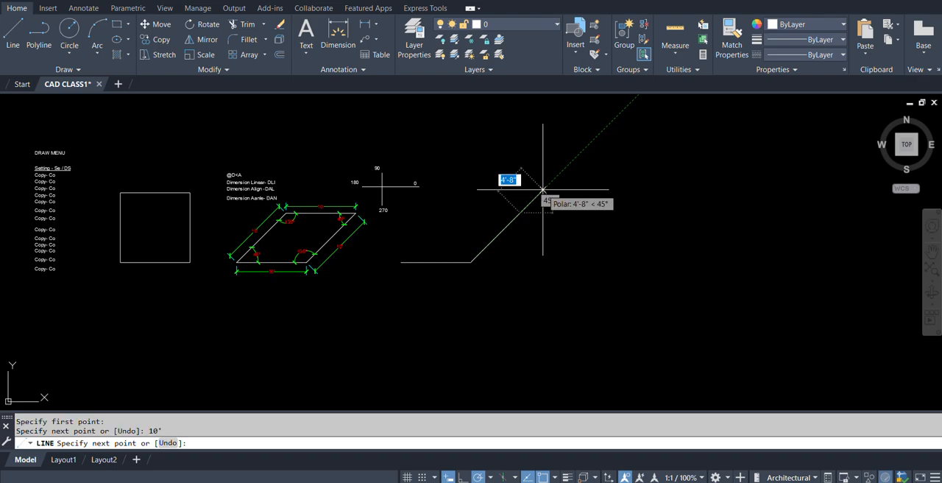
type("12")
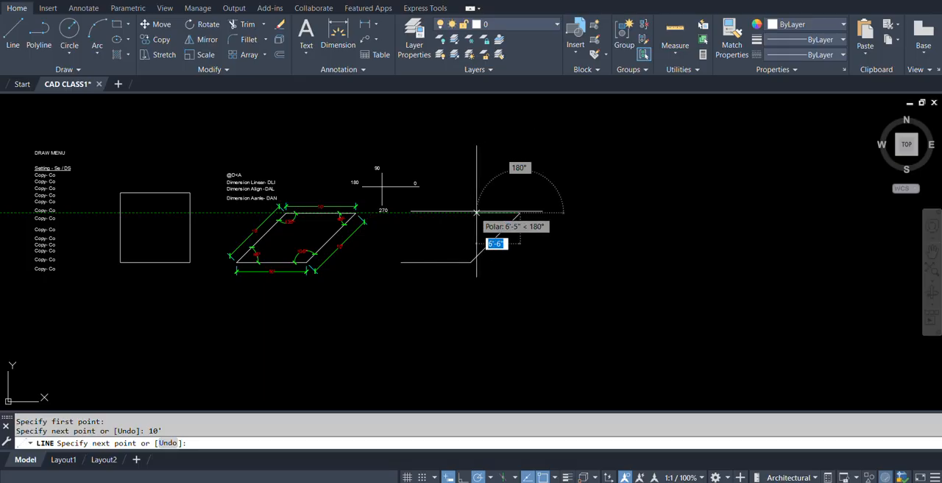
scroll(423, 210, "up", 2)
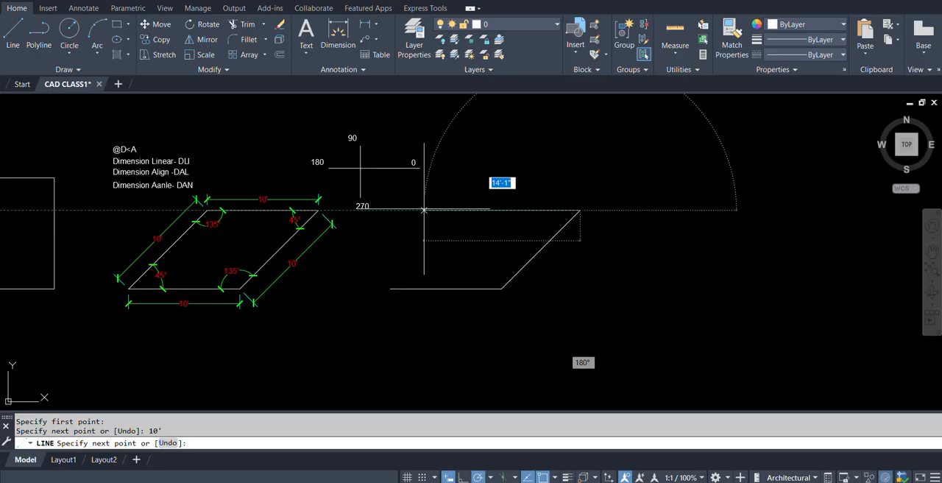
key("Escape")
Open the Drafting Settings and add 15 as an additional polar tracking angle.
middle_click_drag(511, 262, 446, 252)
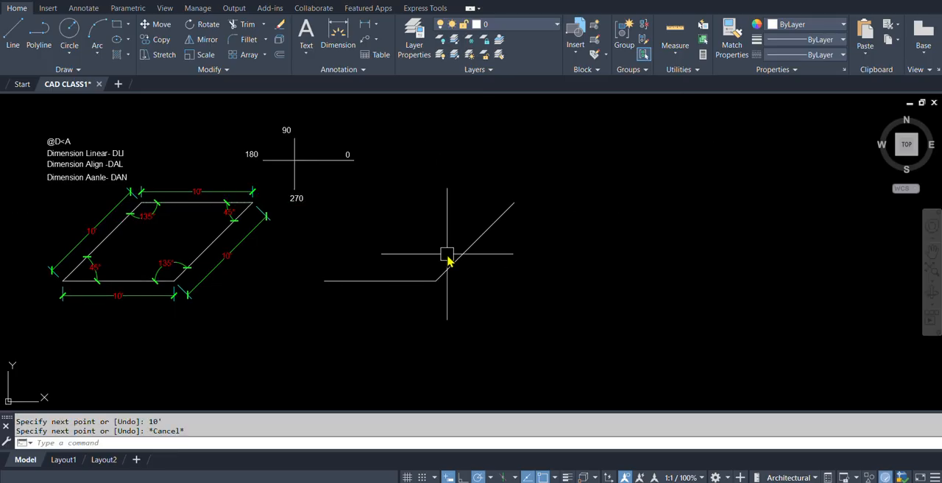
type("e")
key("Escape")
type("se")
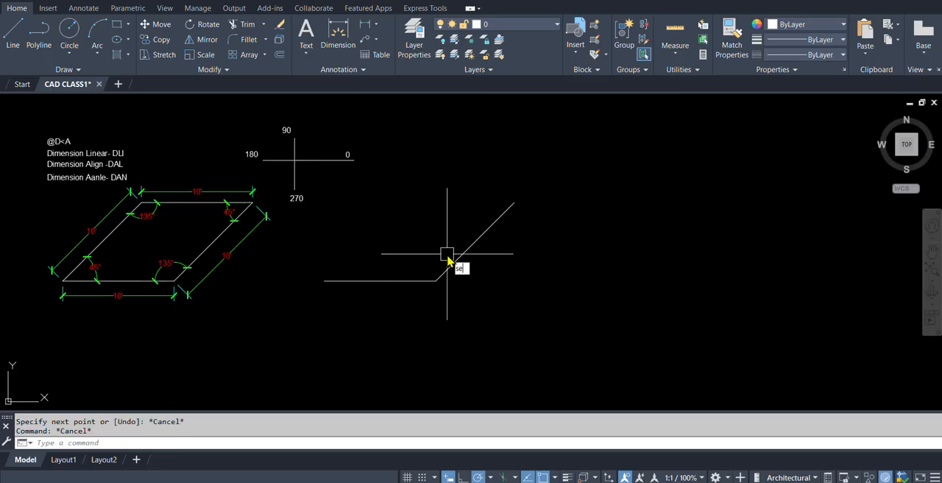
key("Return")
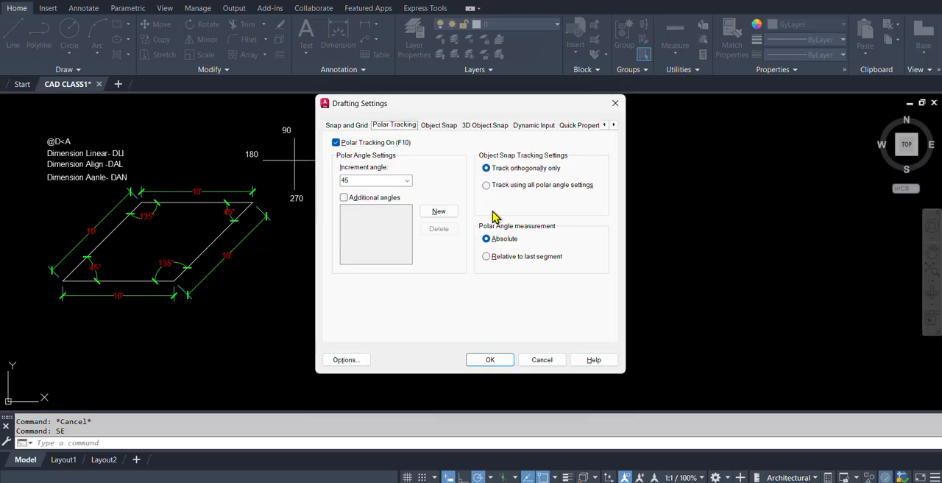
left_click(433, 212)
type("15")
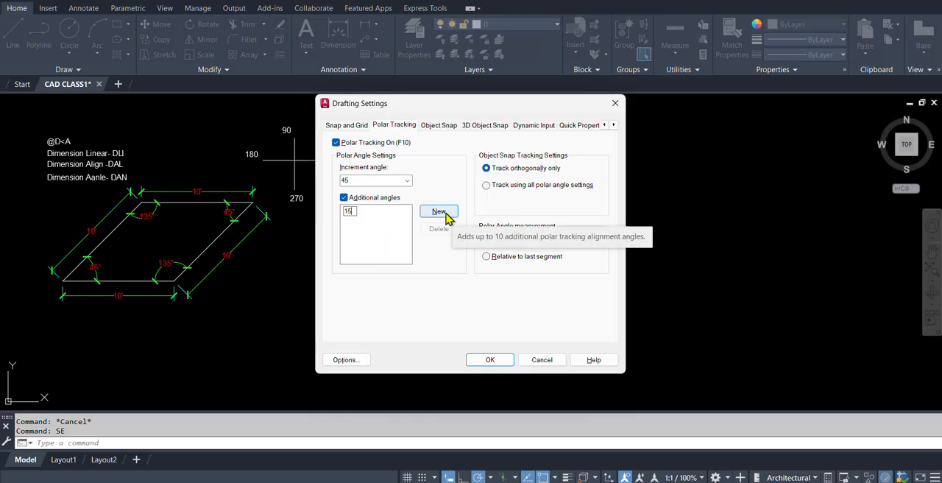
left_click(387, 237)
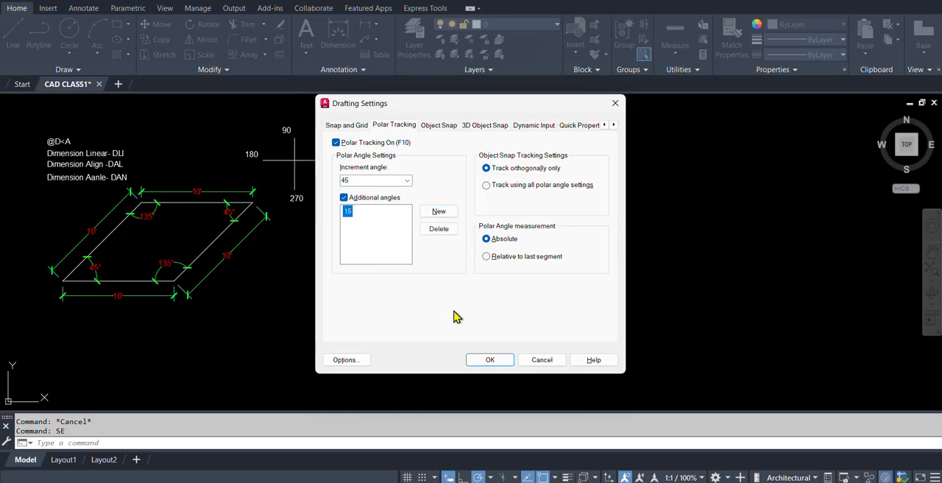
Add 20 as another additional polar tracking angle and accept the Drafting Settings.
left_click(439, 211)
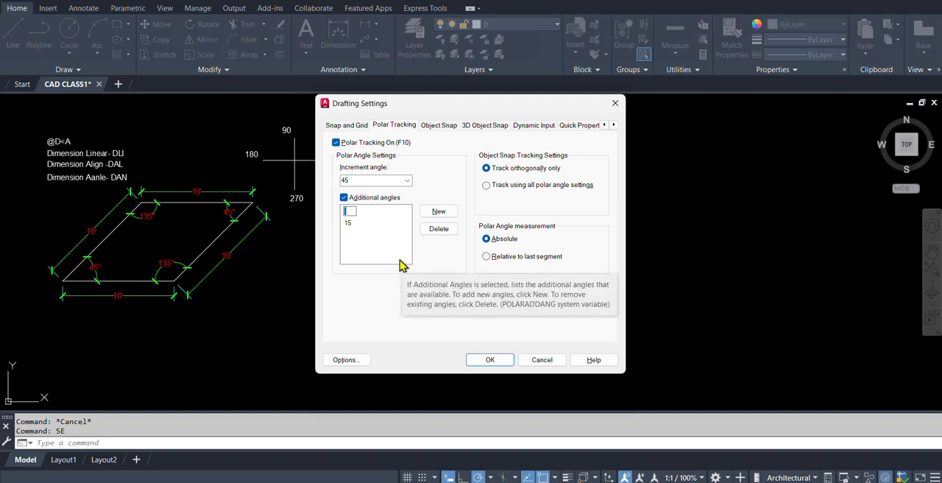
type("20")
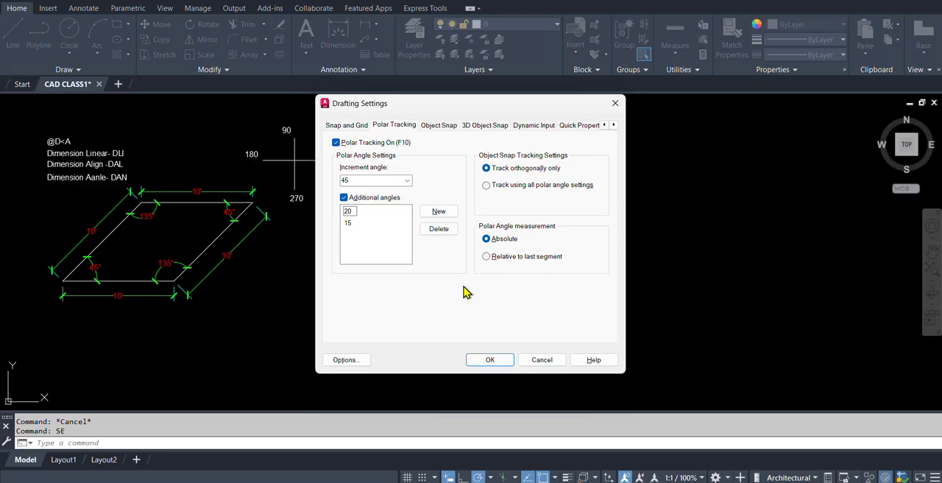
left_click(490, 361)
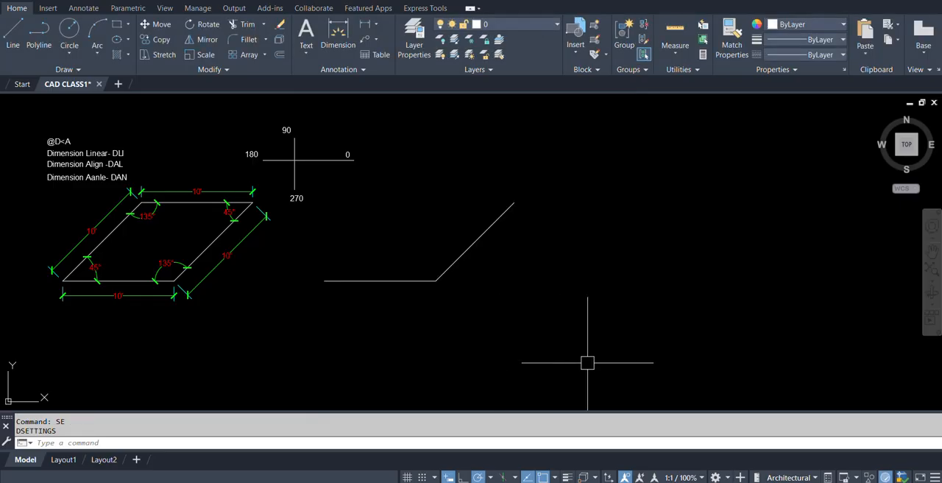
Preview the available polar tracking angles with a trial line beside the 45° line, without drawing it.
type("l")
key("Return")
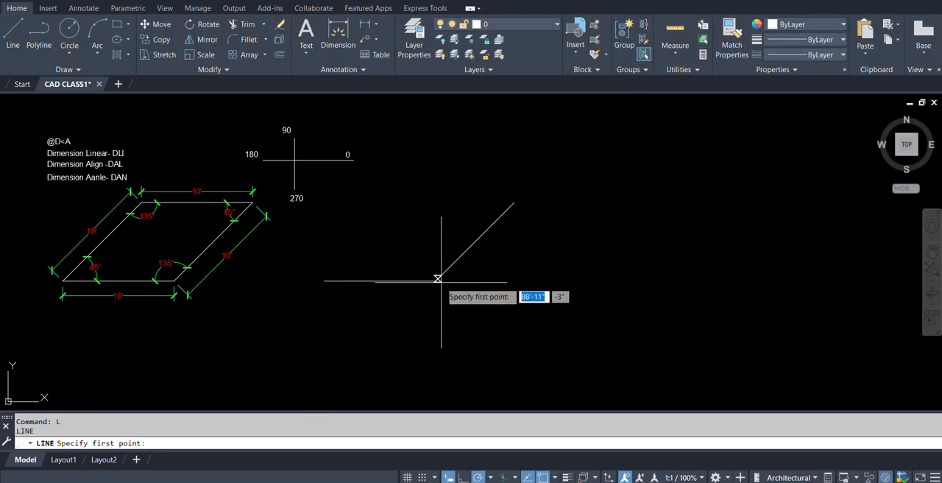
left_click(605, 280)
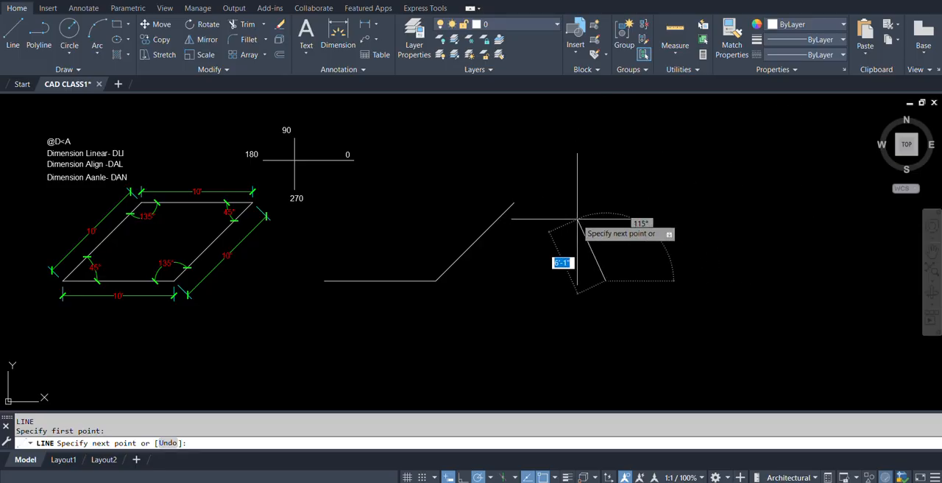
key("Escape")
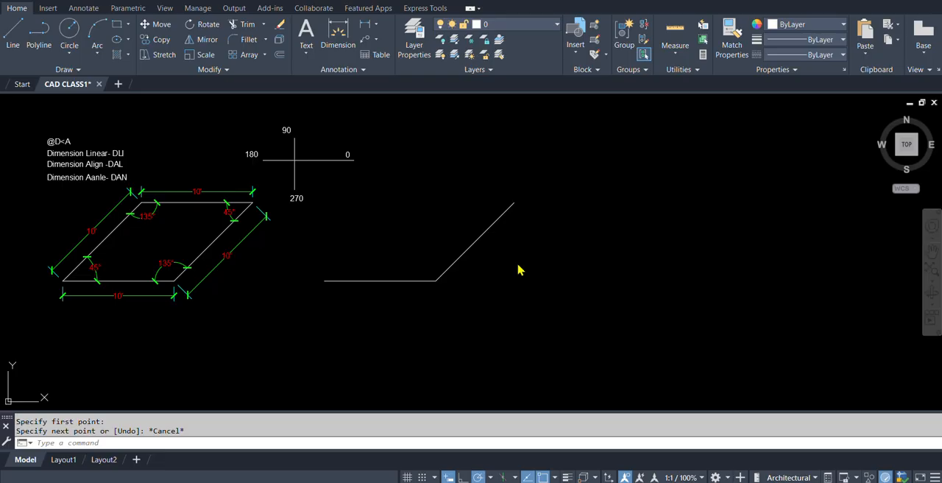
Set the polar tracking increment angle to 30 in the Drafting Settings and accept the dialog.
type("se")
key("Return")
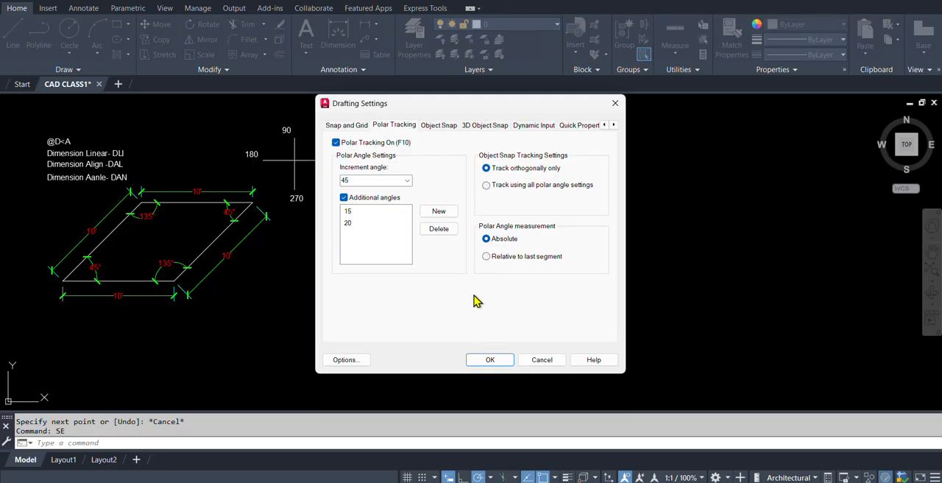
left_click(407, 181)
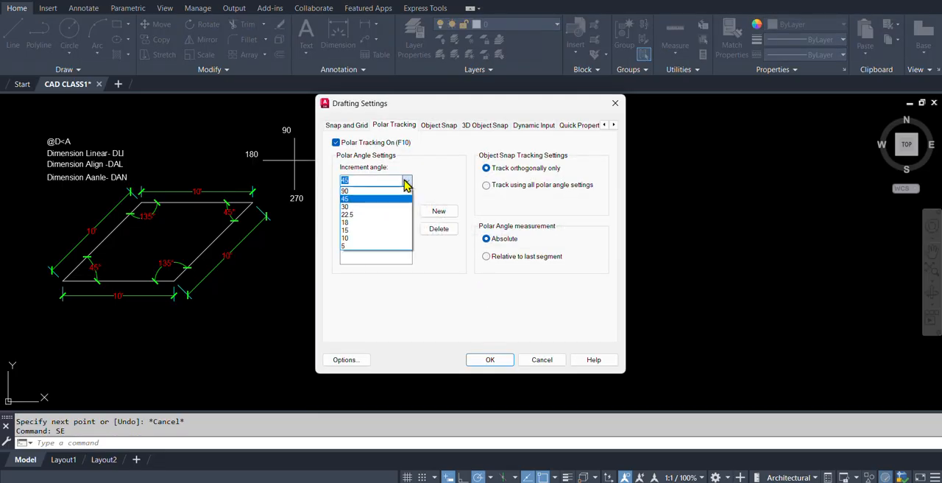
left_click(354, 208)
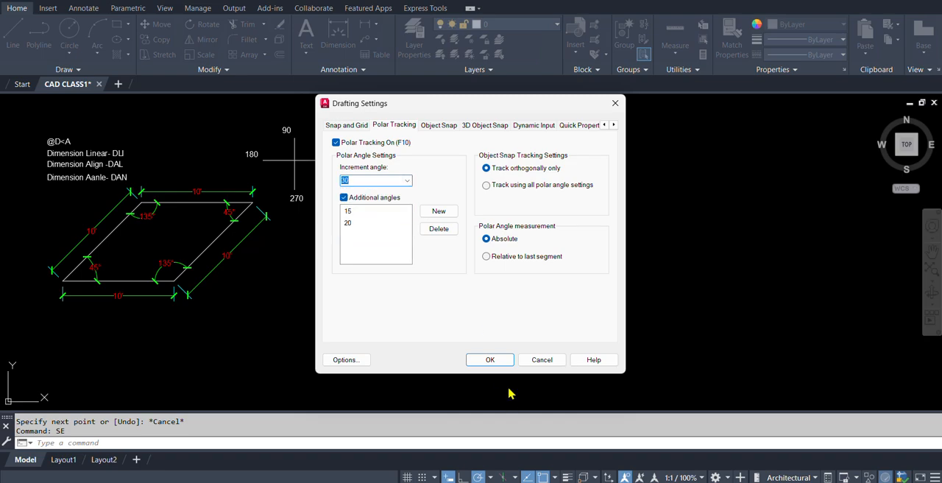
left_click(491, 359)
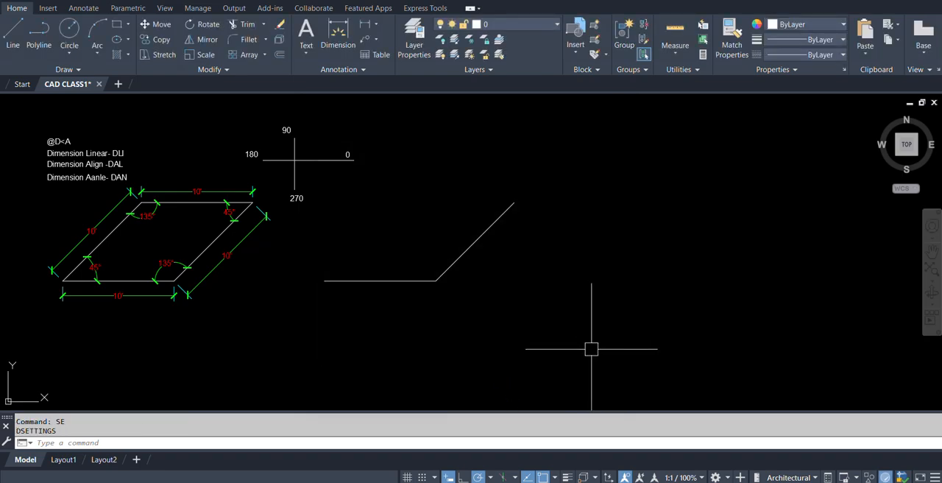
Preview tracking with the 30° increment using a trial line in the empty area, without drawing it.
type("l")
key("Return")
left_click(583, 288)
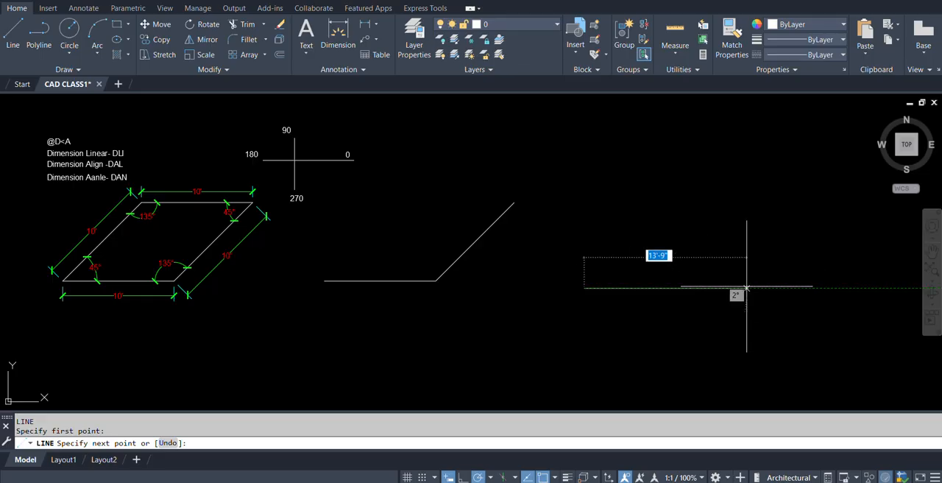
key("Escape")
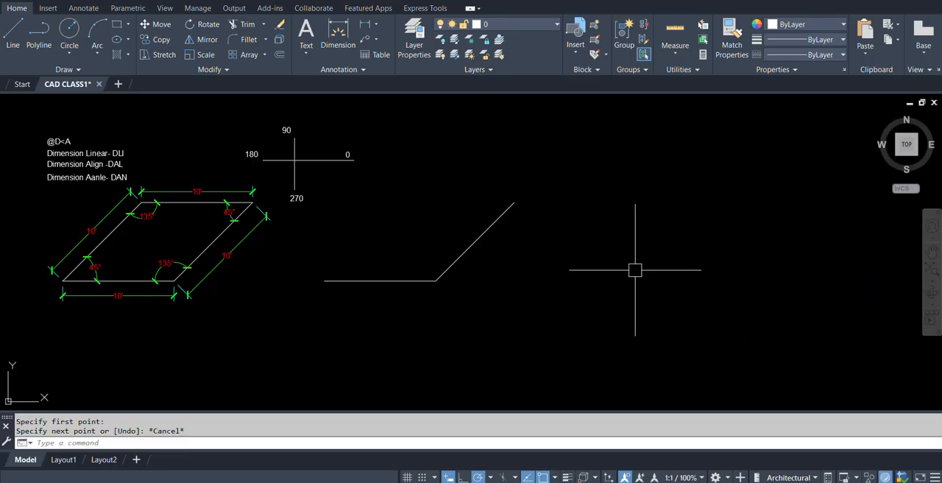
Examine the available object snap modes in the Drafting Settings and dismiss the dialog.
type("se")
key("Return")
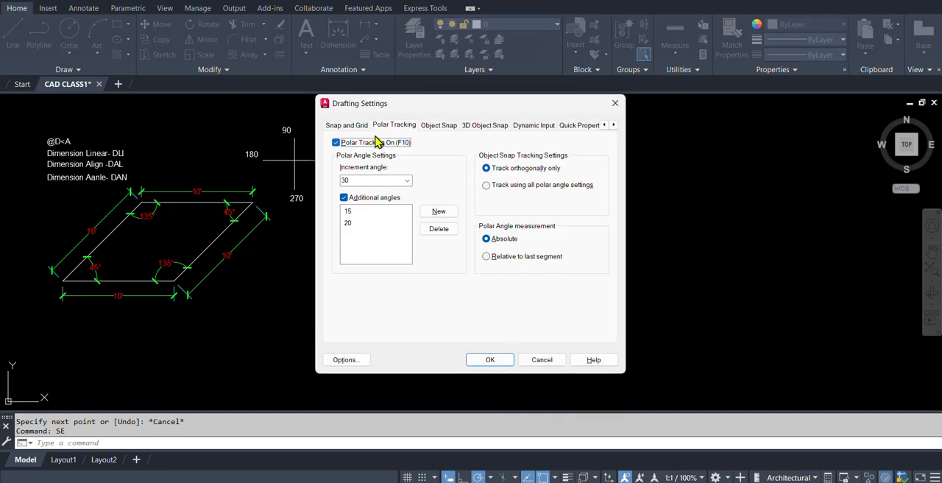
left_click(440, 125)
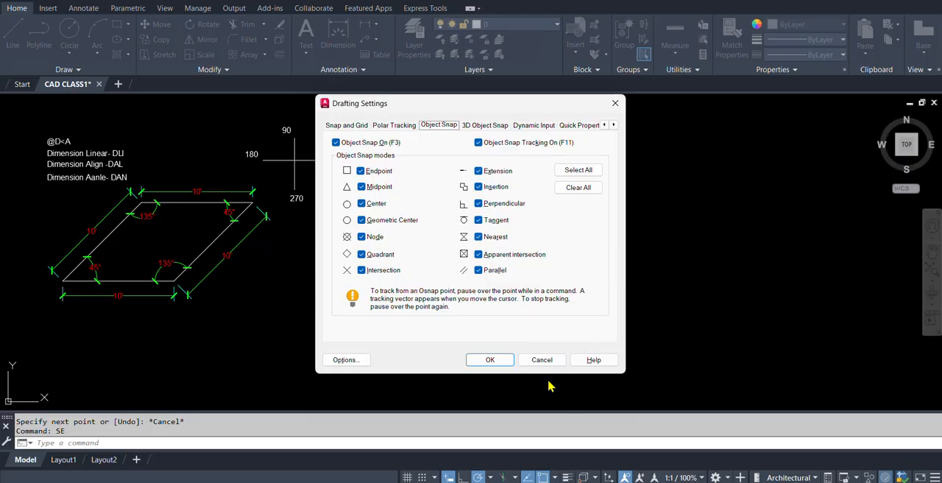
left_click(542, 360)
Copy the square about 61'-6" across into the empty area beyond the angled line.
scroll(460, 261, "down", 2)
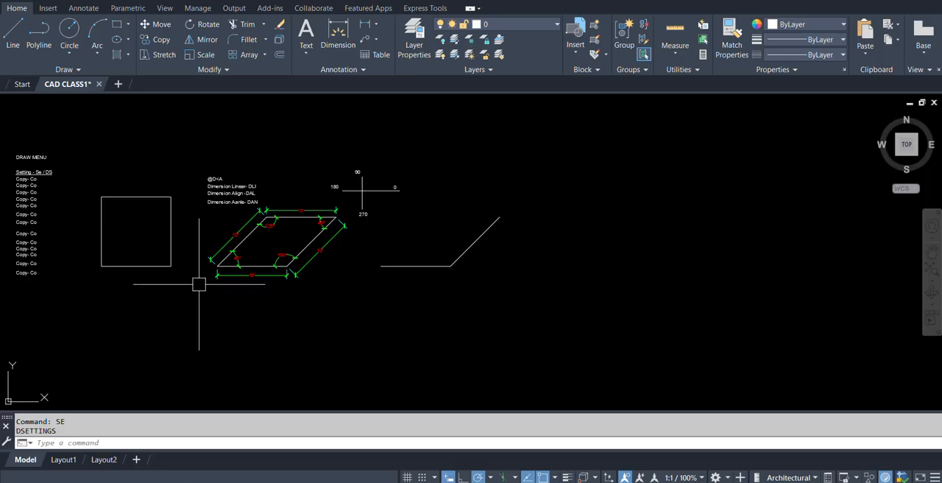
type("co")
key("Return")
left_click(114, 178)
left_click(138, 255)
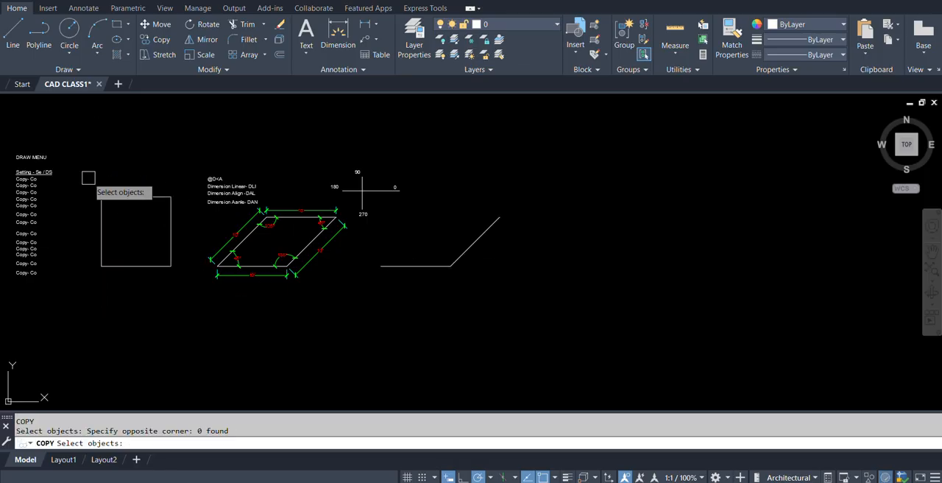
left_click(88, 177)
left_click(182, 277)
key("Return")
left_click(132, 222)
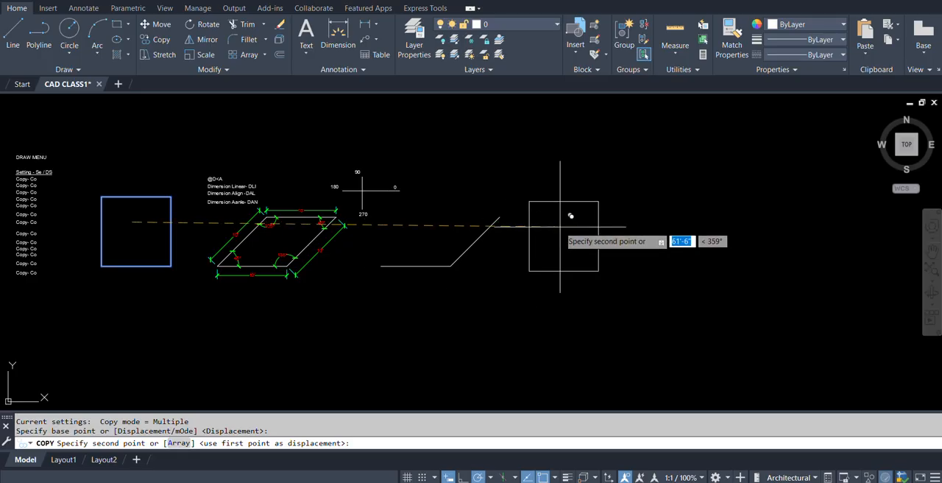
left_click(559, 227)
key("Escape")
Start the Line command and preview object snapping along the copied square's upper edge.
scroll(559, 234, "up", 5)
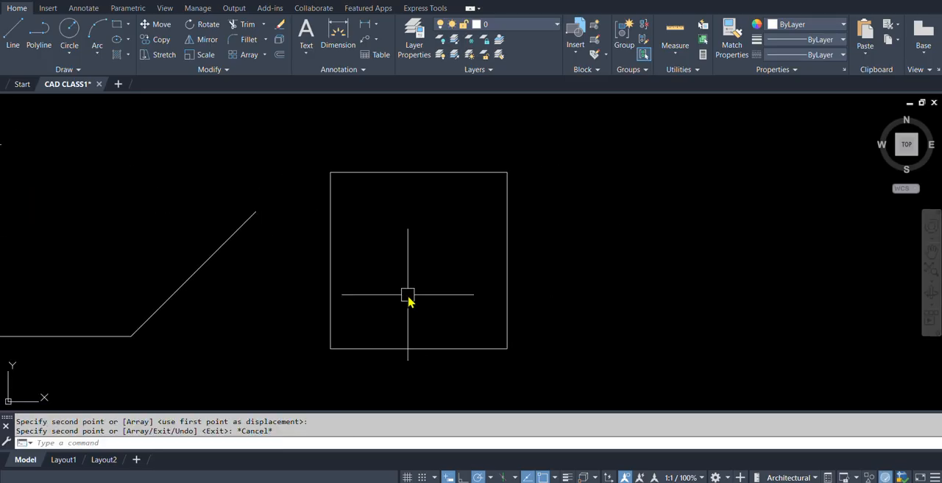
type("l")
key("Return")
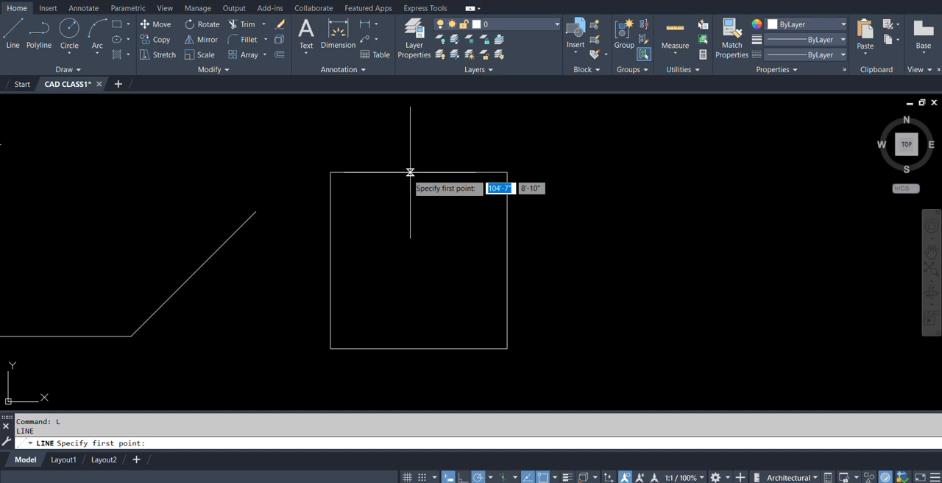
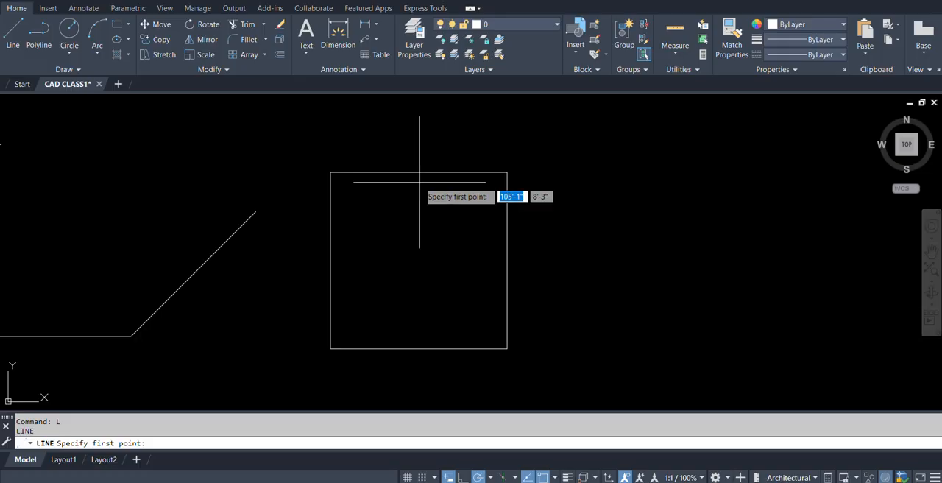
Draw a vertical line from the midpoint of the copied square's upper edge to its lower edge, using the Midpoint snap override.
right_click(420, 182, "shift")
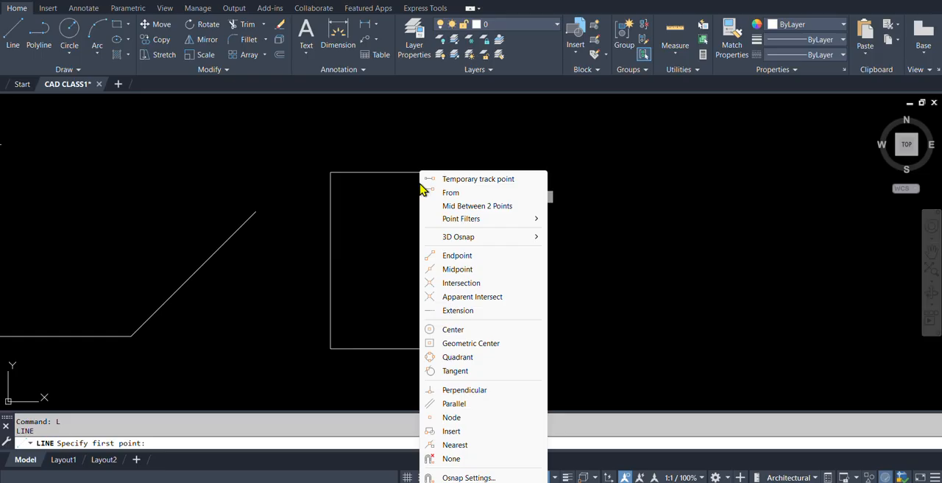
left_click(465, 272)
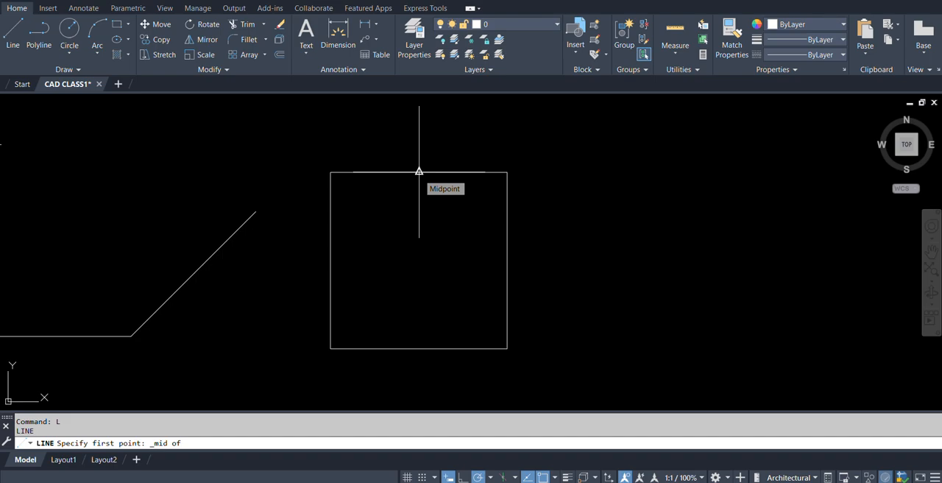
left_click(419, 172)
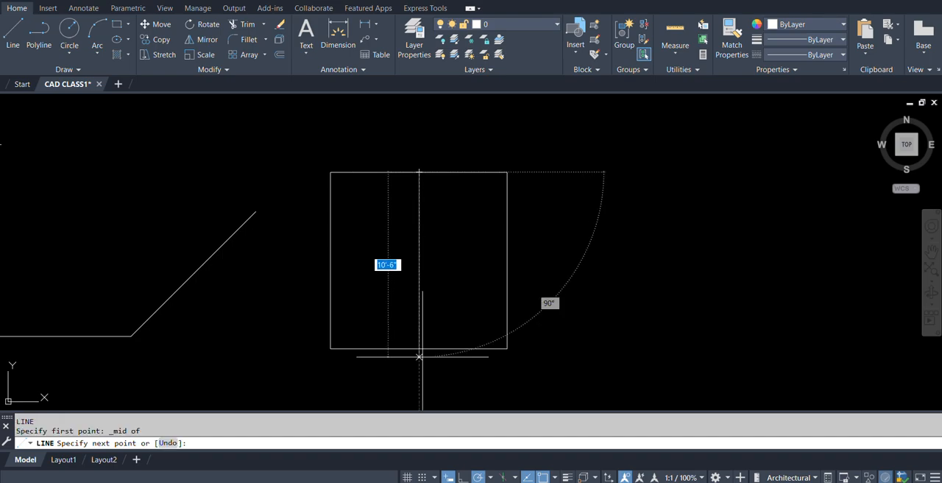
left_click(419, 348)
key("Return")
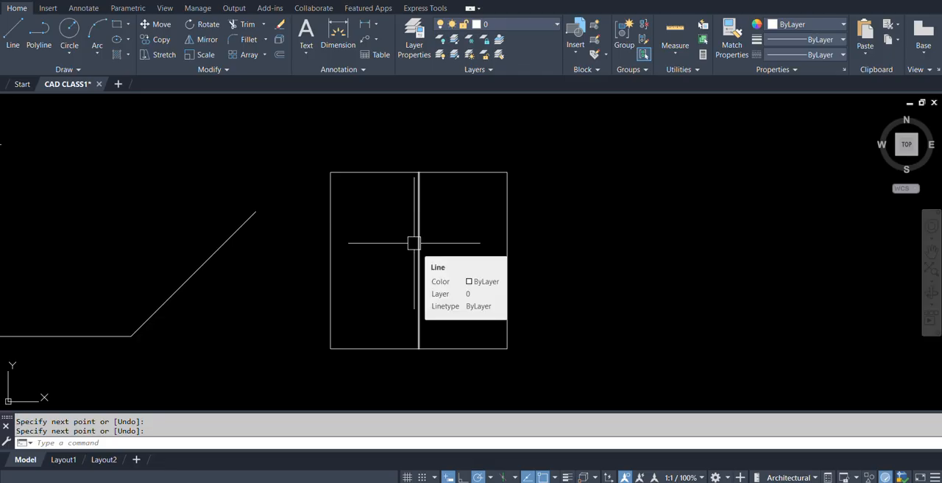
Draw a horizontal line between the midpoints of the copied square's left and right edges, using the mid snap override for both points.
type("L")
key("Return")
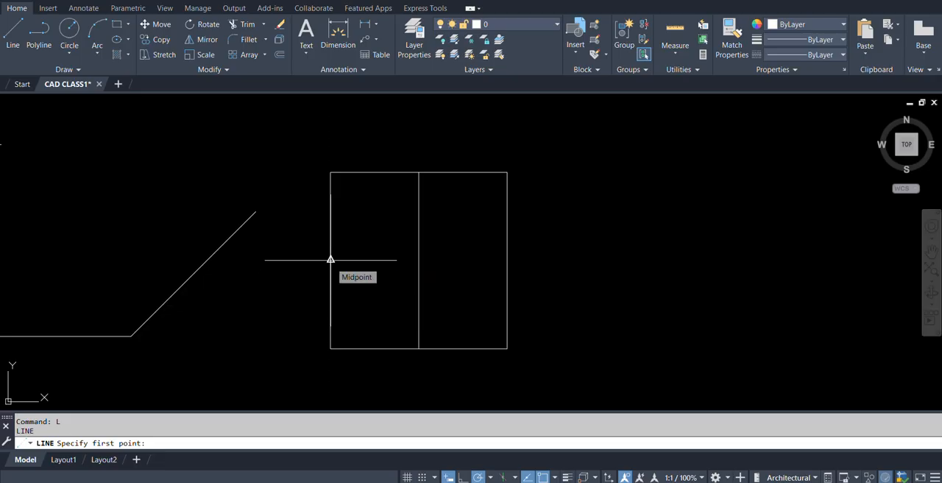
type("mi")
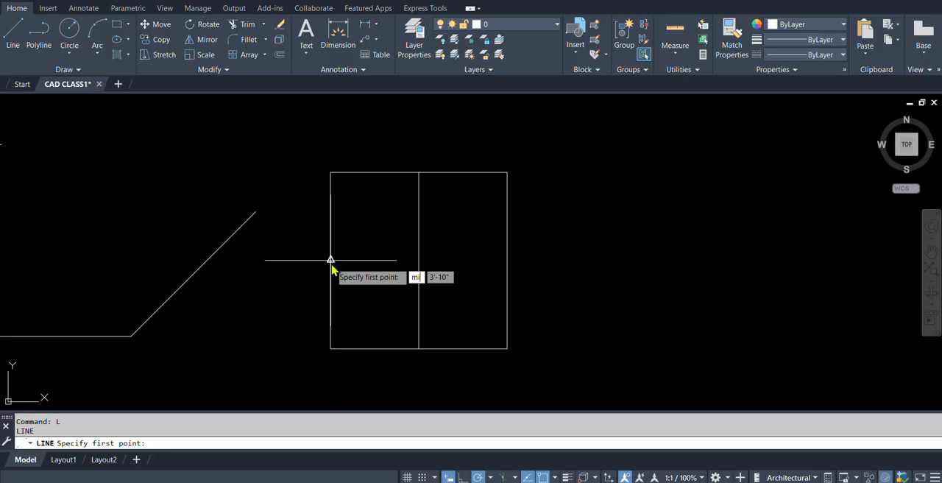
type("d")
key("Return")
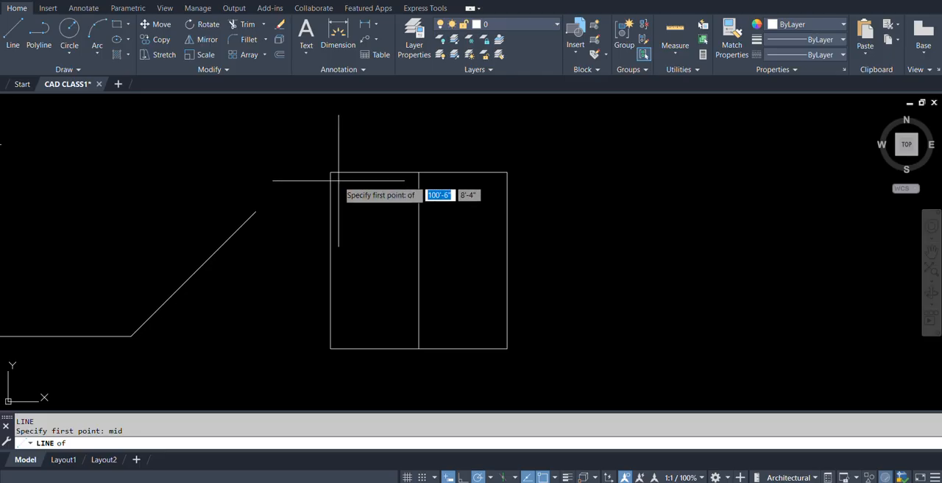
left_click(331, 259)
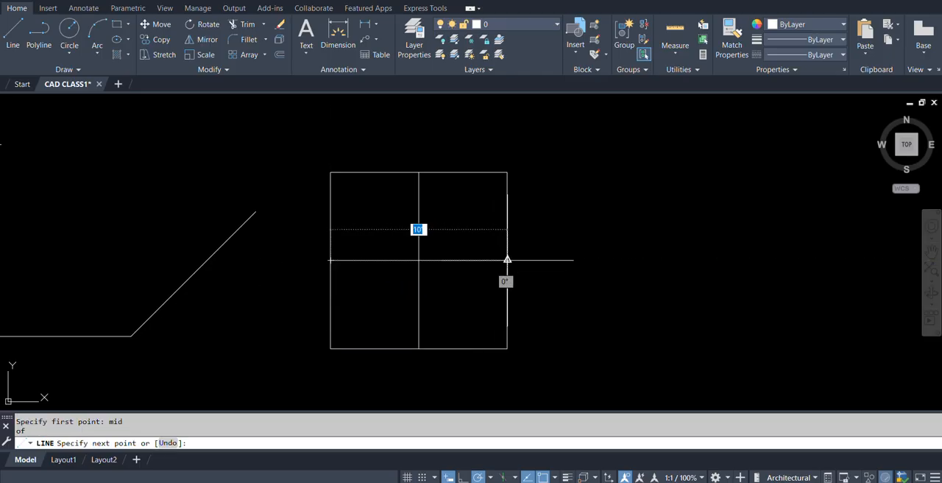
type("mid")
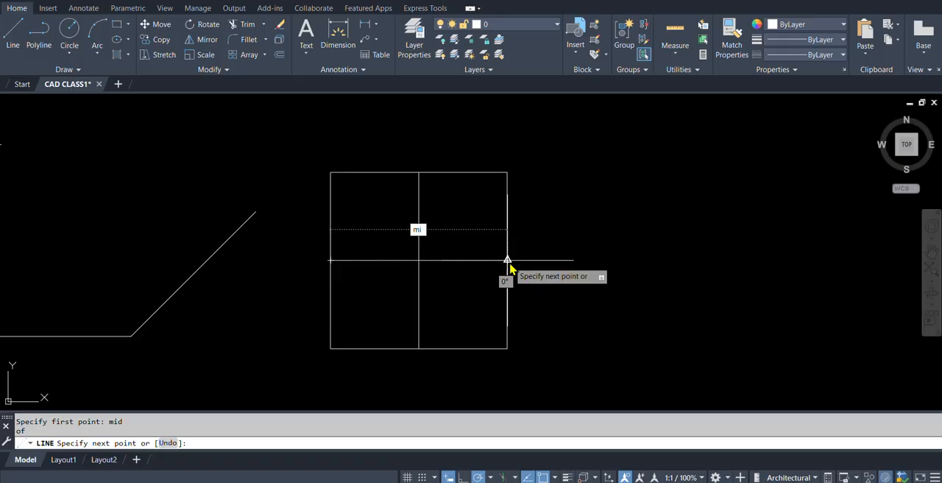
key("Return")
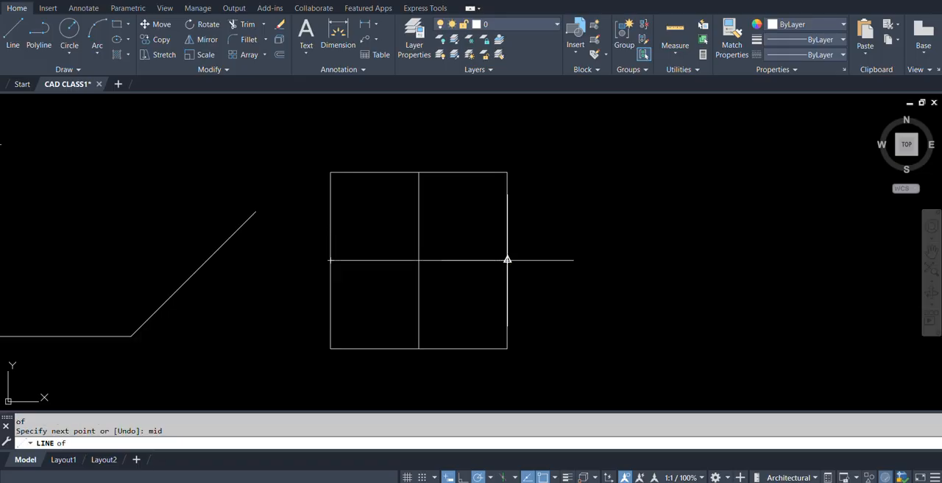
left_click(508, 259)
key("Return")
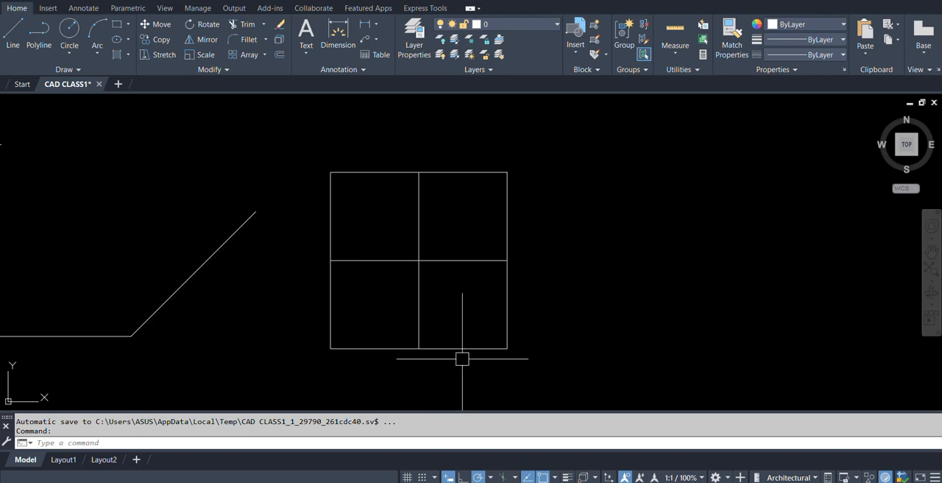
Examine the available object snap overrides, including the 3D Osnap modes, and dismiss the list.
right_click(605, 302, "shift")
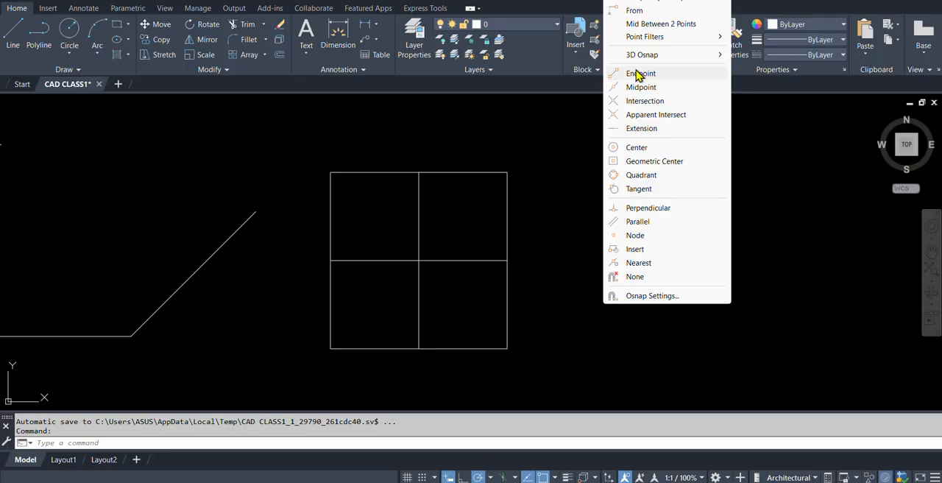
mouse_move(613, 55)
mouse_move(699, 56)
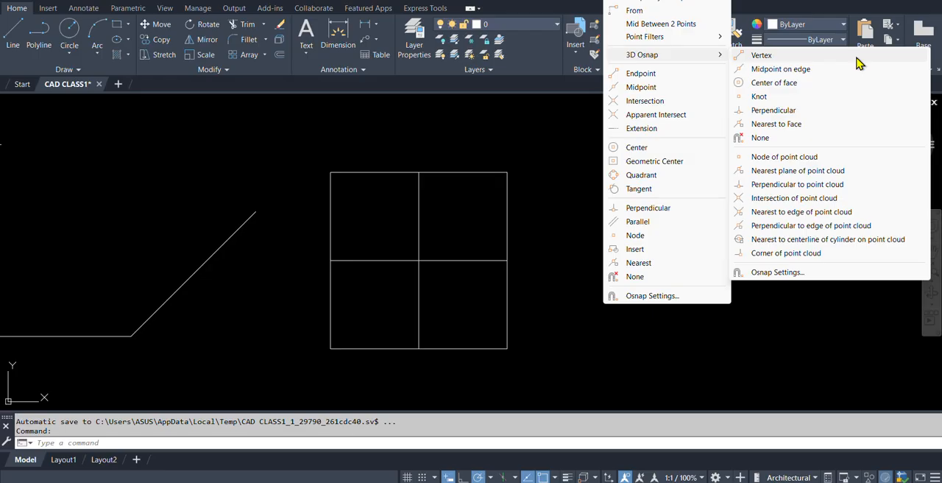
left_click(336, 152)
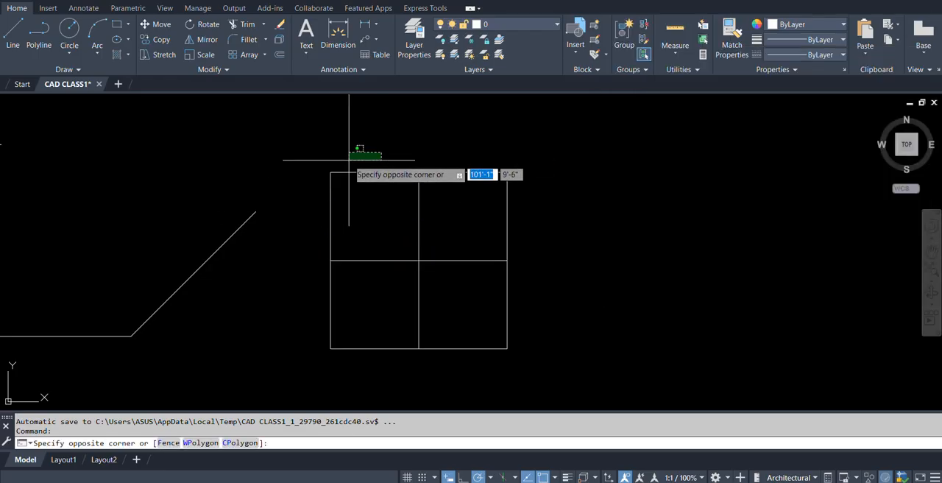
key("Escape")
Copy the "@D<A" text from above the dimensioned parallelogram to the empty area right of the divided square.
scroll(314, 186, "down", 6)
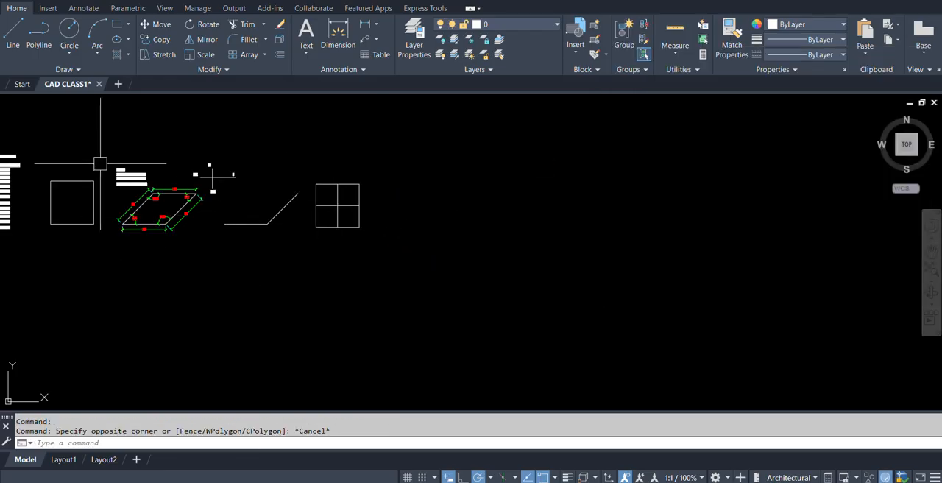
scroll(138, 199, "up", 4)
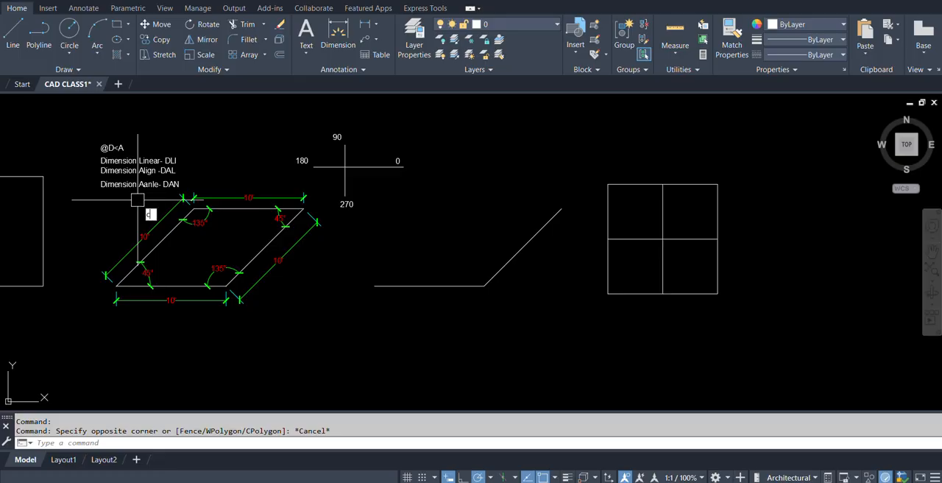
type("co")
key("Return")
left_click(114, 147)
key("Return")
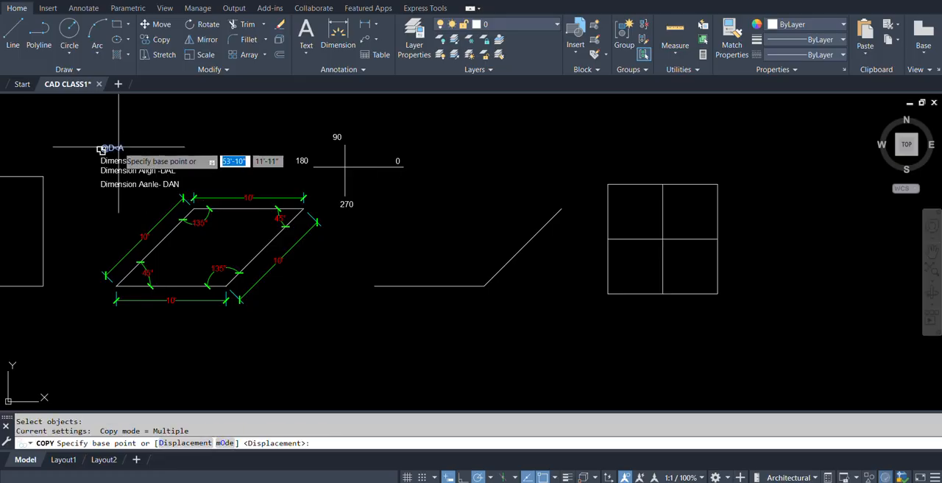
left_click(114, 148)
left_click(777, 167)
middle_click_drag(811, 183, 511, 210)
scroll(511, 210, "up", 4)
key("Escape")
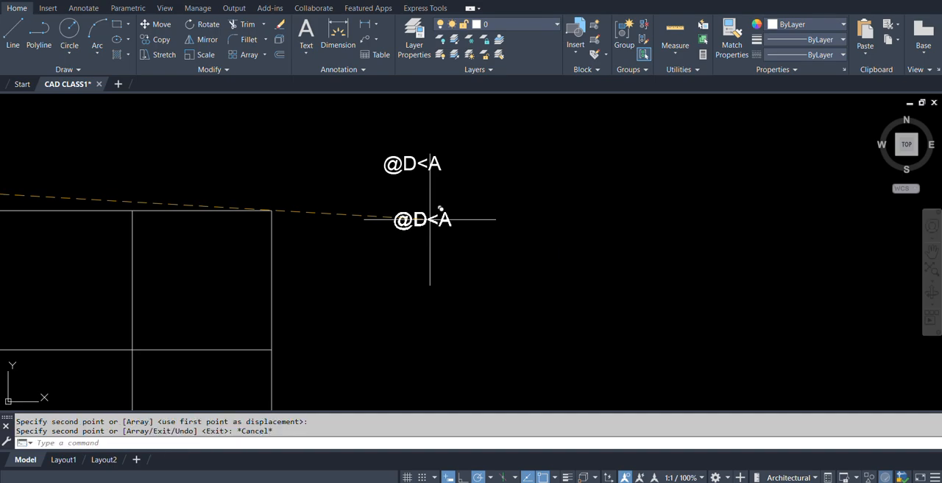
Copy the new "@D<A" text three times in a column below itself.
type("co")
key("Return")
left_click(410, 163)
key("Return")
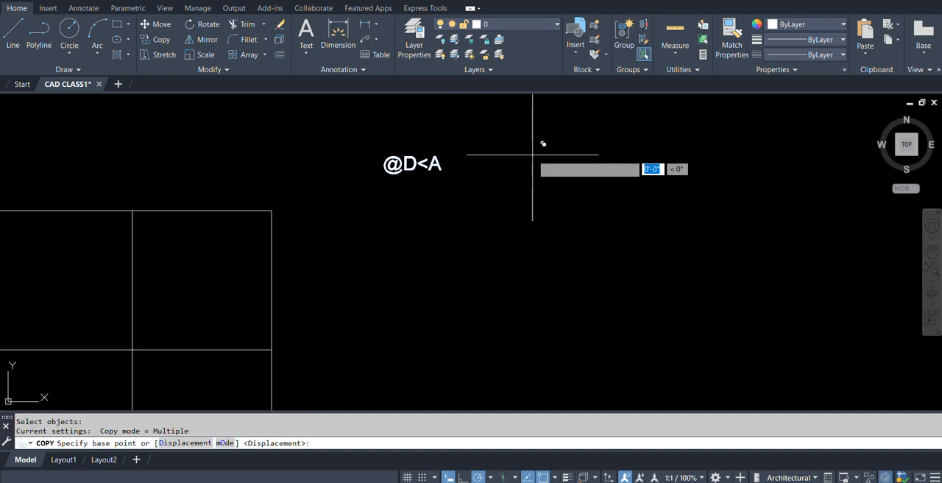
left_click(532, 154)
left_click(533, 180)
left_click(538, 208)
left_click(532, 230)
key("Return")
Change the first text line in the new column to "Object Snap - F3".
left_click(420, 169)
double_click(419, 169)
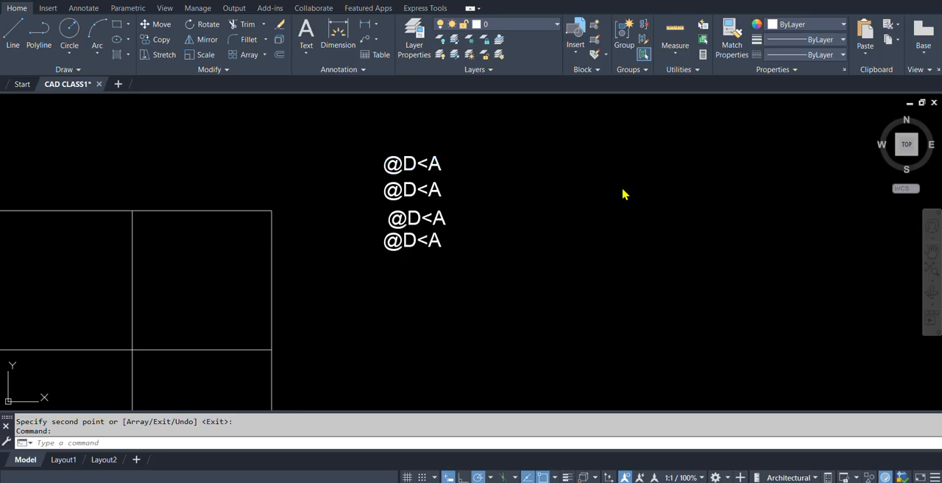
type("O")
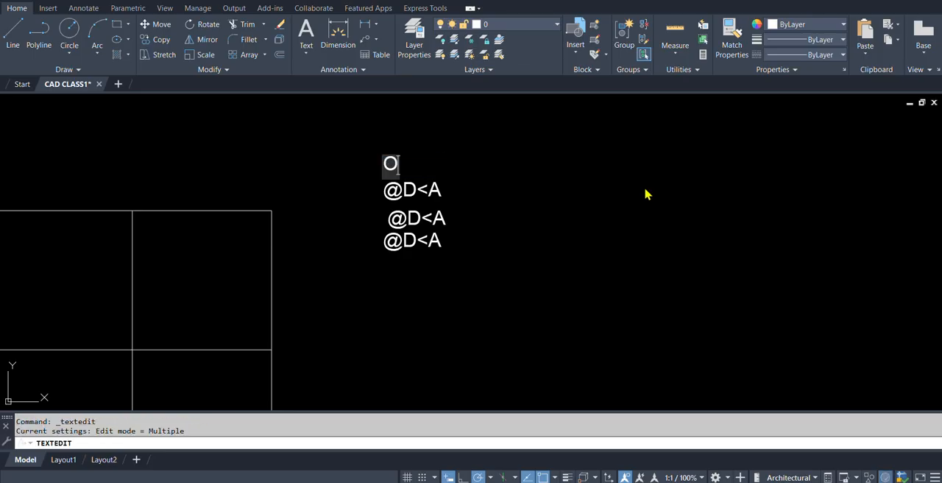
type("bject Snap")
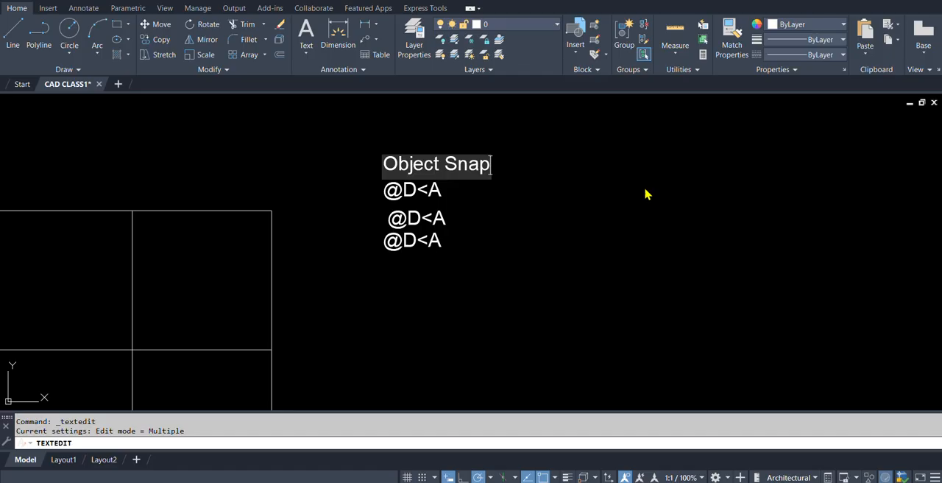
type("-")
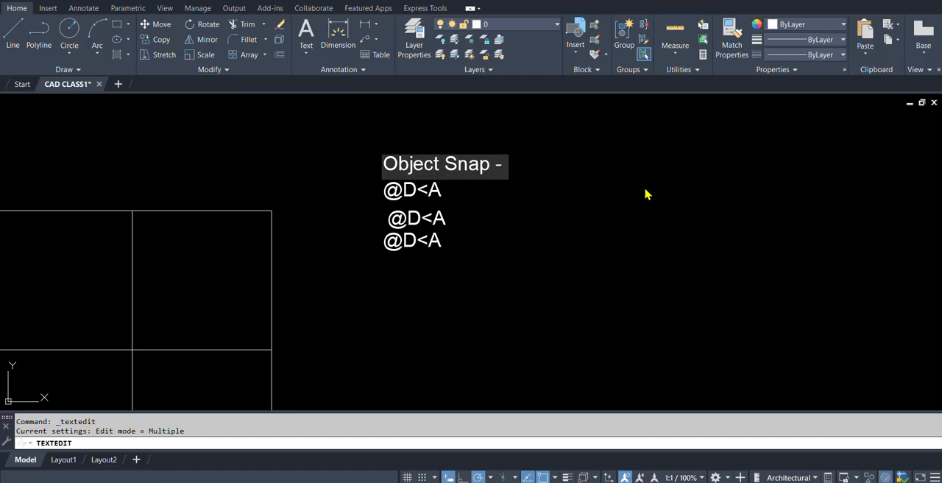
type(" F3")
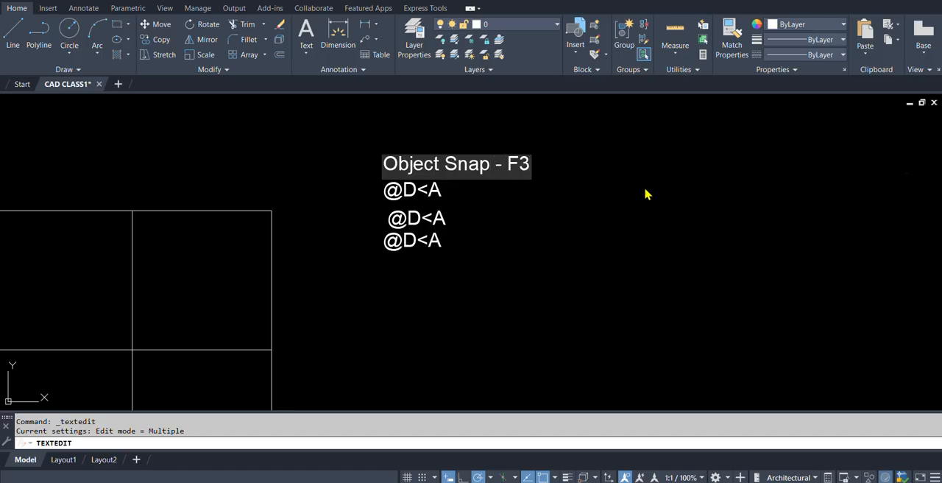
left_click(645, 191)
key("Escape")
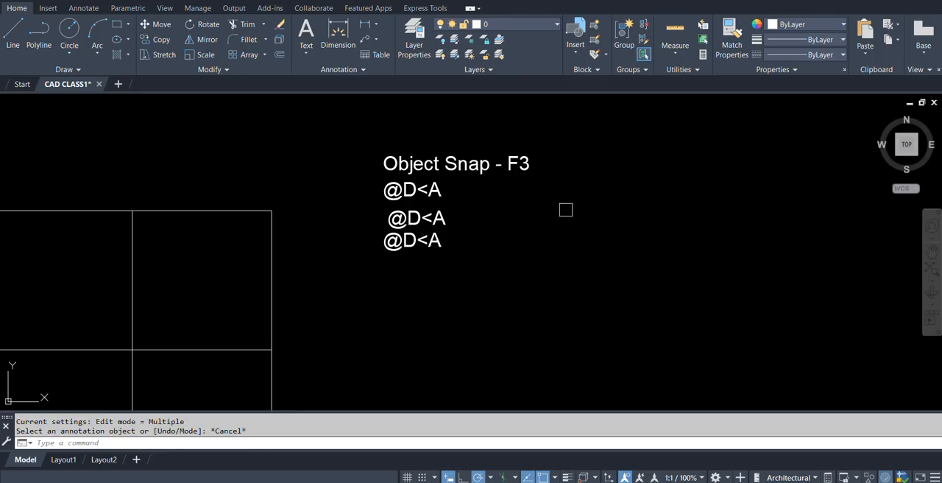
Check the object snap names and change the second text line to "Endpoint- END".
right_click(558, 219, "shift")
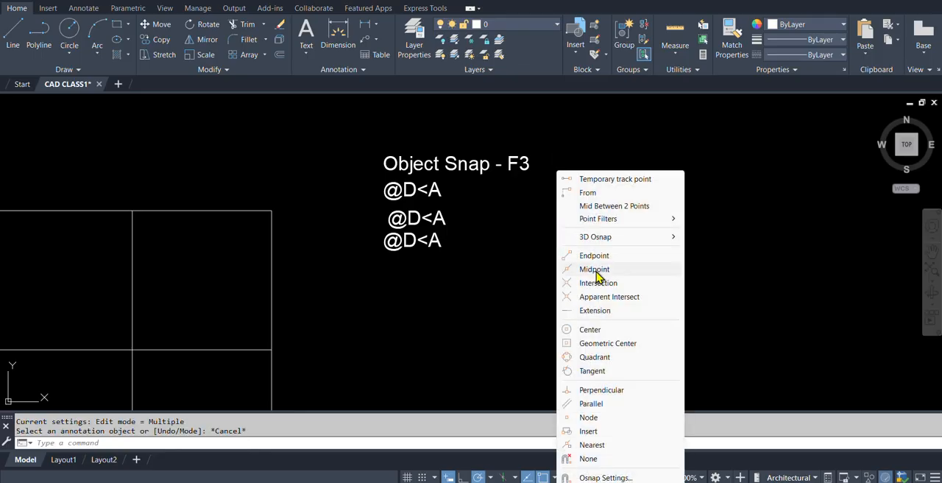
key("Escape")
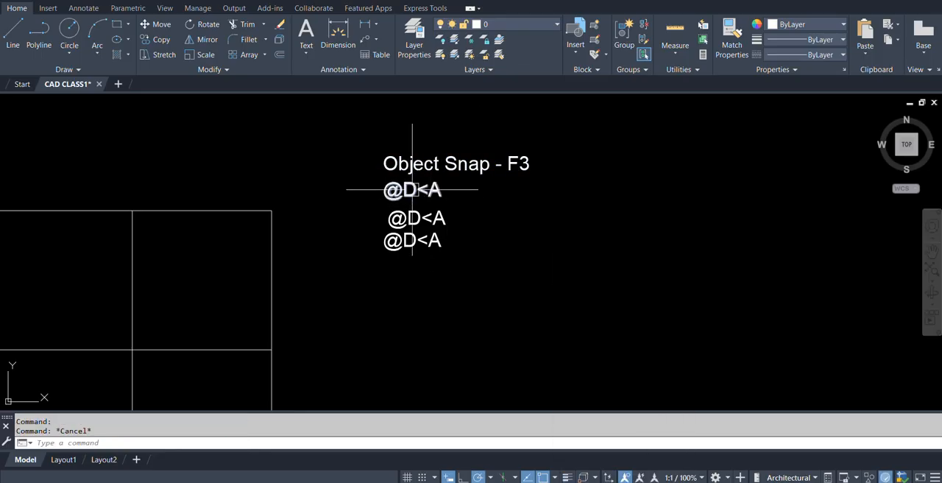
double_click(412, 191)
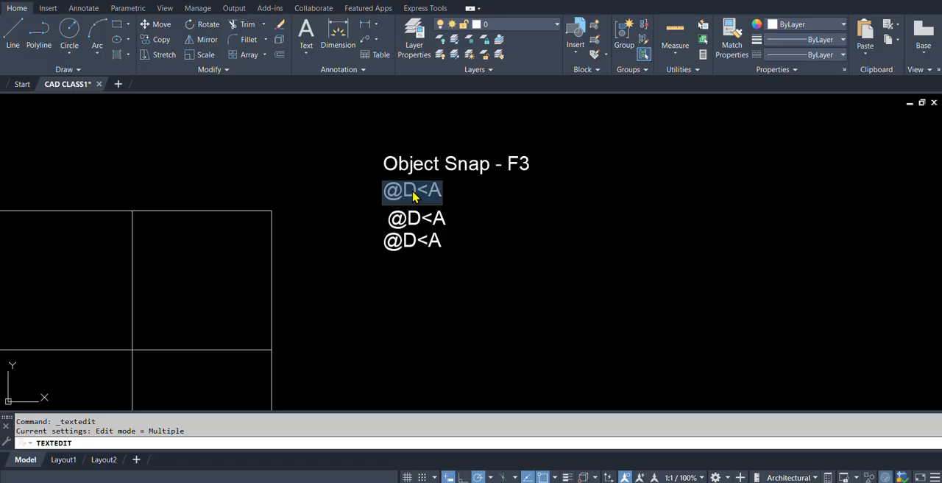
type("Endpoin")
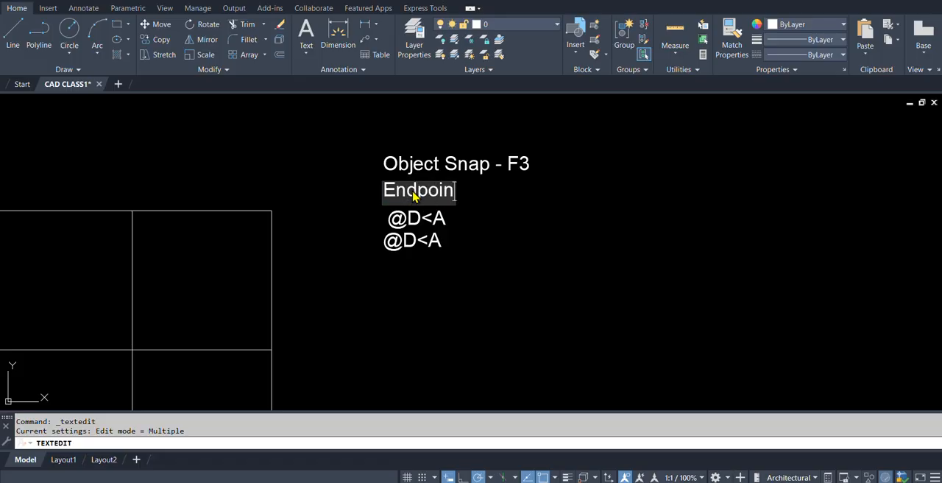
type("t- E")
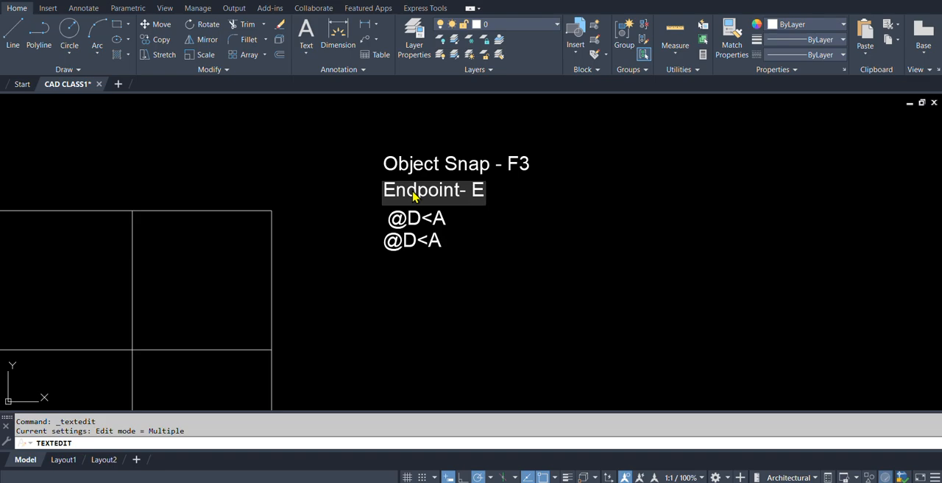
type("ND")
left_click(546, 210)
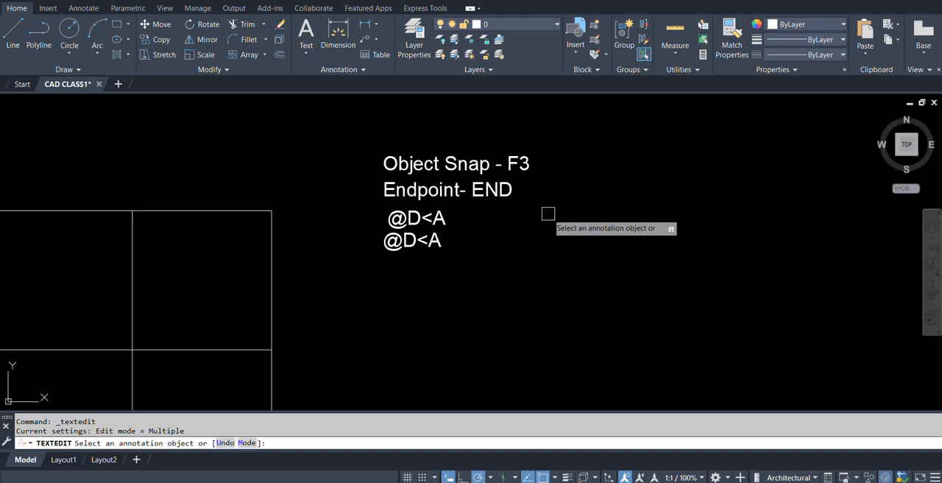
Check the object snap names again and change the third text line to "Mid point- MID".
right_click(530, 217, "shift")
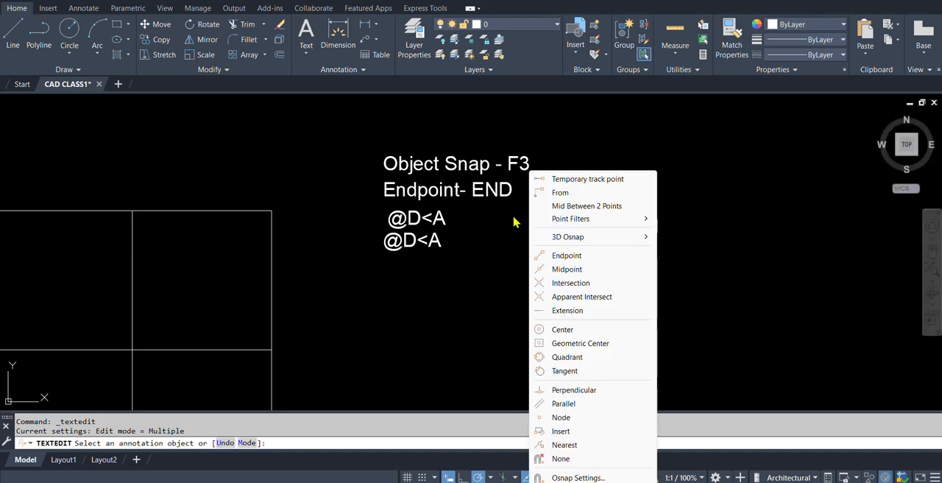
left_click(402, 223)
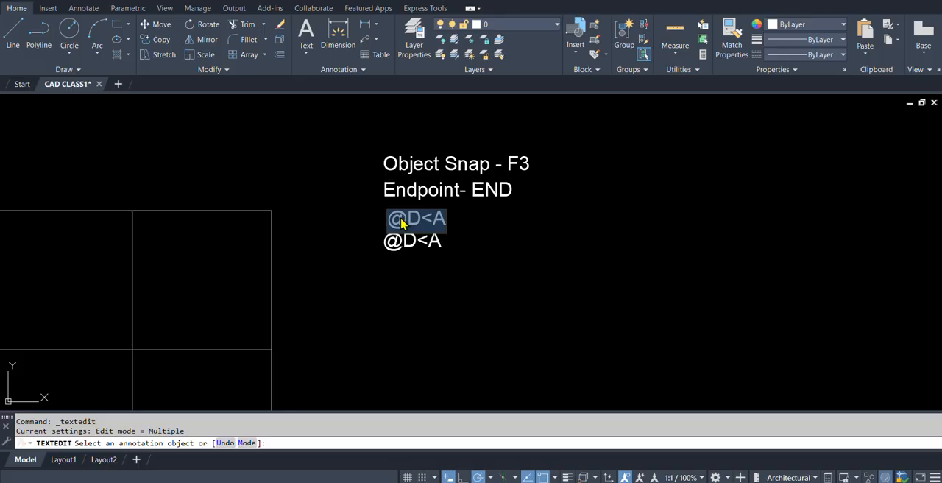
type("Mid point- MI")
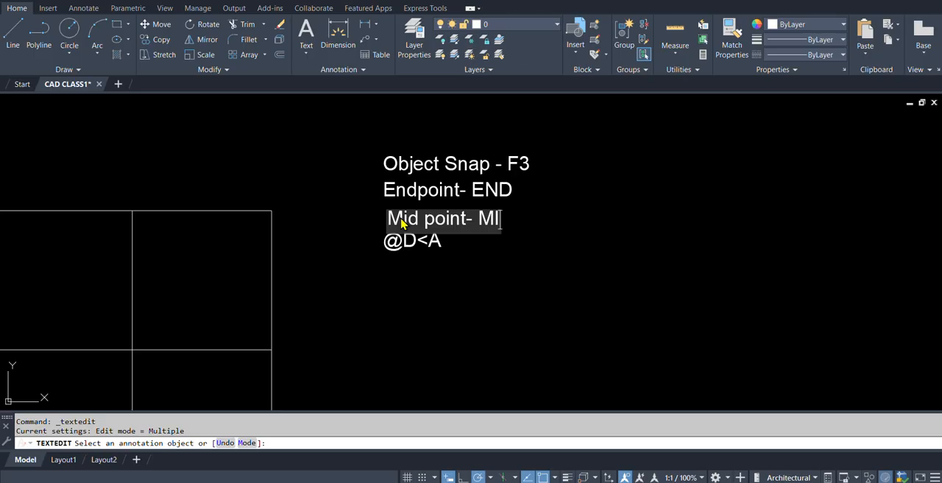
type("D")
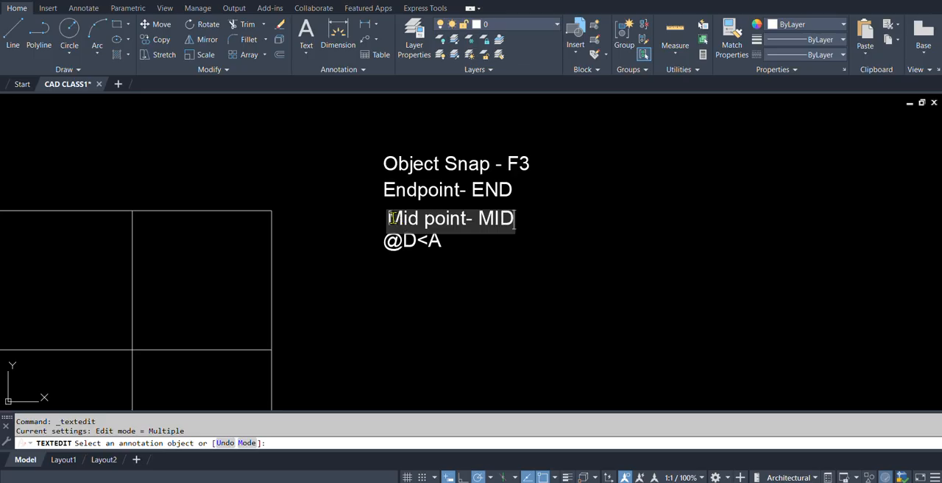
Finish editing the "Mid point- MID" text line and leave the text editing command.
left_click(586, 229)
key("Return")
scroll(368, 198, "down", 5)
middle_click_drag(264, 233, 413, 242)
scroll(496, 234, "up", 3)
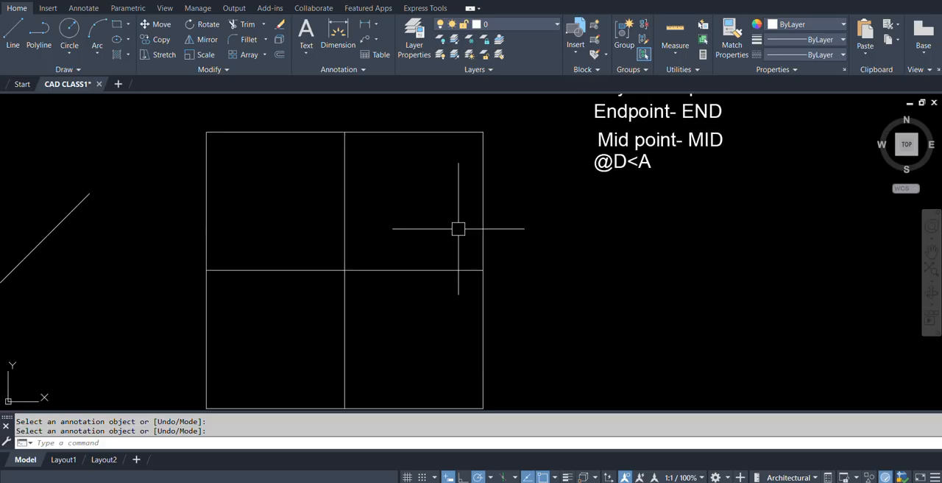
scroll(454, 227, "down", 3)
scroll(460, 253, "up", 2)
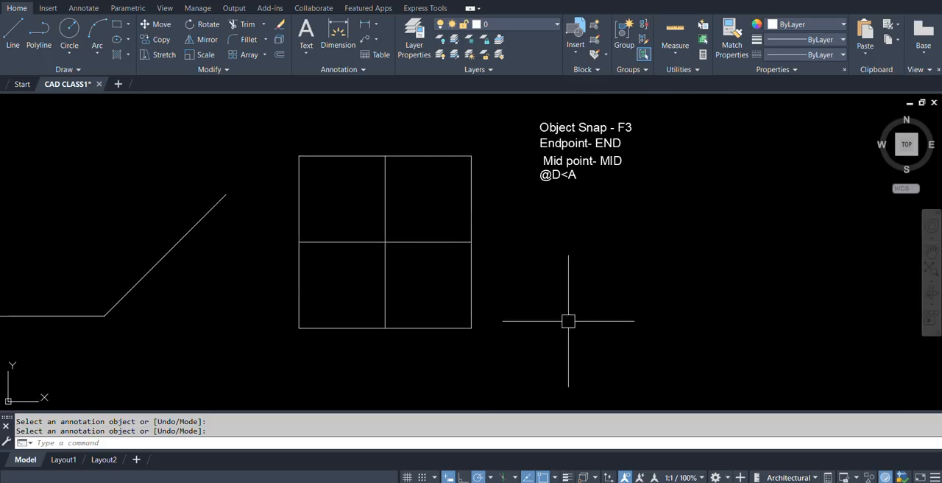
middle_click_drag(549, 273, 562, 286)
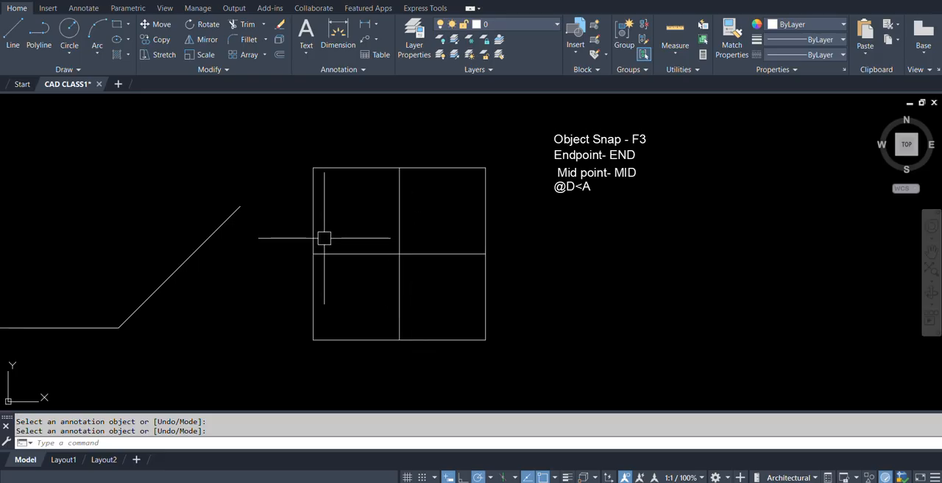
middle_click_drag(457, 285, 461, 287)
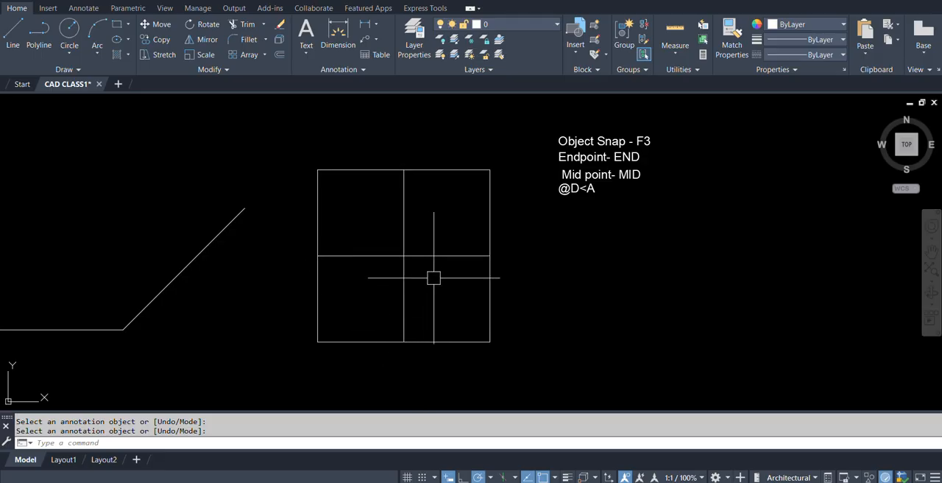
Draw a diagonal line across the square from its upper-left corner to its lower-right corner, using the Endpoint (END) snap for both points.
type("L")
key("Return")
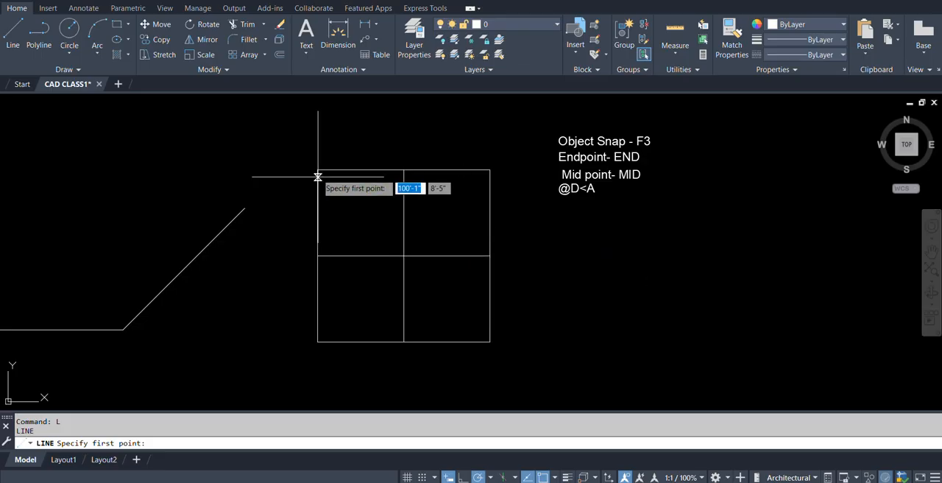
right_click(375, 220, "shift")
left_click(401, 255)
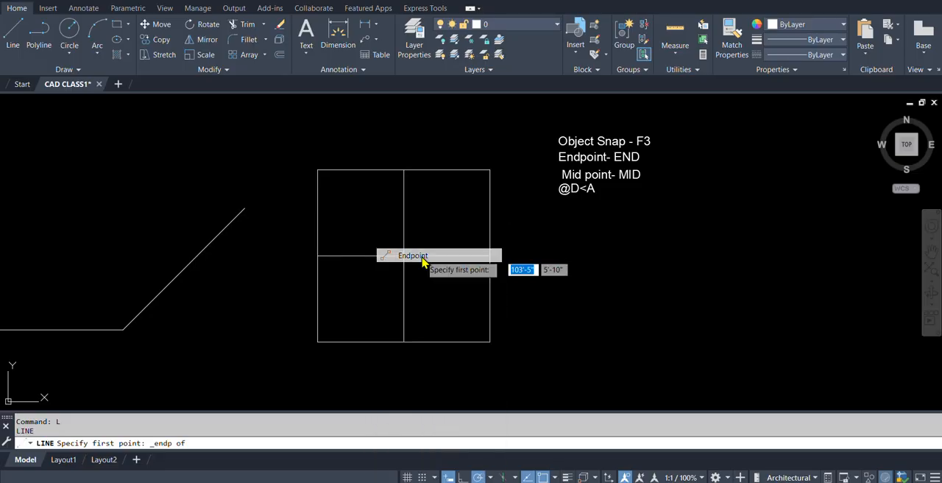
left_click(318, 169)
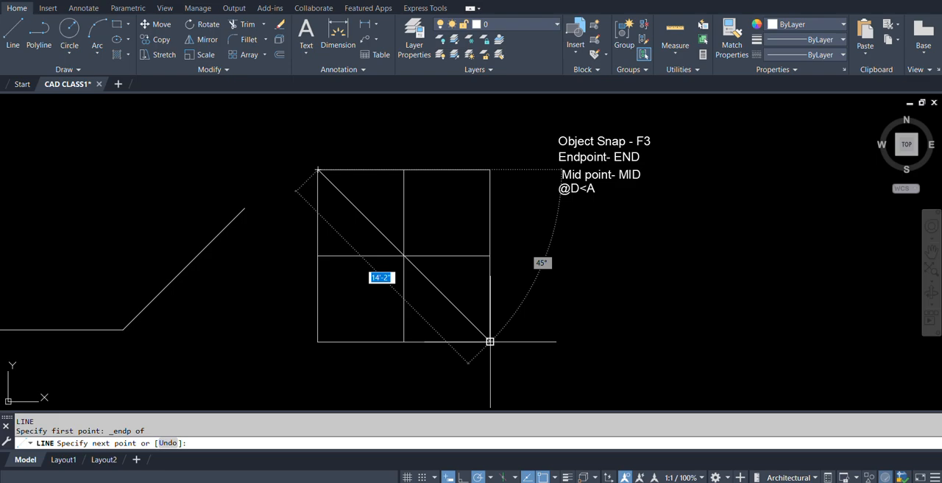
type("en")
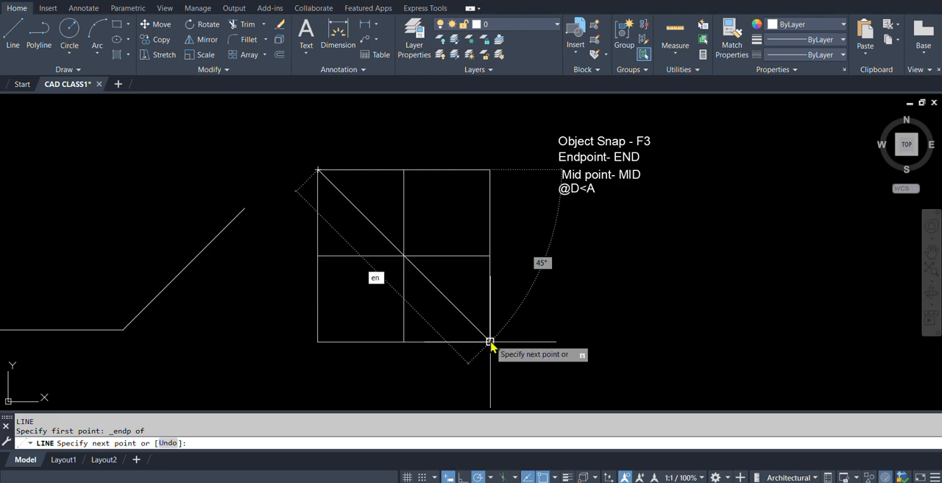
type("d")
key("Return")
left_click(489, 341)
key("Return")
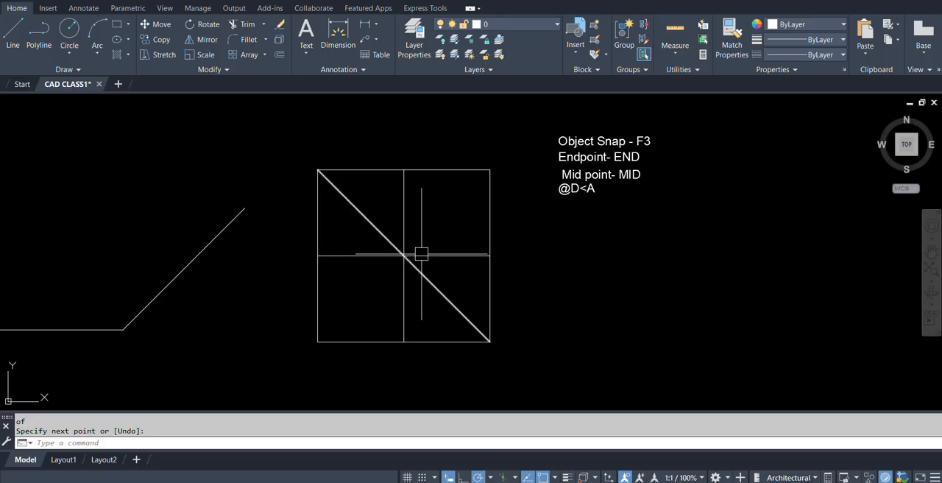
Examine the Intersection entry in the object snap list and the crossing point at the square's centre.
right_click(558, 333, "shift")
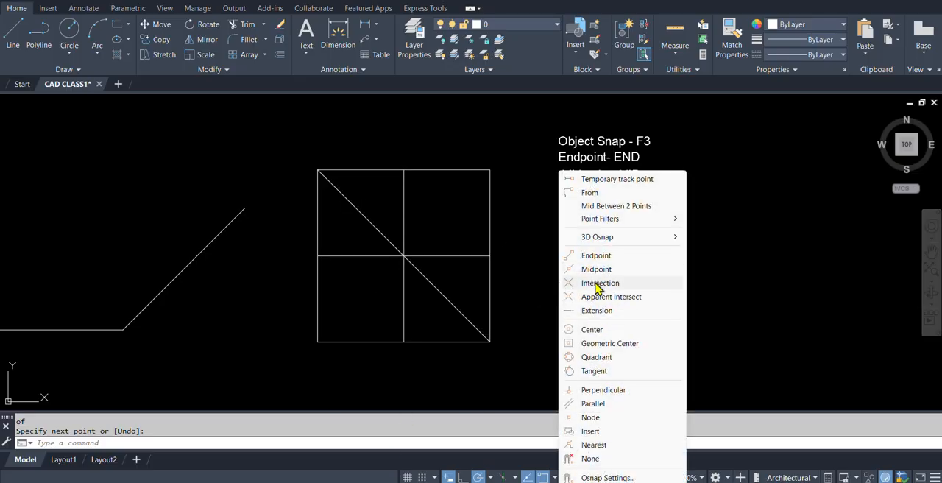
left_click(440, 240)
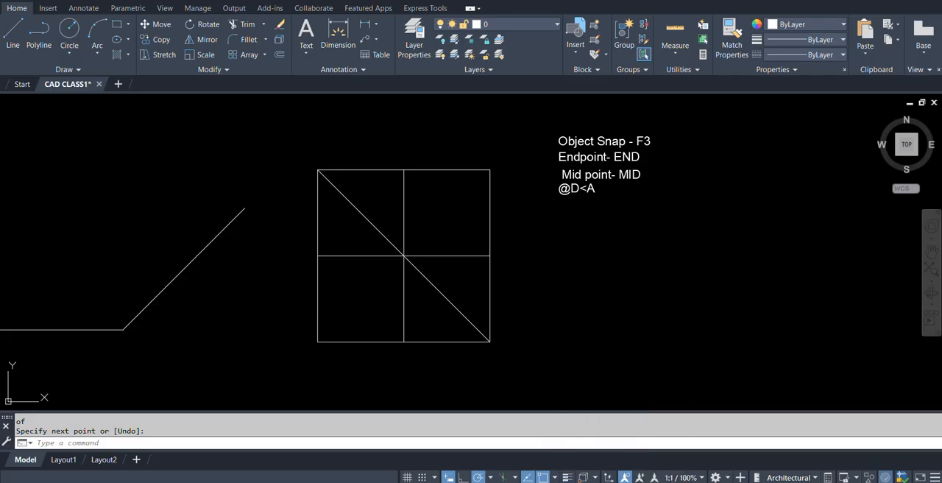
left_click(415, 240)
key("Escape")
scroll(446, 298, "up", 6)
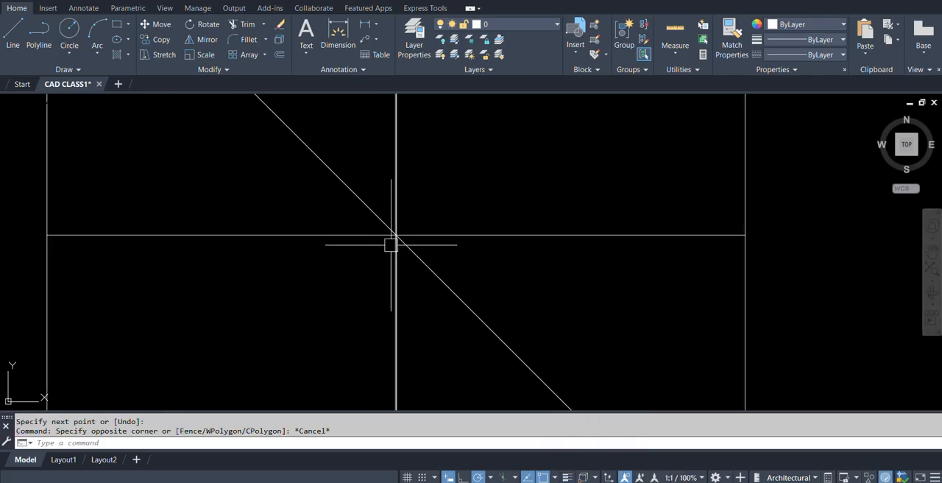
scroll(407, 254, "down", 4)
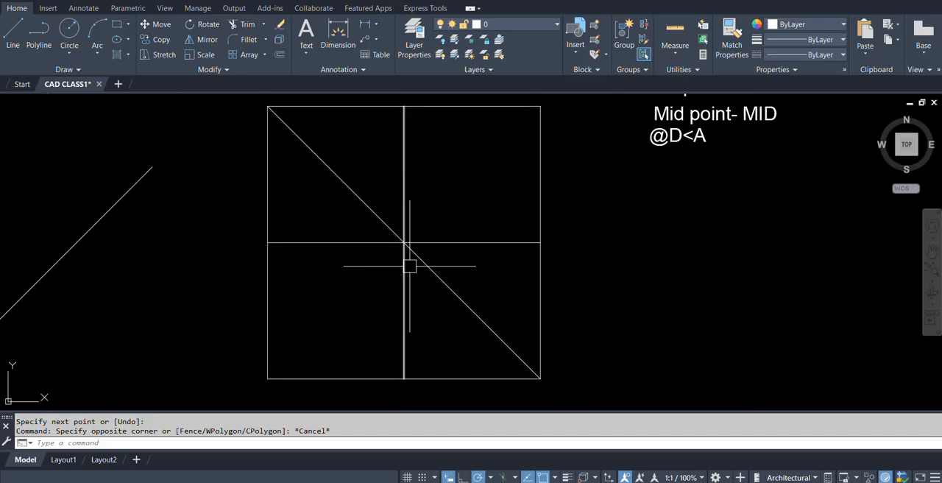
Draw a line from the square's centre using the INT snap to its upper-right corner using the END snap.
type("L")
key("Return")
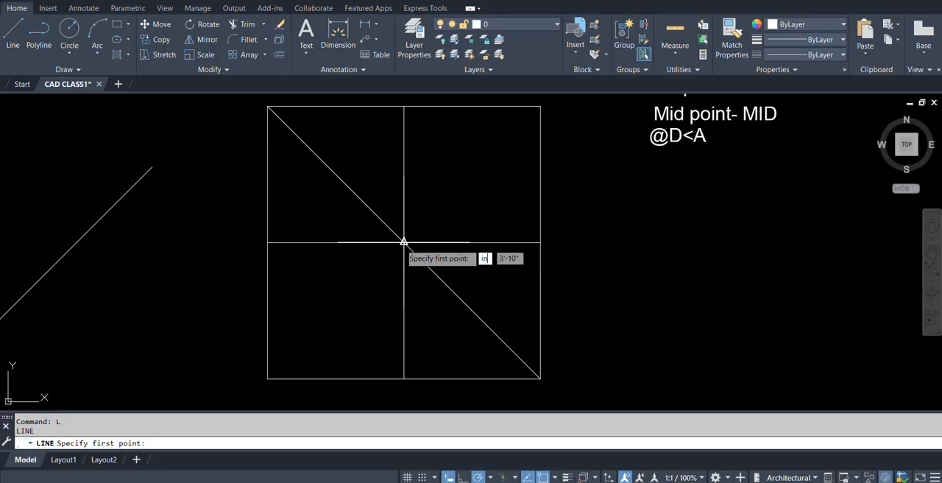
type("int")
key("Return")
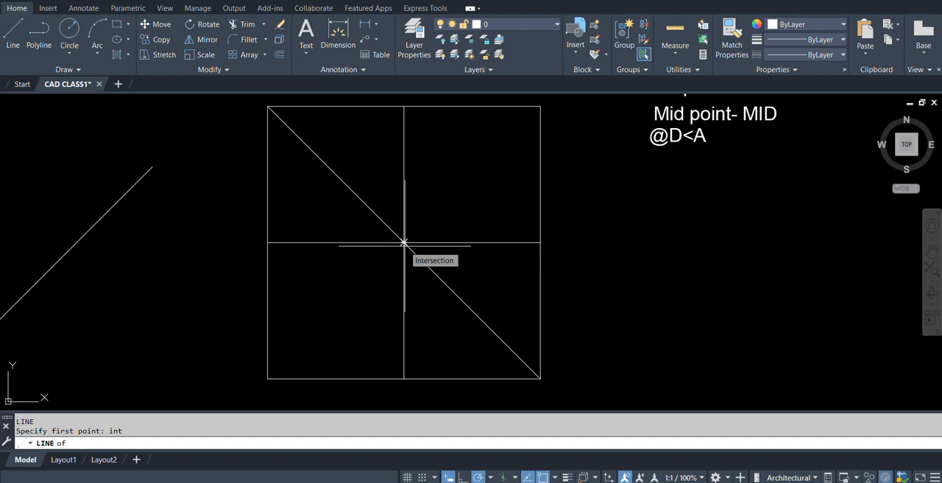
left_click(404, 242)
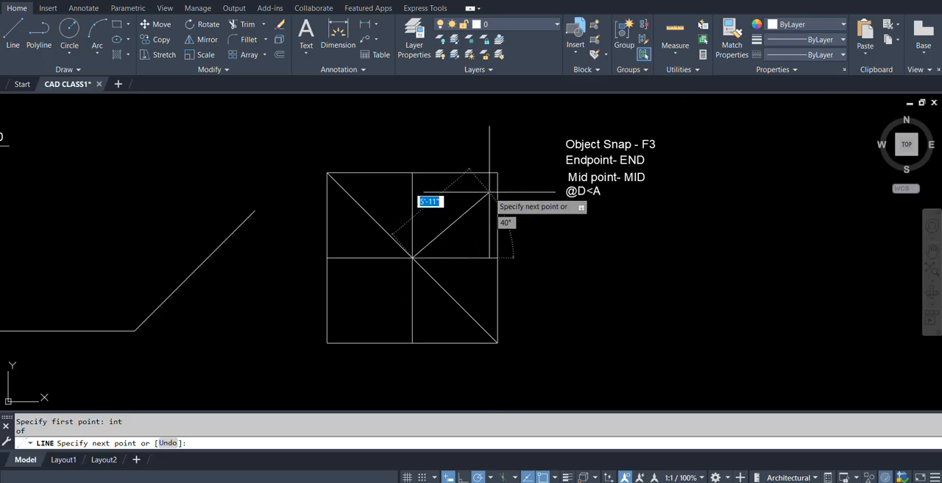
scroll(493, 195, "up", 2)
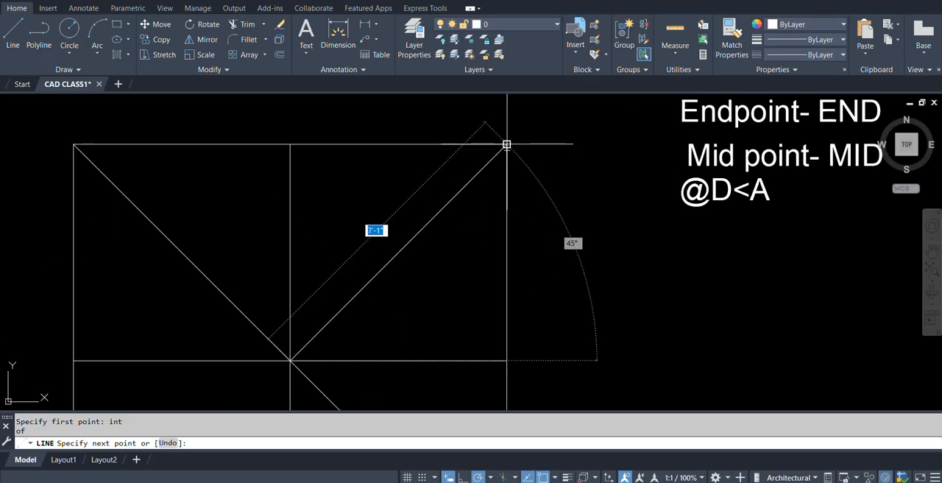
type("end")
key("Return")
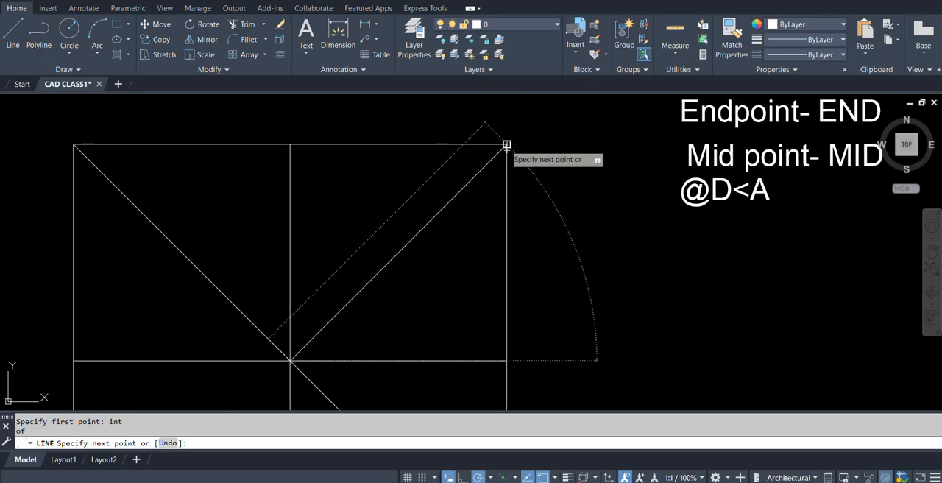
left_click(506, 144)
key("Return")
Check the Apparent Intersect snap in the list and draw a line about 3' long from the left side's midpoint, stopping short of the diagonal.
scroll(507, 206, "down", 6)
middle_click_drag(458, 225, 425, 289)
right_click(443, 292, "shift")
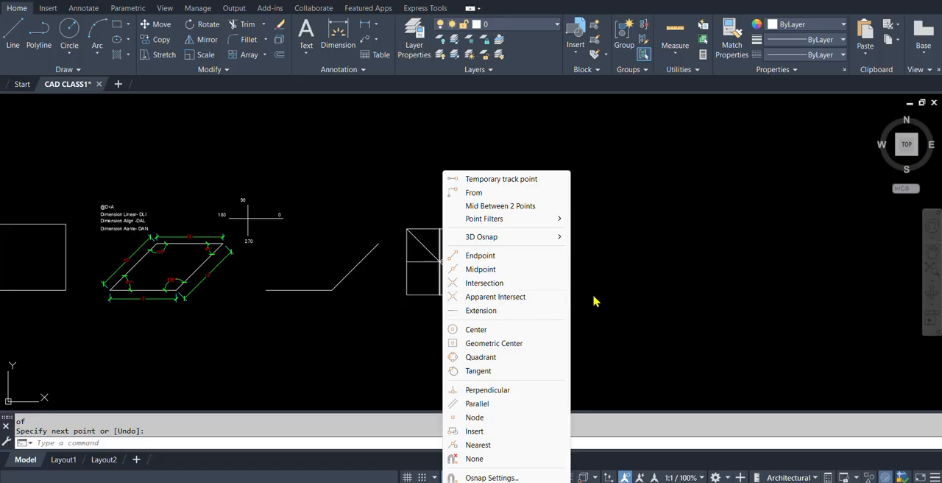
left_click(511, 298)
scroll(442, 265, "up", 5)
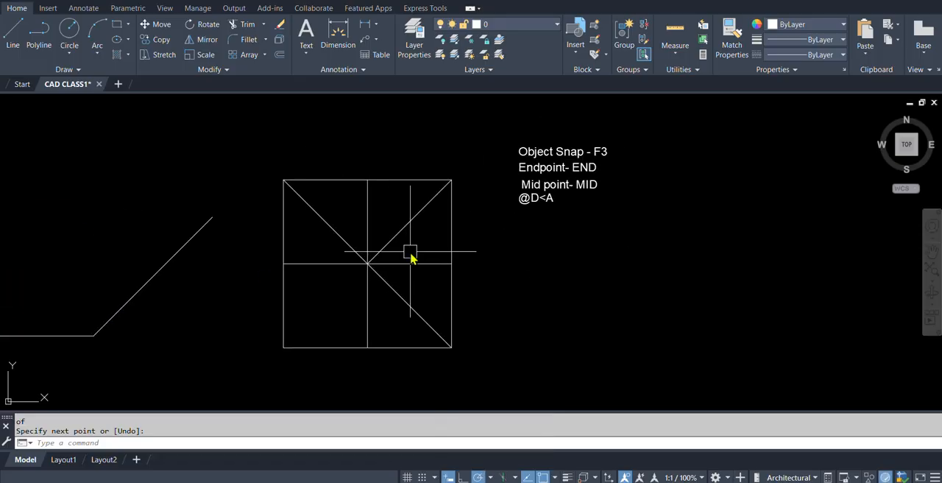
key("Escape")
type("L")
key("Return")
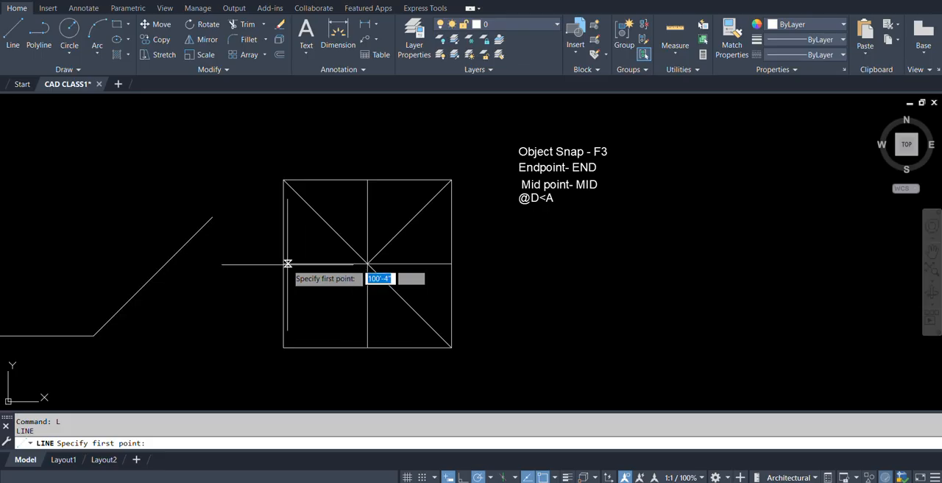
left_click(283, 263)
scroll(316, 243, "up", 4)
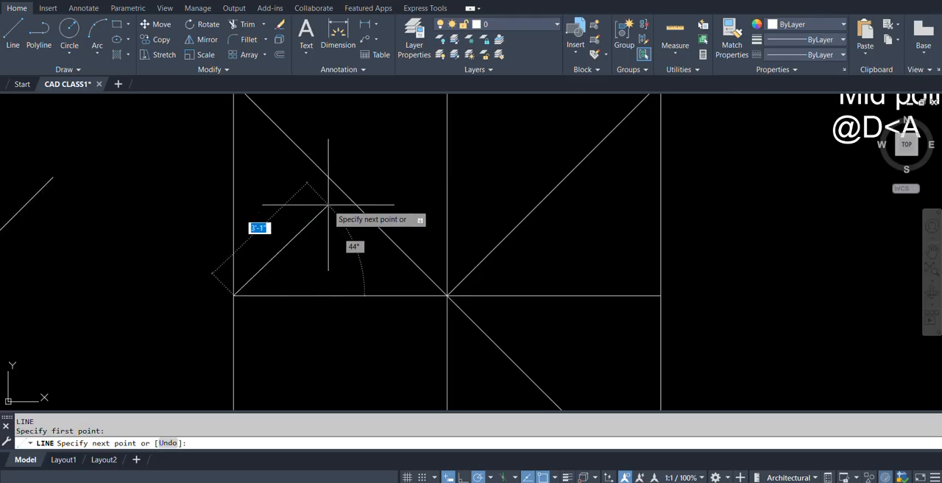
left_click(332, 212)
key("Return")
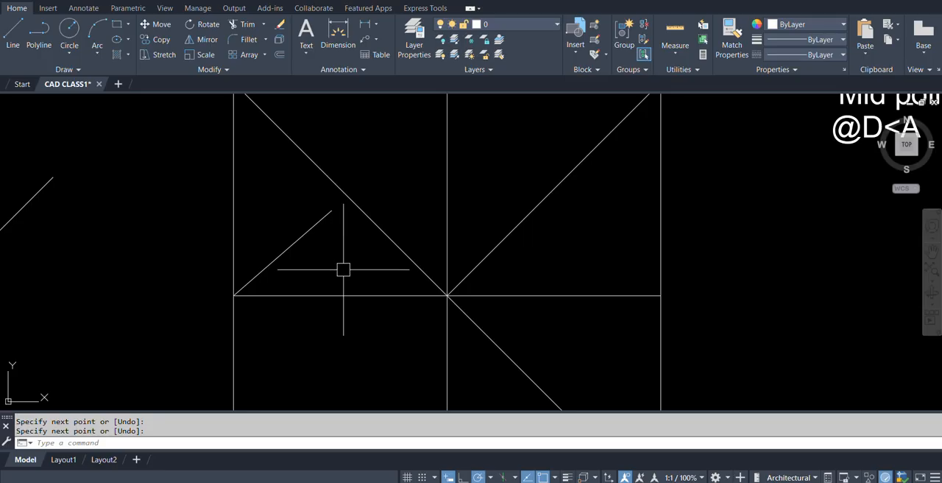
type("i")
key("Return")
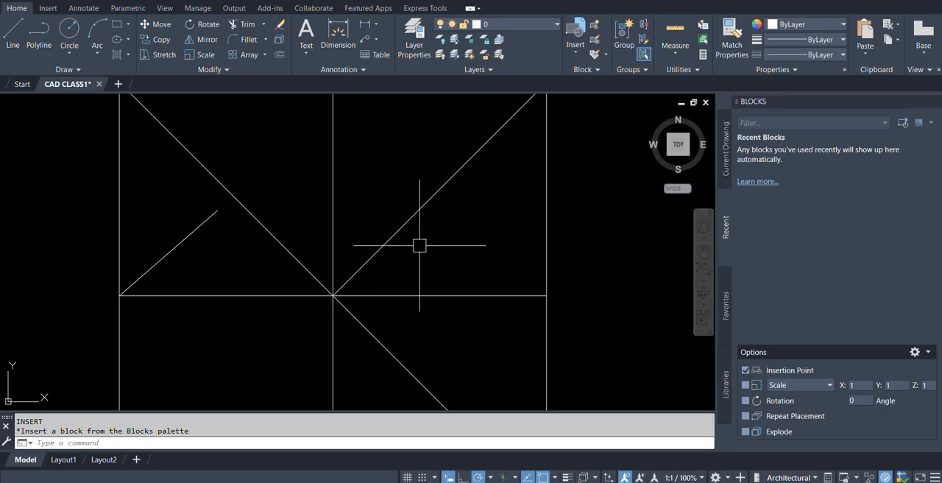
middle_click_drag(406, 253, 474, 257)
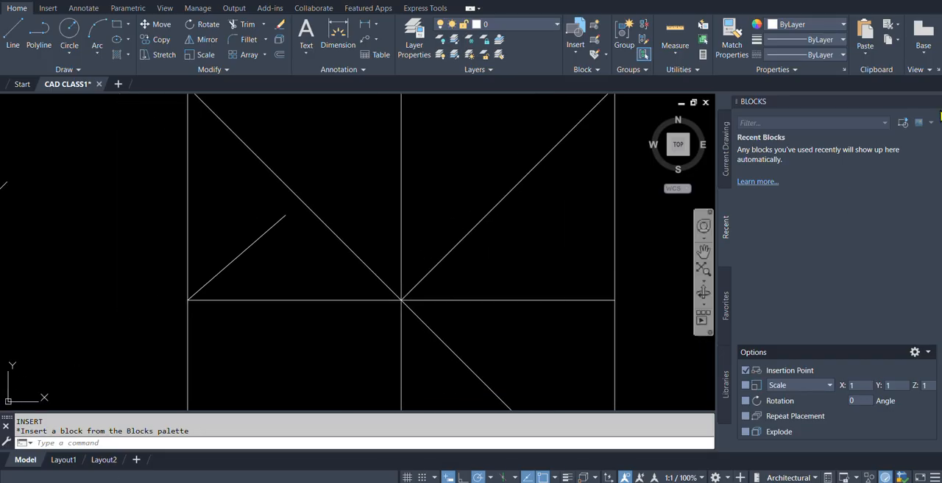
left_click(936, 101)
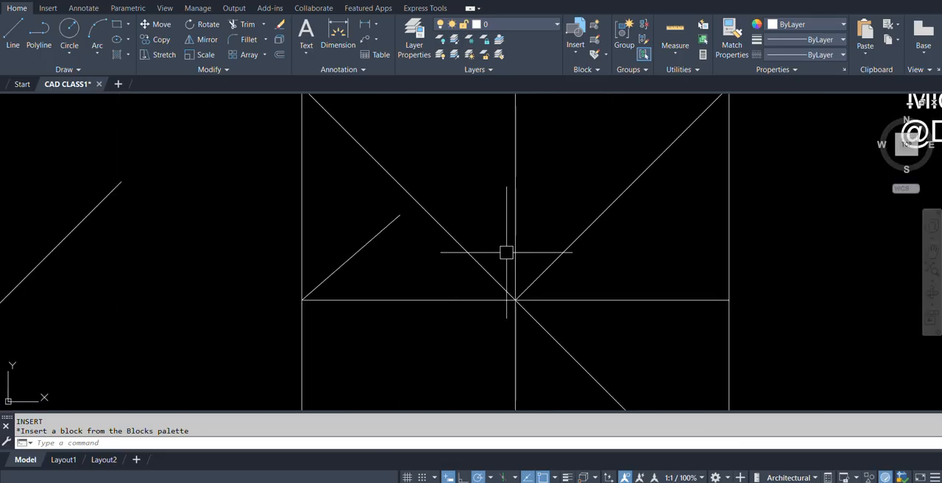
Try to start a line at the short line's free end using the apparent intersection (APP) and Extension snaps.
scroll(479, 268, "down", 4)
type("L")
key("Return")
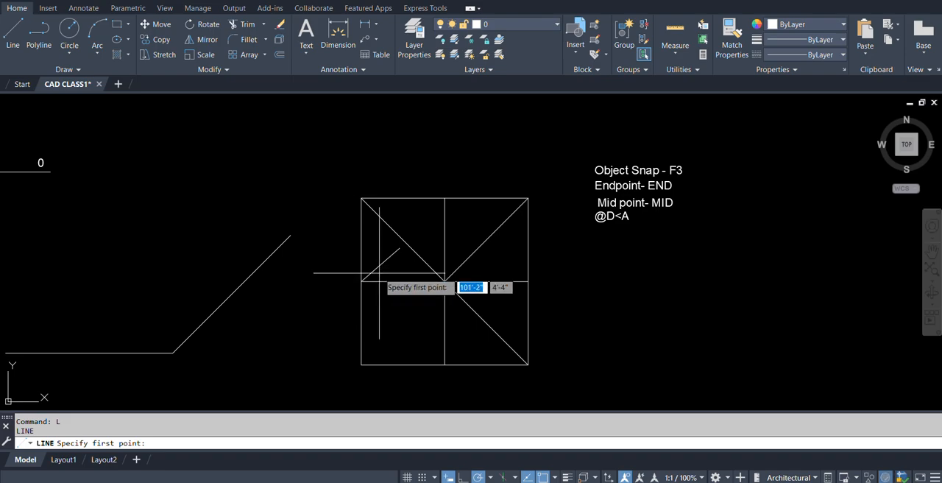
type("ap")
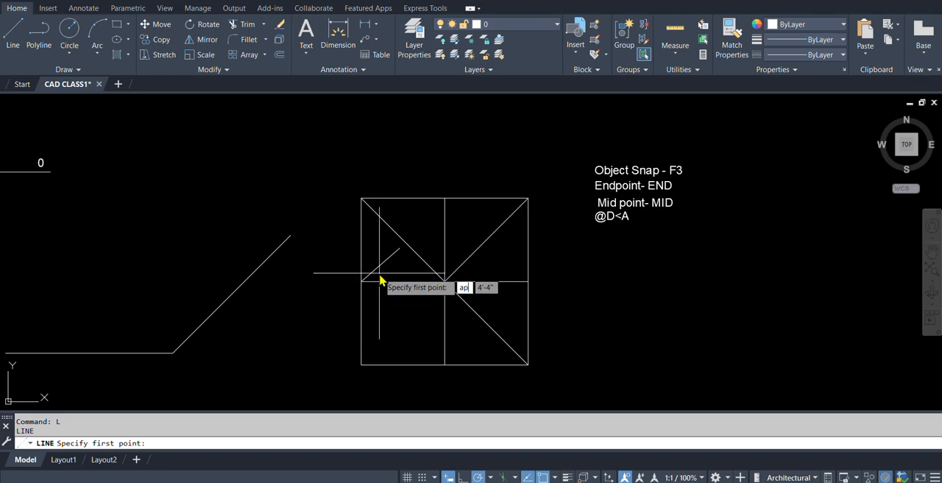
type("p")
key("Return")
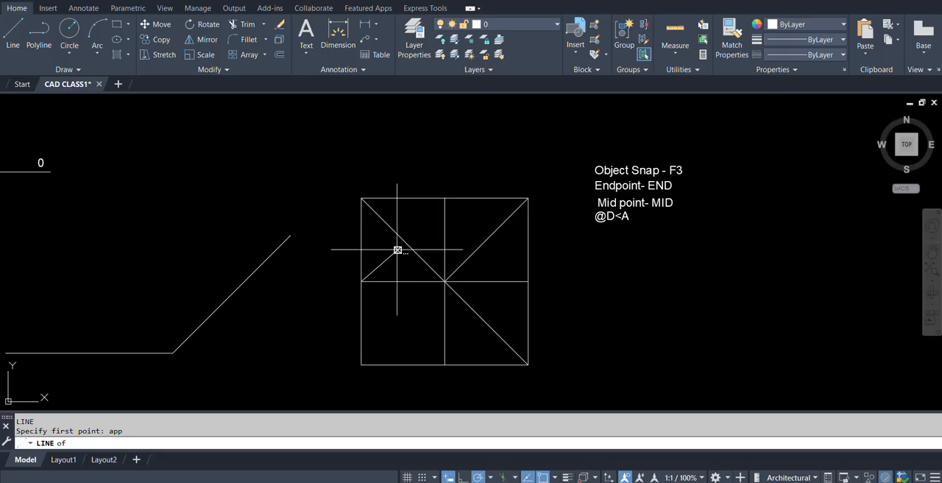
scroll(398, 249, "up", 2)
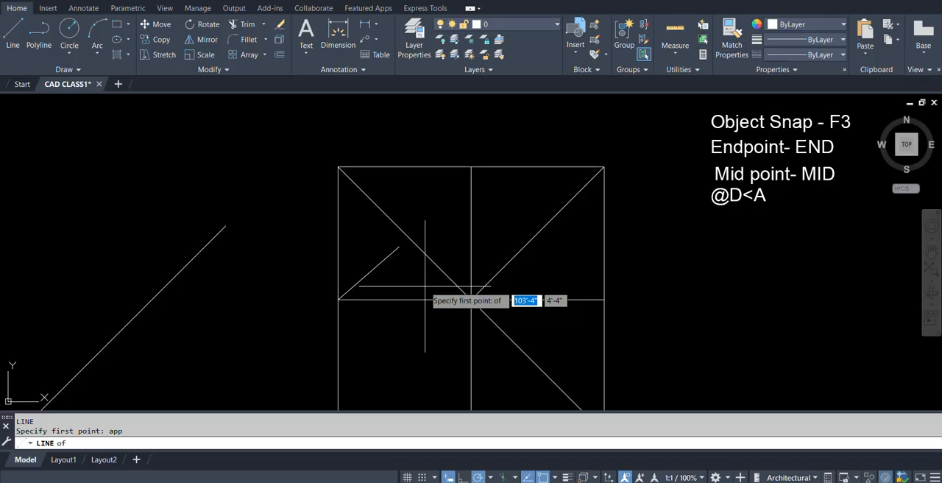
right_click(437, 290, "shift")
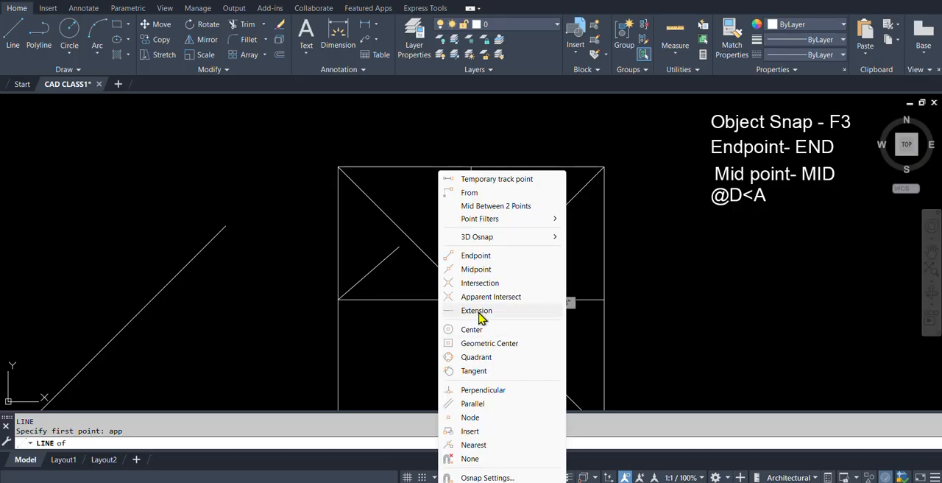
left_click(477, 310)
left_click(400, 246)
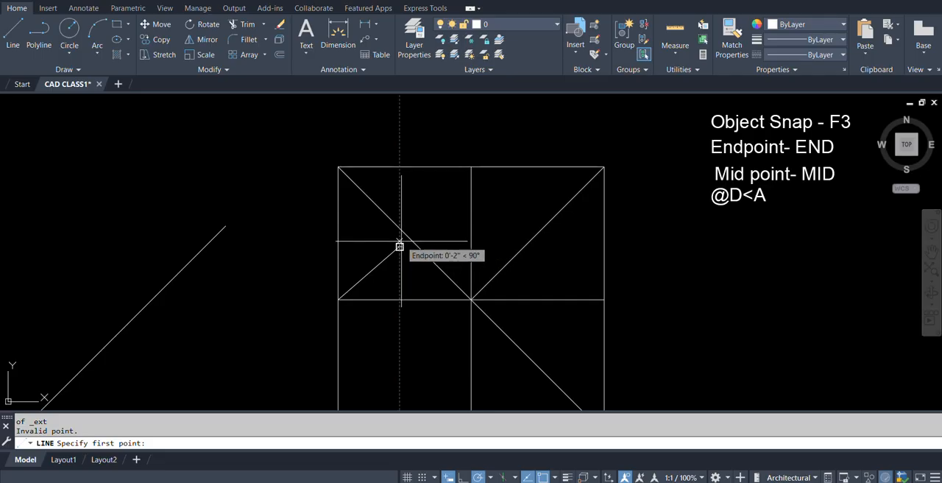
scroll(410, 238, "up", 3)
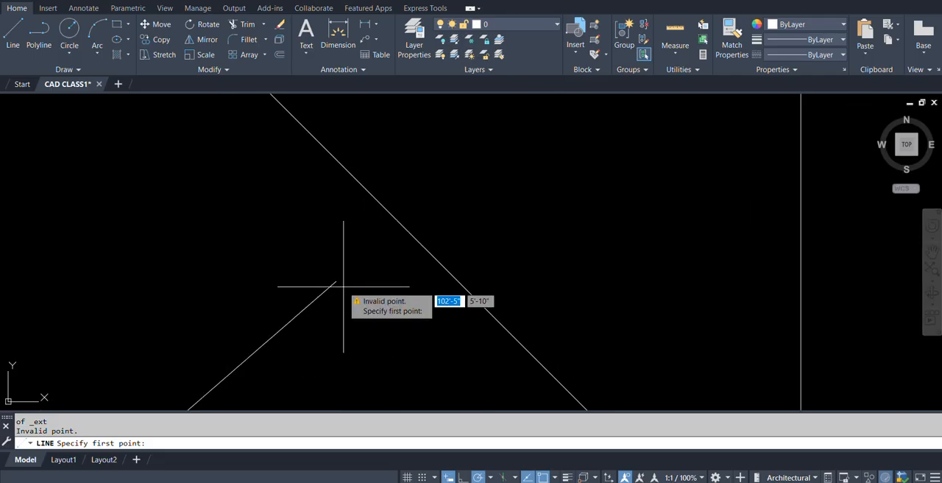
scroll(400, 216, "down", 4)
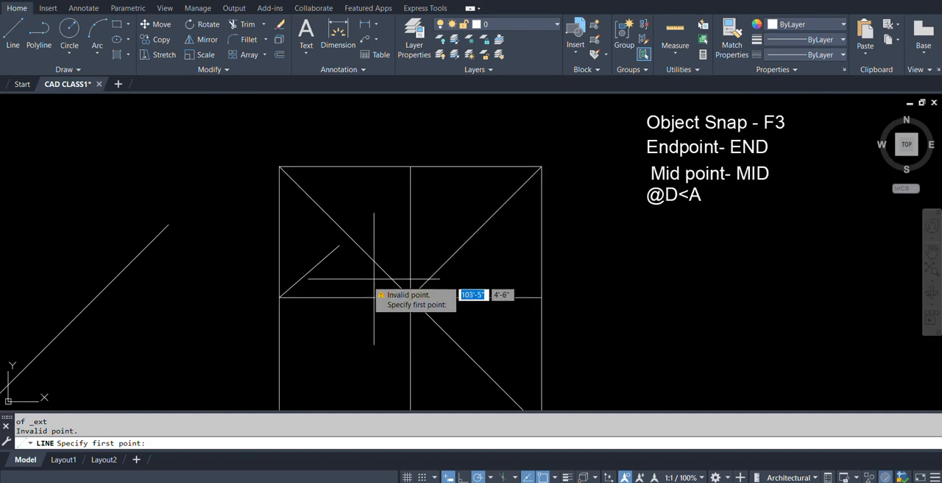
key("Escape")
Draw a vertical line about 4'-5" long with Ortho on, upward from the horizontal midline in the square's upper-right quadrant, stopping short of the top side.
type("l")
key("Return")
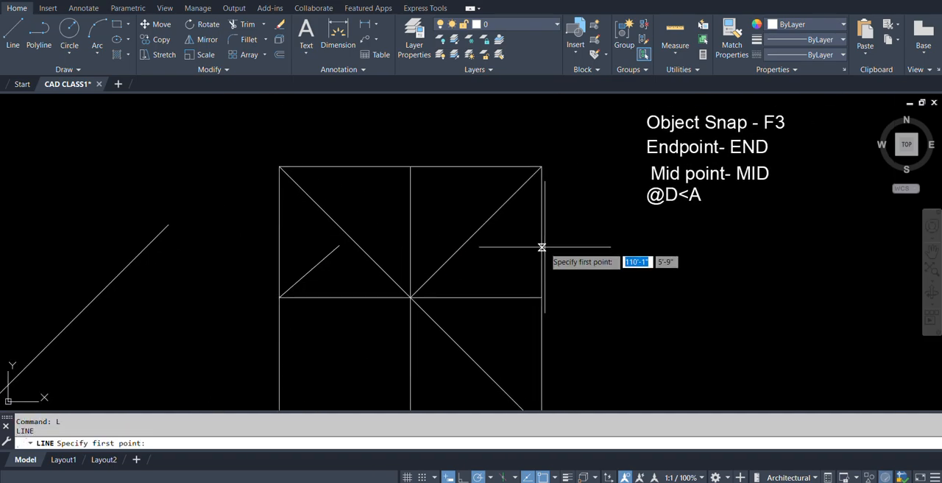
left_click(483, 297)
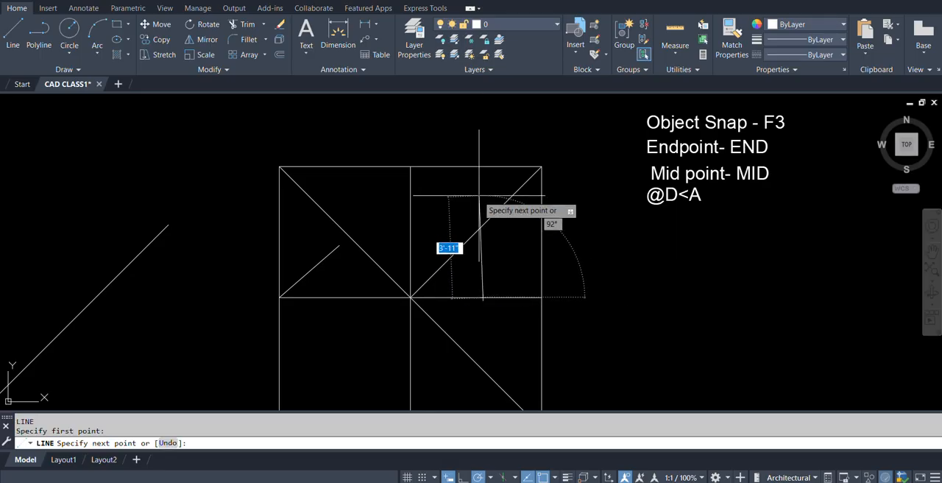
key("F8")
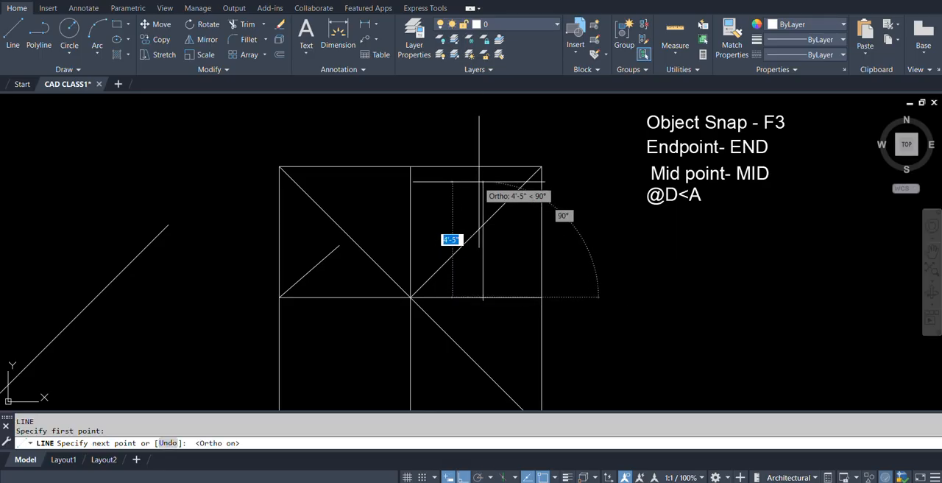
key("Return")
scroll(509, 149, "up", 4)
middle_click_drag(451, 268, 435, 314)
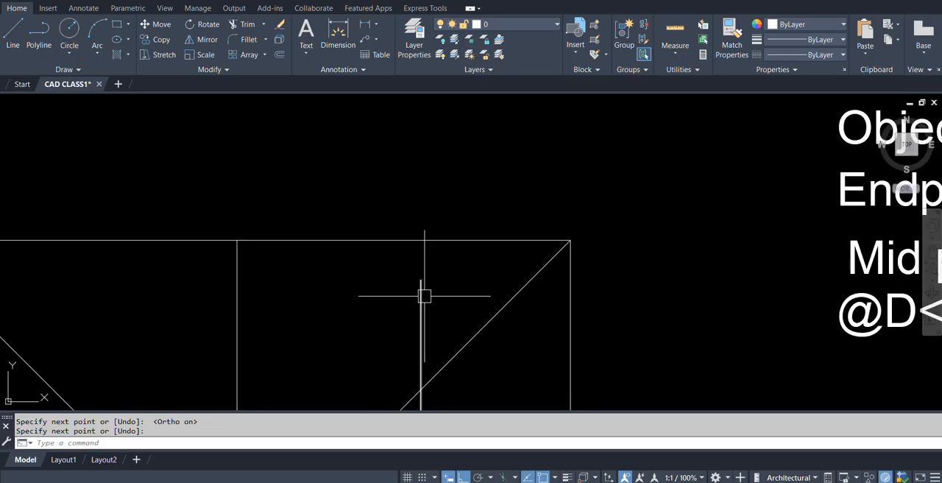
Try to start a line above the short vertical line's free end using the Extension snap.
type("l")
key("Return")
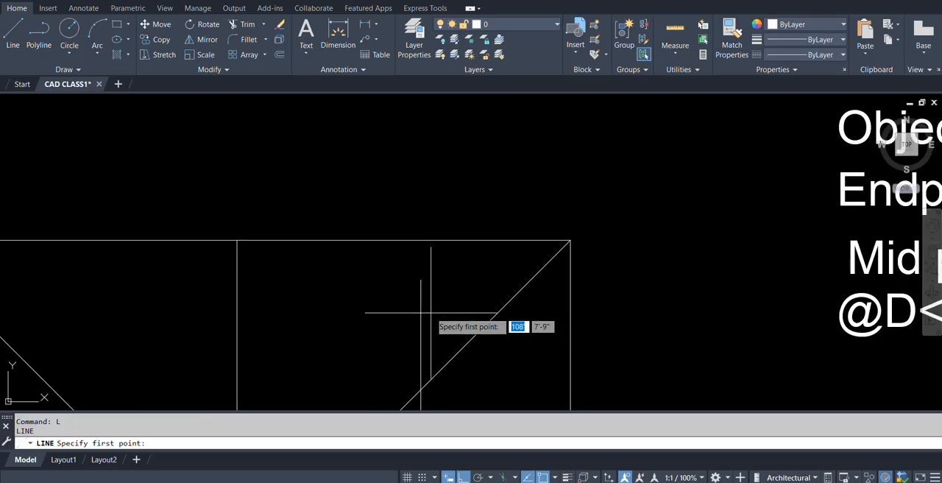
right_click(429, 234, "shift")
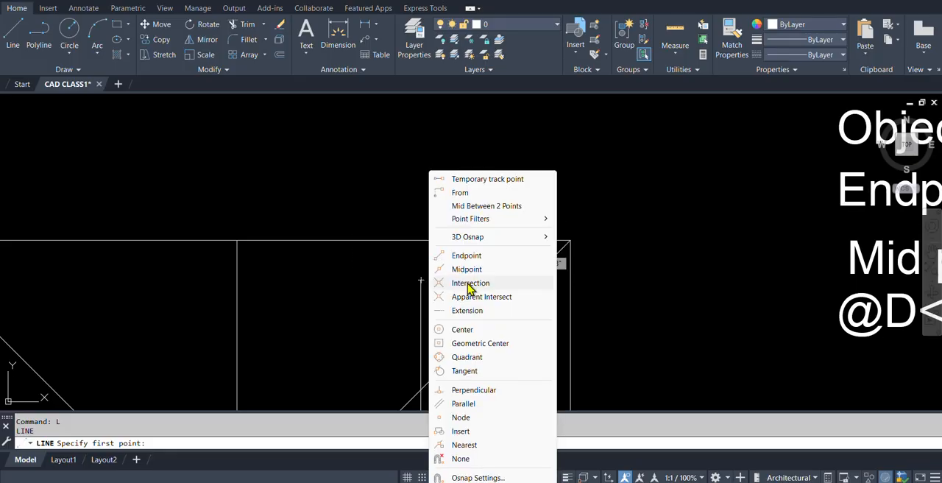
left_click(468, 310)
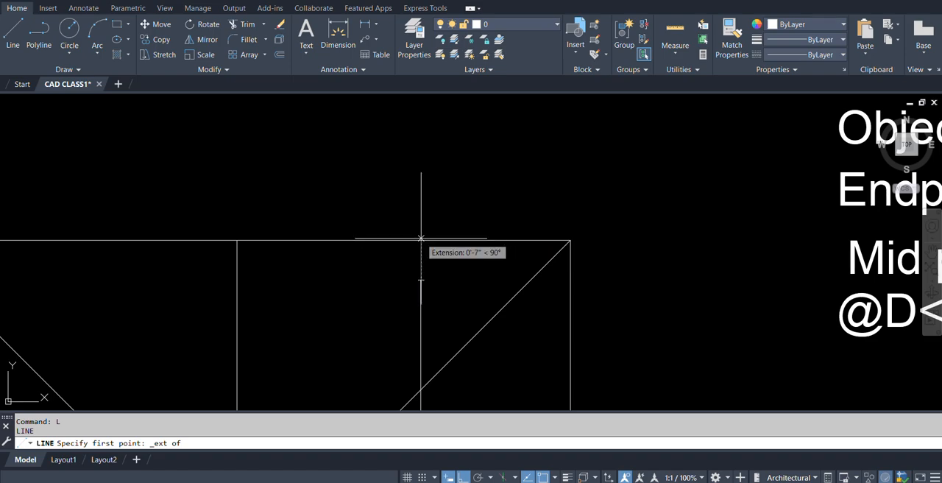
left_click(421, 238)
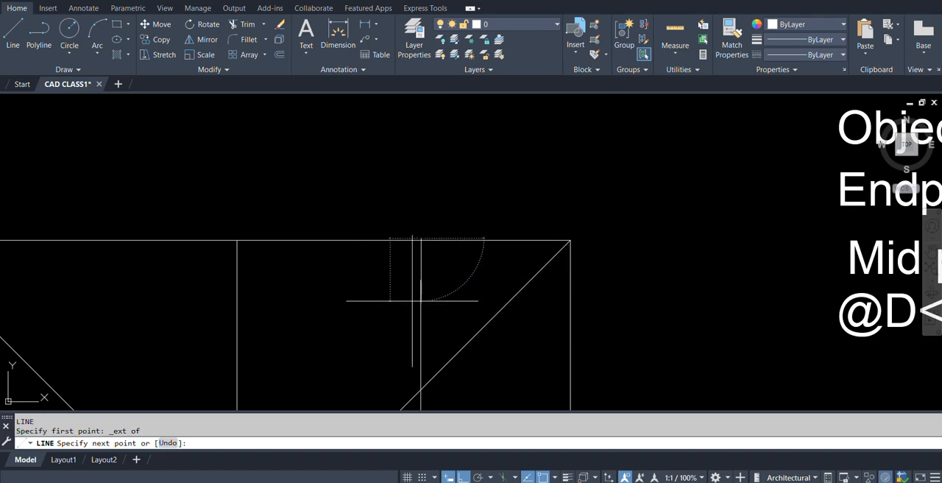
key("Escape")
right_click(435, 295, "shift")
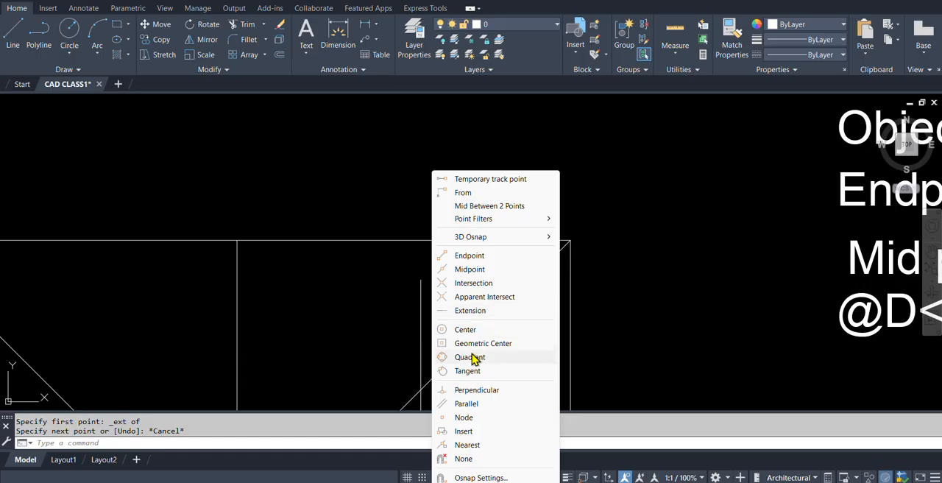
key("Escape")
Draw a circle of radius 12 near the centre of the square's lower-left quadrant.
scroll(398, 273, "down", 3)
scroll(388, 269, "up", 2)
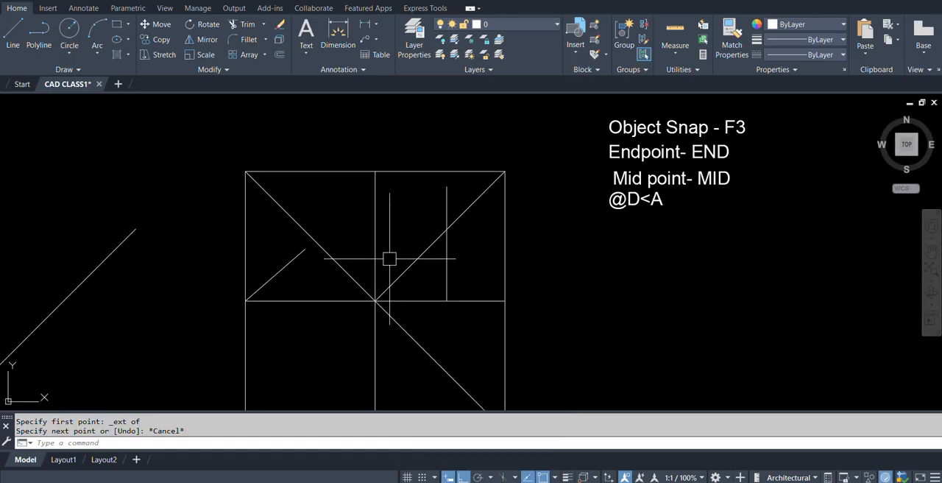
mouse_move(289, 373)
middle_mouse_down()
mouse_move(305, 291)
mouse_move(294, 317)
mouse_move(262, 316)
mouse_move(396, 299)
middle_mouse_up()
scroll(305, 292, "up", 2)
scroll(264, 317, "down", 4)
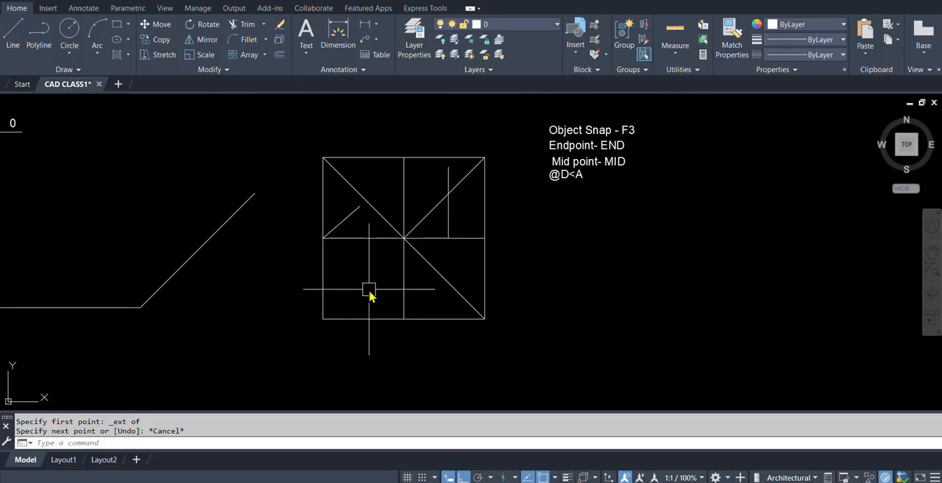
type("c")
key("Return")
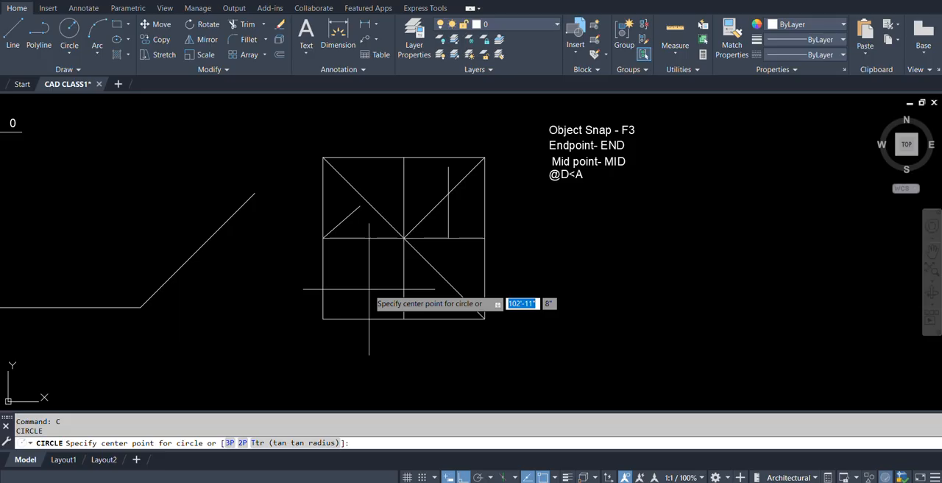
scroll(369, 289, "up", 4)
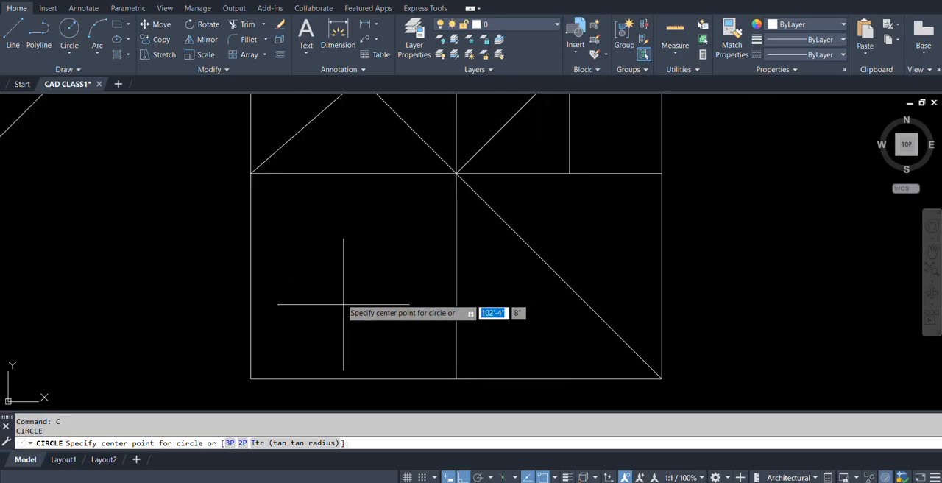
left_click(350, 276)
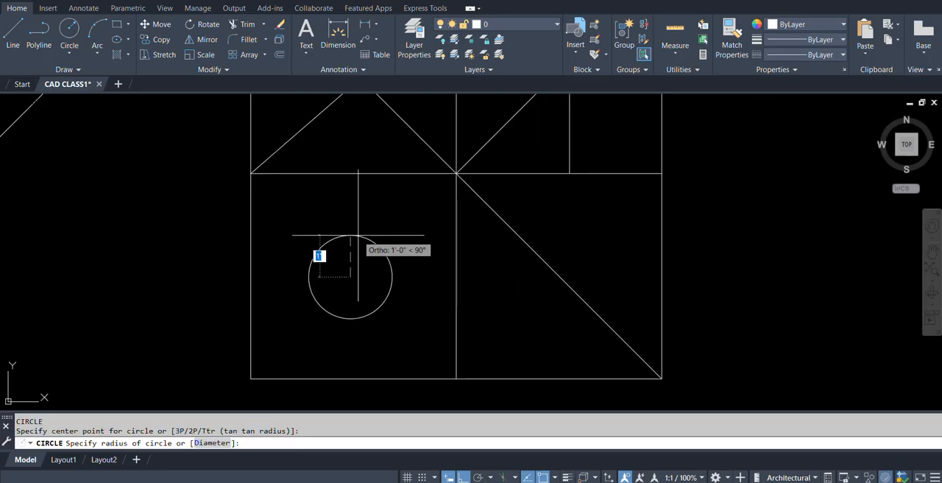
scroll(356, 246, "down", 4)
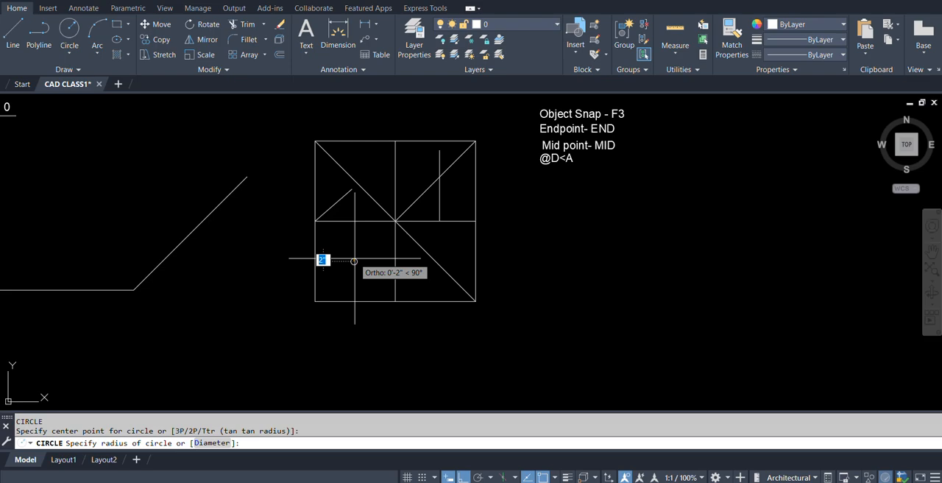
scroll(372, 248, "up", 4)
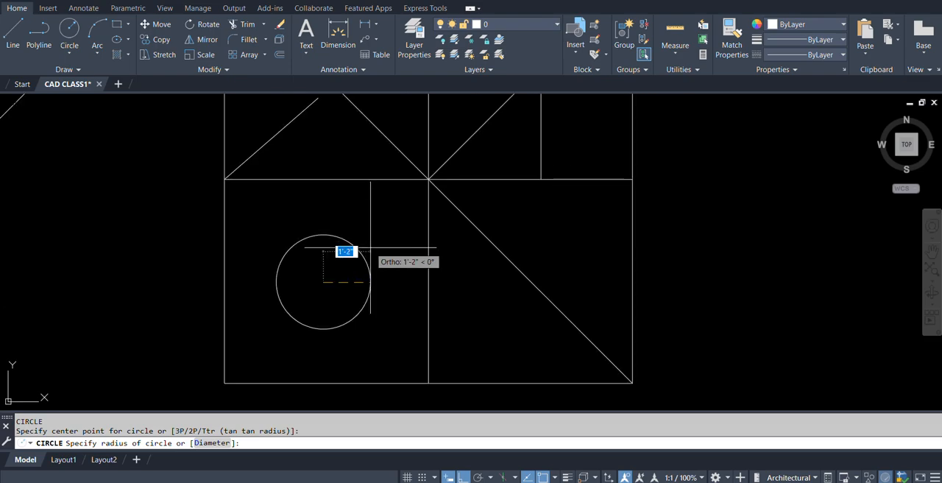
type("12")
key("Return")
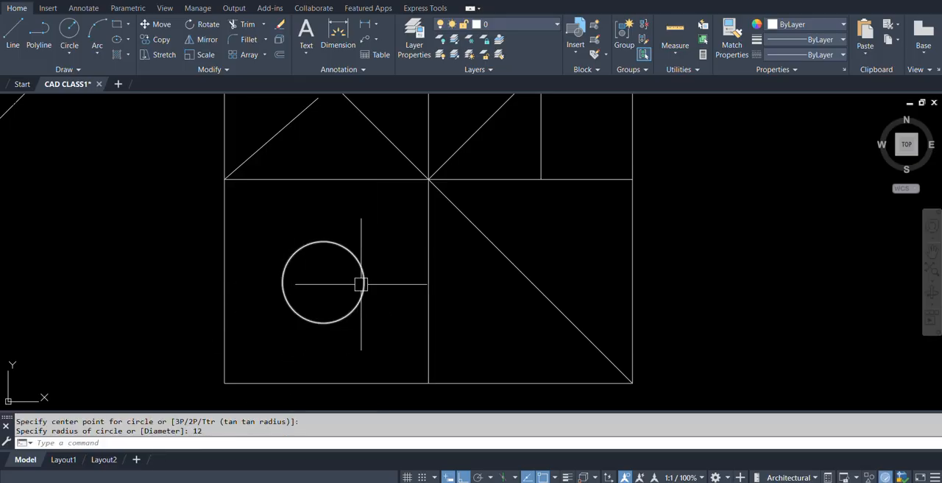
Copy the circle into the lower-right quadrant, using the square's lower-left corner as base point and the bottom side's midpoint as destination.
scroll(343, 289, "down", 4)
scroll(339, 284, "up", 4)
middle_click_drag(363, 295, 369, 314)
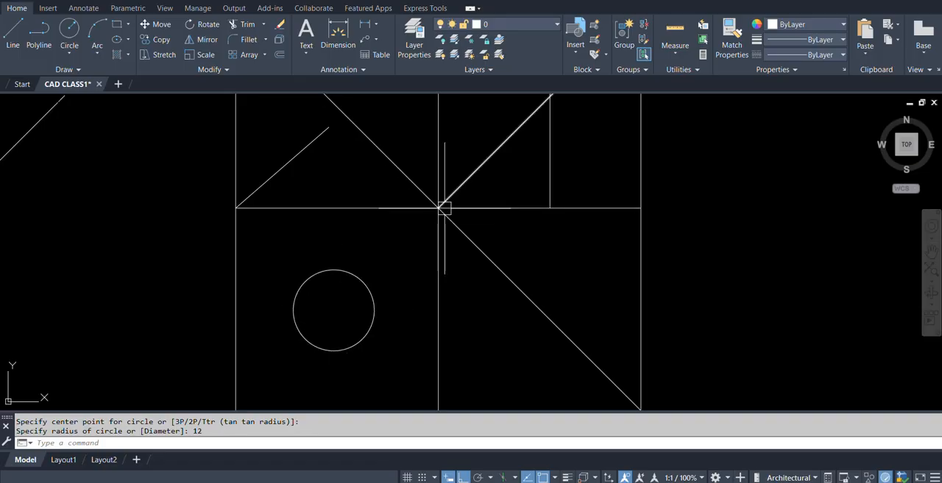
middle_click_drag(440, 299, 357, 263)
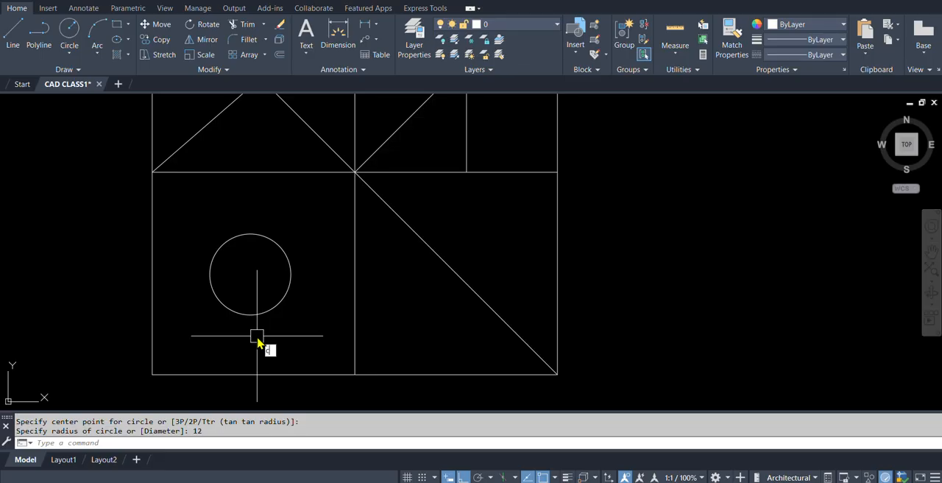
type("co")
key("Return")
left_click(268, 312)
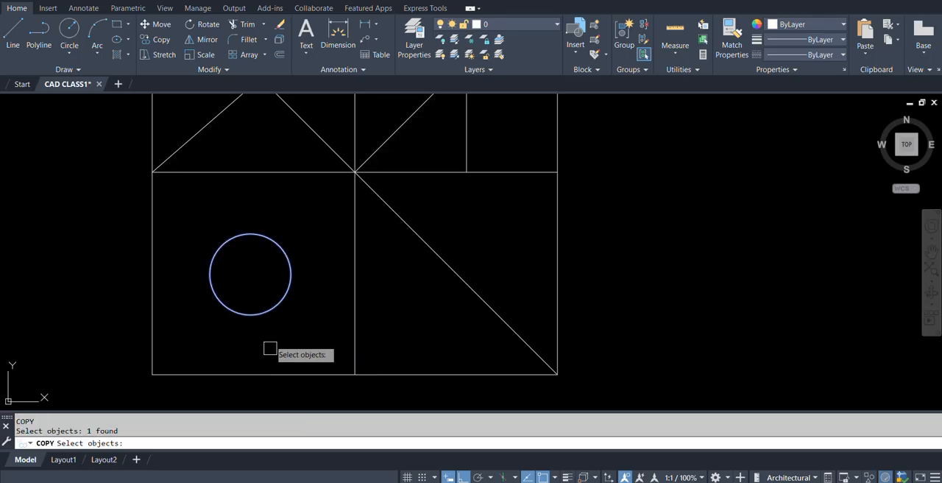
key("Return")
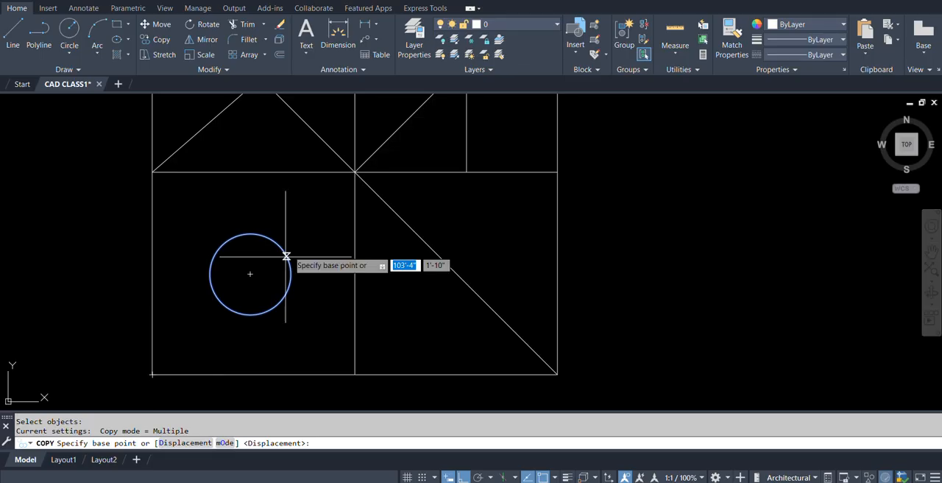
left_click(152, 374)
left_click(355, 374)
key("Return")
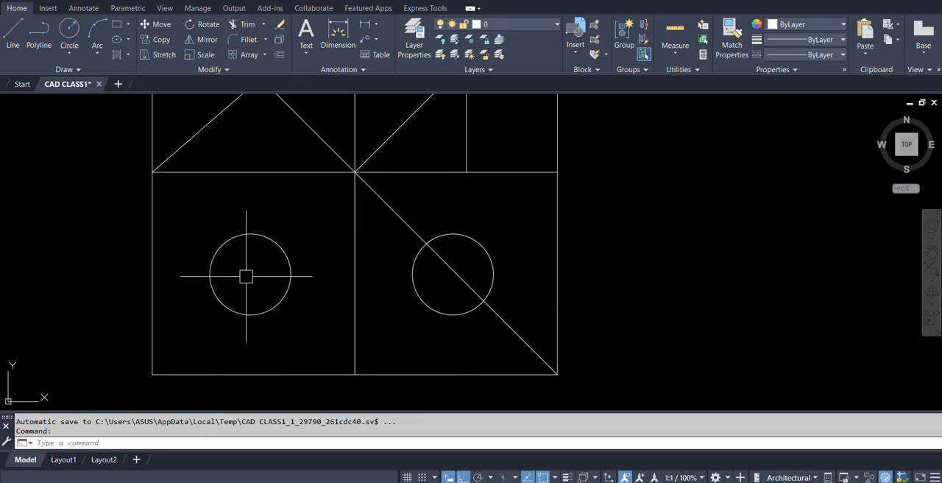
Draw a line from the left circle's centre, picked with the Center snap, to the right circle's centre.
scroll(334, 311, "down", 2)
scroll(322, 263, "up", 2)
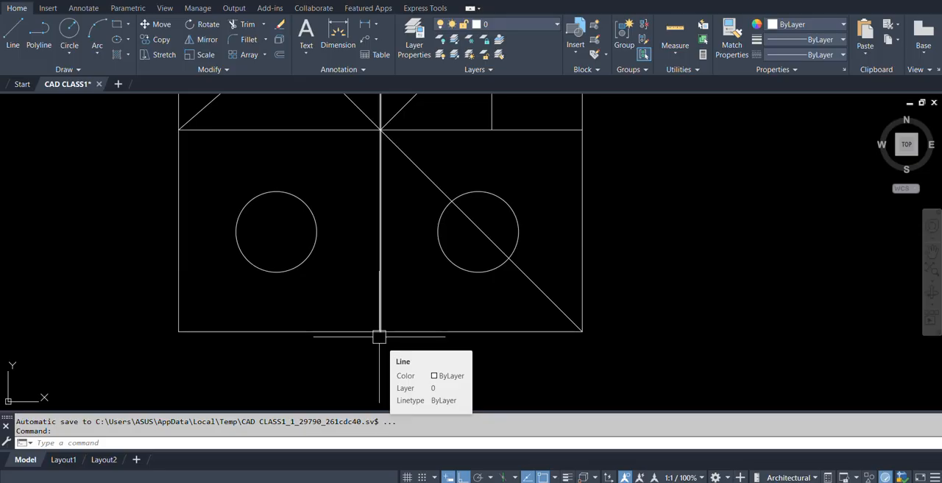
middle_click_drag(399, 319, 337, 353)
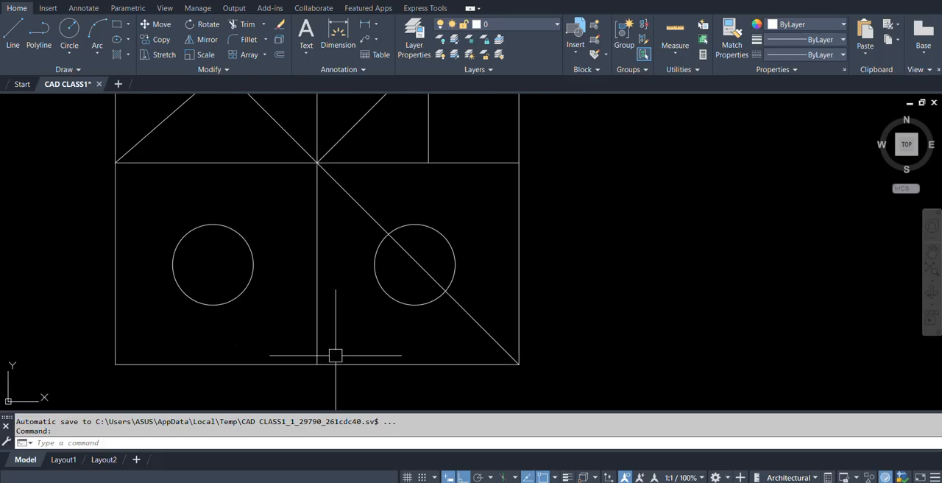
type("l")
key("Return")
right_click(240, 302, "shift")
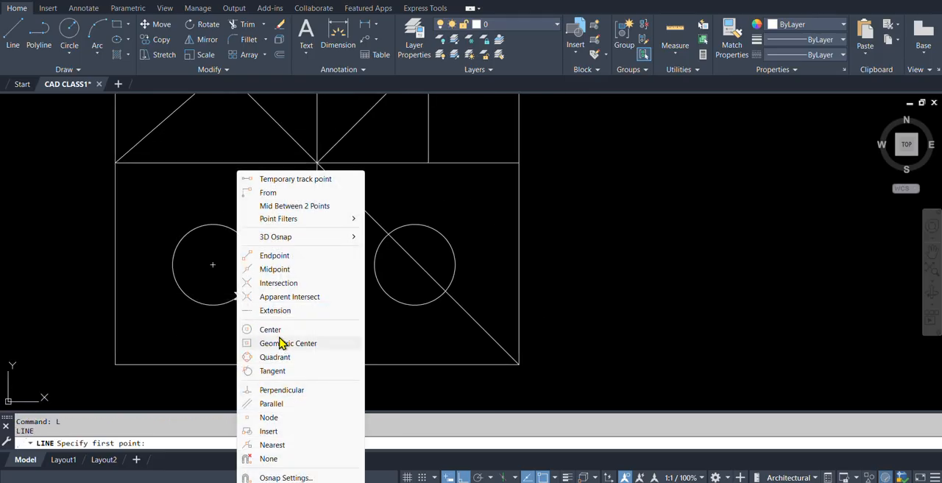
left_click(266, 329)
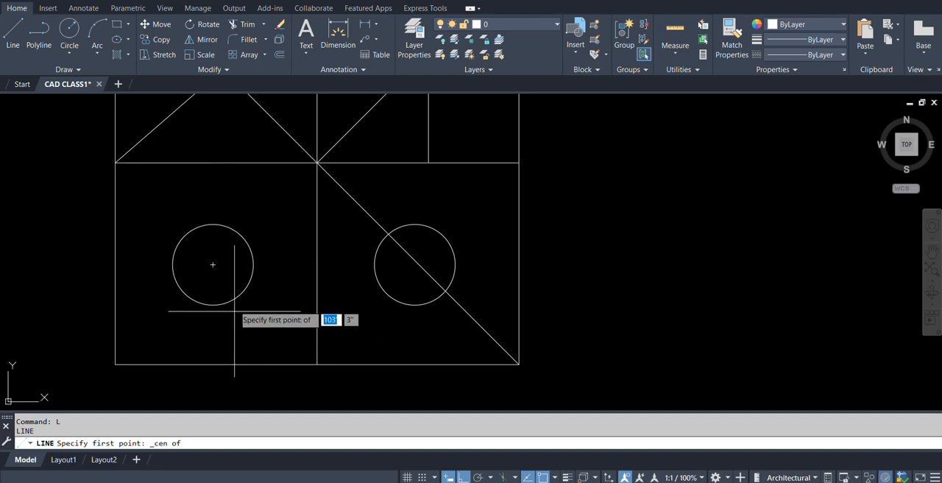
left_click(212, 264)
left_click(416, 264)
key("Return")
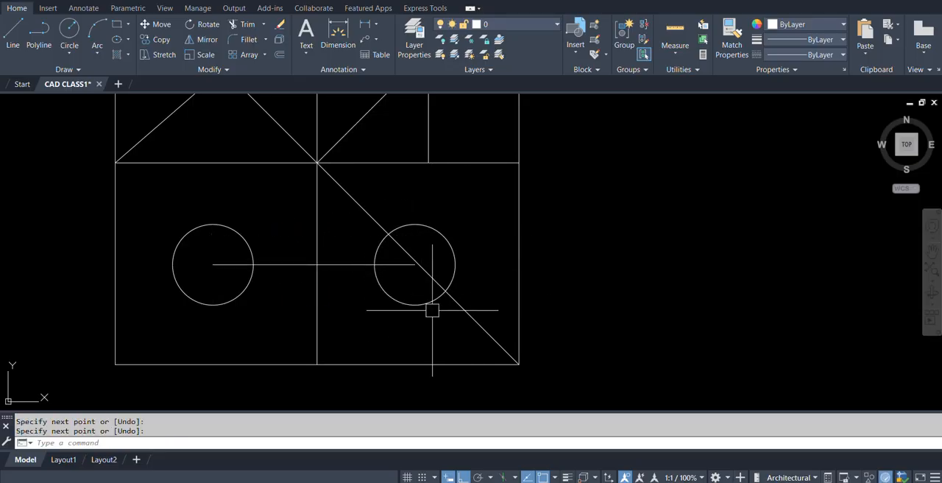
Check the Quadrant snap in the object snap list and draw a line between the top quadrant points of the two circles.
right_click(417, 267, "shift")
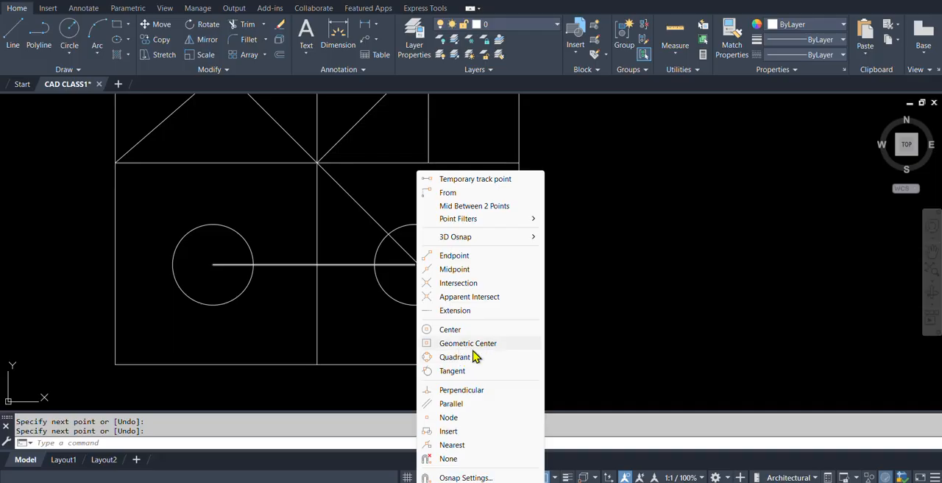
left_click(242, 223)
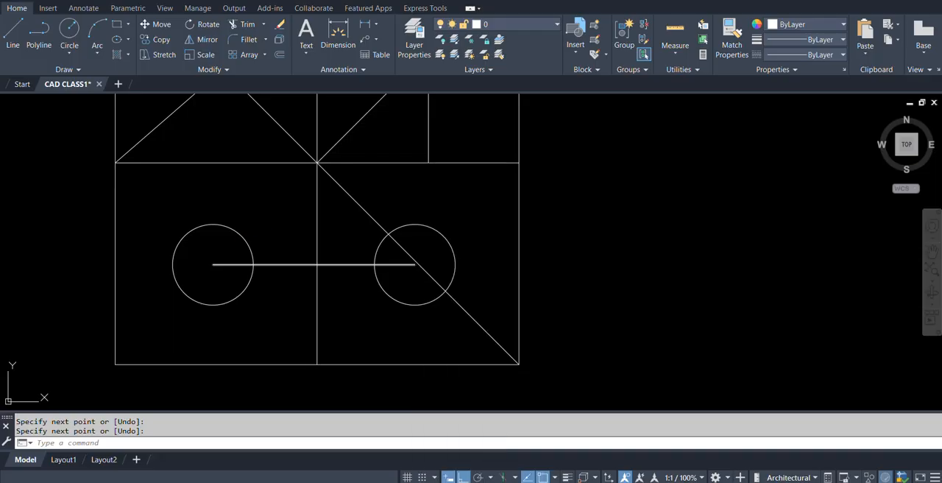
key("Escape")
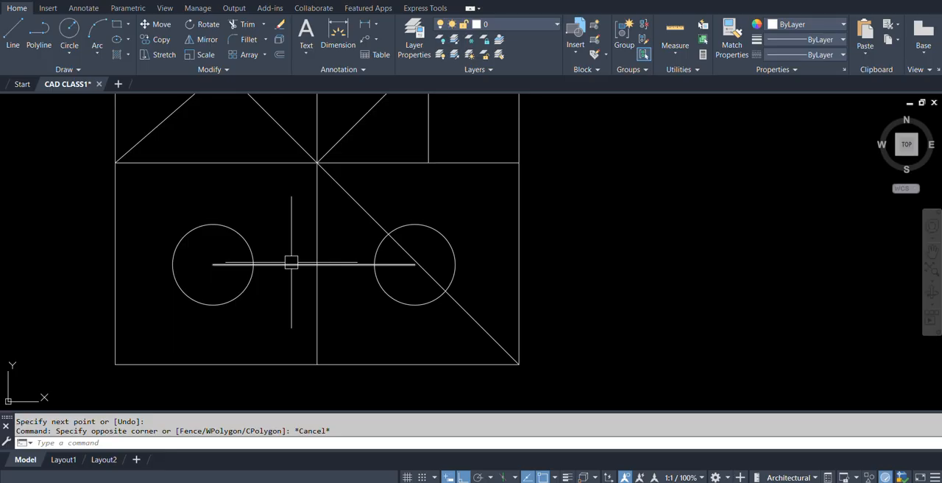
type("L")
key("Return")
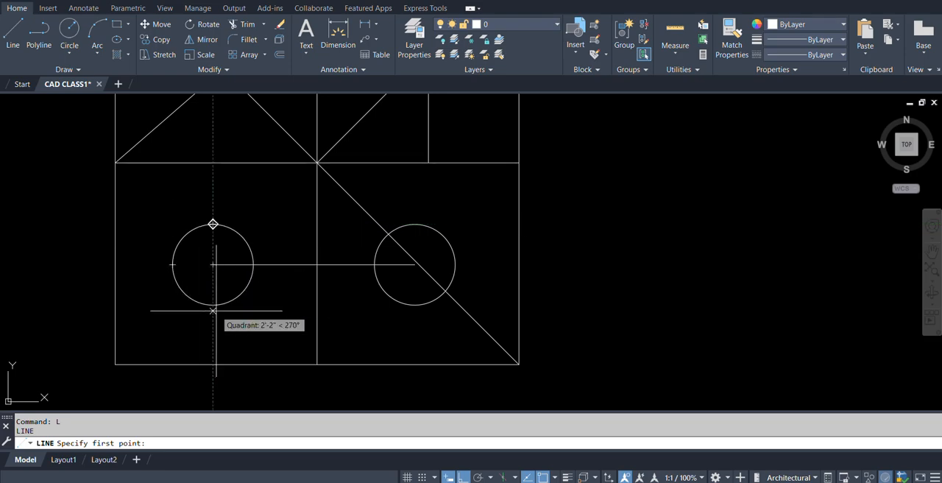
left_click(212, 224)
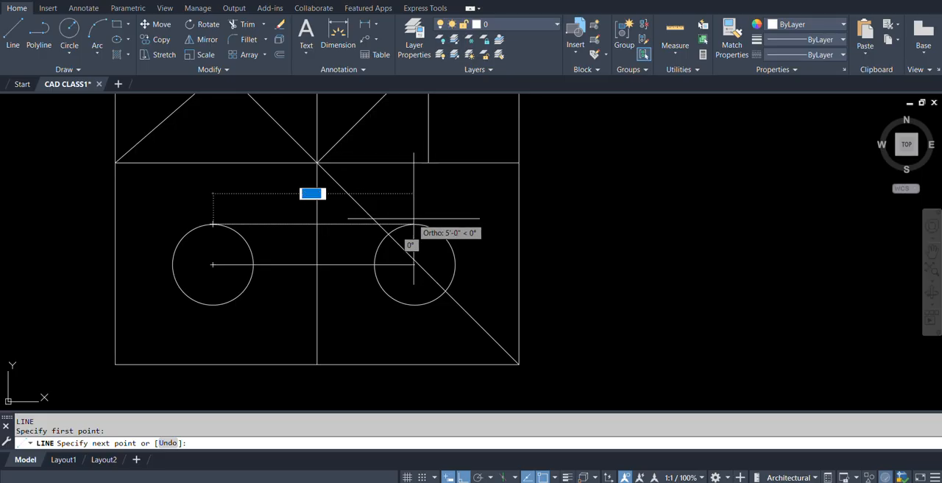
left_click(415, 224)
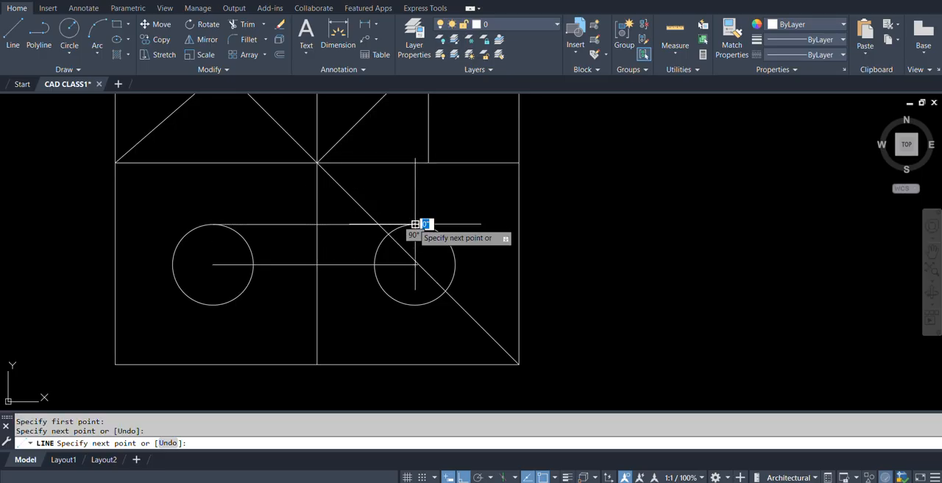
key("Return")
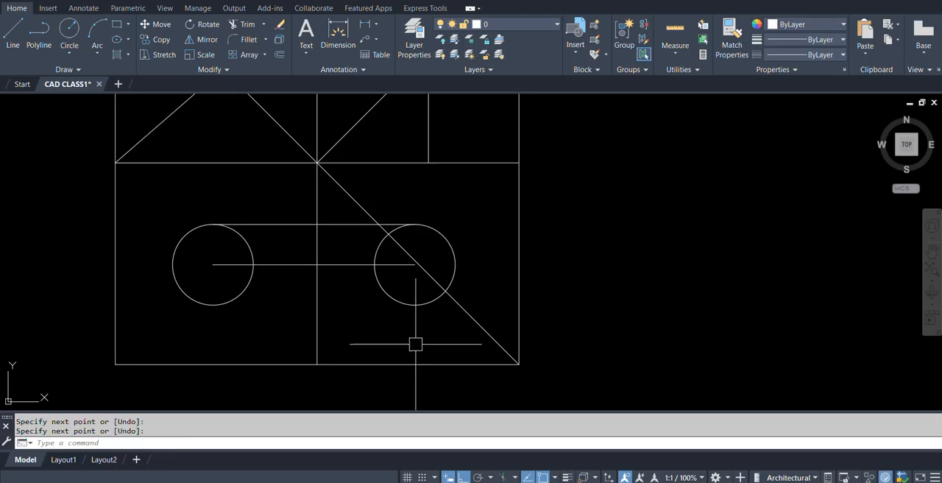
Draw a line from the midpoint of the square's bottom side to the lower edge of the left circle using the Tangent snap.
right_click(294, 290, "shift")
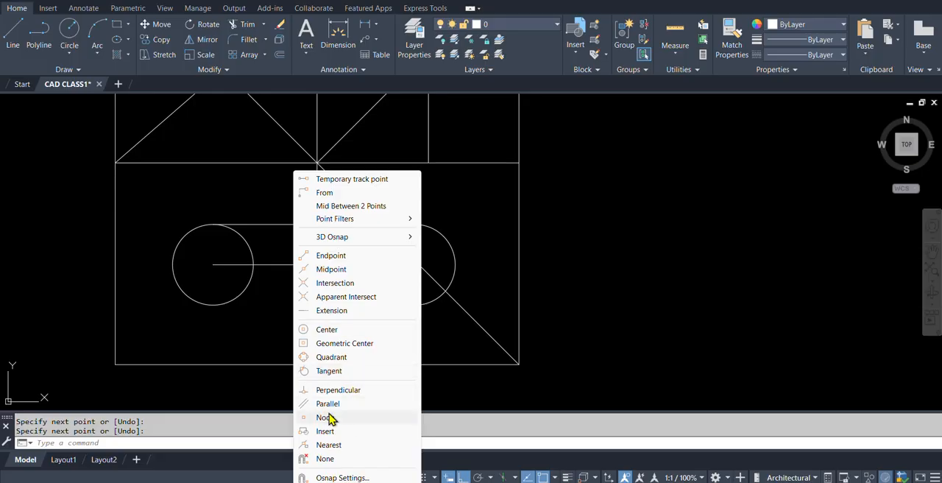
left_click(320, 375)
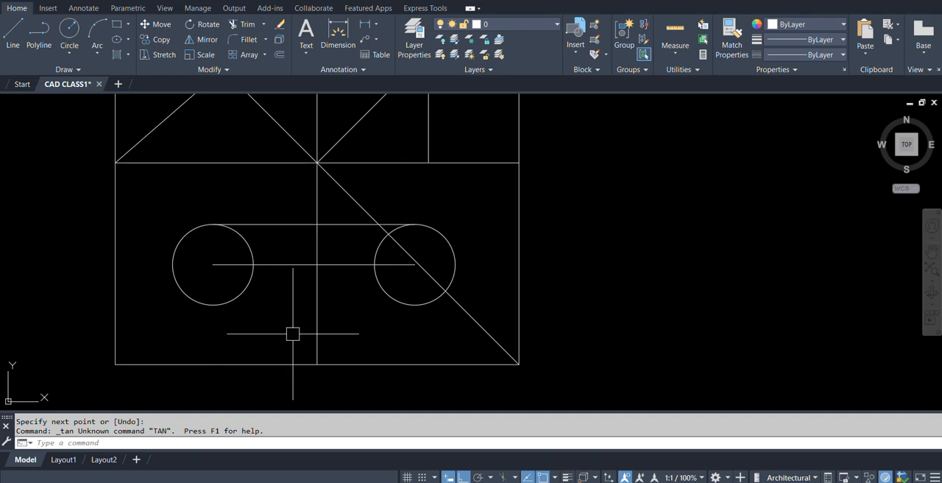
type("l")
key("Return")
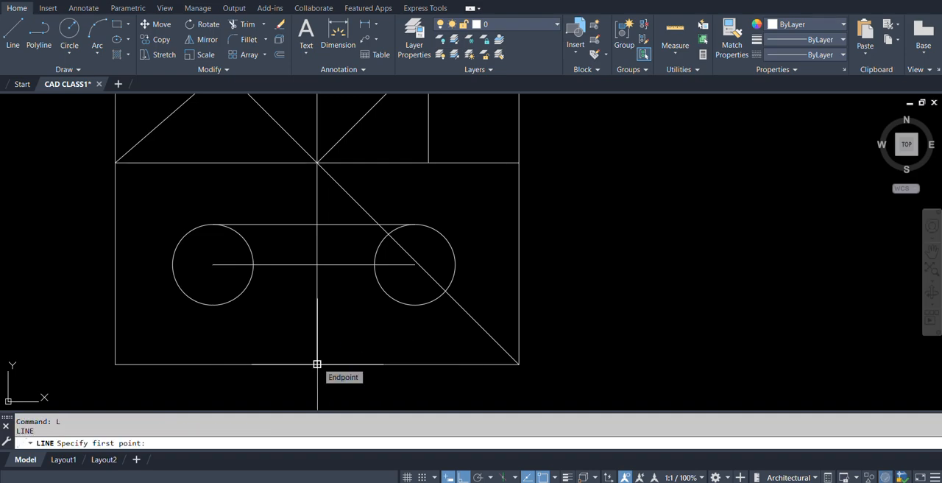
left_click(316, 364)
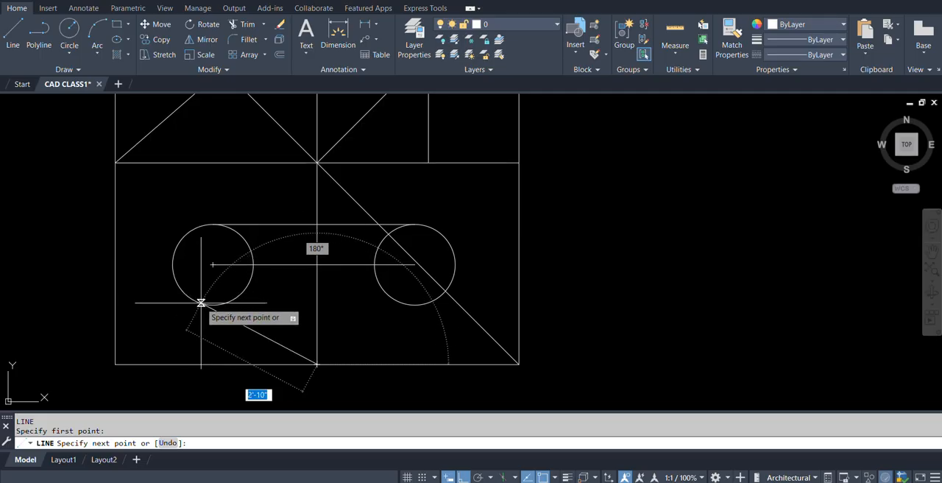
type("1an")
key("Return")
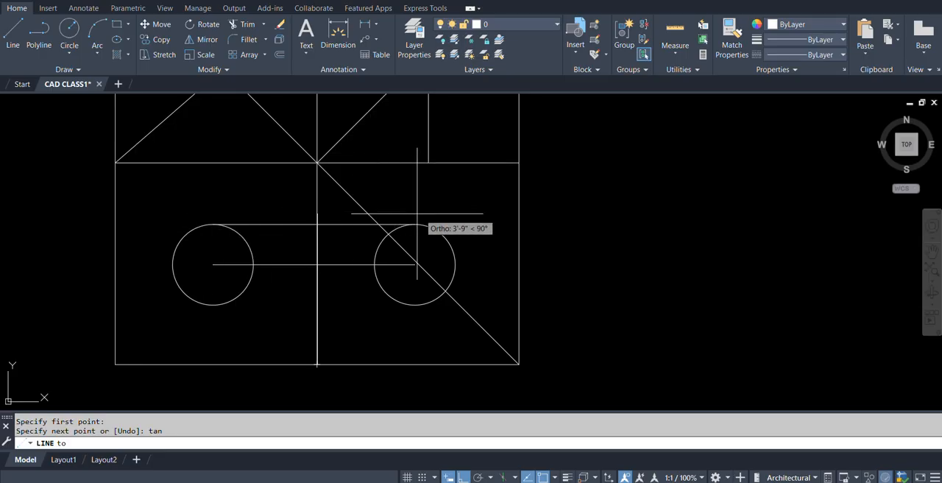
left_click(196, 299)
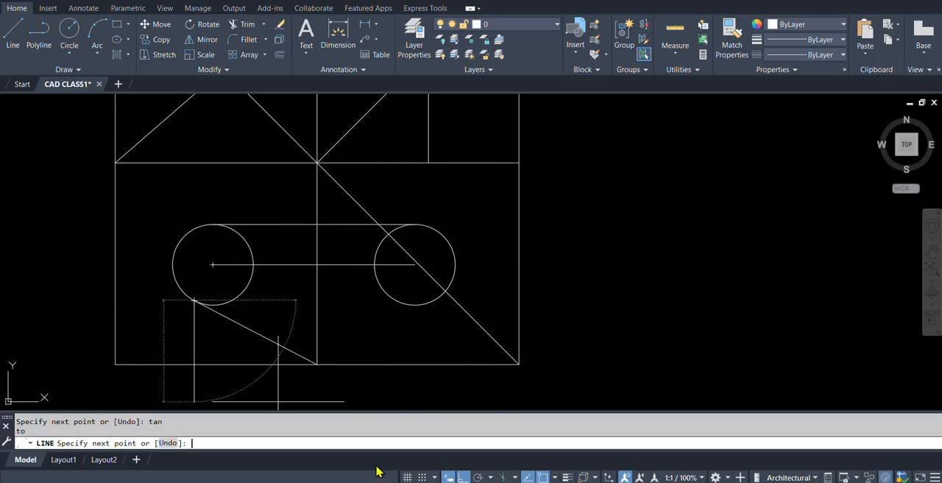
key("Return")
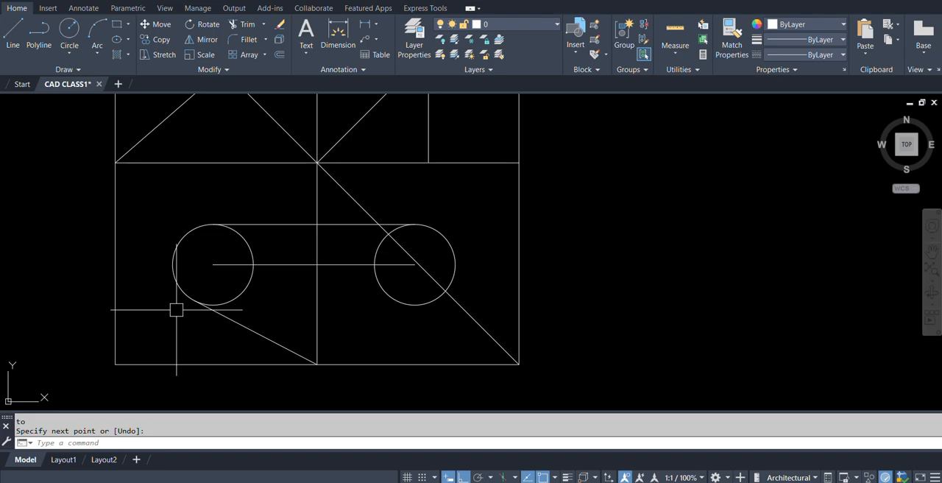
right_click(318, 305, "shift")
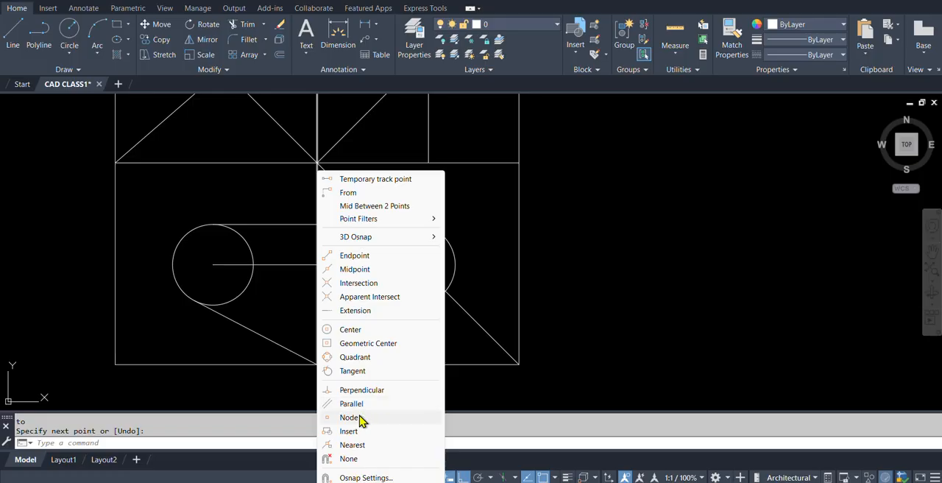
left_click(483, 243)
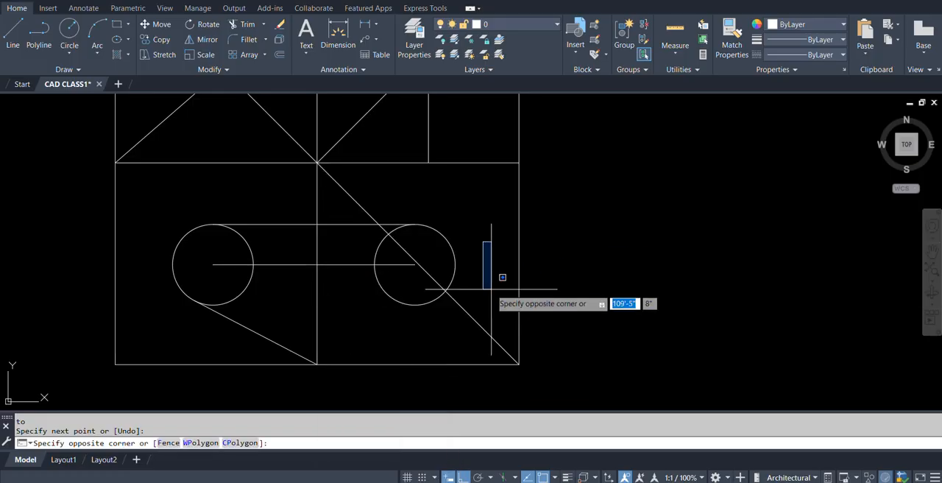
key("Escape")
scroll(463, 276, "down", 3)
scroll(434, 311, "up", 4)
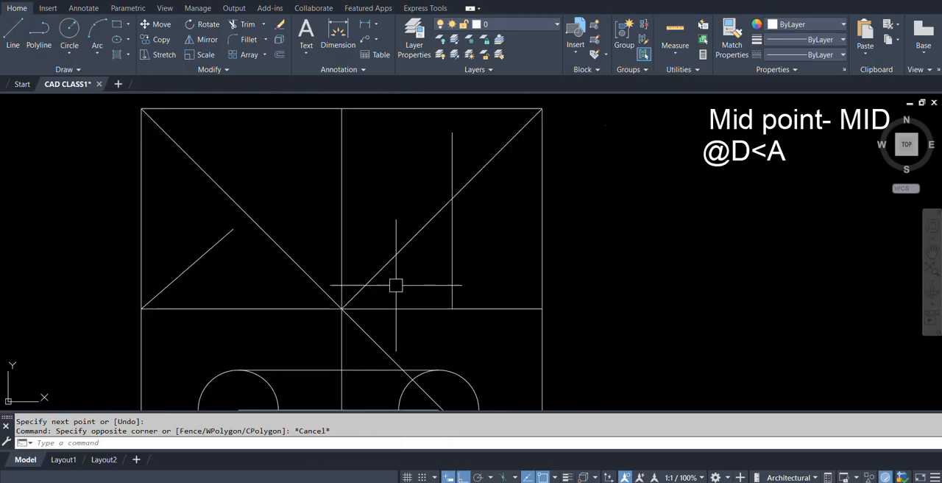
Draw a vertical line in the upper-left quadrant from the horizontal centre line to the square's top side using the Perpendicular snap (PER).
type("l")
key("Return")
scroll(250, 304, "down", 2)
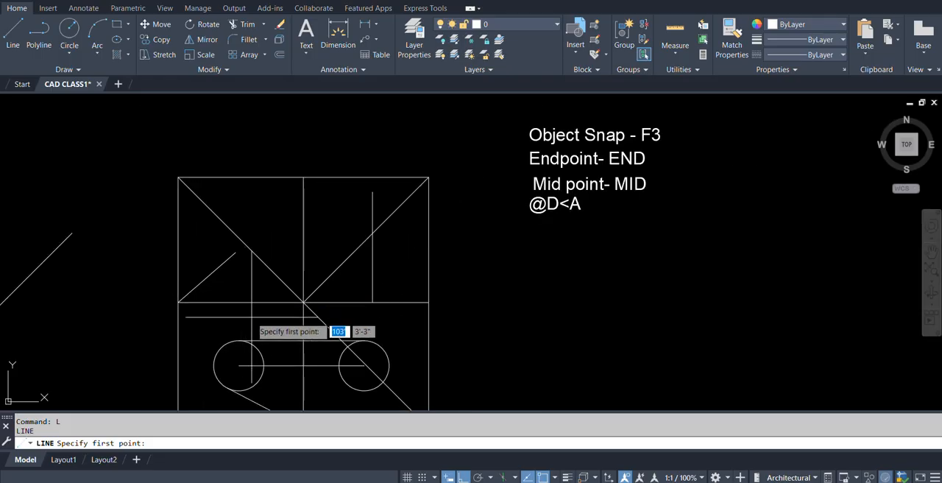
right_click(254, 316, "shift")
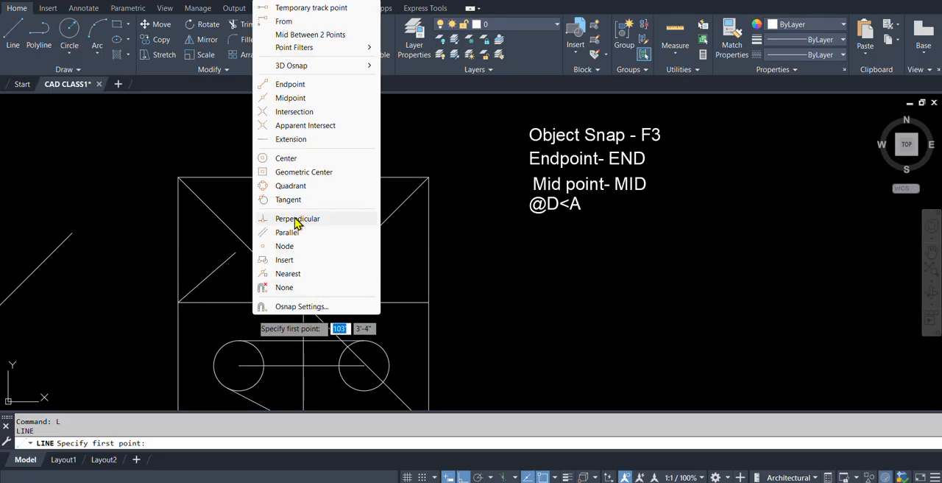
left_click(345, 275)
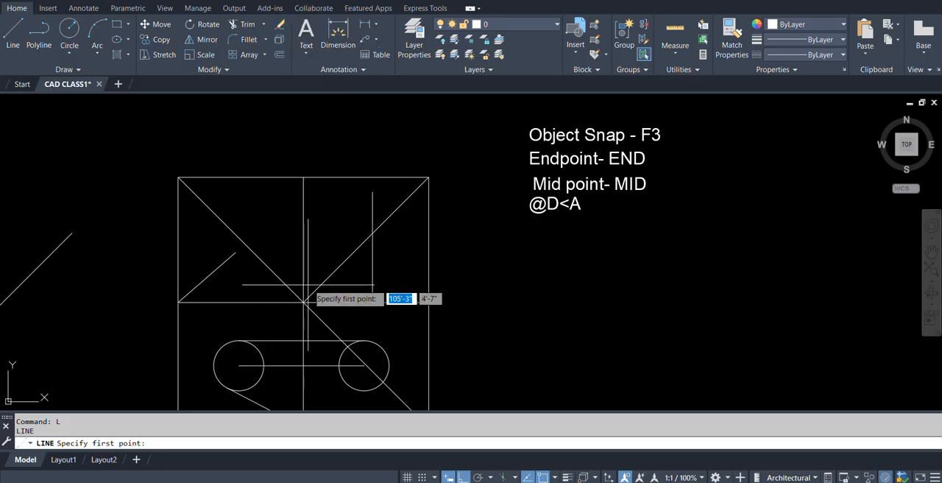
scroll(307, 284, "down", 3)
scroll(302, 294, "up", 3)
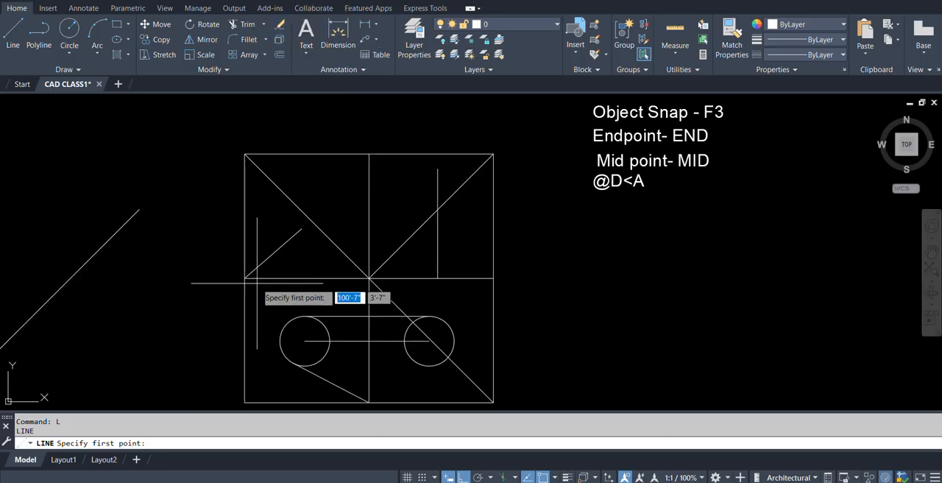
left_click(333, 278)
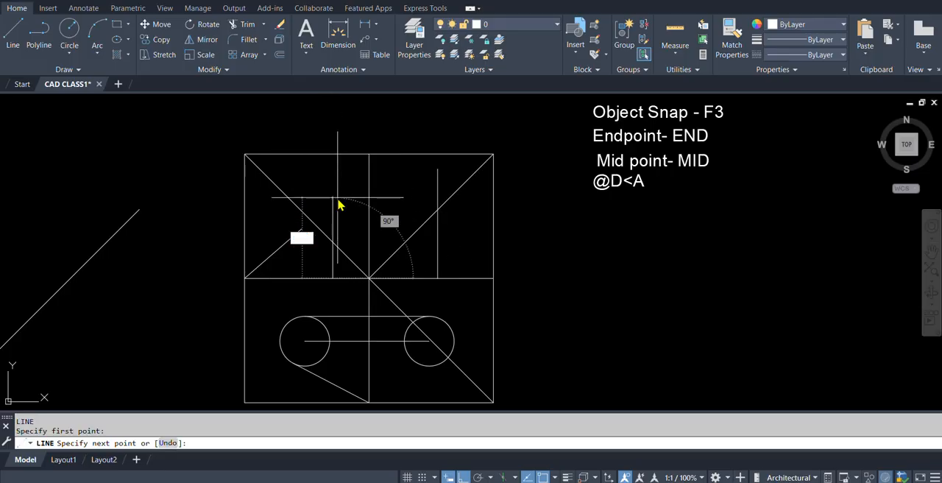
type("per")
key("Return")
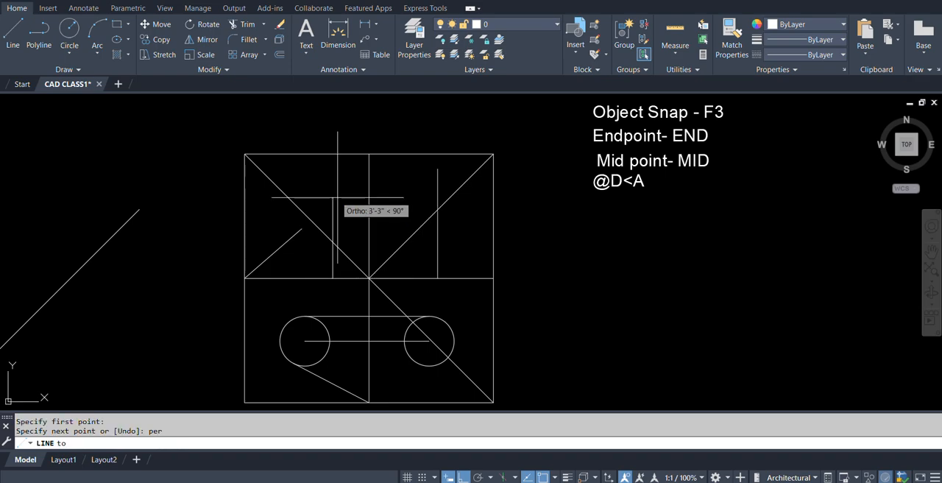
left_click(333, 154)
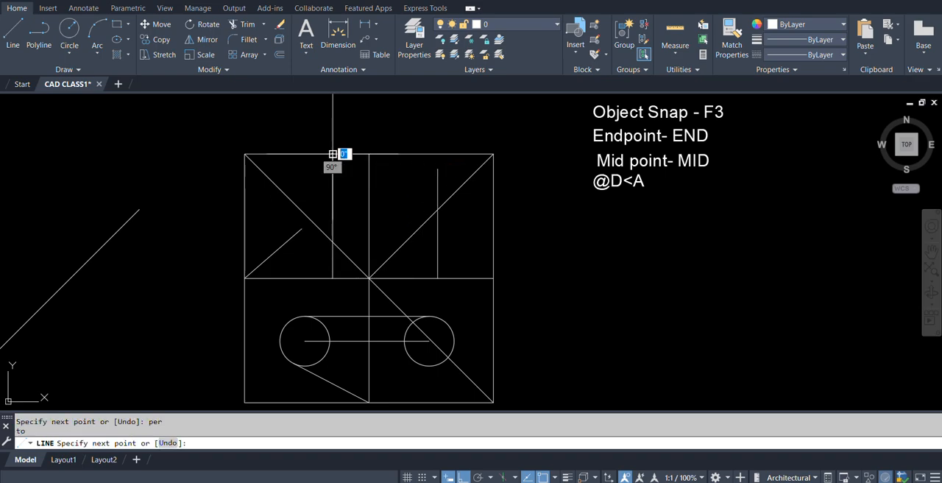
key("Return")
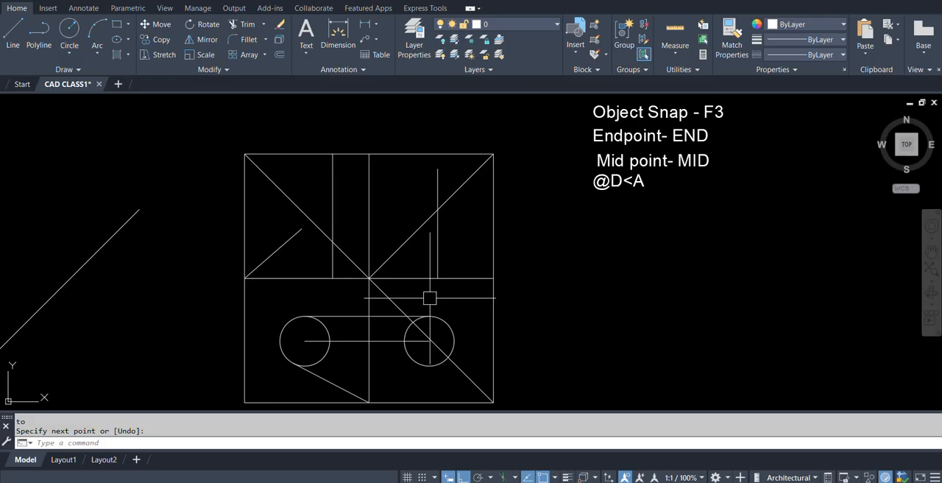
Draw a slightly slanted line from the horizontal centre line near the square's right side up to its top side.
key("Return")
left_click(472, 277)
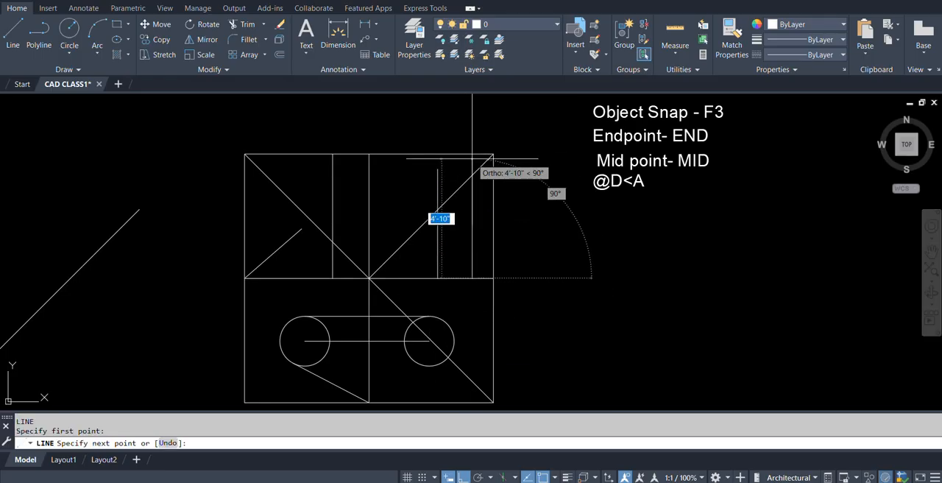
scroll(472, 158, "up", 2)
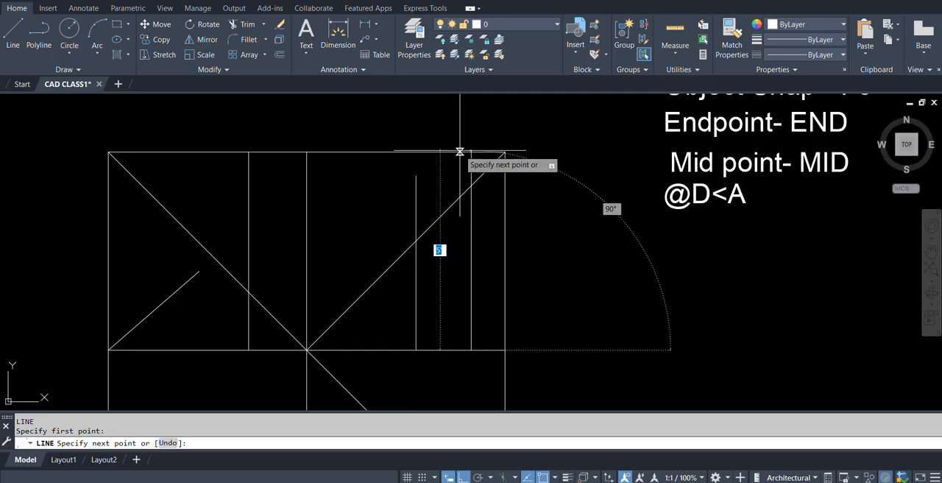
left_click(461, 152)
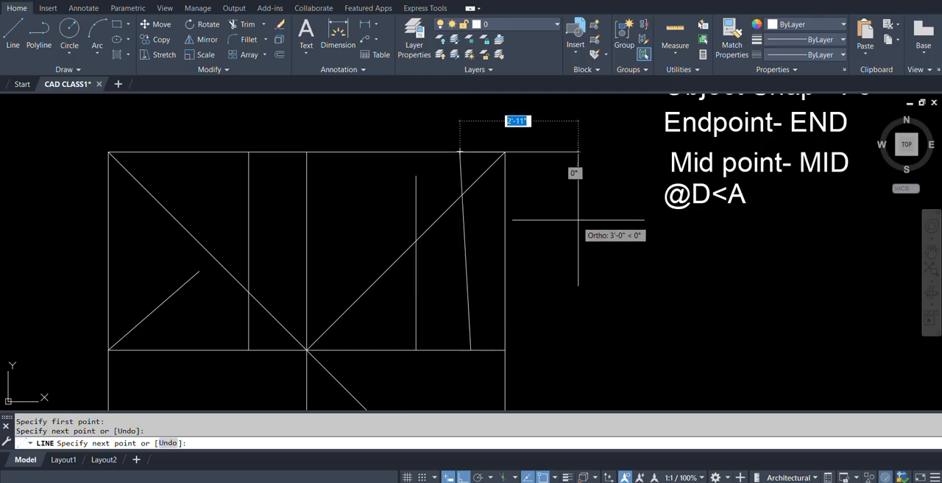
key("Return")
scroll(537, 302, "down", 4)
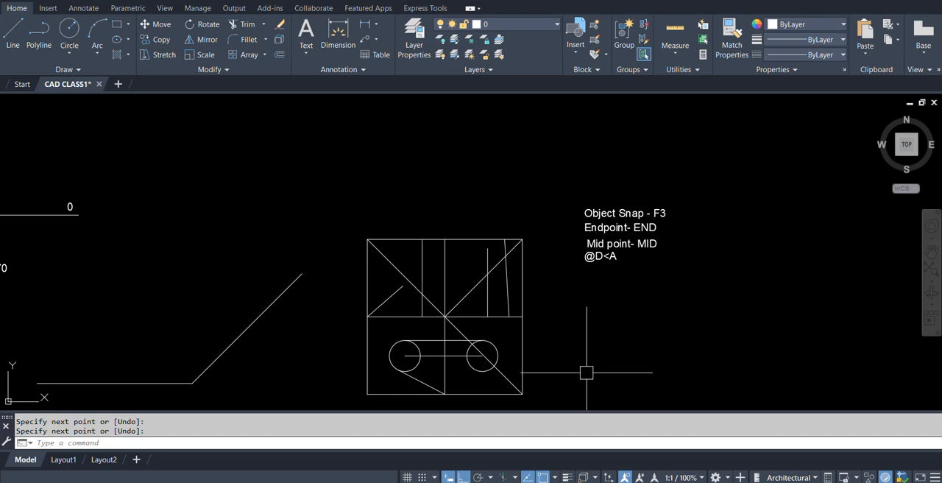
With Ortho off, draw a line about 5'-11" long from the horizontal centre line, parallel to the slanted line and left of it, using the Parallel snap.
scroll(517, 293, "up", 5)
scroll(493, 269, "down", 4)
scroll(442, 250, "up", 2)
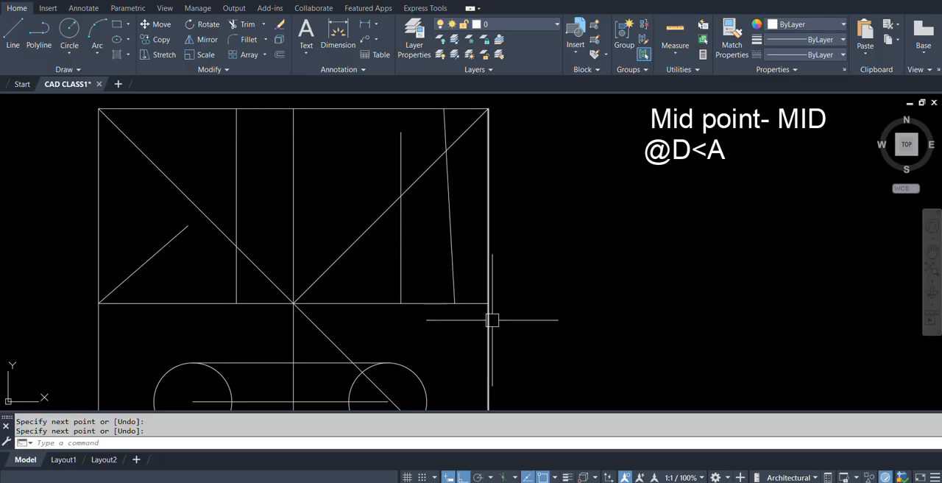
scroll(454, 305, "down", 4)
scroll(451, 293, "up", 2)
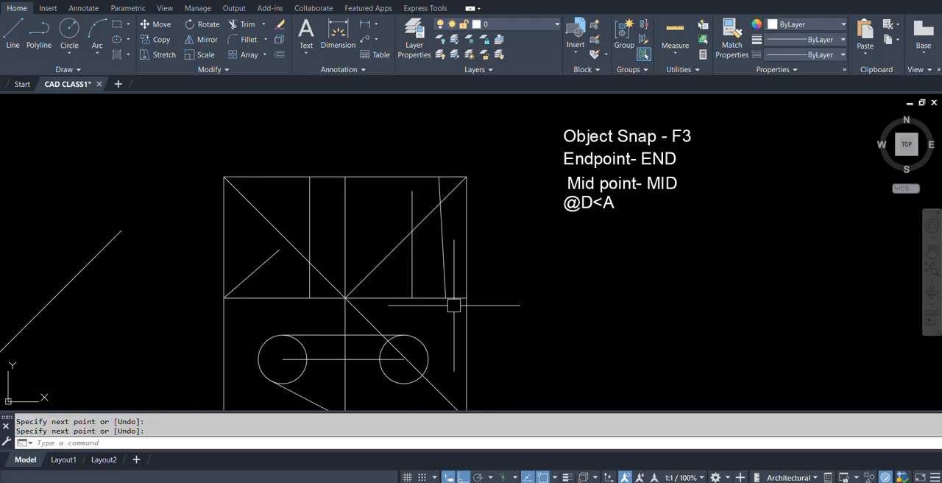
key("Escape")
type("L")
key("Return")
scroll(446, 298, "up", 2)
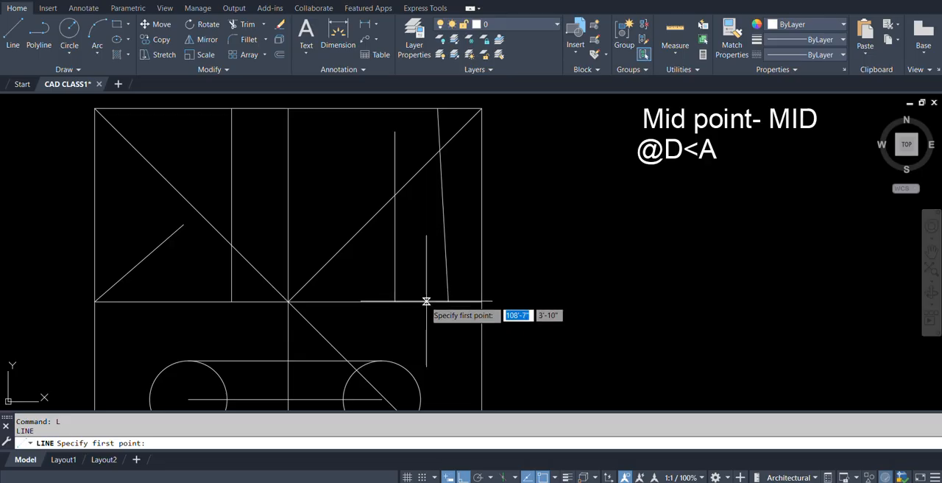
left_click(425, 301)
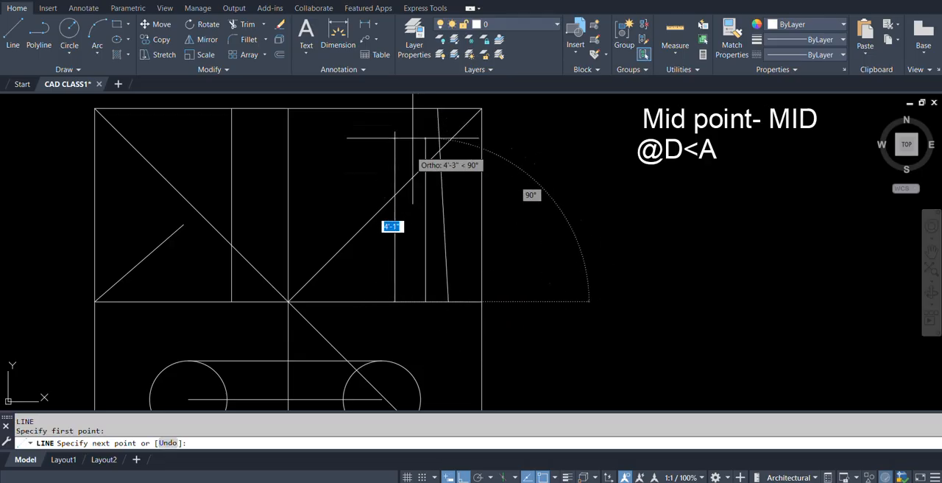
right_click(432, 230, "shift")
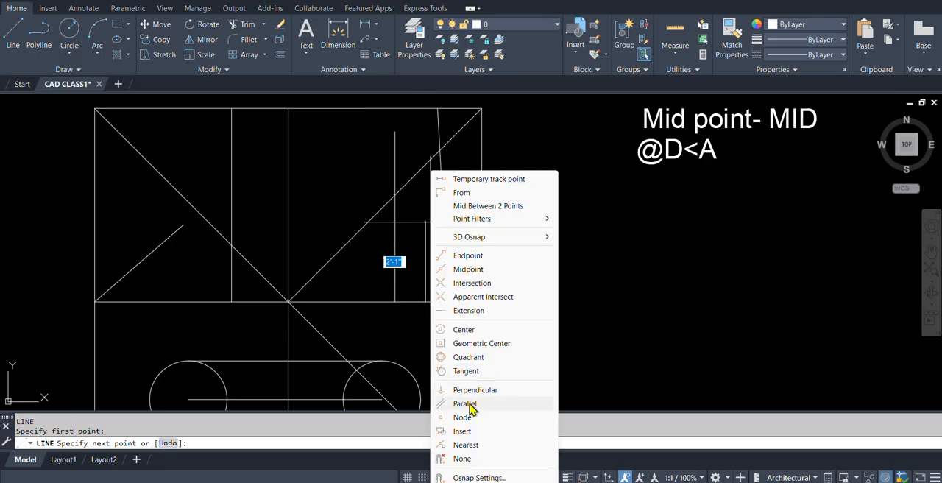
left_click(471, 402)
scroll(449, 299, "down", 2)
scroll(438, 294, "up", 2)
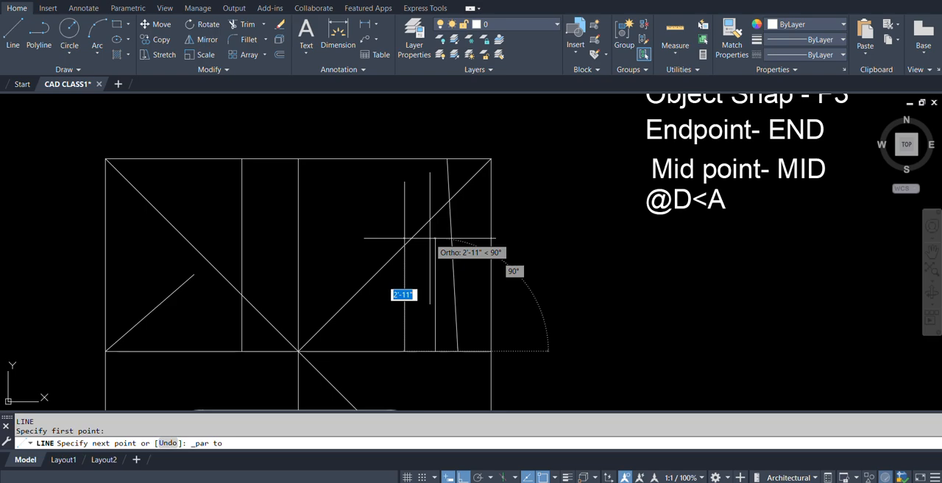
key("F8")
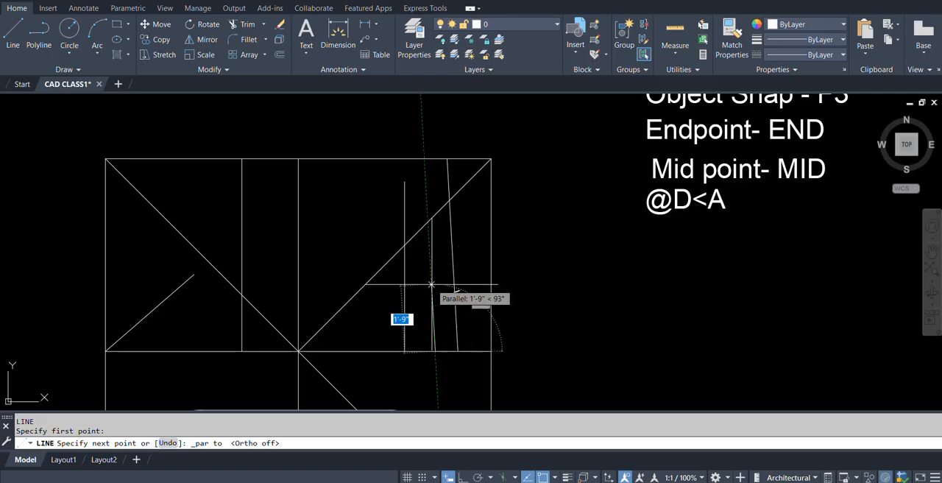
left_click(421, 124)
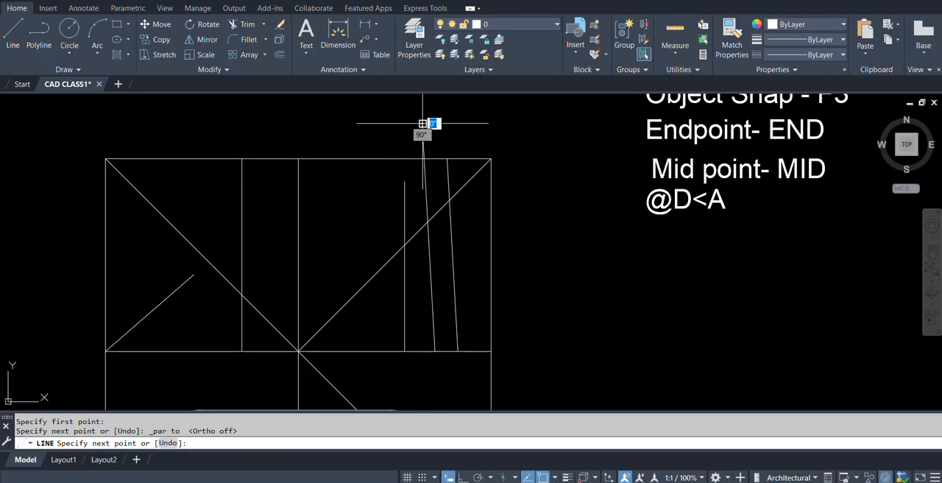
key("Return")
Start a line on the lower half of the square's vertical centre line and try to run it parallel to the upper-right diagonal with the Parallel snap (PAR).
scroll(485, 196, "down", 2)
scroll(374, 290, "up", 2)
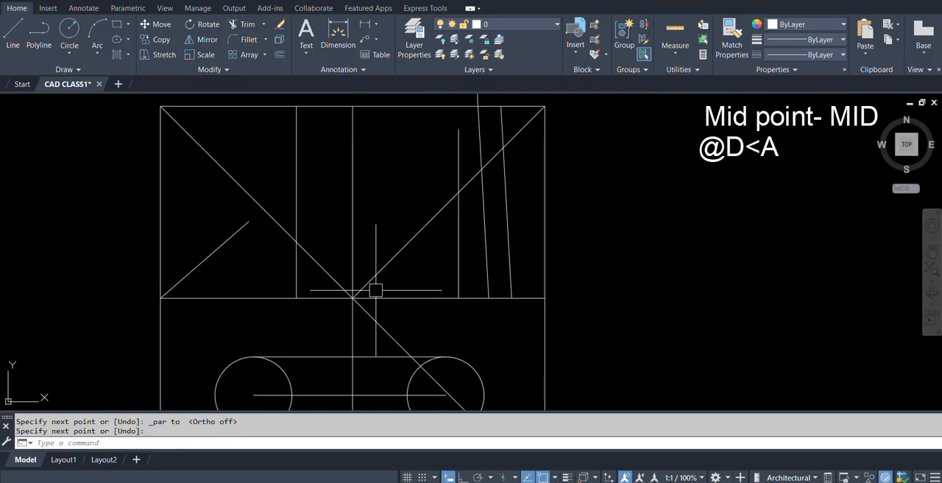
scroll(402, 328, "down", 4)
scroll(357, 288, "up", 4)
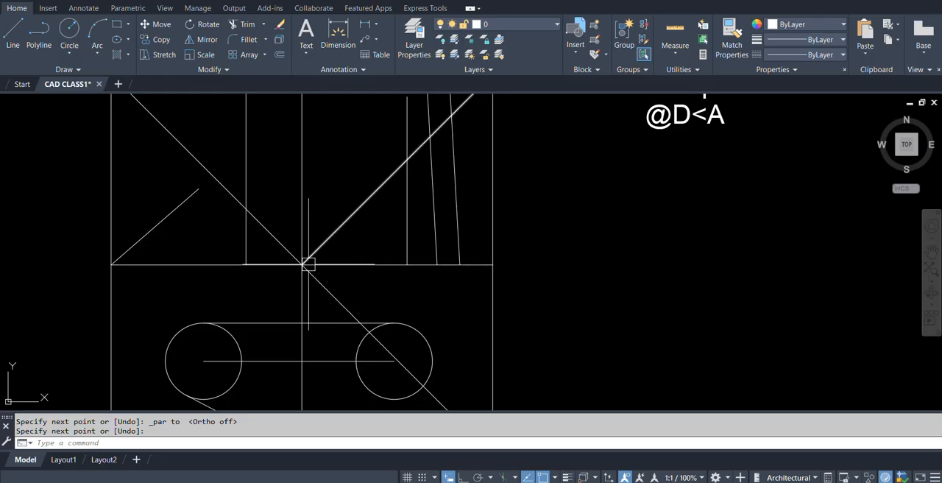
type("l")
key("Return")
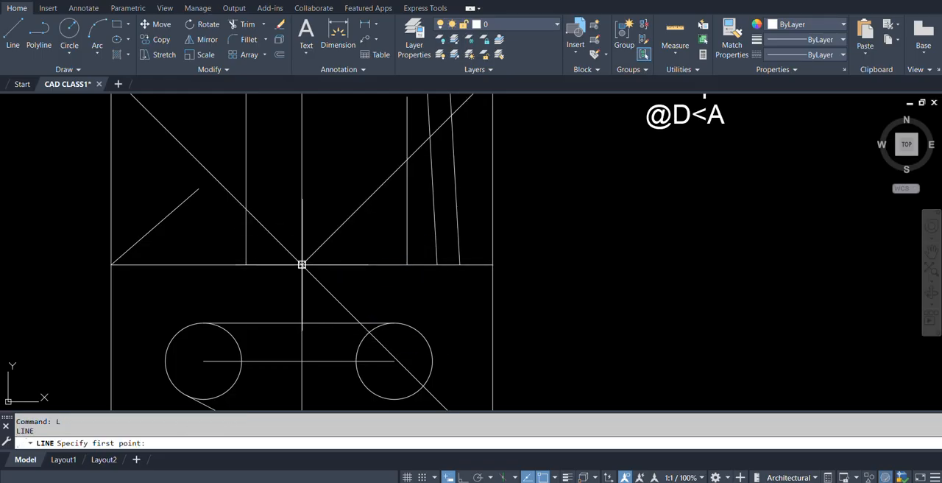
scroll(299, 309, "down", 4)
scroll(291, 331, "up", 4)
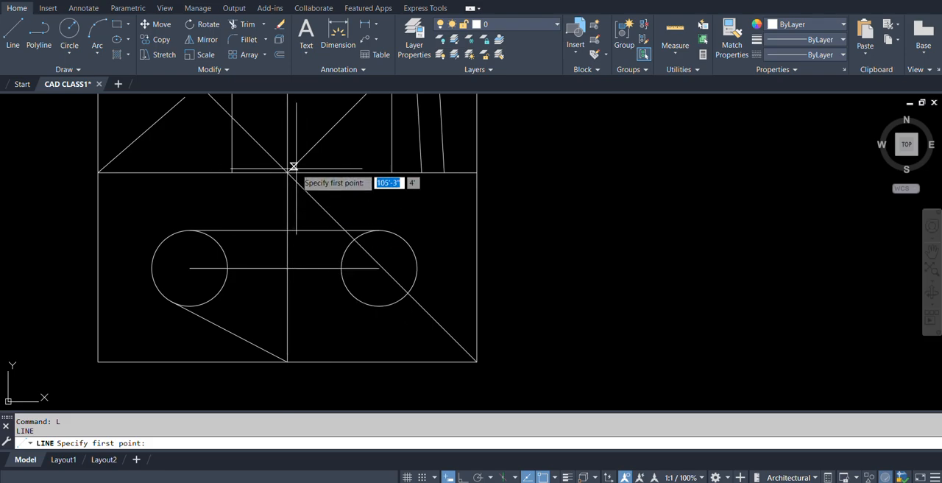
left_click(288, 312)
scroll(290, 315, "down", 4)
scroll(343, 281, "up", 2)
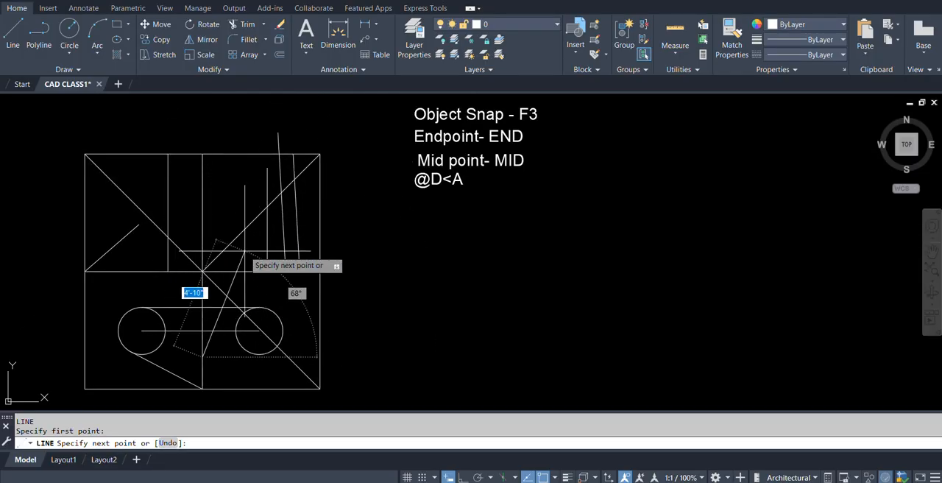
type("par")
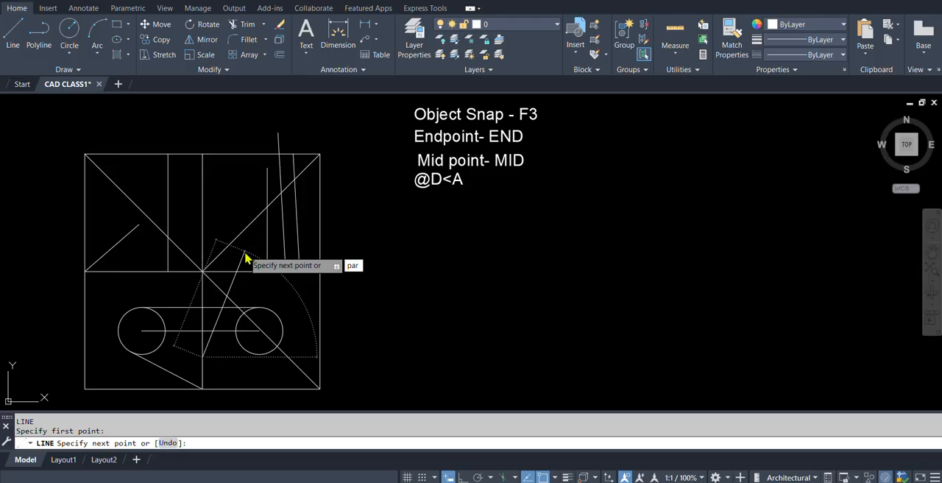
key("Return")
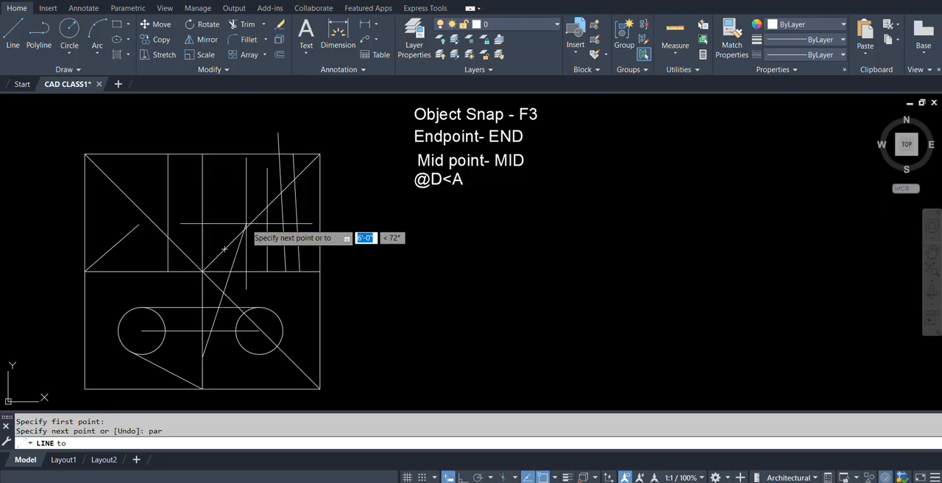
left_click(370, 188)
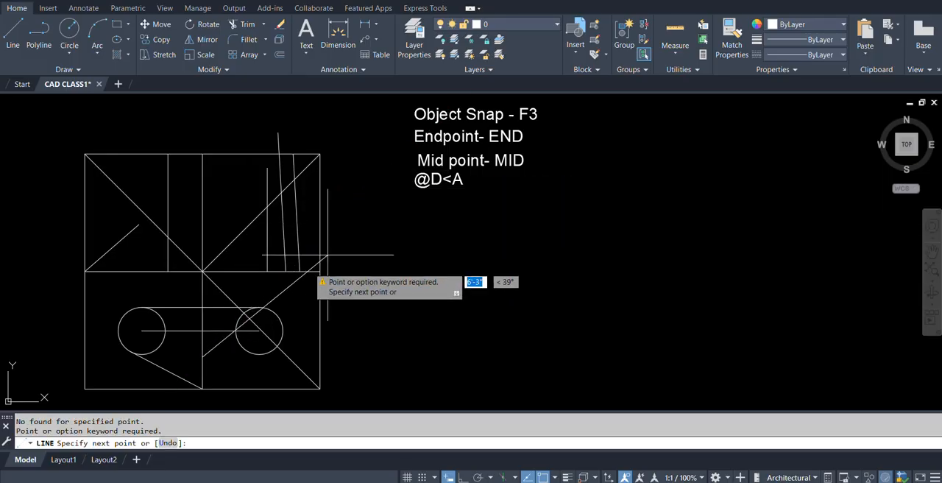
Finish the line about 10' long at 45°, parallel to the upper-right diagonal, using PAR and ending beyond the square's right side.
type("pa")
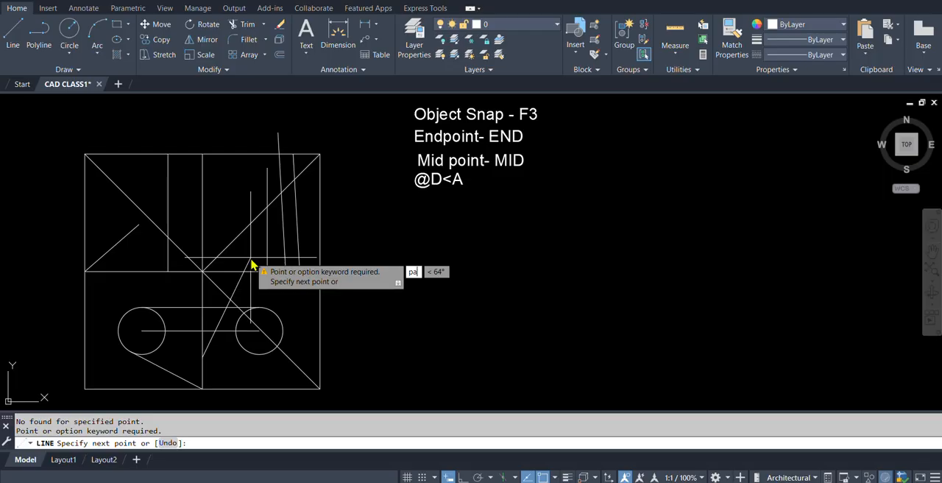
type("r")
key("Return")
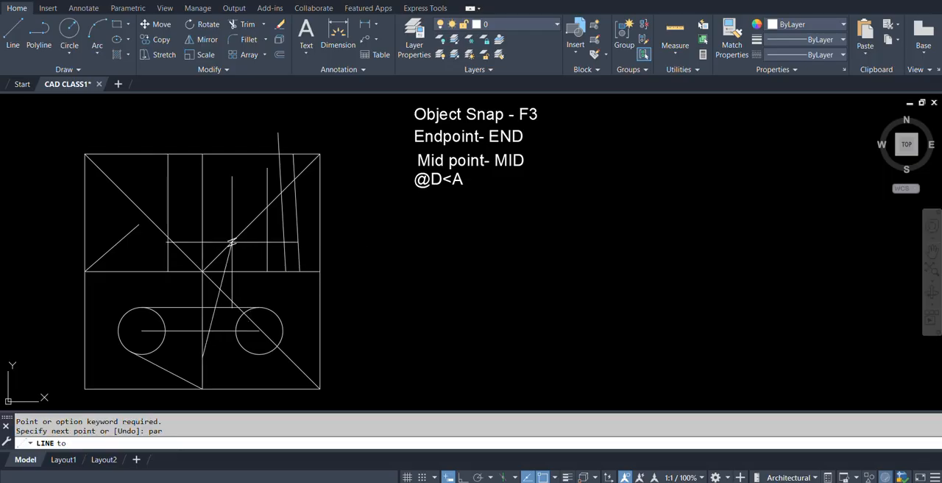
left_click(368, 191)
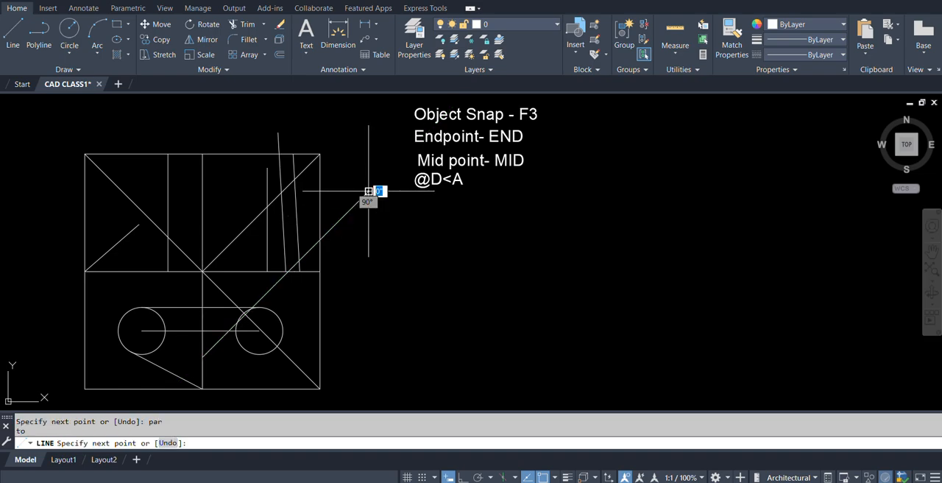
key("Return")
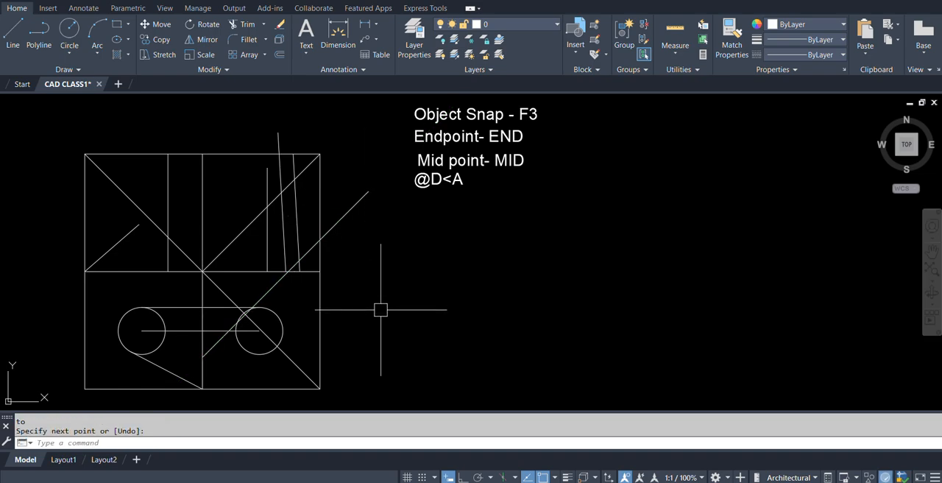
right_click(381, 310, "shift")
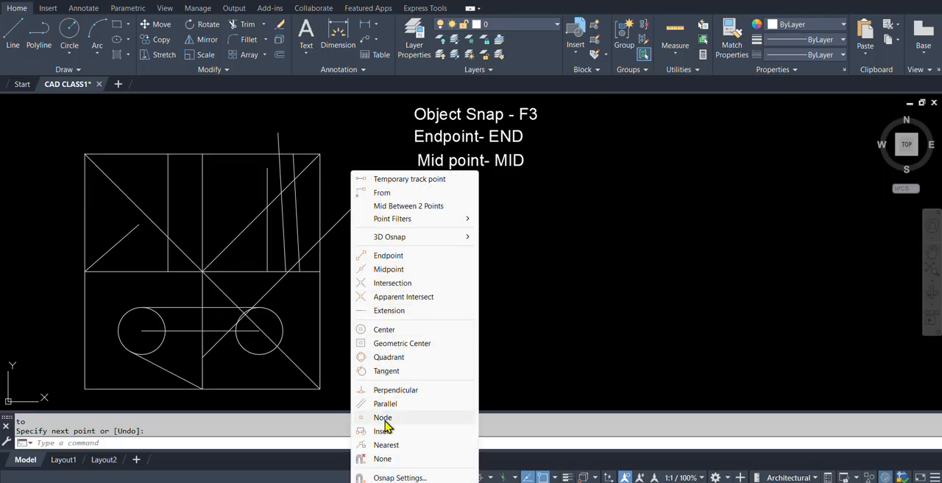
left_click(562, 280)
left_click(528, 319)
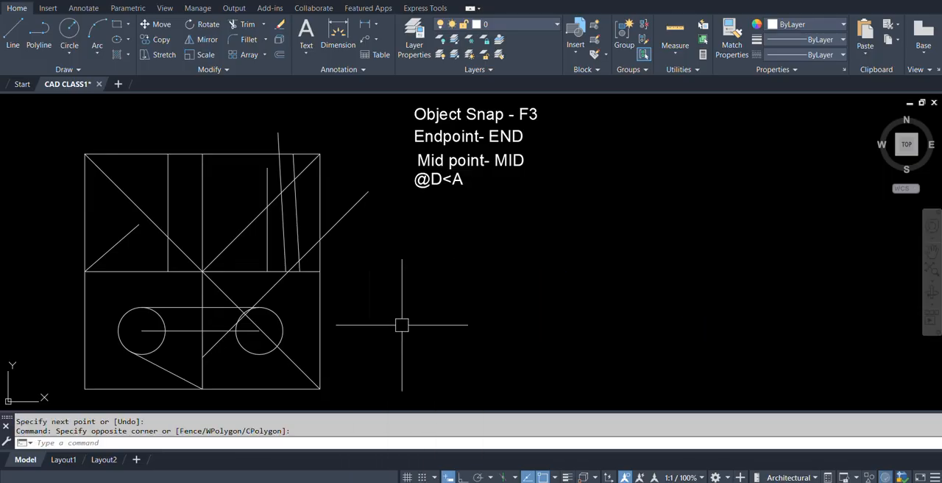
Place three separate point objects in the square's lower-right quadrant, below the right circle.
middle_click_drag(299, 355, 368, 305)
scroll(271, 361, "up", 2)
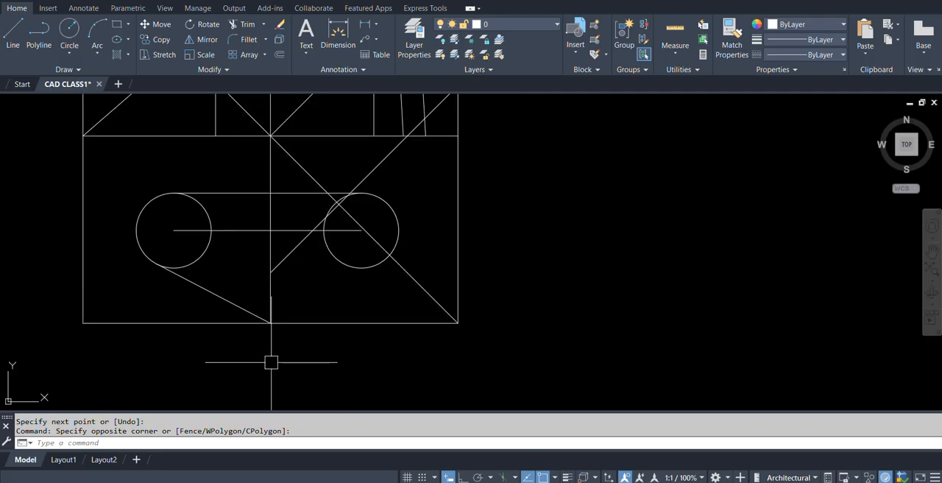
scroll(271, 362, "up", 2)
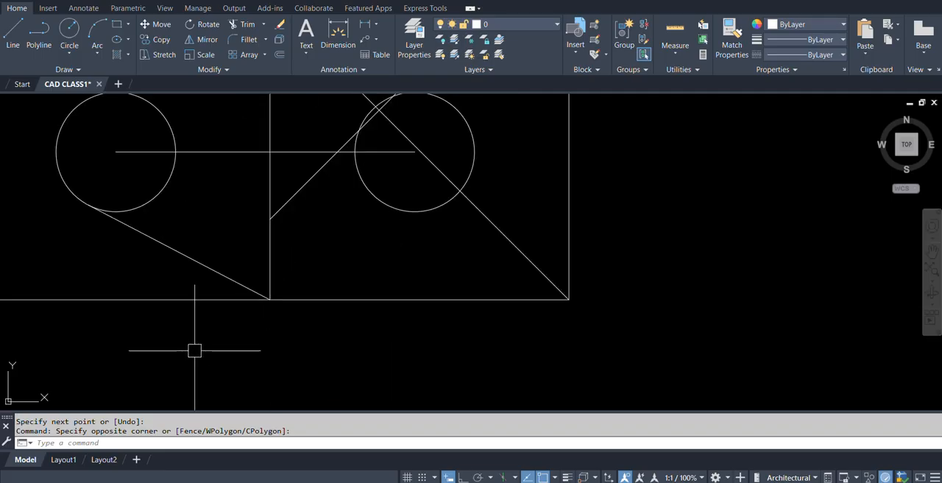
type("po")
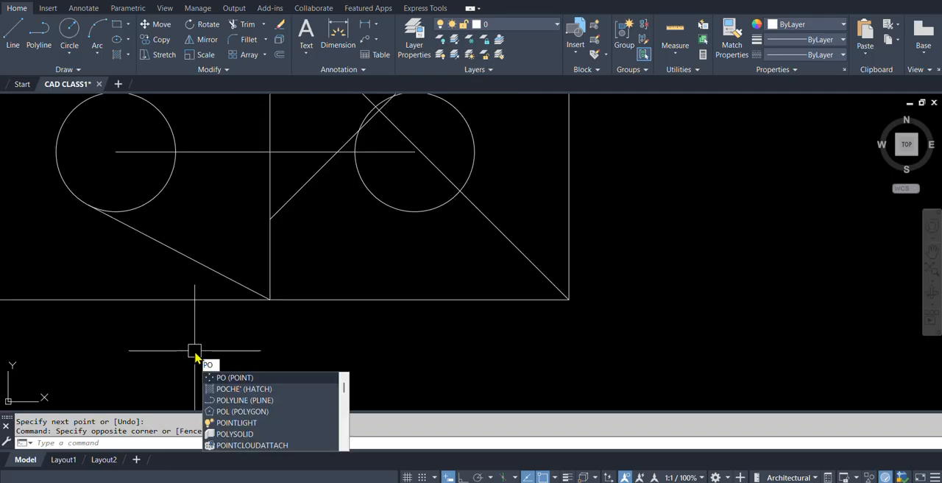
key("Return")
scroll(298, 346, "down", 2)
scroll(332, 296, "up", 4)
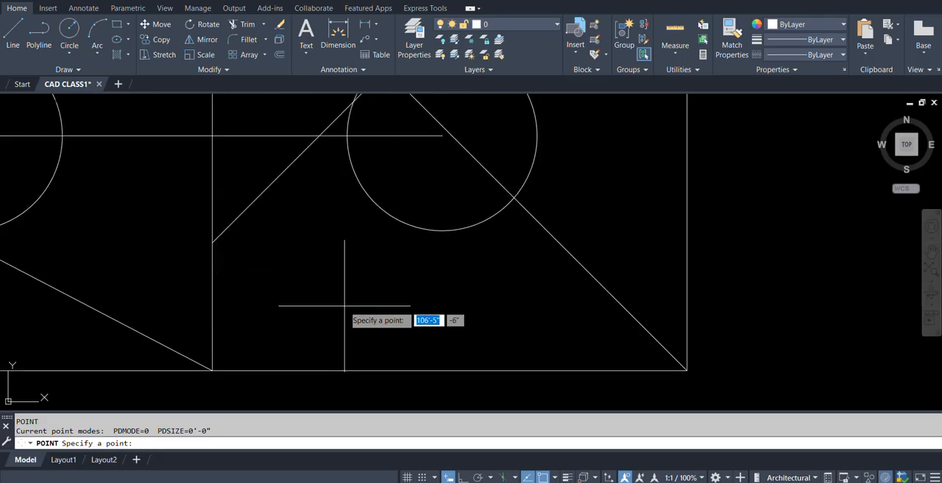
left_click(326, 301)
left_click(372, 258)
left_click(371, 274)
key("space")
left_click(360, 258)
key("space")
left_click(417, 313)
key("space")
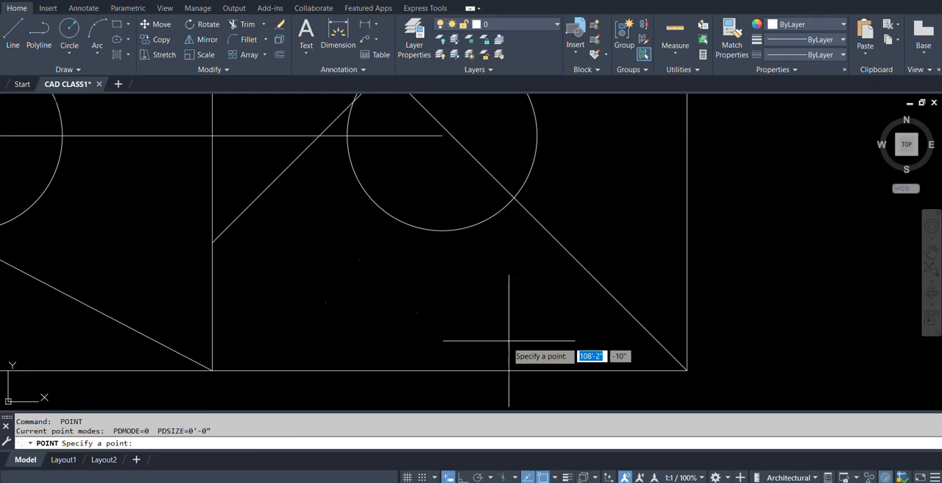
scroll(324, 324, "down", 4)
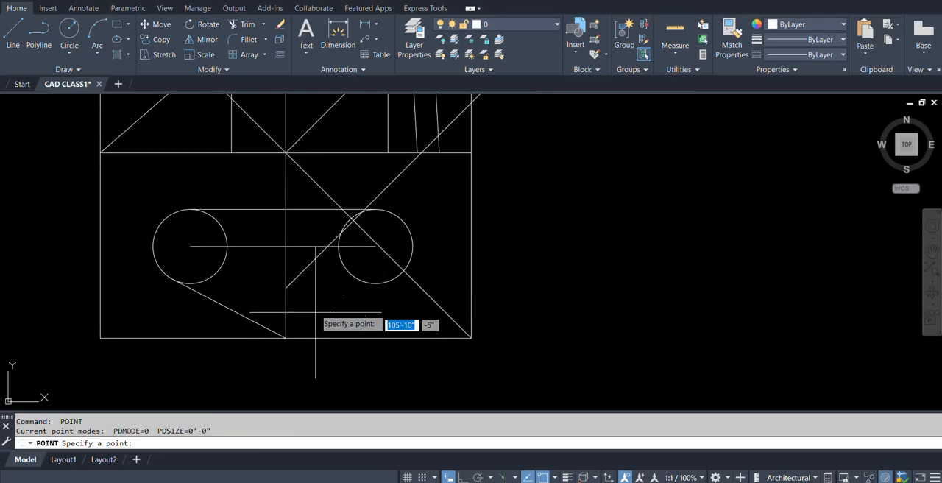
scroll(313, 299, "up", 2)
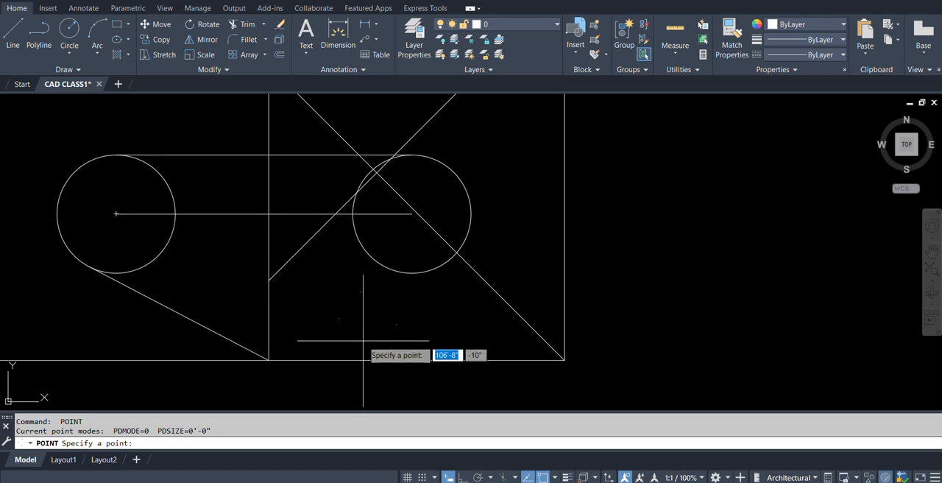
key("BackSpace")
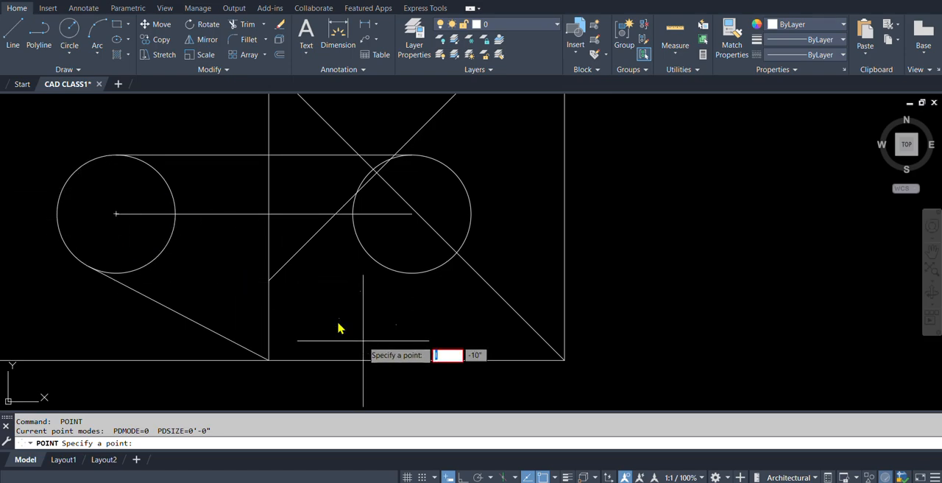
key("Escape")
Draw a line from the leftmost point object, using the Node snap (NOD), to where the right circle's lower-right edge meets the diagonal.
type("L")
key("Return")
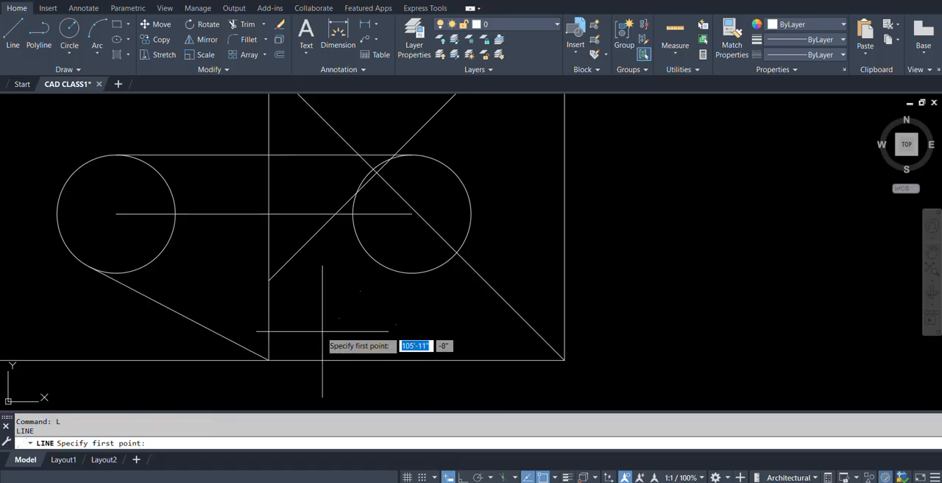
type("no")
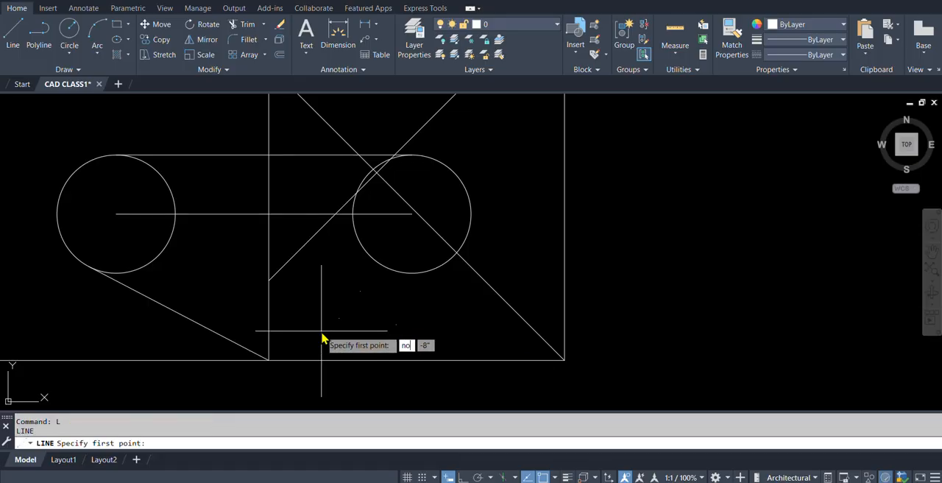
type("d")
key("Return")
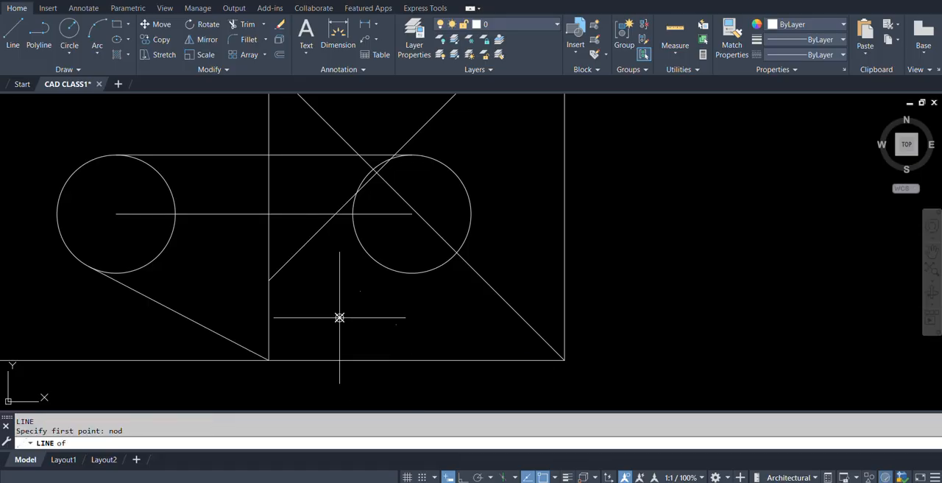
left_click(339, 317)
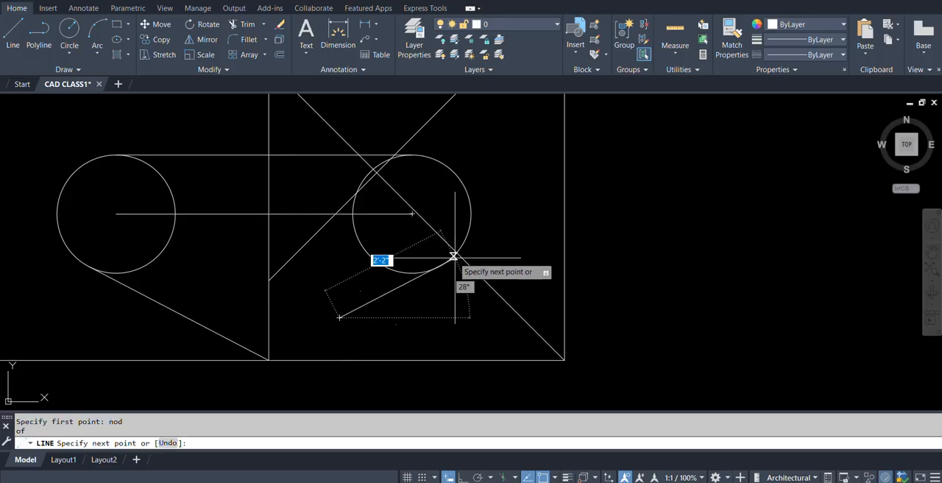
left_click(453, 256)
key("Return")
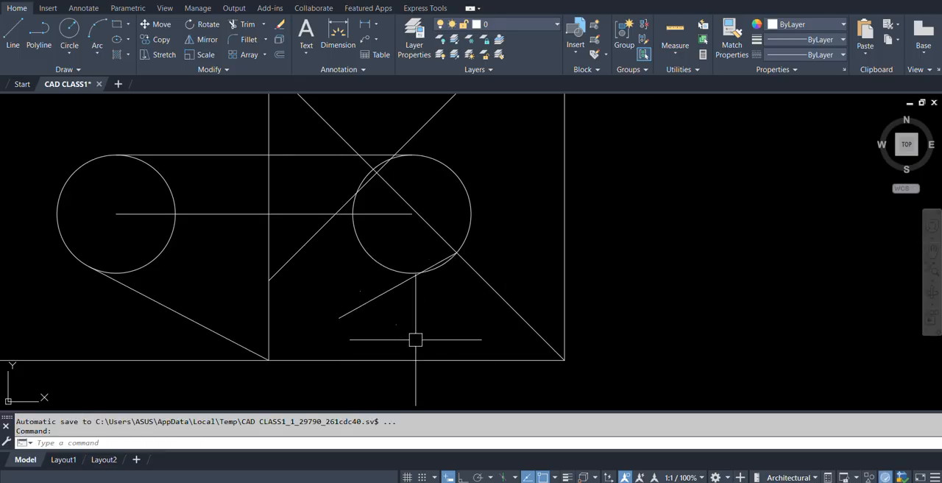
scroll(415, 331, "down", 5)
scroll(441, 310, "up", 5)
key("Return")
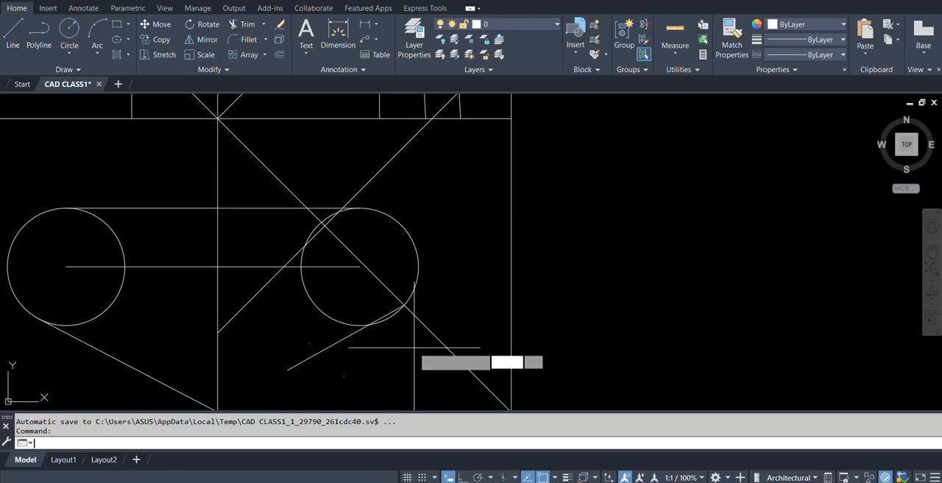
right_click(438, 303, "shift")
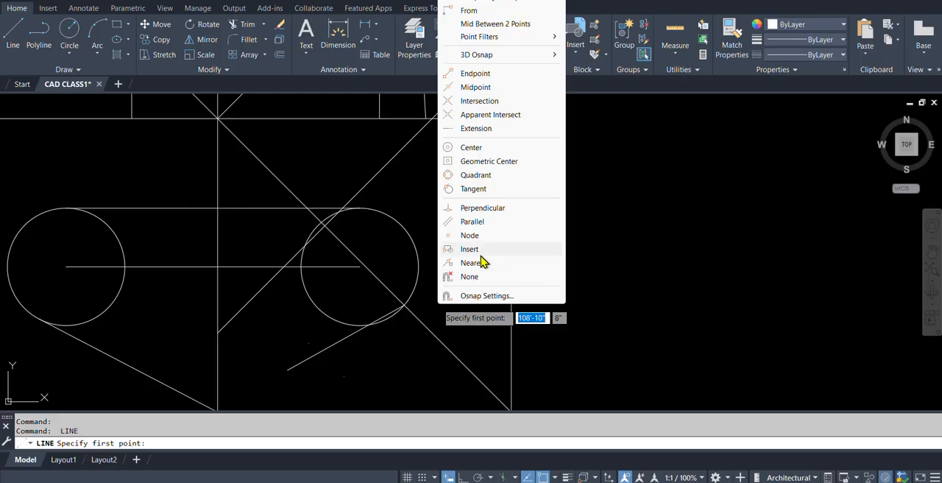
key("Escape")
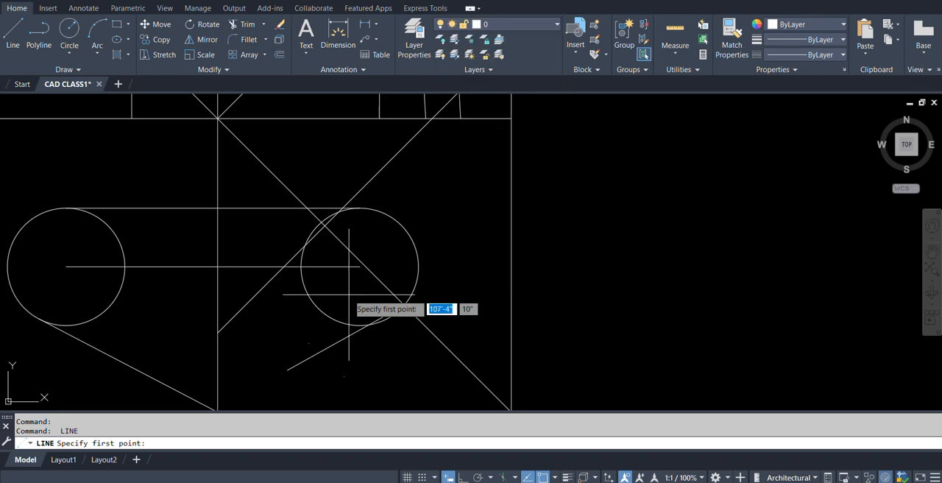
scroll(389, 290, "down", 4)
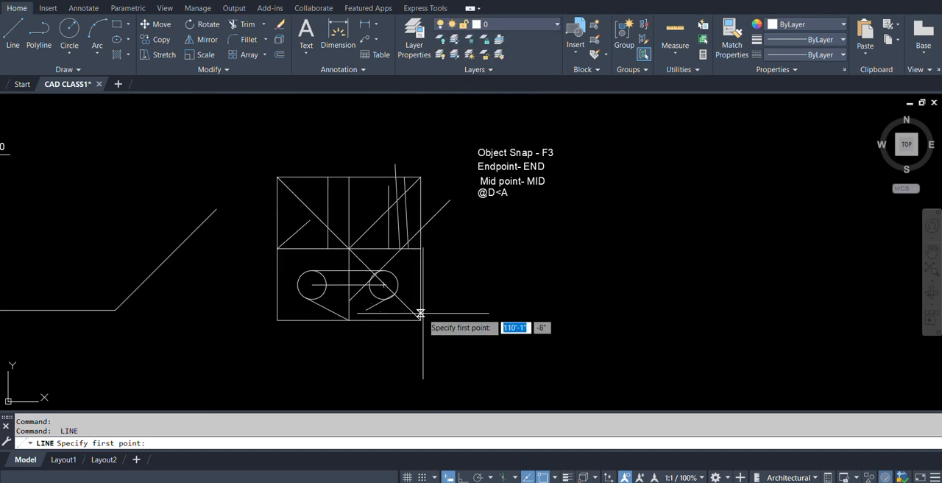
middle_click_drag(421, 313, 420, 325)
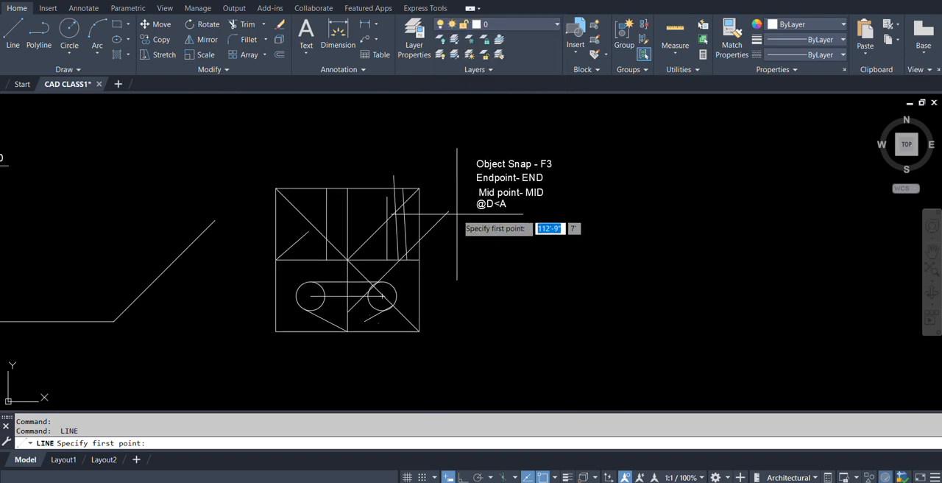
scroll(469, 205, "up", 2)
scroll(470, 206, "up", 2)
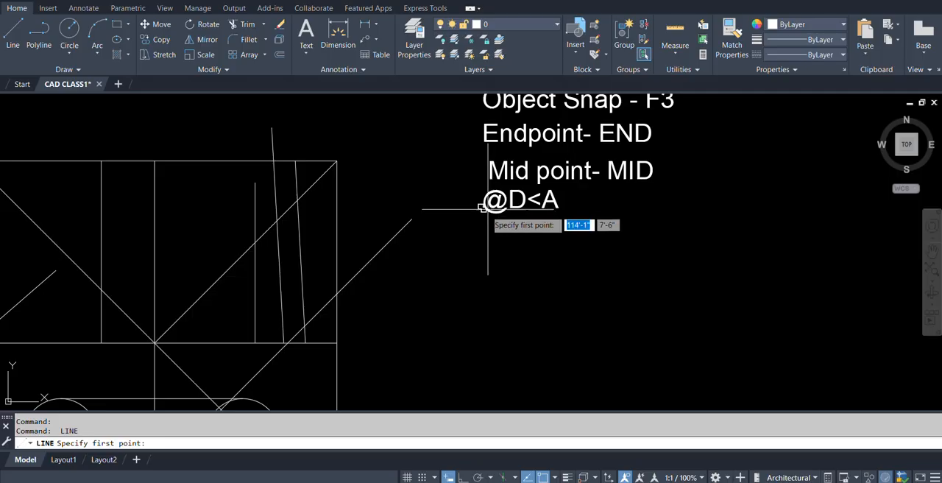
scroll(483, 207, "down", 2)
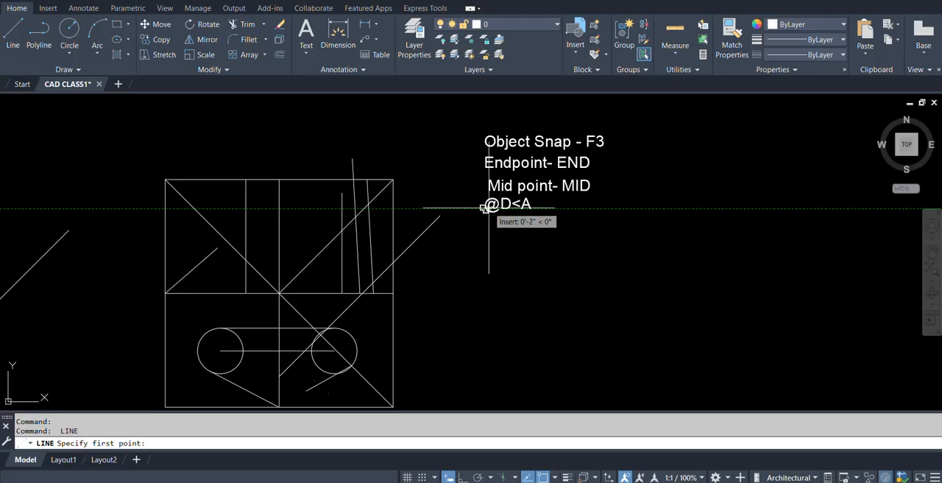
type("m")
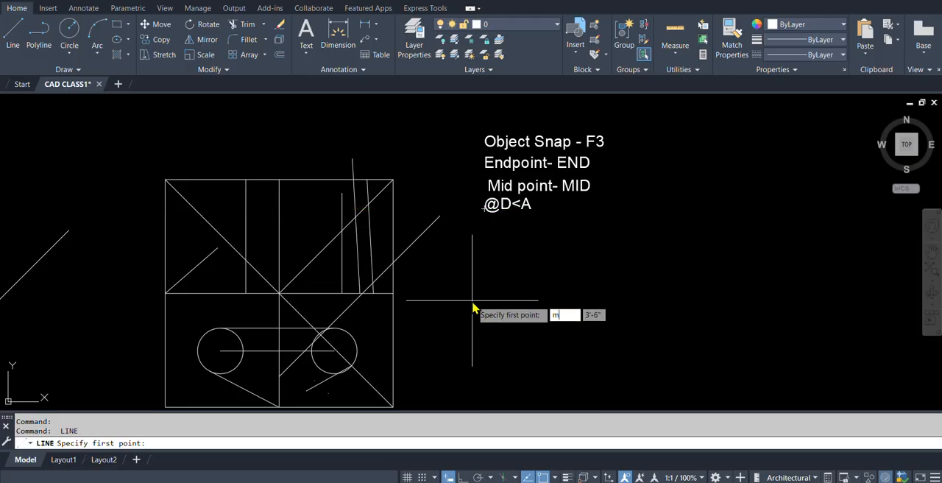
key("Return")
key("Escape")
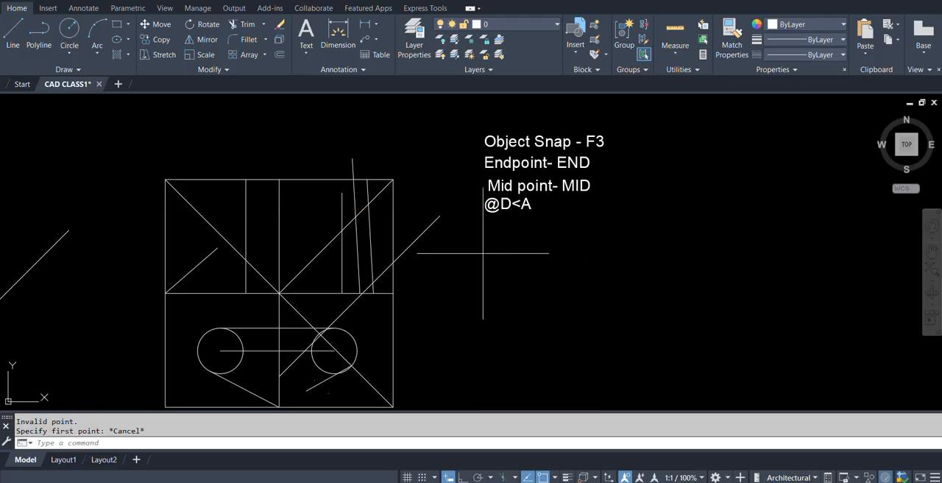
Copy the @D<A text from its insertion point to the empty area below the object snap notes.
type("co")
key("Return")
left_click(492, 205)
key("Return")
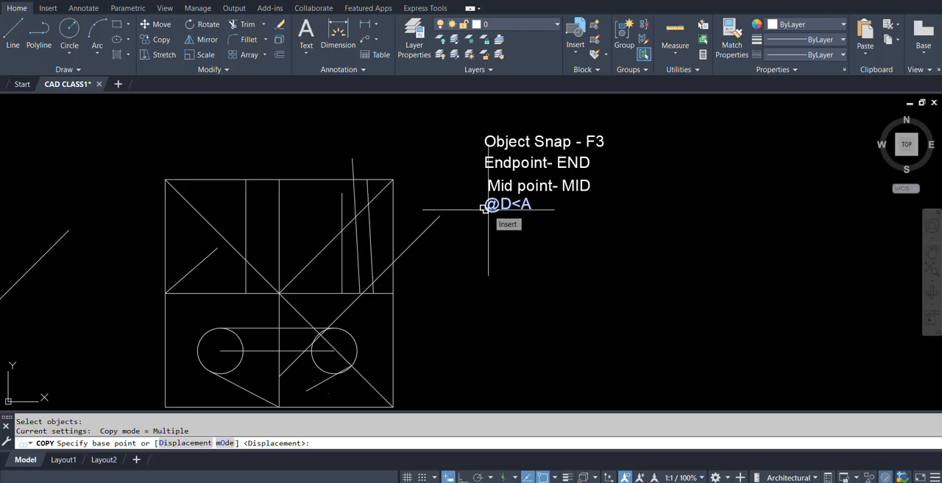
left_click(488, 210)
left_click(521, 330)
key("Return")
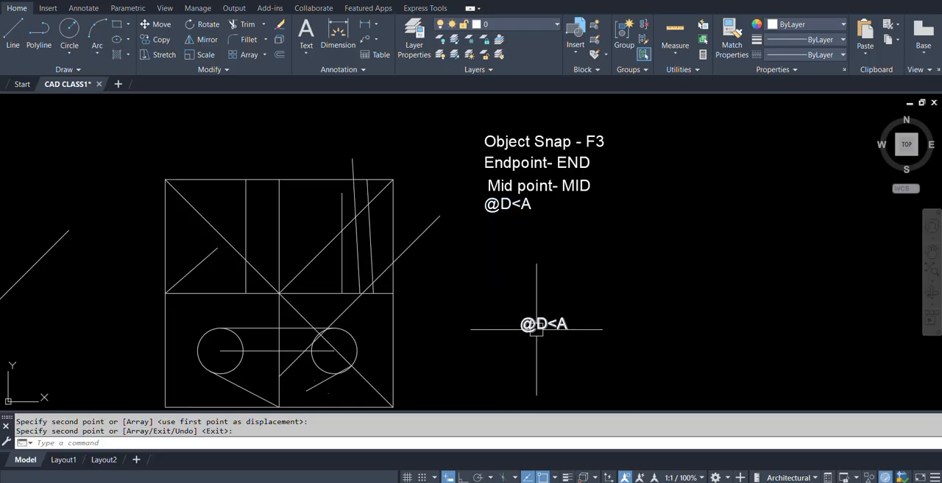
Try to start a line on the lower half of the square's right side with the Nearest snap (NEA).
right_click(498, 296, "shift")
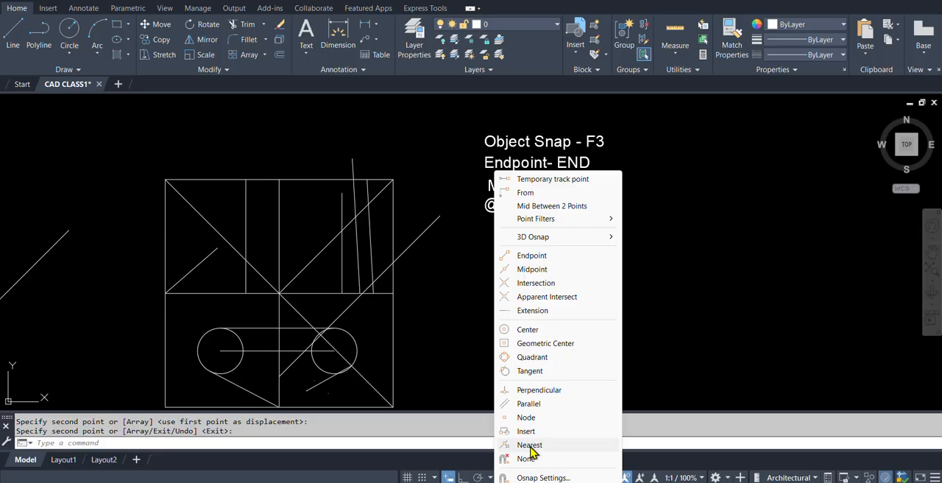
left_click(530, 446)
key("Escape")
type("L")
key("Return")
scroll(410, 315, "up", 6)
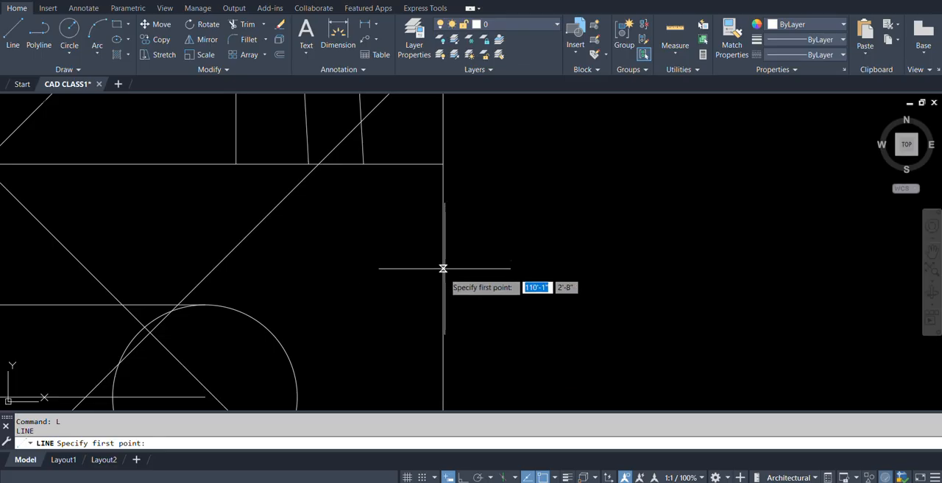
type("nea")
key("Return")
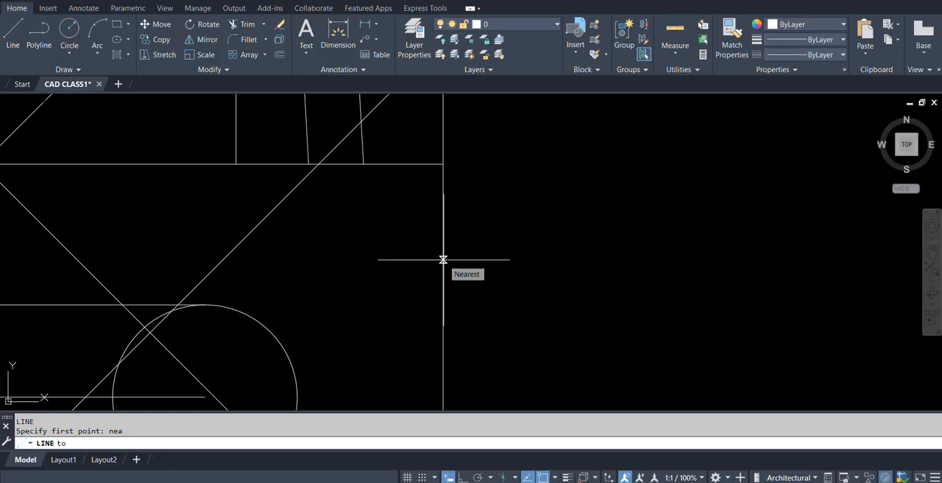
scroll(443, 260, "down", 5)
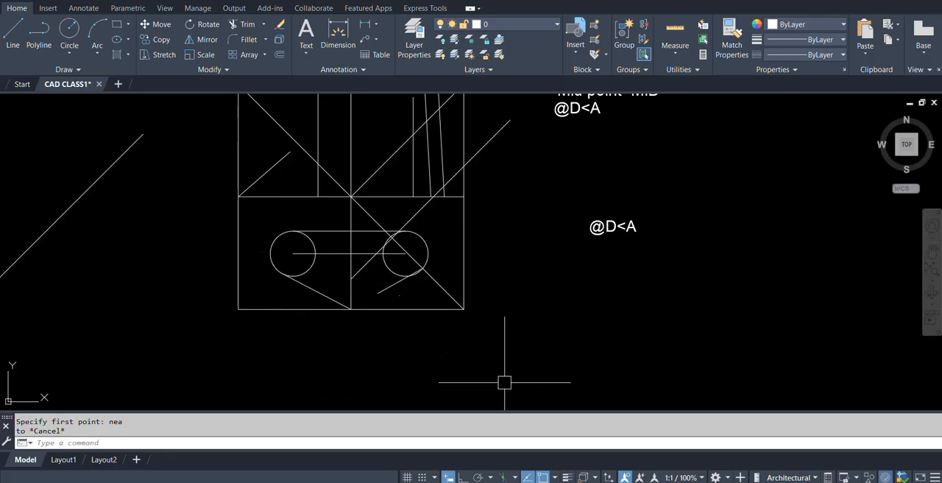
key("Escape")
Draw a rectangle framing the object snap square together with its notes and the copied @D<A text.
scroll(500, 246, "down", 4)
scroll(504, 217, "up", 2)
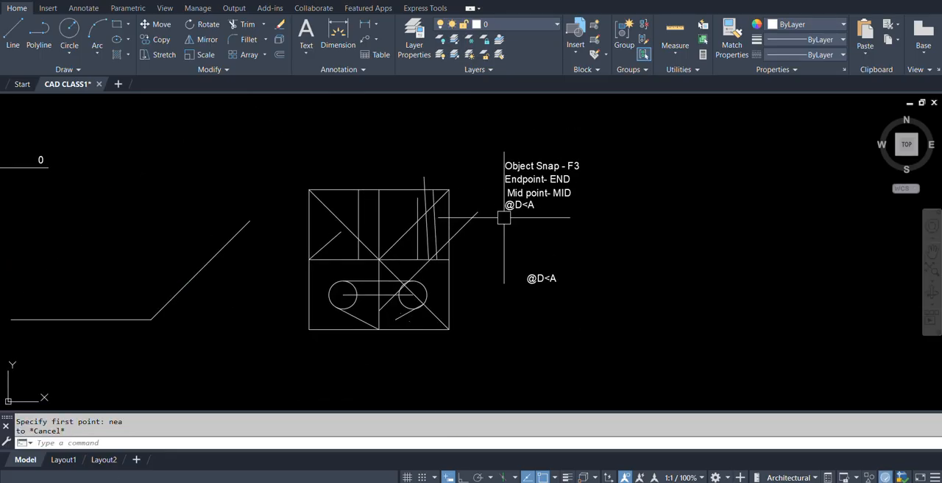
scroll(505, 217, "down", 2)
scroll(514, 274, "up", 2)
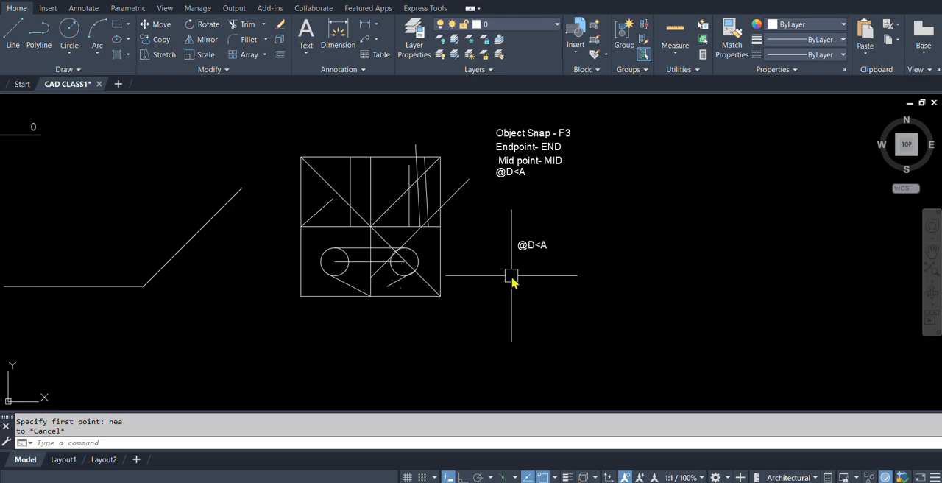
type("rec")
key("Return")
left_click(274, 106)
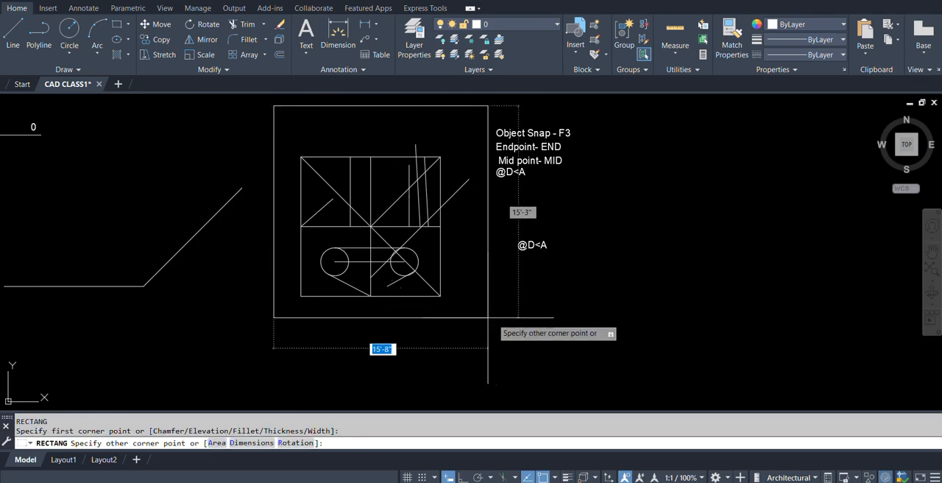
left_click(605, 339)
Draw a second rectangle, about 44'-8" by 21', framing the plain square, the dimensioned parallelogram, its notes and the angle cross.
scroll(494, 275, "down", 4)
scroll(134, 253, "up", 2)
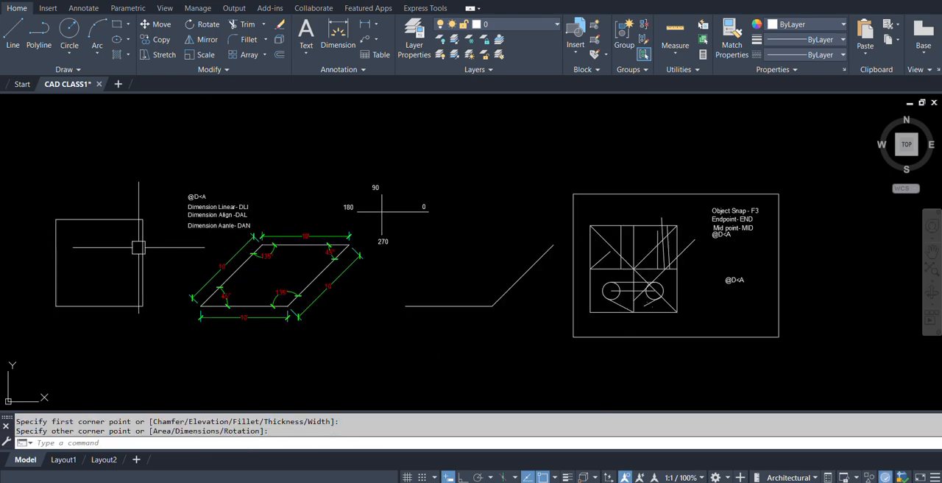
middle_click_drag(134, 252, 222, 251)
key("Return")
left_click(134, 148)
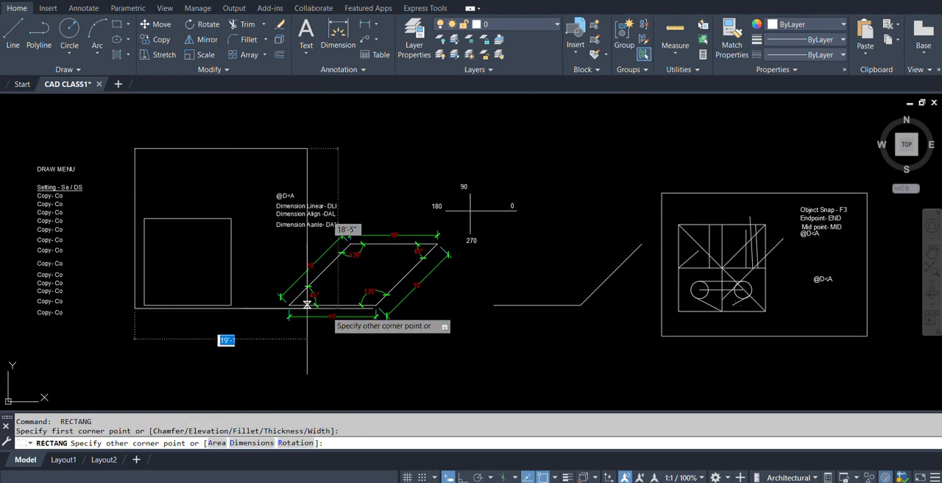
left_click(521, 330)
middle_click_drag(551, 290, 448, 290)
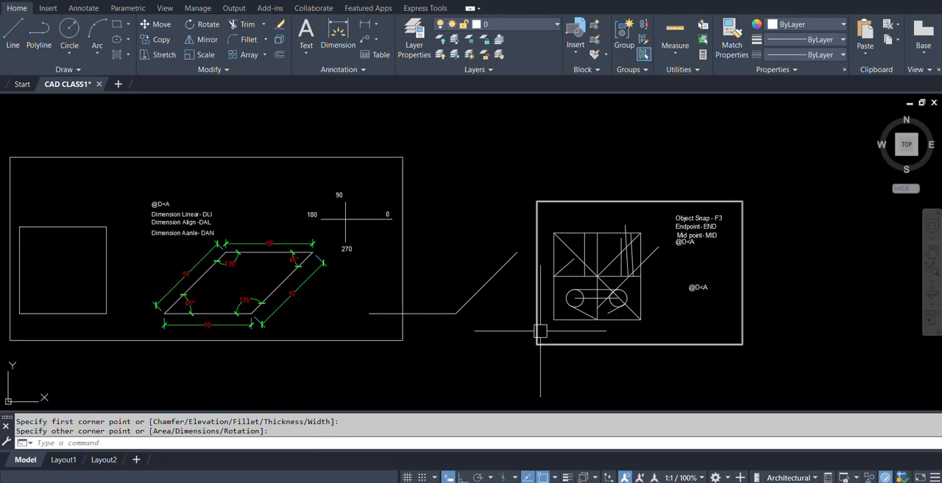
middle_click_drag(747, 282, 664, 228)
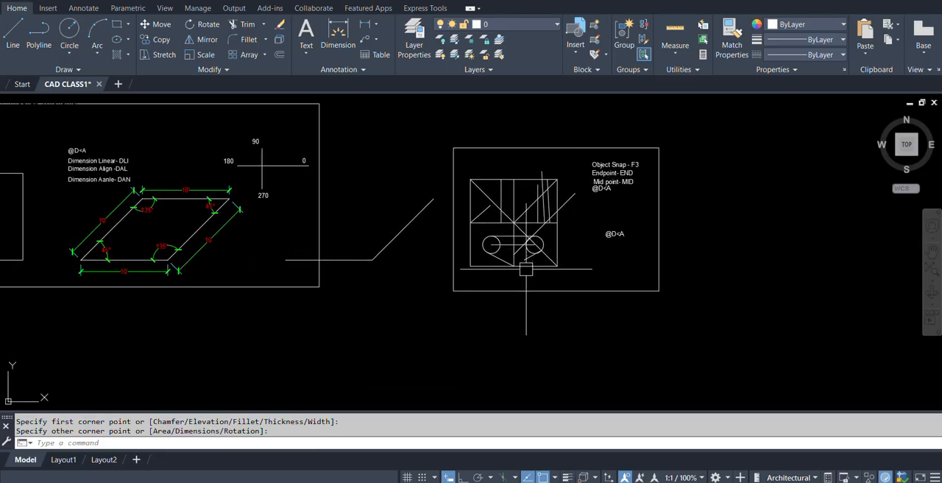
mouse_move(521, 195)
middle_mouse_down()
mouse_move(652, 244)
mouse_move(664, 218)
mouse_move(612, 222)
middle_mouse_up()
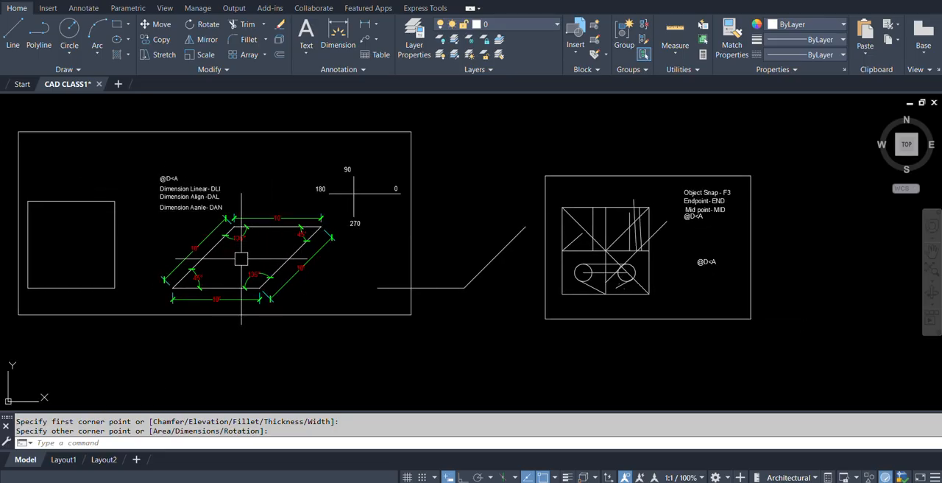
mouse_move(337, 309)
middle_mouse_down()
mouse_move(305, 309)
mouse_move(294, 287)
middle_mouse_up()
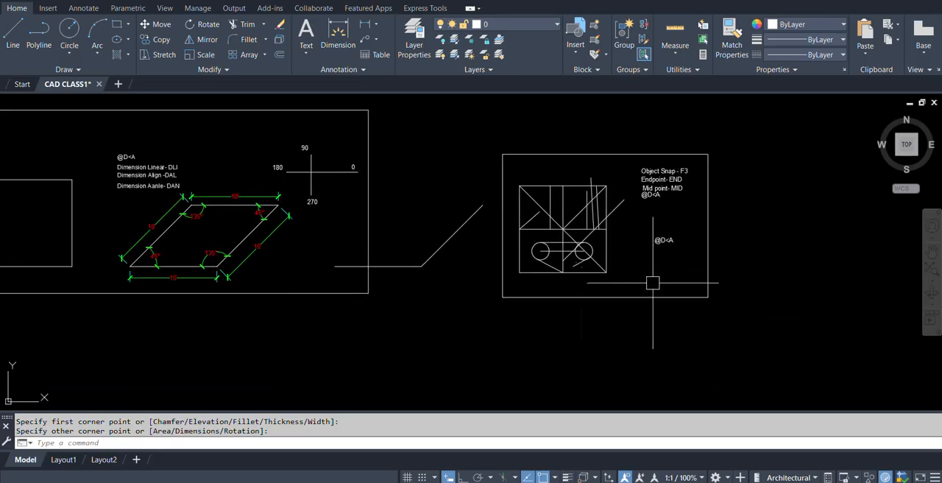
middle_click_drag(647, 259, 534, 261)
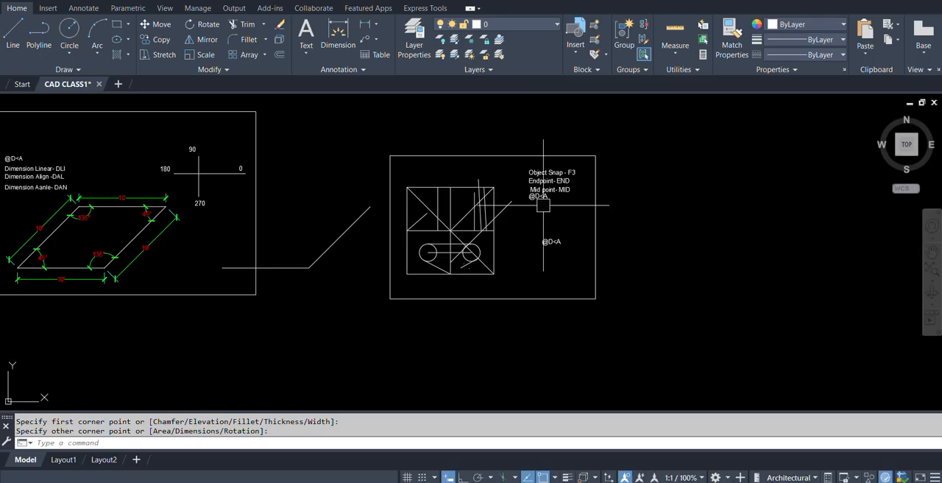
Copy the "Object Snap - F3" text from its insertion point to just above the object snap frame as a heading.
scroll(545, 202, "up", 2)
key("Escape")
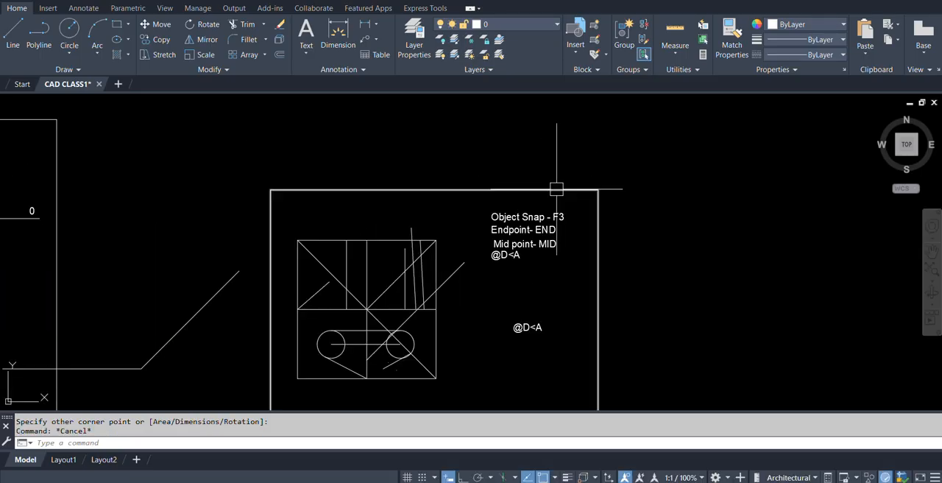
type("co")
key("Return")
left_click(528, 228)
key("Return")
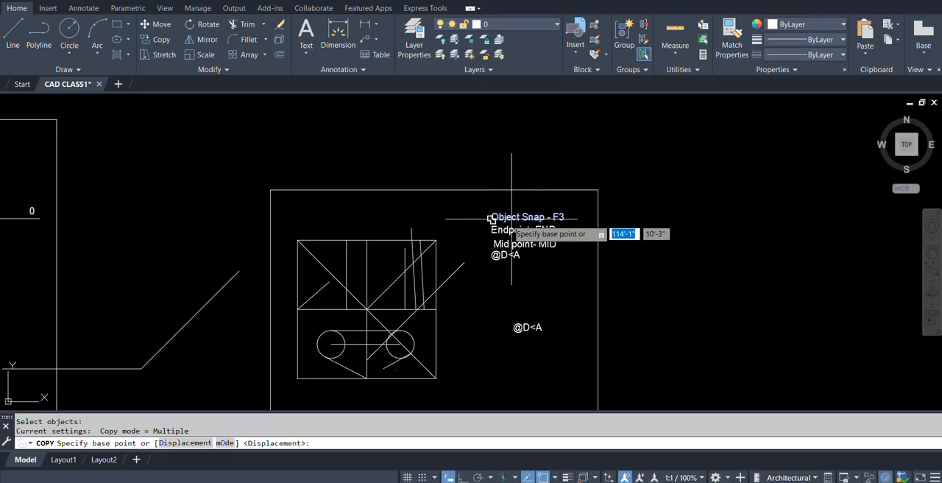
left_click(497, 218)
left_click(396, 164)
key("Return")
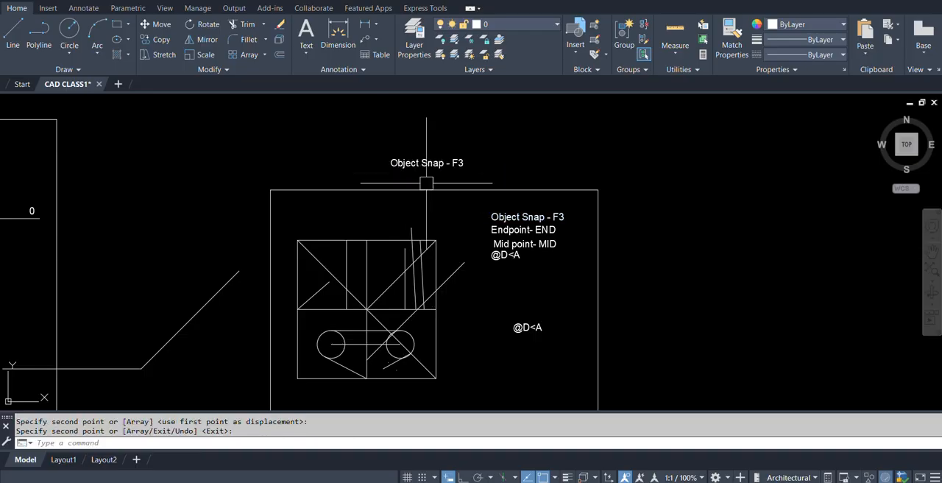
Examine the Object Snap, Dynamic Input and Snap and Grid drafting settings and the Drafting options, cancelling the options without changes.
scroll(564, 211, "down", 5)
scroll(466, 236, "up", 2)
mouse_move(576, 277)
middle_mouse_down()
mouse_move(488, 260)
mouse_move(471, 275)
middle_mouse_up()
key("Escape")
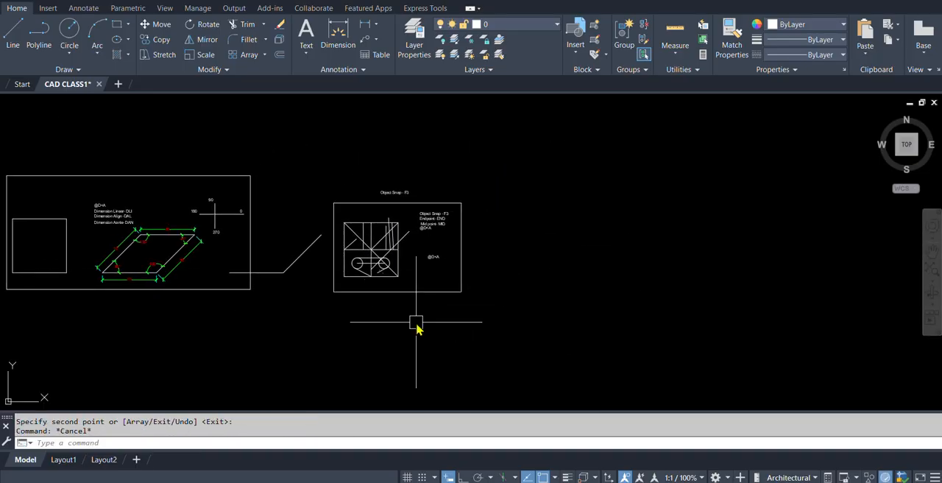
key("Return")
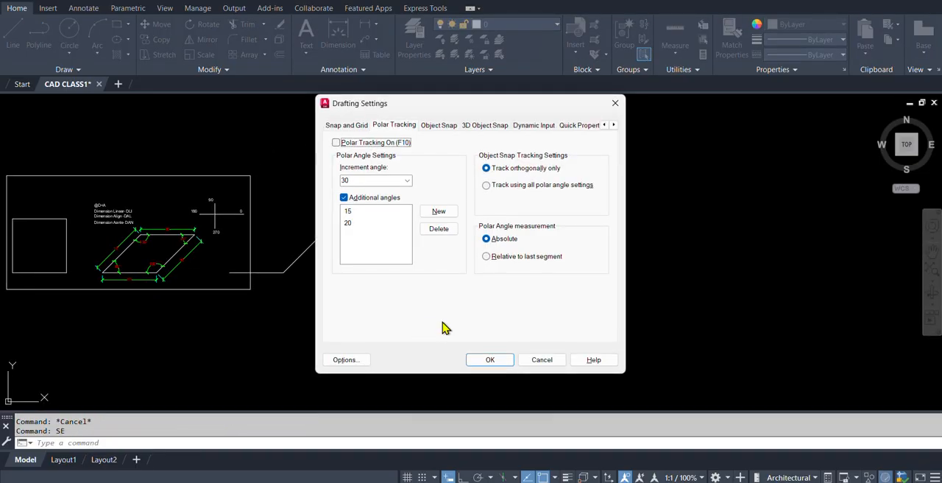
left_click(440, 126)
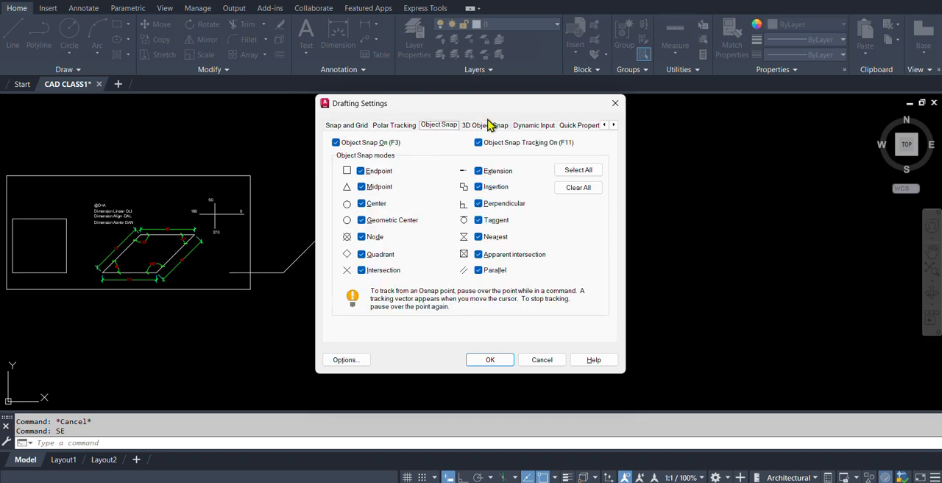
left_click(534, 126)
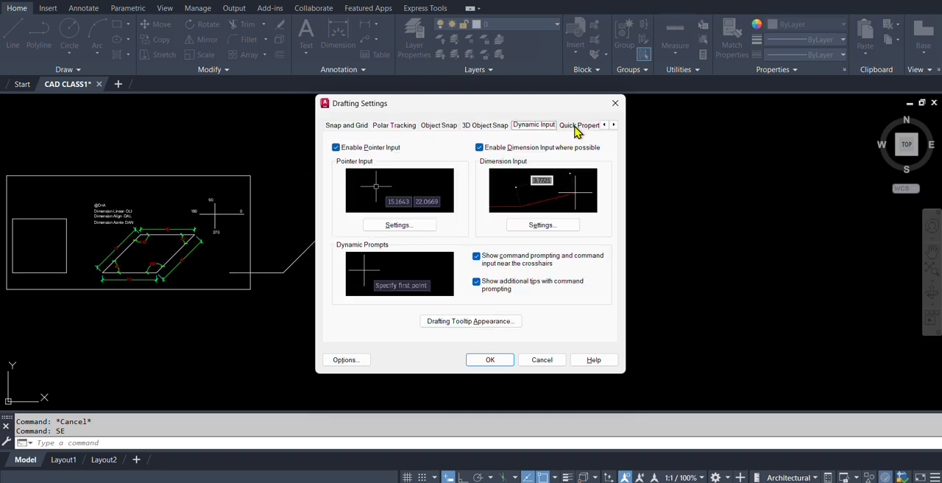
left_click(342, 126)
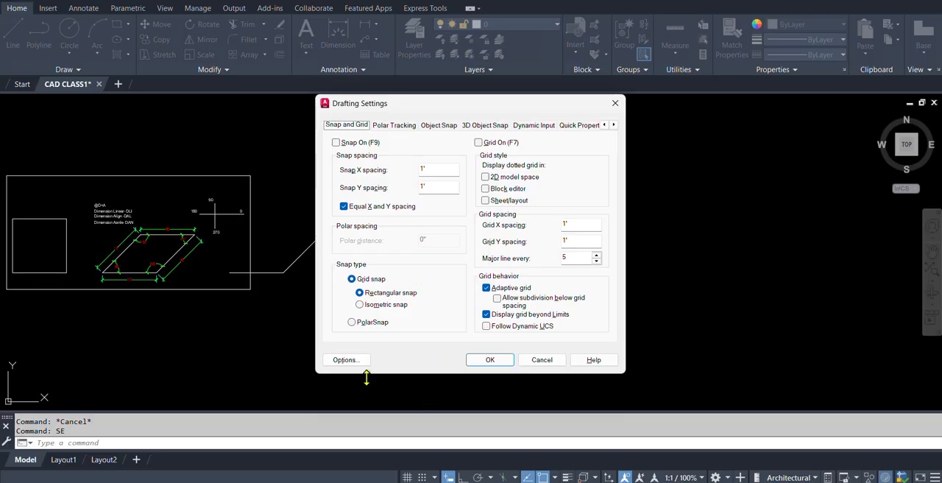
left_click(345, 360)
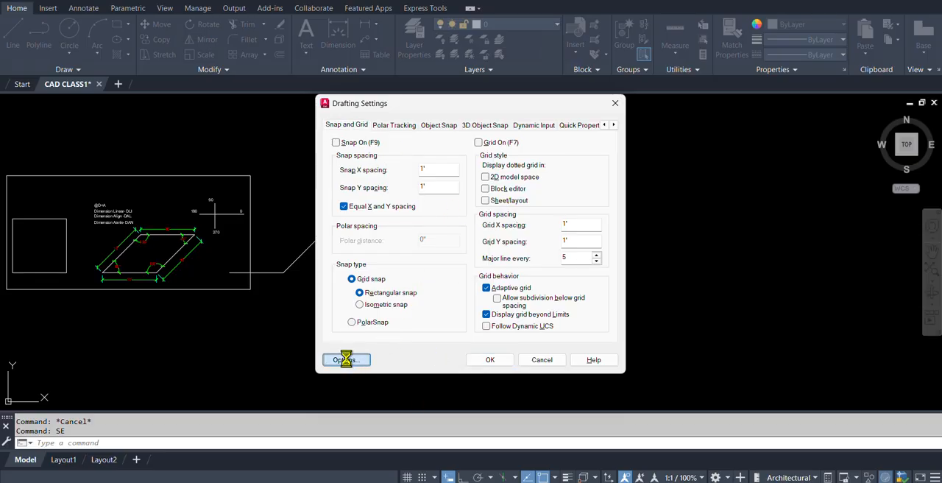
left_click(570, 402)
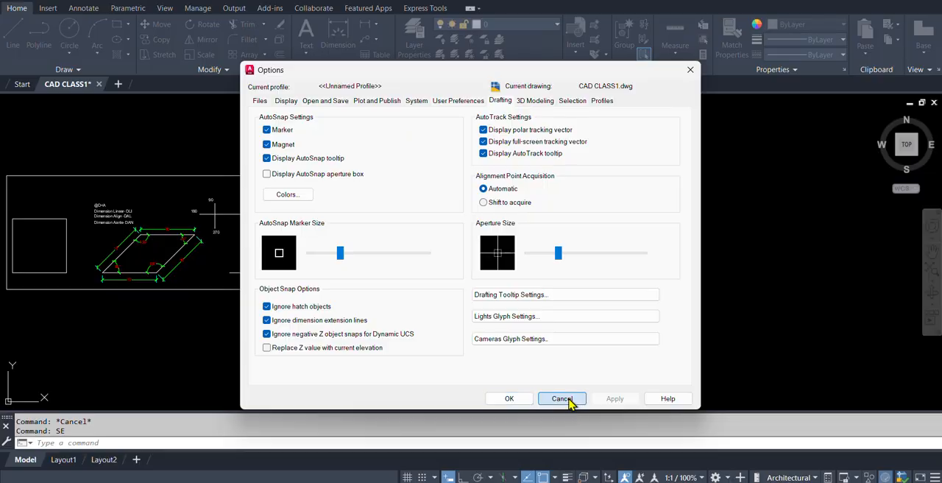
Enlarge the object snap aperture to its maximum size in the Drafting options and apply the change.
left_click(350, 360)
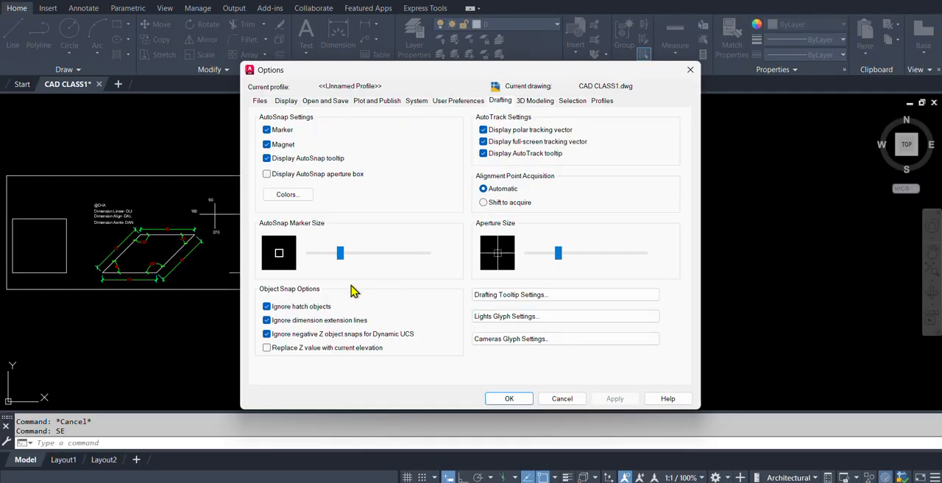
left_click_drag(558, 257, 644, 254)
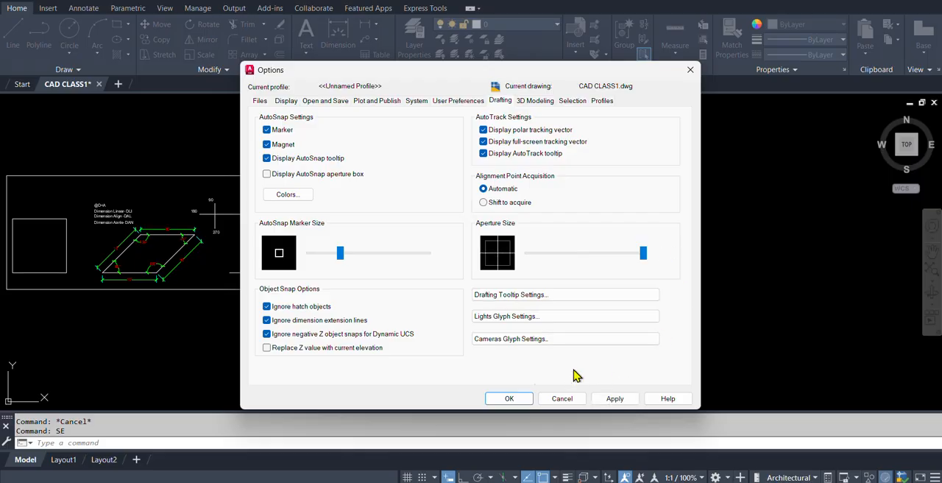
left_click(509, 398)
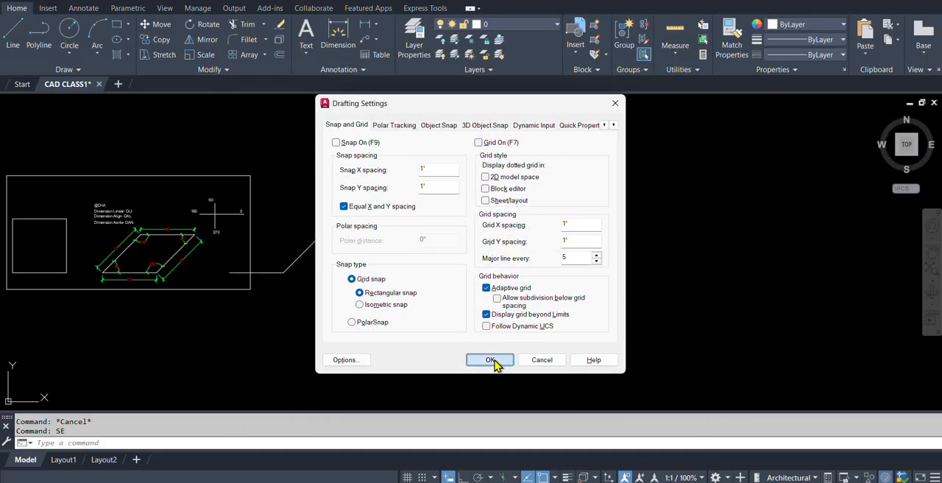
left_click(490, 360)
key("Return")
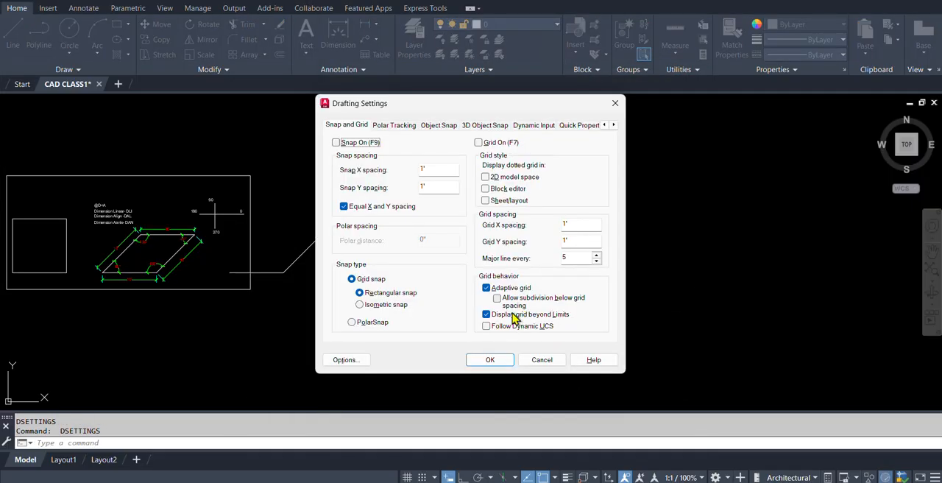
left_click(345, 360)
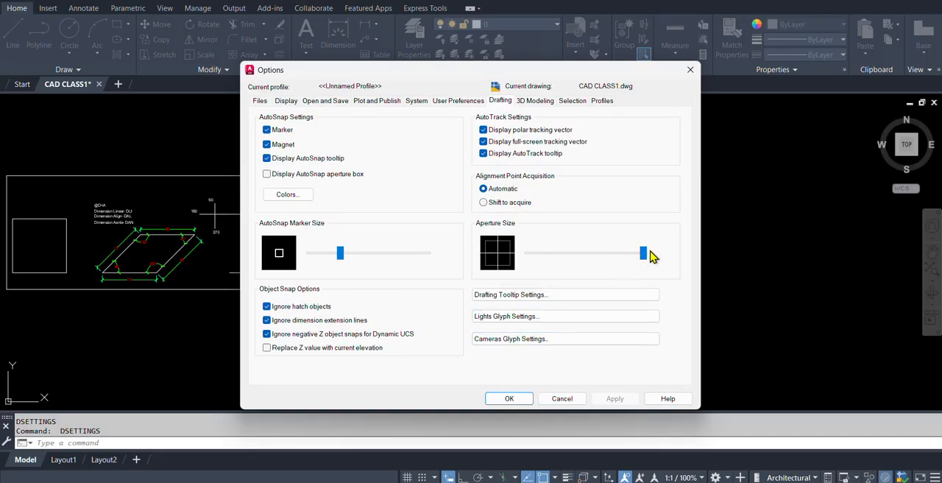
mouse_move(645, 256)
left_mouse_down()
mouse_move(567, 263)
mouse_move(645, 253)
left_mouse_up()
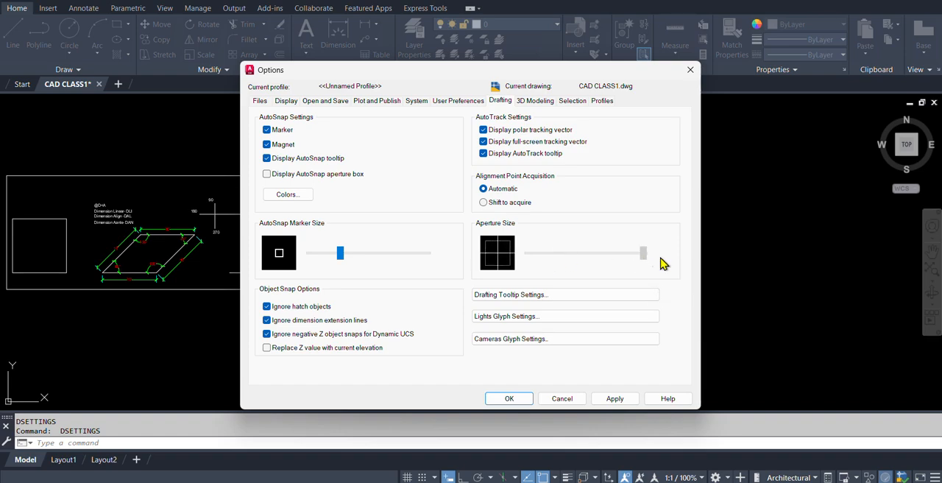
left_click(615, 399)
left_click(506, 401)
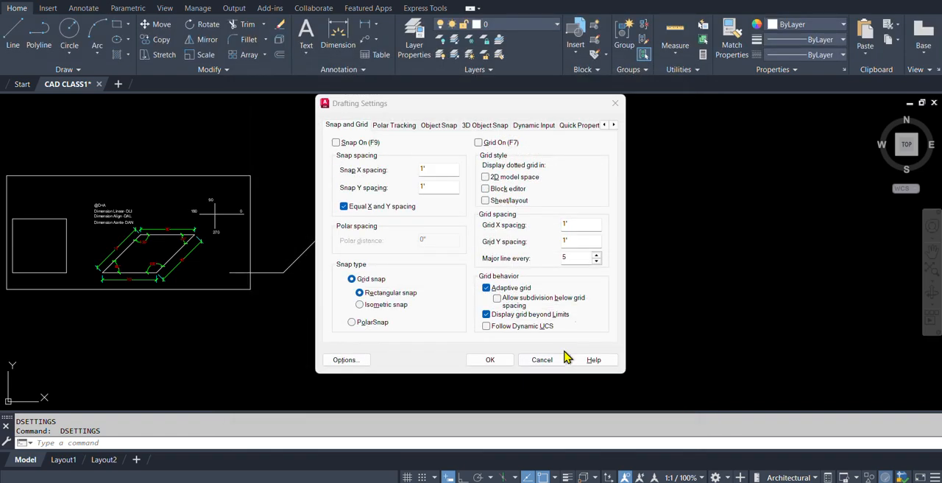
left_click(490, 360)
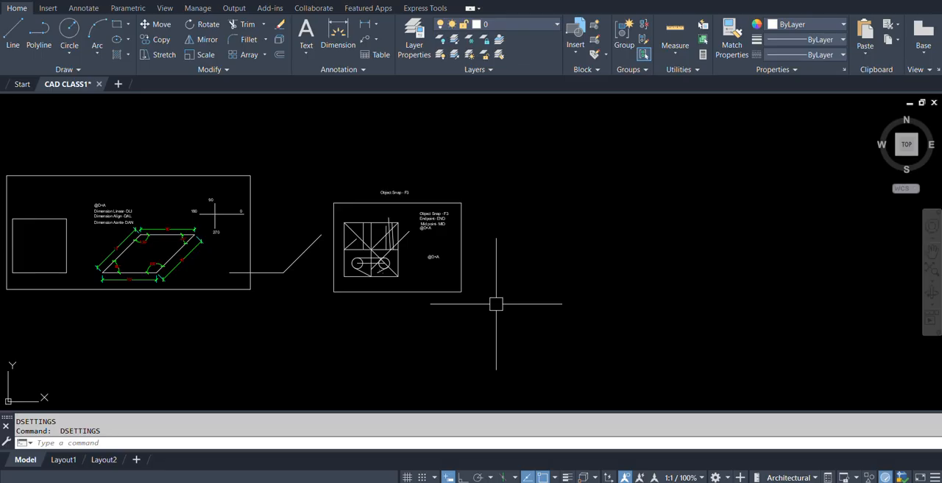
type("co")
key("Return")
left_click(462, 276)
key("Escape")
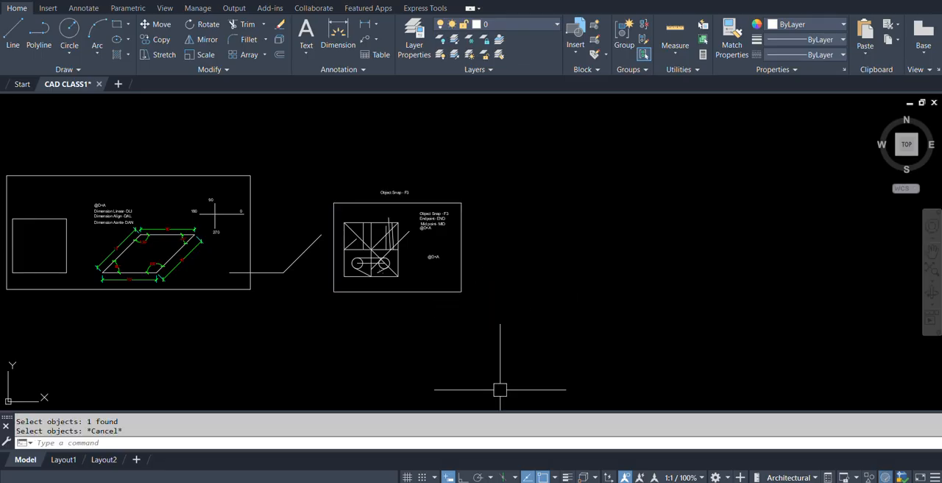
Review the Files, Display and Open and Save options, and enlarge the AutoSnap marker to its maximum size in the Drafting options.
type("se")
key("Return")
left_click(345, 361)
left_click(260, 101)
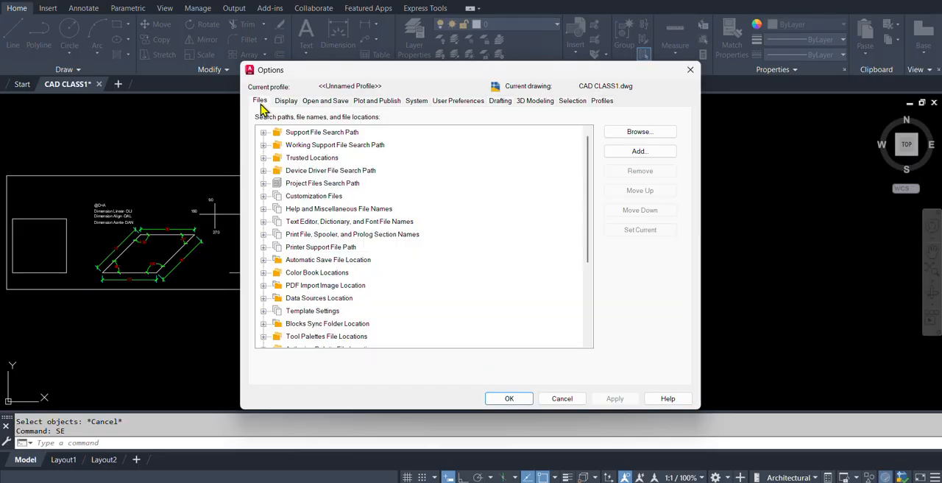
left_click(284, 102)
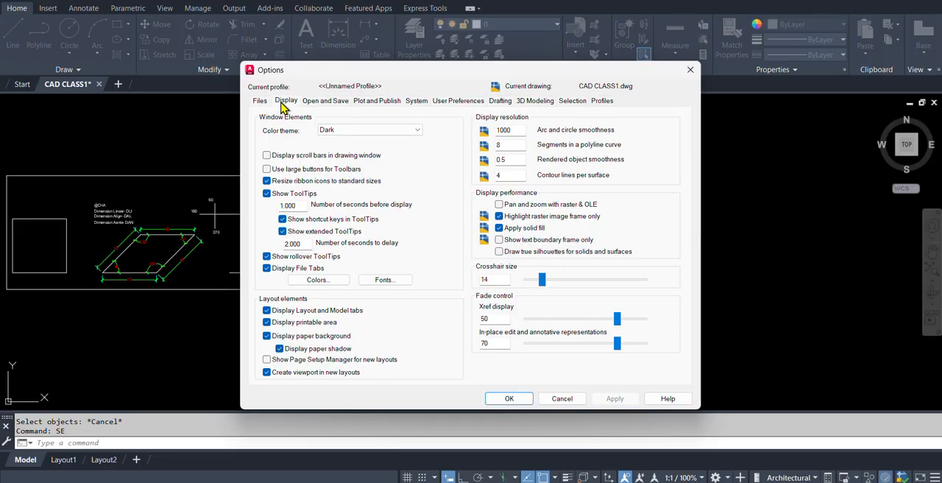
left_click(322, 101)
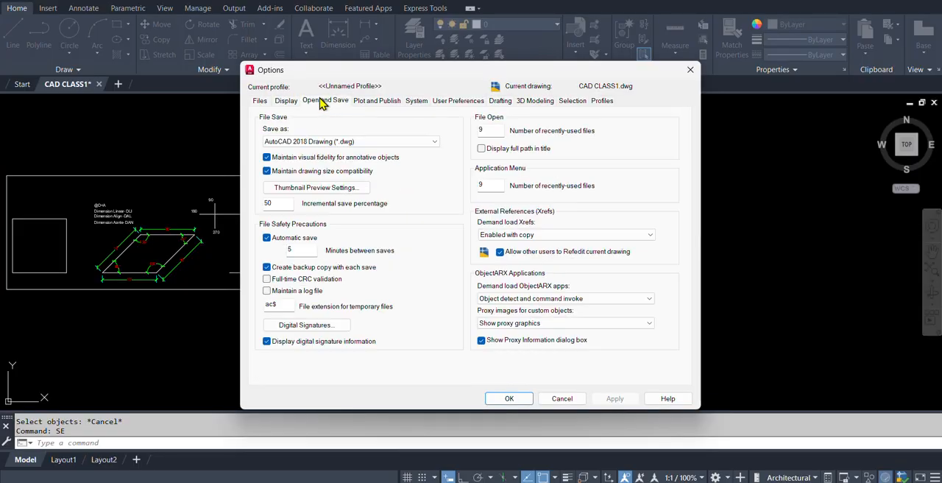
left_click(500, 102)
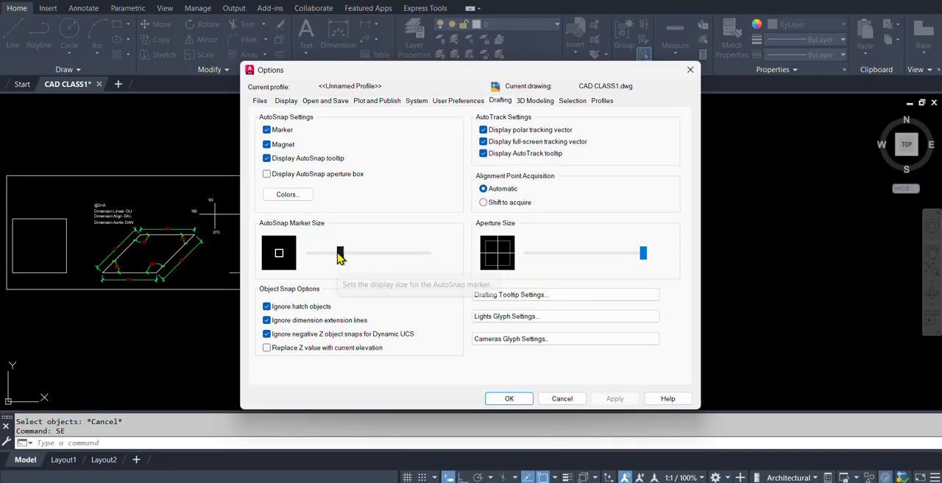
left_click_drag(341, 253, 427, 253)
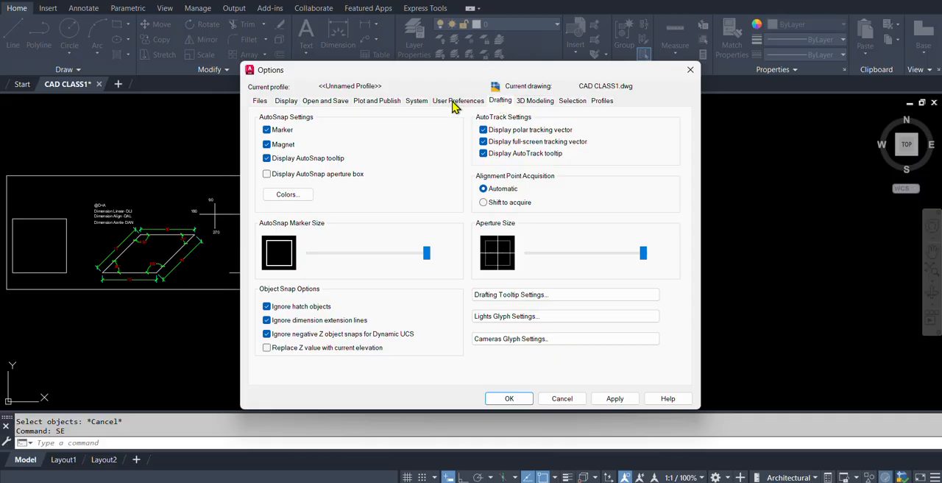
Set the crosshair size to 100 and both the Xref display and in-place edit fade values to 90.
left_click(287, 102)
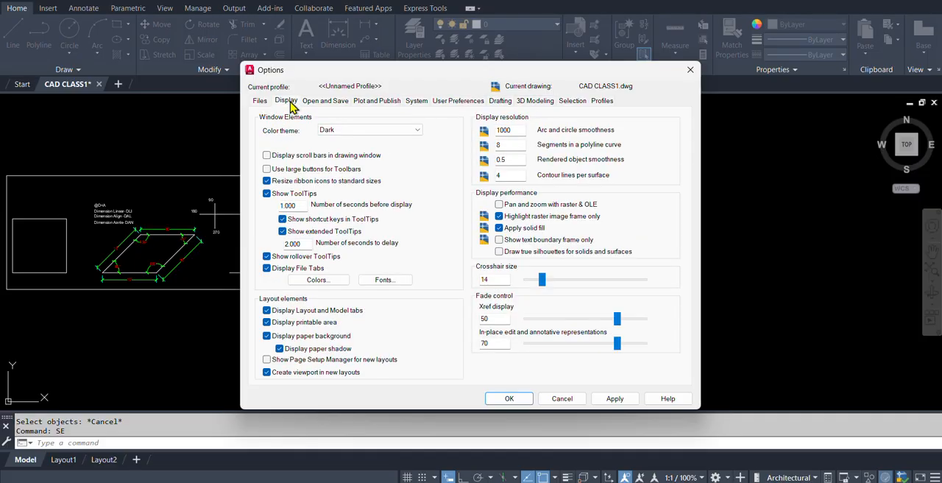
left_click_drag(542, 282, 645, 280)
left_click_drag(617, 319, 645, 343)
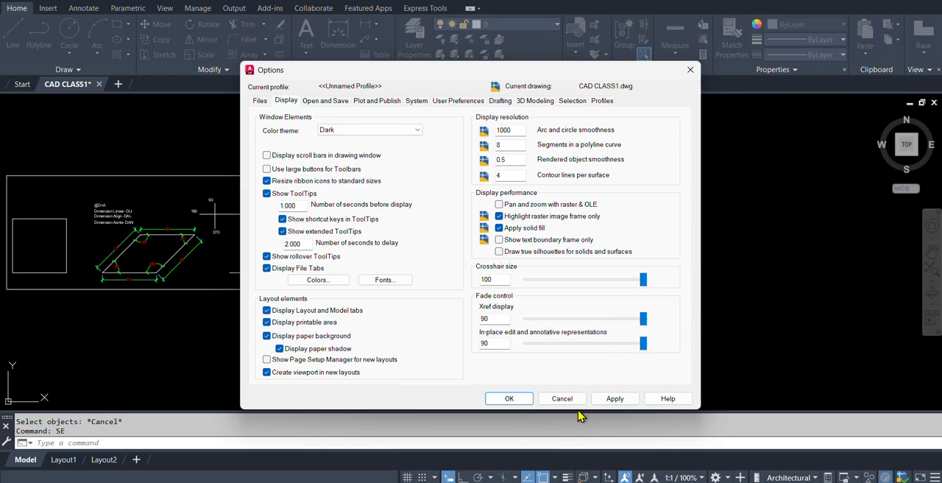
left_click(509, 398)
left_click(490, 360)
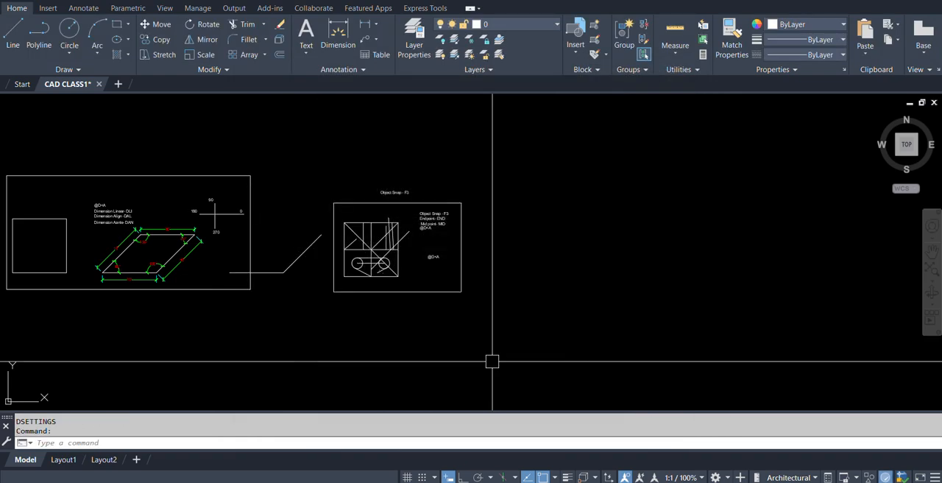
Reset the unnamed options profile to its default settings and accept the drafting settings.
key("Return")
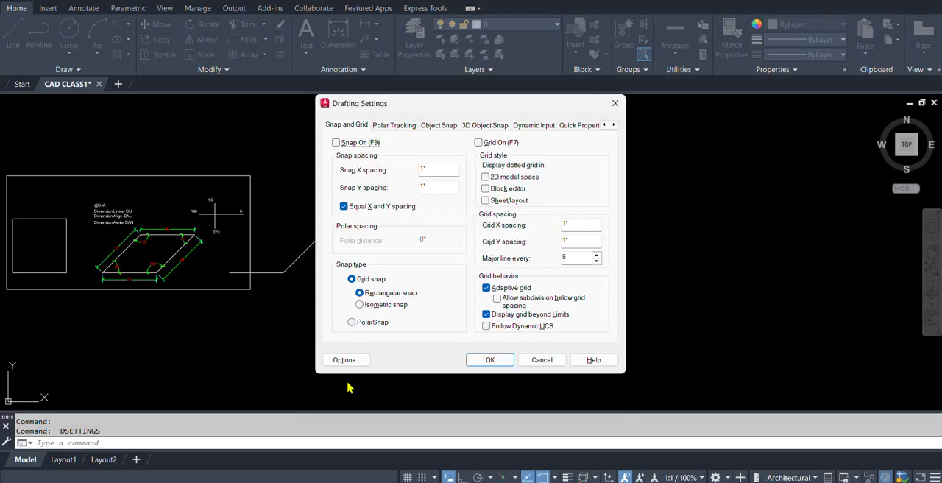
left_click(343, 360)
left_click(286, 101)
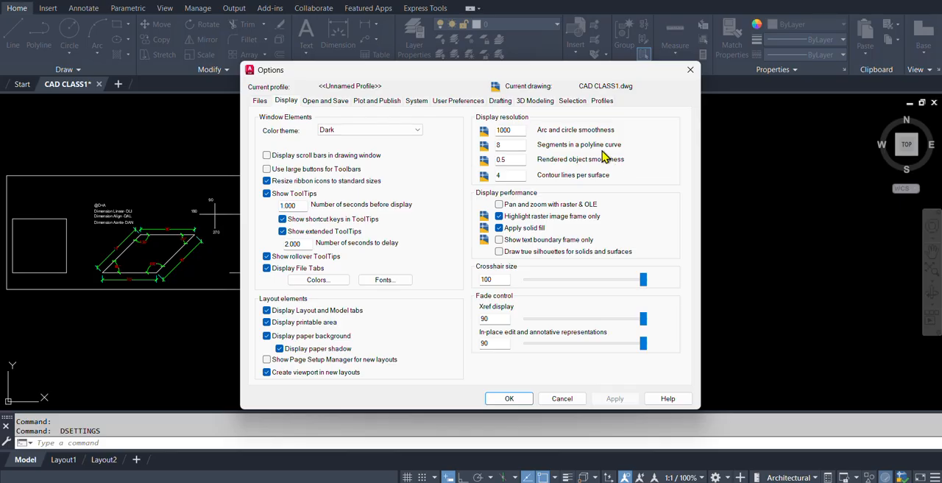
left_click(602, 101)
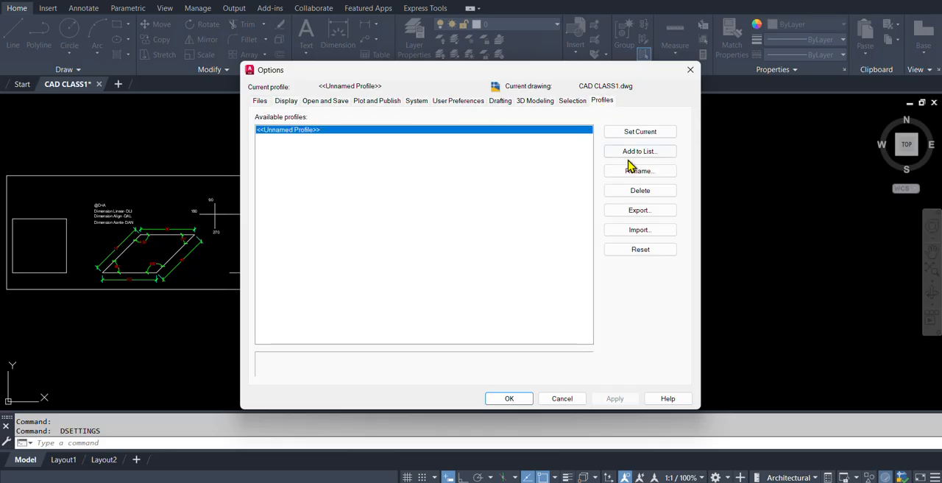
left_click(639, 249)
left_click(479, 277)
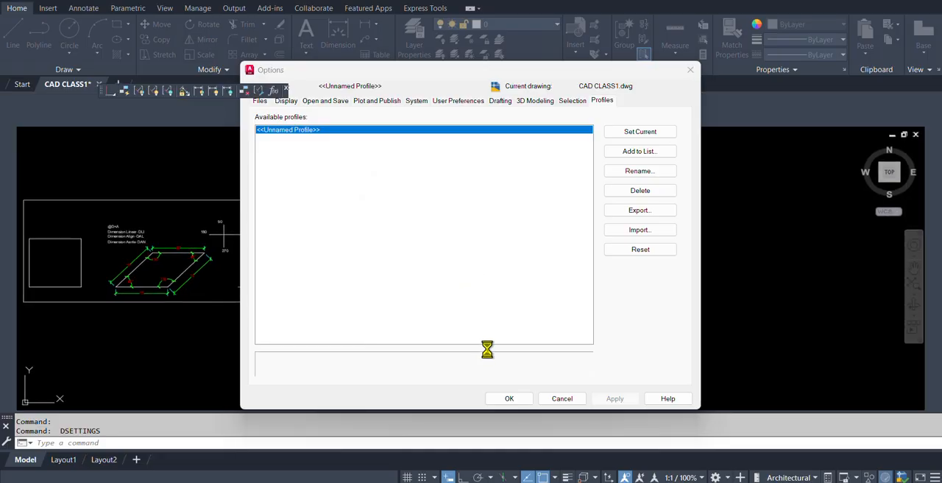
left_click(509, 398)
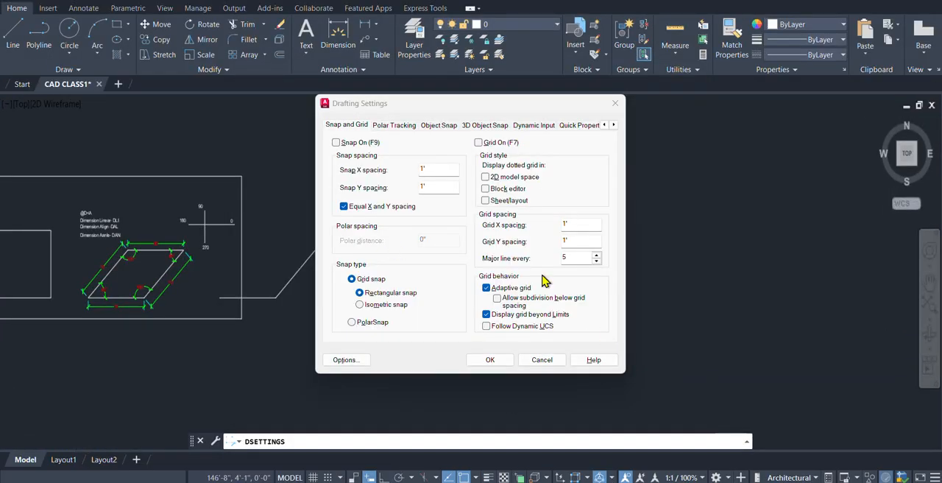
left_click(486, 360)
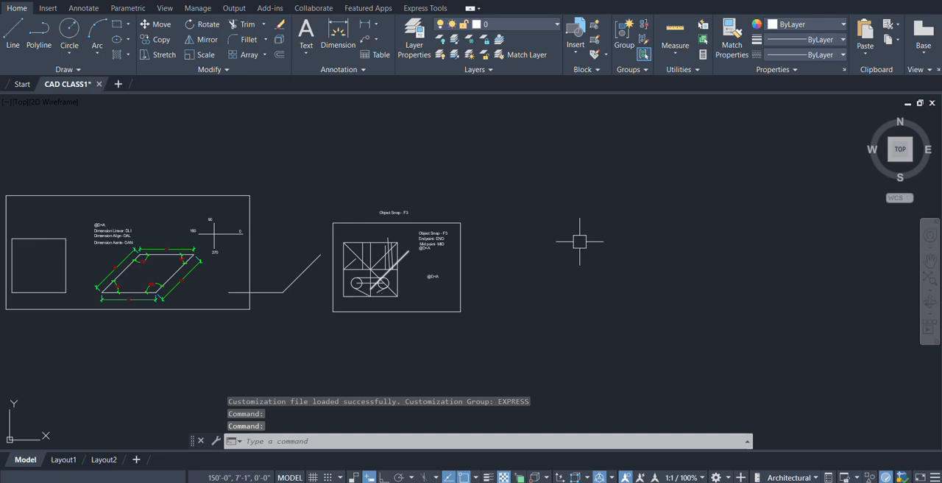
Set the crosshair size to 24 in the Display options, check the Drafting options and accept the settings.
middle_click_drag(553, 295, 640, 266)
scroll(481, 247, "up", 4)
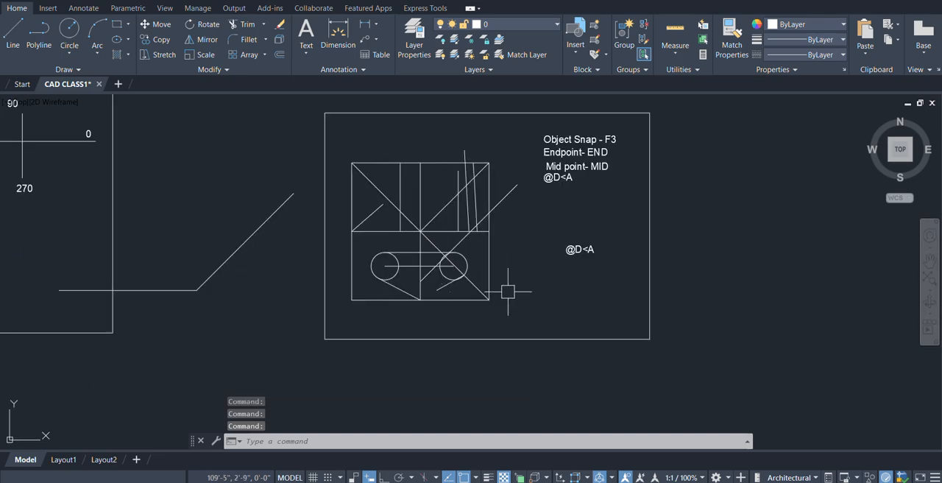
type("se")
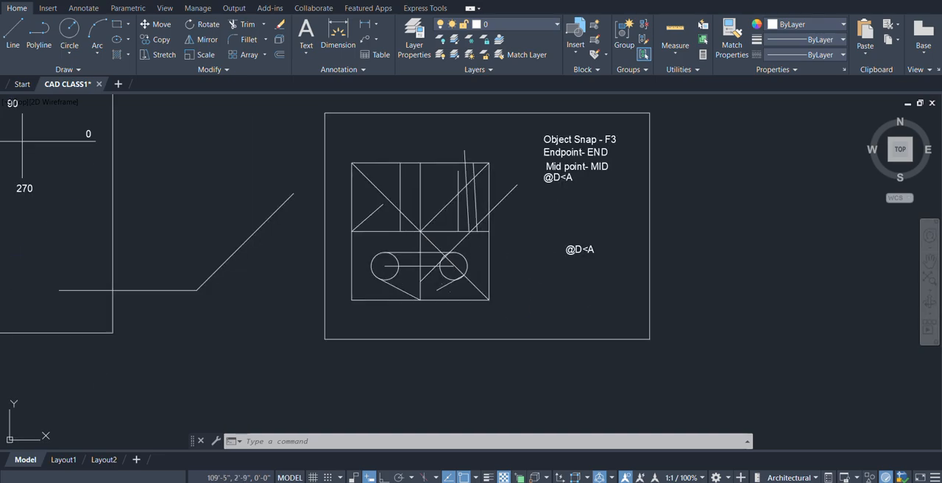
key("Return")
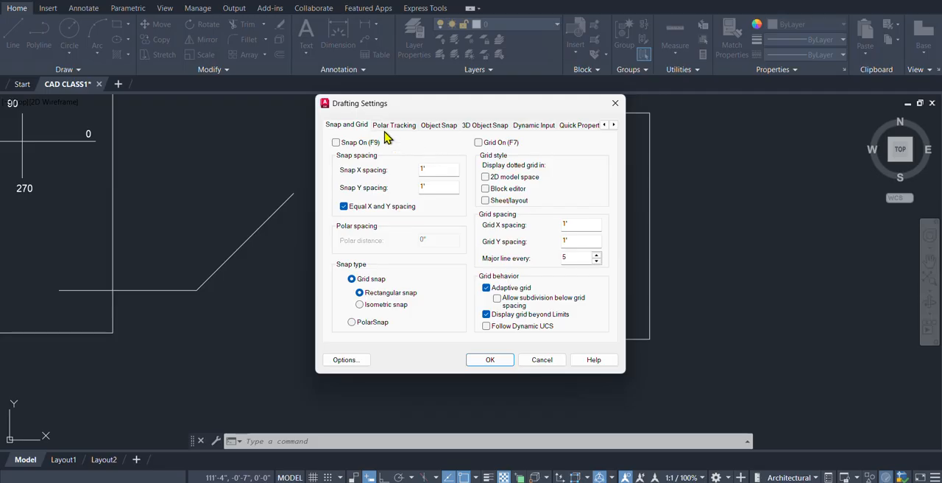
left_click(346, 359)
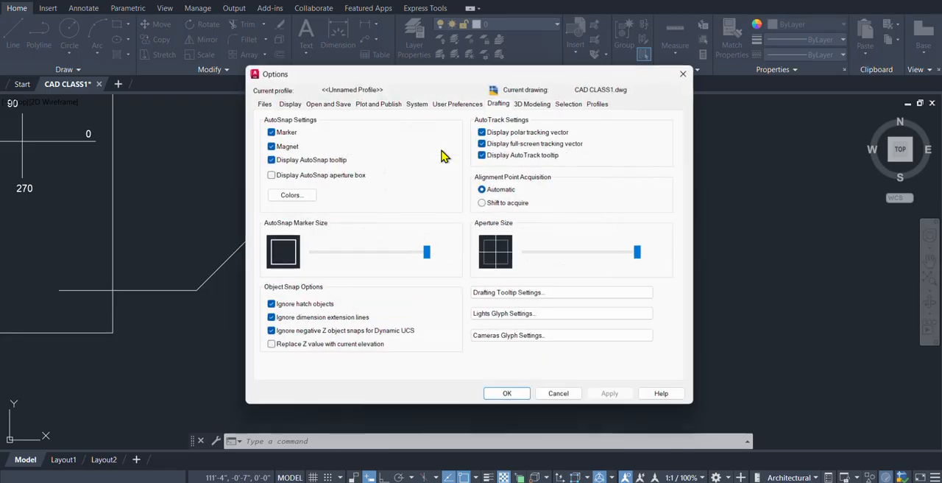
left_click(286, 101)
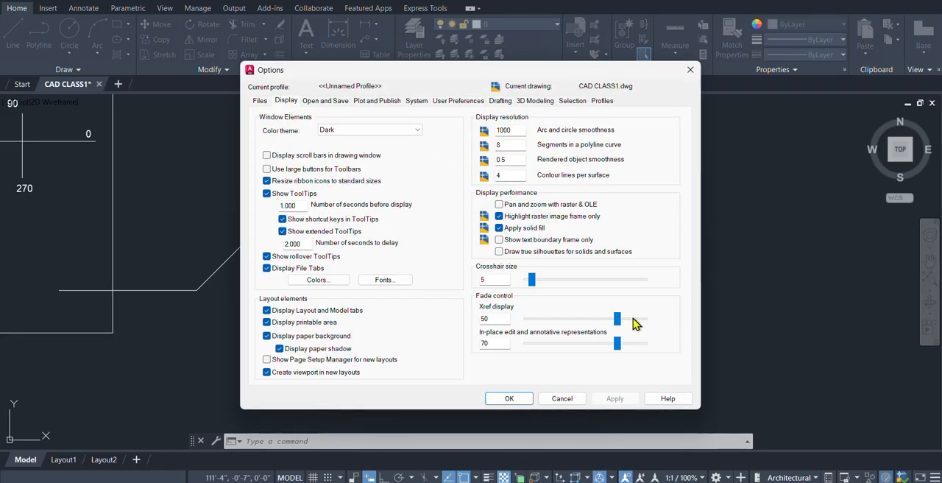
left_click_drag(536, 281, 554, 281)
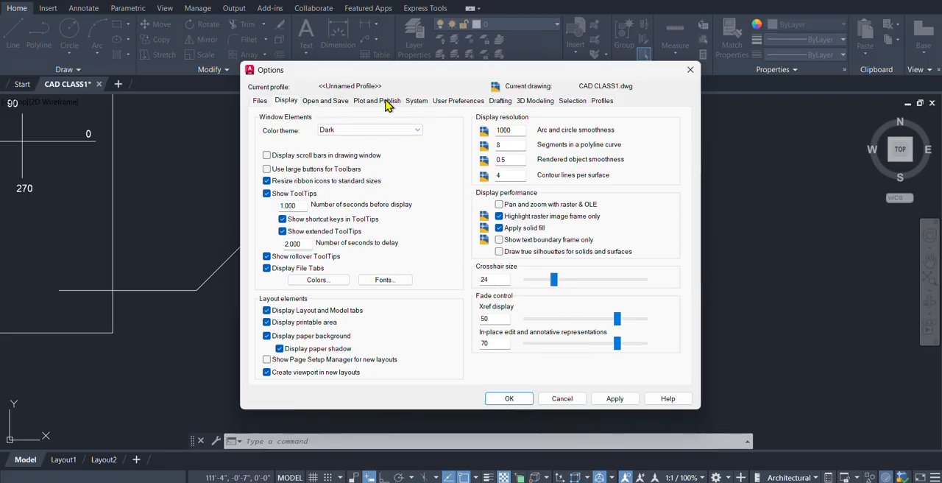
left_click(499, 102)
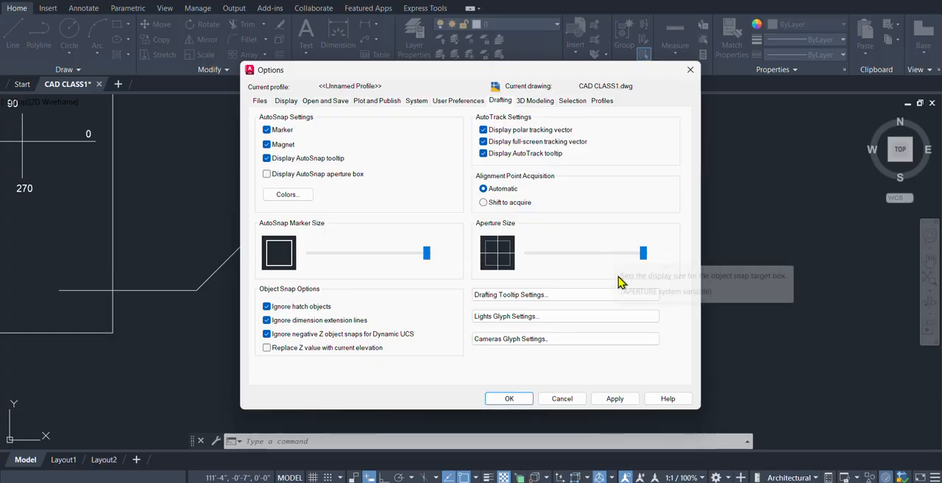
left_click(508, 398)
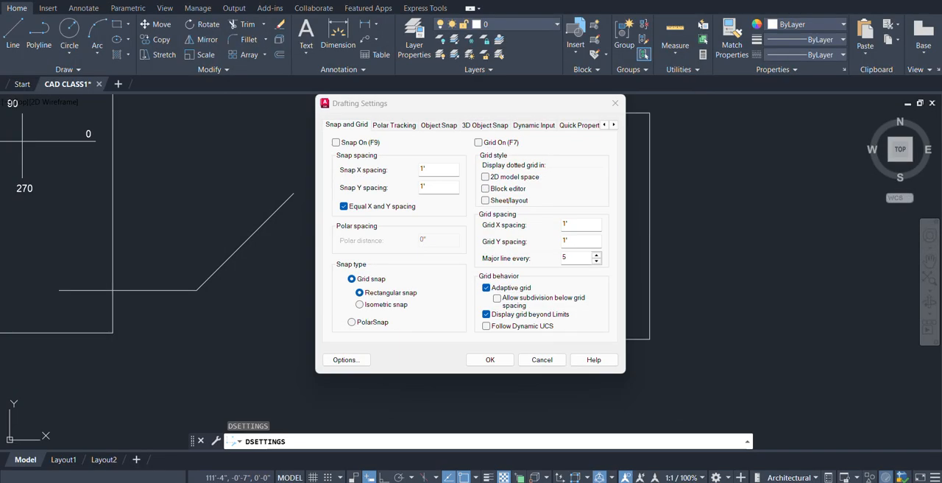
left_click(489, 360)
Copy the "Object Snap - F3" title above the frame horizontally into the empty area beside the object snap section.
scroll(745, 268, "down", 4)
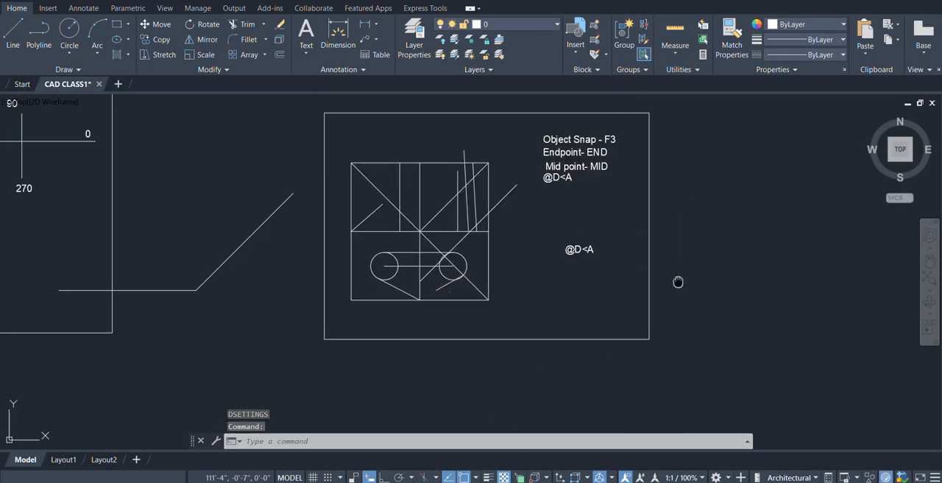
scroll(491, 277, "down", 4)
scroll(588, 259, "up", 4)
mouse_move(589, 259)
middle_mouse_down()
mouse_move(318, 251)
mouse_move(438, 250)
mouse_move(359, 258)
middle_mouse_up()
scroll(316, 249, "up", 2)
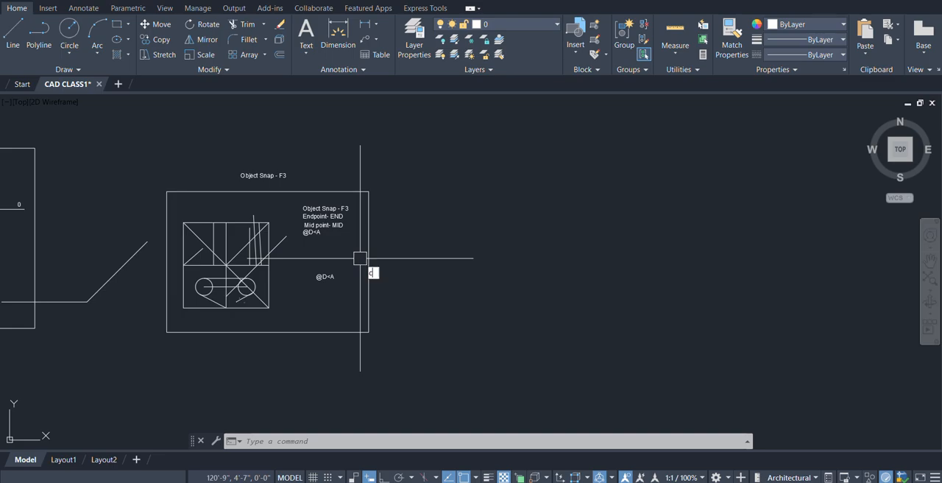
type("co")
key("Return")
left_click(255, 176)
key("Return")
left_click(240, 177)
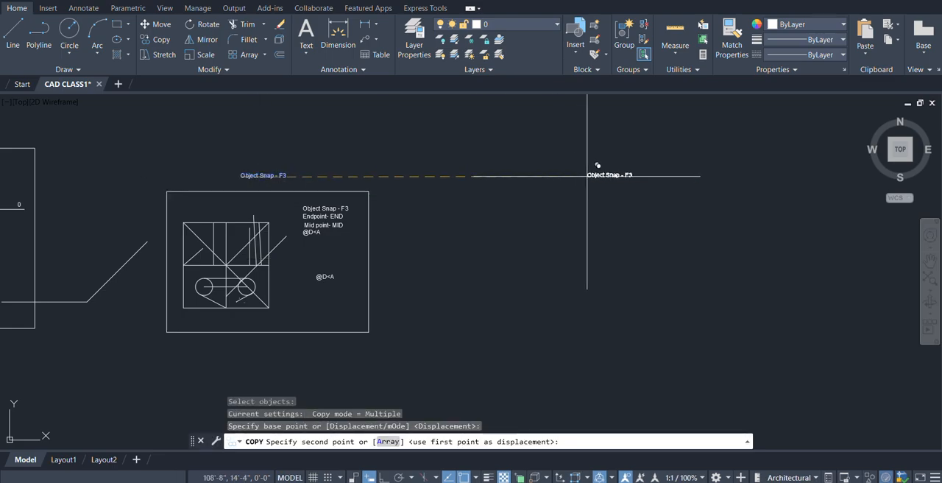
left_click(586, 175)
key("Escape")
Change the copied title's text to "Draw Menu".
double_click(589, 174)
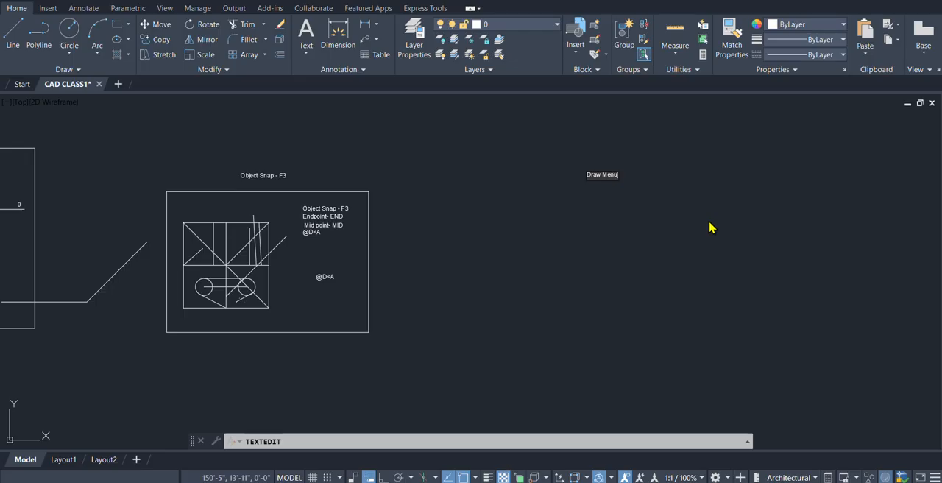
key("Return")
key("Return")
Draw a wide rectangular frame just beneath the Draw Menu title.
mouse_move(656, 234)
middle_mouse_down()
mouse_move(656, 242)
mouse_move(462, 235)
middle_mouse_up()
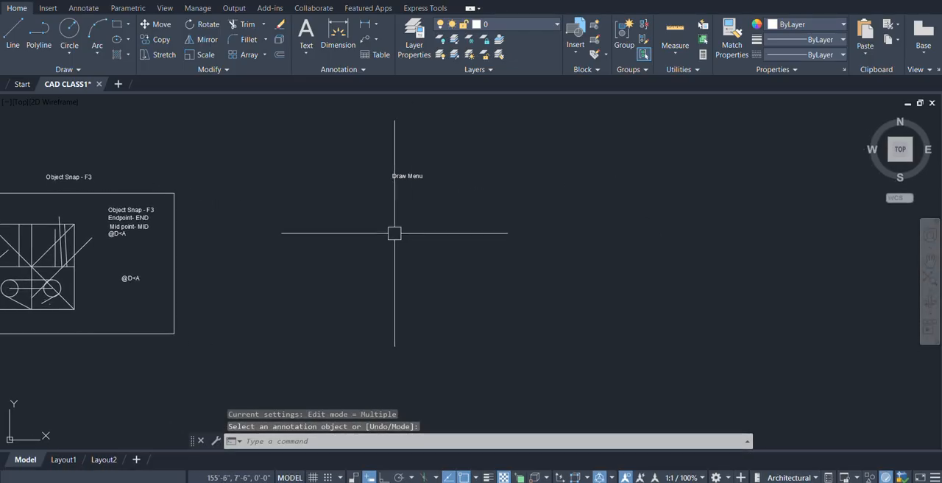
type("rec")
key("Return")
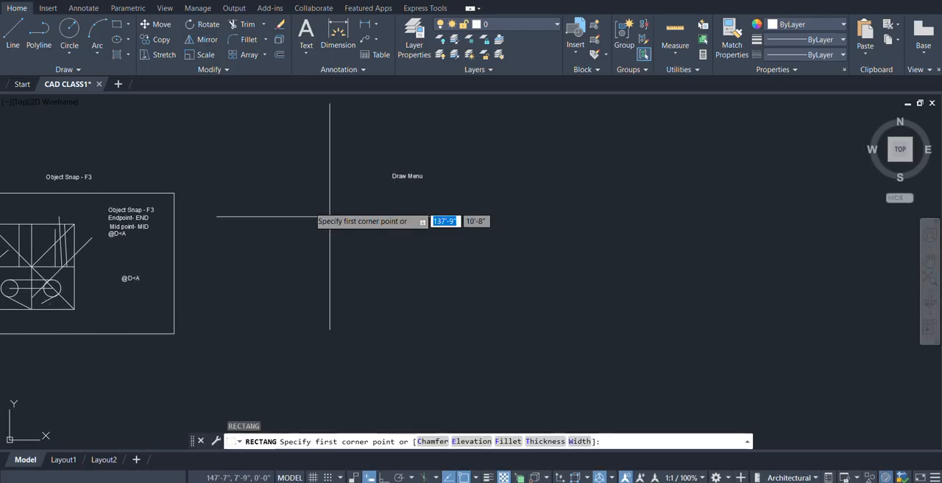
left_click(274, 182)
left_click(561, 335)
key("Return")
middle_click_drag(405, 269, 494, 270)
scroll(456, 208, "up", 2)
key("Escape")
Copy the four stacked text lines from the object snap frame into the upper-left corner of the Draw Menu frame.
middle_click_drag(395, 231, 336, 226)
scroll(397, 228, "down", 2)
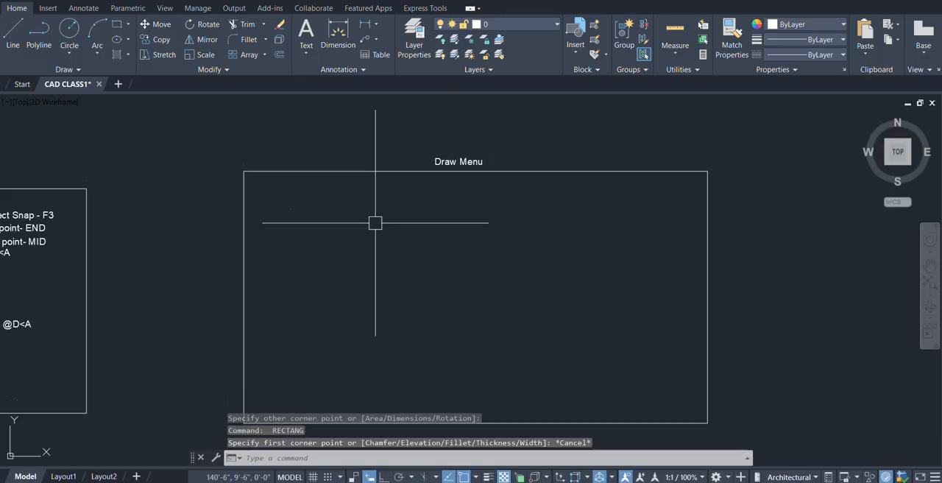
type("c")
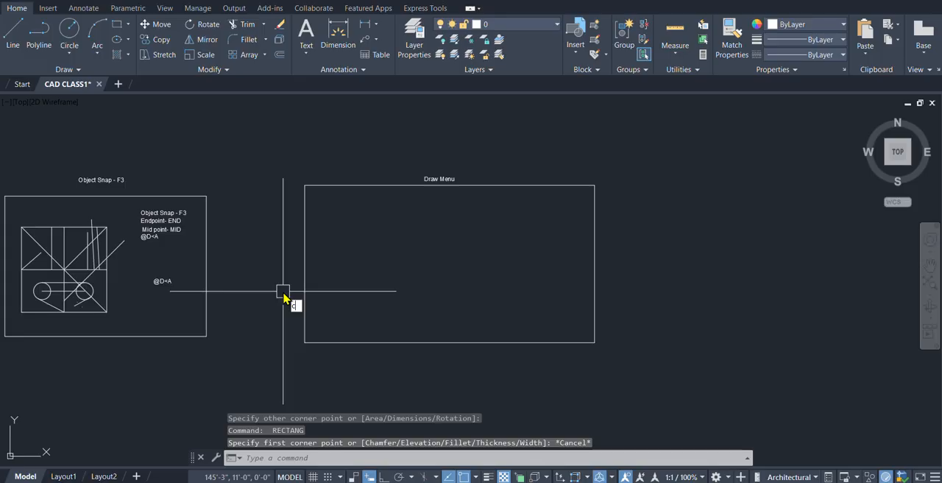
key("Return")
scroll(137, 243, "up", 4)
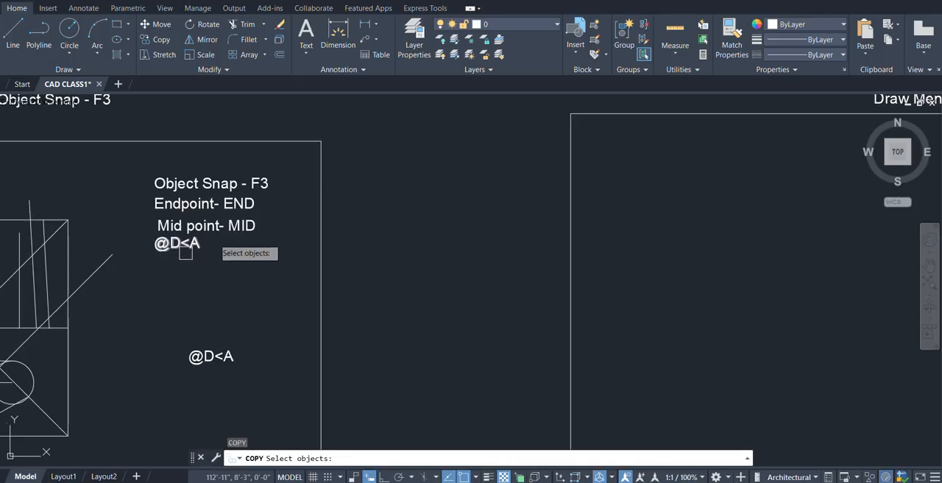
left_click(210, 161)
left_click(140, 270)
key("Return")
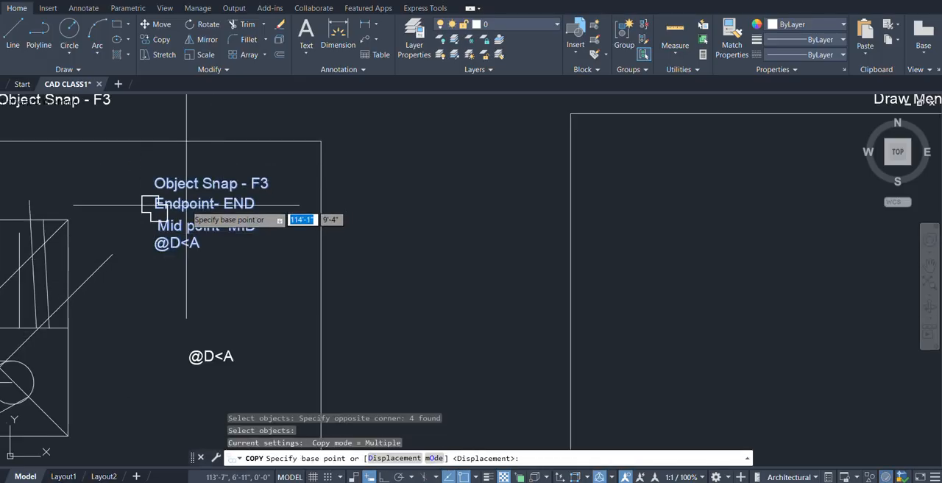
left_click(155, 208)
left_click(586, 155)
key("Return")
Change the first copied text line in the Draw Menu frame to "Line-L".
middle_click_drag(654, 194, 478, 227)
left_click(407, 160)
double_click(407, 159)
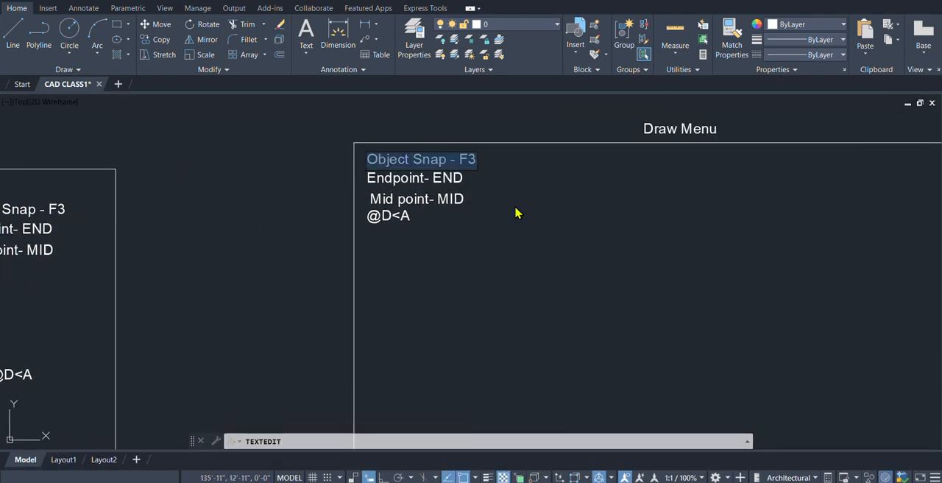
type("Lim")
type("e-L")
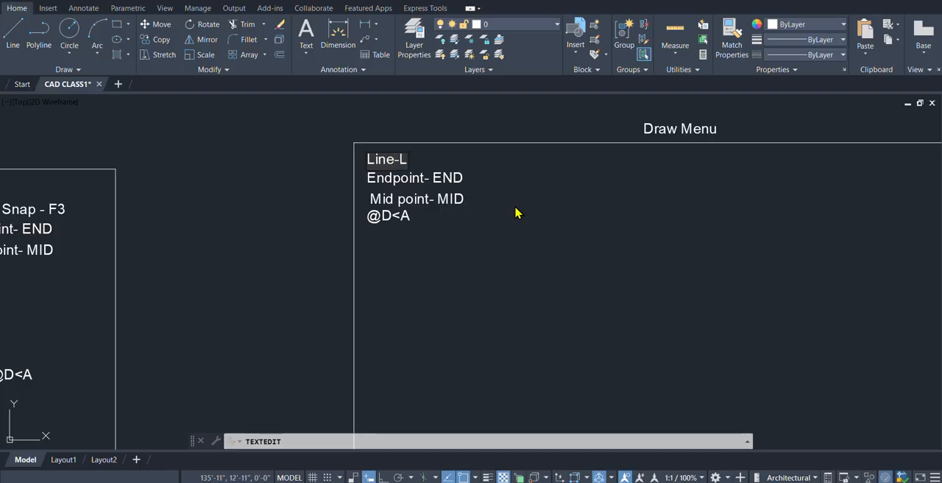
key("Return")
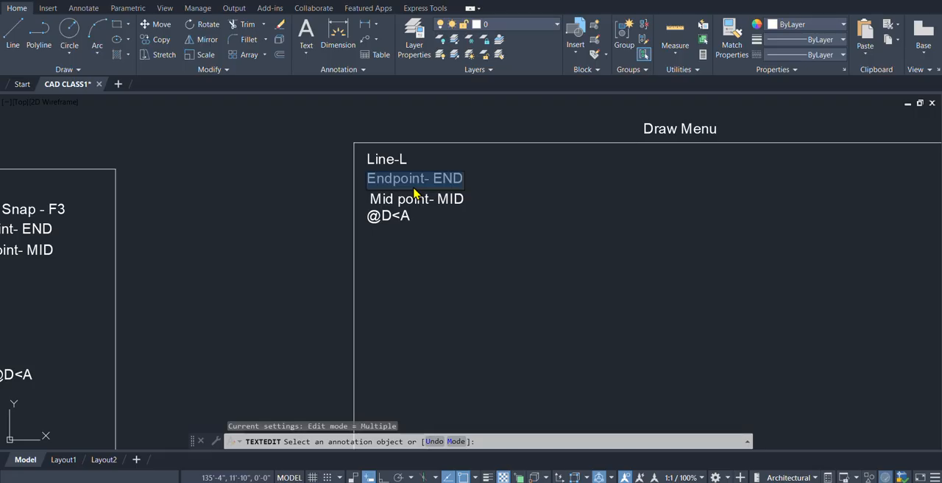
Change the second text line in the Draw Menu frame to "Poly Line- PL" and finish text editing.
type("Poly Lin")
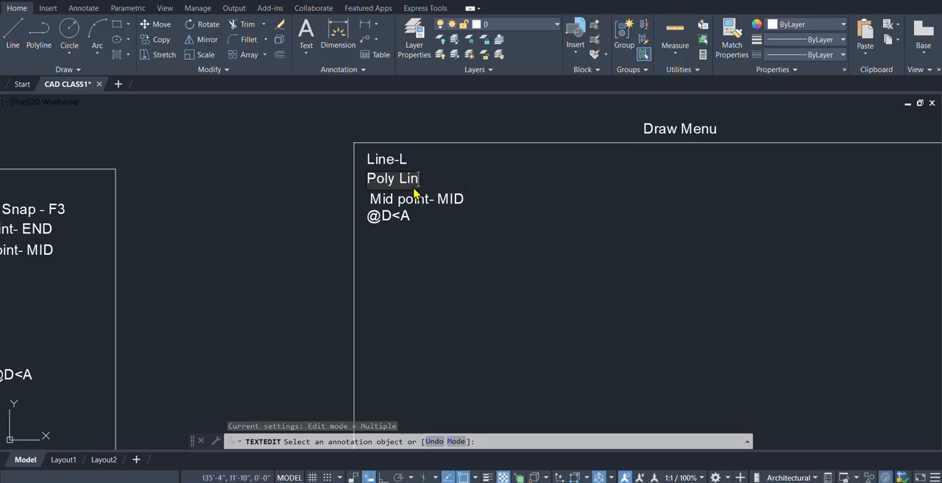
type("e- PL")
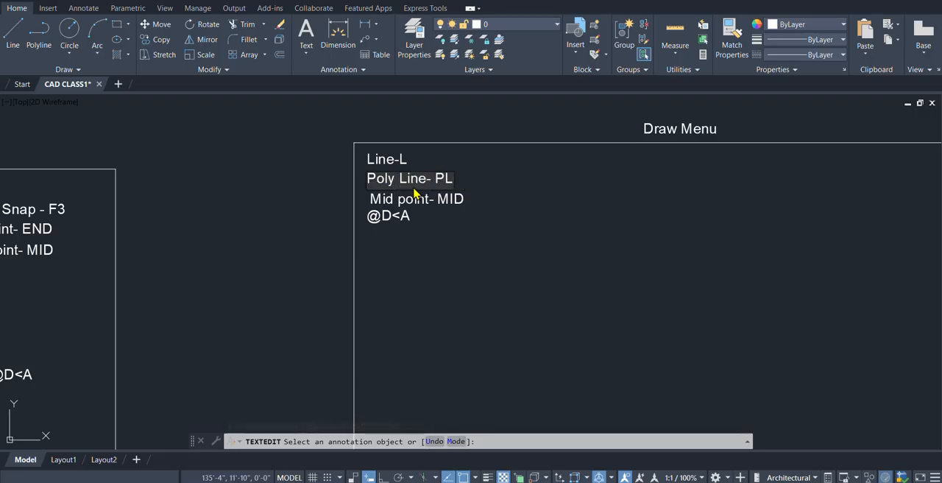
left_click(523, 198)
key("Return")
Draw a zigzag of four connected line segments beside the Line-L label with the Line command.
middle_click_drag(523, 217, 332, 238)
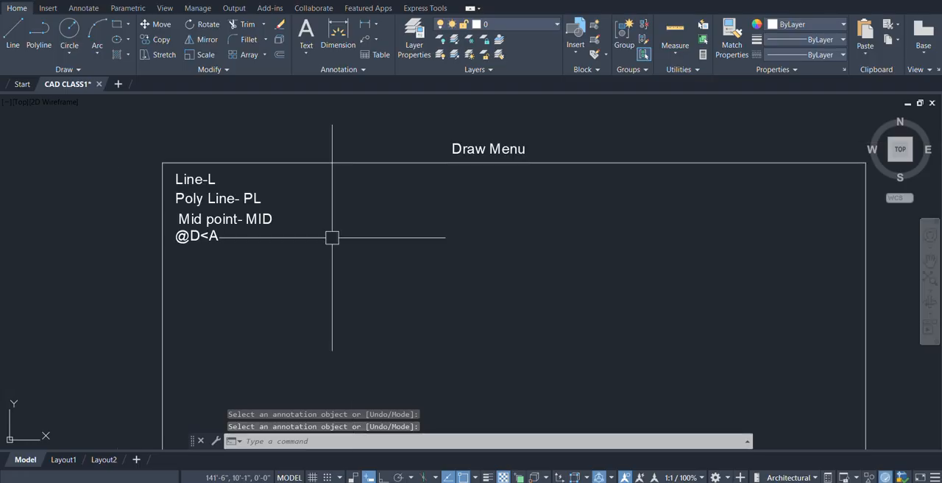
scroll(357, 207, "down", 3)
scroll(356, 209, "up", 2)
type("l")
key("Return")
scroll(314, 205, "up", 3)
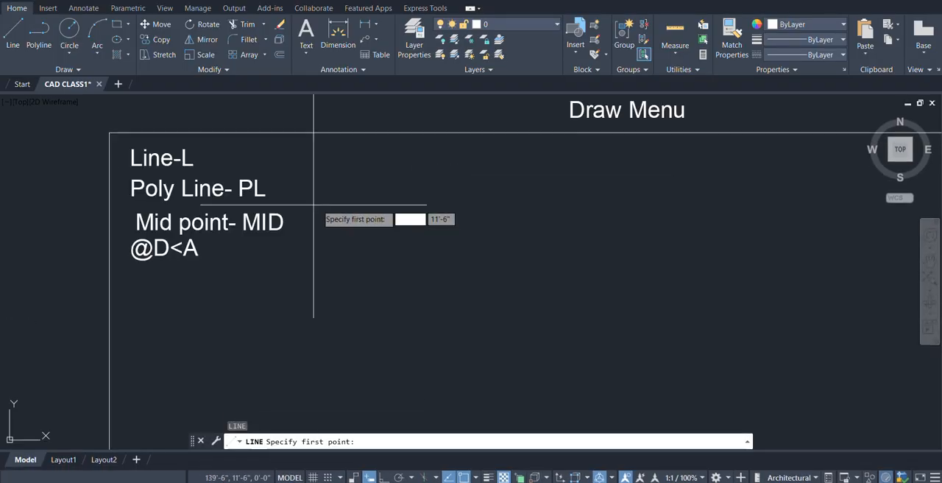
left_click(377, 169)
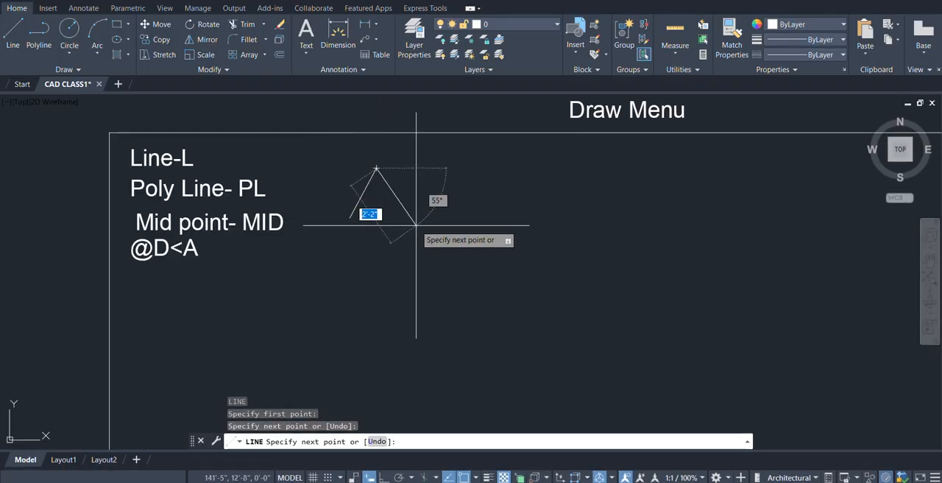
left_click(413, 218)
left_click(436, 171)
left_click(457, 214)
key("Return")
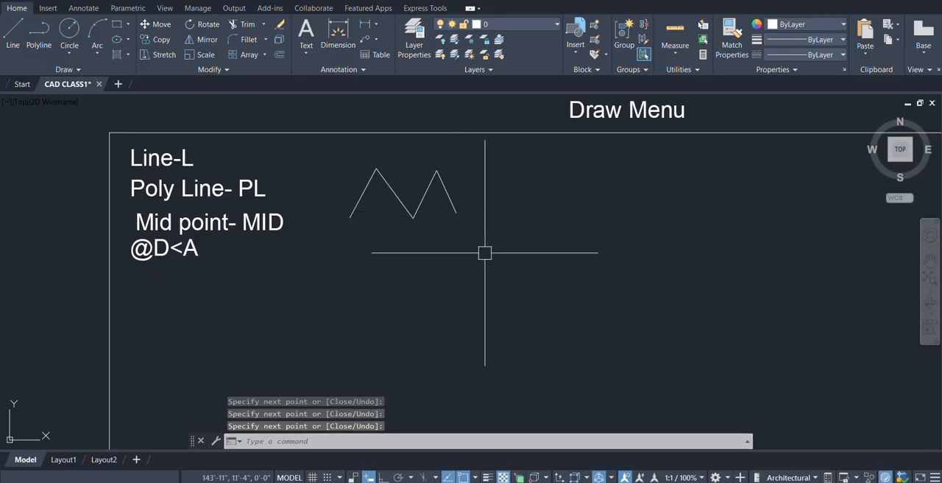
Select the zigzag's four line segments one by one to examine them as separate objects, and clear the selection.
scroll(410, 187, "up", 2)
left_click(415, 189)
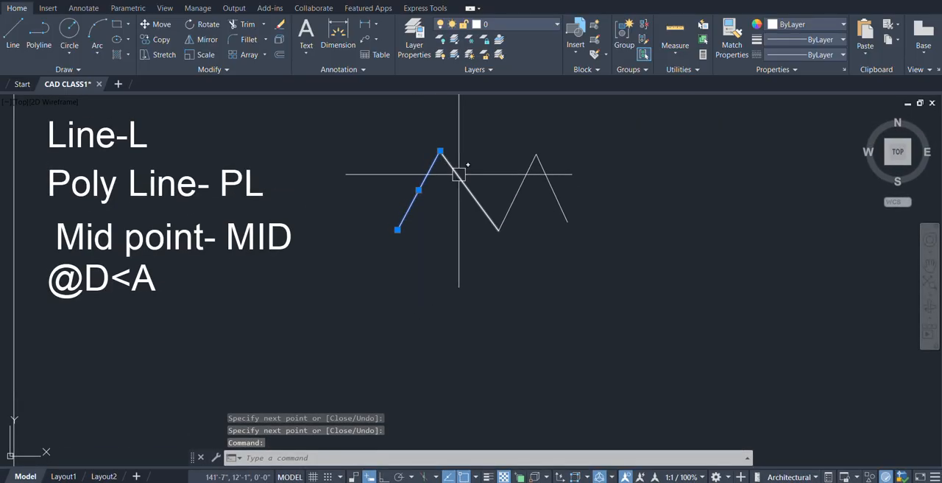
left_click(478, 202)
left_click(515, 197)
left_click(554, 190)
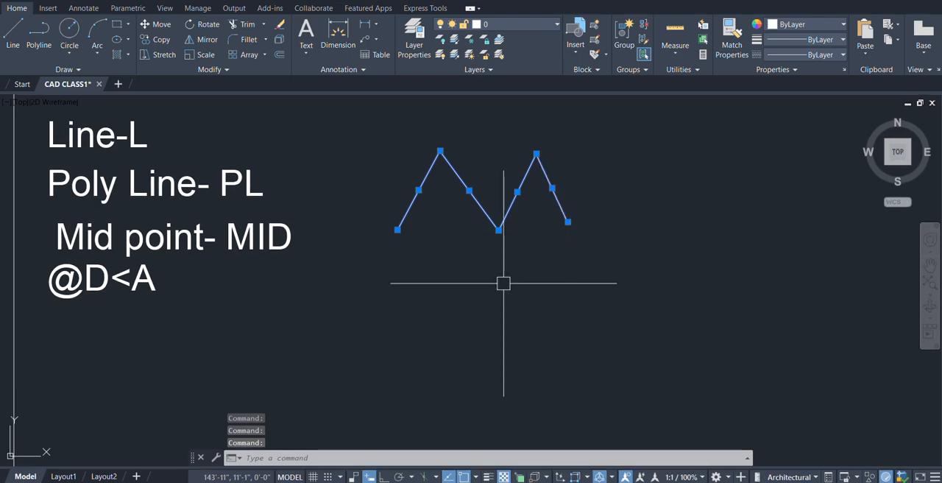
key("Escape")
Draw a five-segment polyline zigzag beneath the line zigzag, ending with a vertical segment.
middle_click_drag(527, 261, 490, 240)
scroll(402, 233, "down", 2)
middle_click_drag(434, 253, 430, 249)
type("pl")
key("Return")
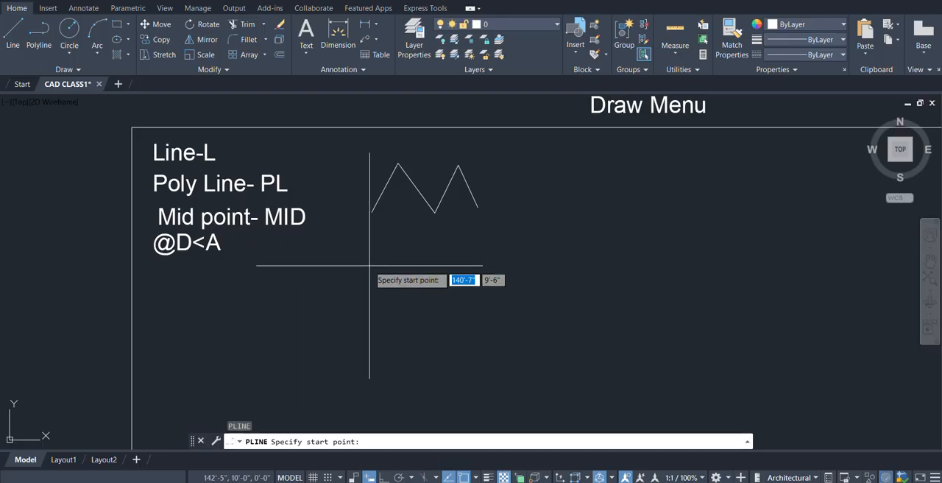
left_click(369, 272)
left_click(385, 239)
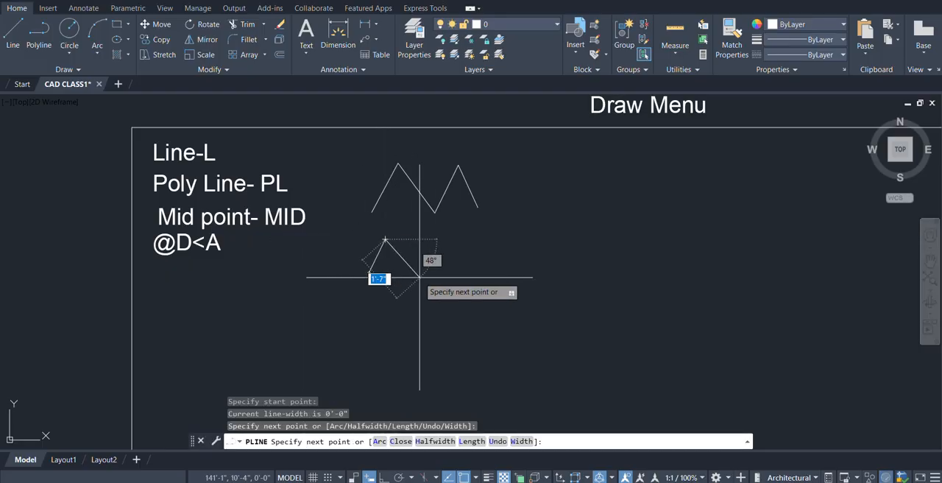
left_click(420, 277)
left_click(442, 238)
left_click(473, 273)
left_click(472, 237)
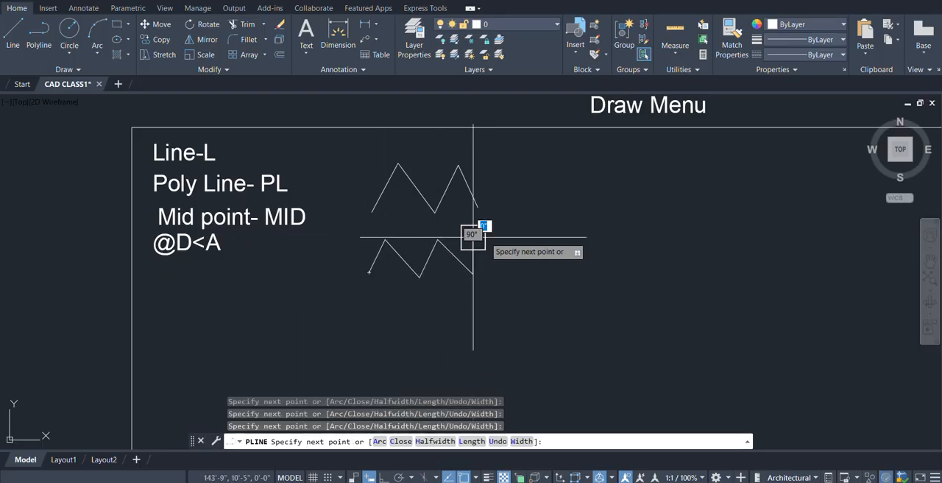
key("Return")
Select the polyline zigzag to examine how its segments behave as one object, and clear the selection.
left_click(431, 262)
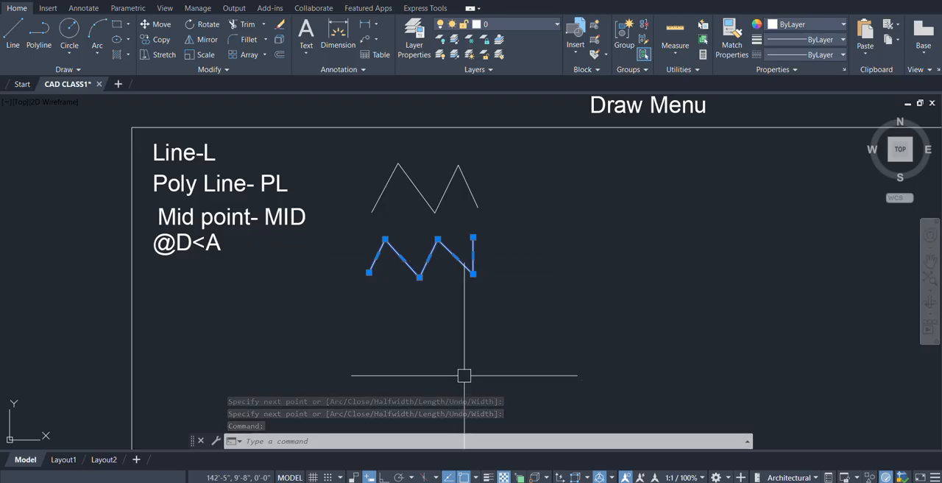
key("Escape")
middle_click_drag(459, 289, 400, 304)
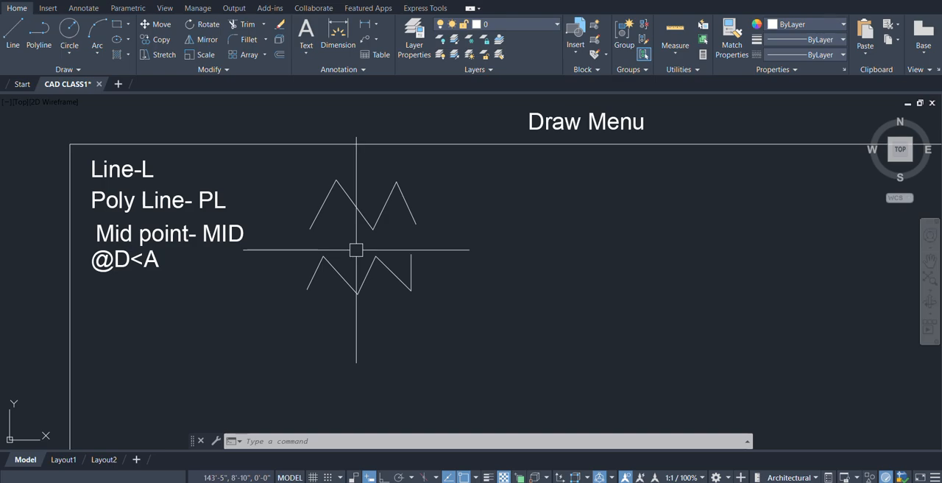
Try to copy the upper zigzag by picking each of its four line segments.
type("co")
key("Return")
left_click(322, 199)
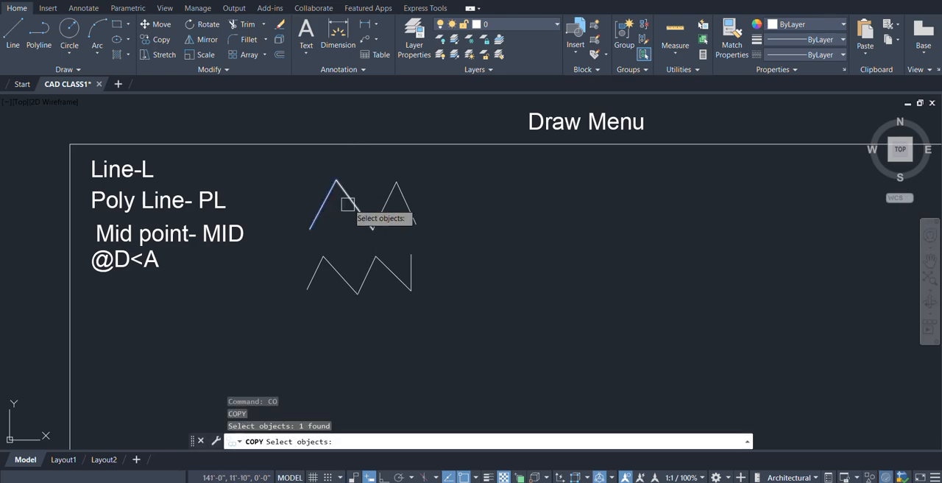
left_click(357, 209)
left_click(391, 205)
left_click(421, 198)
left_click(406, 211)
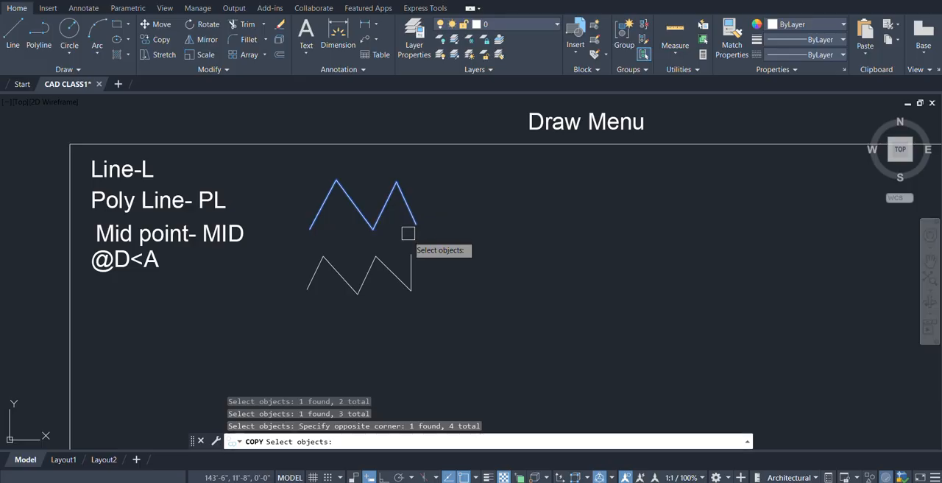
key("Escape")
Try to copy the polyline zigzag, using its left endpoint as the base point.
type("co")
key("Return")
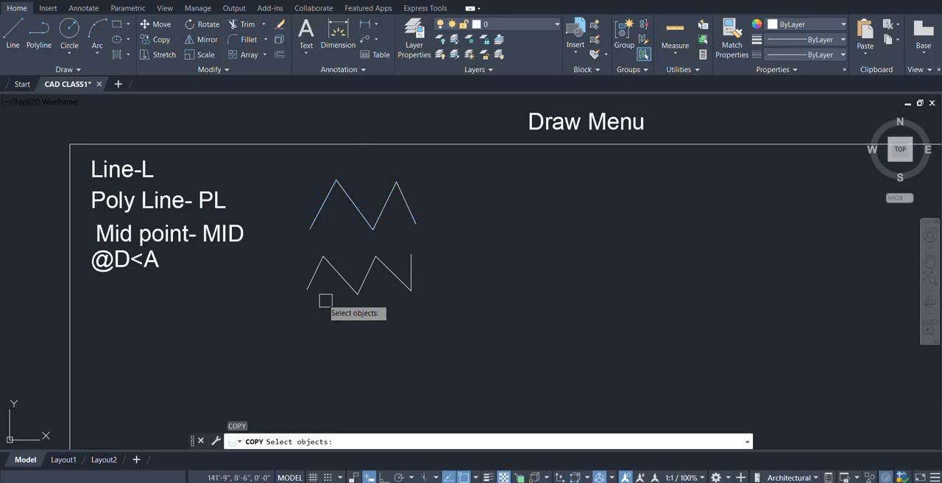
left_click(309, 281)
key("Return")
left_click(307, 289)
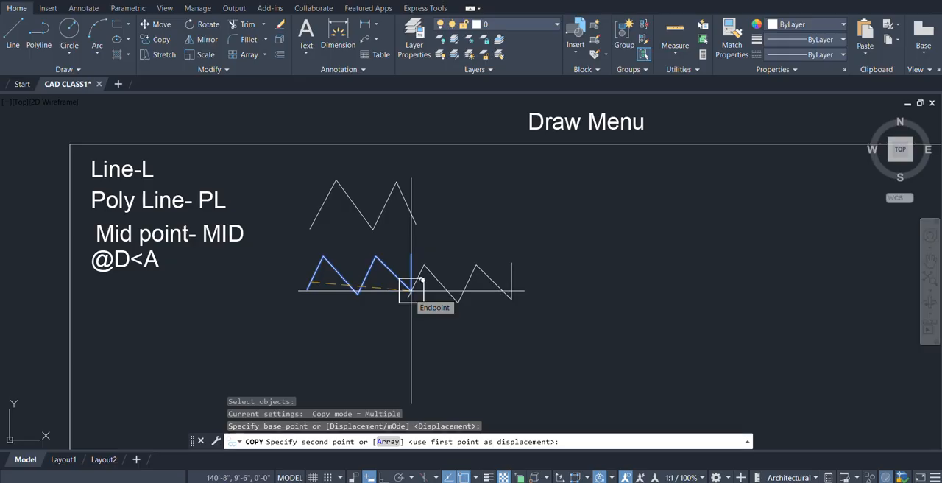
key("Escape")
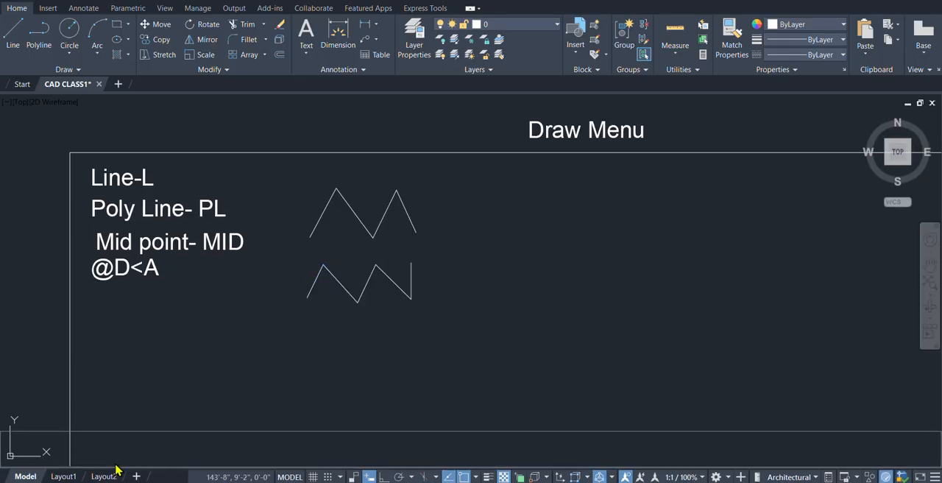
Dock the floating command line window beneath the drawing area.
mouse_move(114, 471)
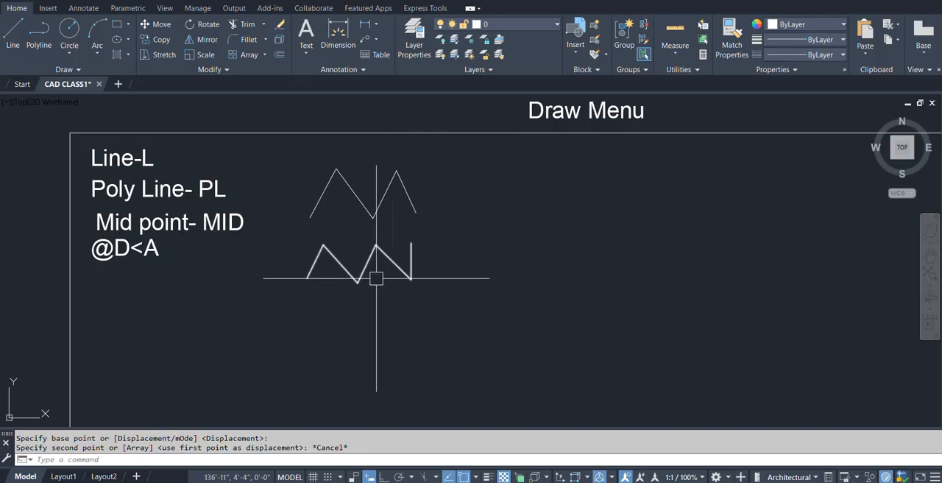
middle_click_drag(340, 230, 348, 230)
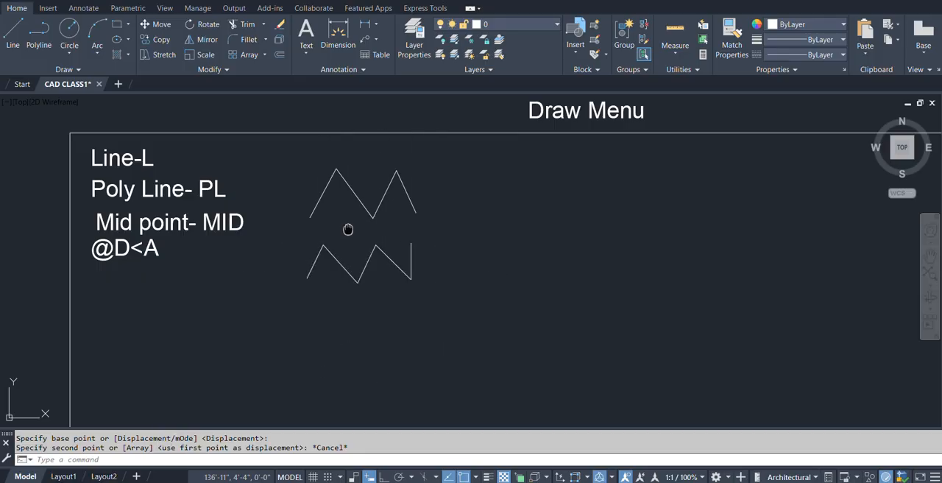
scroll(348, 230, "down", 3)
mouse_move(332, 221)
middle_mouse_down()
mouse_move(280, 223)
mouse_move(328, 222)
middle_mouse_up()
scroll(289, 222, "up", 2)
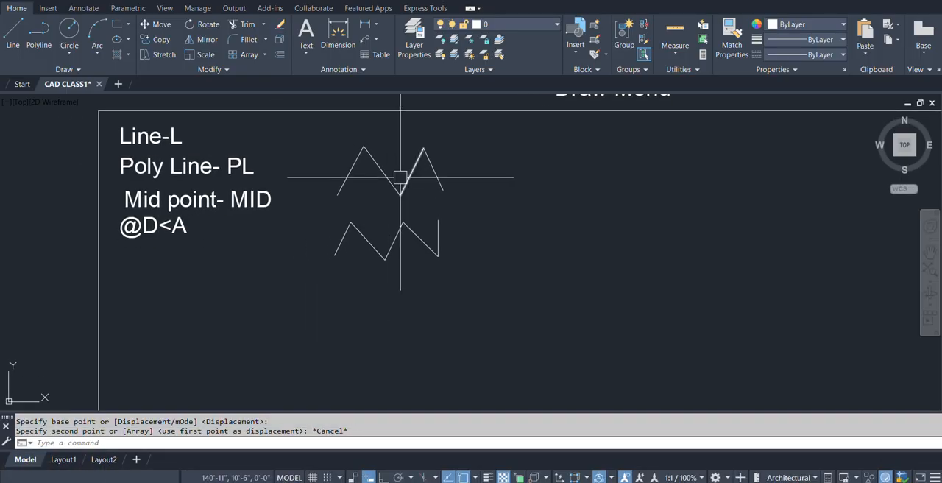
middle_click_drag(446, 221, 354, 247)
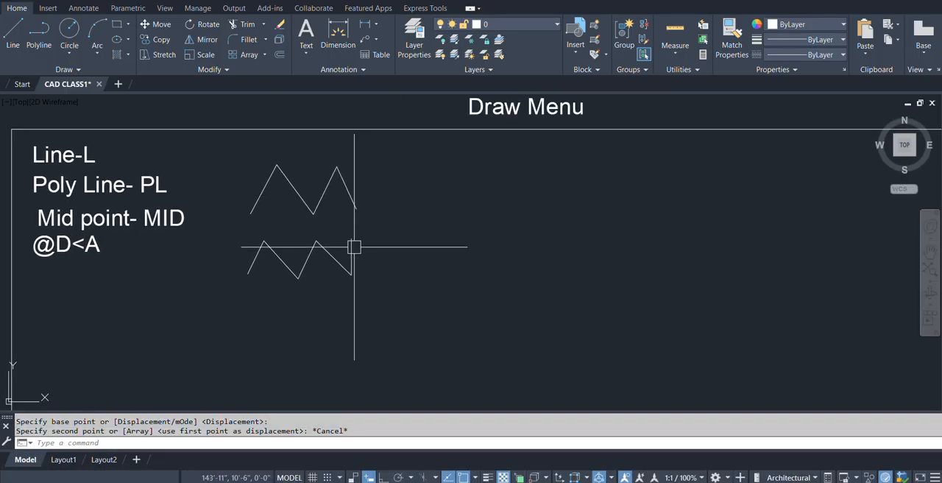
Change the "Mid point- MID" label to read "join- line to poly line - J".
double_click(118, 220)
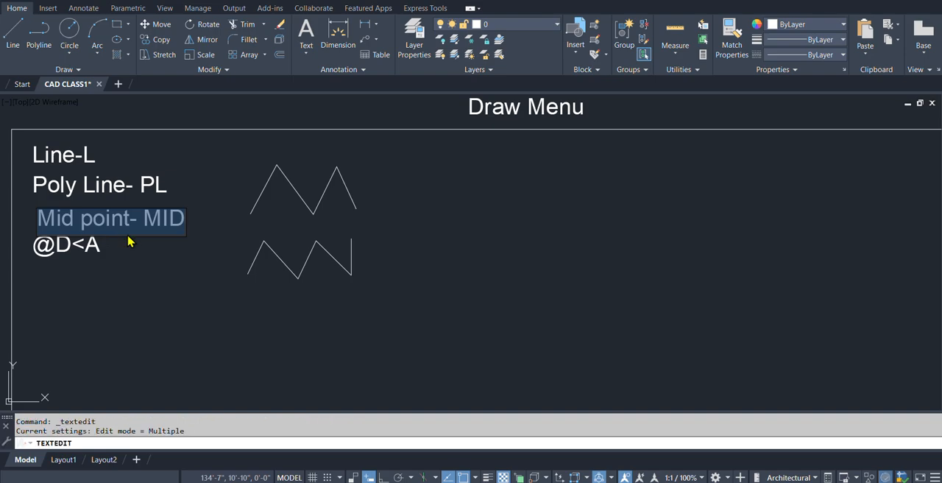
type("j")
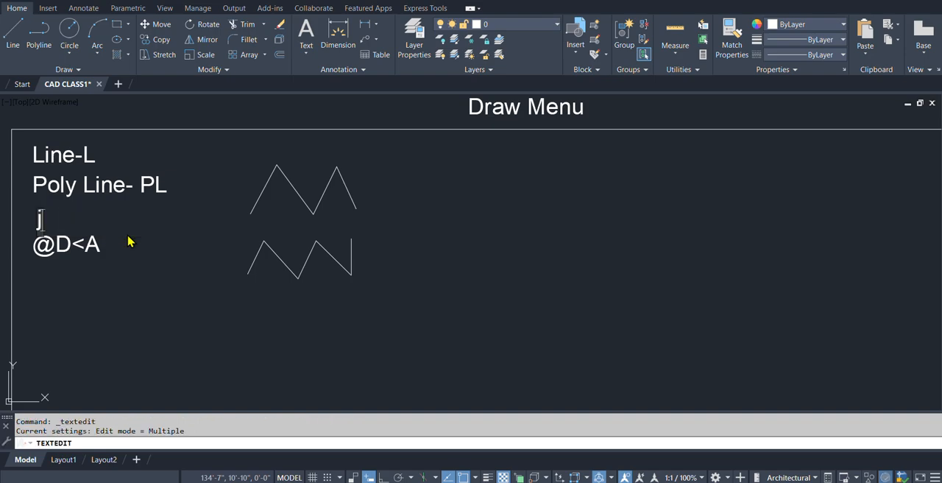
type("oin- lin")
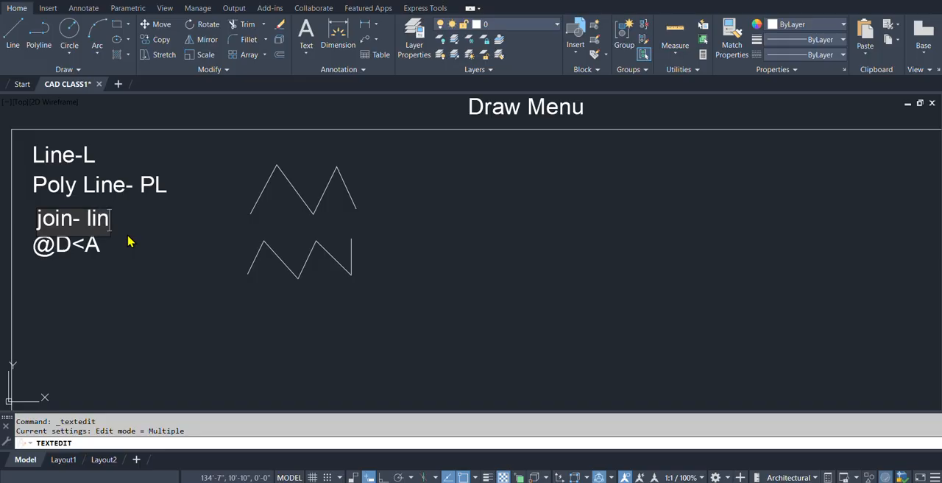
type("e to poly line - J")
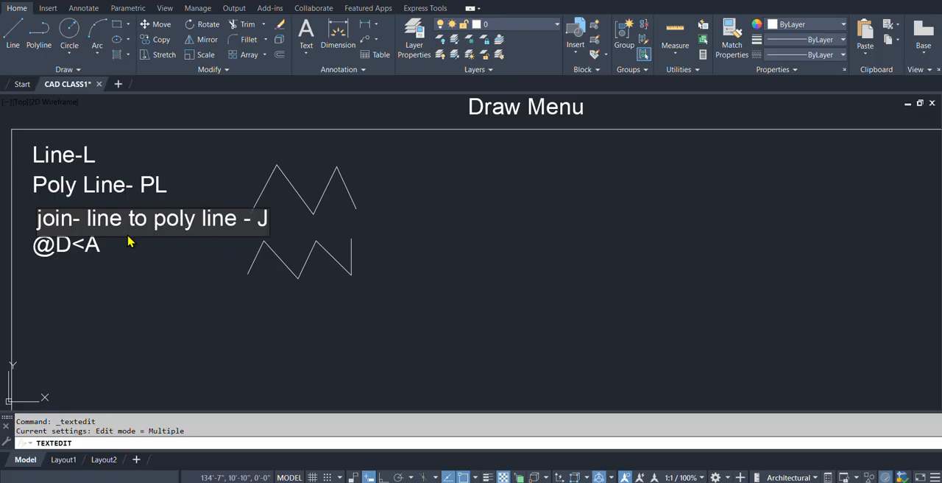
left_click(303, 309)
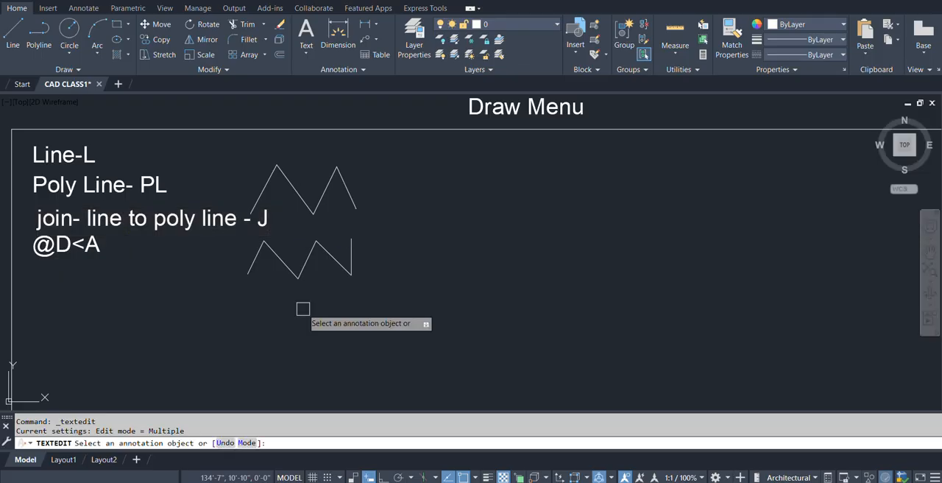
key("Escape")
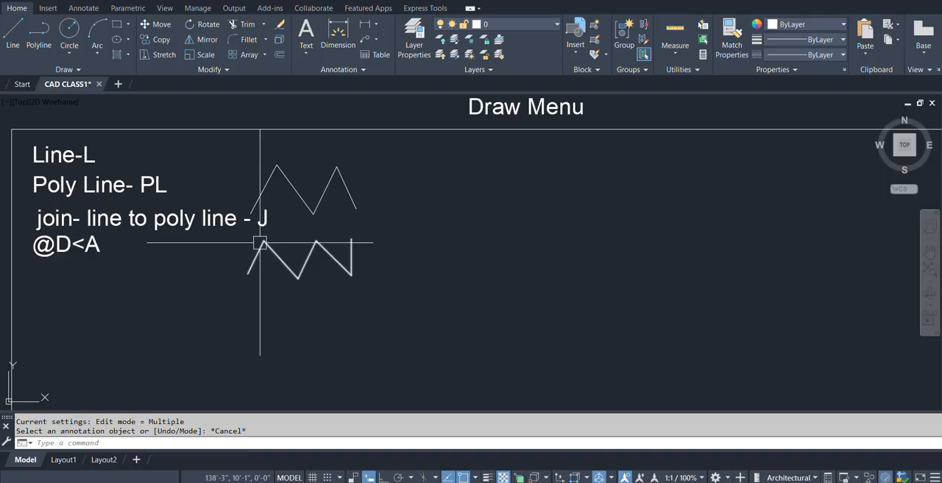
Join the four lines of the upper zigzag into a single polyline, then select it to check and clear the selection.
left_click(307, 211)
key("Escape")
type("j")
key("Return")
left_click(376, 211)
left_click(246, 168)
key("Return")
left_click(311, 208)
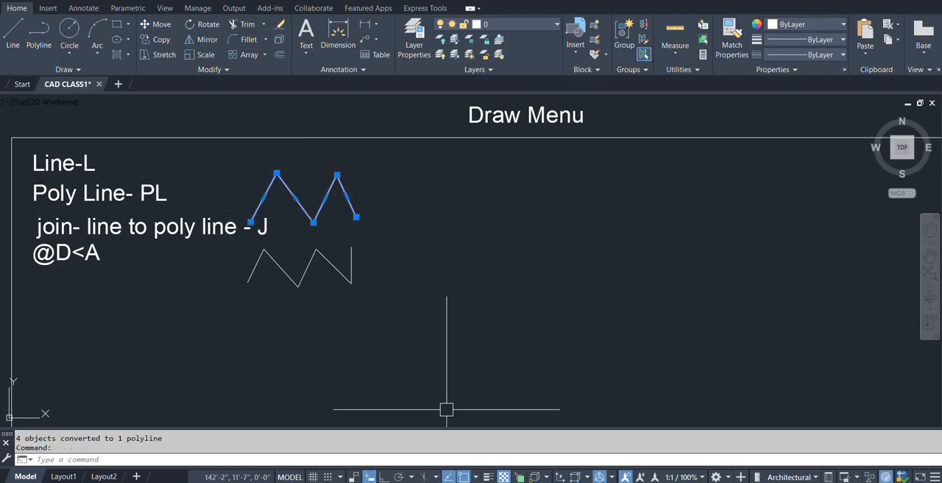
key("Escape")
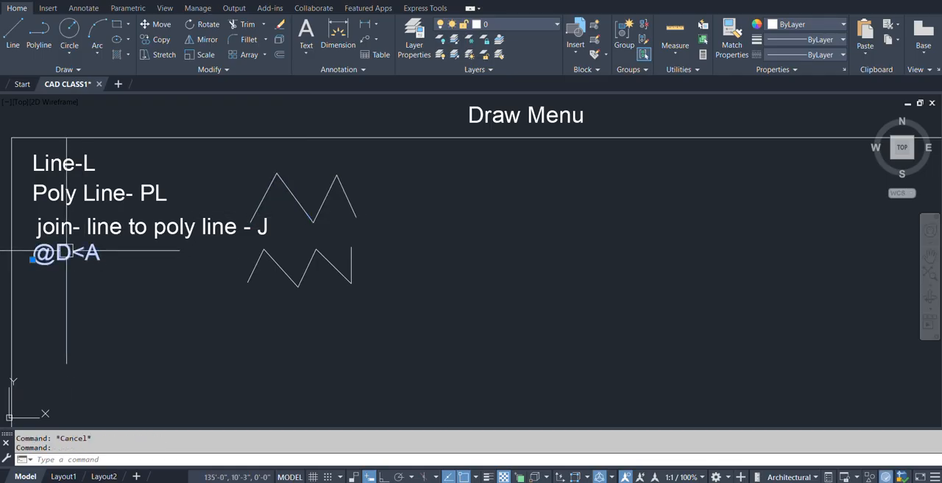
Change the "@D<A" label to read "Poly line to line- Explode- X".
double_click(66, 253)
type("P")
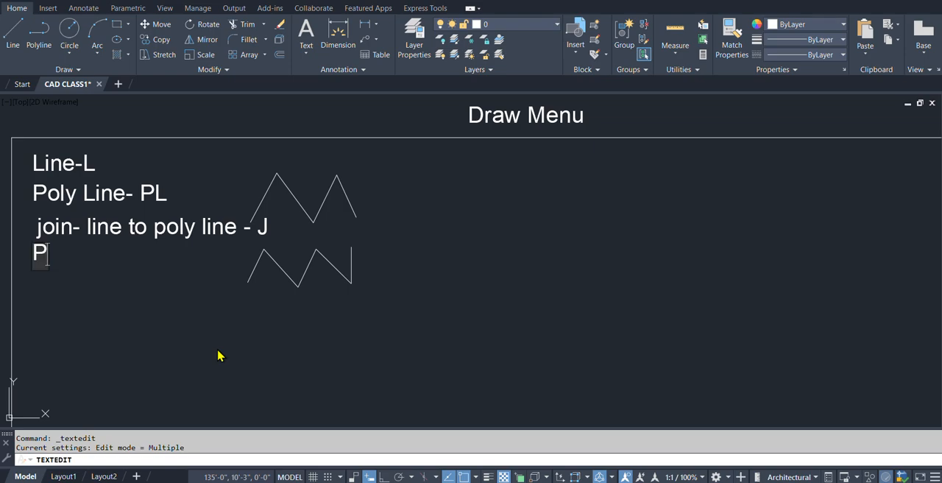
type("oly line ")
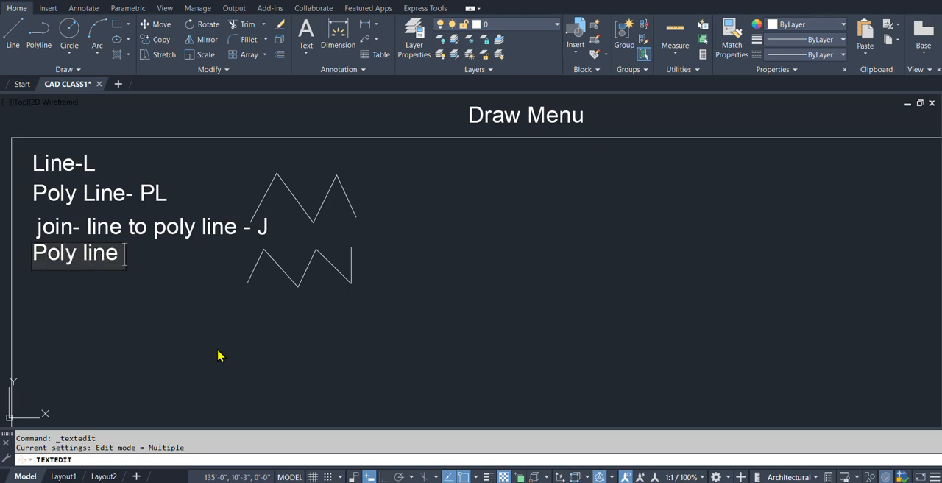
type("to ")
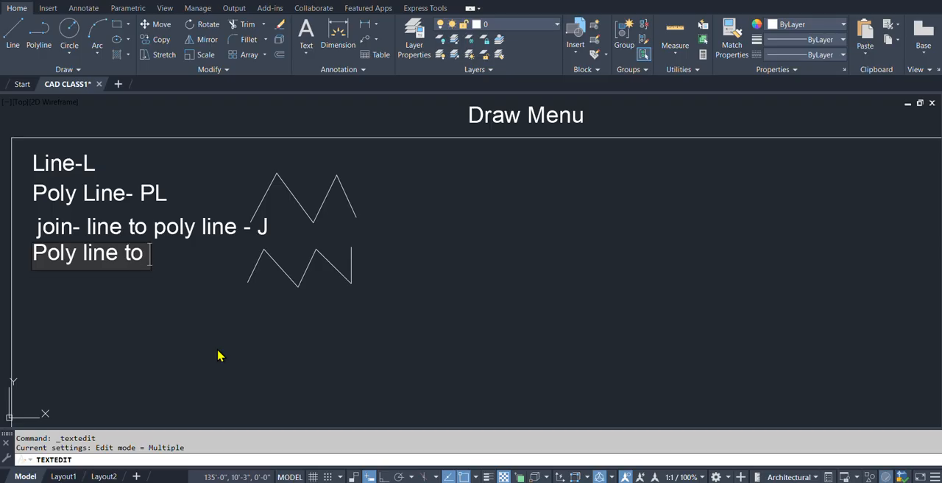
type("line-")
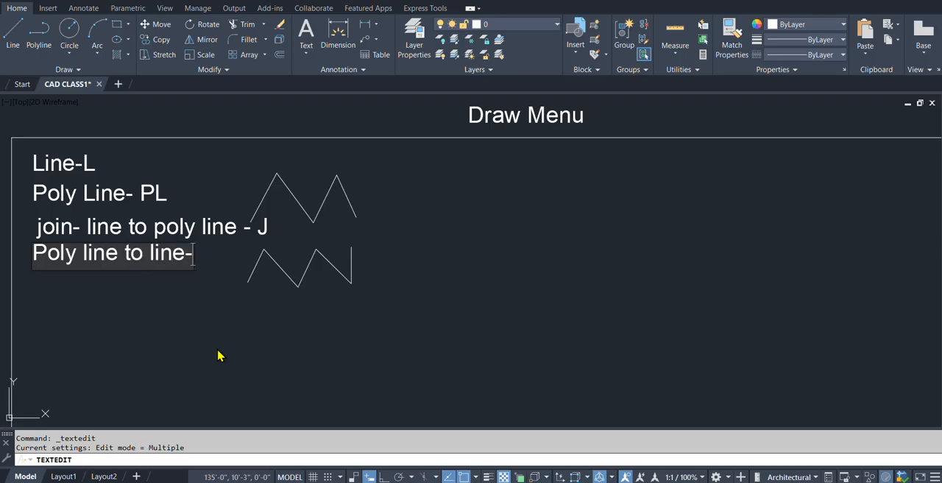
type(" Ex")
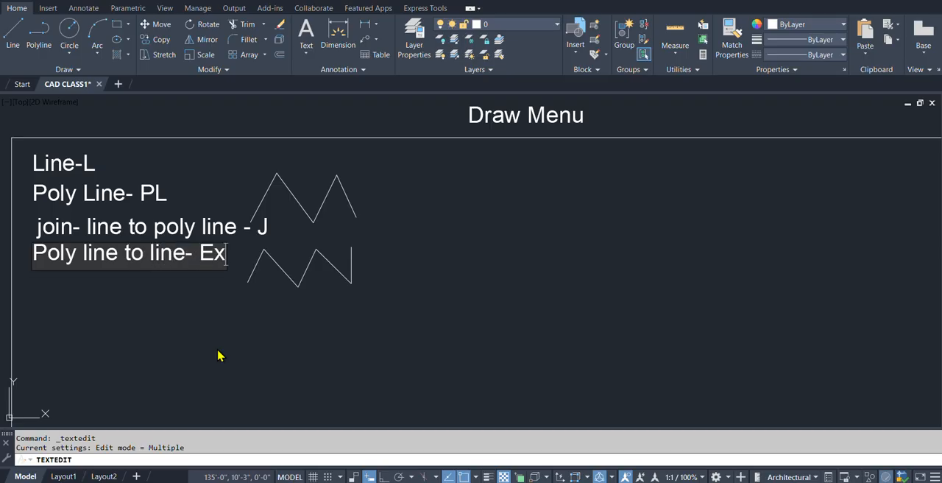
type("plode")
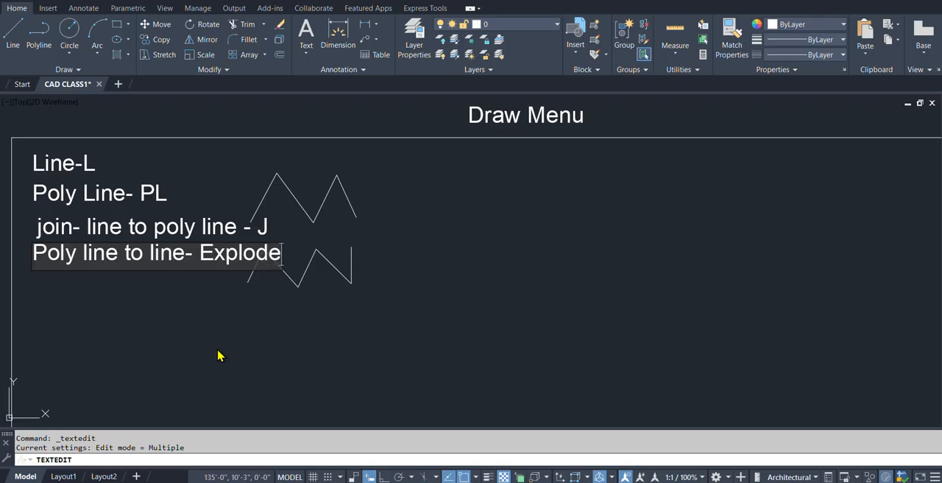
type("- X")
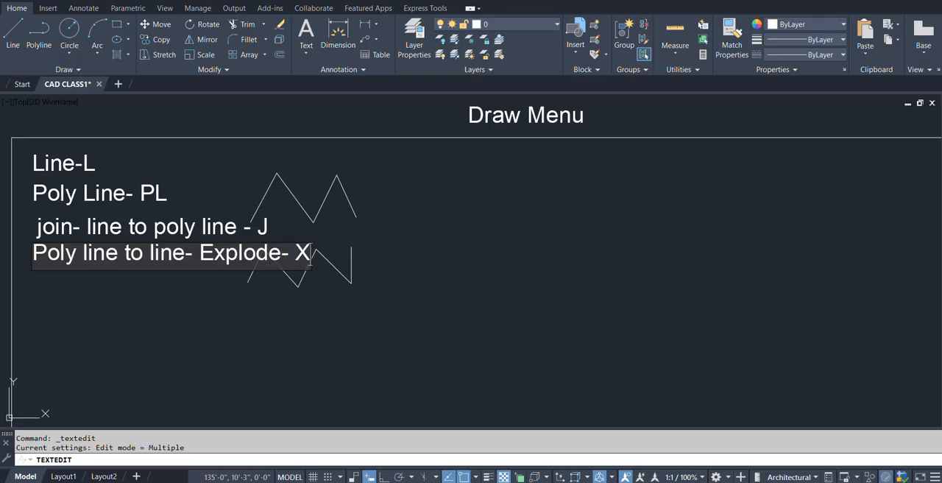
key("Return")
key("Return")
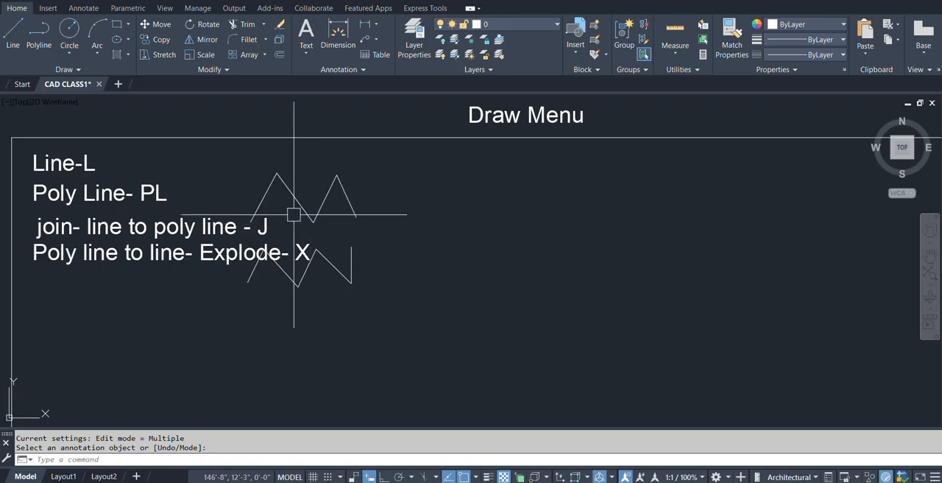
Explode the joined upper zigzag into separate lines, then select one segment to check and clear the selection.
key("Escape")
type("x")
key("Return")
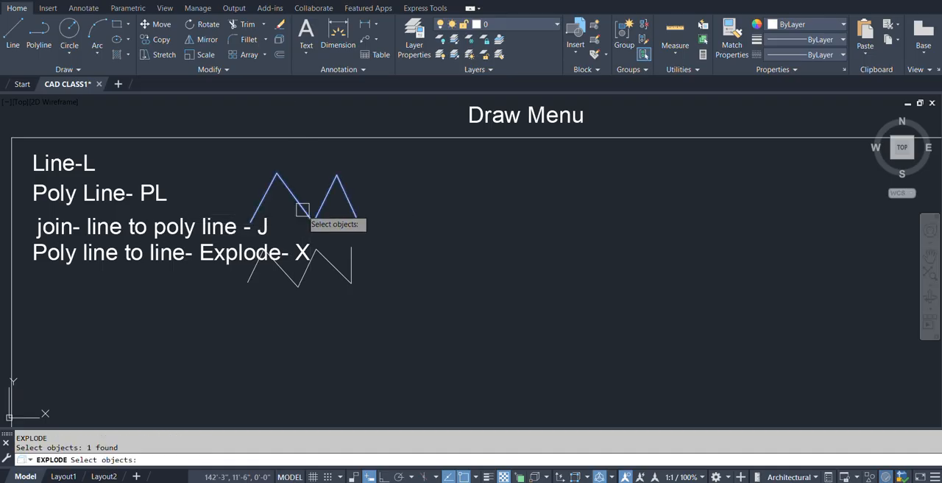
key("Return")
left_click(303, 209)
key("Escape")
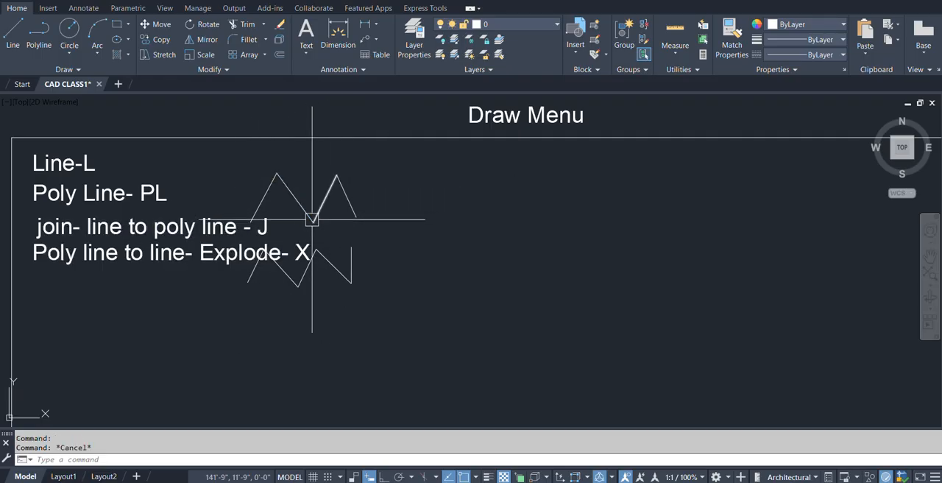
Rejoin the upper zigzag's exploded lines into one polyline, using a crossing selection.
mouse_move(312, 218)
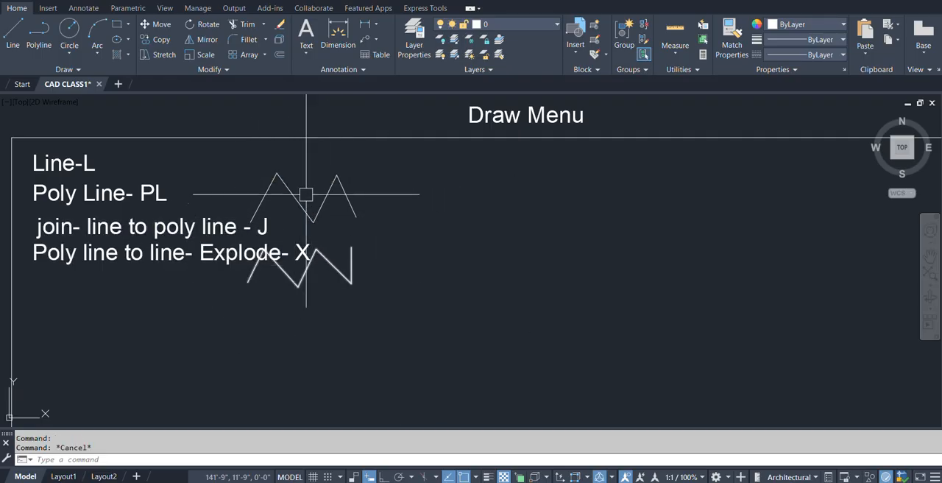
type("j")
key("Return")
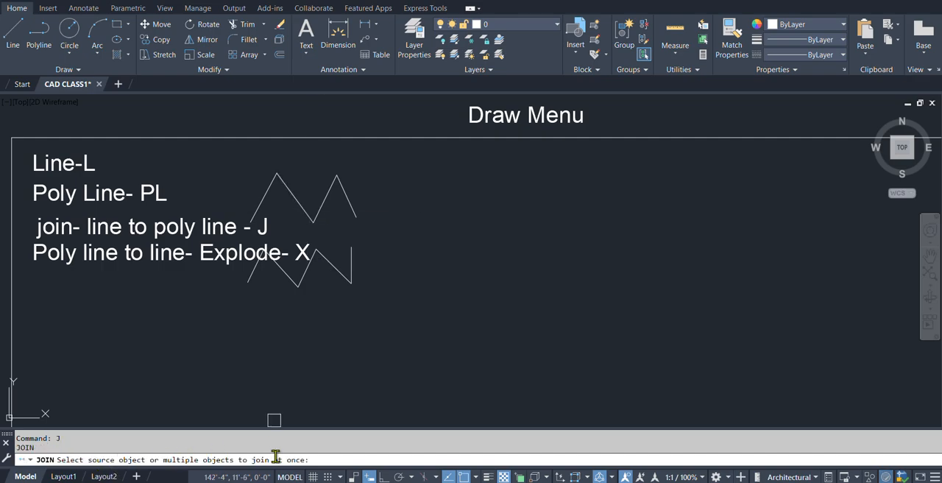
left_click(381, 204)
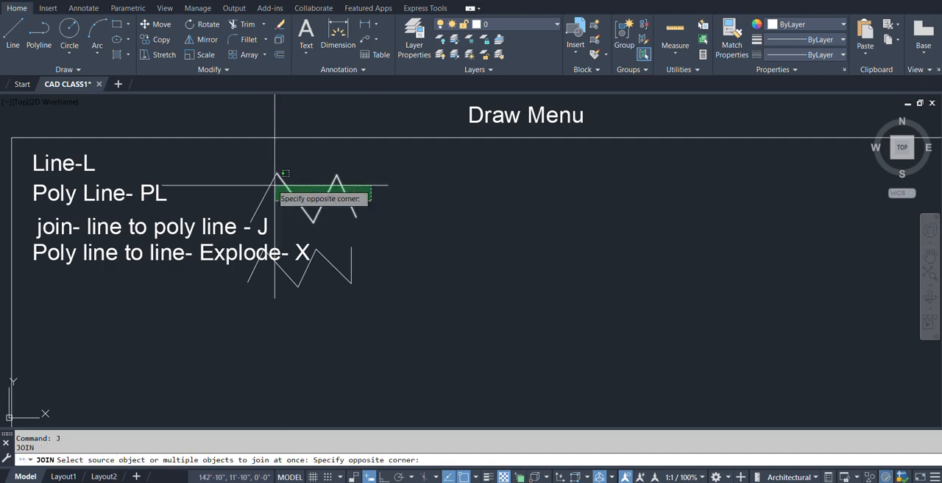
left_click(248, 171)
key("Return")
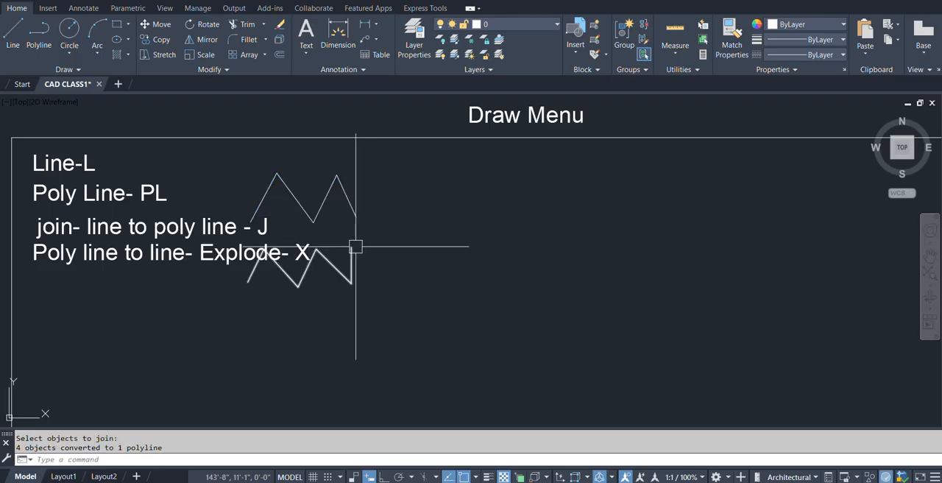
Explode the rejoined upper zigzag back into individual line segments.
type("X")
key("Return")
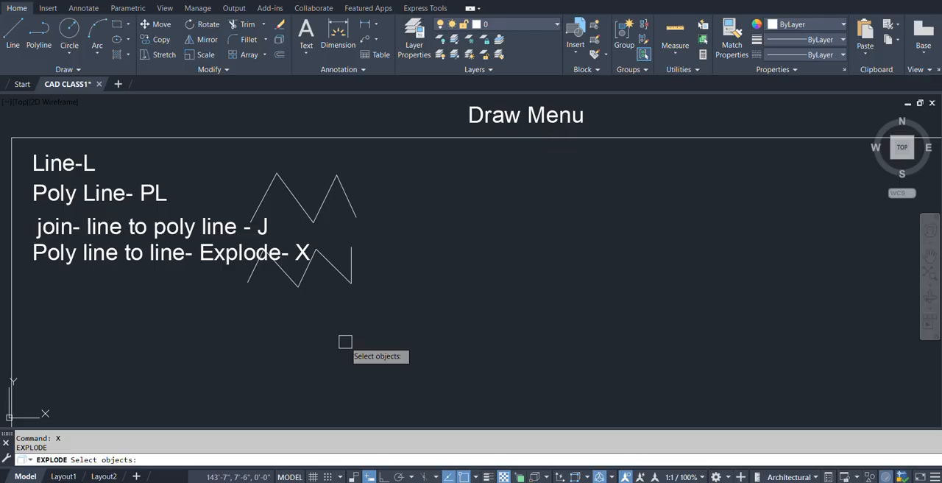
left_click(346, 189)
key("Return")
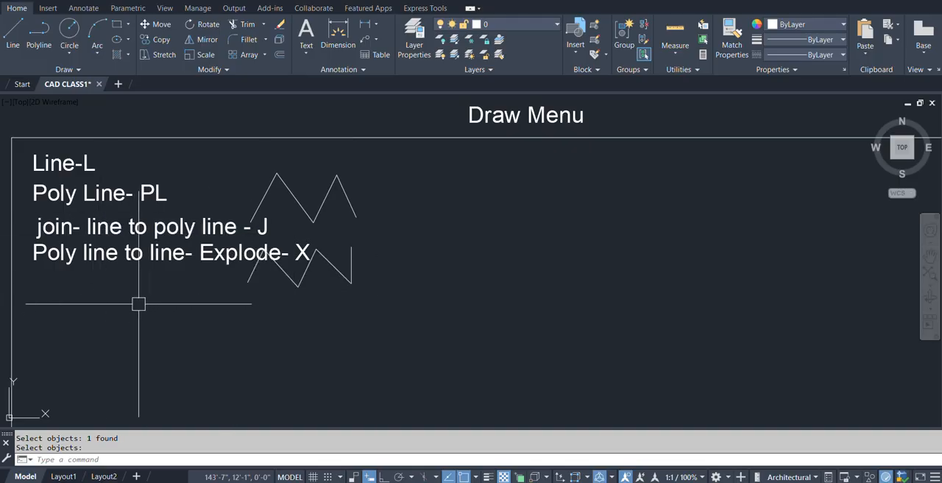
Move the "join- line to poly line - J" label so it lines up and is evenly spaced with the other command labels.
type("m")
key("space")
left_click(76, 227)
key("space")
left_click(164, 326)
left_click(159, 320)
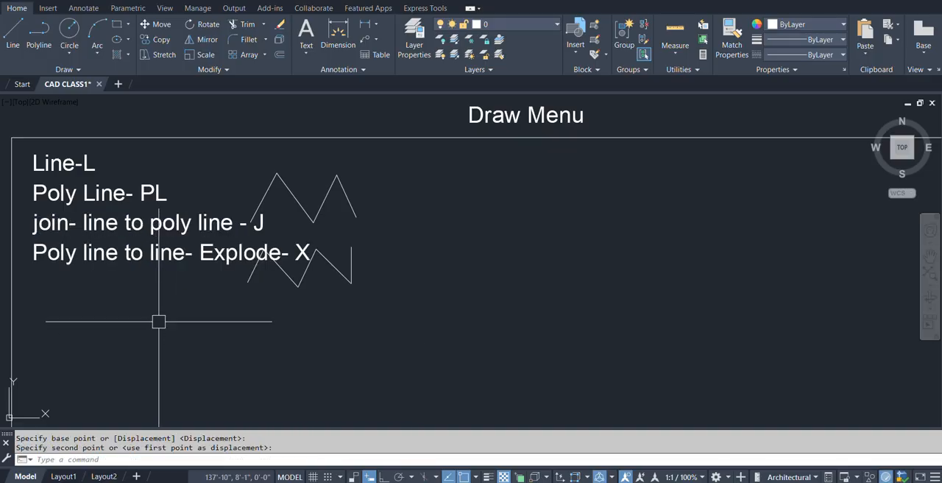
key("space")
middle_click_drag(368, 268, 326, 275)
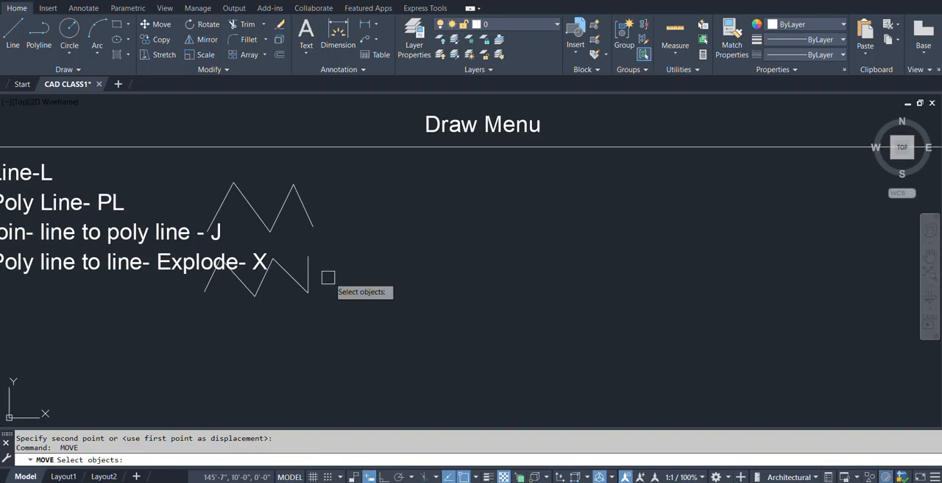
key("Escape")
Start a polyline beside the upper zigzag with three straight segments, the first about 1'-9" and the third about 2'-1" long.
mouse_move(364, 214)
middle_mouse_down()
mouse_move(390, 194)
mouse_move(313, 252)
middle_mouse_up()
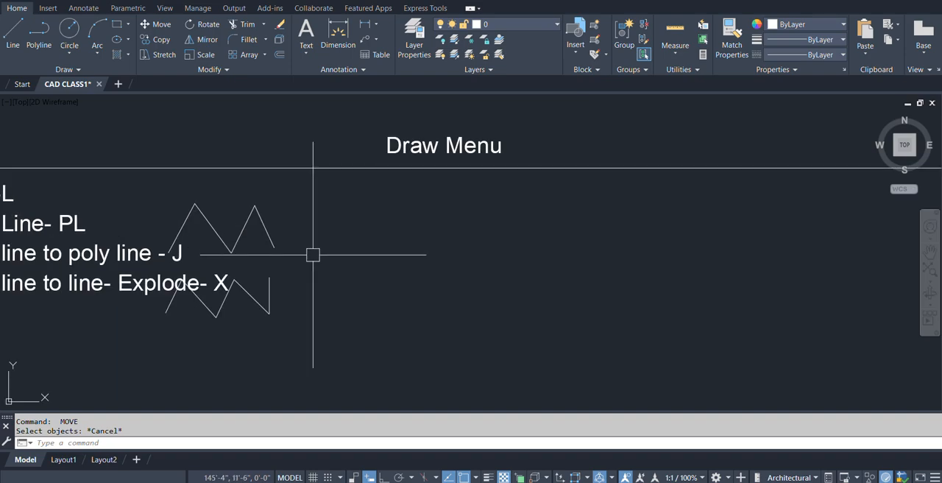
type("pl")
key("space")
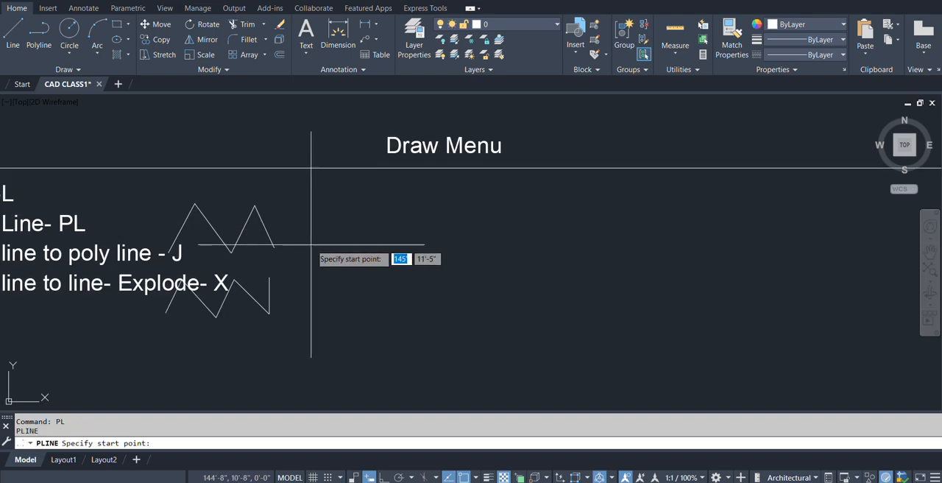
left_click(312, 248)
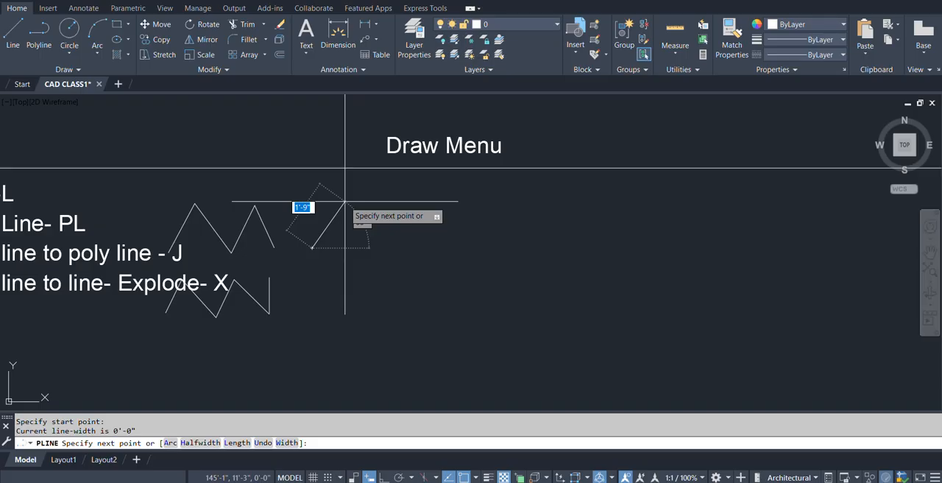
left_click(345, 200)
left_click(366, 252)
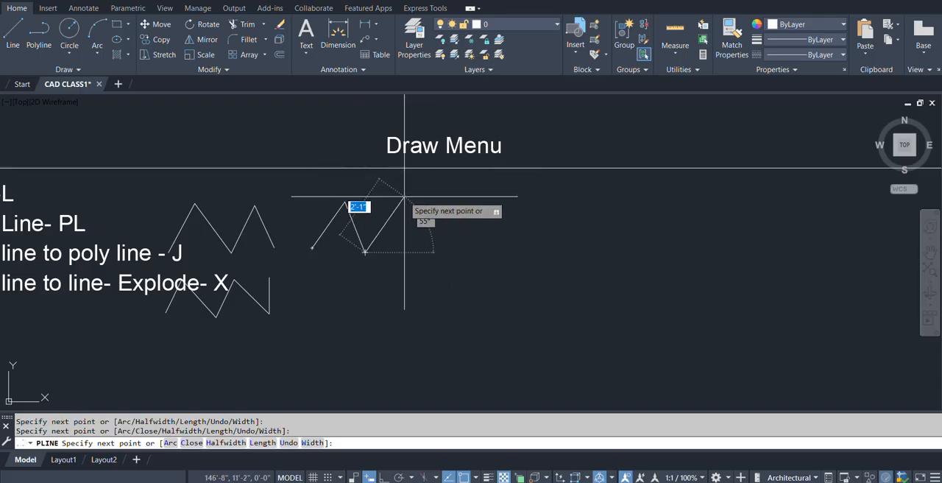
left_click(405, 197)
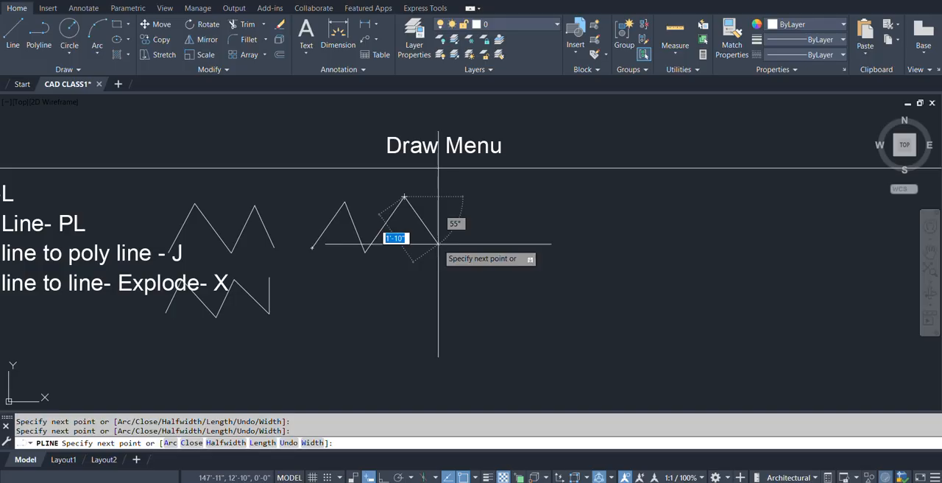
Switch the polyline to Arc mode and add two connected arc segments forming an S-shaped curve.
type("a")
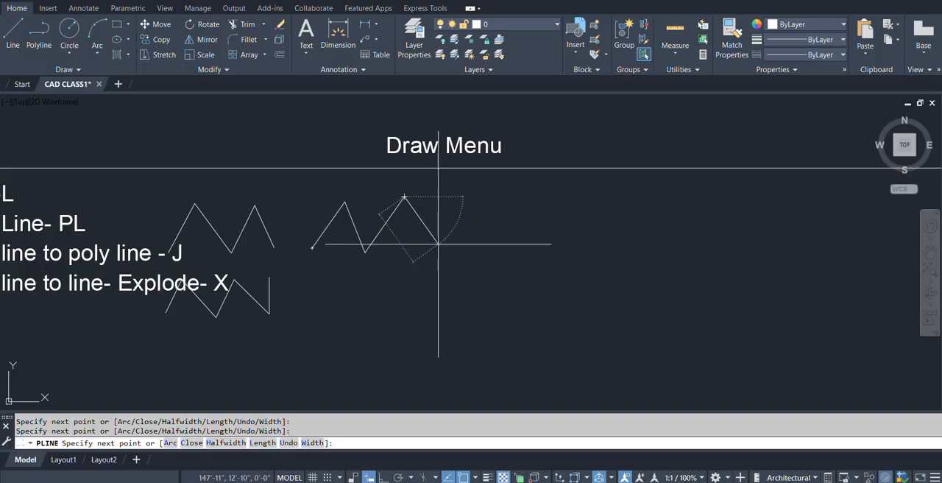
key("Return")
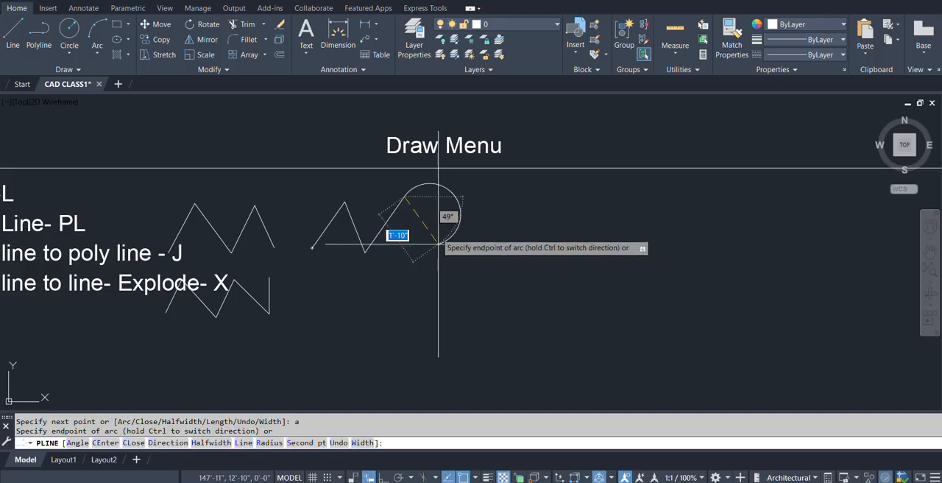
left_click(442, 200)
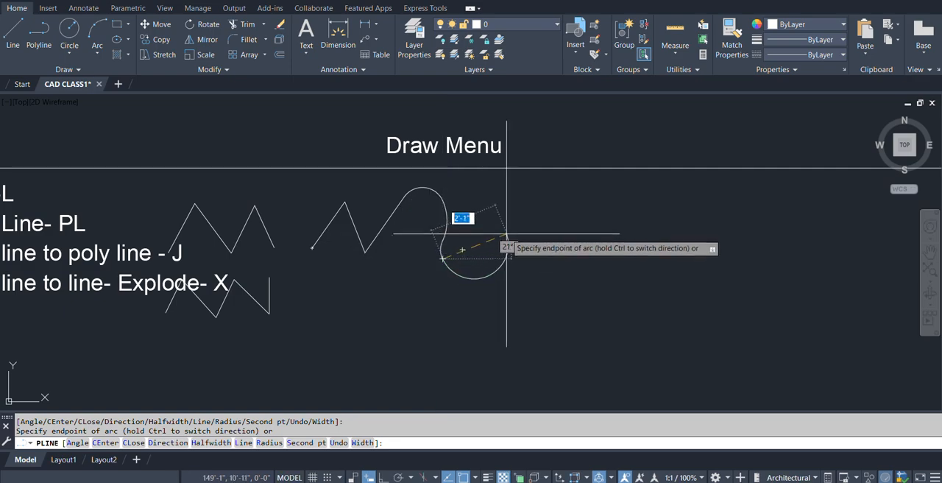
left_click(483, 250)
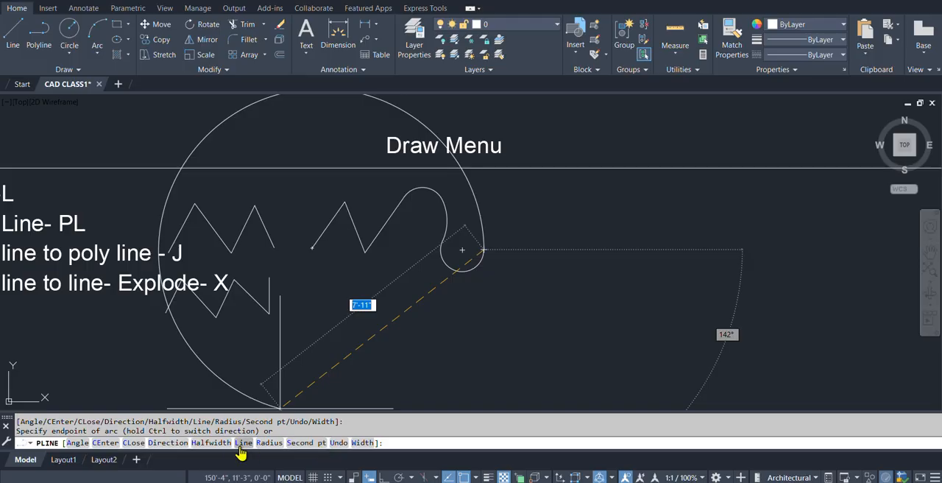
Switch the polyline back to Line mode, add a segment about 1'-3" long and a short horizontal one, and end the polyline.
type("l")
key("Return")
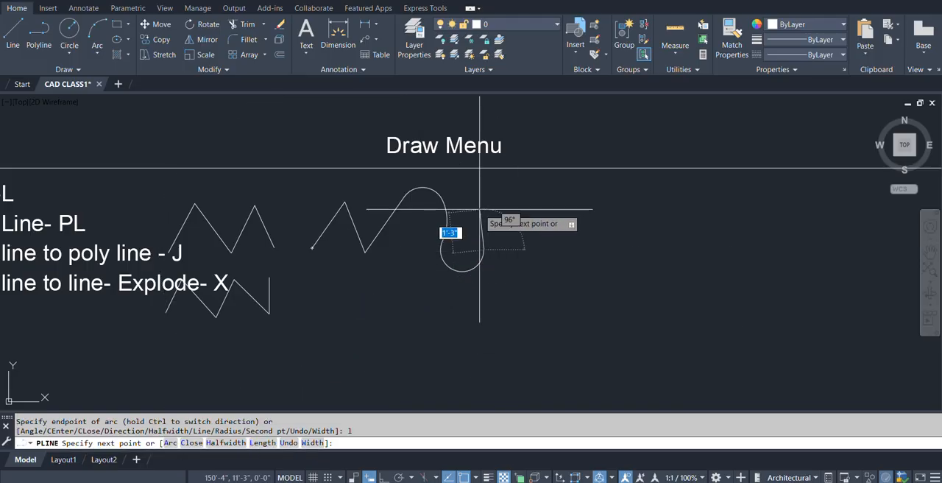
left_click(504, 208)
key("Return")
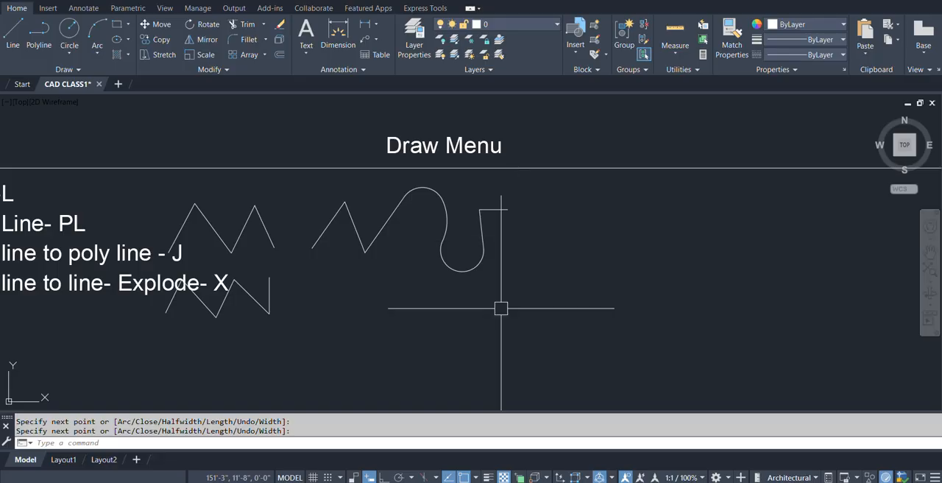
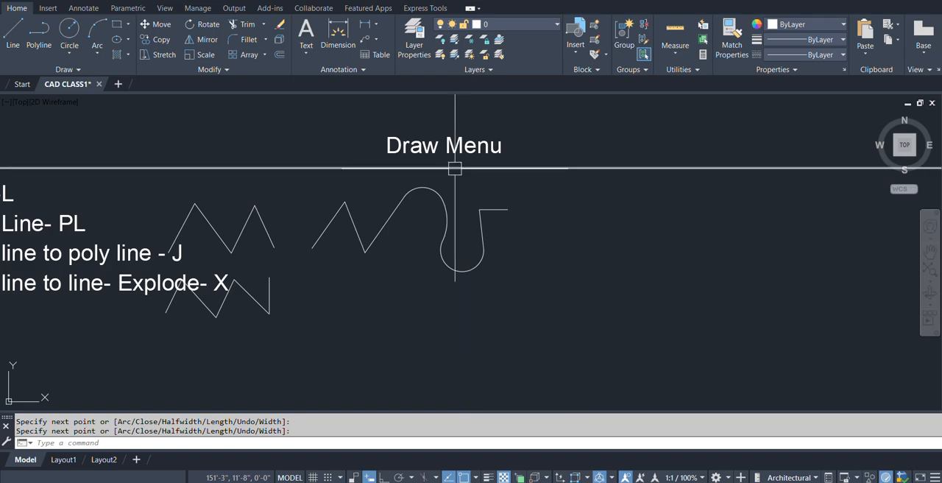
Select the mixed line-and-arc polyline and stretch the vertex at the end of its upper arc toward the short horizontal end segment.
key("Return")
left_click(431, 190)
scroll(429, 187, "up", 4)
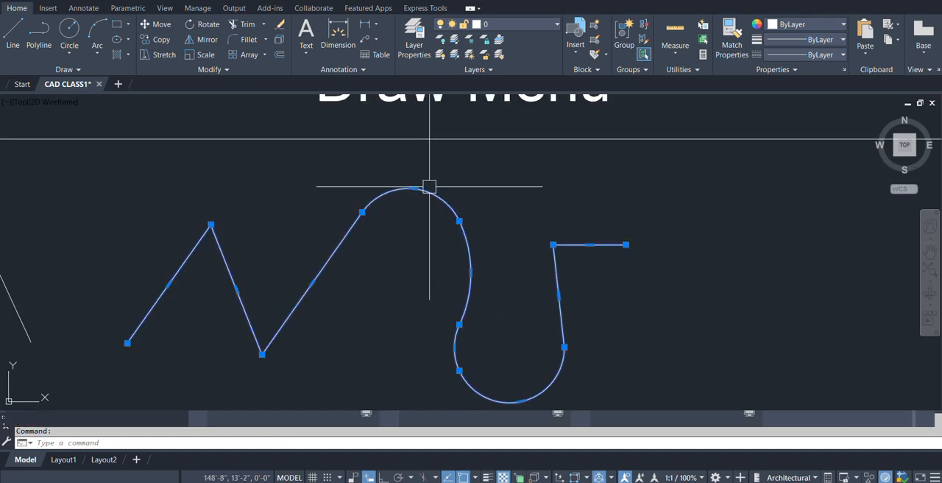
left_click(413, 197)
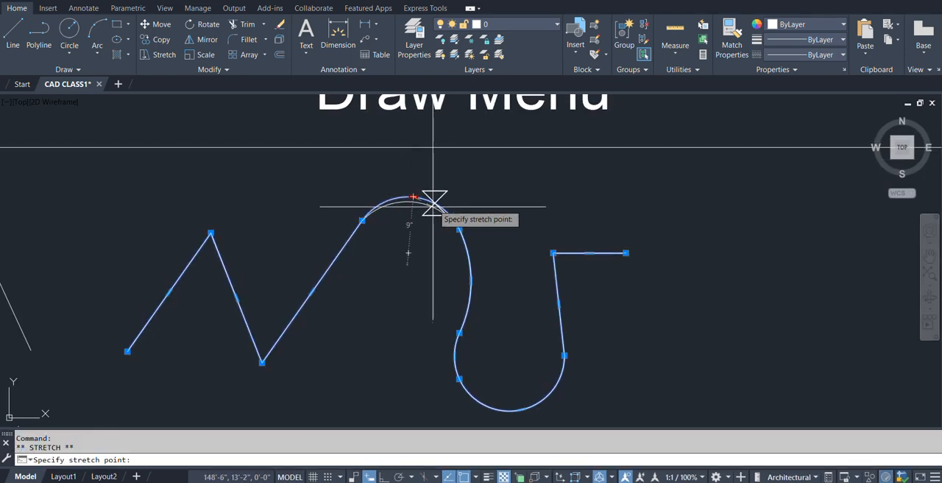
left_click(444, 185)
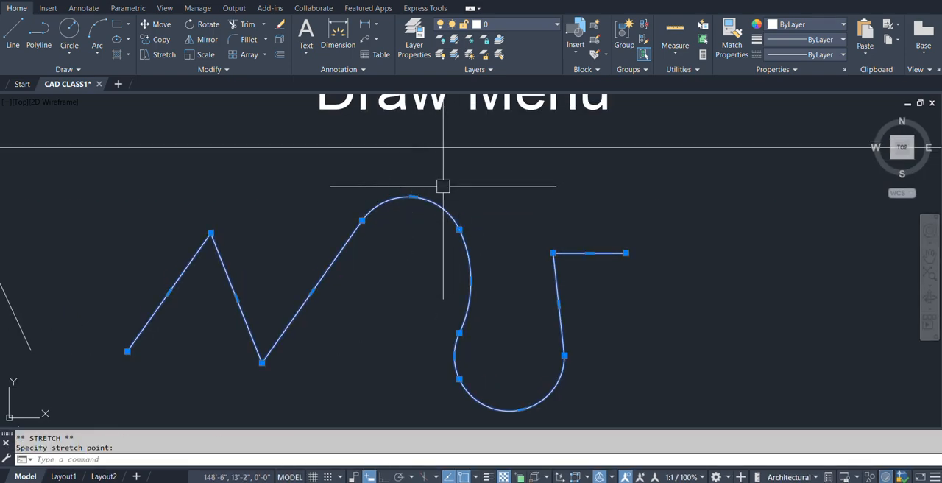
left_click(460, 228)
left_click(490, 232)
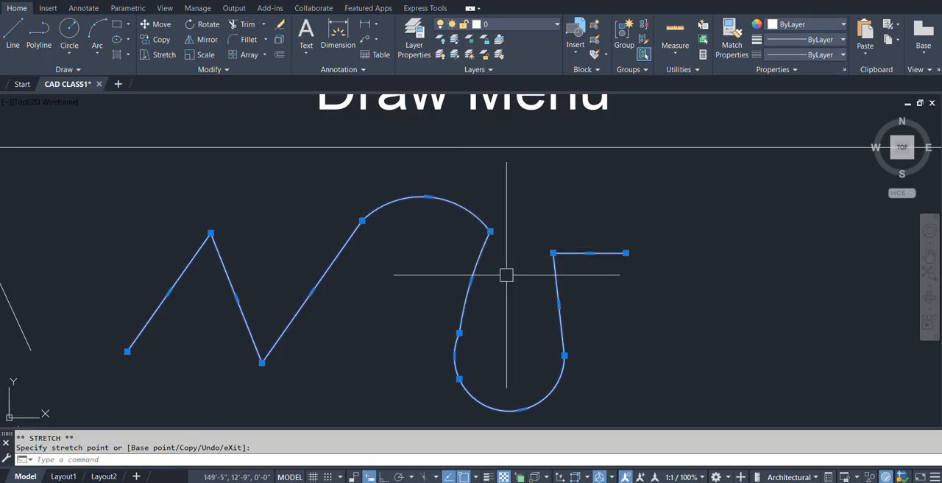
key("space")
scroll(484, 262, "down", 4)
left_click(541, 257)
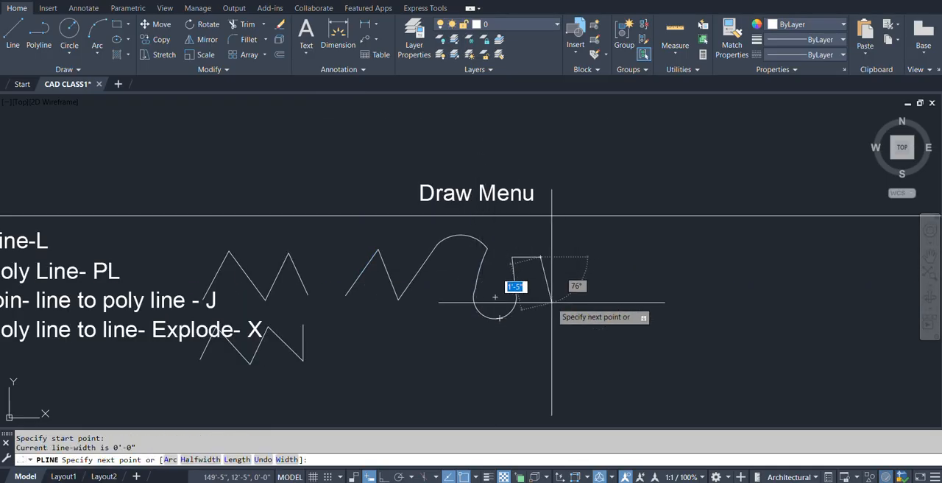
key("Escape")
Draw a polyline in Arc mode below the mixed polyline, with four connected arcs forming a wave, the second spanning about 1'-6".
middle_click_drag(538, 284, 493, 276)
middle_click_drag(433, 293, 452, 267)
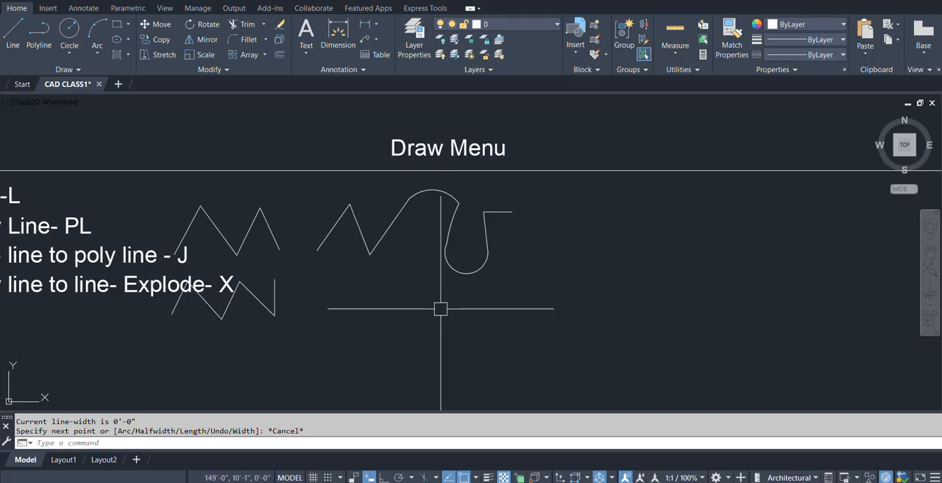
type("pl")
key("Return")
middle_click_drag(376, 331, 374, 307)
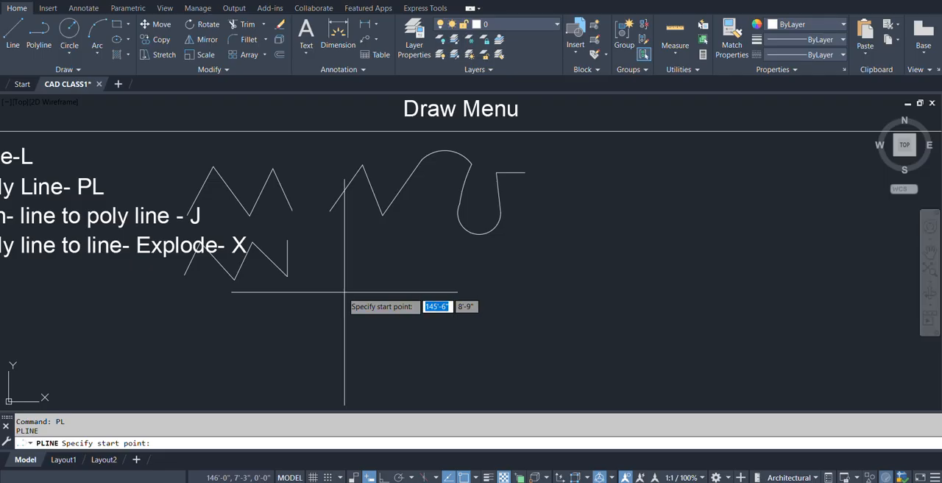
left_click(343, 292)
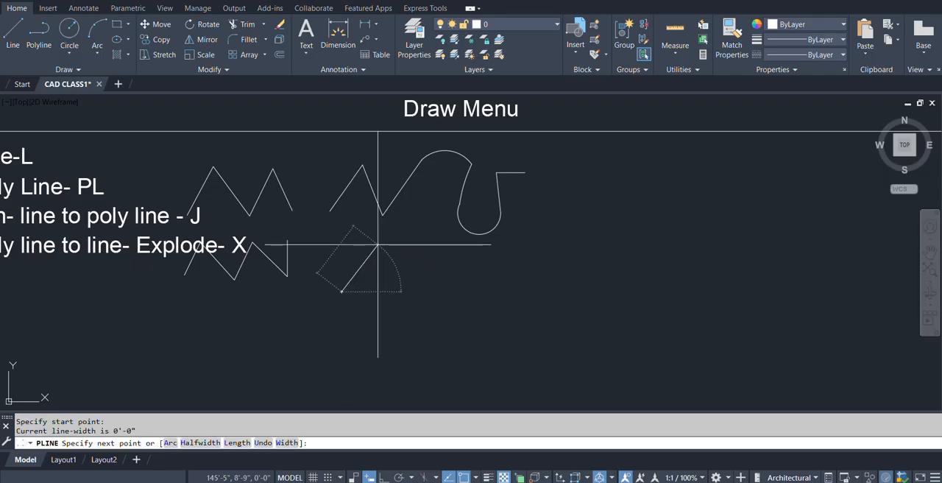
type("a")
key("Return")
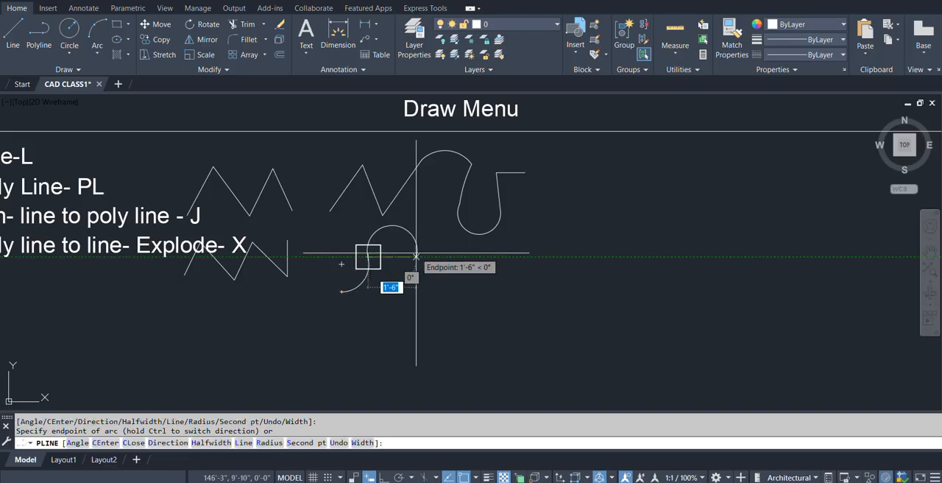
left_click(416, 255)
left_click(442, 273)
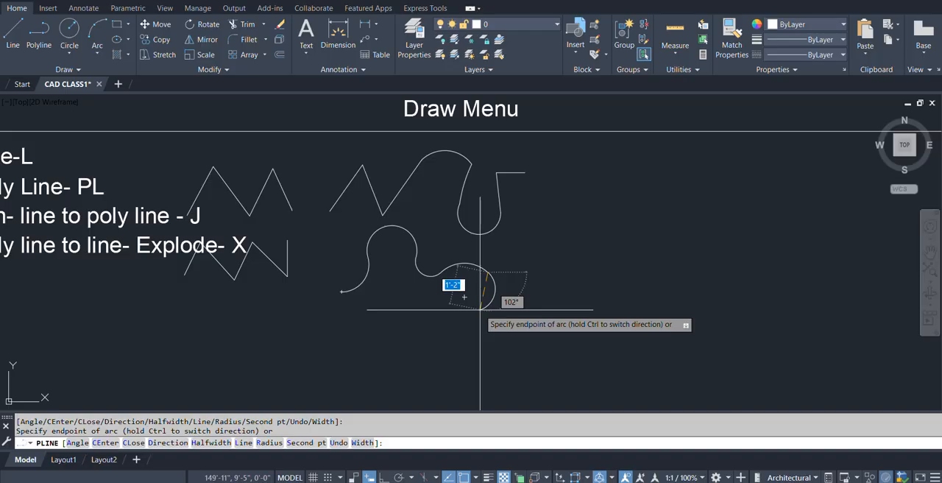
key("Return")
middle_click_drag(474, 336, 329, 321)
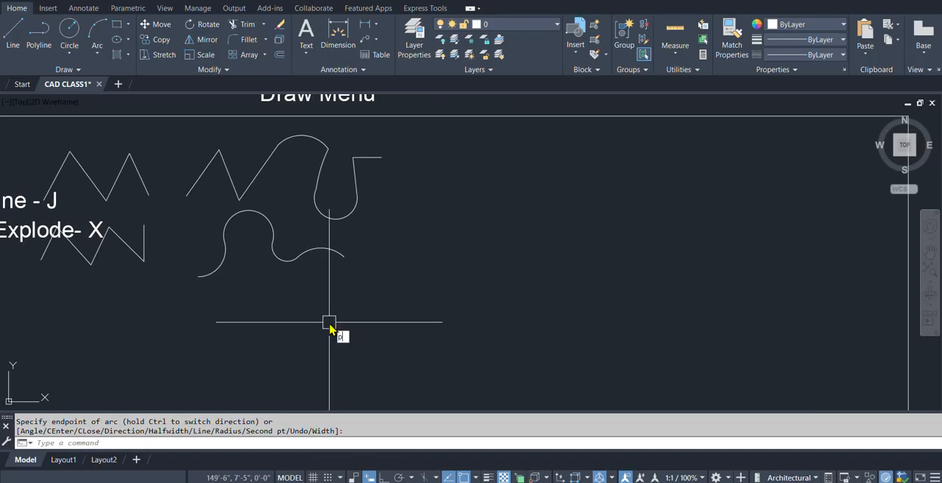
type("pl")
key("Return")
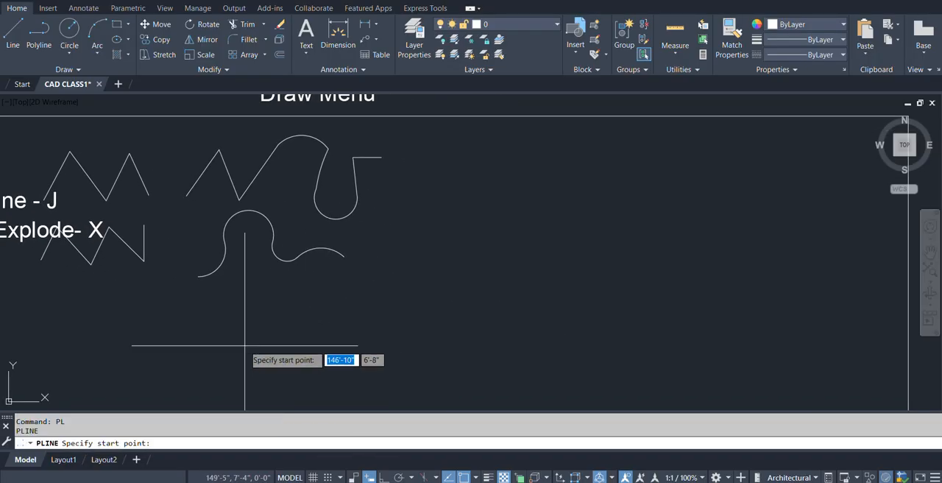
left_click(215, 315)
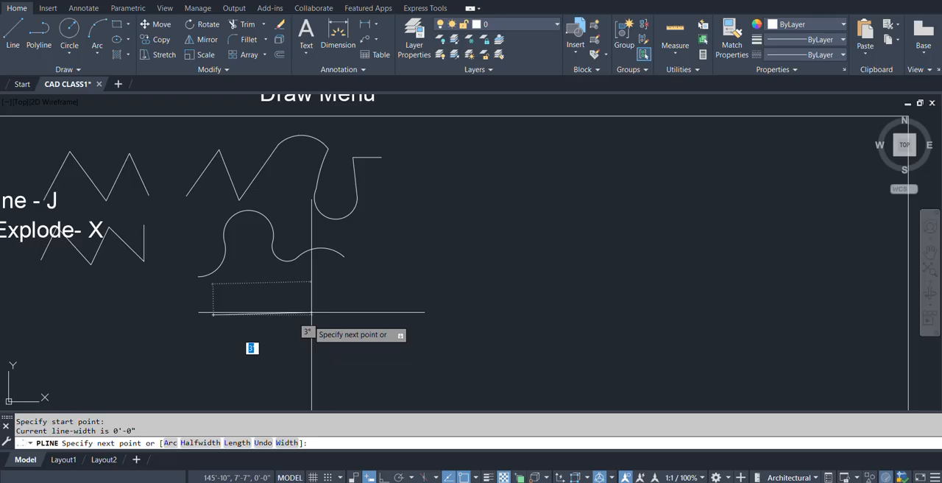
scroll(312, 312, "up", 4)
scroll(279, 315, "down", 2)
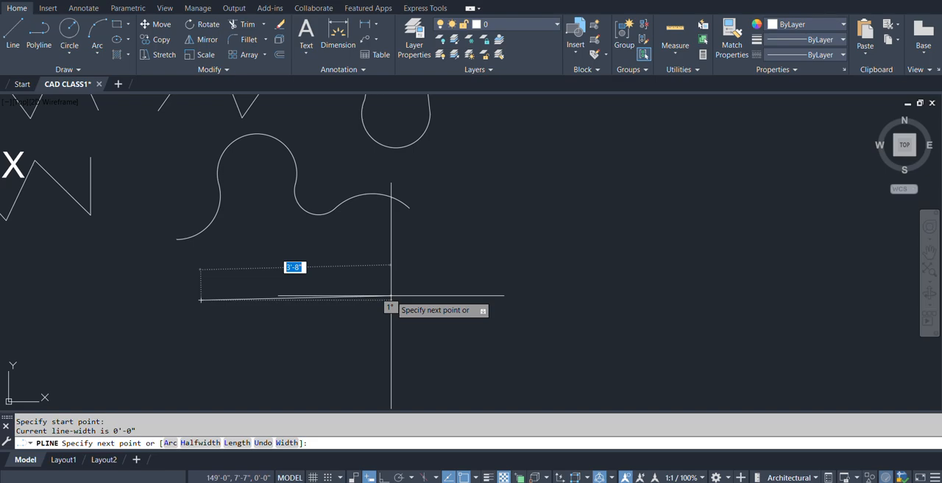
key("Escape")
Draw a rectangle about 2' by 2' below the wavy arc polyline.
type("rec")
key("Return")
left_click(273, 249)
left_click(376, 351)
key("Return")
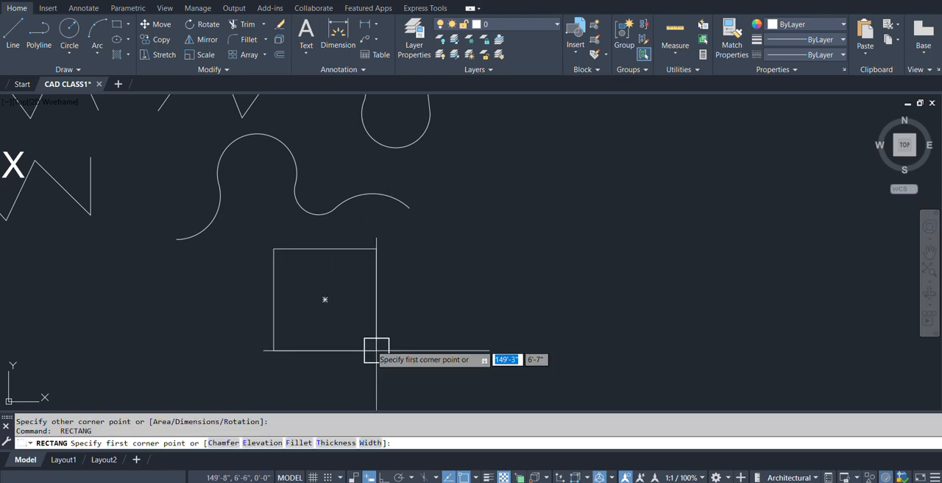
scroll(301, 304, "up", 2)
key("Escape")
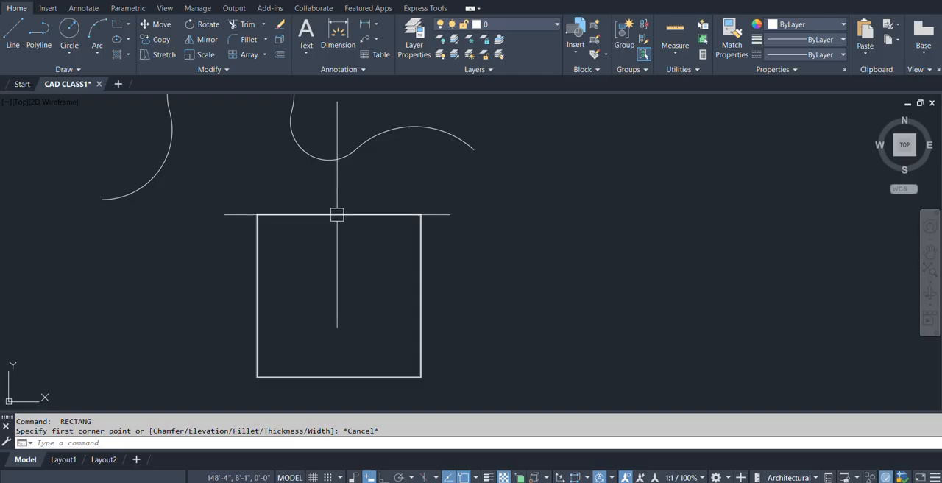
Start a polyline at the rectangle's lower-left corner with a starting width of 3" and an ending width picked to the upper-left corner.
scroll(371, 227, "down", 2)
scroll(357, 237, "up", 2)
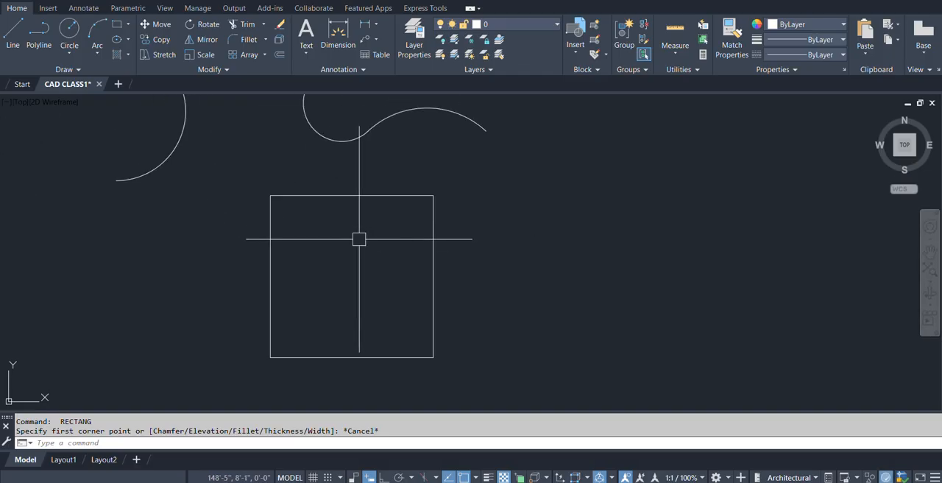
type("p")
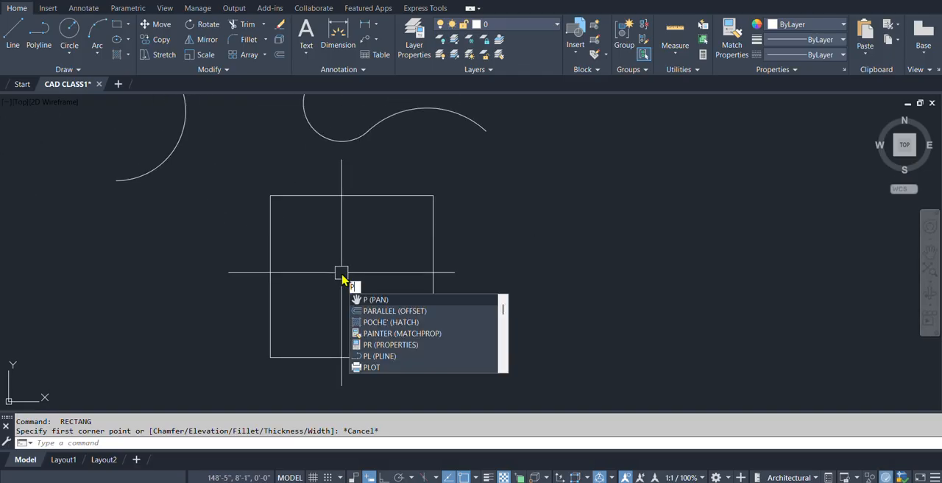
type("l")
key("Return")
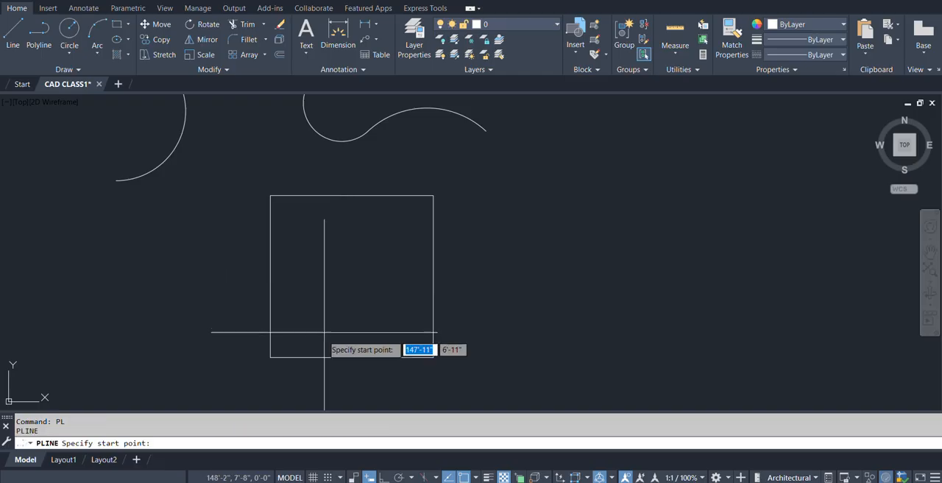
left_click(270, 357)
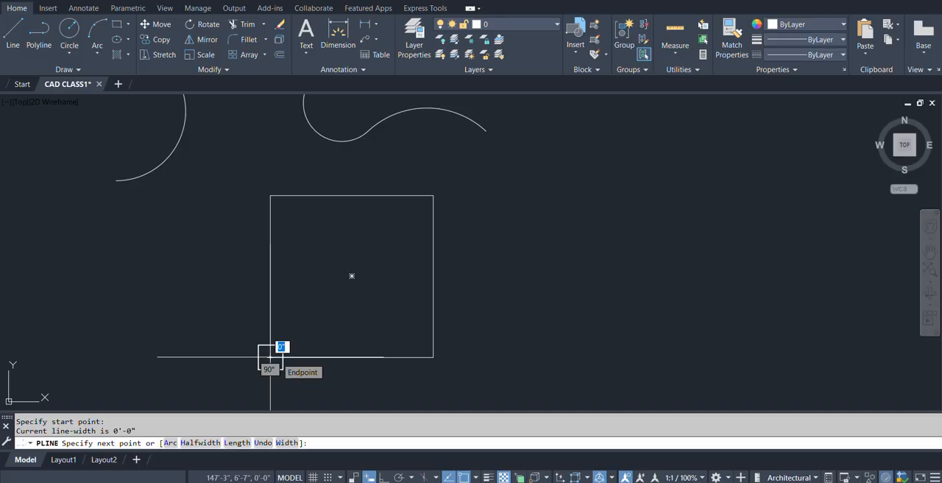
type("w")
key("Return")
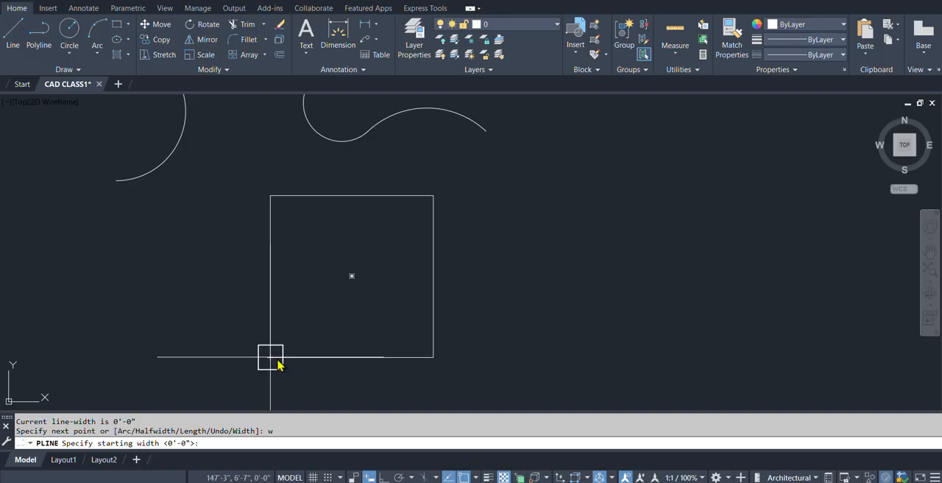
type("3")
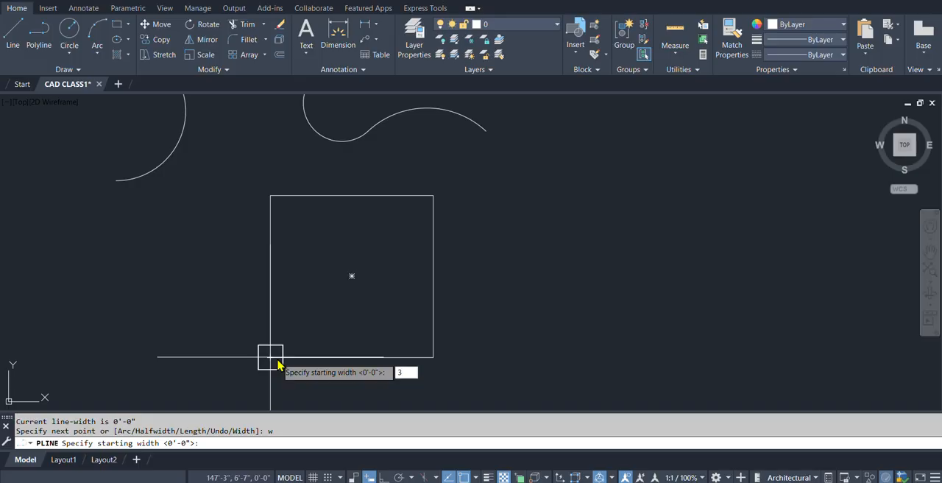
key("Return")
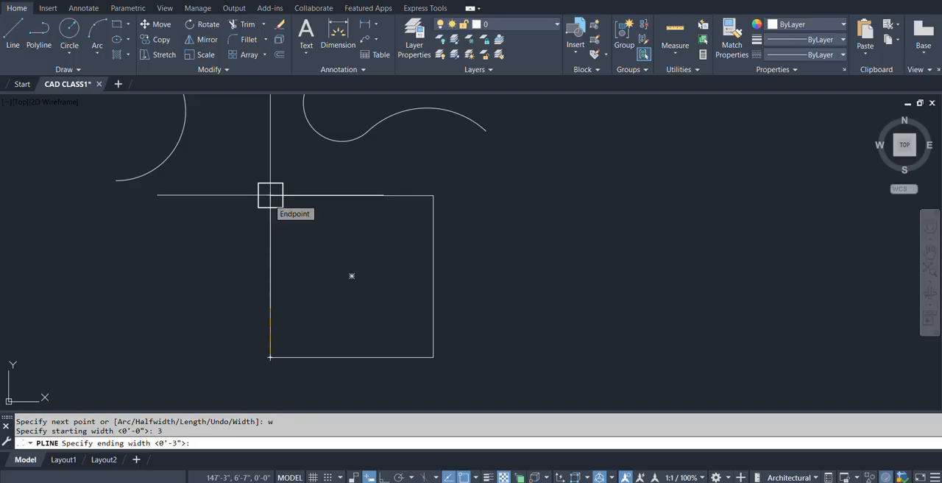
key("Return")
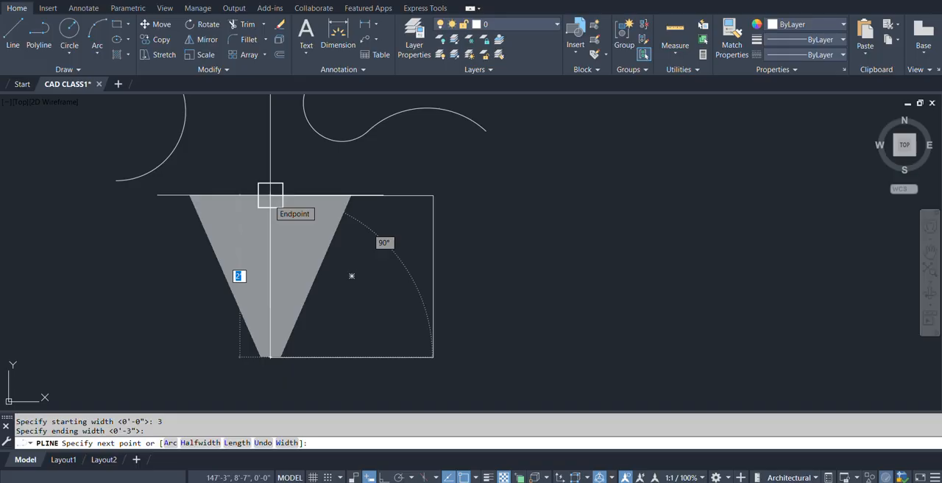
Redefine the polyline's width as 3" at both the start and the end.
type("u")
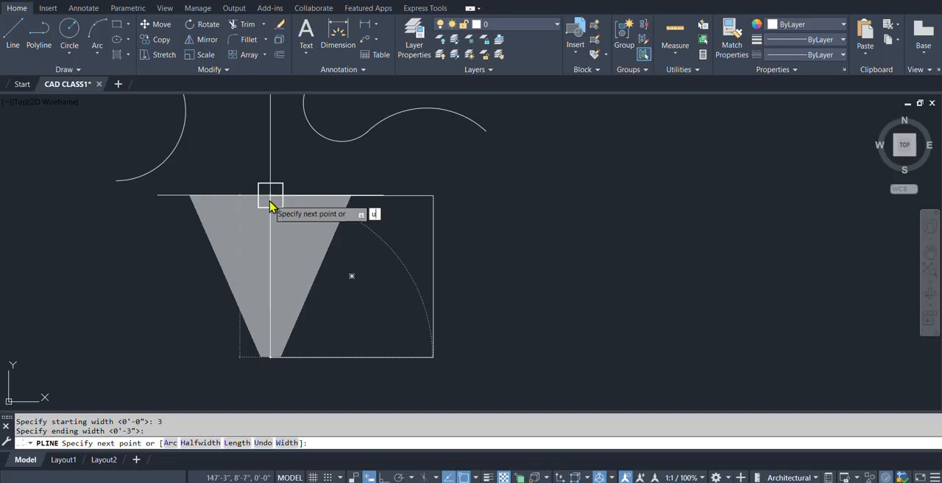
key("Return")
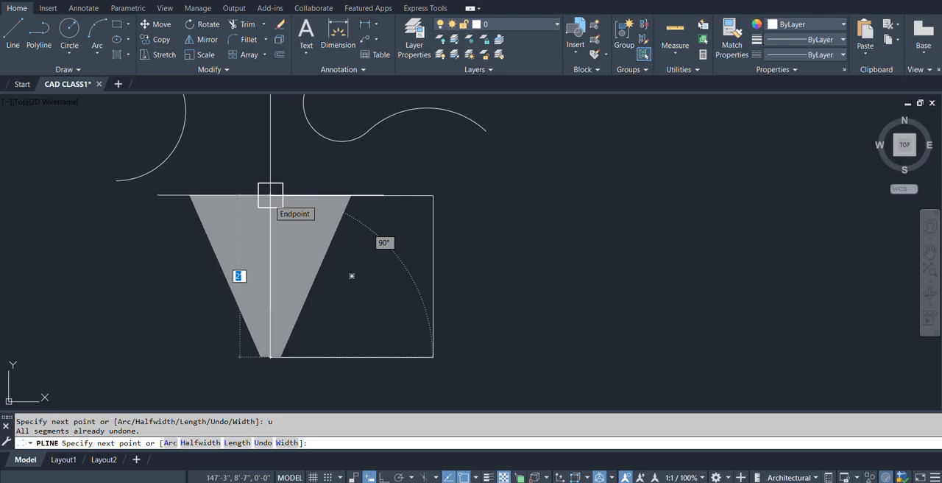
type("w")
key("Return")
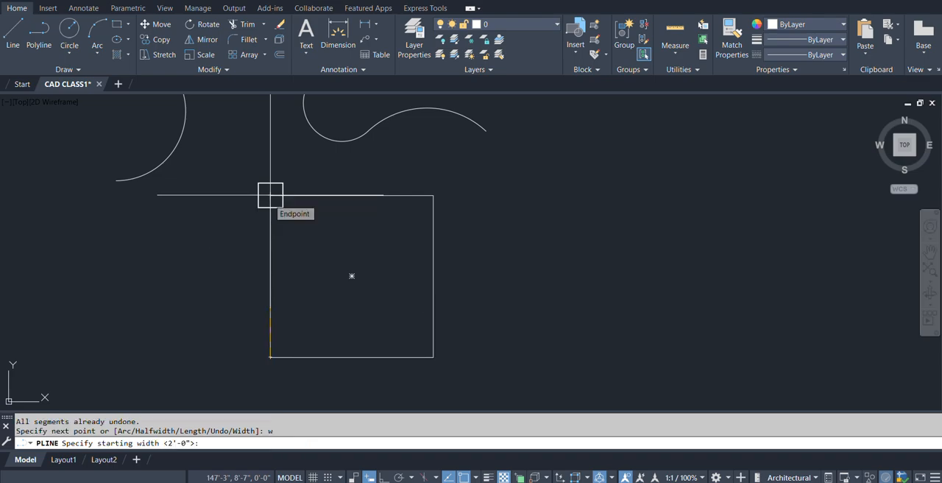
type("3")
key("Return")
type("3")
key("Return")
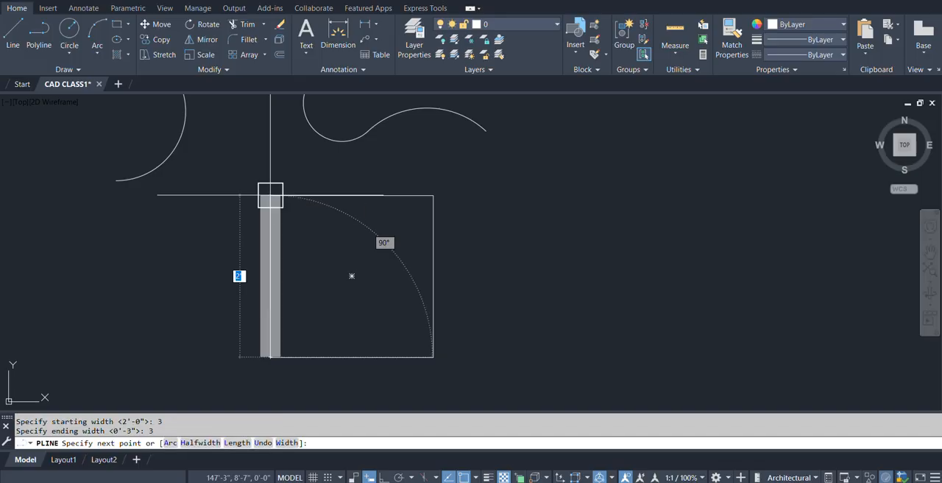
Set both the starting and ending widths of the polyline to 1".
type("u")
key("Return")
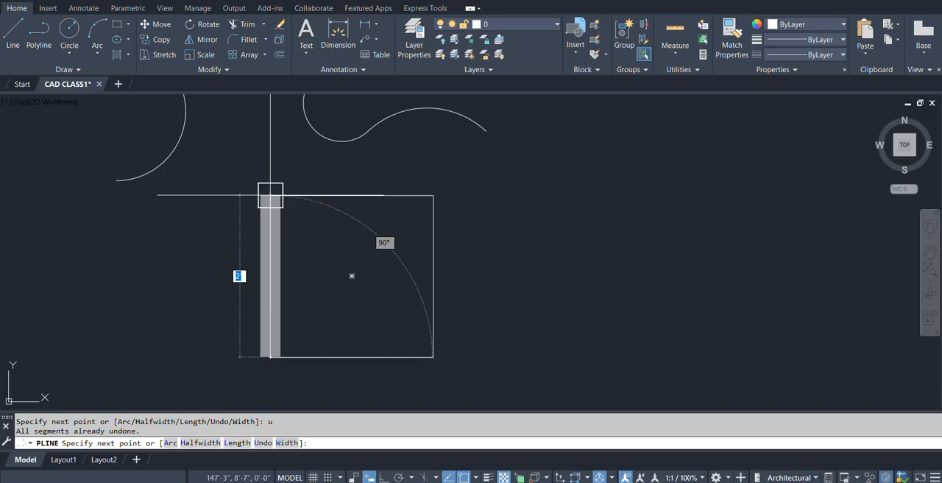
type("w")
key("Return")
type("1")
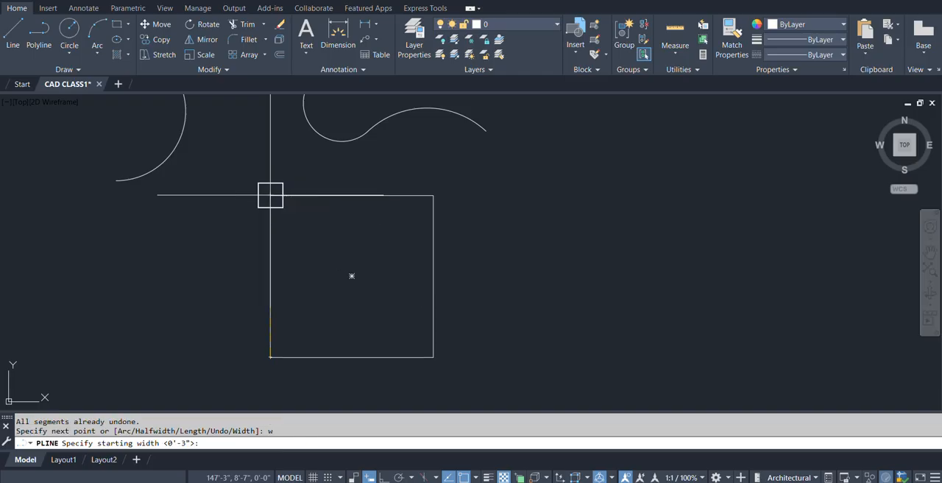
key("Return")
type("2")
key("BackSpace")
type("1")
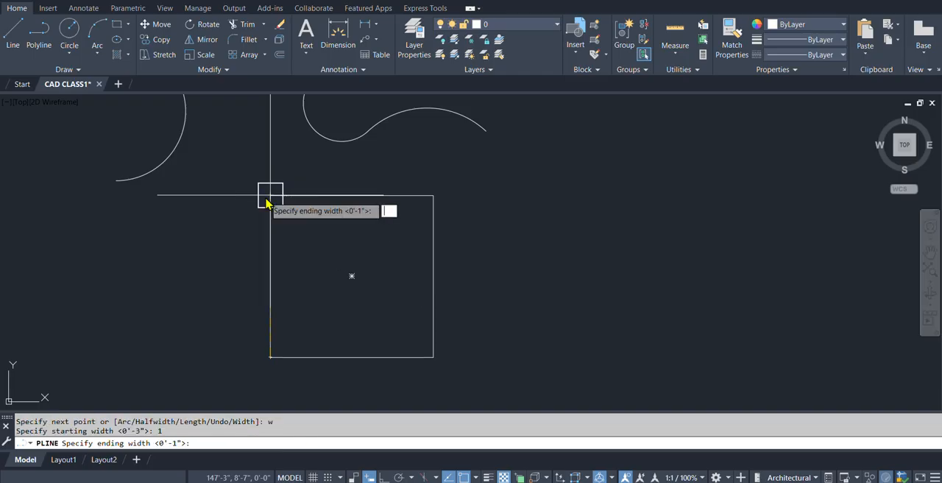
key("Return")
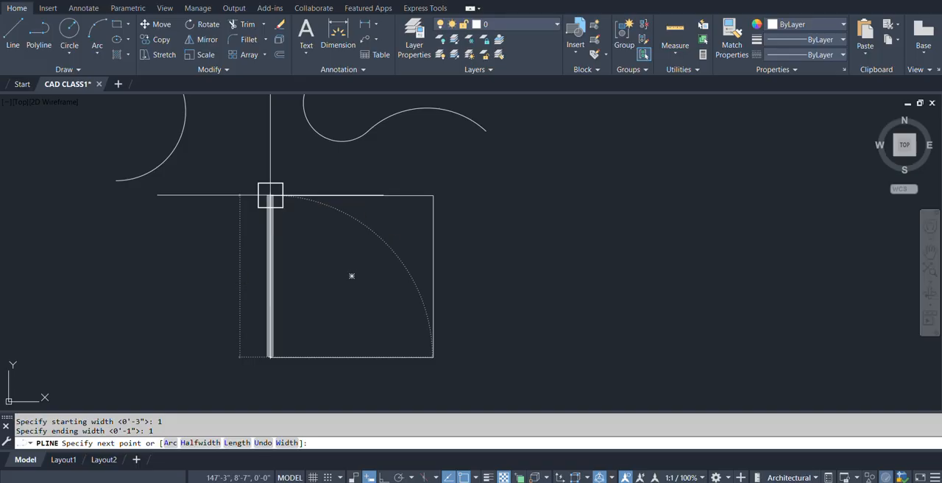
Trace all four sides of the rectangle corner to corner with the wide polyline, returning to the lower-left corner, and end it.
left_click(271, 195)
left_click(432, 195)
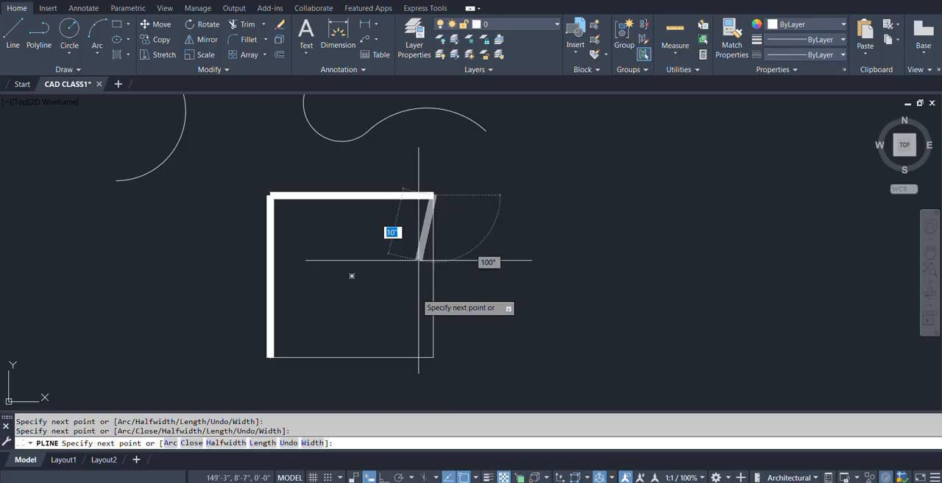
left_click(433, 357)
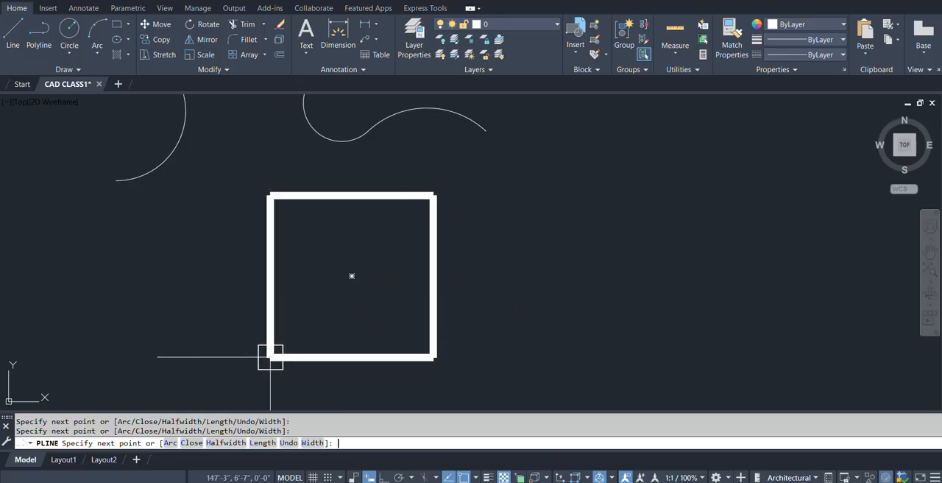
left_click(271, 357)
key("Return")
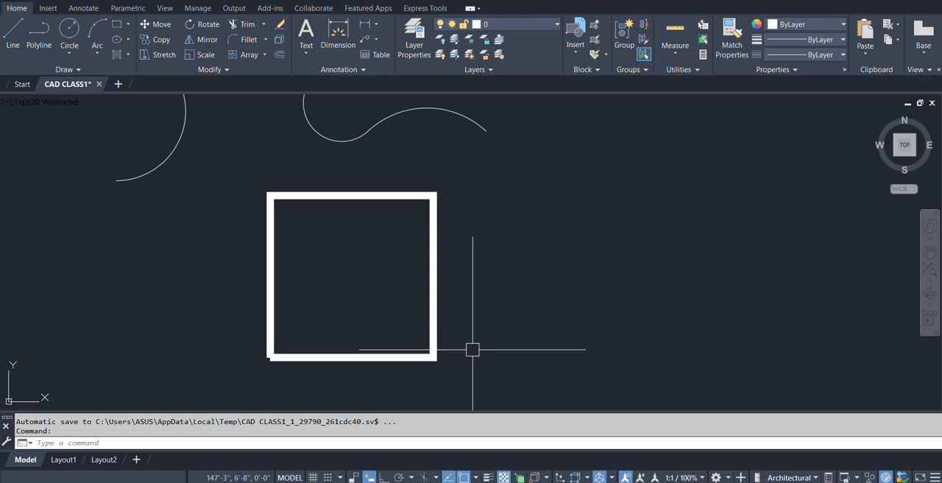
Start a 1" wide polyline to the right of the square, with ortho on, going right, down and back left about 1'-1".
middle_click_drag(474, 353, 380, 329)
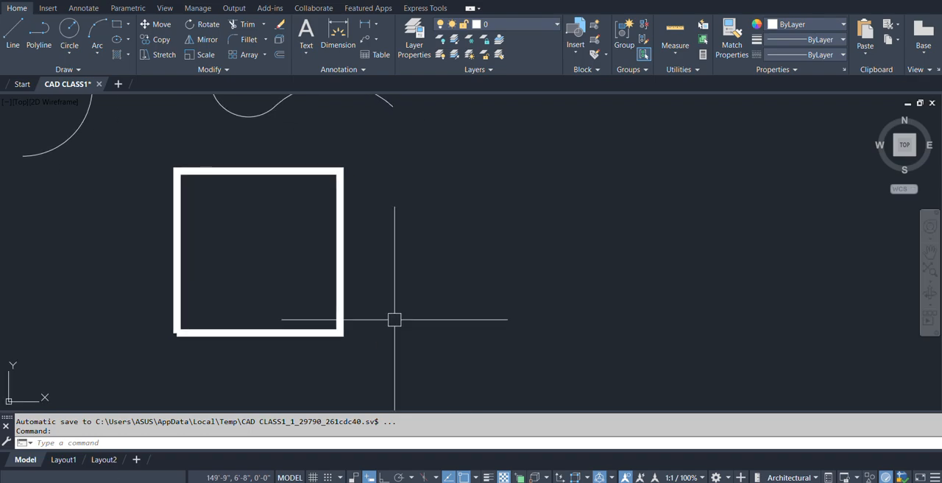
type("p")
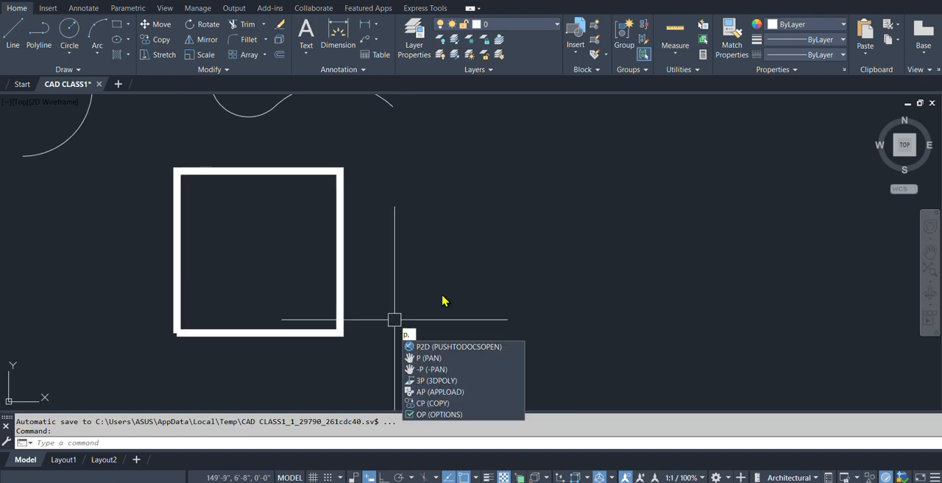
type("l")
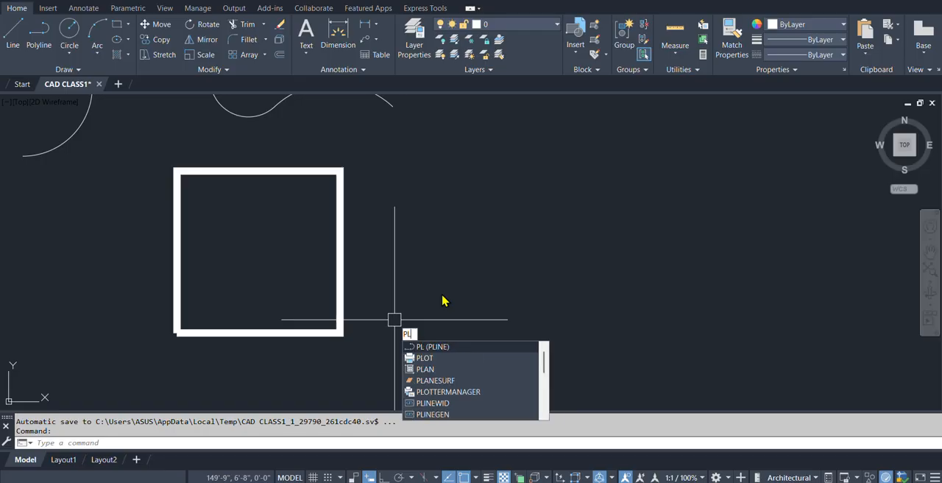
key("Return")
left_click(407, 181)
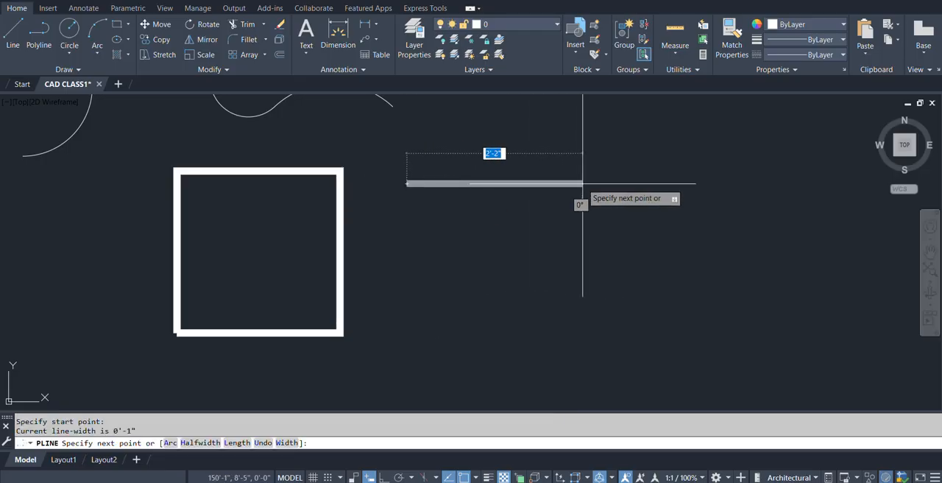
key("F8")
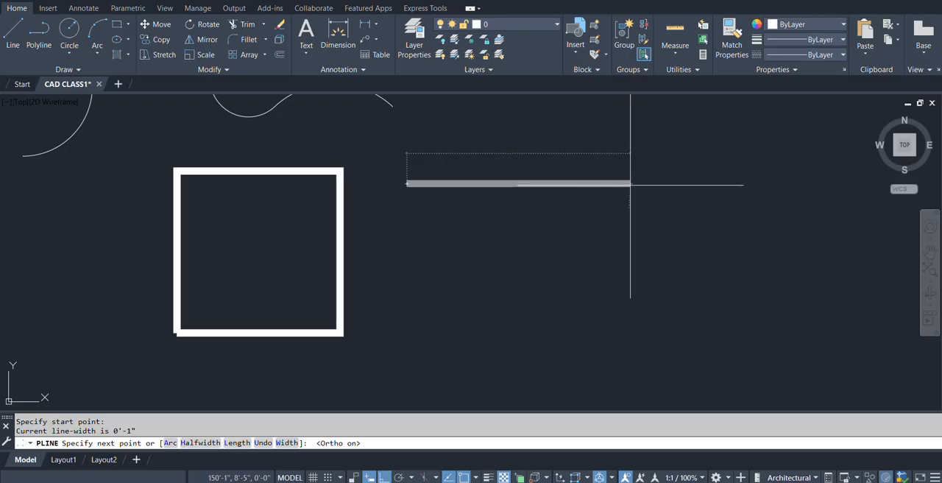
left_click(629, 183)
left_click(629, 266)
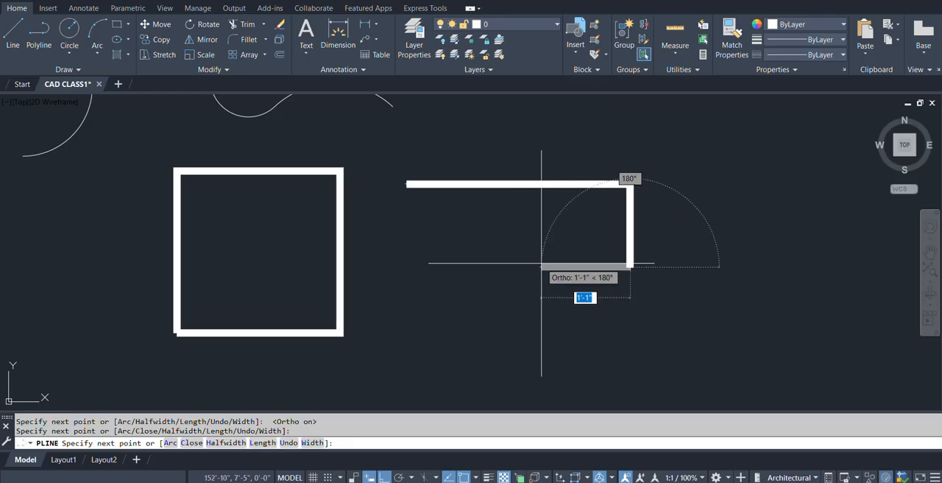
left_click(542, 267)
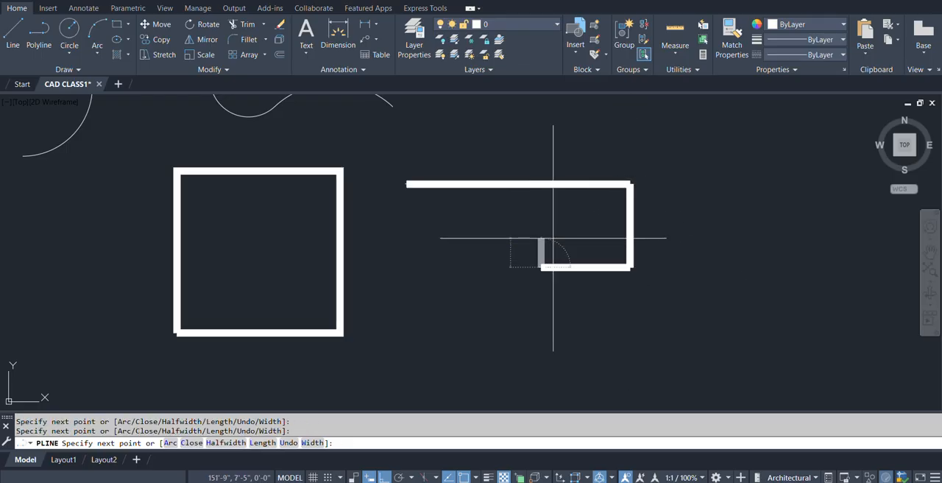
Finish the polyline with an arrowhead segment pointing left, using a 6" starting width and a 0 ending width.
type("w")
key("Return")
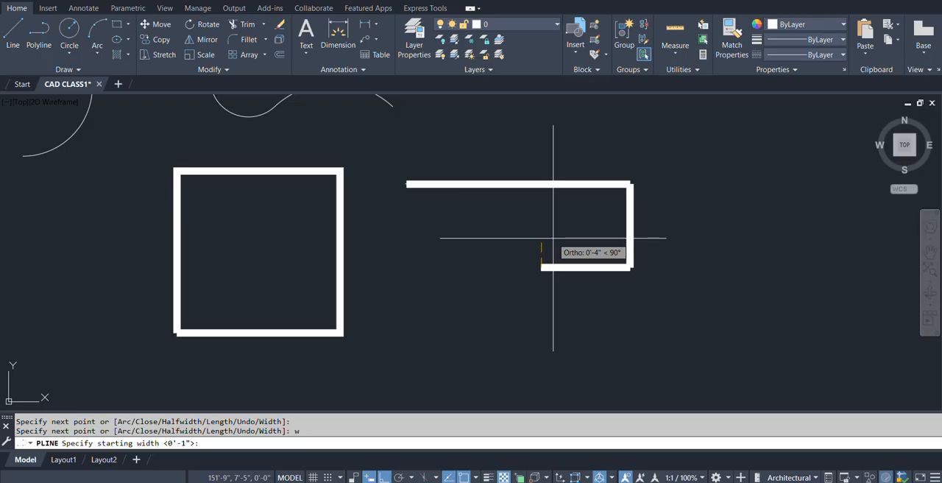
type("6")
key("Return")
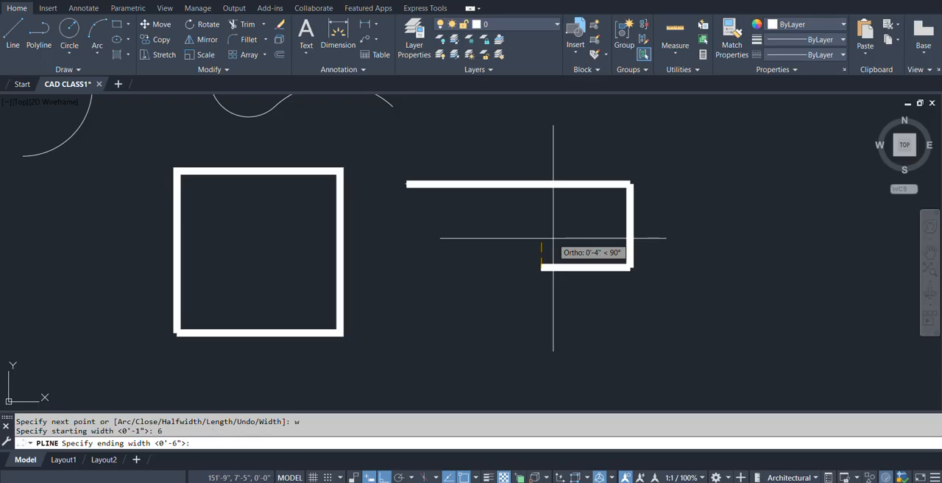
type("0")
key("Return")
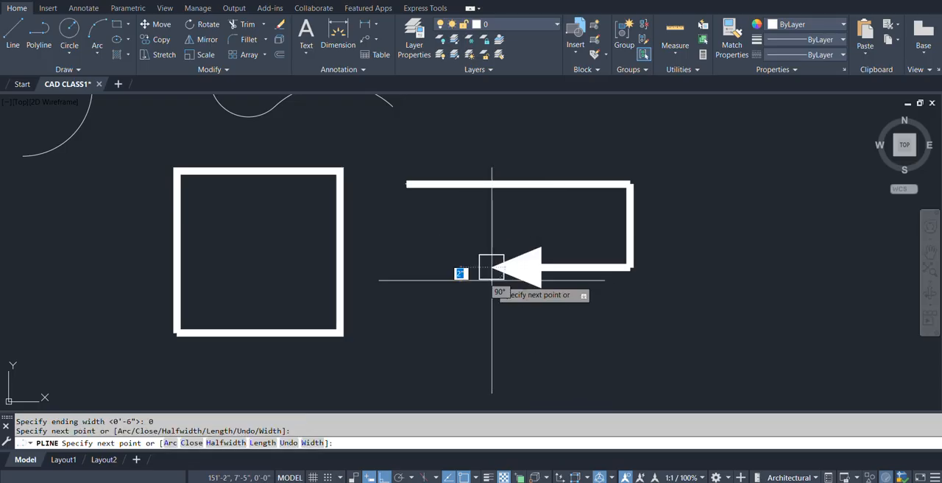
left_click(492, 279)
key("Return")
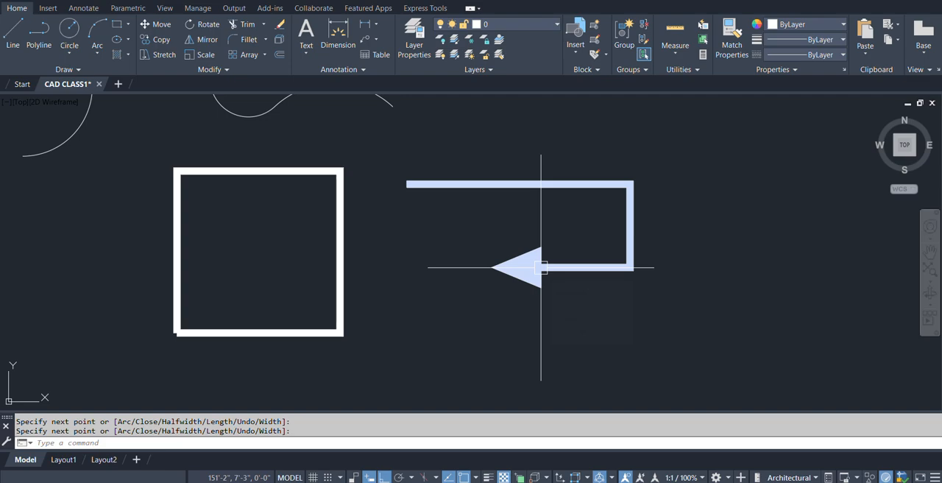
mouse_move(541, 267)
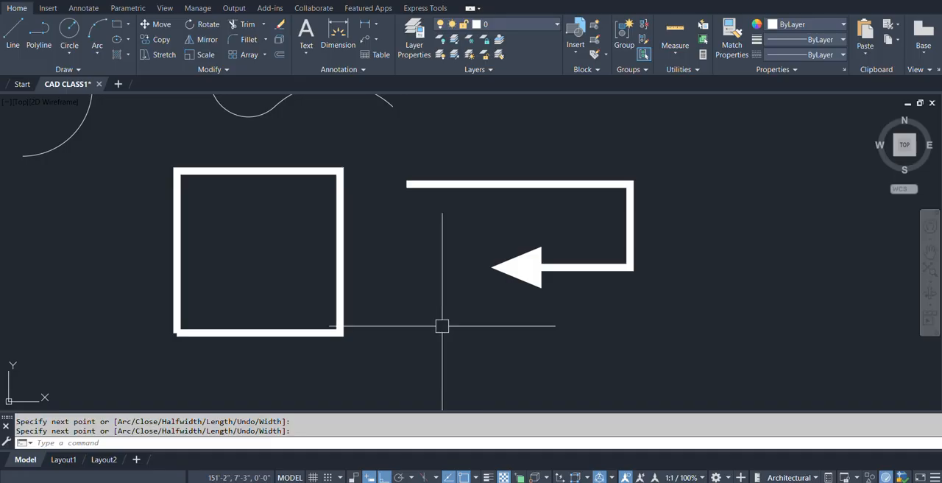
Copy the "Poly line to line- Explode- X" label straight down five times at roughly even spacing below the original.
scroll(453, 322, "down", 8)
middle_click_drag(462, 317, 439, 213)
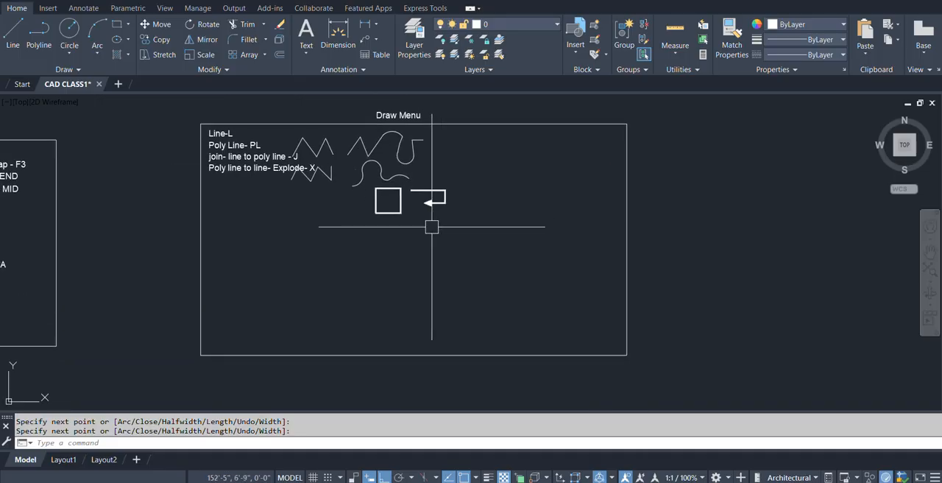
scroll(241, 177, "up", 4)
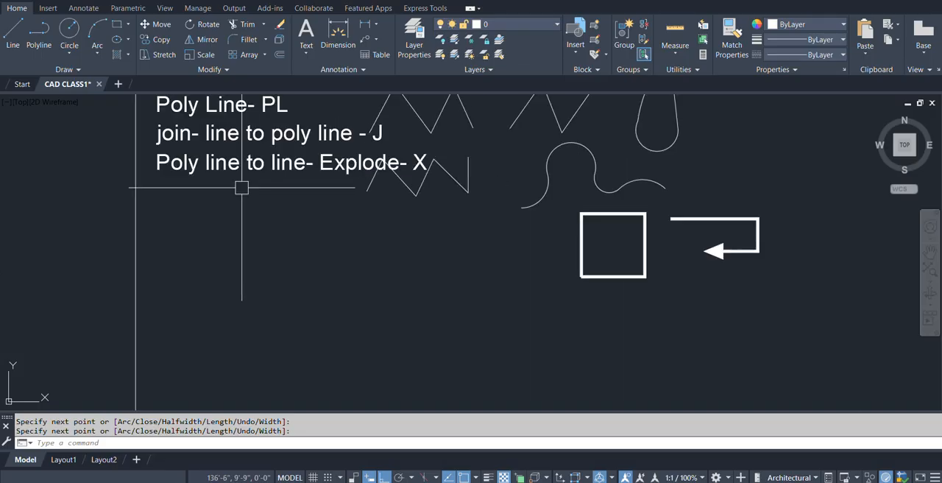
middle_click_drag(297, 257, 296, 290)
scroll(299, 200, "down", 2)
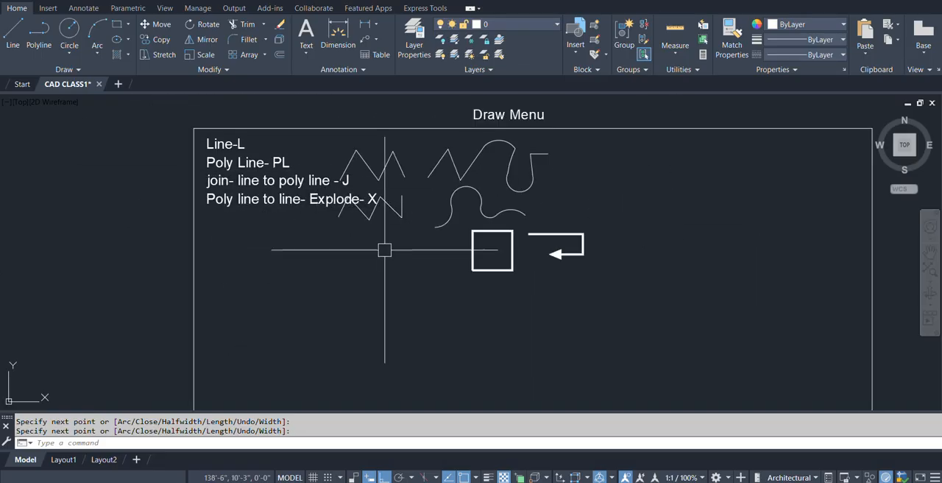
middle_click_drag(383, 251, 341, 234)
key("Escape")
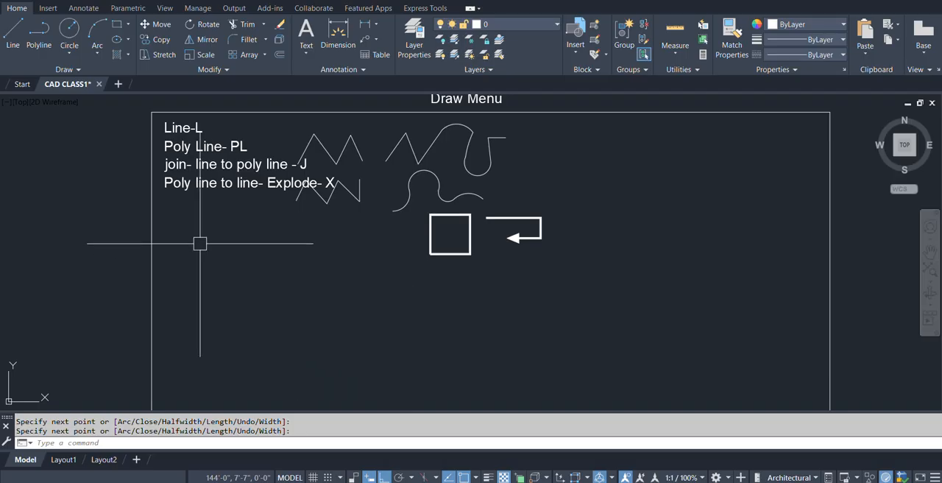
type("co")
key("Return")
left_click(171, 184)
key("Return")
left_click(171, 187)
scroll(172, 208, "up", 2)
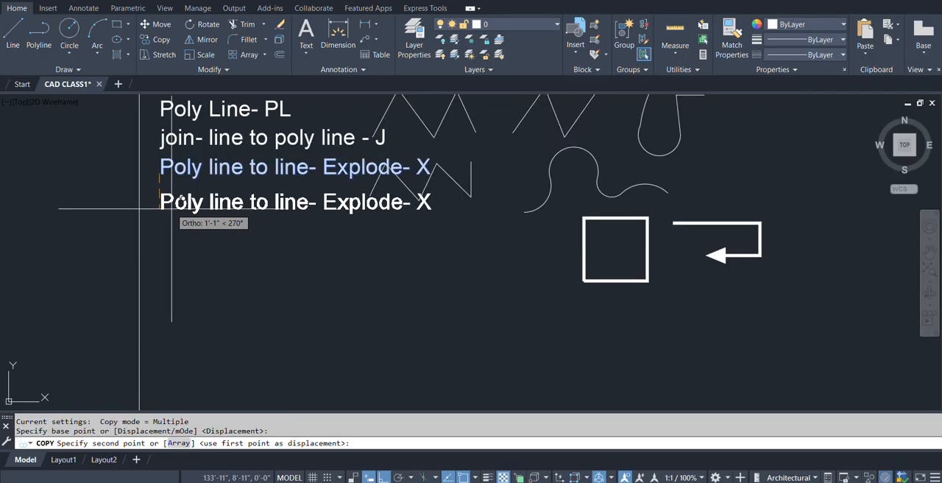
left_click(172, 208)
left_click(172, 243)
left_click(171, 278)
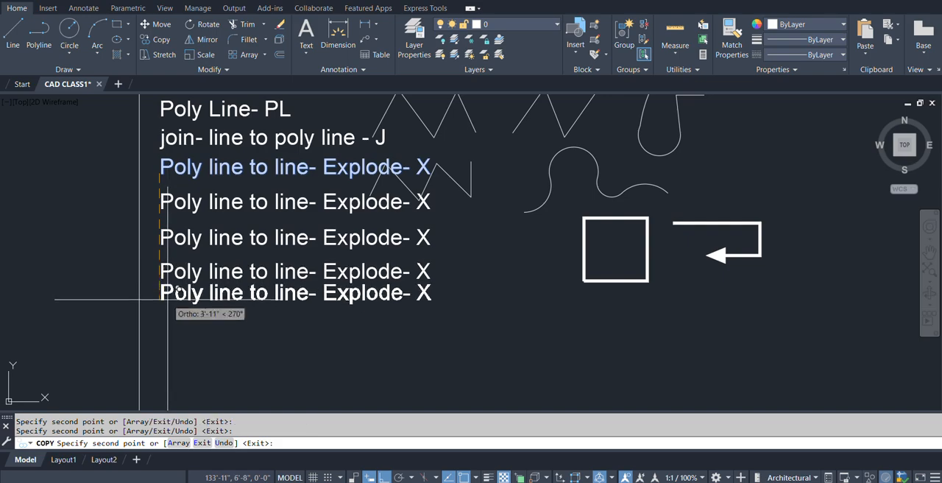
left_click(169, 320)
left_click(169, 356)
Place three more copies of the Explode label below the existing column of copies and end the Copy command.
scroll(174, 262, "down", 3)
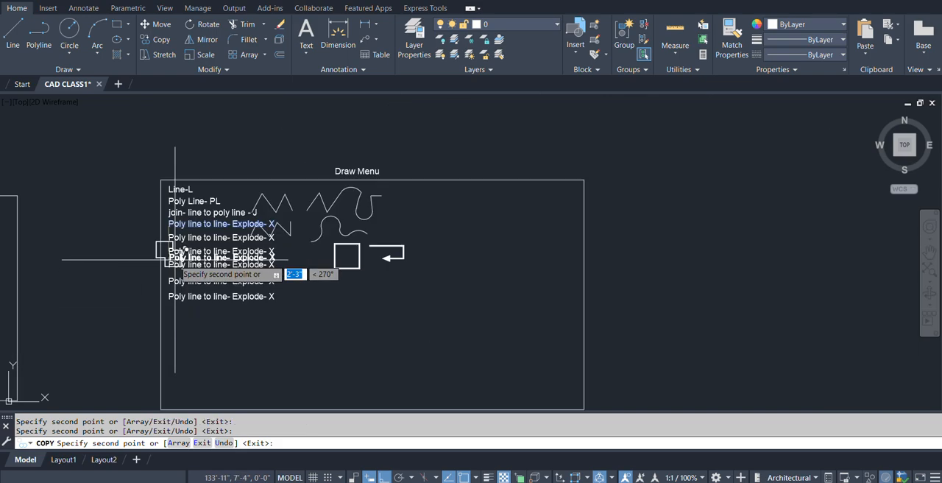
scroll(174, 260, "up", 3)
left_click(172, 291)
left_click(172, 328)
left_click(172, 366)
key("Return")
scroll(250, 239, "down", 3)
Change the first copied label below the original Explode line to "Circle- c" and finish text editing.
scroll(265, 151, "up", 4)
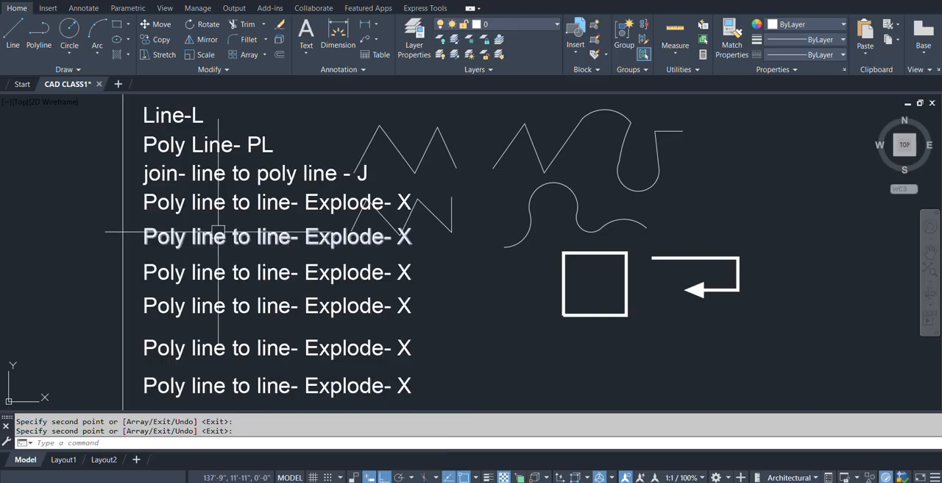
middle_click_drag(243, 301, 254, 280)
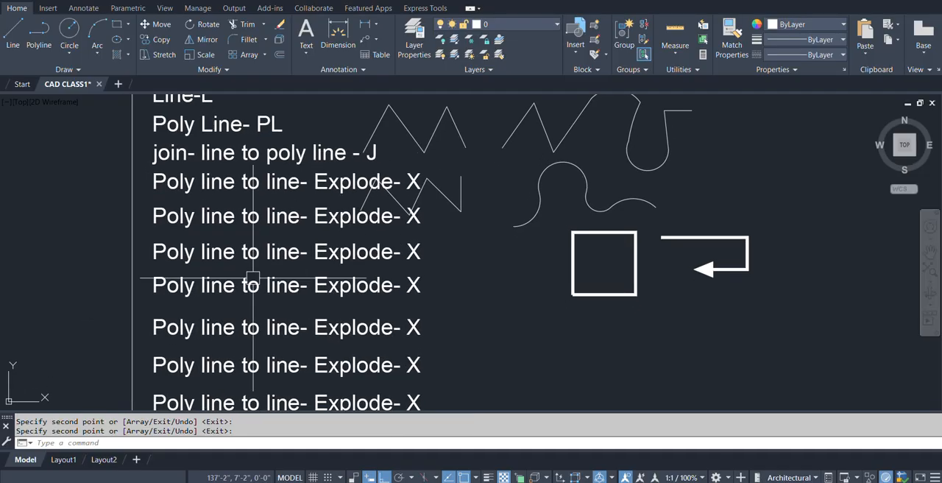
double_click(189, 221)
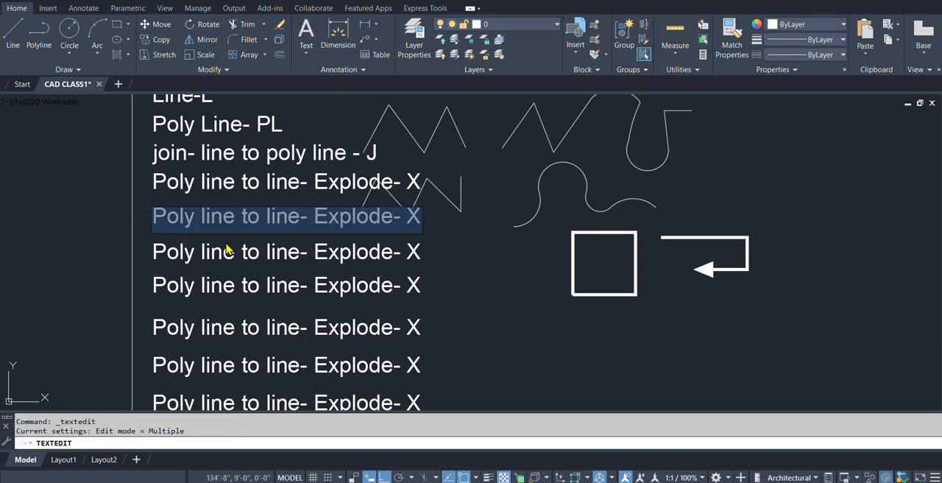
type("Circ")
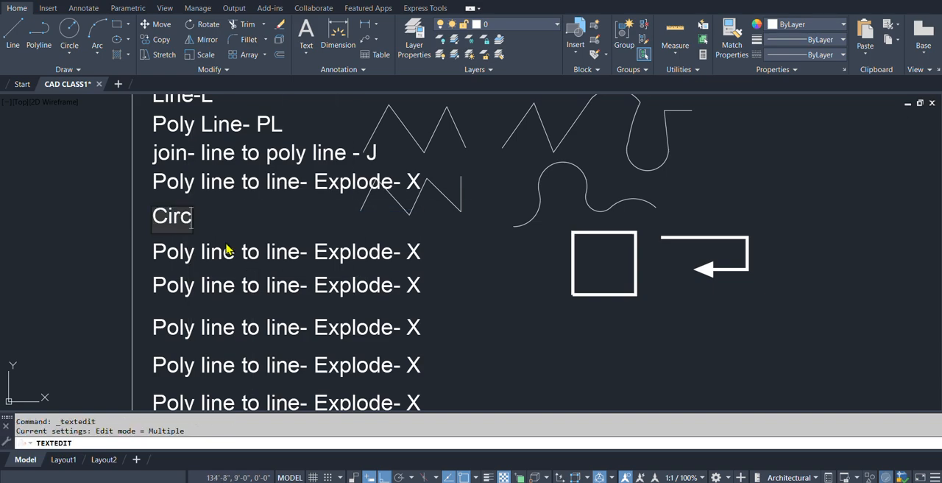
type("le-")
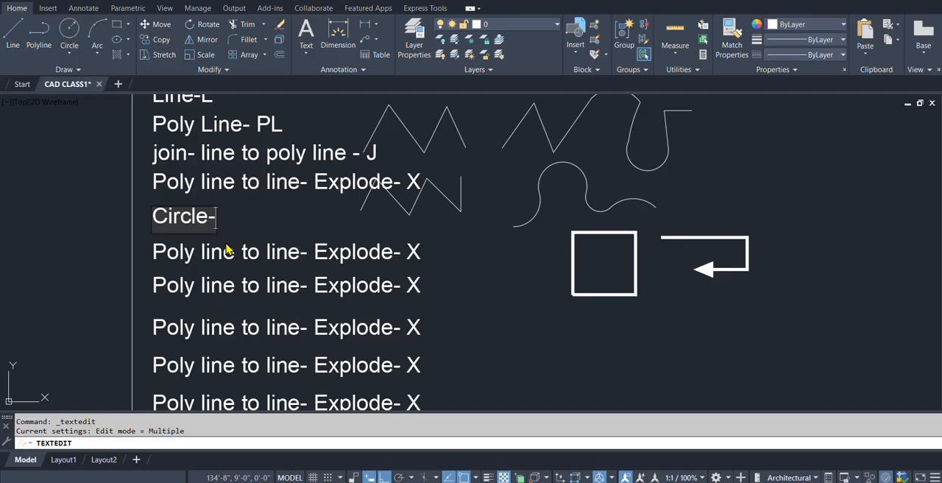
type(" c")
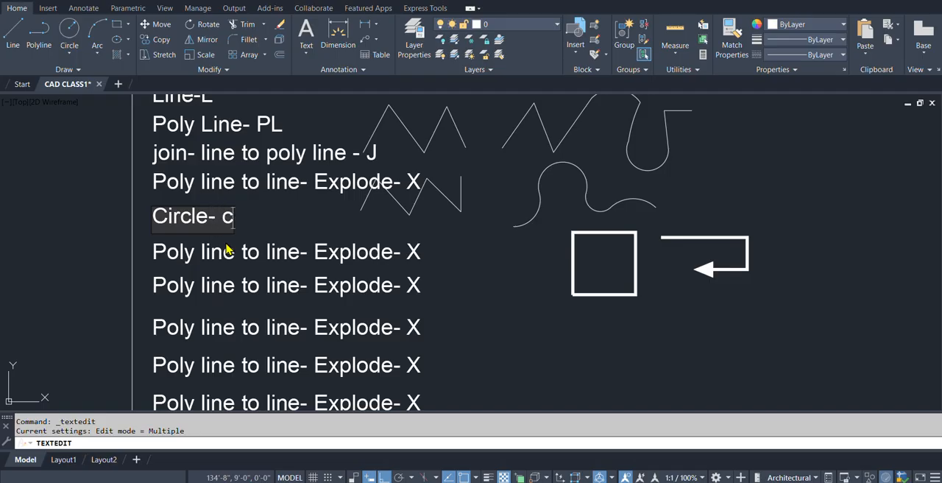
key("Return")
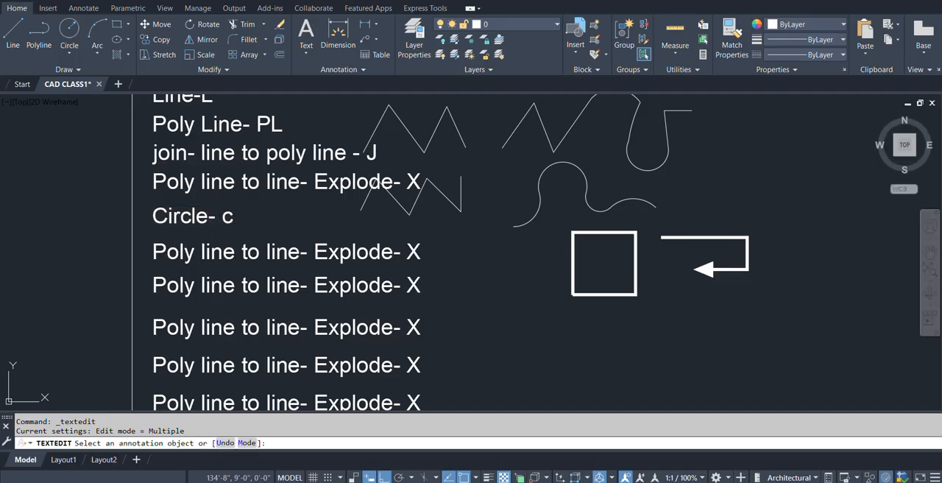
key("Return")
Start the Circle command, examine the available circle construction methods, and cancel the command.
middle_click_drag(412, 292, 238, 262)
scroll(294, 276, "down", 4)
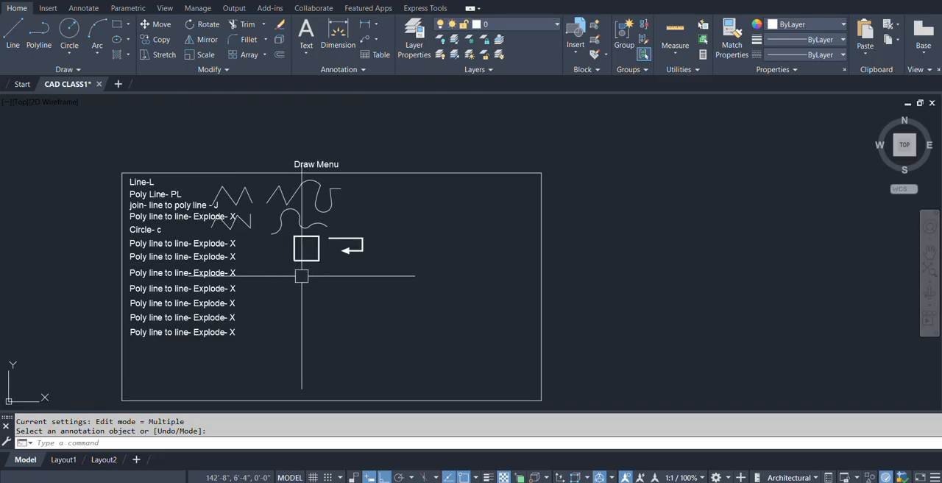
scroll(287, 282, "up", 2)
type("c")
key("Return")
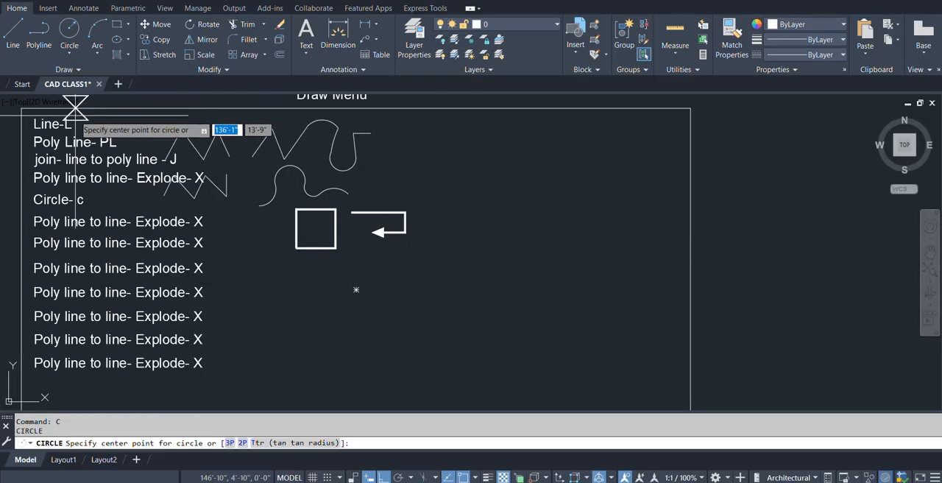
left_click(69, 54)
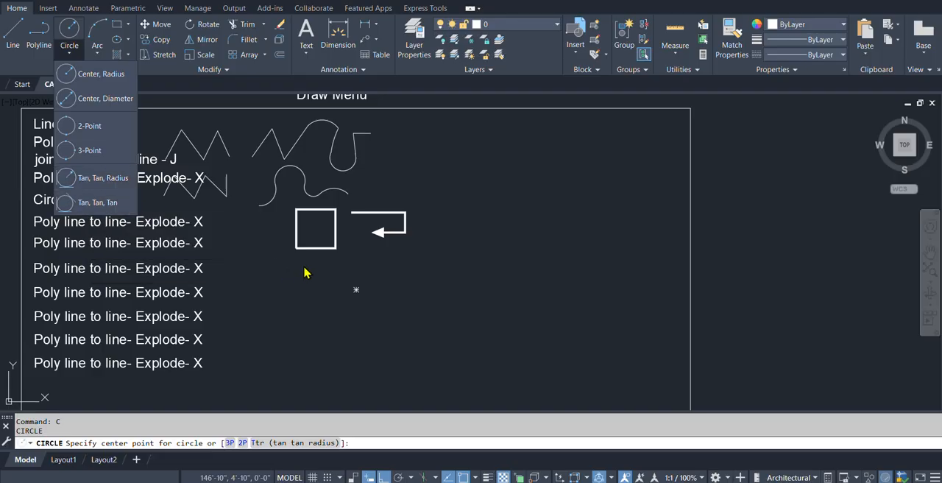
scroll(293, 328, "up", 2)
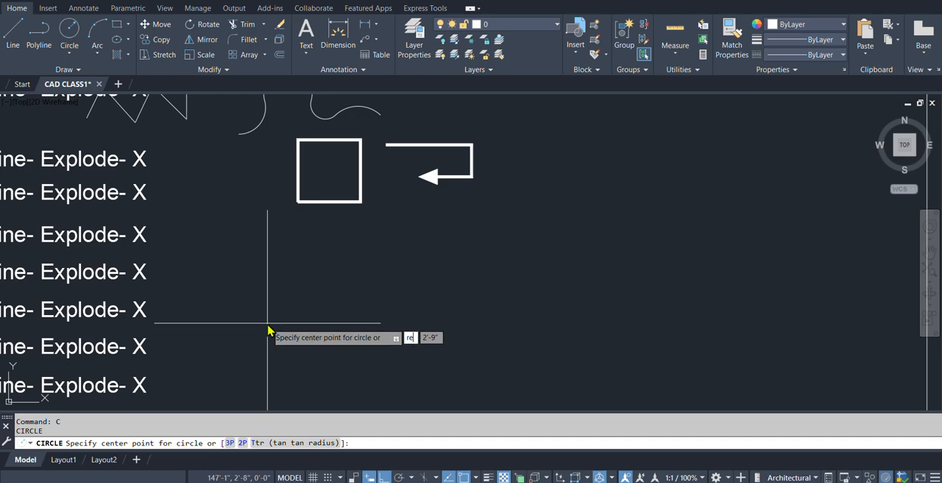
key("Escape")
Draw a 10' horizontal line to the right in the empty area below the wide square.
type("l")
key("Return")
left_click(234, 357)
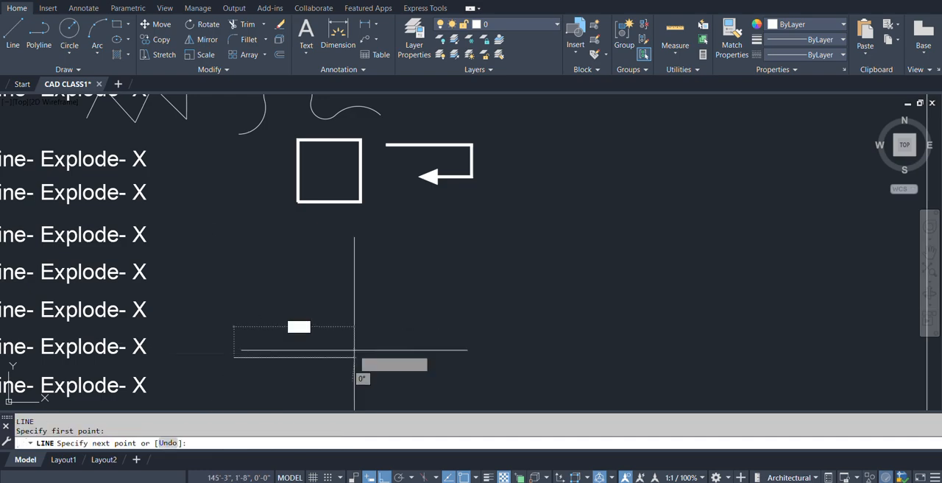
type("10")
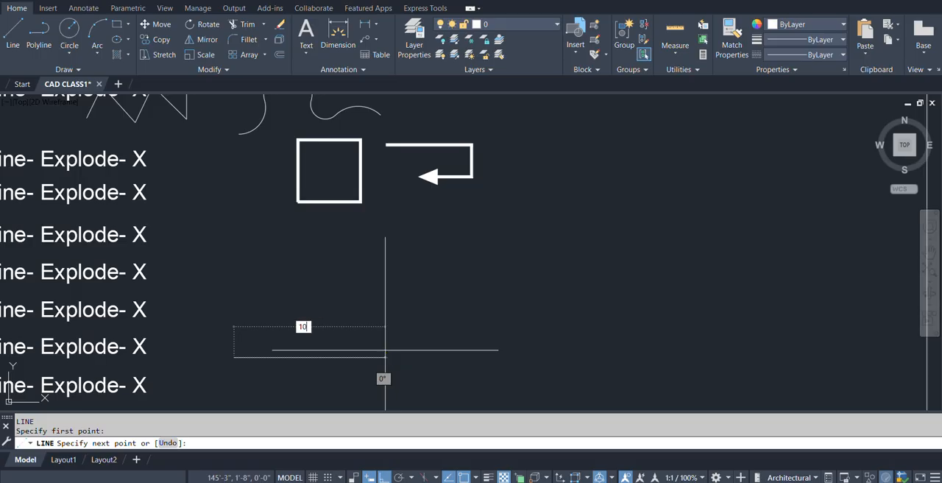
type("'")
key("Return")
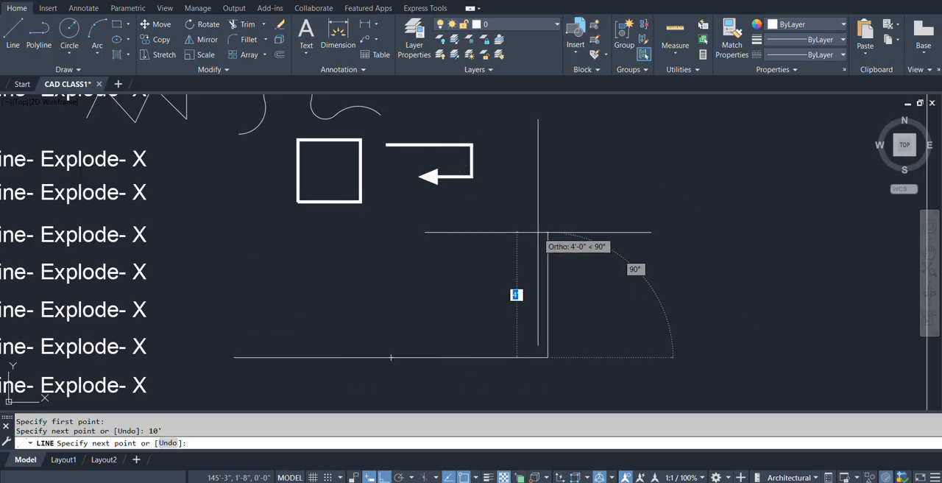
Try a 6' vertical segment upward from the horizontal line's right end and undo that segment.
type("6'")
key("Return")
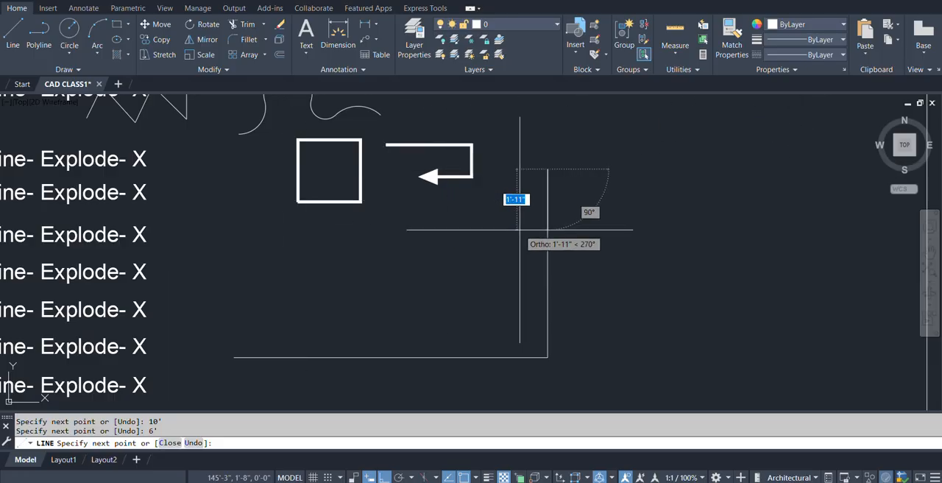
type("u")
key("Return")
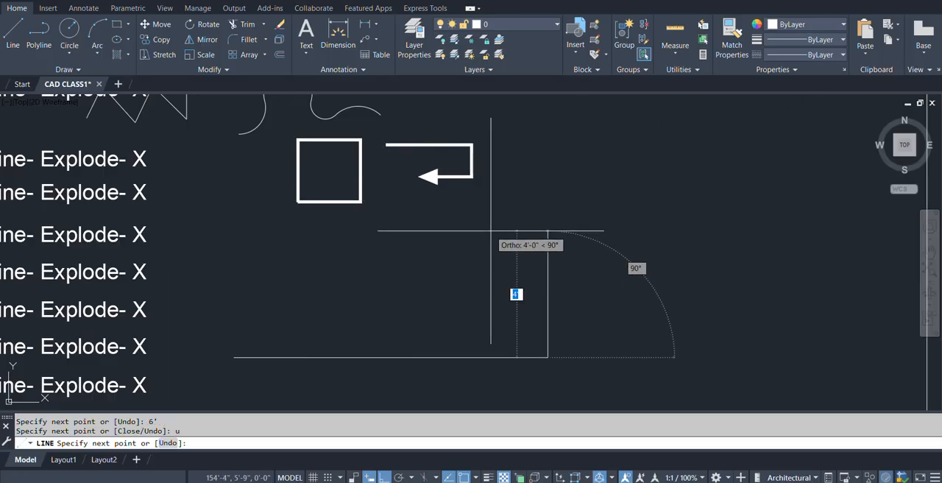
Try a 5' and a 4' vertical segment upward from the horizontal line's end, undoing each one.
type("5'")
key("Return")
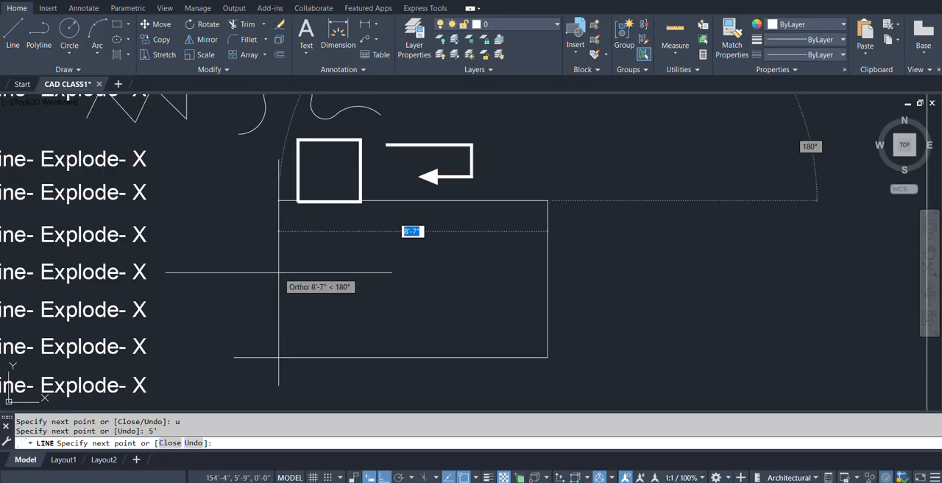
type("u")
key("Return")
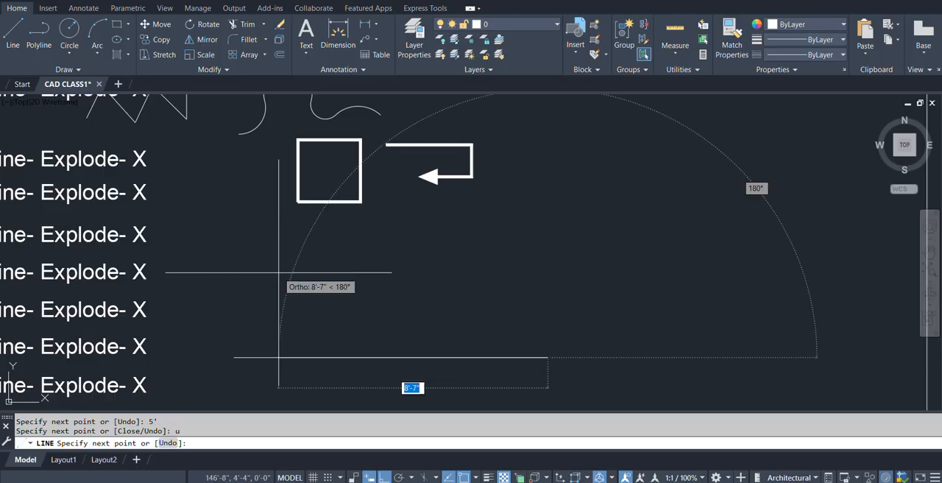
type("4'")
key("Return")
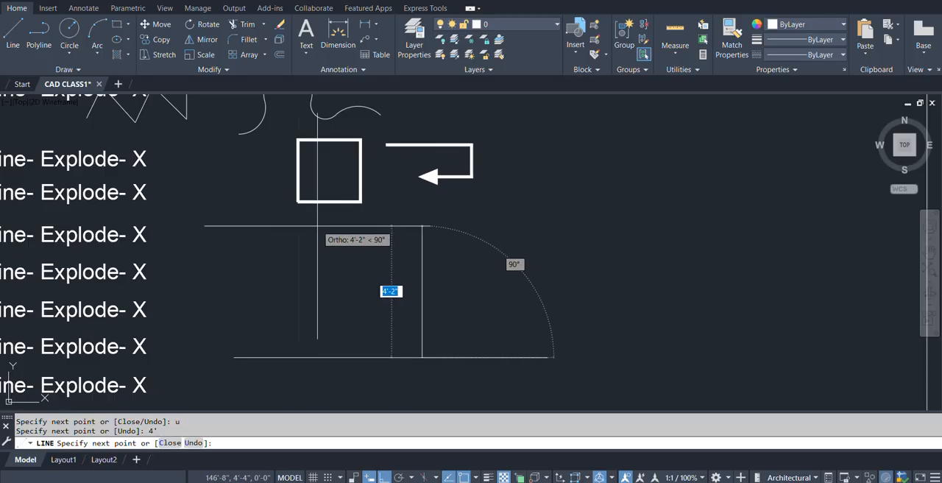
type("u")
key("Return")
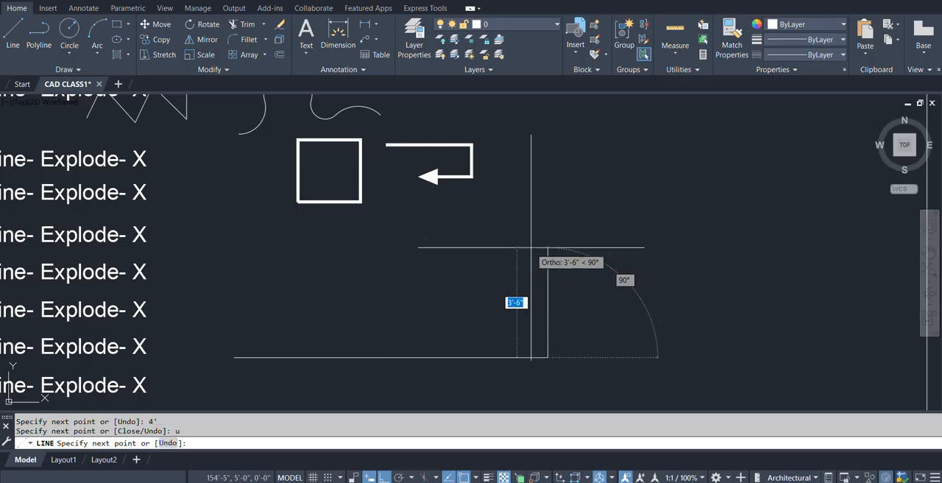
Complete the rectangle with a 4' segment upward and a 10' segment back to the left, closing the outline.
type("4'")
key("Return")
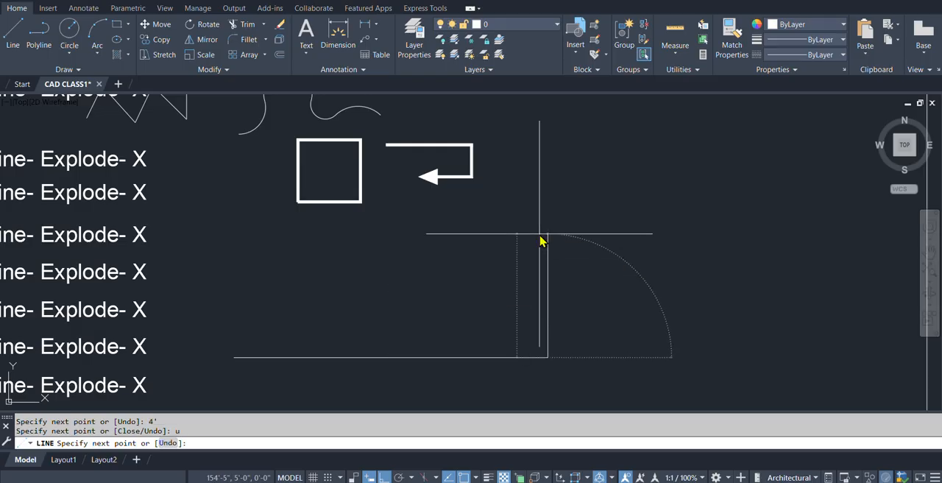
type("10'")
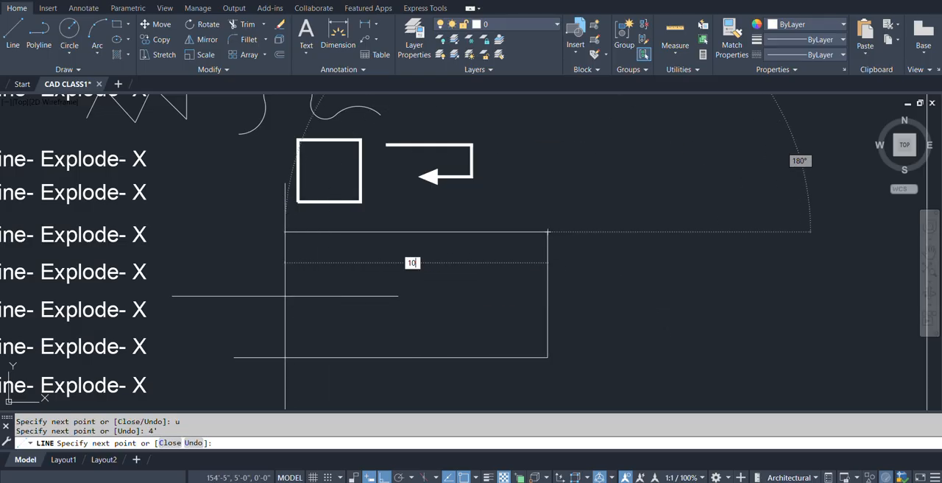
key("Return")
type("cl")
key("Return")
Draw a circle with a 1' radius inside the left part of the 10' by 4' rectangle.
middle_click_drag(433, 318, 333, 311)
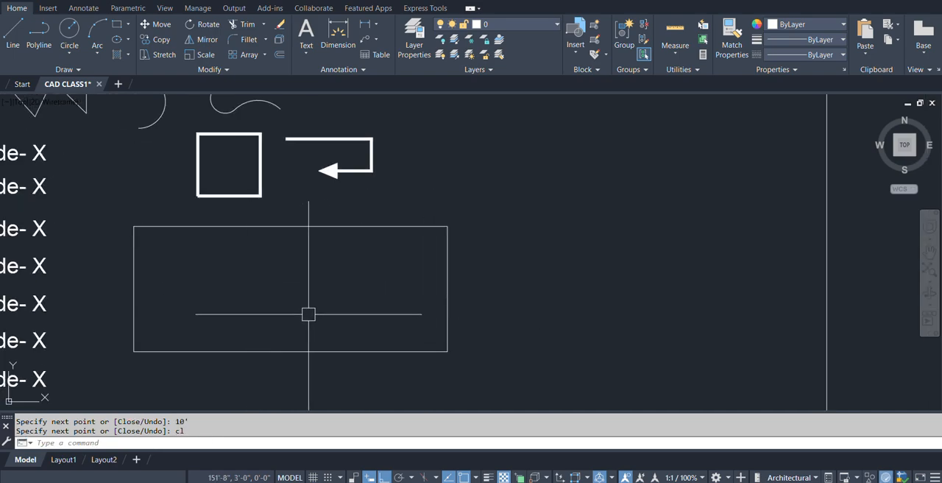
middle_click_drag(329, 293, 341, 276)
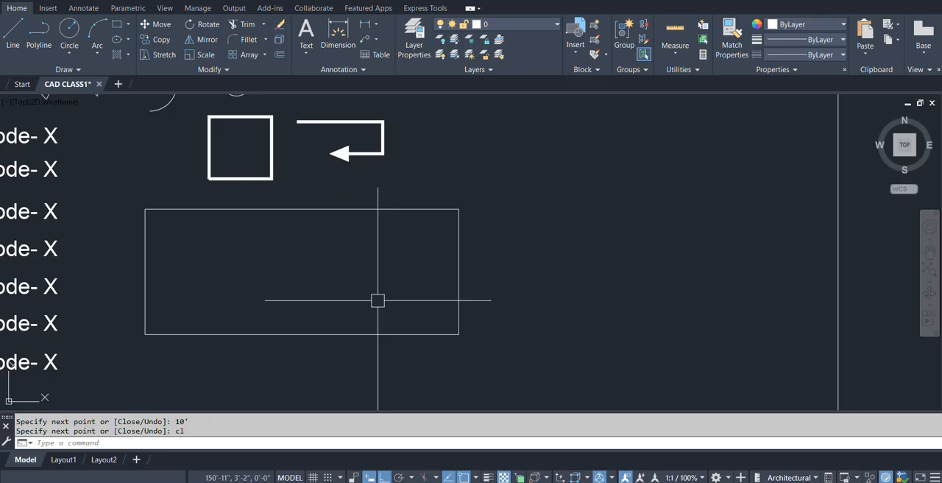
middle_click_drag(412, 316, 474, 310)
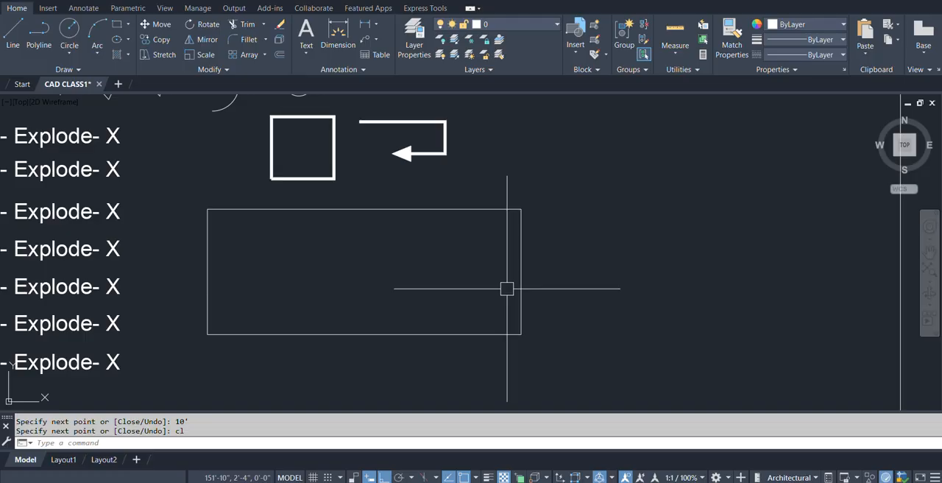
type("c")
key("Return")
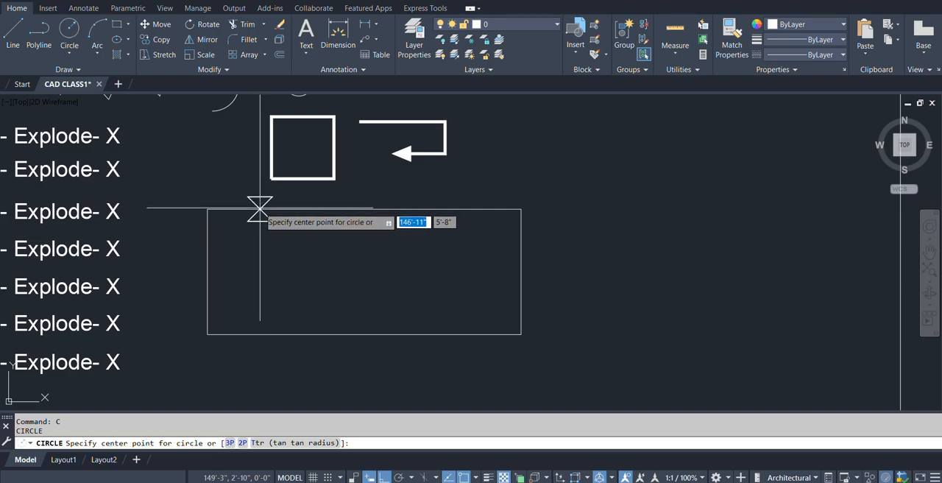
left_click(278, 275)
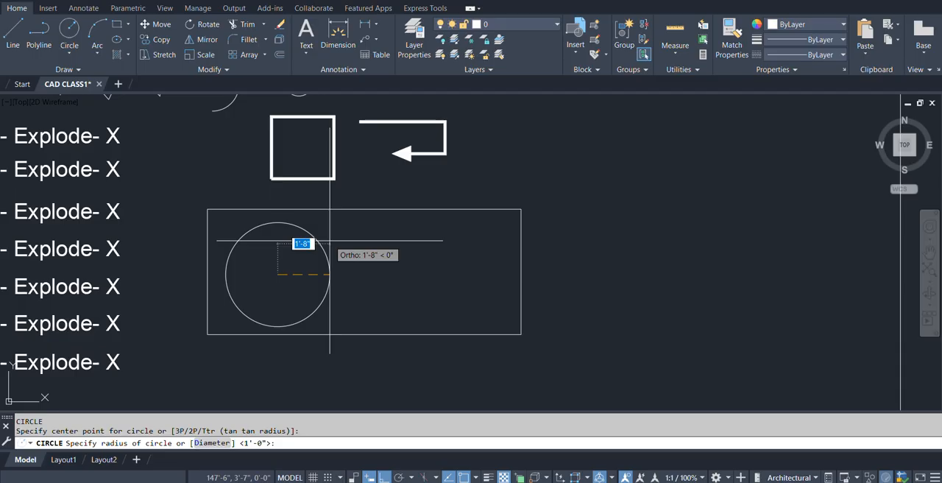
type("1'")
key("Return")
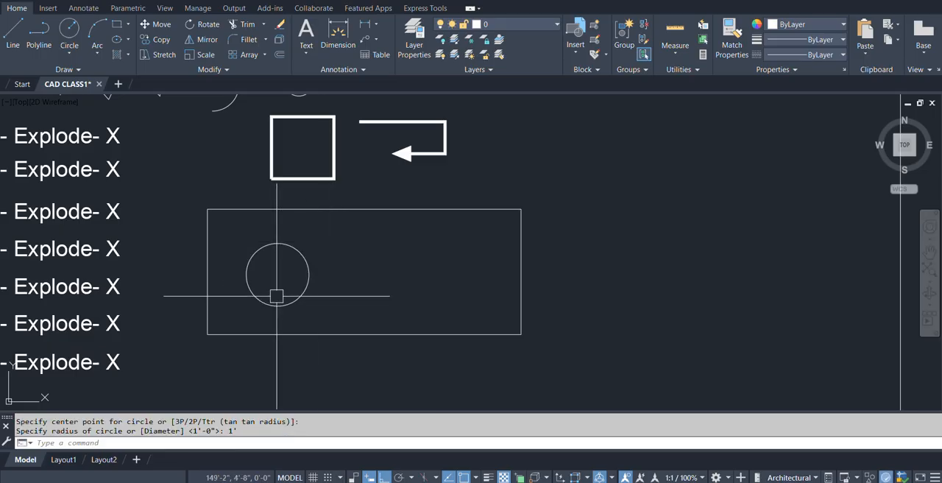
Change the Explode text line directly below "Circle- c" to "Dimensuion Radious- DRA".
scroll(274, 297, "up", 2)
scroll(310, 273, "down", 4)
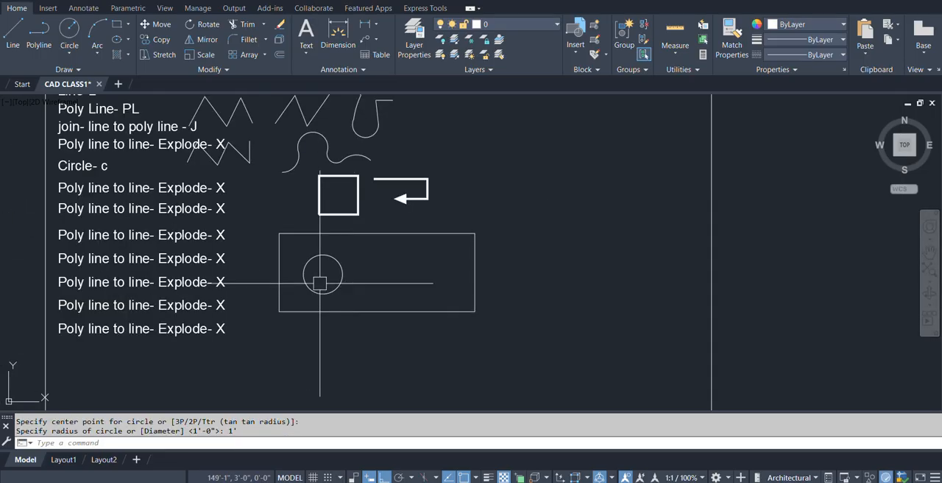
middle_click_drag(321, 273, 321, 332)
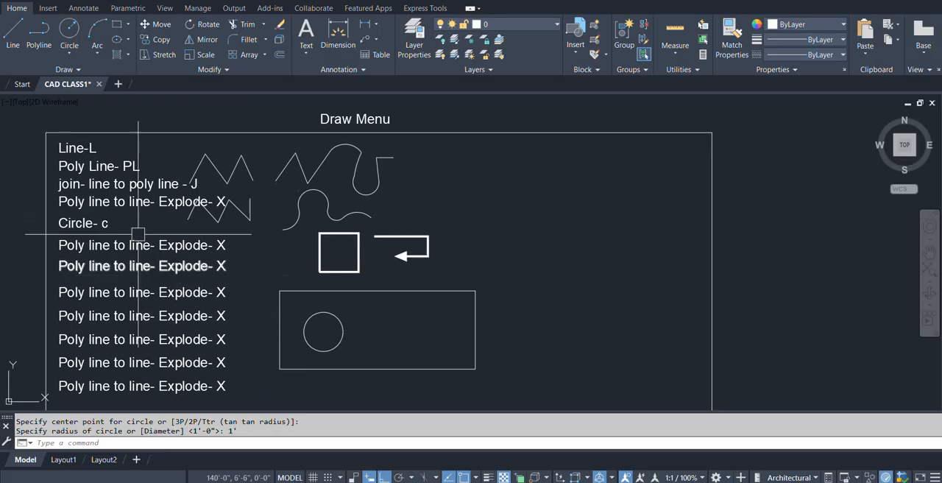
scroll(115, 217, "up", 2)
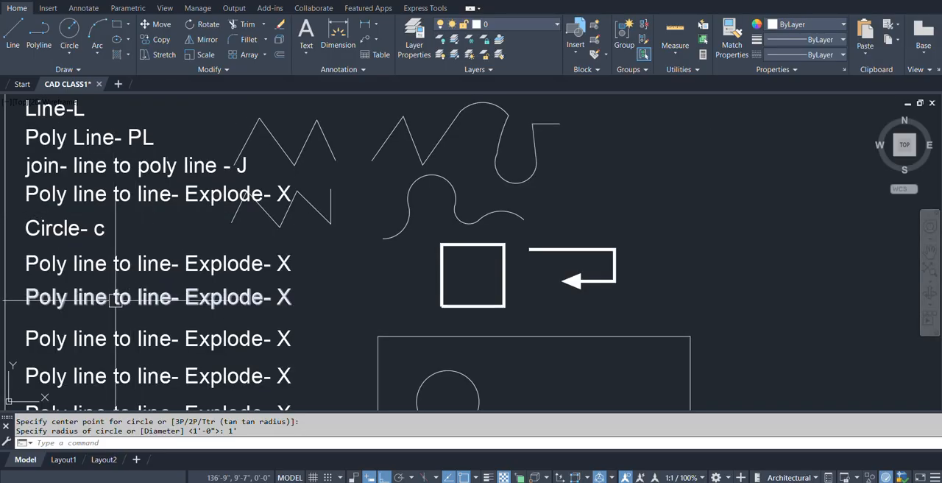
middle_click_drag(115, 300, 129, 287)
double_click(112, 255)
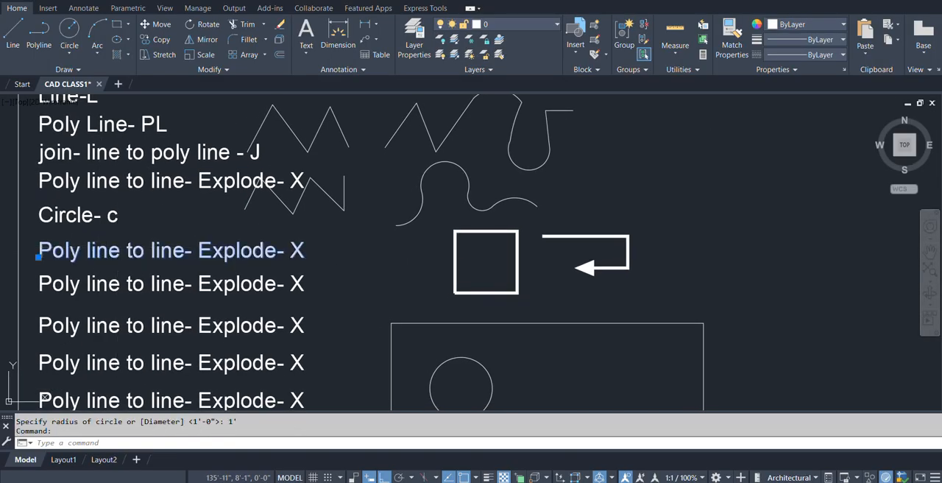
type("D")
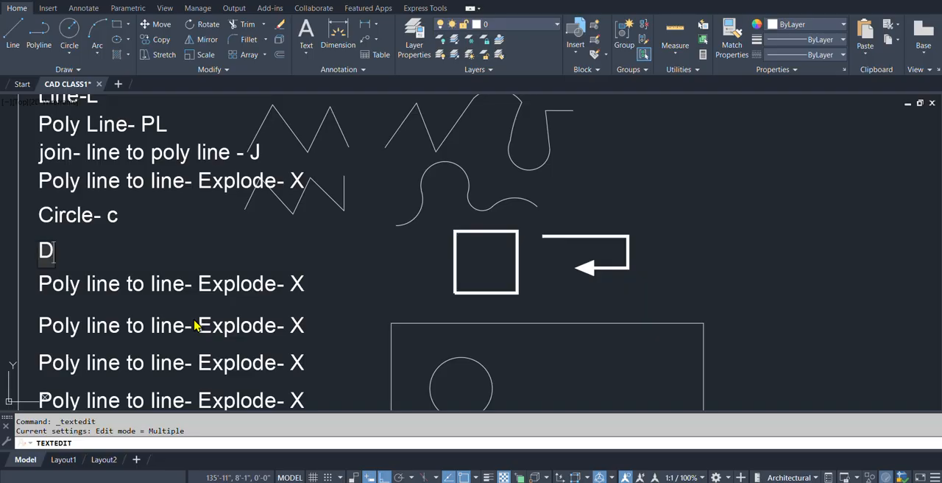
type("imensui")
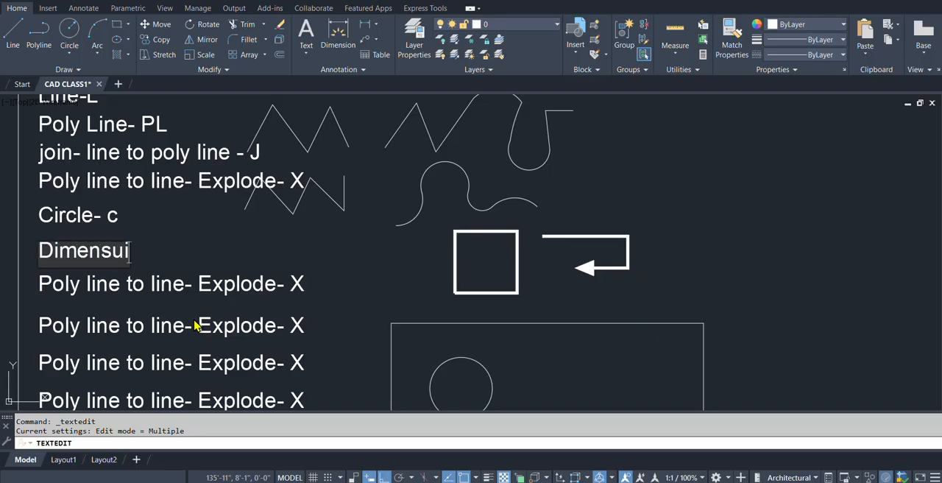
type("on R")
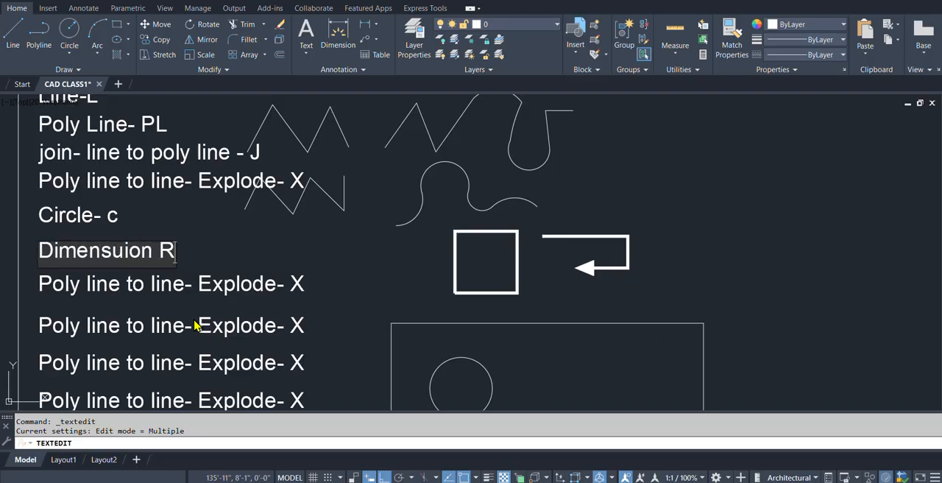
type("adious- DRA")
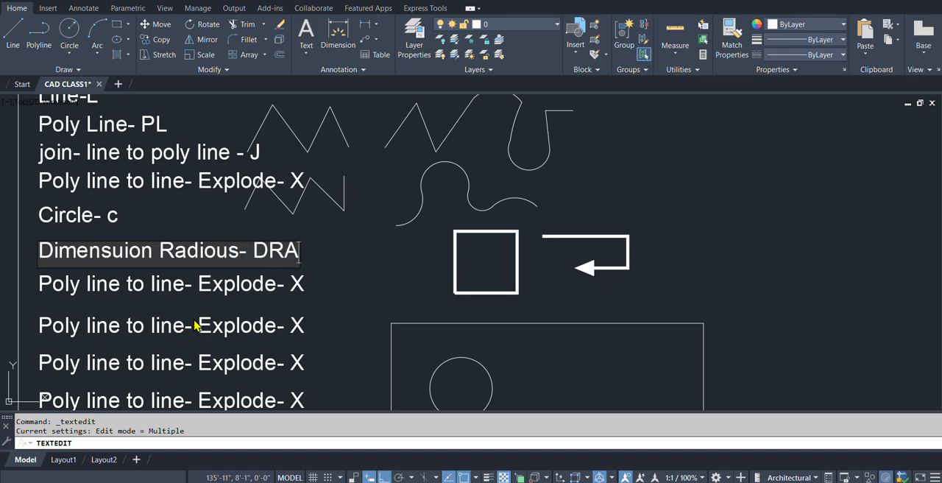
key("Return")
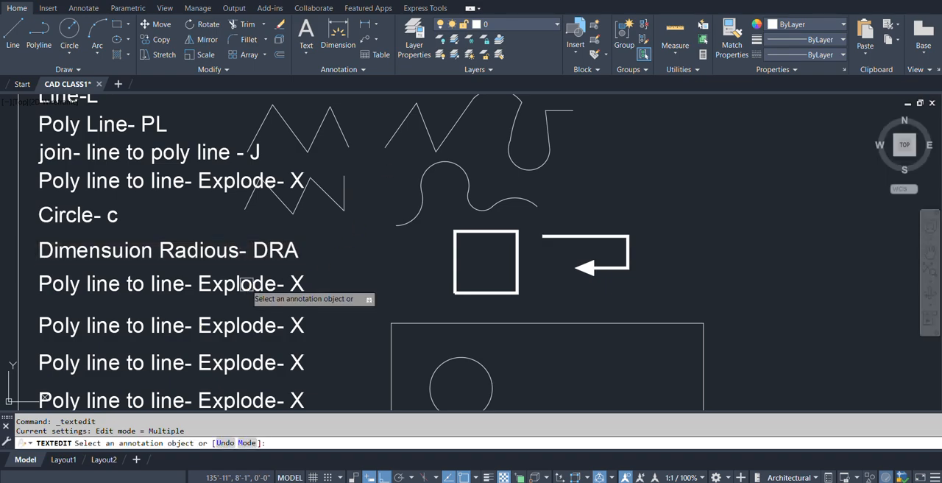
Change the text line below the radius dimension label to "Dimension Diameter- DDI" and finish text editing.
left_click(207, 292)
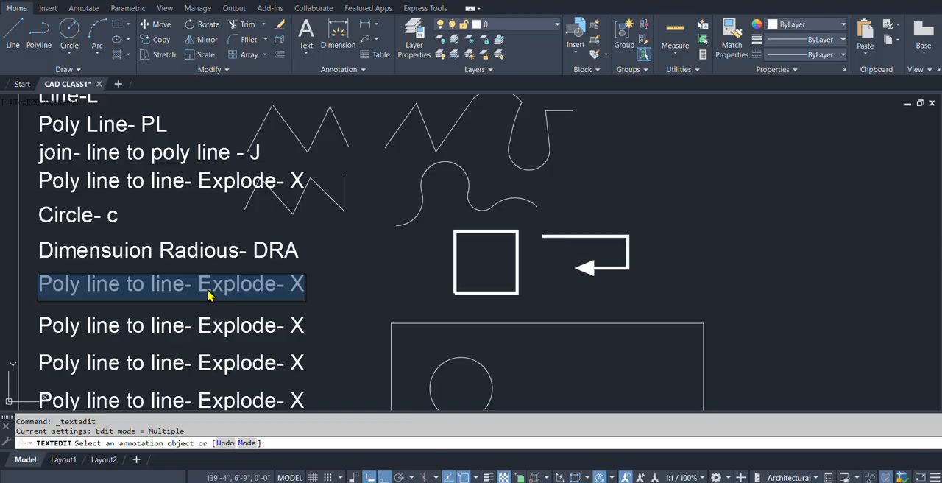
type("Dimension Diamet")
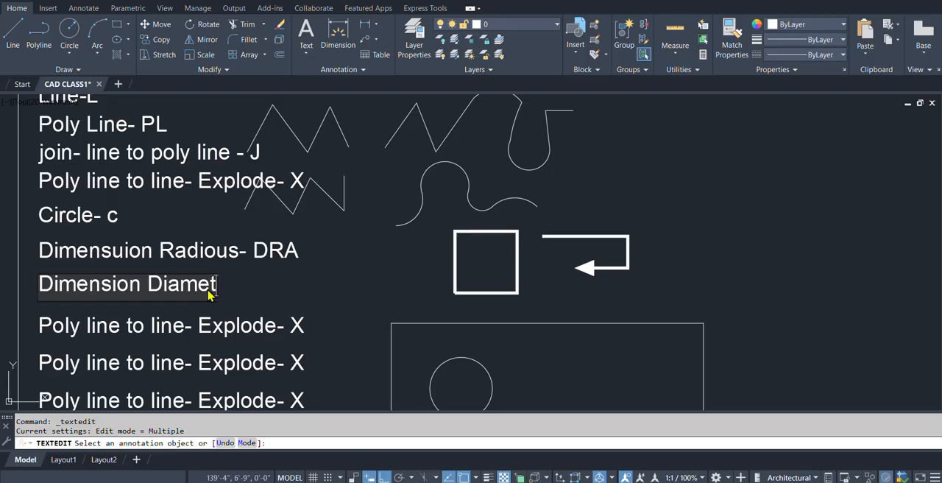
type("er- D")
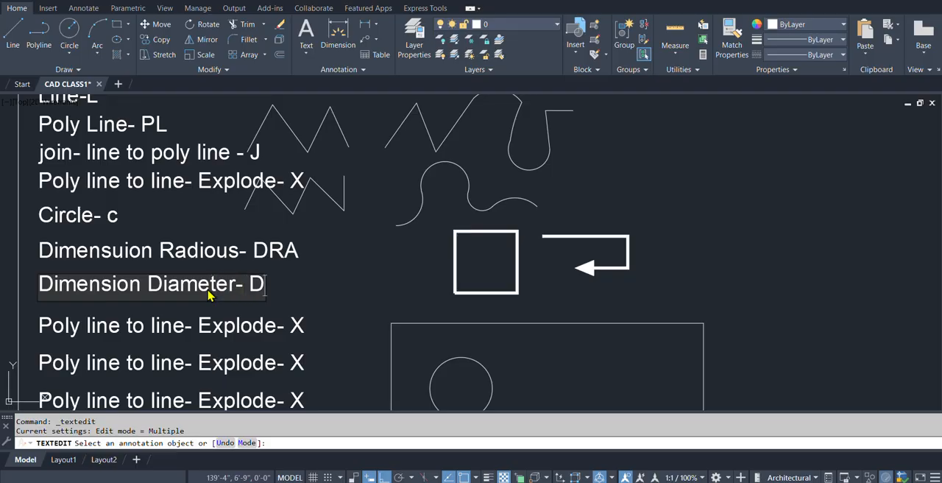
type("DI")
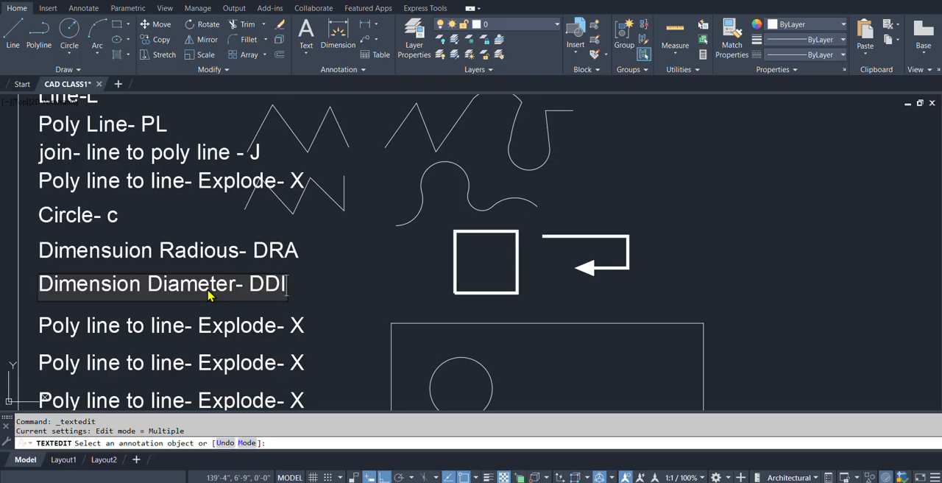
left_click(359, 293)
scroll(429, 270, "down", 2)
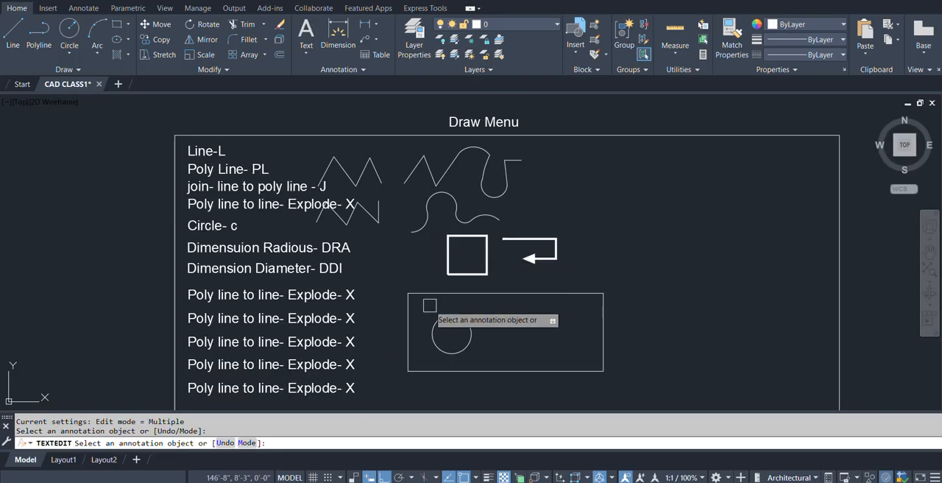
key("Return")
Add a radius dimension to the circle inside the rectangle, placing its dimension line within the circle.
middle_click_drag(449, 335, 437, 317)
scroll(436, 317, "up", 4)
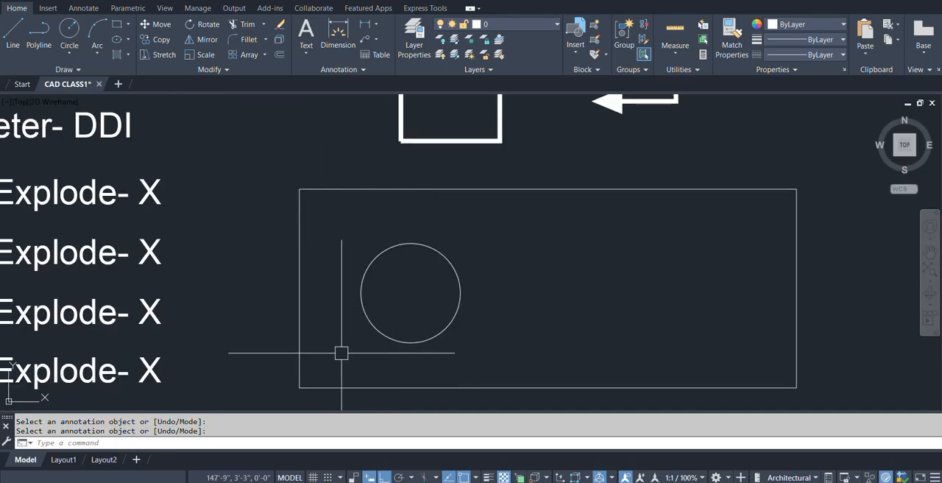
middle_click_drag(343, 362, 452, 387)
scroll(495, 362, "down", 4)
scroll(515, 322, "up", 2)
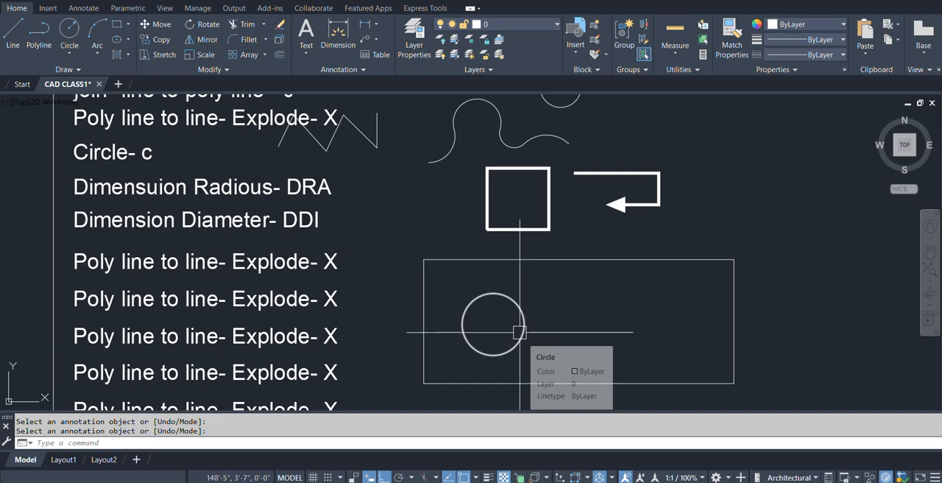
type("DRA")
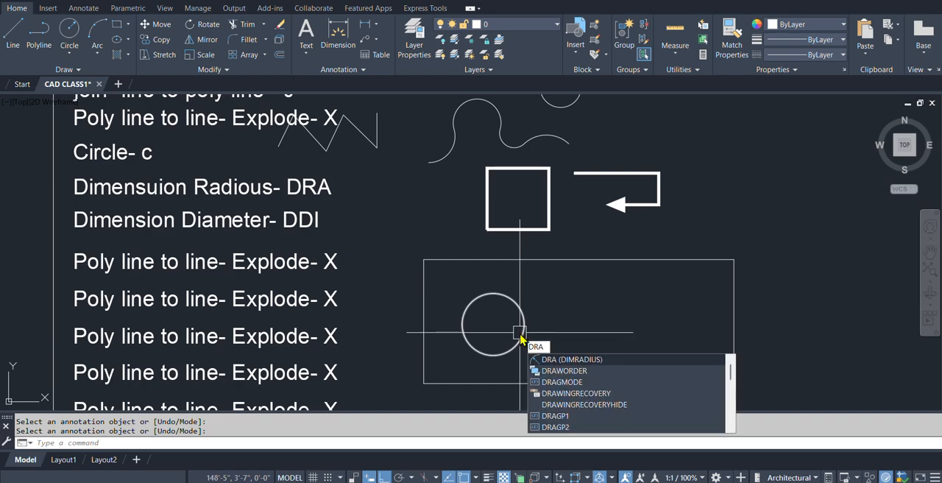
key("Return")
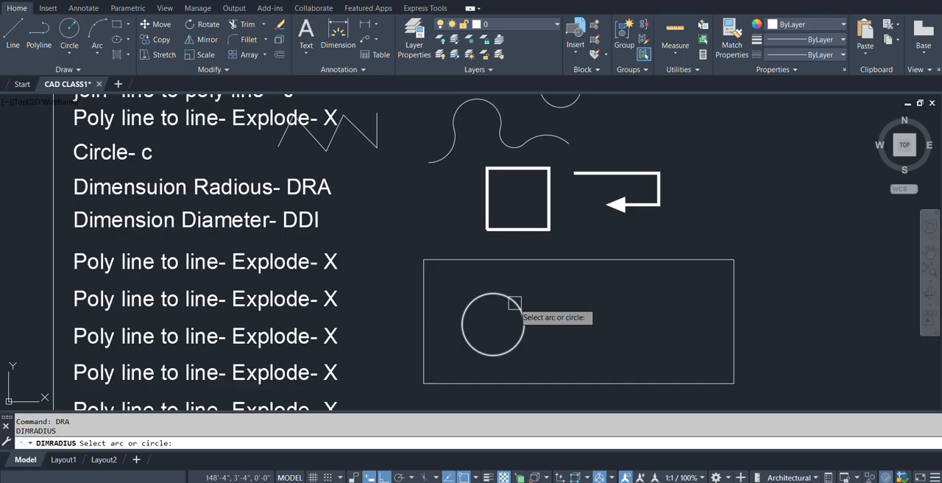
left_click(515, 303)
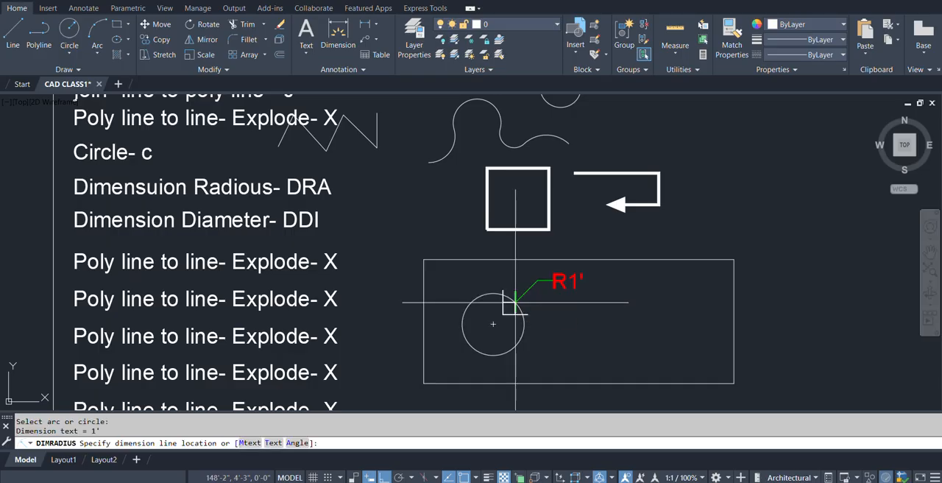
left_click(479, 322)
Add a diameter dimension to the same circle, placing its text outside to the right within the rectangle.
scroll(453, 340, "up", 2)
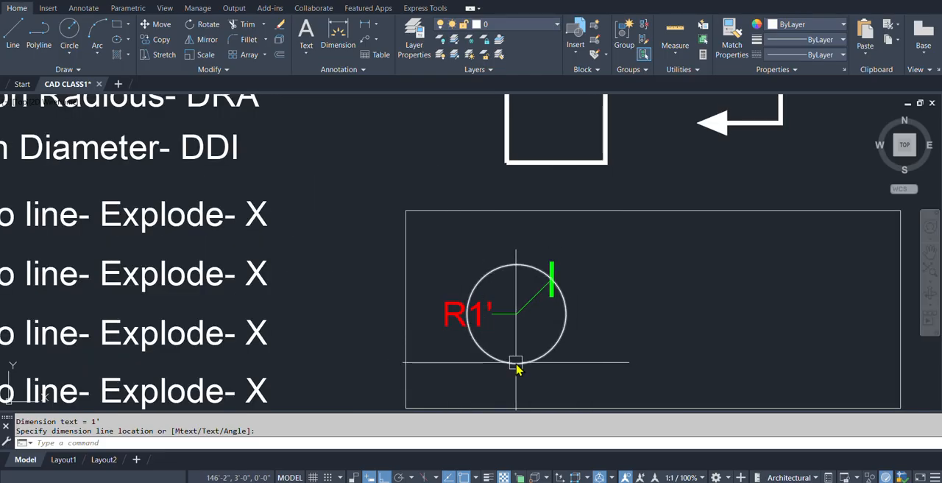
type("ddi")
key("Return")
left_click(551, 346)
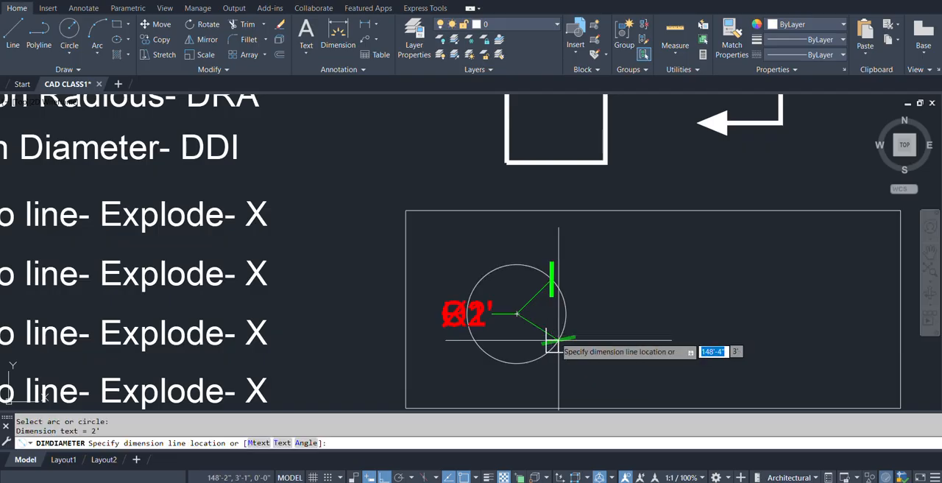
left_click(602, 342)
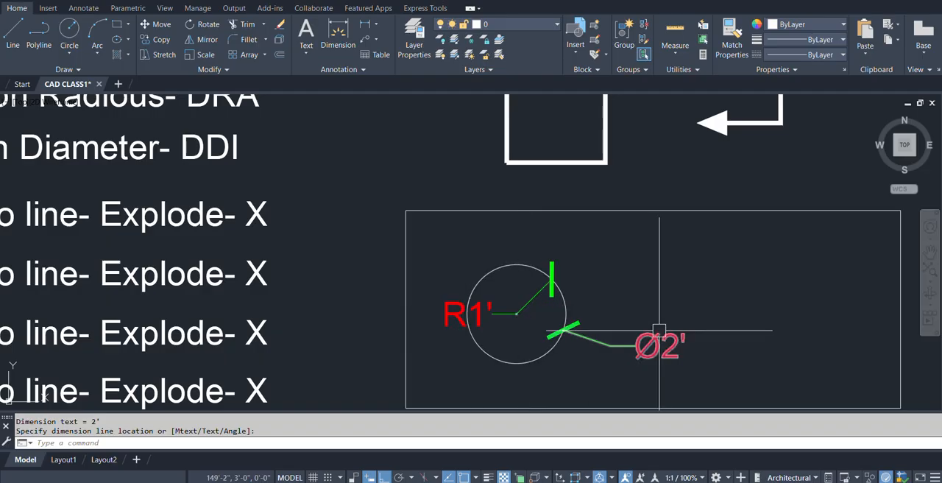
scroll(471, 309, "down", 4)
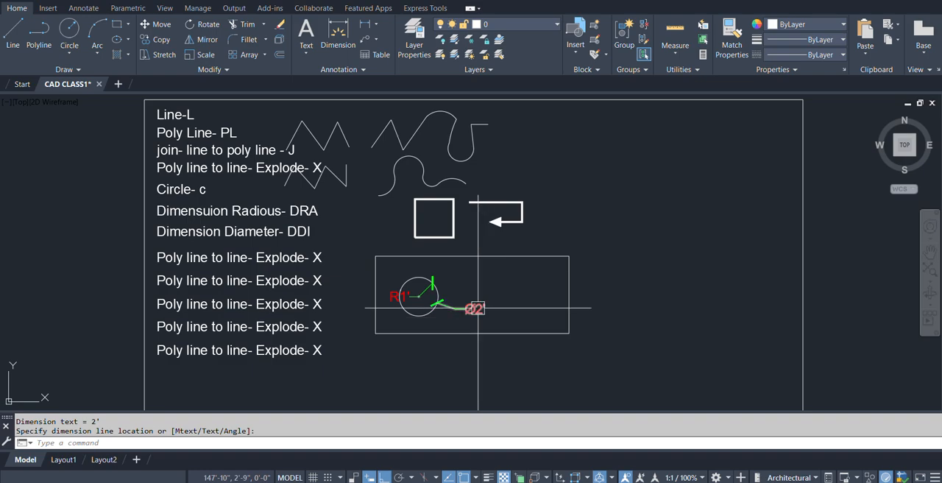
Draw a three-point circle through the midpoints of the rectangle's right, top and bottom edges.
scroll(475, 309, "up", 2)
mouse_move(475, 295)
middle_mouse_down()
mouse_move(559, 289)
mouse_move(536, 293)
middle_mouse_up()
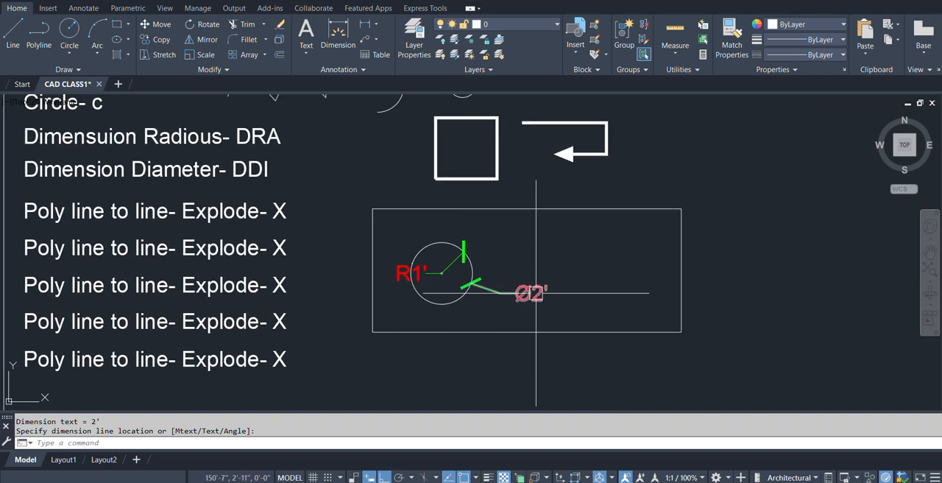
left_click(536, 293)
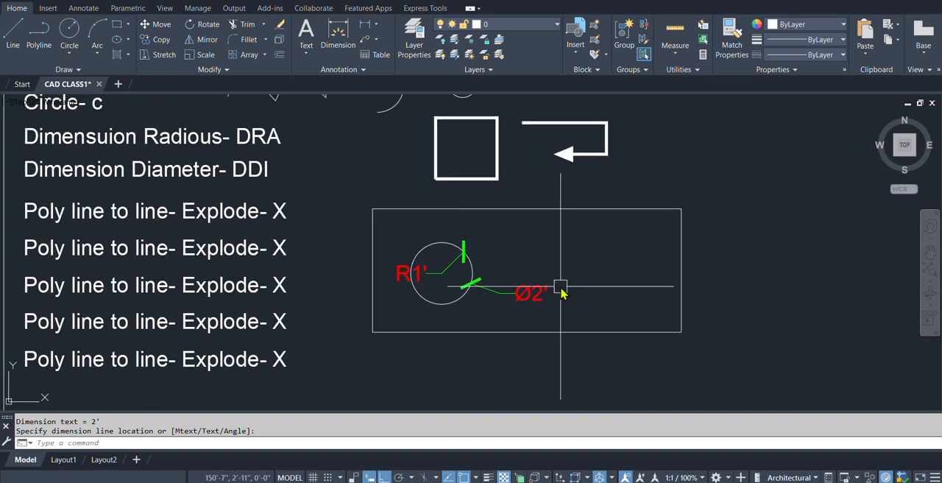
type("c")
key("Return")
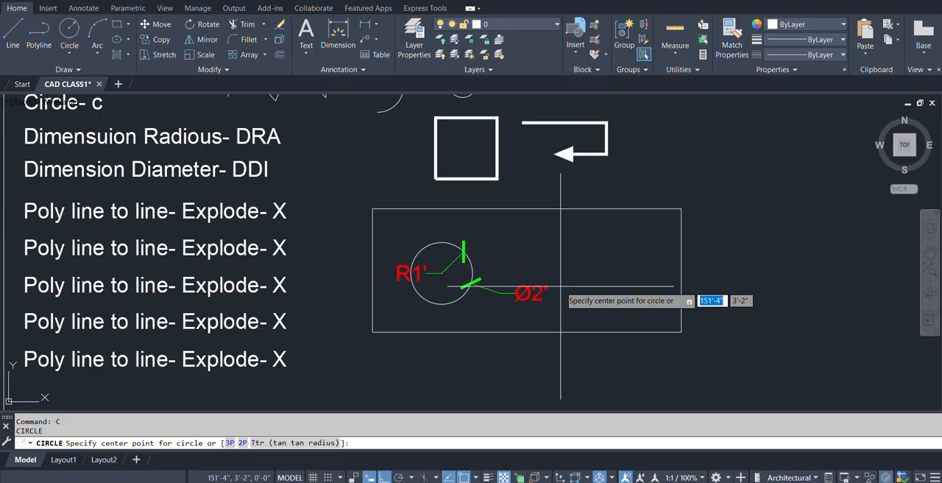
type("3p")
key("Return")
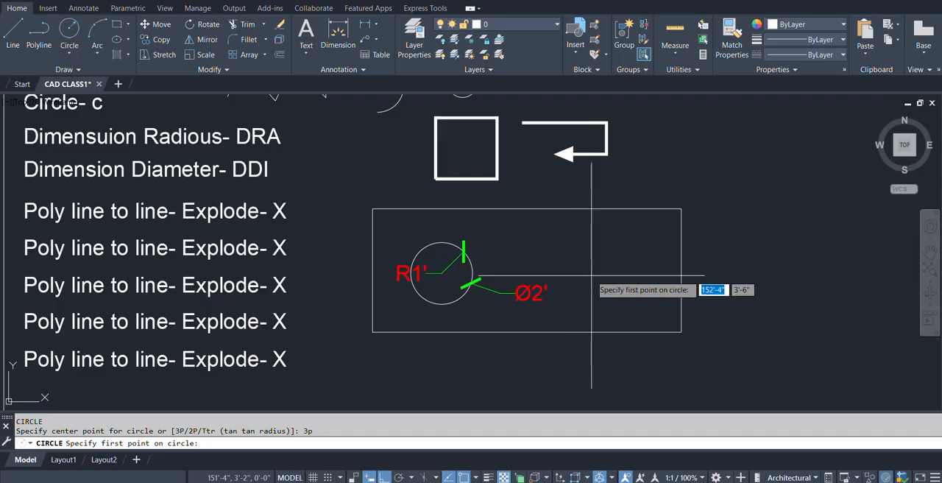
left_click(681, 270)
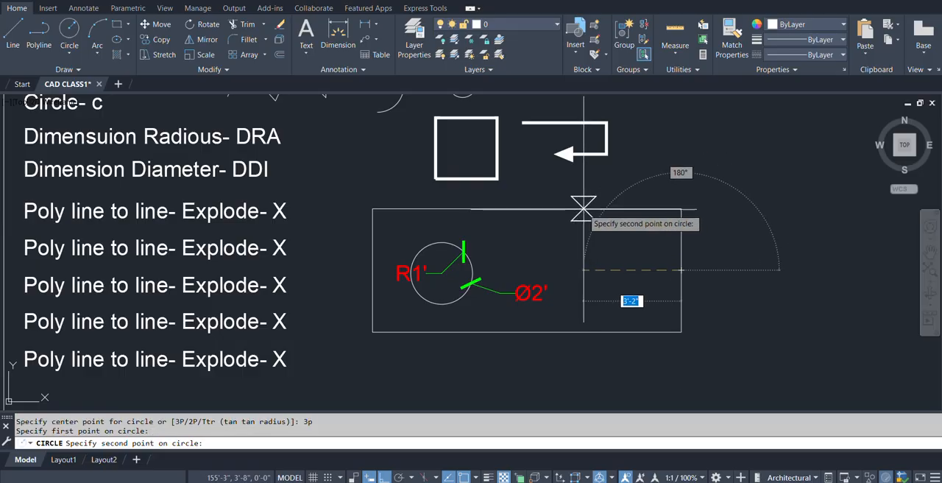
left_click(527, 209)
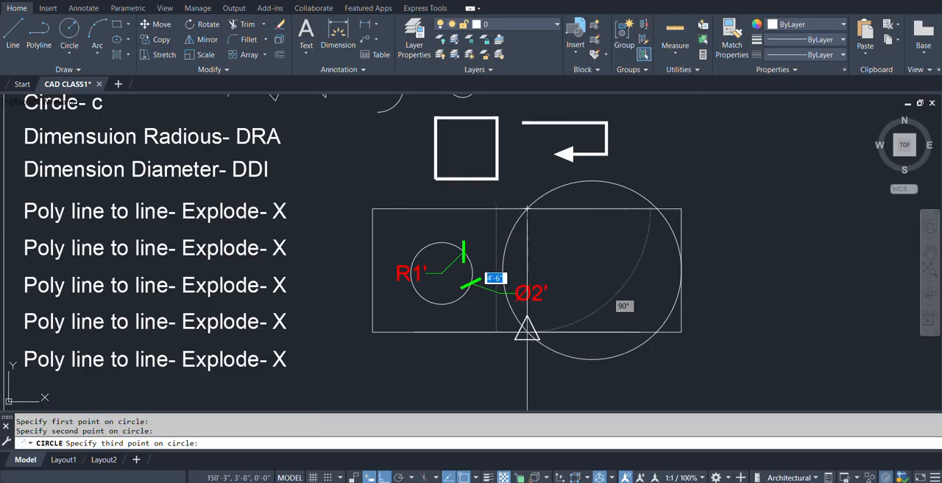
left_click(527, 331)
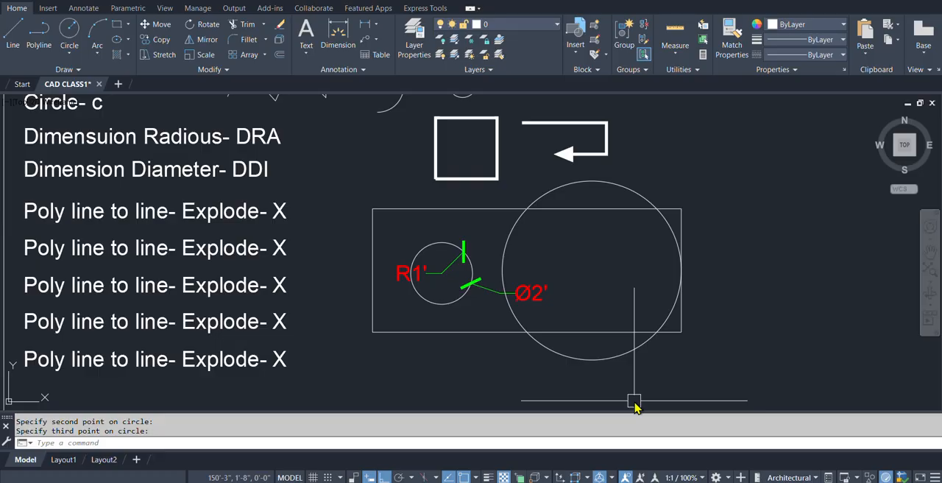
Draw a two-point circle whose diameter runs from the midpoint of the rectangle's top edge to the midpoint of its bottom edge.
type("c")
key("Return")
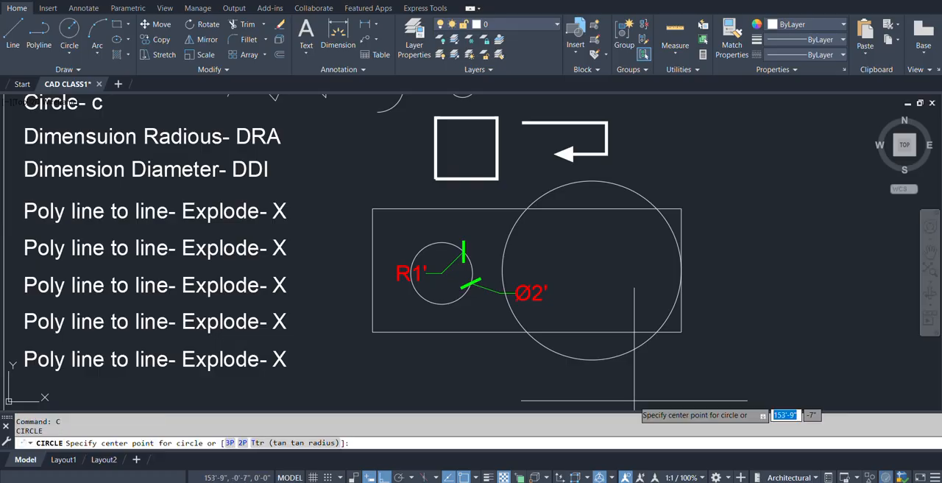
type("2")
type("2p")
key("Return")
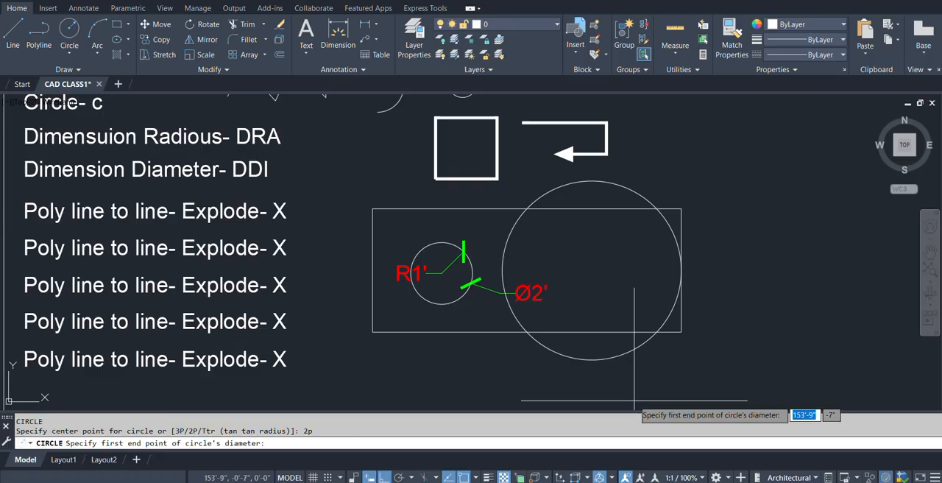
left_click(527, 209)
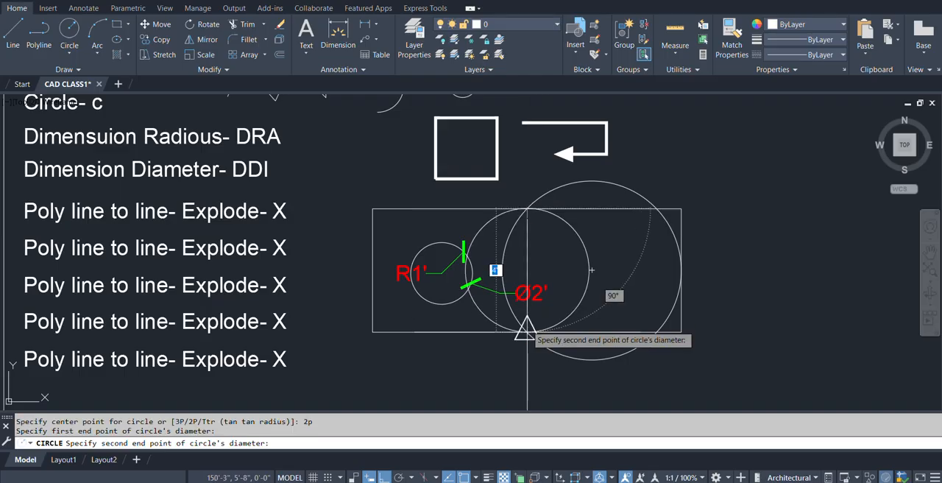
left_click(527, 332)
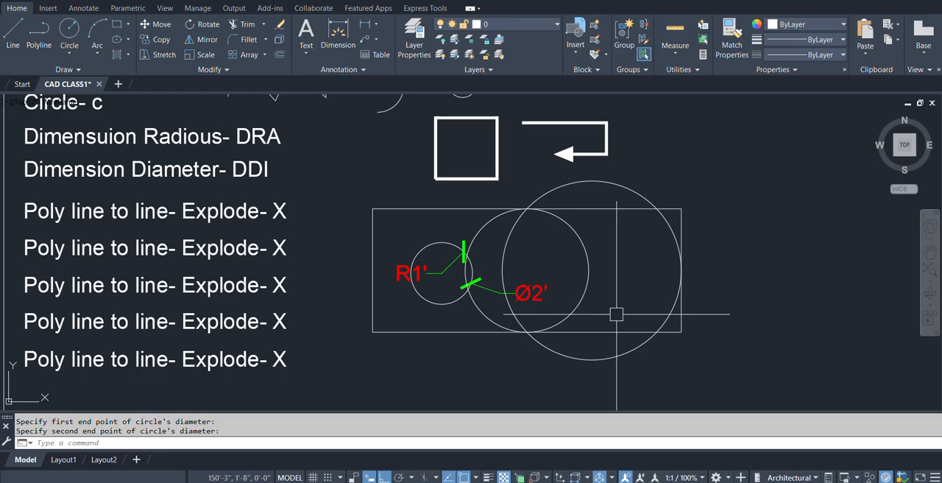
Draw a tangent-tangent-radius circle with a 2' radius touching the rectangle's top edge and the large three-point circle.
middle_click_drag(608, 280, 596, 288)
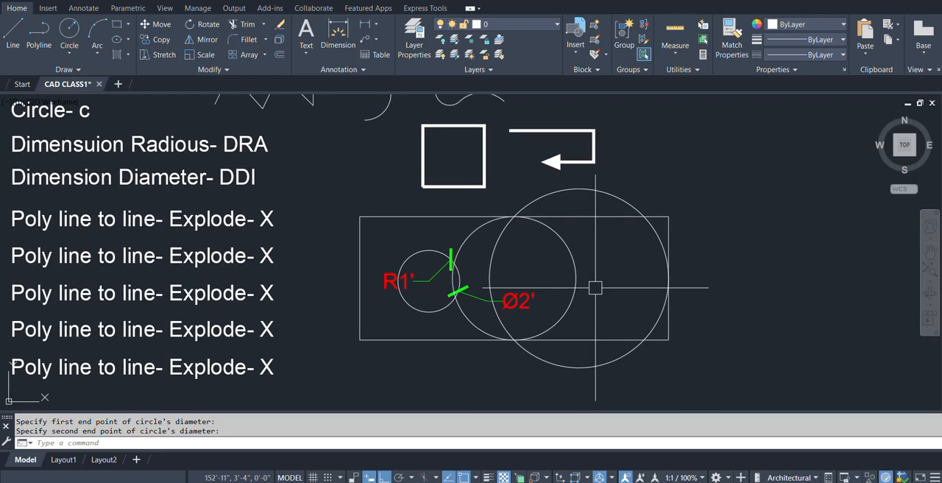
type("c")
key("Return")
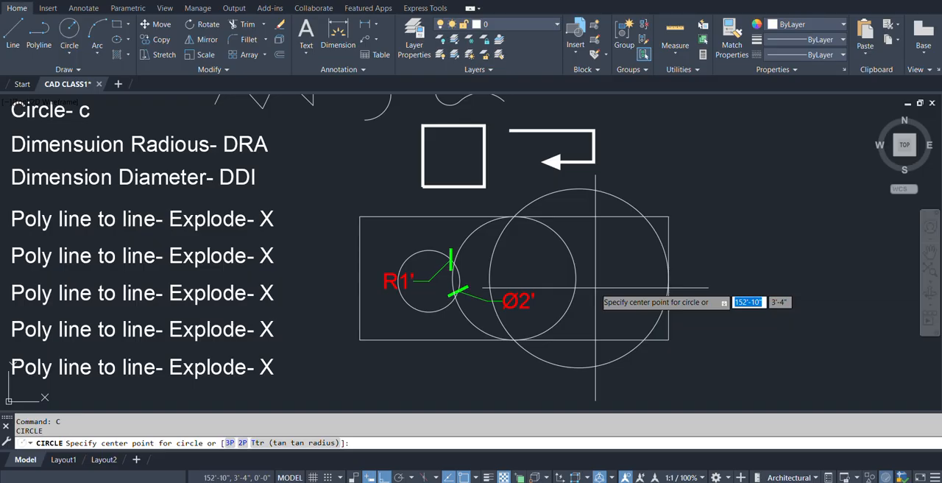
type("t")
key("Return")
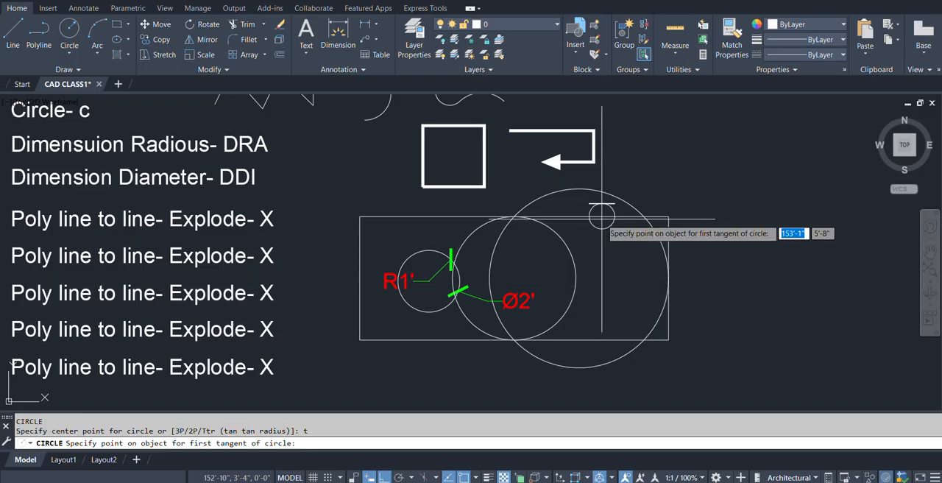
left_click(602, 221)
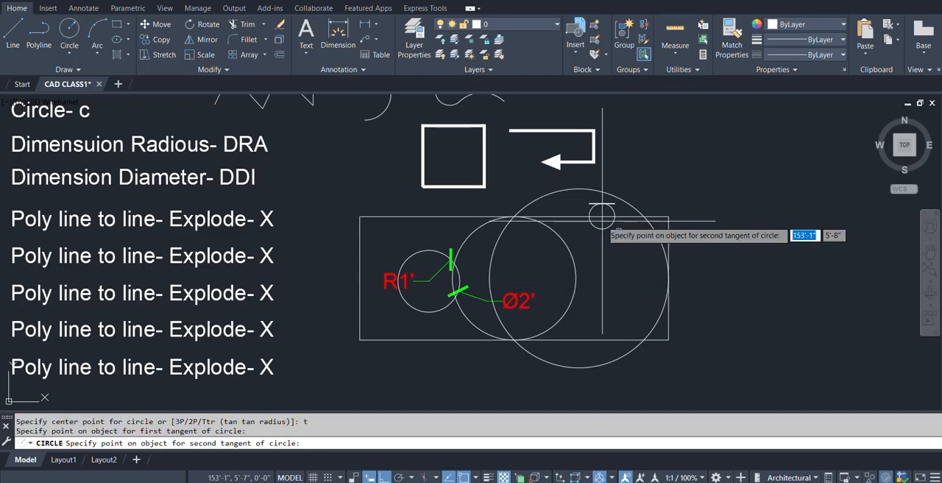
left_click(666, 276)
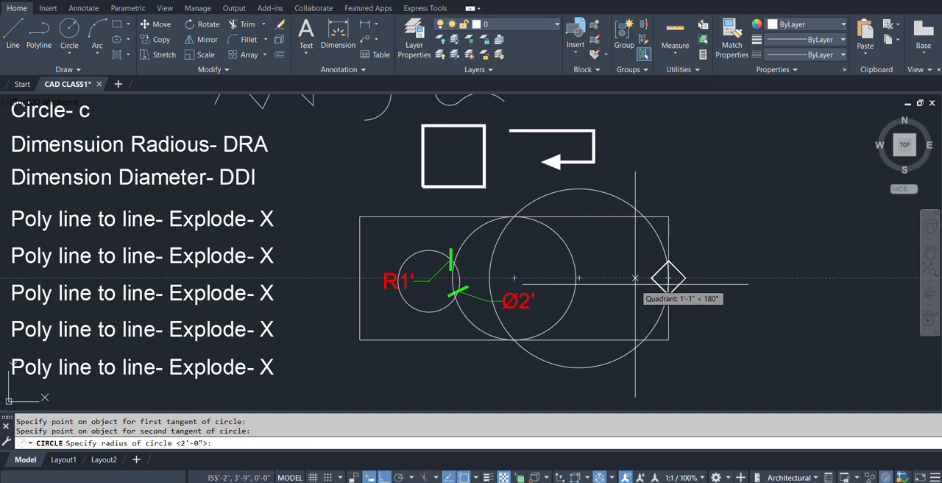
type("2'")
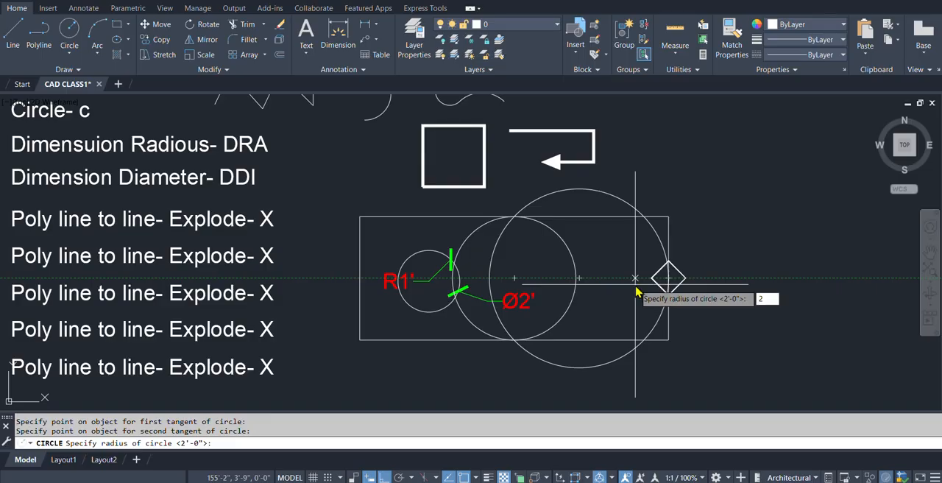
key("Return")
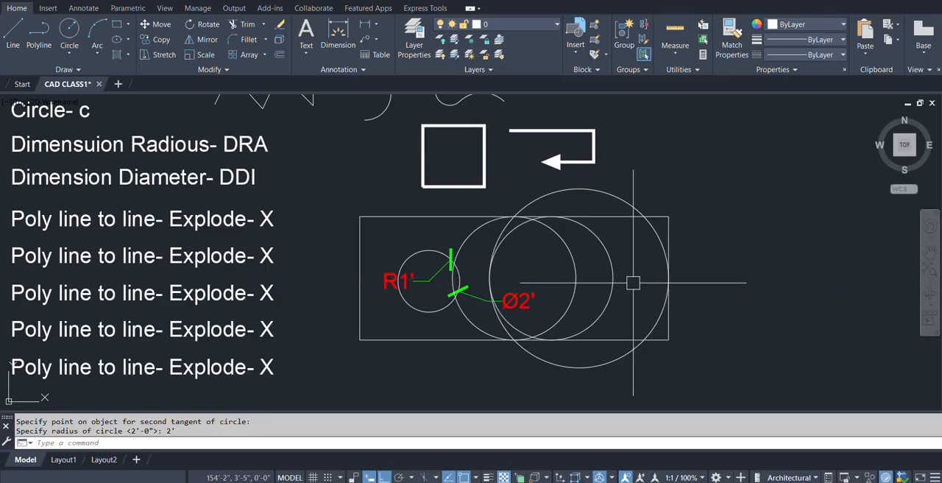
Check where the new 2' radius circle touches its tangent objects and undo that circle.
scroll(585, 243, "up", 2)
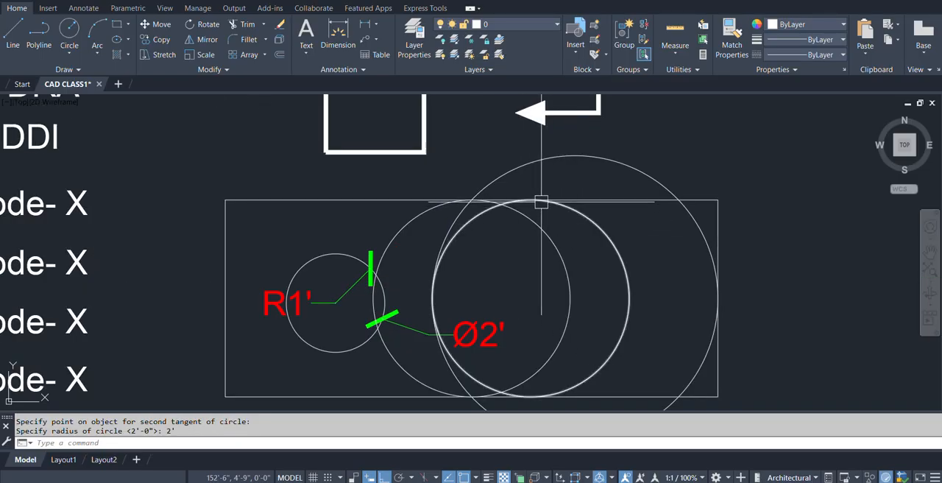
scroll(655, 218, "down", 2)
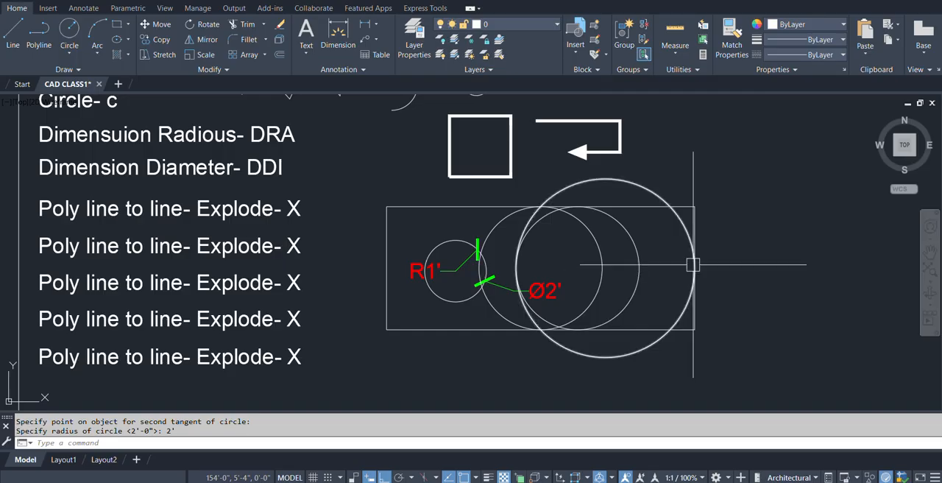
scroll(631, 259, "up", 2)
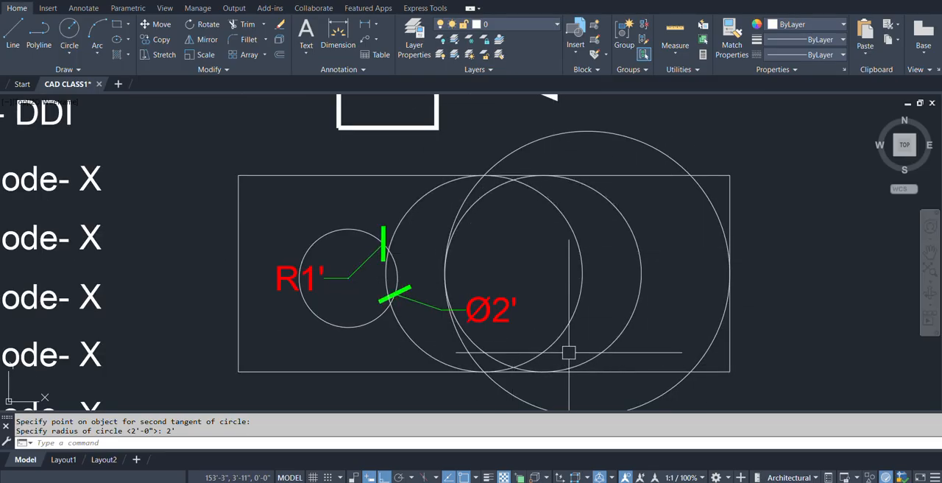
type("u")
key("Return")
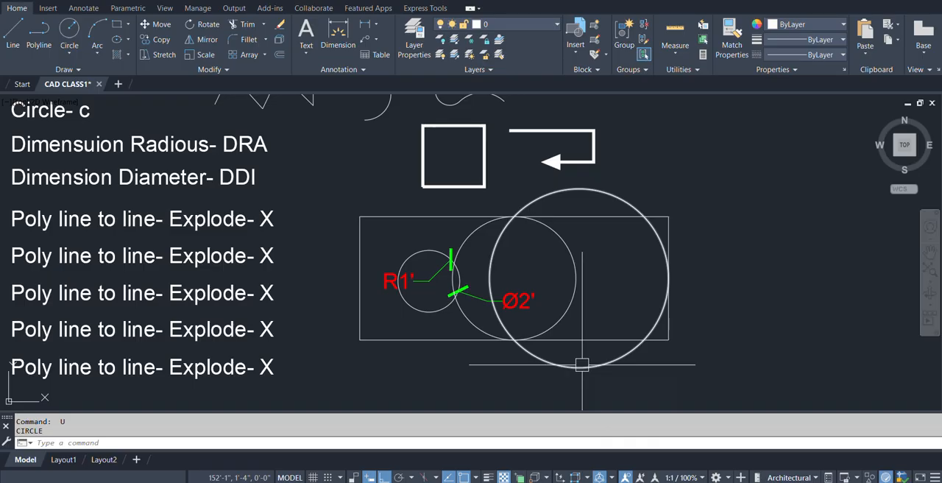
Draw a tangent-tangent-radius circle with a 6' radius, tangent to the rectangle's top and right edges.
type("c")
key("Return")
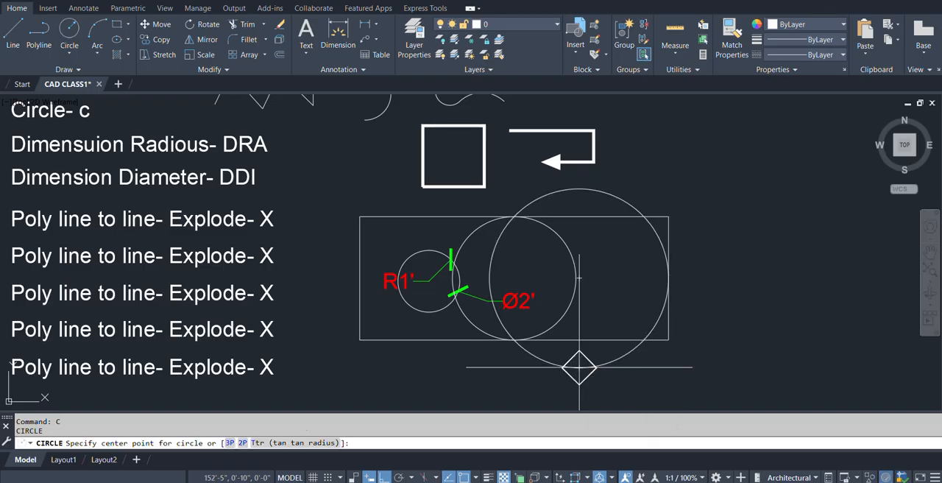
type("t")
key("Return")
left_click(585, 219)
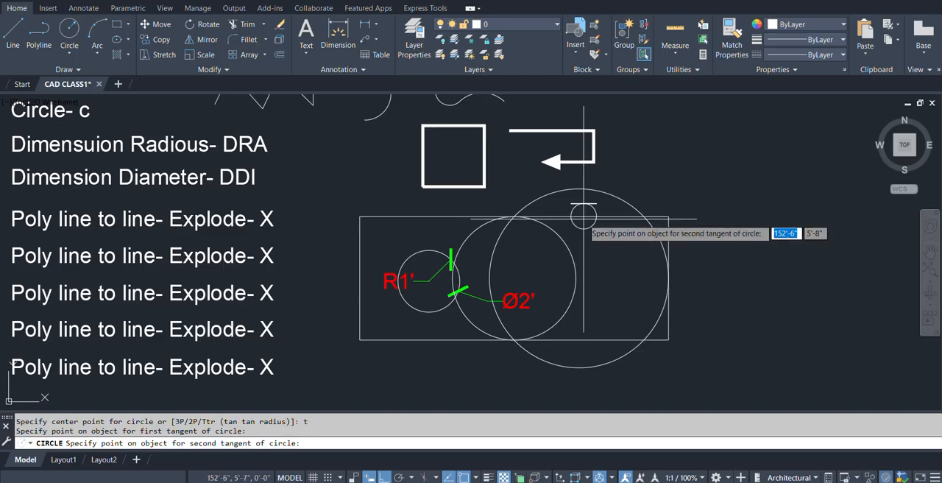
left_click(667, 294)
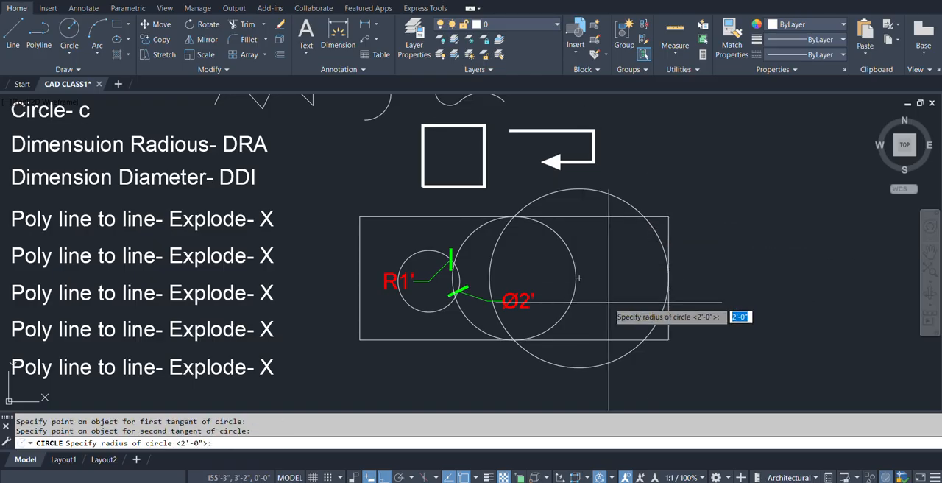
type("6'")
key("Return")
scroll(618, 302, "down", 2)
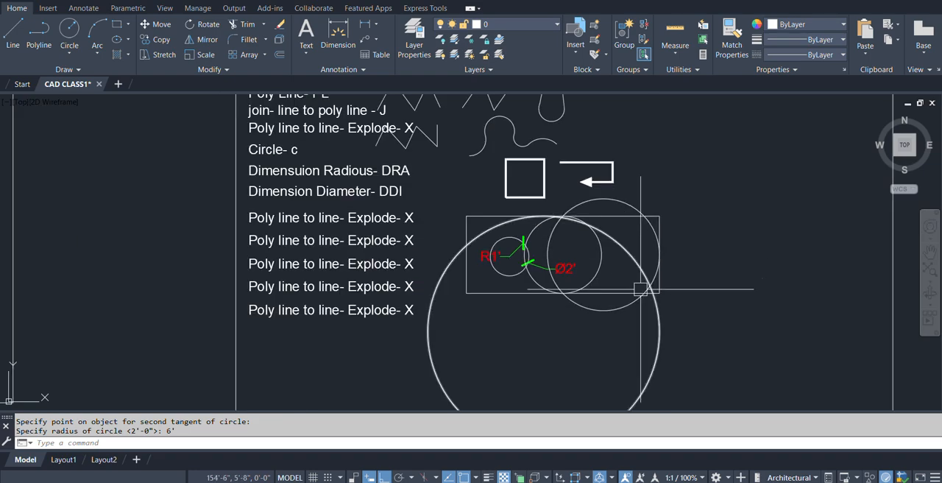
Draw a vertical line from the rectangle's lower-right corner down to the point where the 6' radius circle meets the extended right edge.
scroll(629, 293, "up", 2)
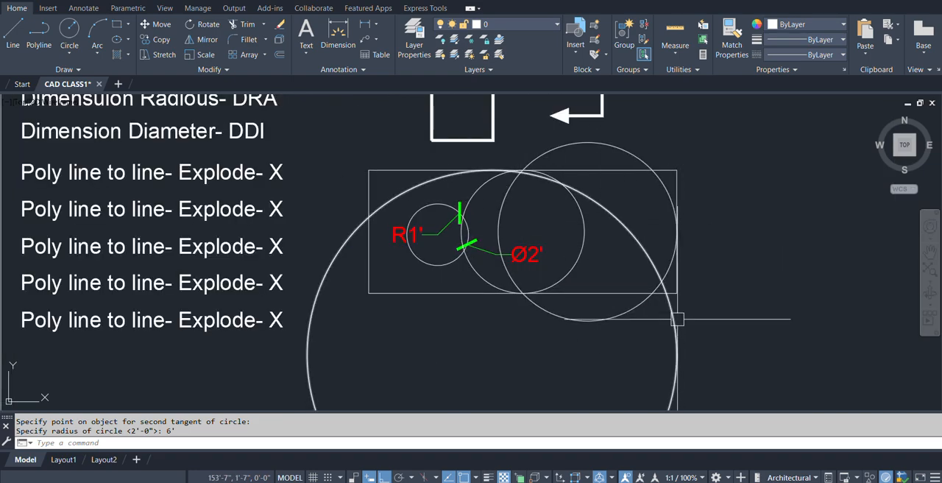
type("l")
key("Return")
left_click(677, 293)
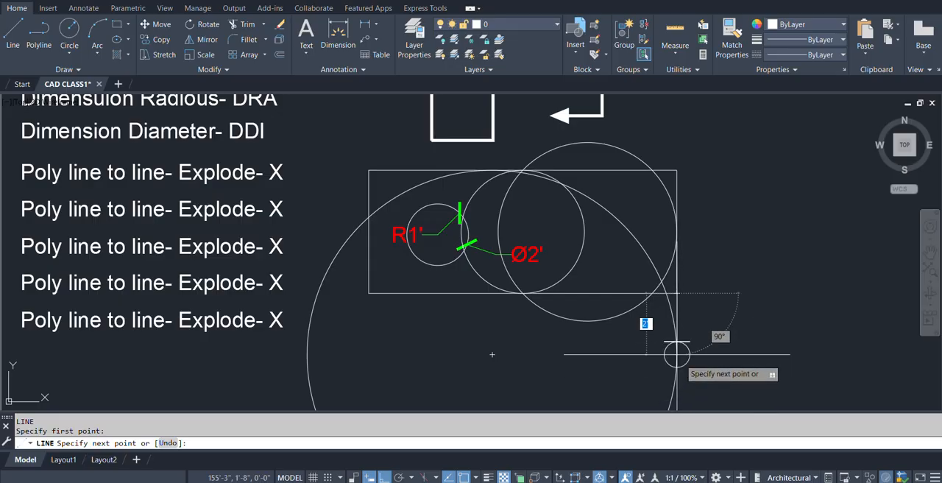
left_click(676, 354)
key("Return")
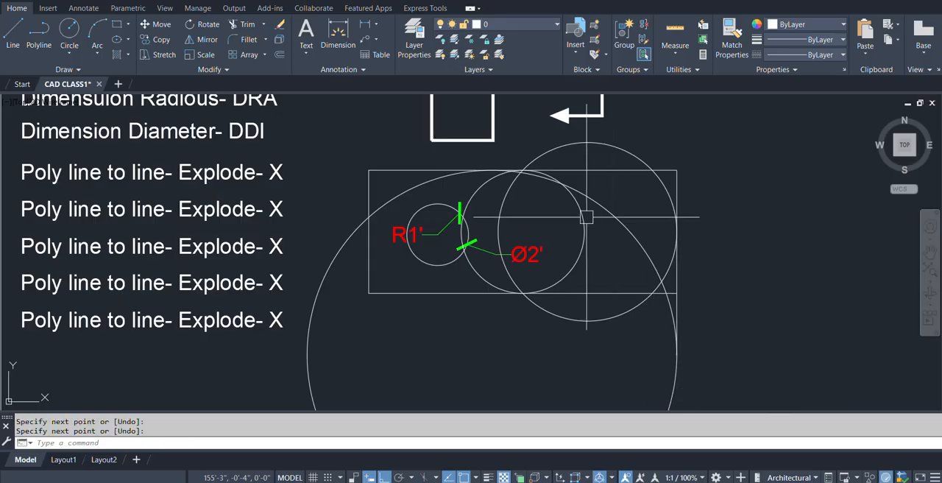
Erase the 6' radius tangent circle.
scroll(515, 258, "down", 2)
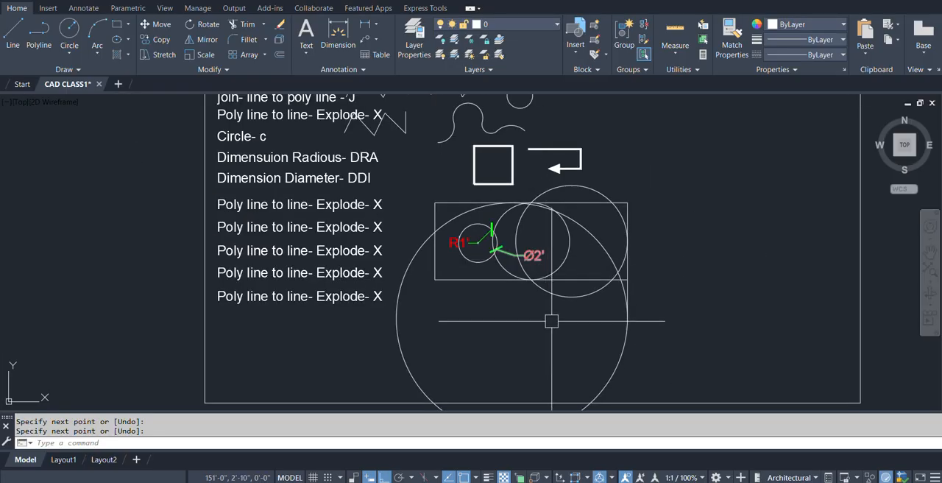
type("e")
key("Return")
left_click(600, 244)
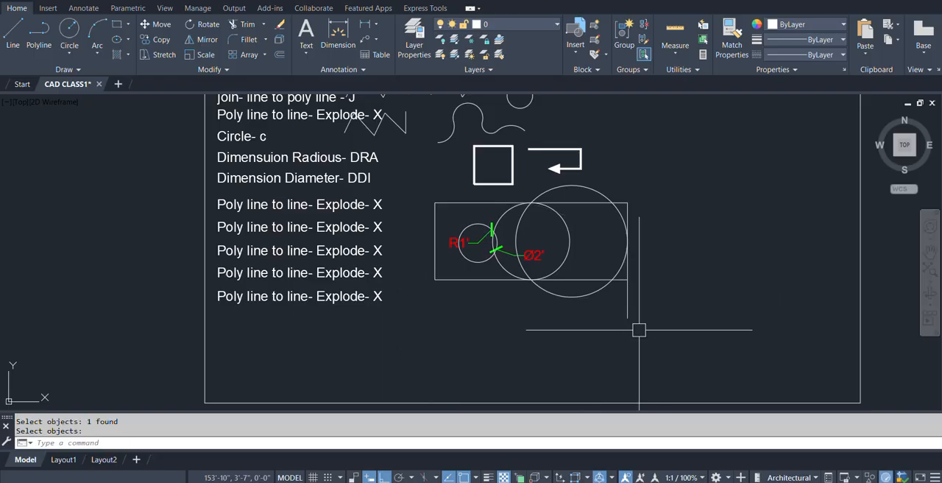
scroll(546, 268, "down", 4)
scroll(558, 261, "up", 4)
middle_click_drag(559, 262, 520, 308)
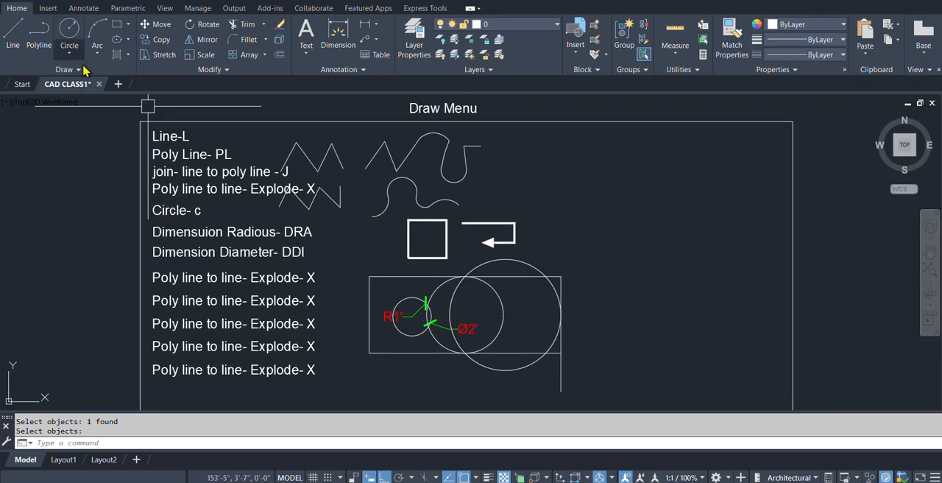
middle_click_drag(520, 350, 460, 291)
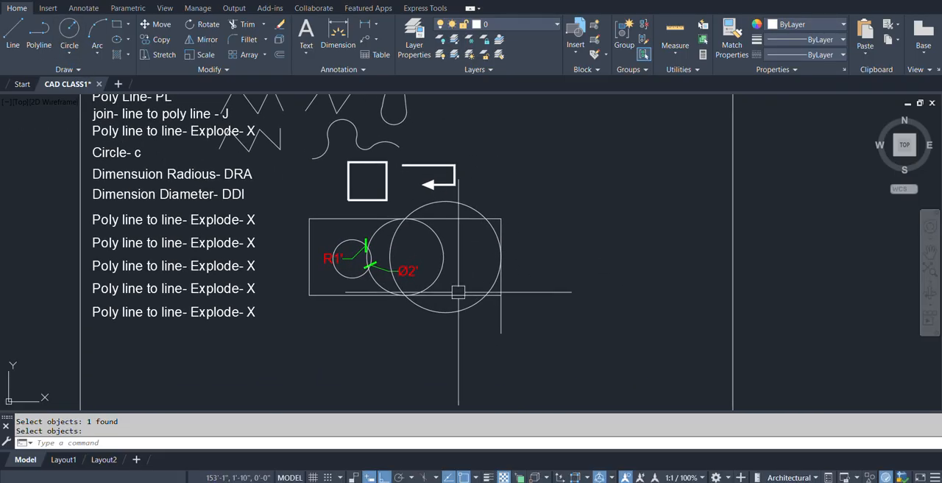
type("o")
key("Return")
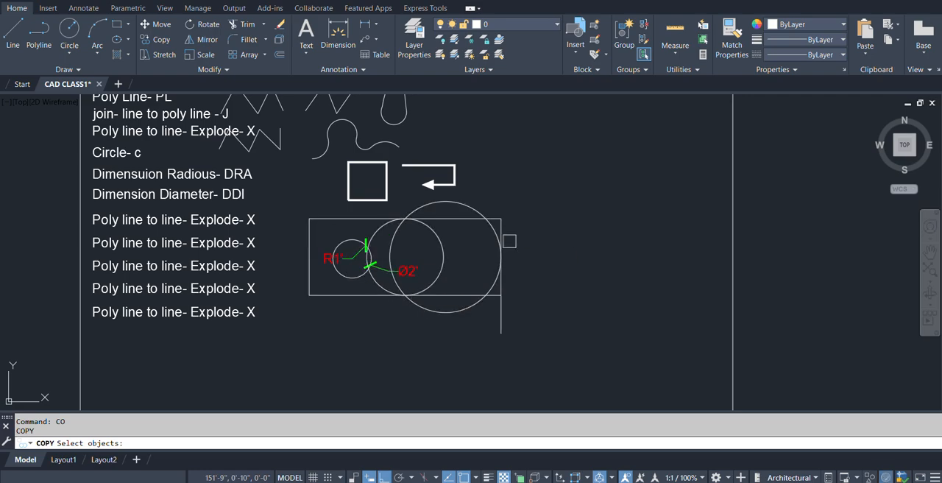
middle_click_drag(509, 242, 469, 252)
key("Escape")
Draw a 3' vertical line in the empty space below the rectangle containing the circles.
middle_click_drag(485, 222, 462, 264)
mouse_move(213, 401)
middle_mouse_down()
mouse_move(273, 345)
mouse_move(343, 319)
middle_mouse_up()
type("l")
key("Return")
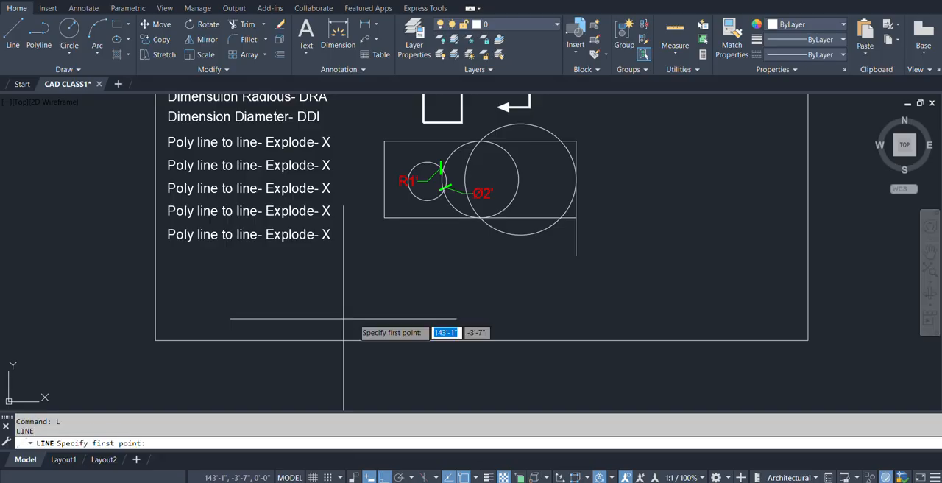
left_click(393, 319)
type("3")
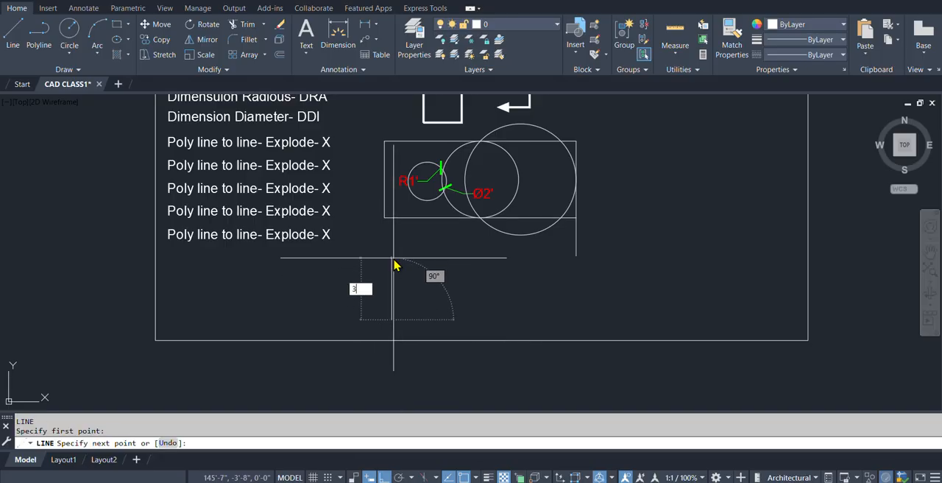
key("Return")
key("Return")
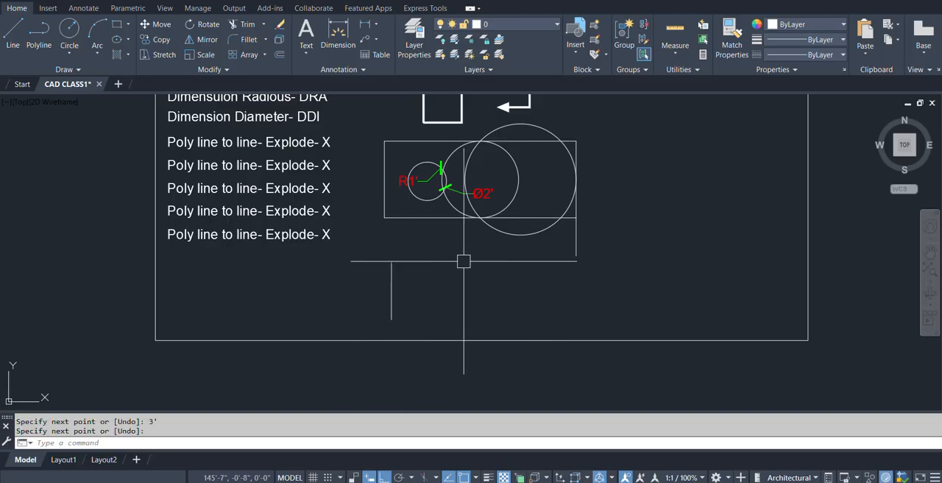
Complete a 3' square by drawing its top, right and bottom sides from the vertical line's upper end back to its lower end.
type("l")
key("Return")
left_click(391, 262)
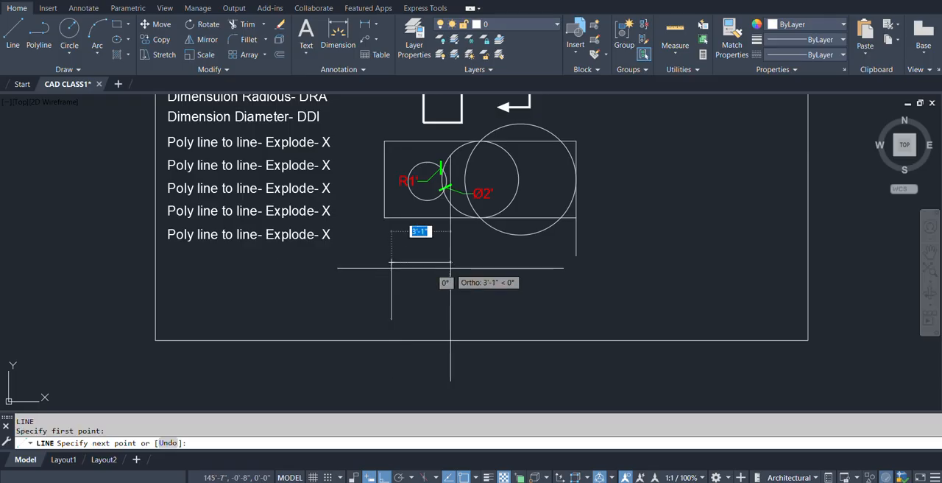
type("3")
key("Return")
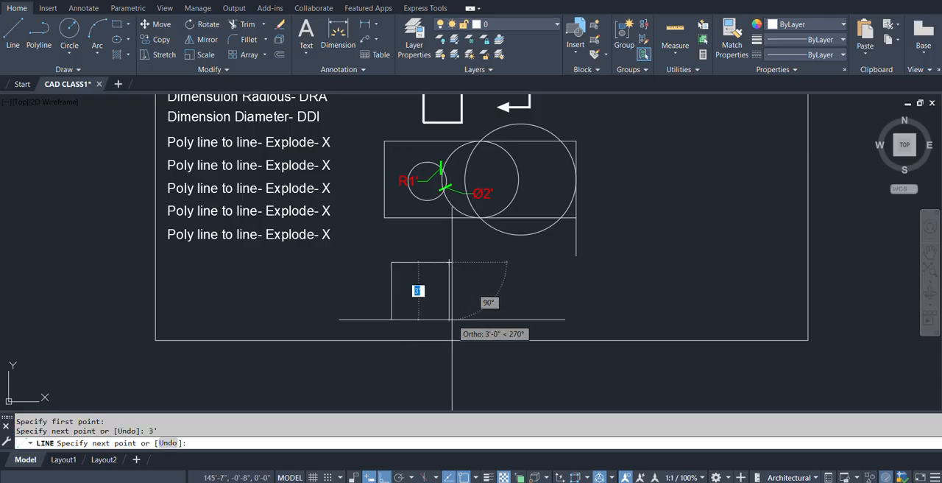
type("3")
key("Return")
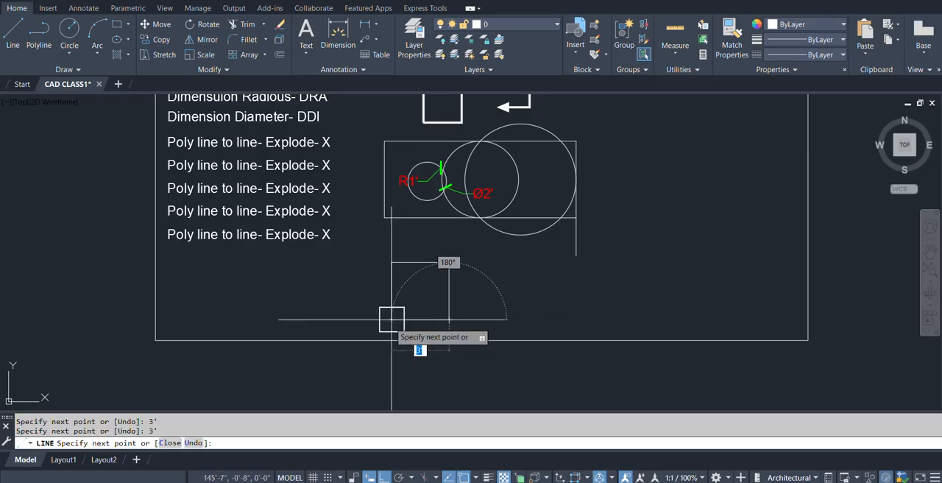
left_click(391, 320)
key("Return")
scroll(450, 300, "up", 5)
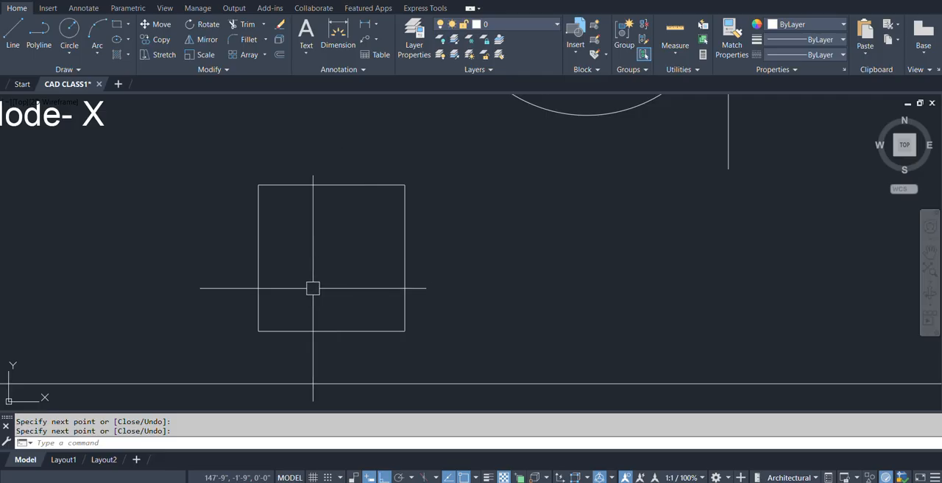
Draw a horizontal line across the square, joining the midpoints of its left and right sides.
type("l")
key("Return")
left_click(258, 257)
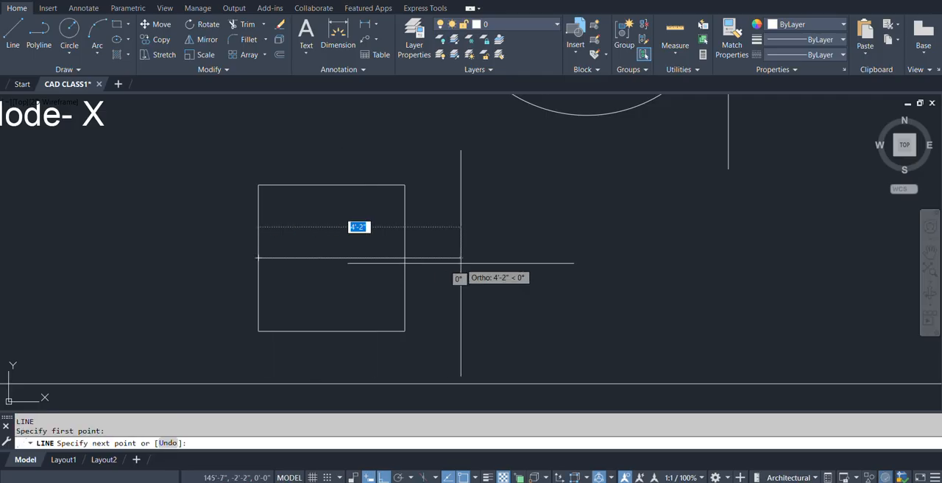
left_click(405, 258)
key("Return")
middle_click_drag(349, 316, 375, 286)
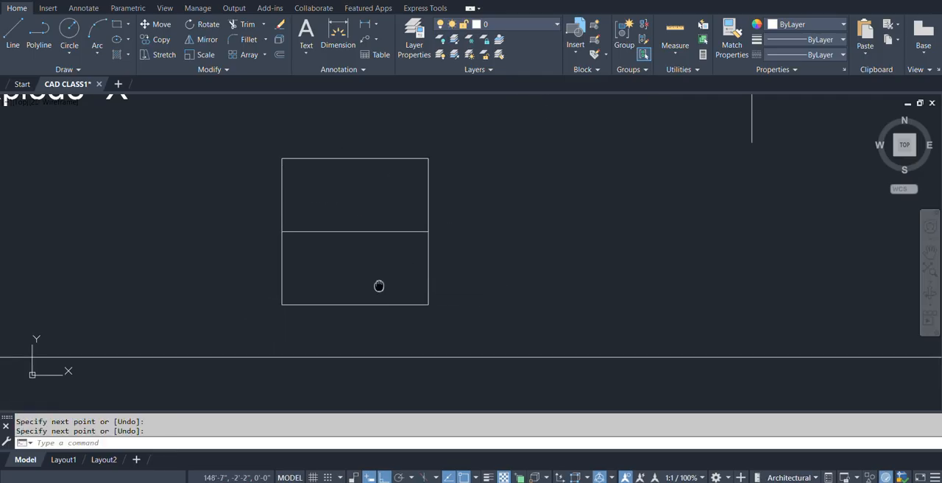
Draw a 3-Point arc from the square's lower-left corner through the middle line's midpoint to the lower-right corner.
left_click(101, 53)
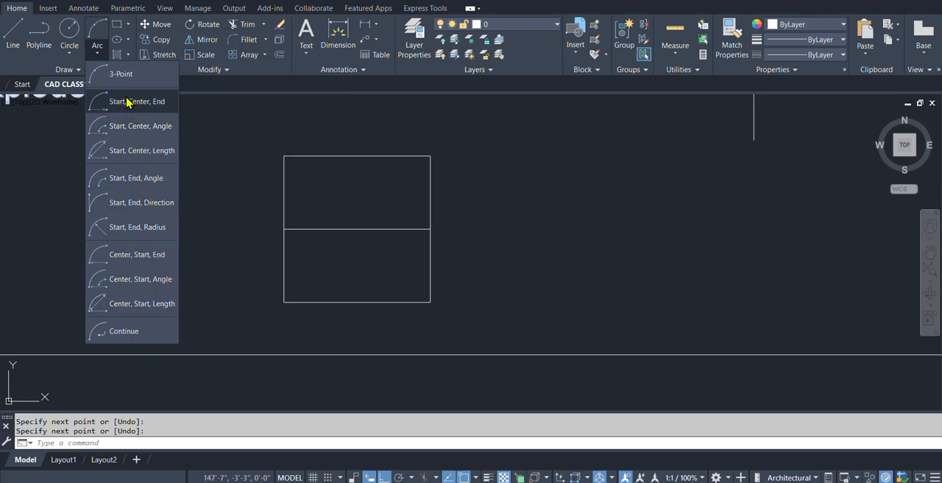
left_click(115, 76)
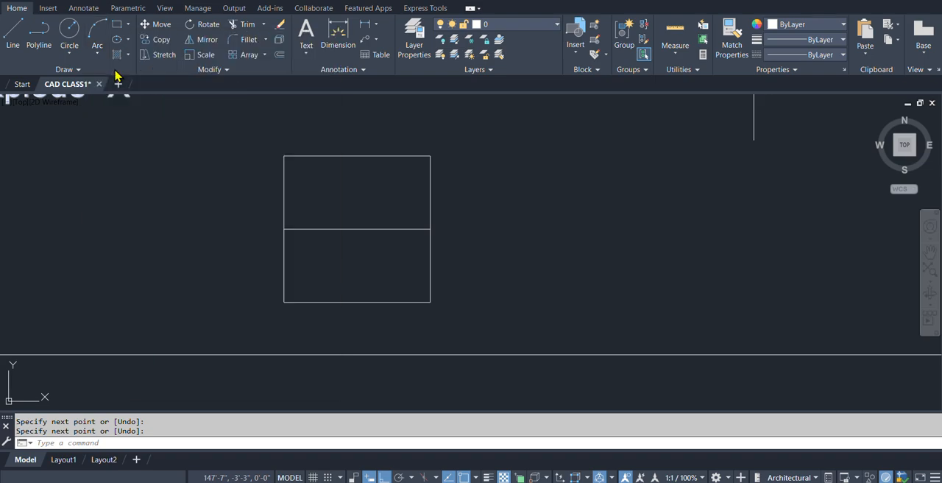
left_click(284, 301)
left_click(357, 229)
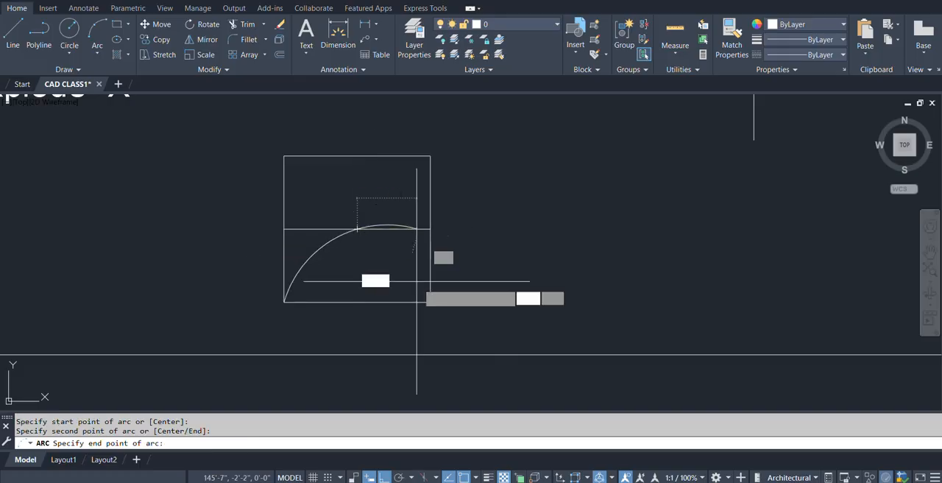
left_click(429, 300)
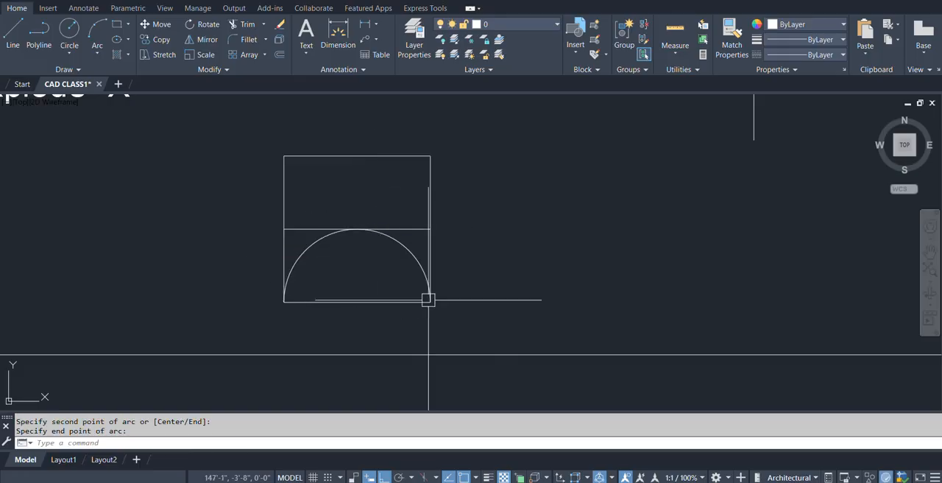
key("Return")
key("Return")
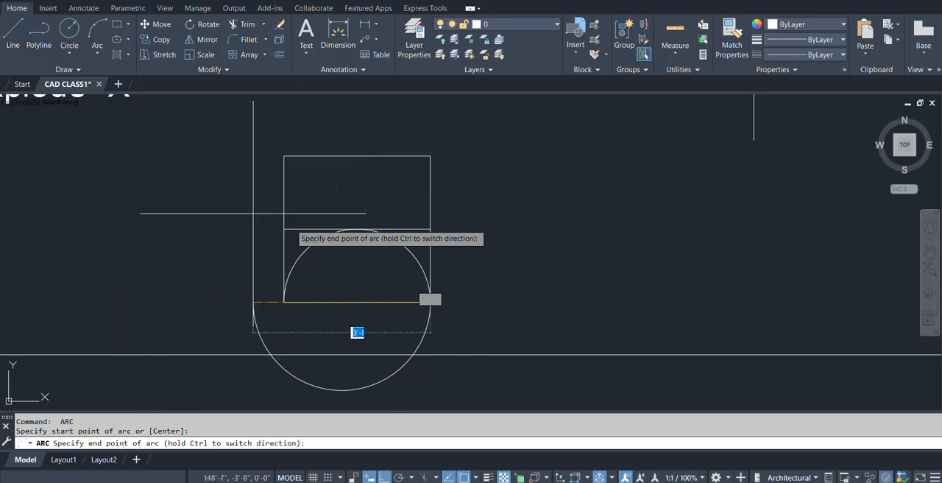
key("Escape")
key("Return")
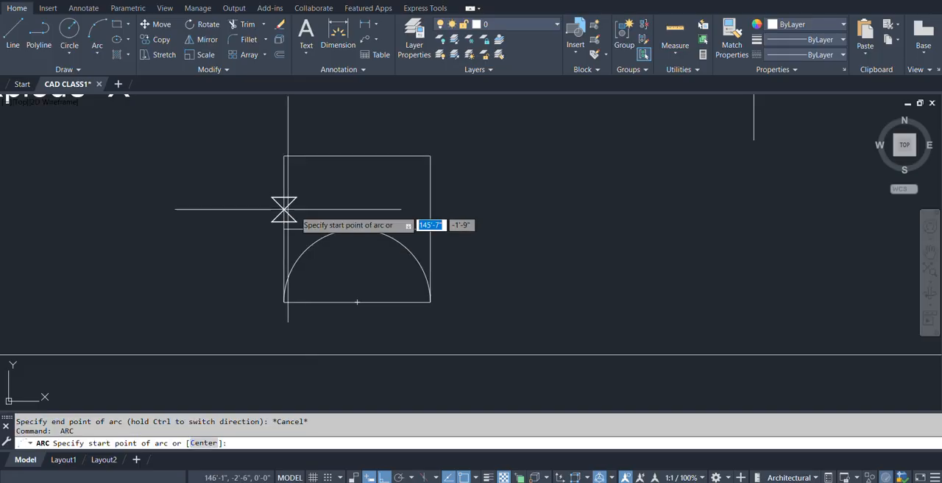
Draw a Start, Center, End arc from the square's upper-left corner to its upper-right corner, centered on the top side's midpoint.
left_click(95, 54)
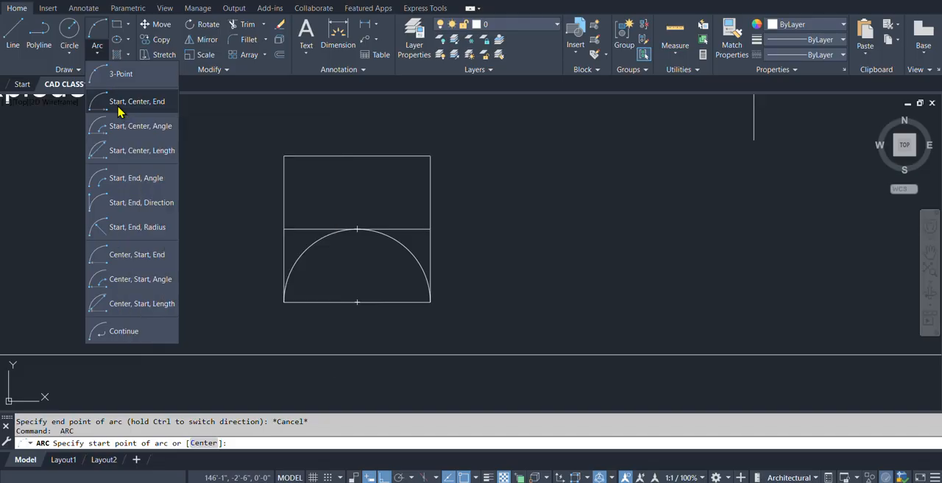
left_click(119, 107)
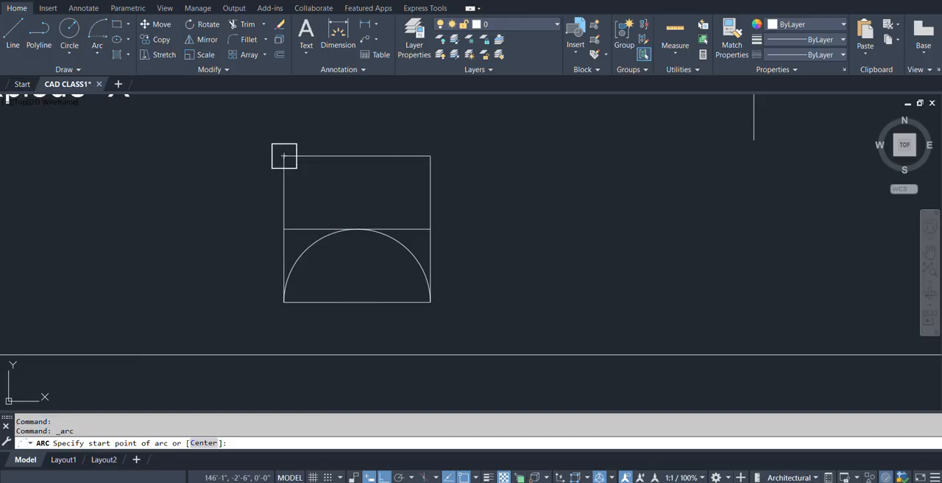
left_click(284, 156)
left_click(357, 155)
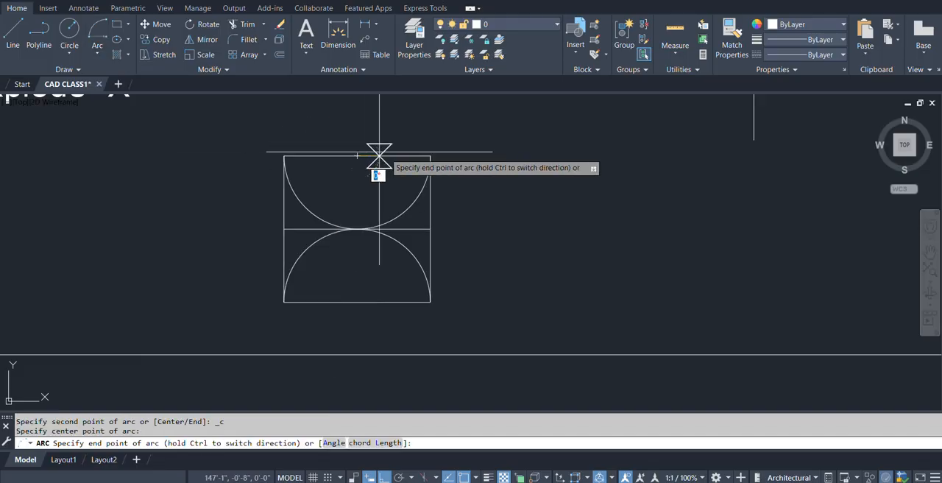
left_click(431, 155)
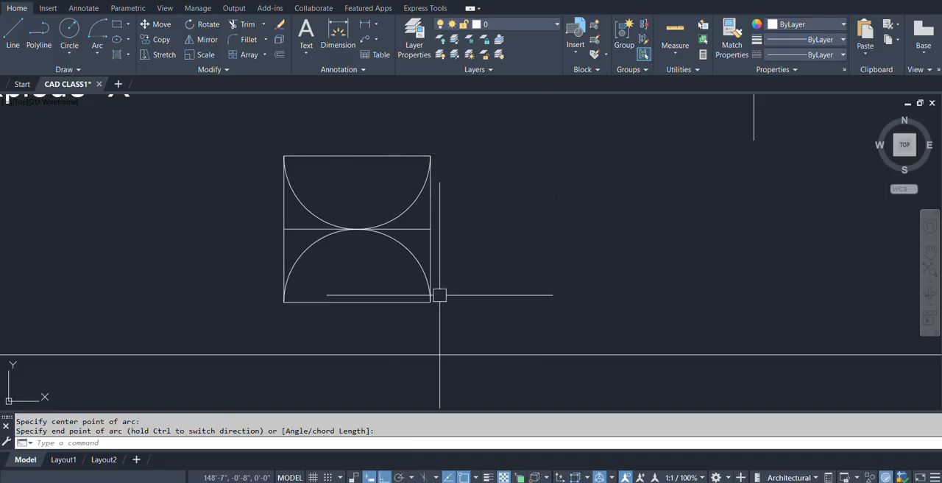
Draw a Continue arc from the last arc's end at the square's upper-right corner, ending horizontally to the right outside the square.
key("Return")
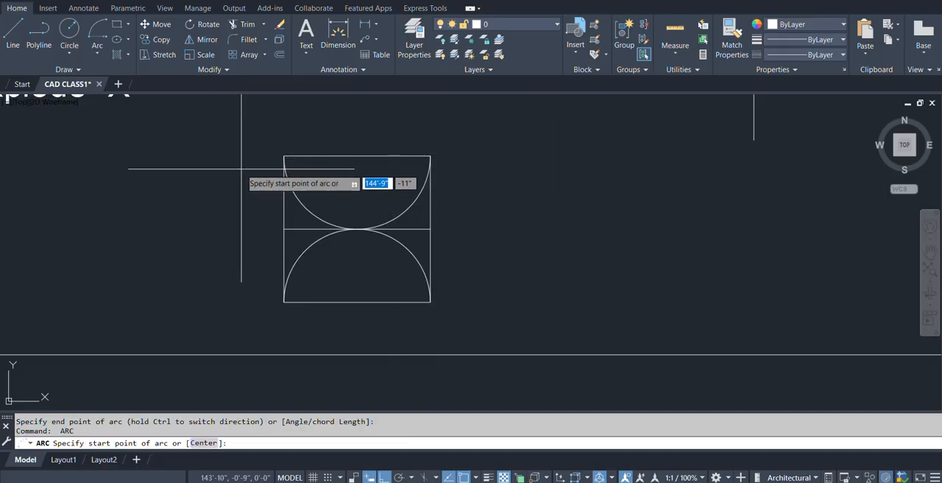
left_click(99, 54)
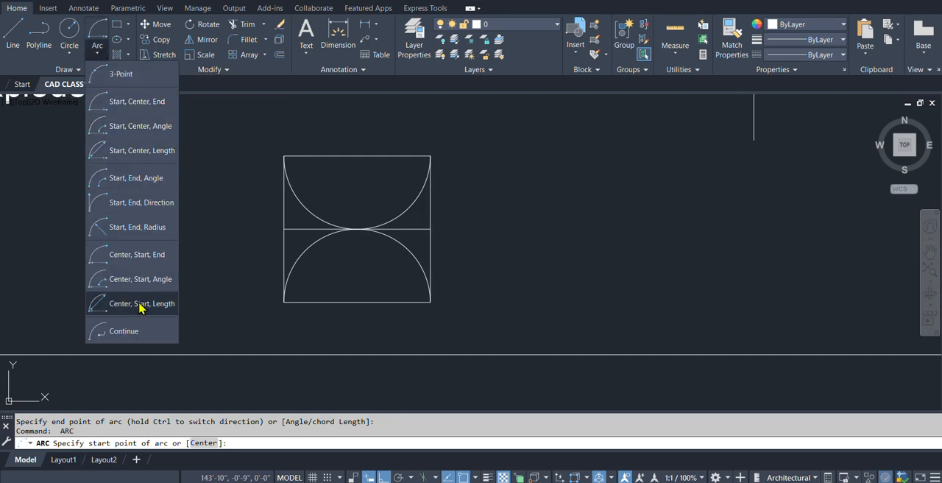
left_click(117, 332)
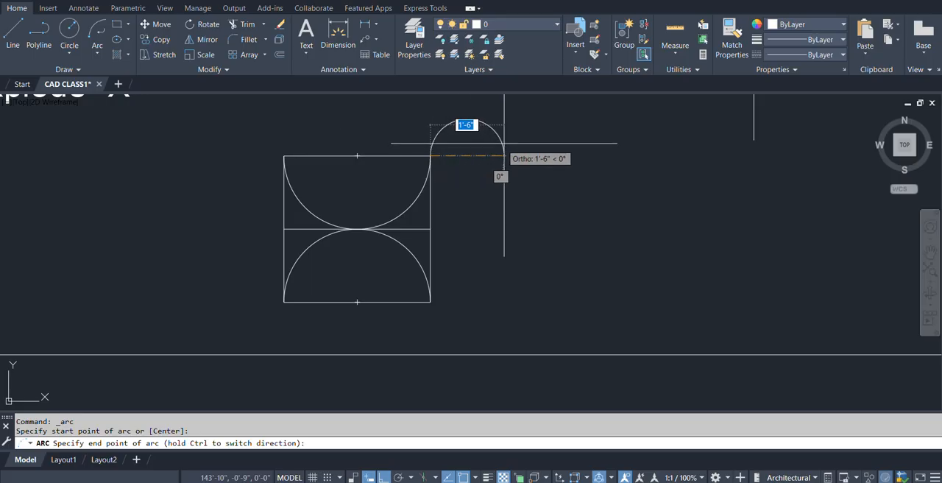
left_click(544, 144)
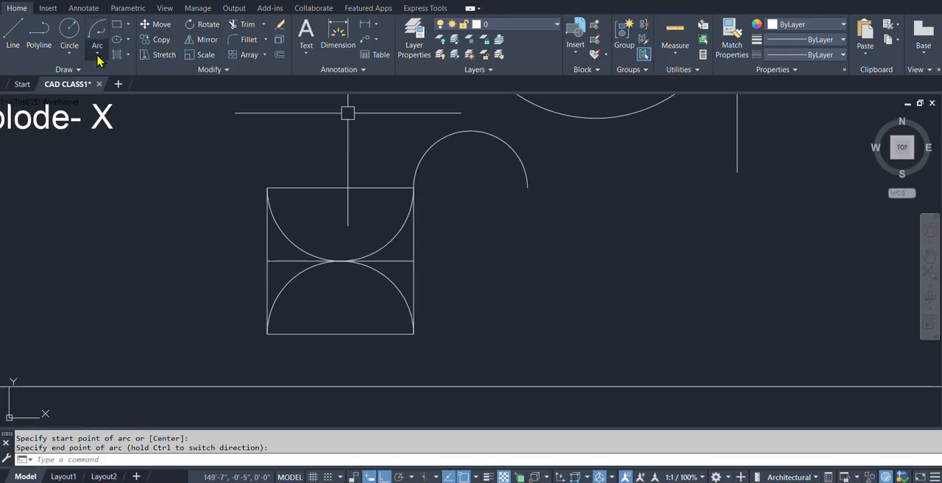
left_click(97, 55)
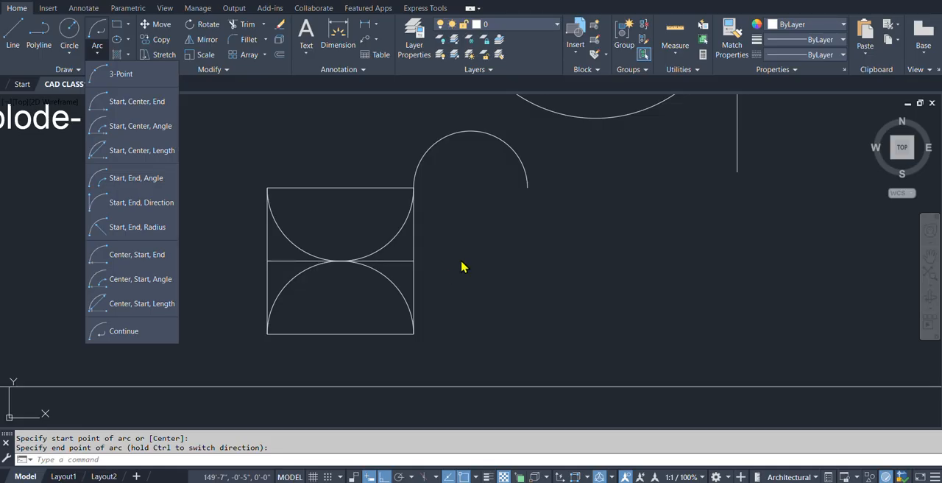
left_click(548, 256)
mouse_move(509, 228)
middle_mouse_down()
mouse_move(475, 243)
mouse_move(438, 235)
middle_mouse_up()
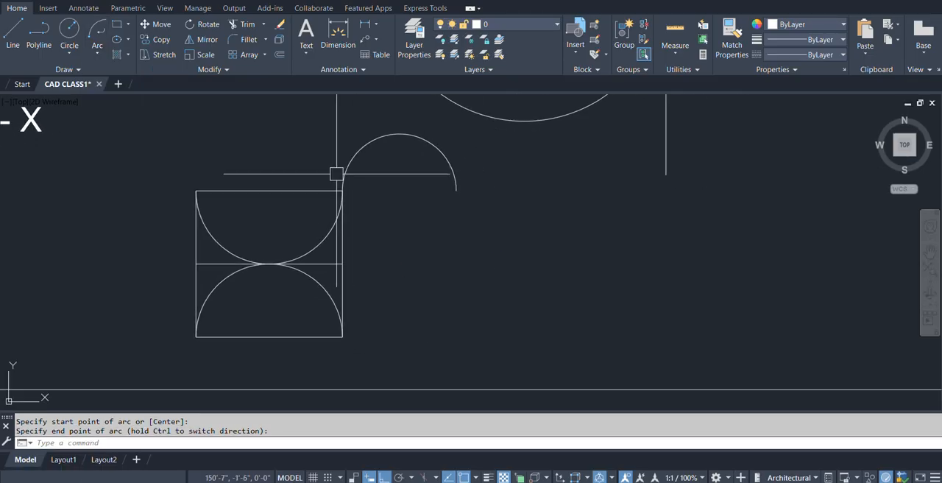
scroll(279, 160, "down", 3)
middle_click_drag(400, 210, 350, 235)
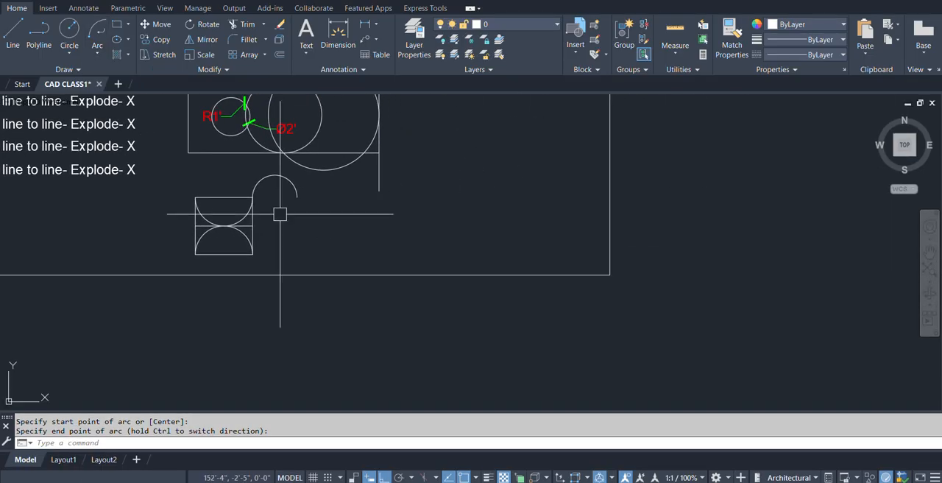
left_click(128, 27)
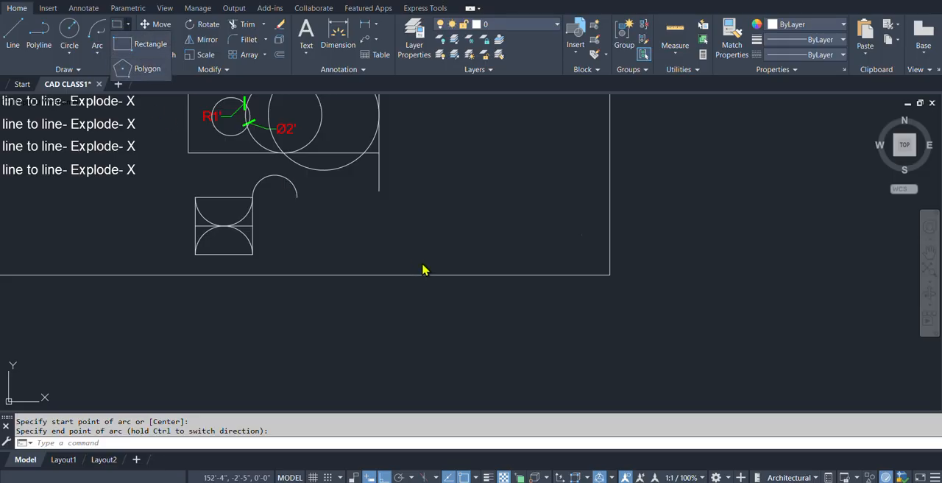
scroll(423, 270, "down", 3)
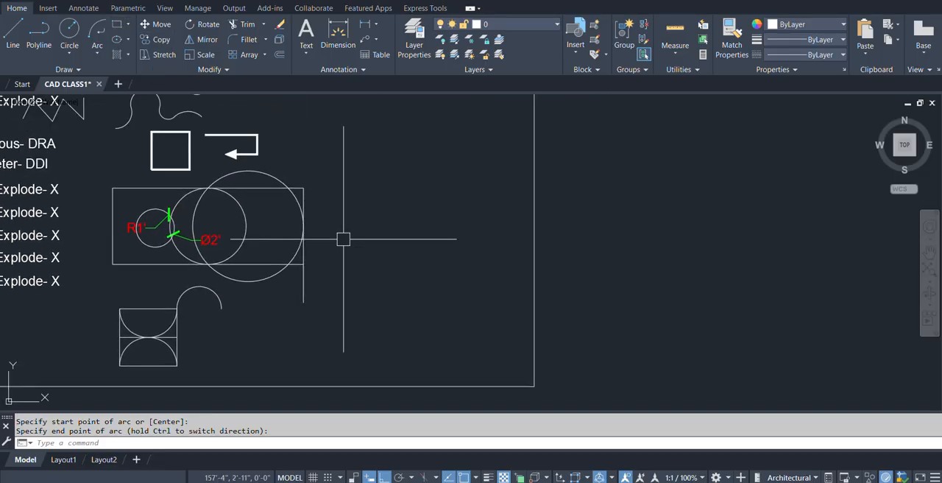
type("rec")
key("Return")
scroll(420, 236, "down", 2)
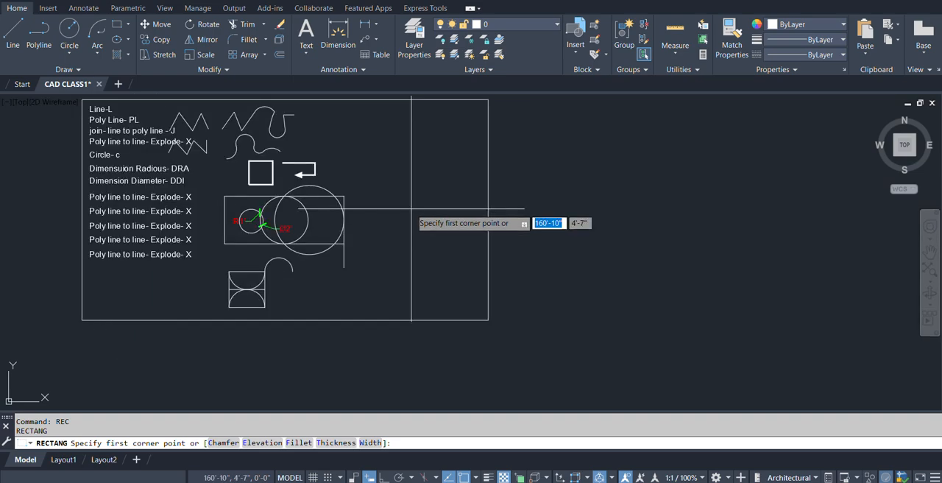
key("Escape")
Replace the text entry directly below "Dimension Diameter- DDI" with "Arc- A".
scroll(118, 191, "up", 5)
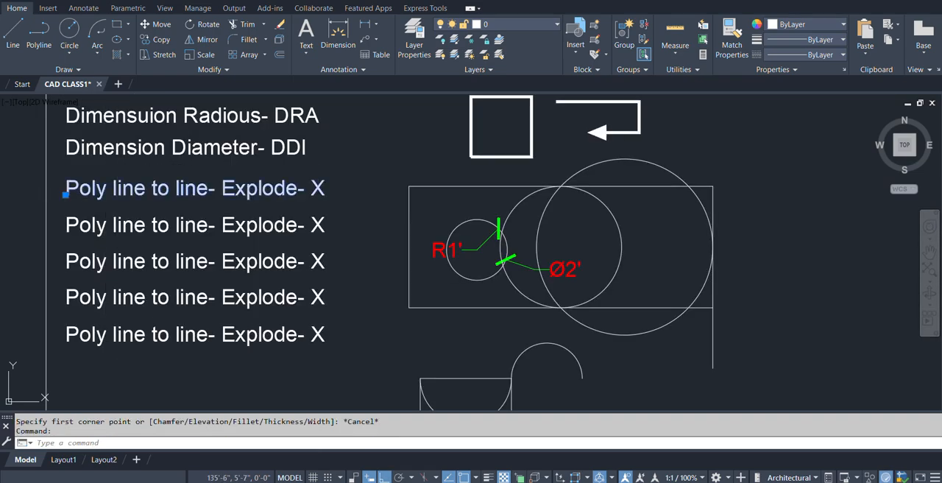
double_click(118, 191)
scroll(248, 244, "up", 2)
scroll(241, 244, "down", 2)
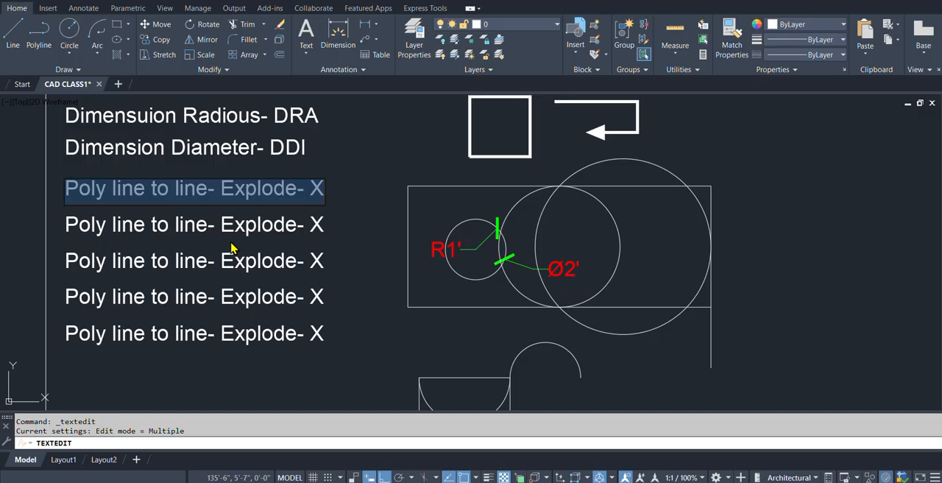
type("Arc-")
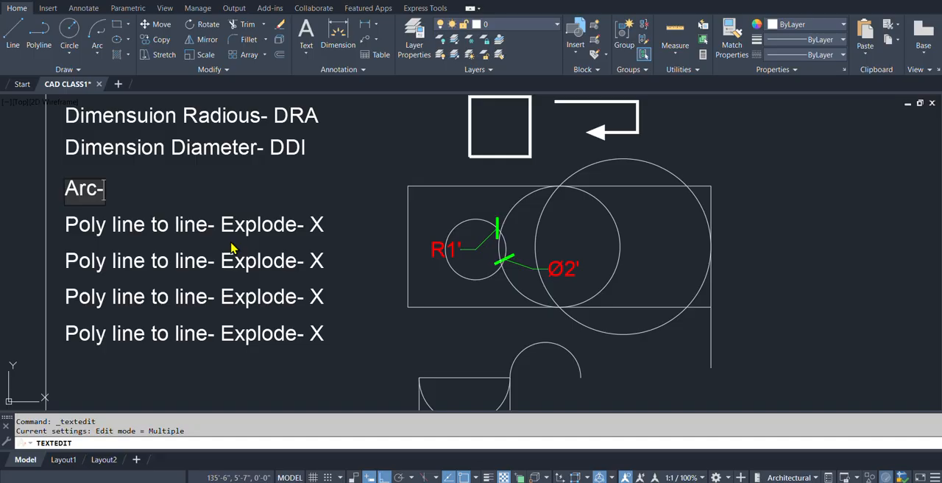
type("A")
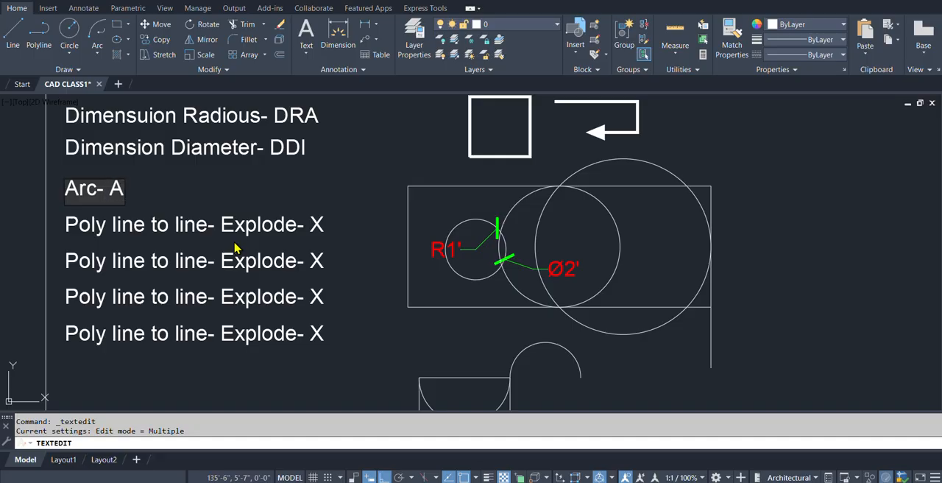
left_click(345, 189)
Replace the text entry directly below "Arc- A" with "Rectangle- REC".
scroll(338, 209, "down", 2)
scroll(304, 193, "up", 1)
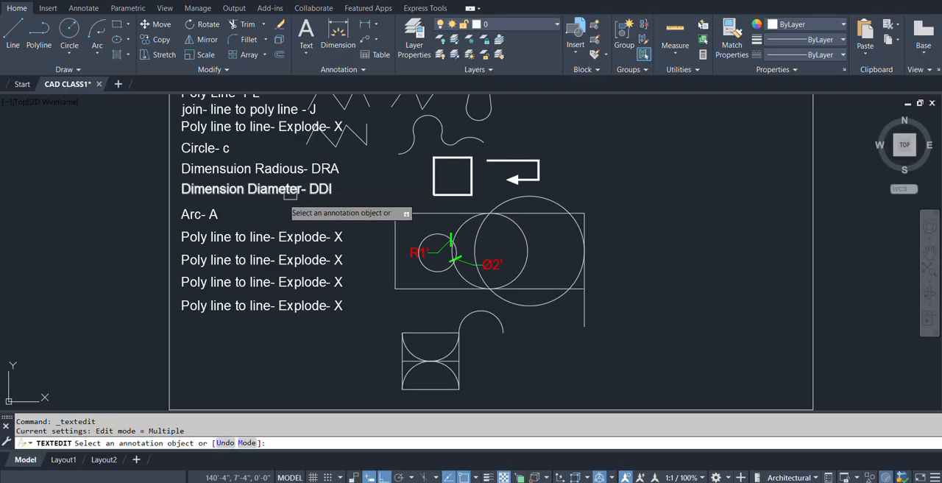
left_click(200, 239)
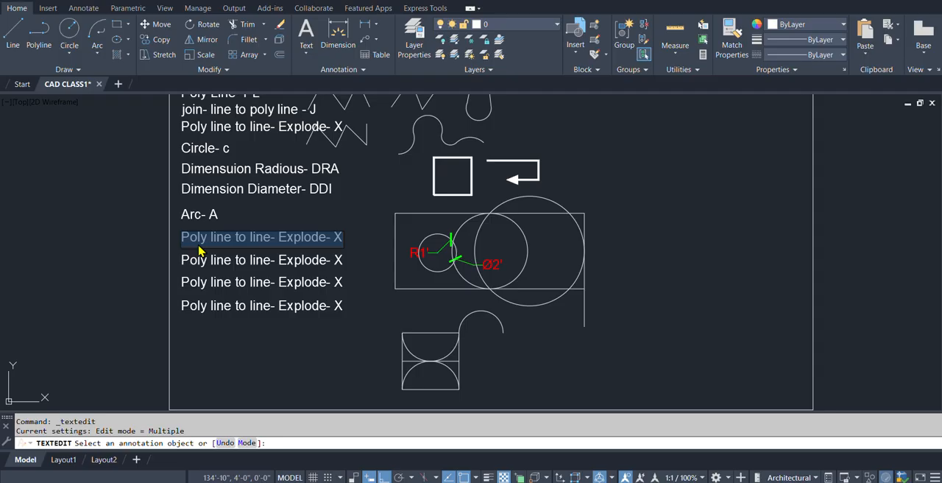
type("Recta")
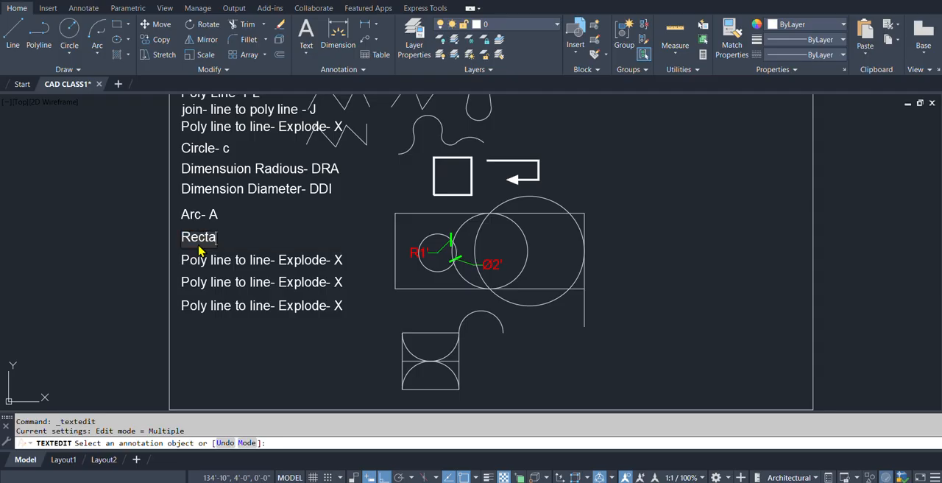
type("ngle- REC")
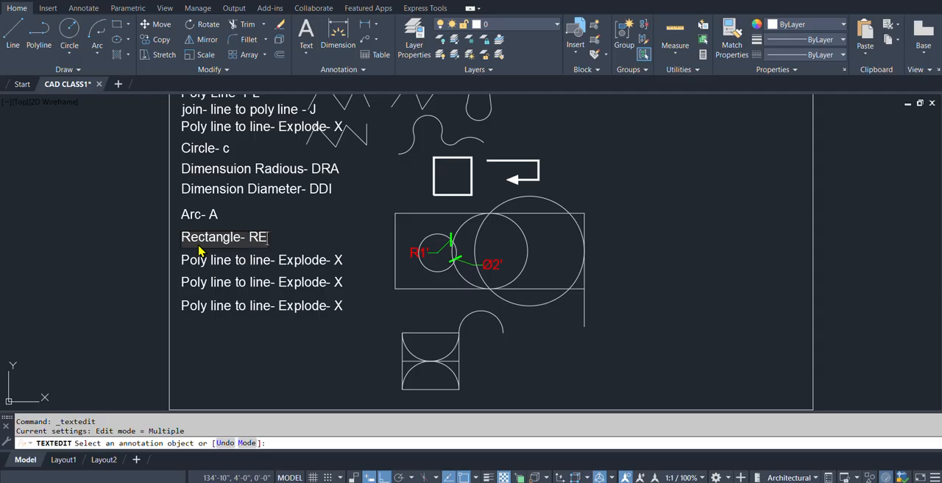
left_click(304, 253)
Replace the text entry directly below "Rectangle- REC" with "Polygon- POL".
left_click(239, 267)
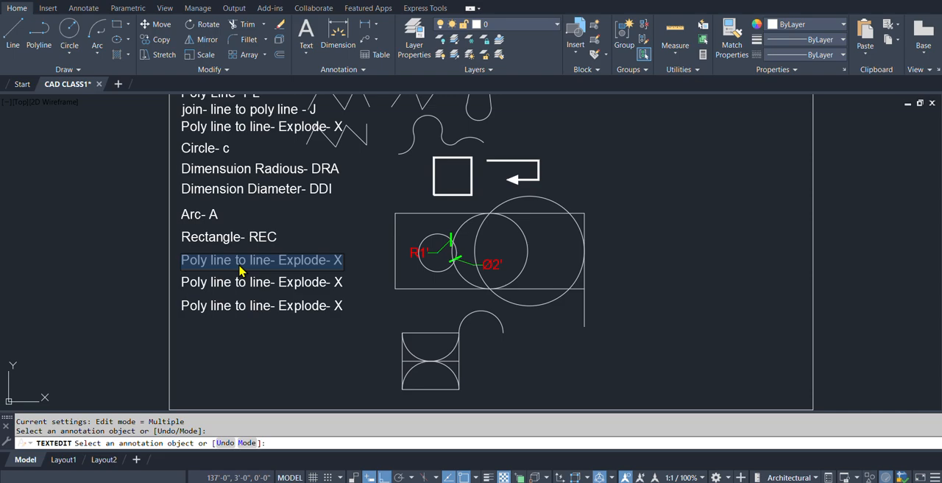
type("Polygon- POL")
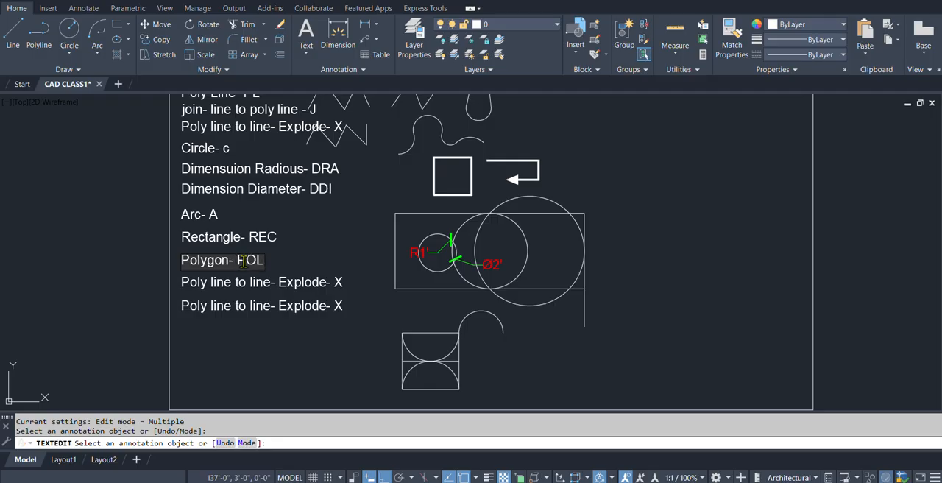
key("Return")
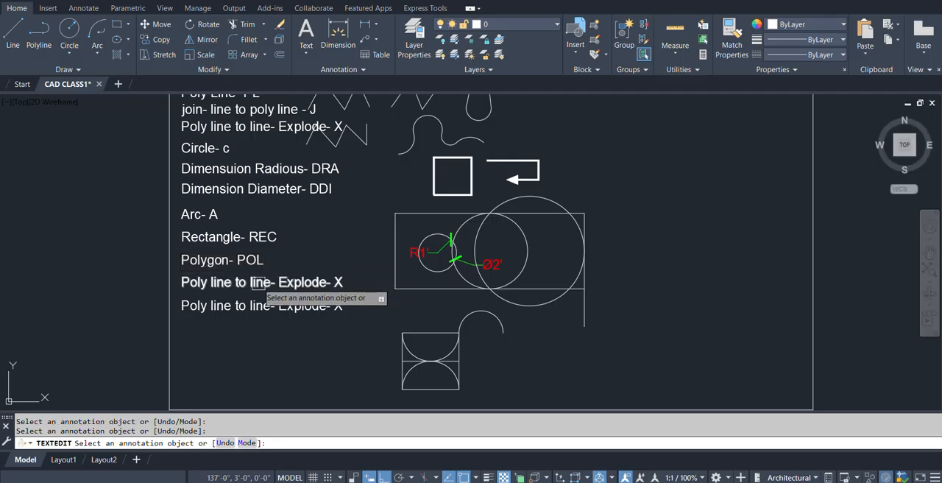
Replace the text entry directly below "Polygon- POL" with "Ellipse- ELL".
left_click(246, 292)
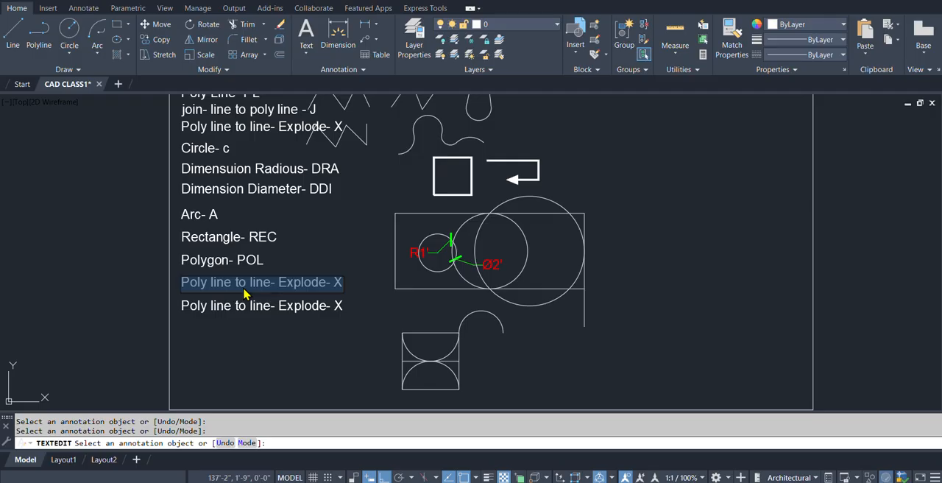
type("Elli")
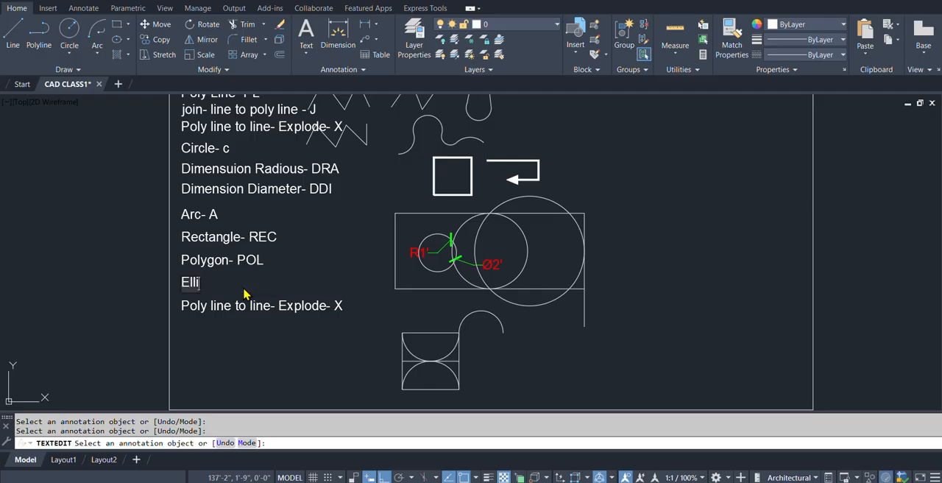
type("pse- ELLK")
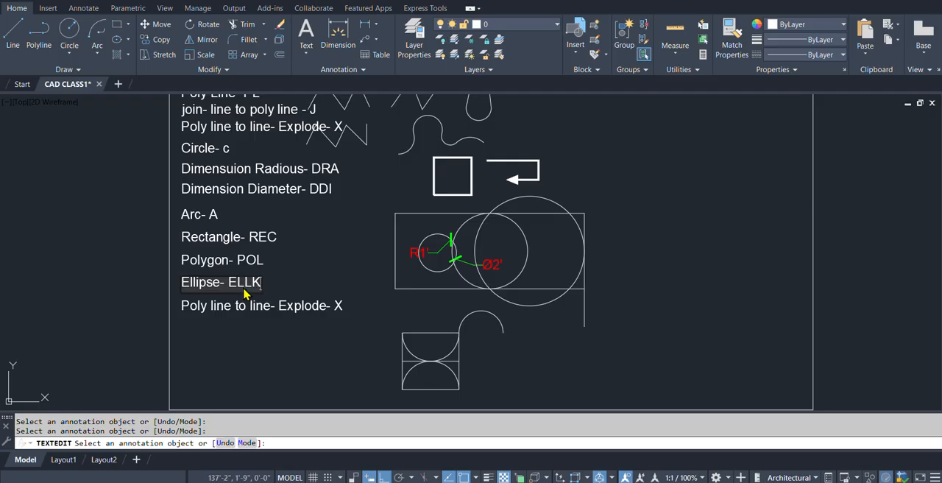
key("BackSpace")
left_click(274, 308)
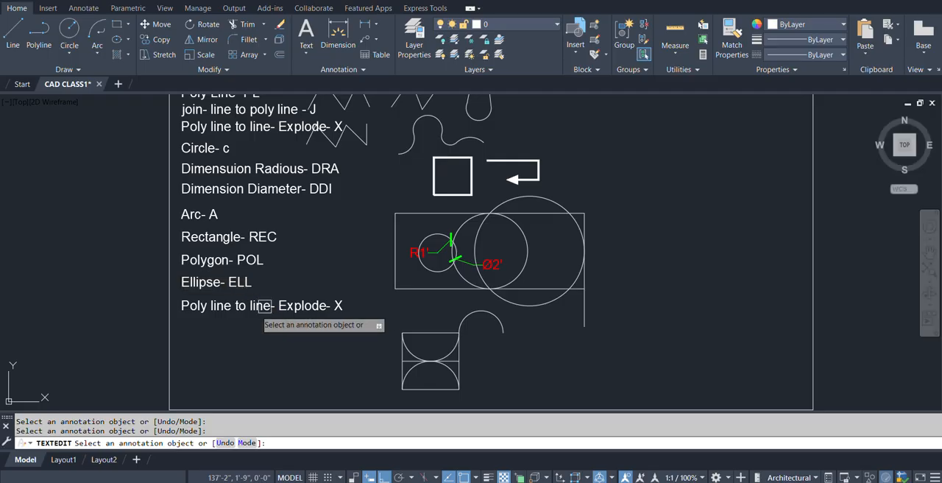
Replace the last text entry, directly below "Ellipse- ELL", with "Donot- DO".
left_click(229, 309)
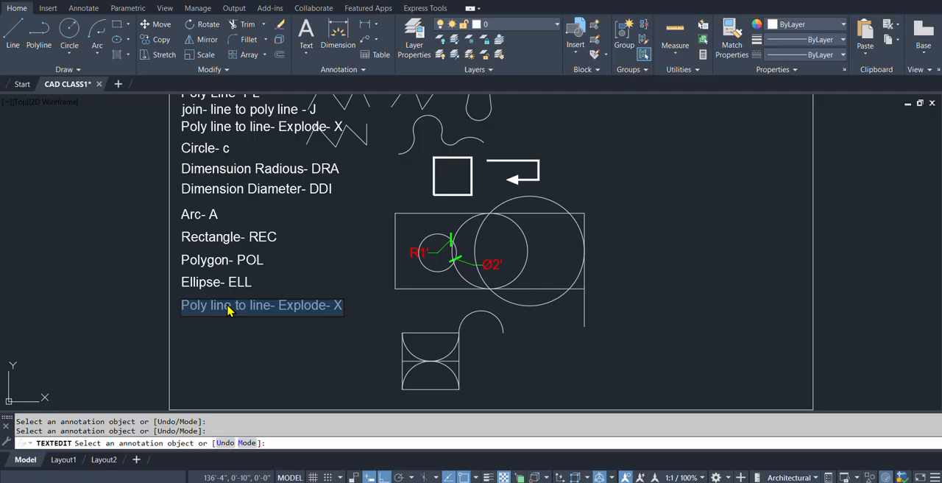
type("Do")
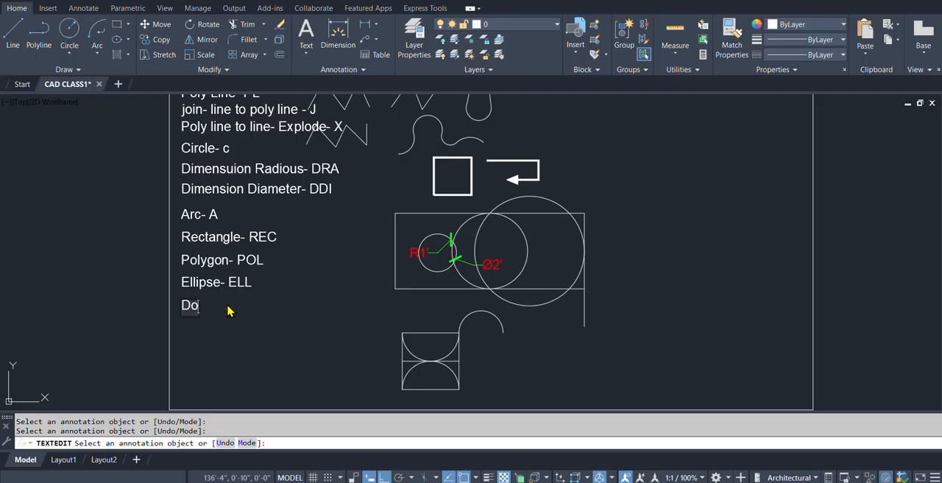
type("not- D")
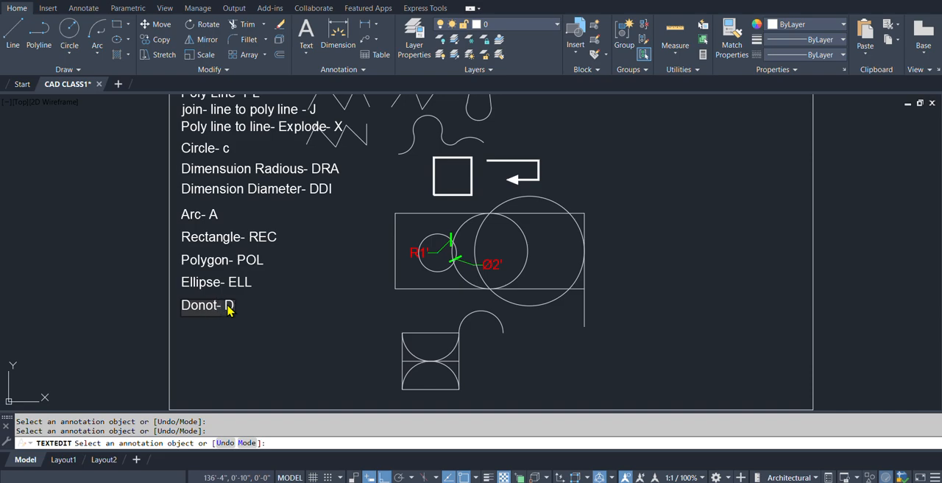
type("O")
key("Return")
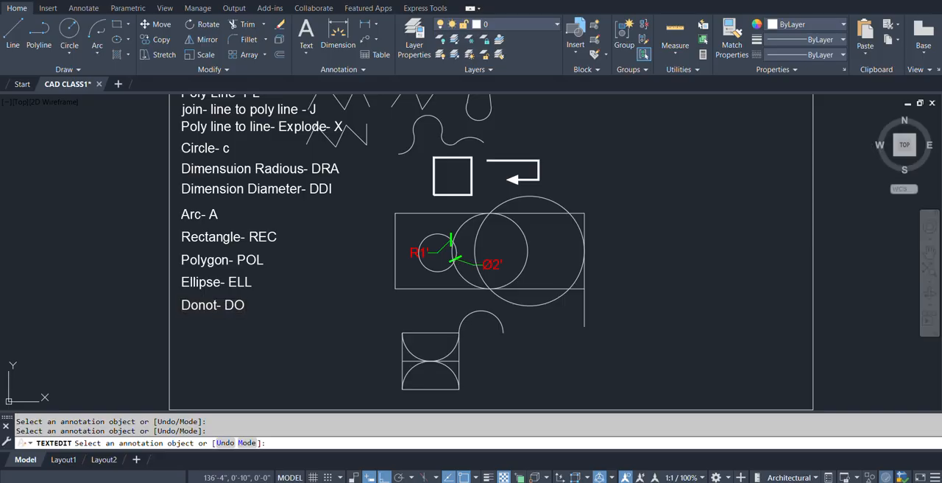
Copy the "Donot- DO" text three times straight down, matching the line spacing of the command list.
type("co")
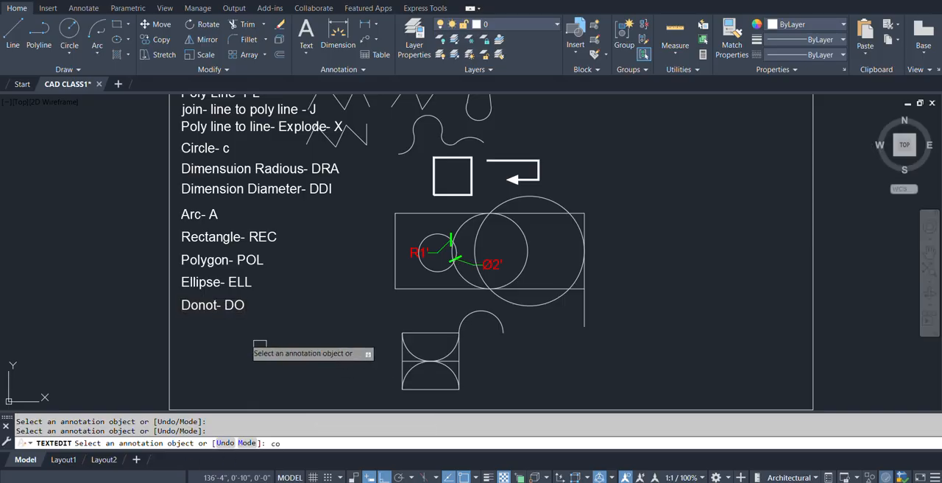
key("Escape")
type("co")
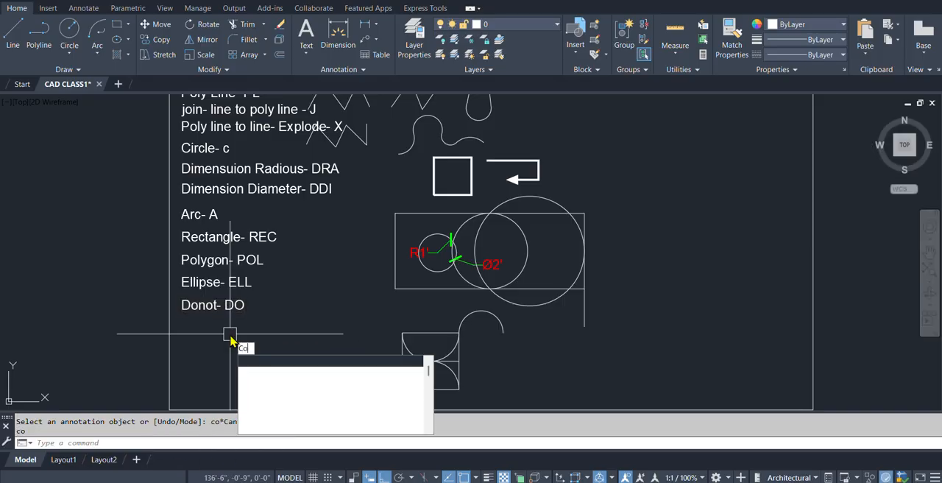
key("Return")
left_click(204, 306)
key("Return")
left_click(181, 295)
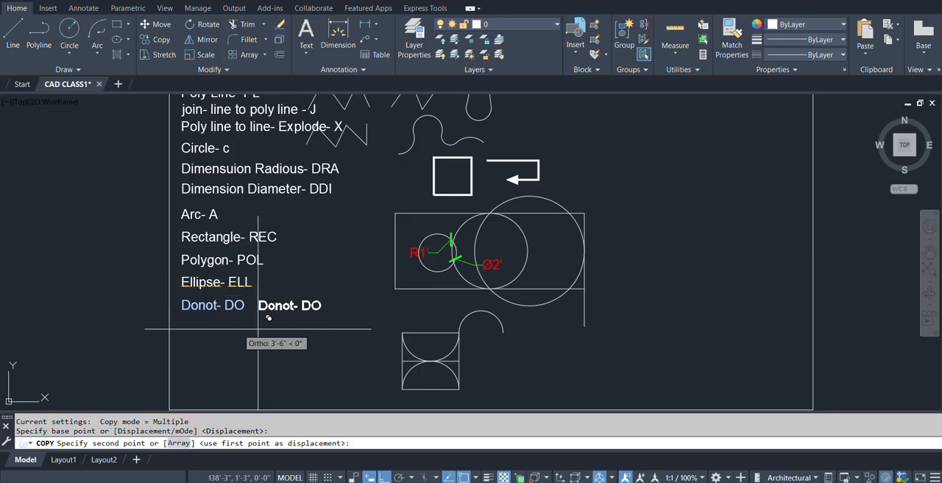
scroll(184, 324, "up", 4)
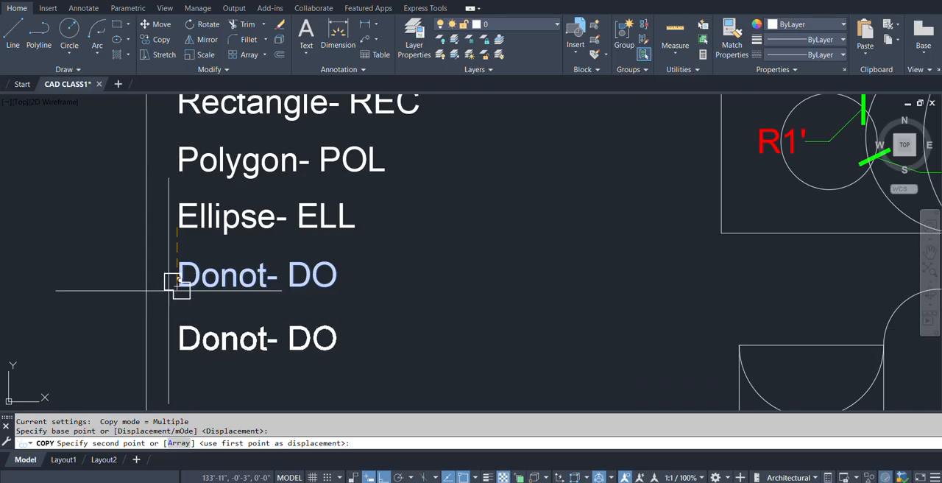
left_click(177, 282)
scroll(181, 280, "down", 4)
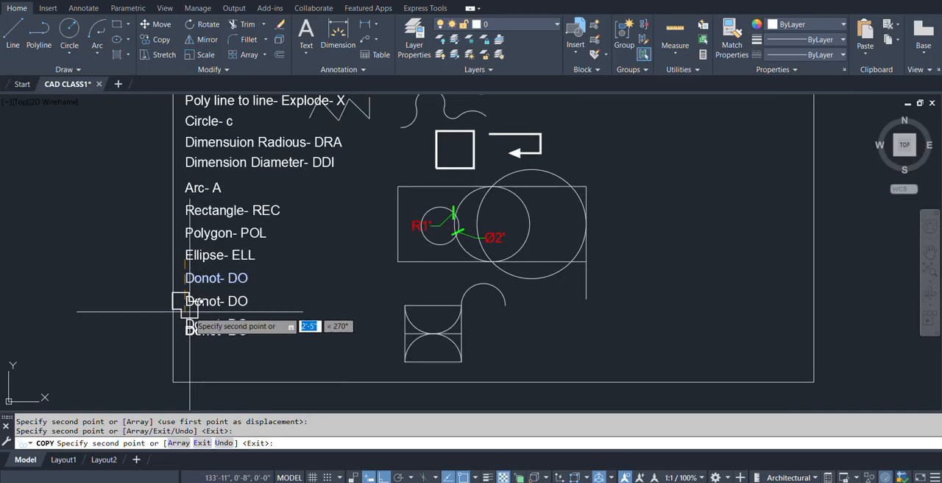
left_click(183, 304)
left_click(184, 324)
key("Escape")
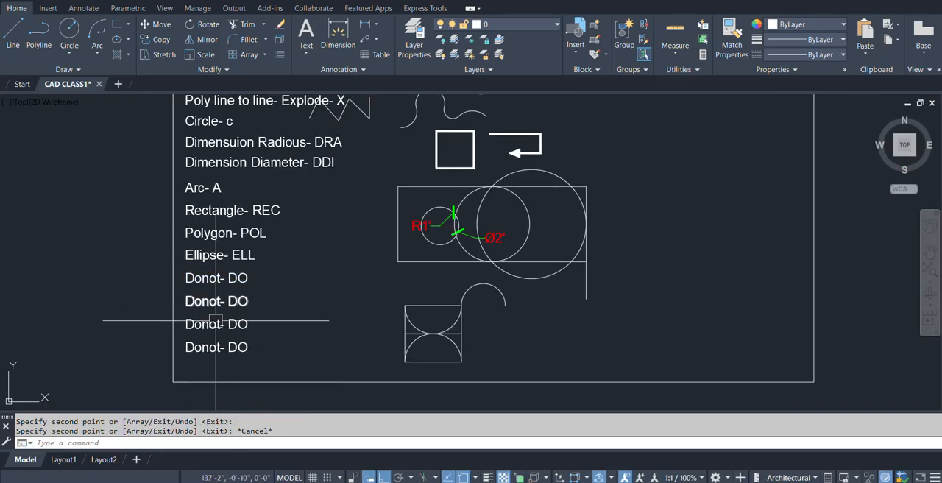
Replace the first copied entry below the original "Donot- DO" with "Spline- SPL" and end text editing.
scroll(158, 309, "up", 3)
double_click(200, 295)
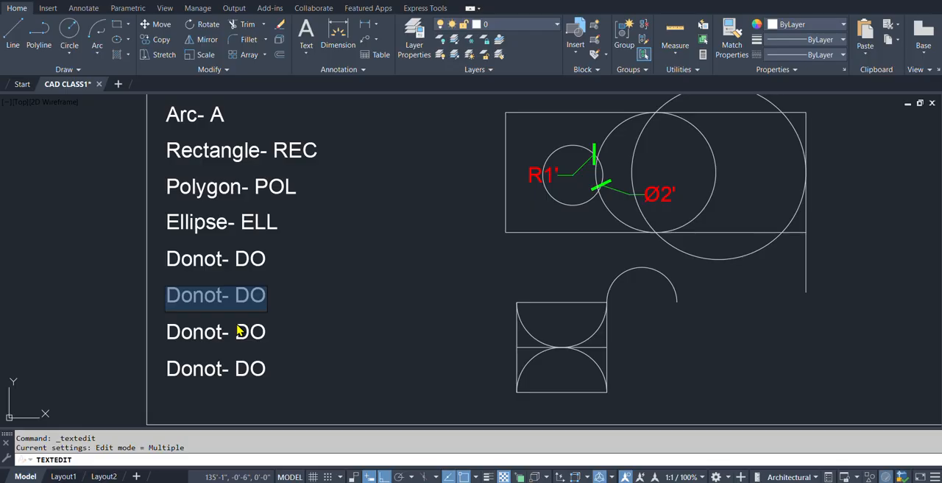
type("Spline- SPL")
left_click(320, 288)
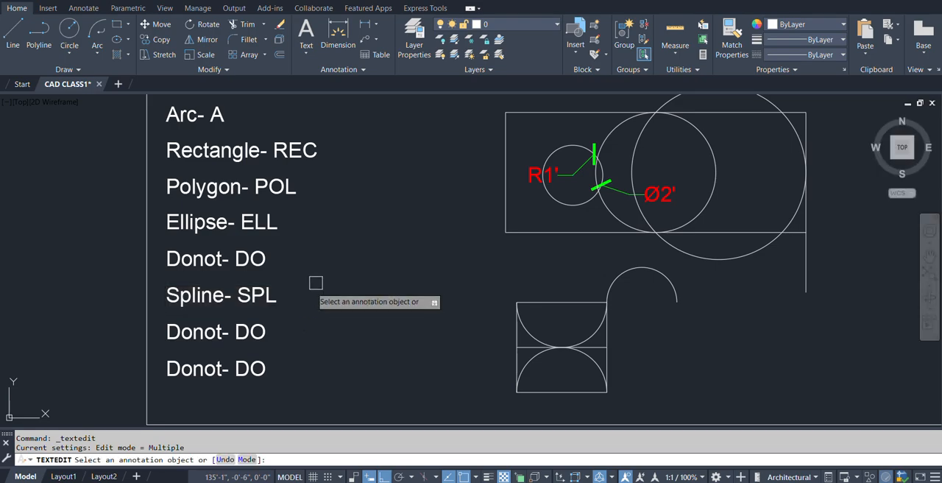
scroll(309, 312, "down", 3)
middle_click_drag(300, 293, 235, 348)
key("Escape")
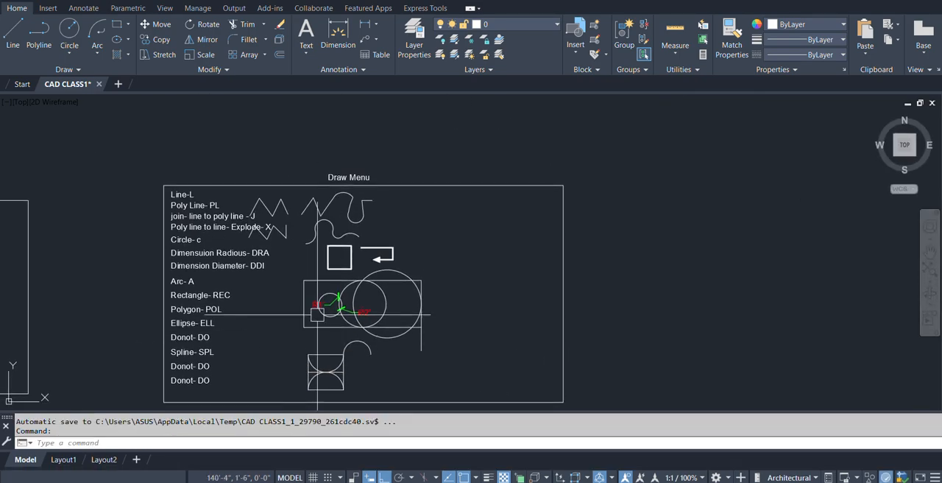
scroll(233, 331, "up", 2)
scroll(227, 342, "up", 2)
scroll(269, 311, "down", 4)
scroll(280, 328, "up", 2)
middle_click_drag(292, 287, 273, 319)
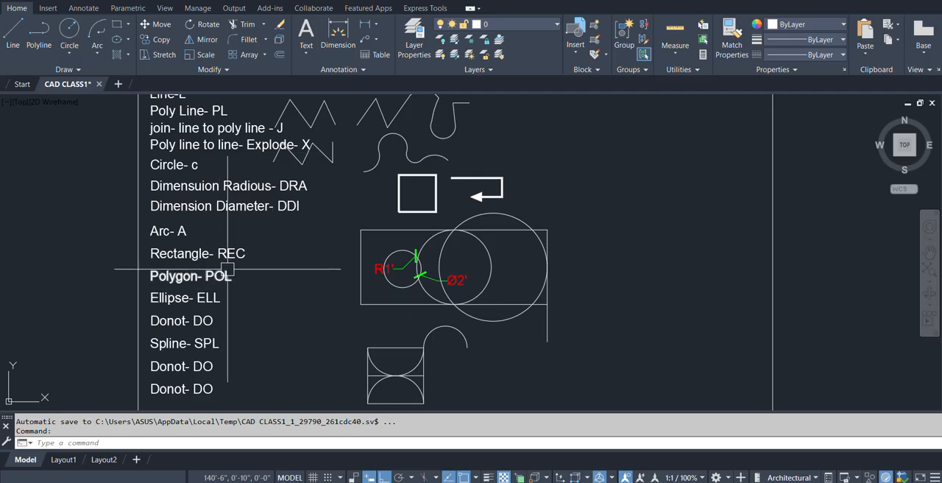
middle_click_drag(614, 263, 574, 314)
type("REC")
key("Return")
middle_click_drag(508, 199, 464, 210)
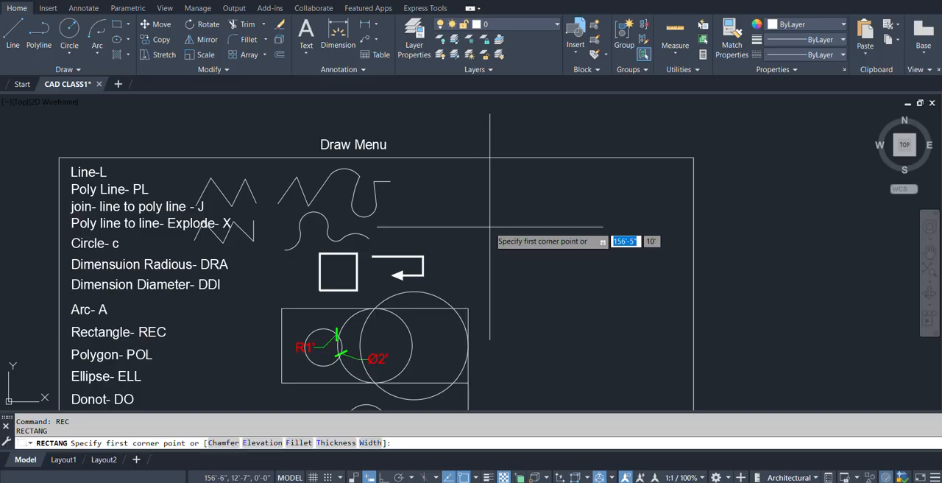
left_click(490, 228)
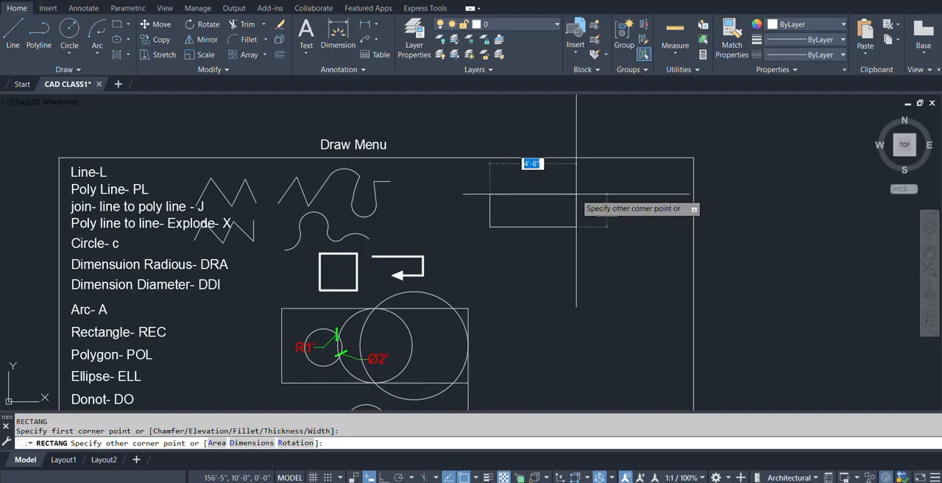
key("Escape")
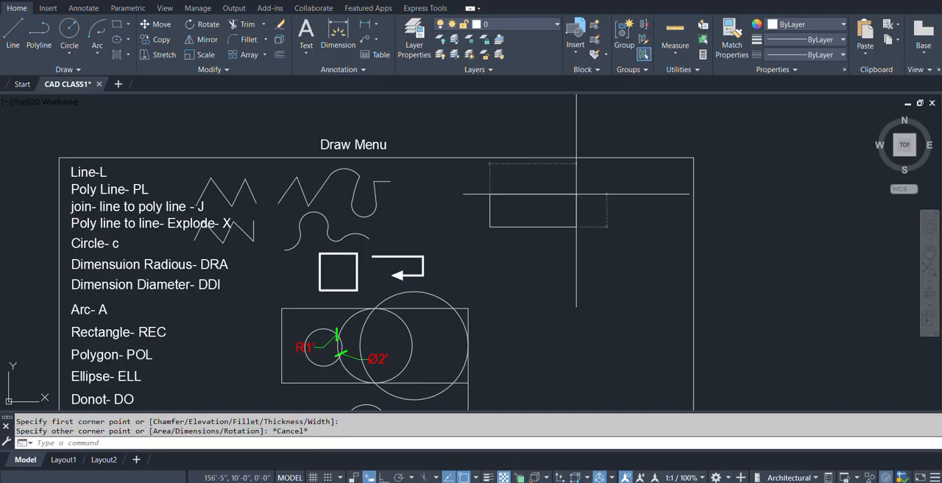
Copy the "Rectangle- REC" text horizontally to the empty space just right of the original entry.
type("c")
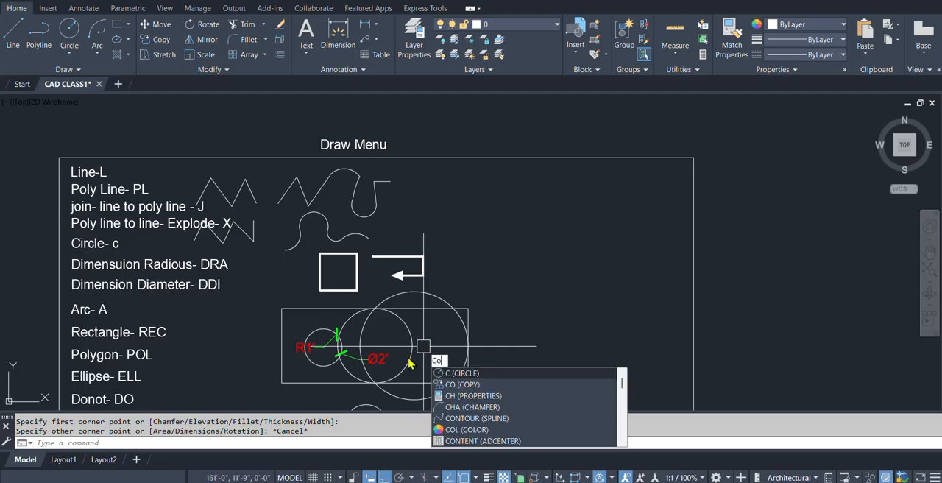
type("o")
key("Return")
scroll(145, 347, "up", 2)
left_click(140, 329)
key("Return")
left_click(31, 324)
left_click(208, 324)
key("Return")
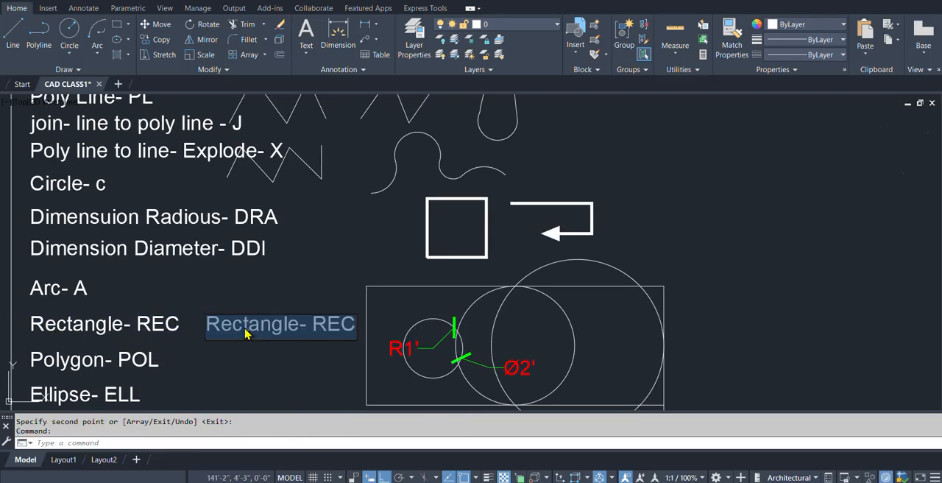
Replace the copied text beside "Rectangle- REC" with "@ L,W" and end text editing.
double_click(246, 329)
type("@")
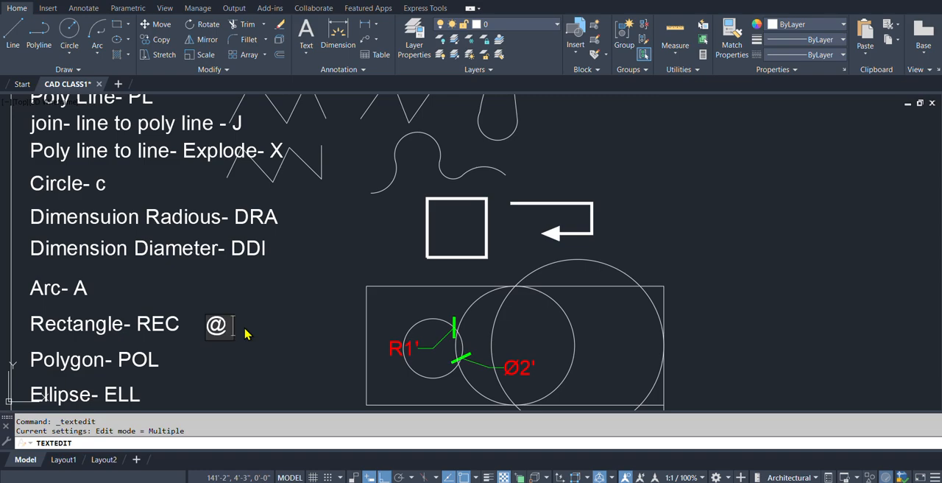
type(" x, y")
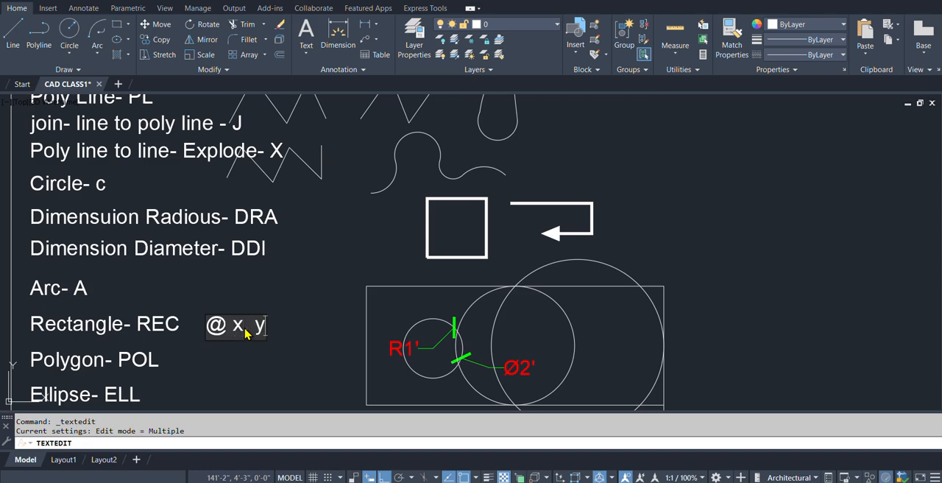
left_click_drag(232, 328, 278, 334)
type("L,W")
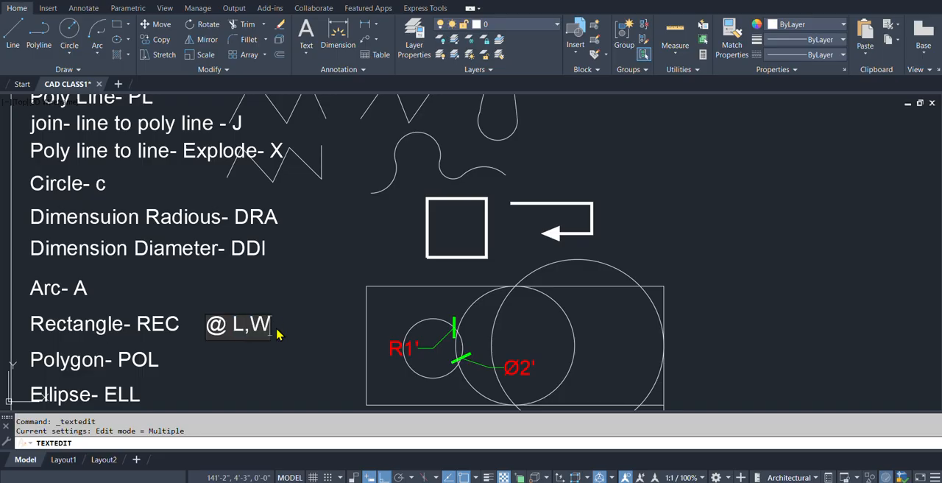
left_click(338, 354)
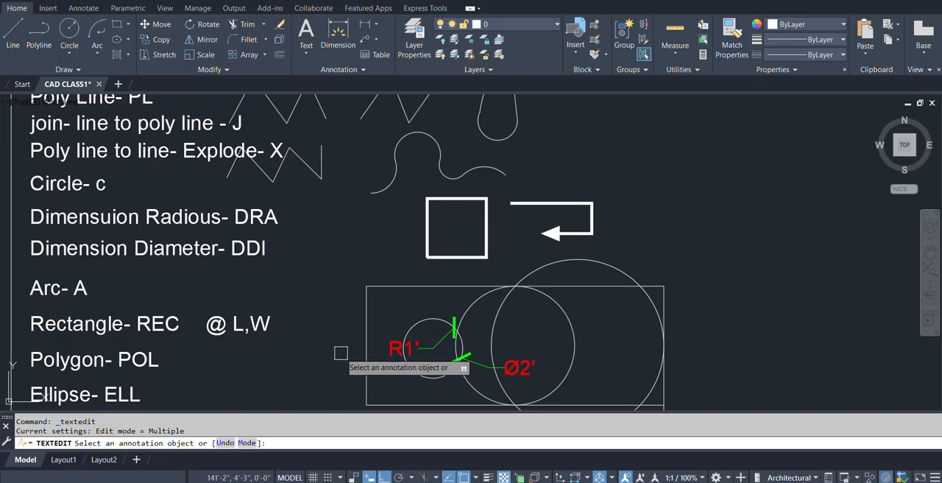
key("Escape")
Draw a 3' by 2' rectangle in the empty area inside the Draw Menu frame, beyond the polyline examples, using relative @ coordinates.
scroll(515, 294, "down", 4)
scroll(543, 272, "up", 2)
type("rec")
key("Return")
left_click(504, 253)
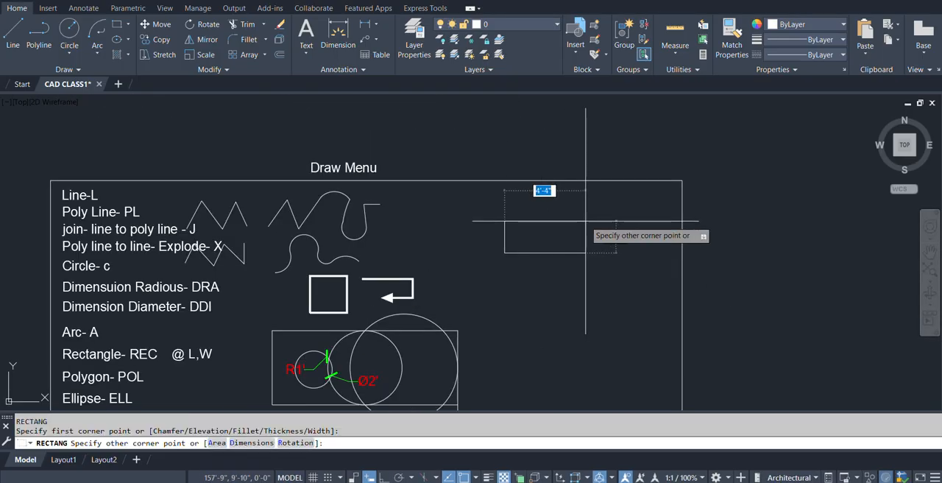
type("@")
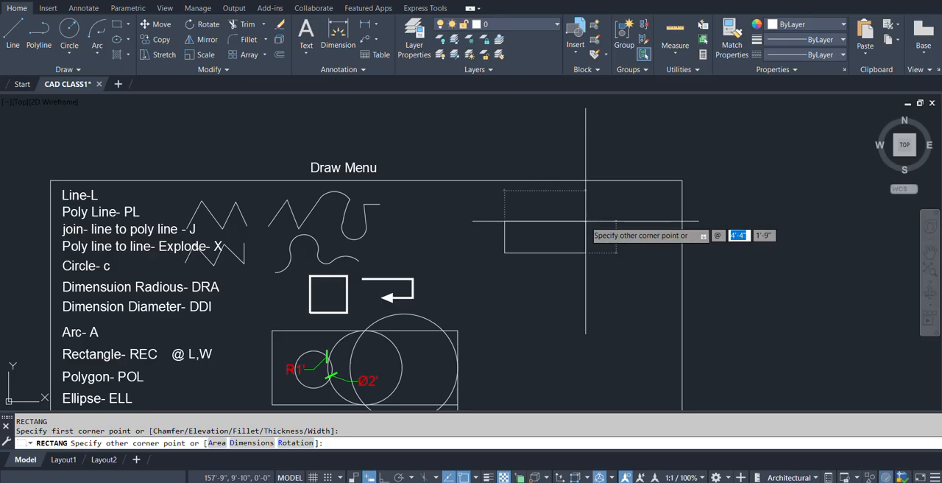
type("3'")
key("Return")
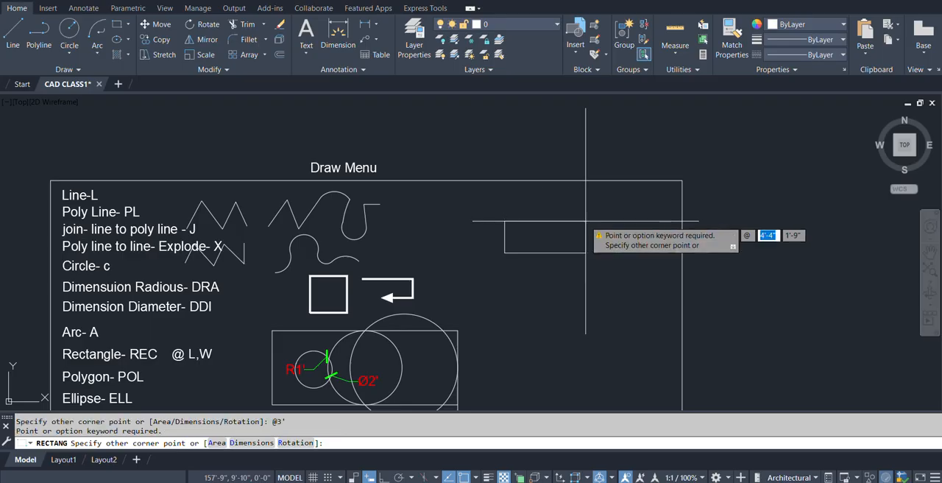
type("2'")
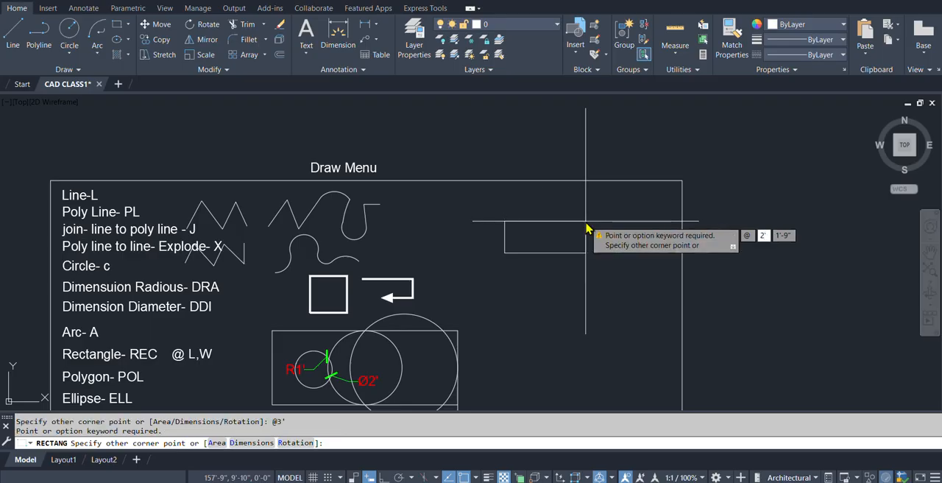
key("BackSpace")
type("3'")
key("Tab")
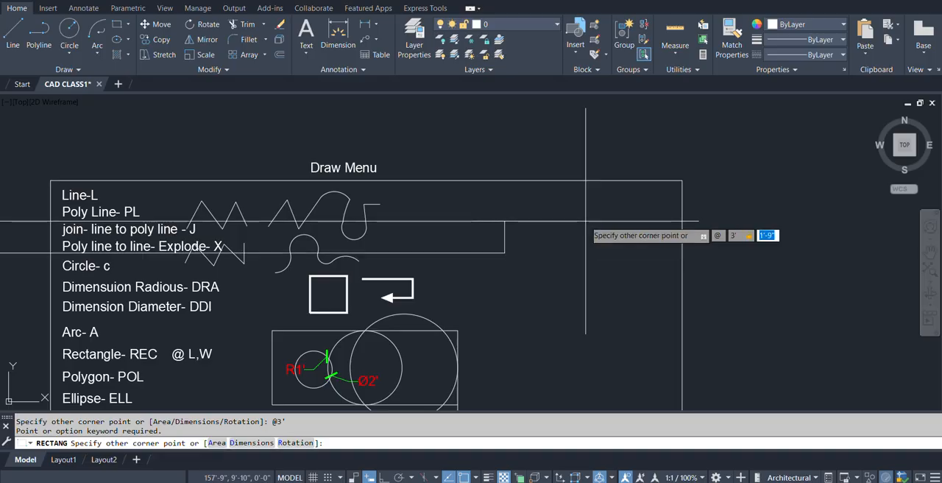
type("2'")
key("Return")
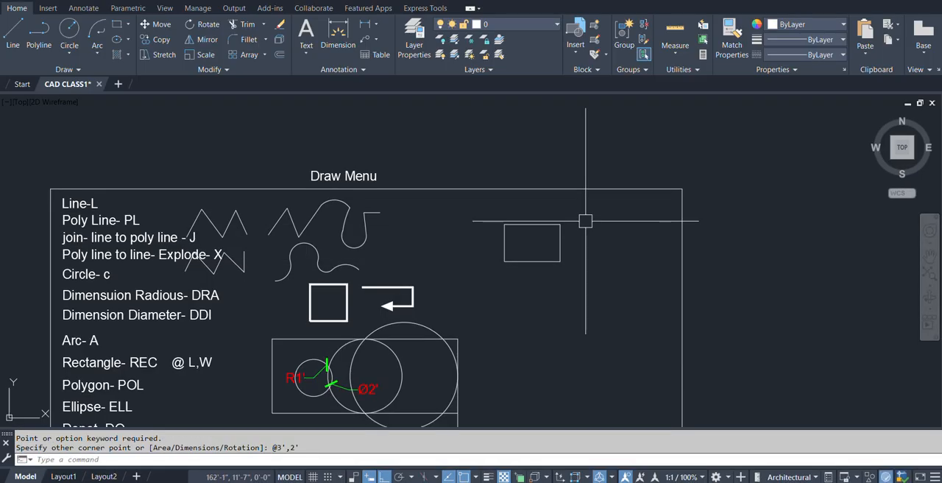
Enclose the "@ L,W" text beside "Rectangle- REC" in square brackets and end text editing.
scroll(519, 251, "up", 4)
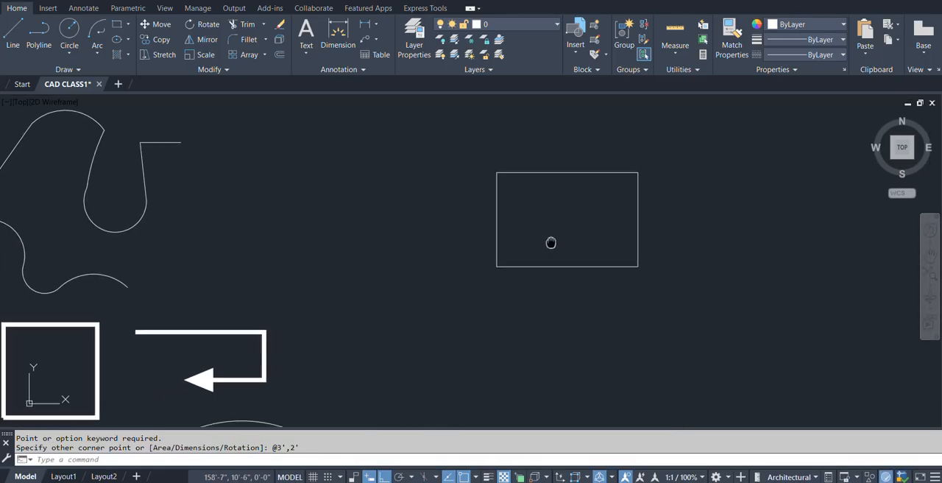
scroll(553, 231, "down", 3)
scroll(243, 342, "up", 3)
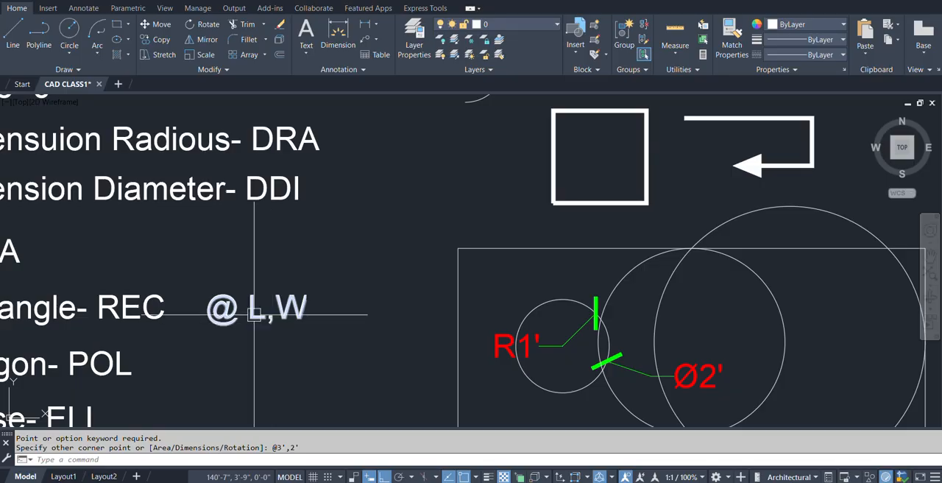
double_click(215, 312)
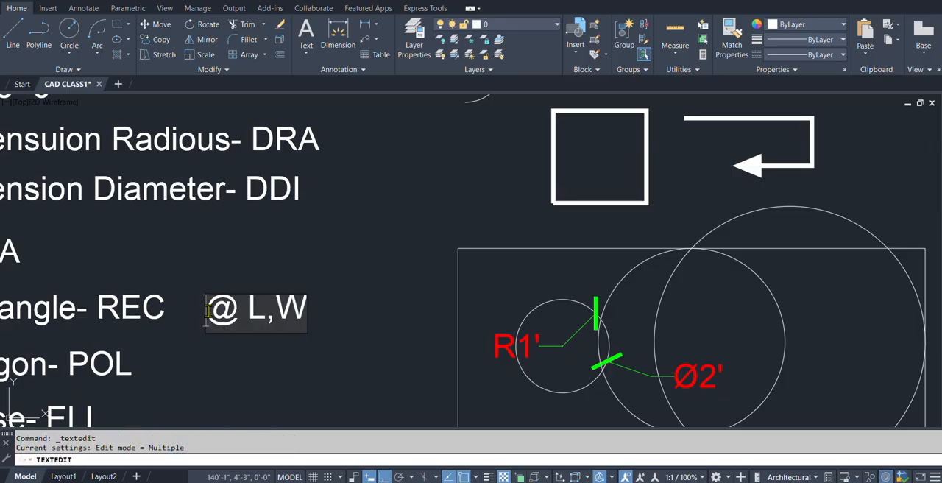
type("[")
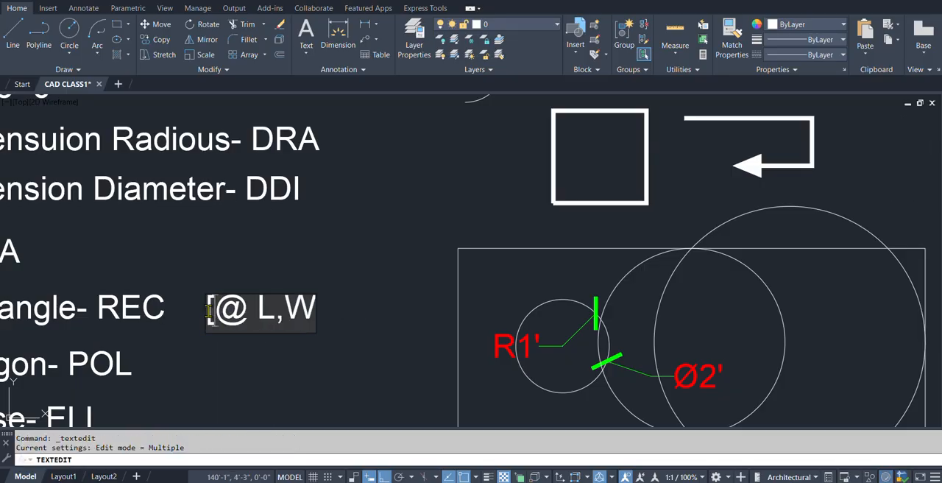
left_click(312, 305)
type("]")
left_click(358, 273)
scroll(486, 284, "down", 5)
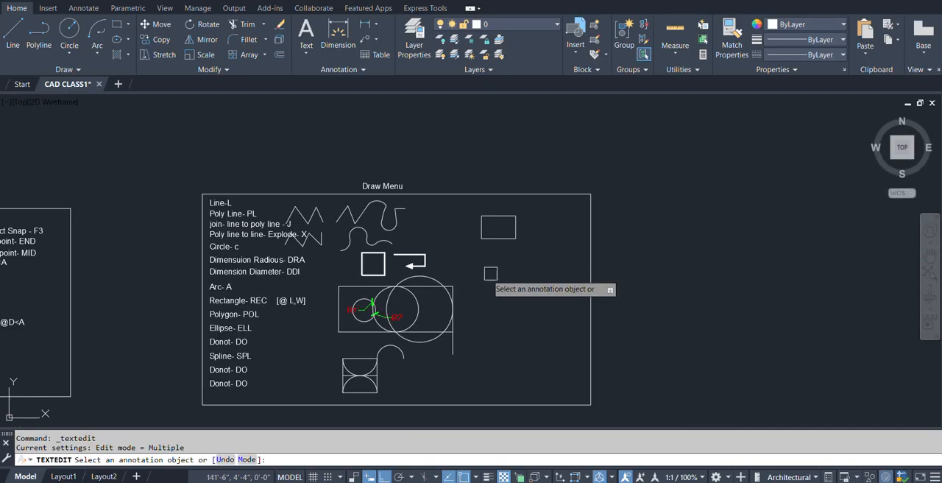
key("Escape")
Add a linear dimension below the new rectangle by picking the two endpoints of its bottom edge.
scroll(504, 221, "up", 6)
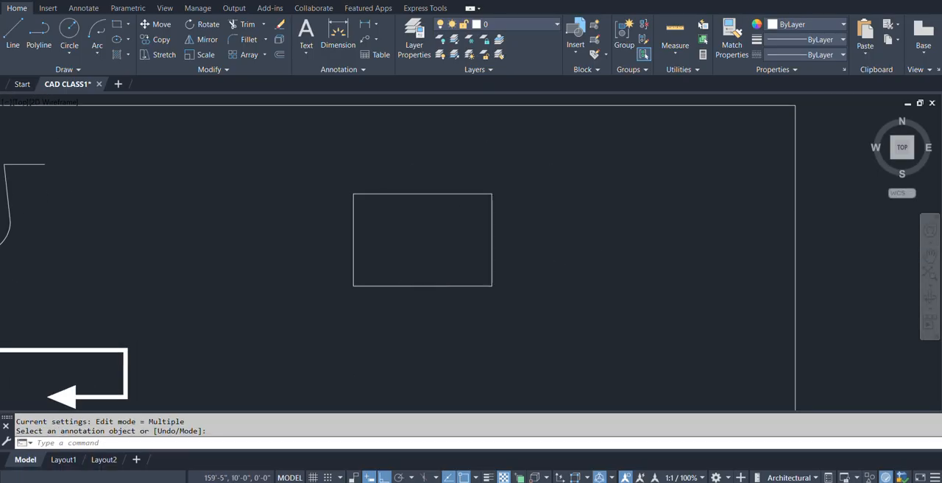
type("dli")
key("Return")
left_click(354, 278)
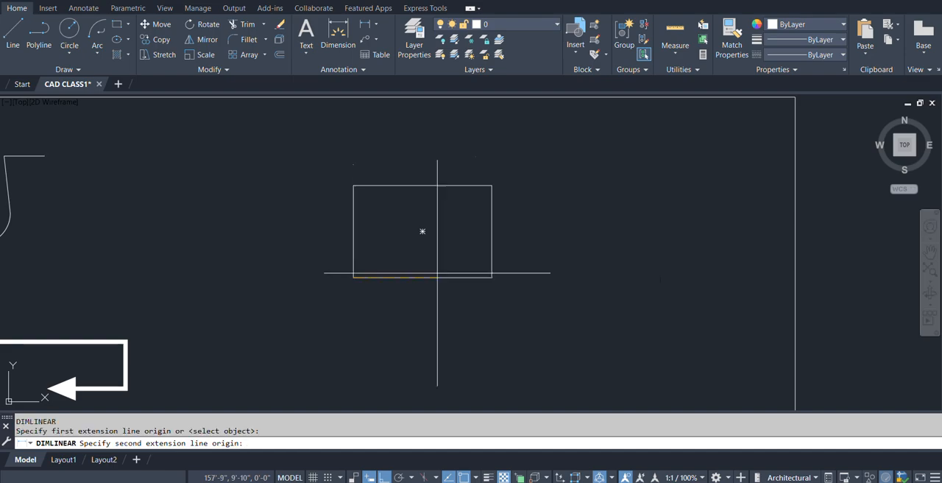
left_click(491, 278)
left_click(486, 311)
Add a vertical linear dimension beside the rectangle from the two corners of its right edge and end dimensioning.
key("Return")
left_click(492, 277)
left_click(492, 186)
left_click(518, 211)
key("Return")
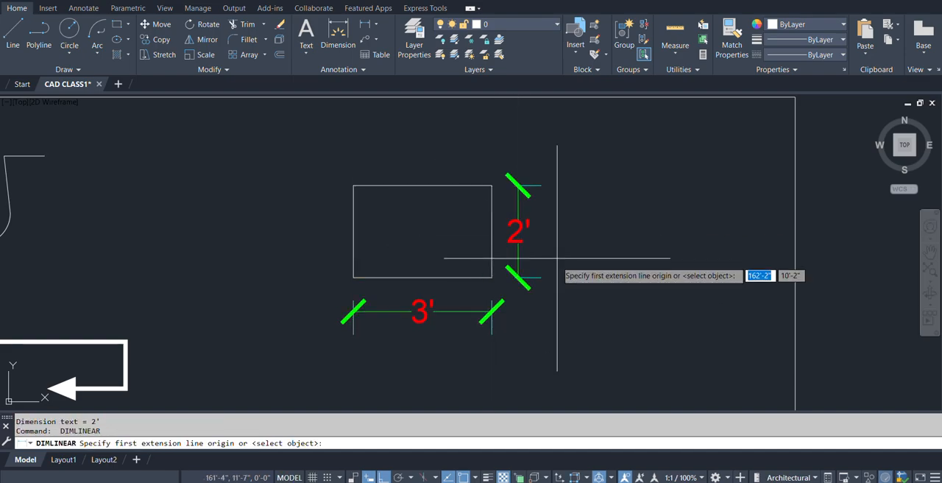
key("Escape")
scroll(490, 206, "down", 4)
scroll(508, 250, "up", 4)
type("e")
key("Escape")
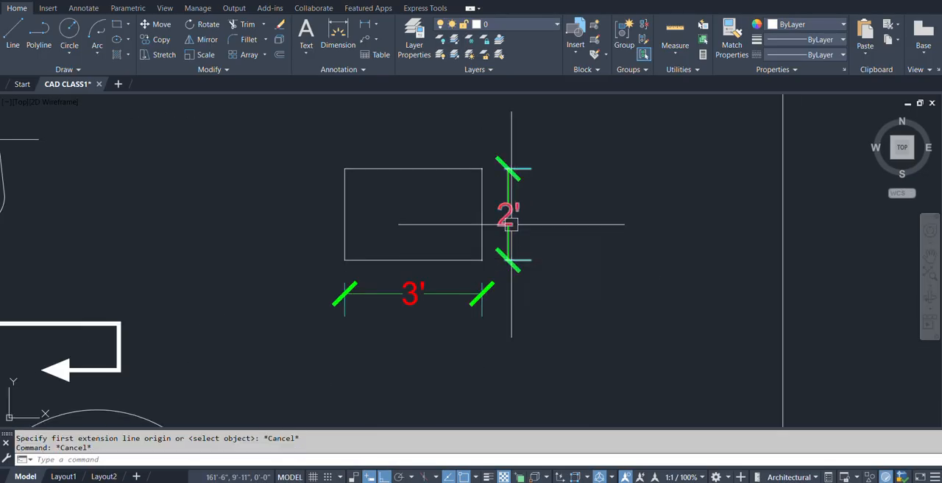
Erase the vertical and horizontal dimensions of the new rectangle.
type("e")
key("space")
left_click(512, 225)
key("space")
left_click(480, 291)
key("space")
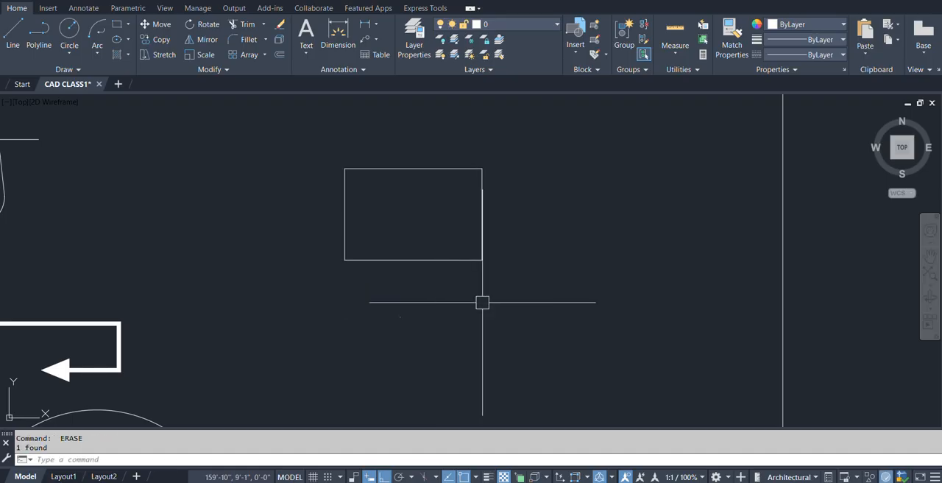
Dimension the rectangle's right and bottom edges with linear dimensions, using the select object option for each edge.
type("dli")
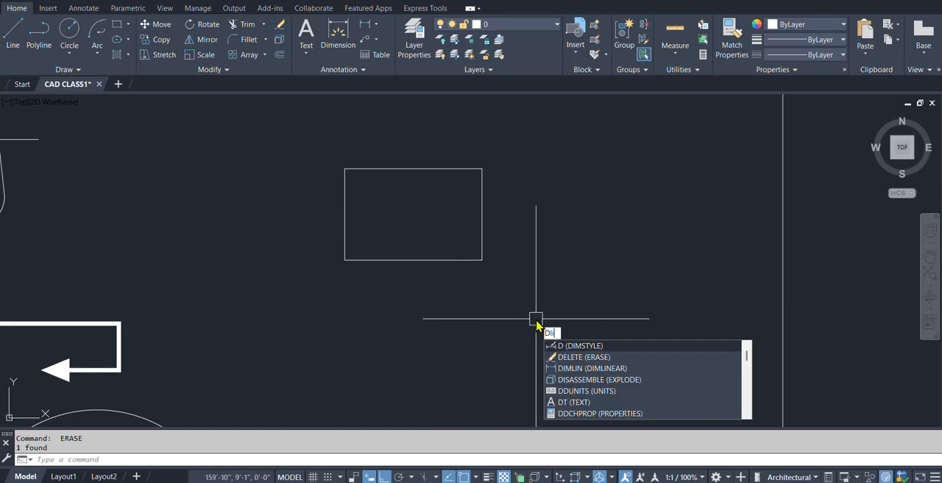
key("space")
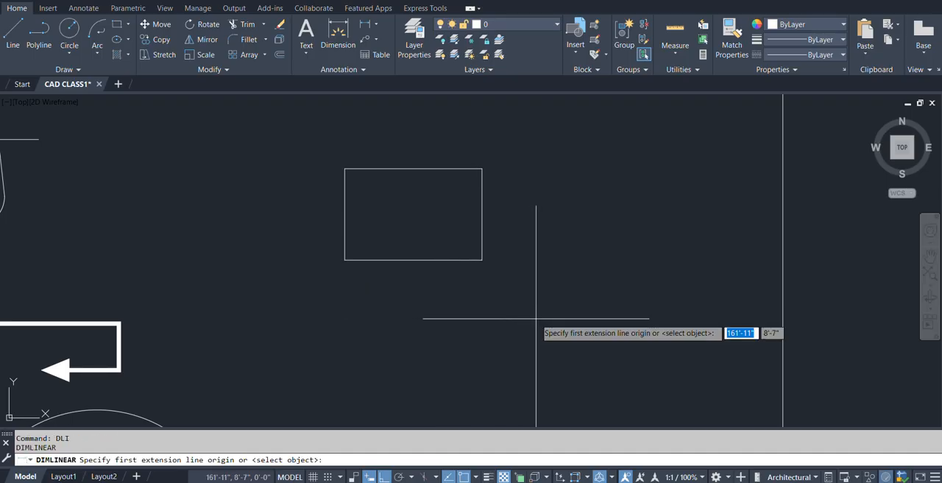
key("Return")
left_click(490, 220)
left_click(512, 214)
key("Return")
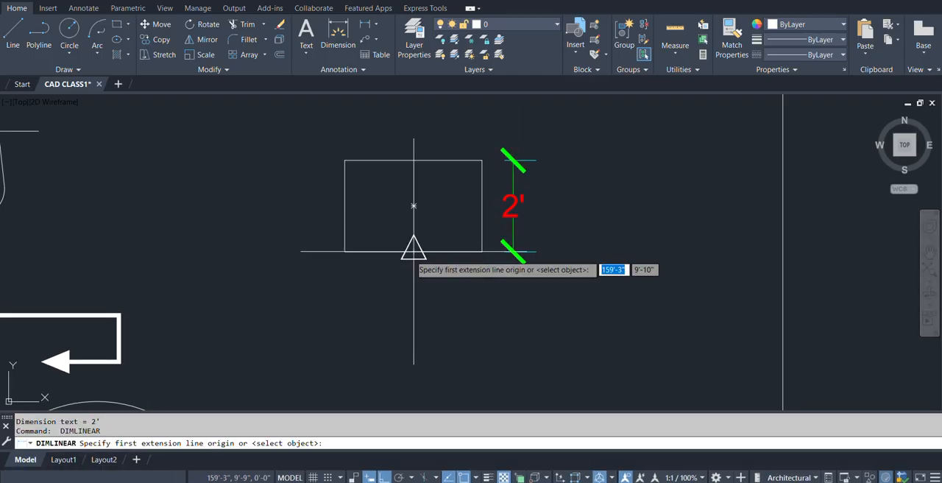
key("Return")
left_click(412, 251)
left_click(415, 277)
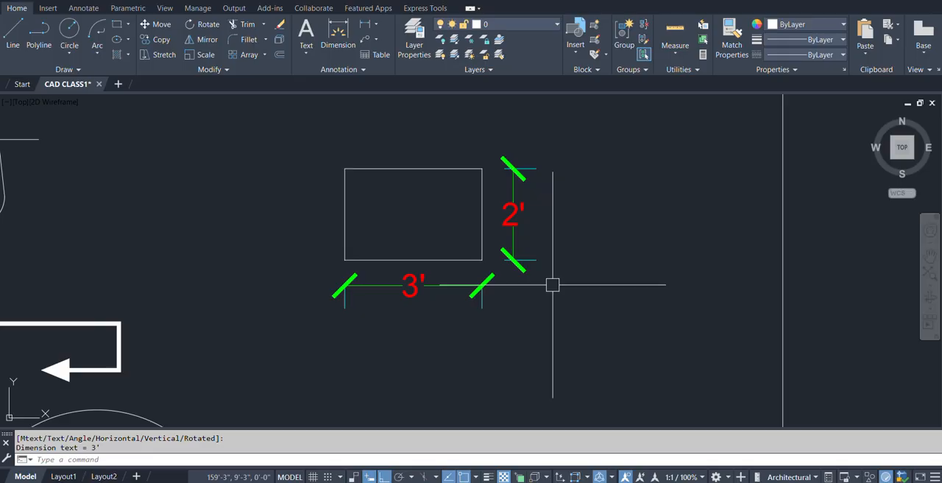
Erase both linear dimensions created by selecting the rectangle's edges.
type("e")
key("space")
left_click(513, 223)
key("space")
left_click(428, 287)
key("space")
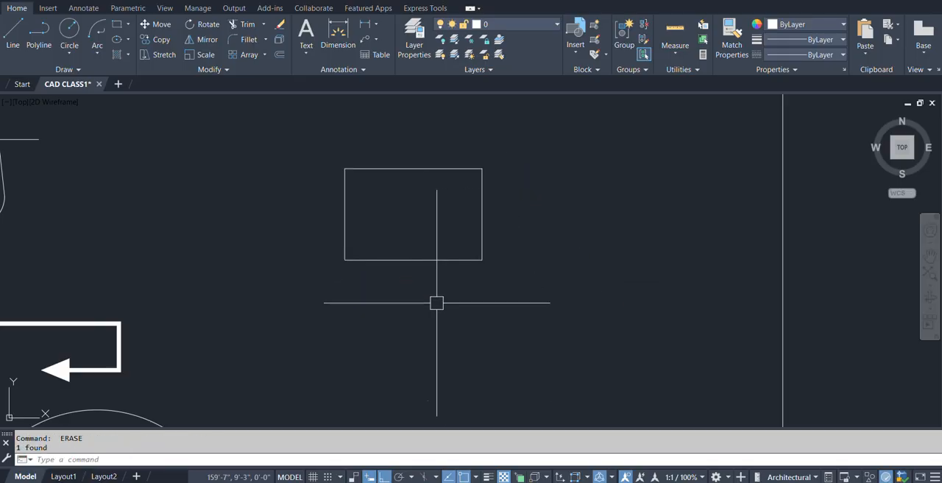
Dimension the rectangle's bottom edge from corner to corner, placing the linear dimension below it.
type("dli")
key("space")
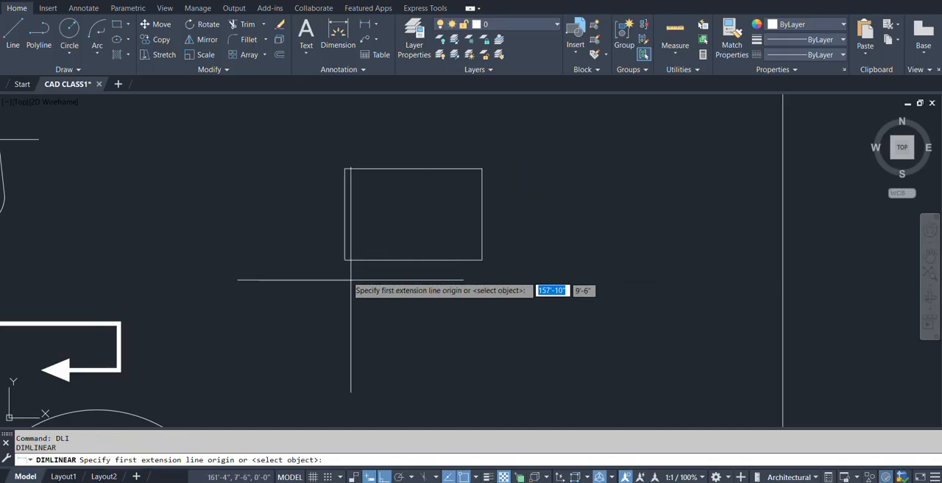
left_click(345, 259)
left_click(482, 259)
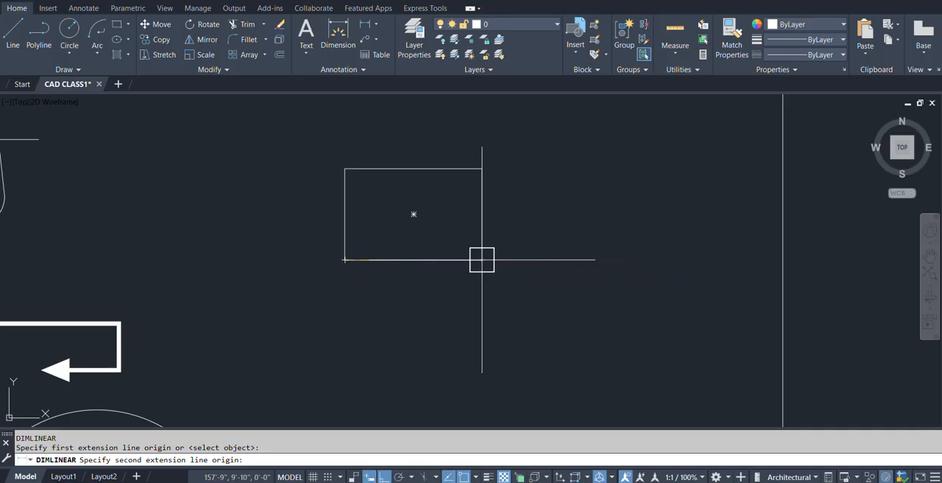
left_click(484, 296)
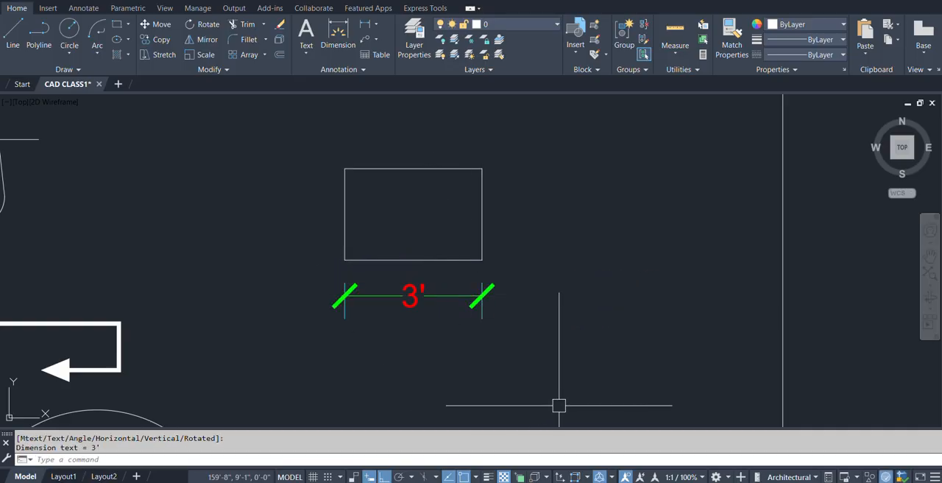
Dimension the rectangle's right edge by selecting it as an object, placing the vertical dimension outside the rectangle.
type("DLI")
key("Return")
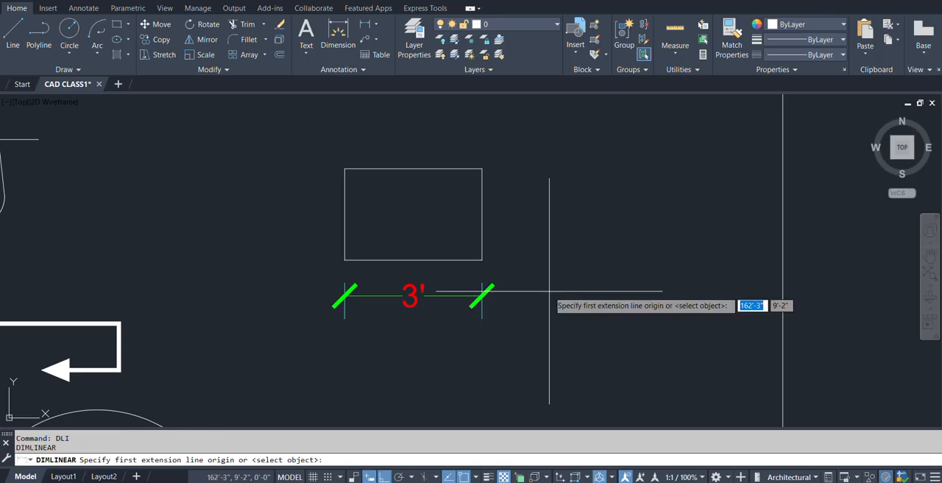
key("Return")
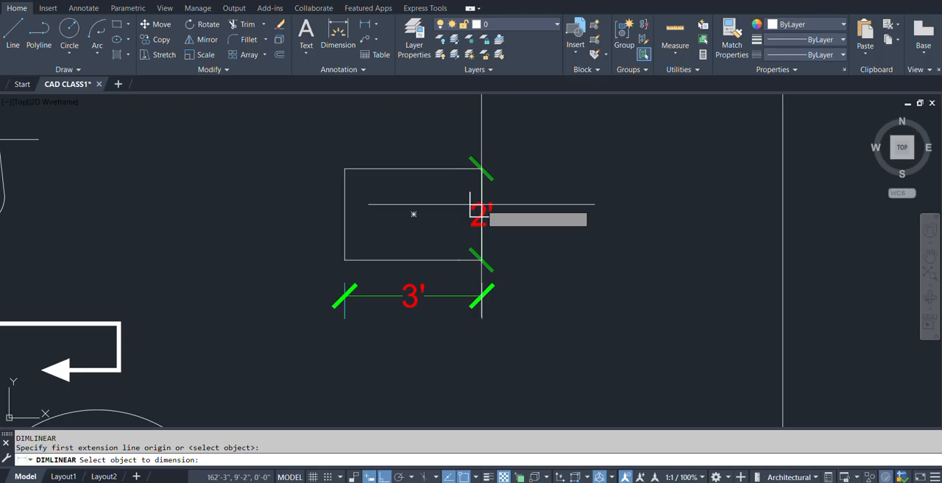
left_click(481, 204)
left_click(508, 213)
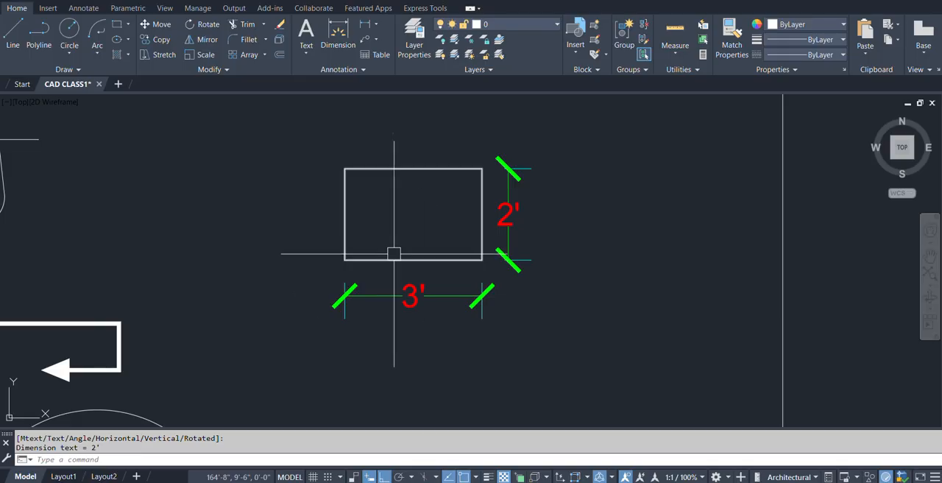
scroll(398, 270, "down", 5)
scroll(443, 215, "up", 4)
mouse_move(442, 212)
middle_mouse_down()
mouse_move(444, 254)
mouse_move(481, 256)
middle_mouse_up()
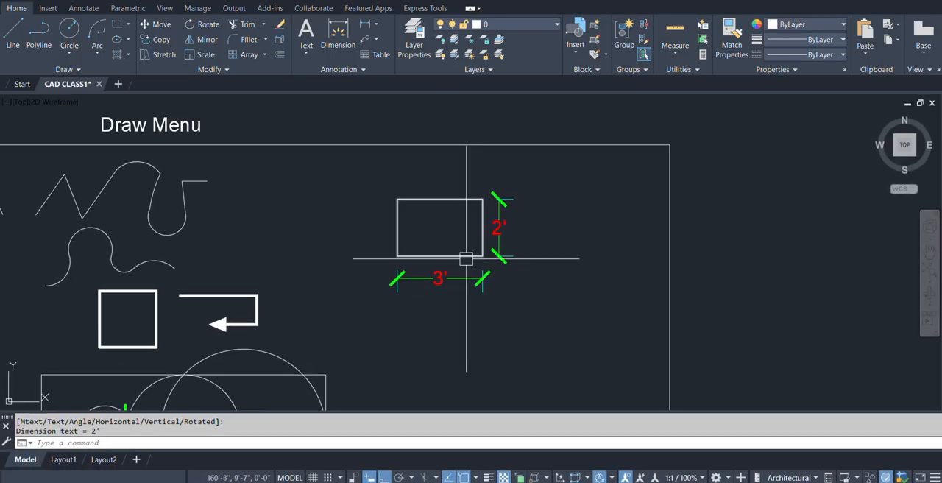
type("rec")
key("Return")
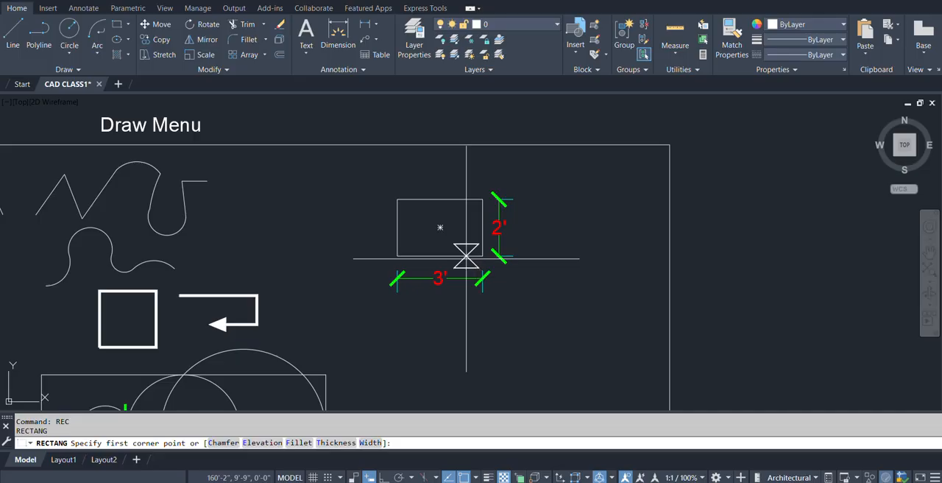
key("Escape")
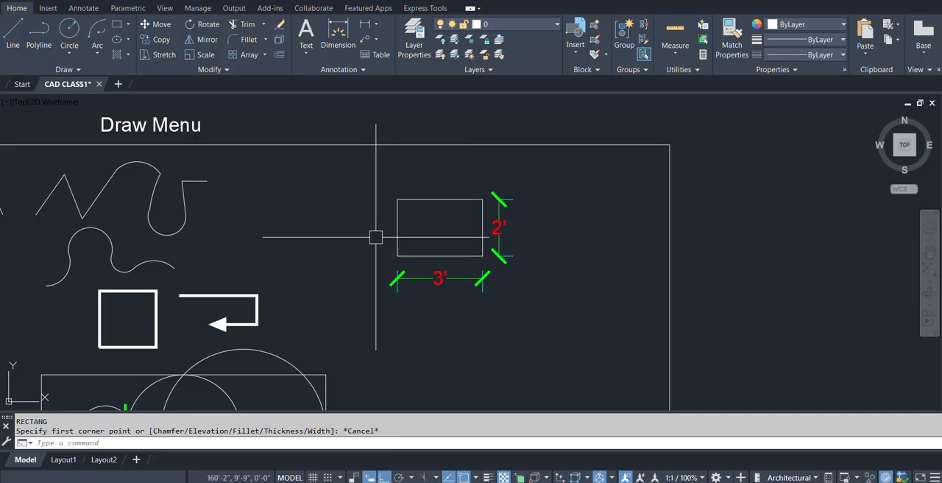
left_click(129, 40)
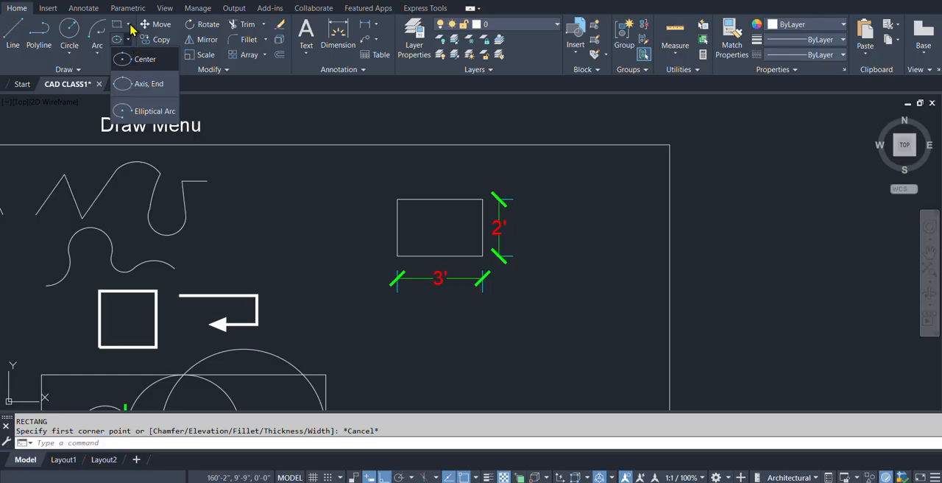
left_click(128, 25)
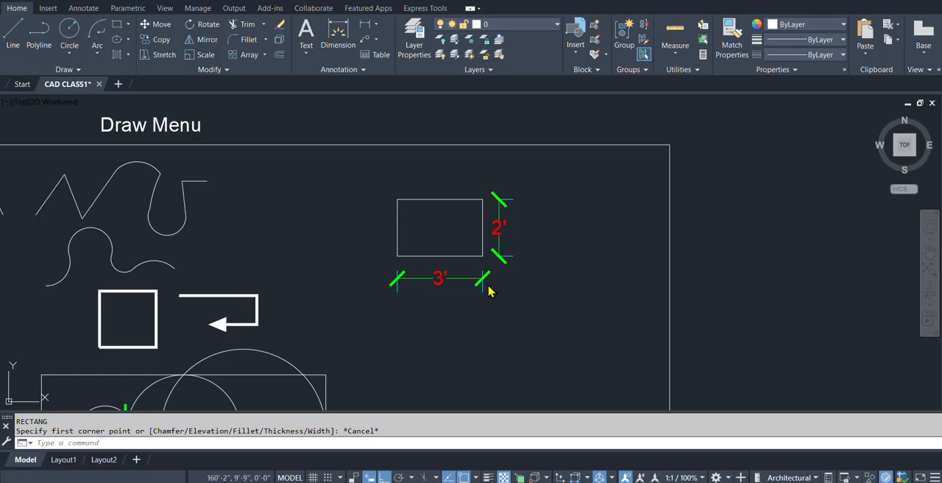
key("Escape")
scroll(442, 272, "down", 2)
type("po")
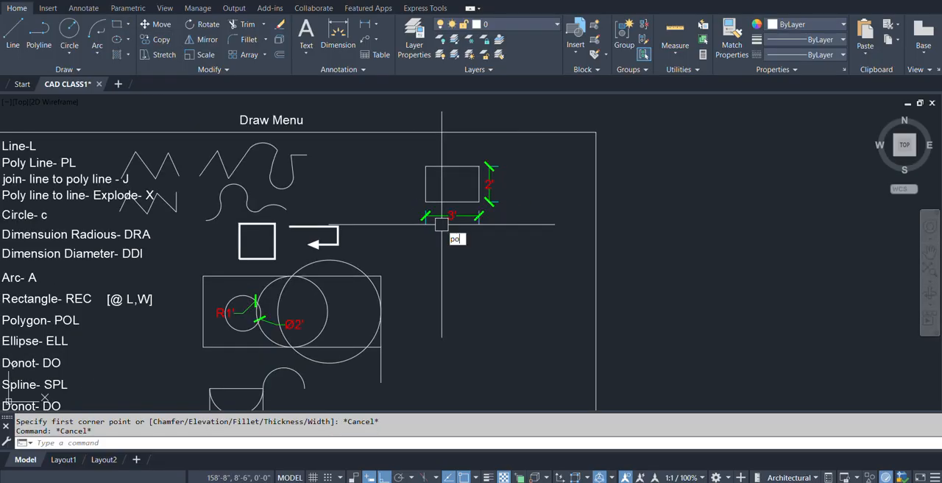
type("l")
key("Return")
scroll(475, 283, "down", 2)
scroll(469, 281, "up", 4)
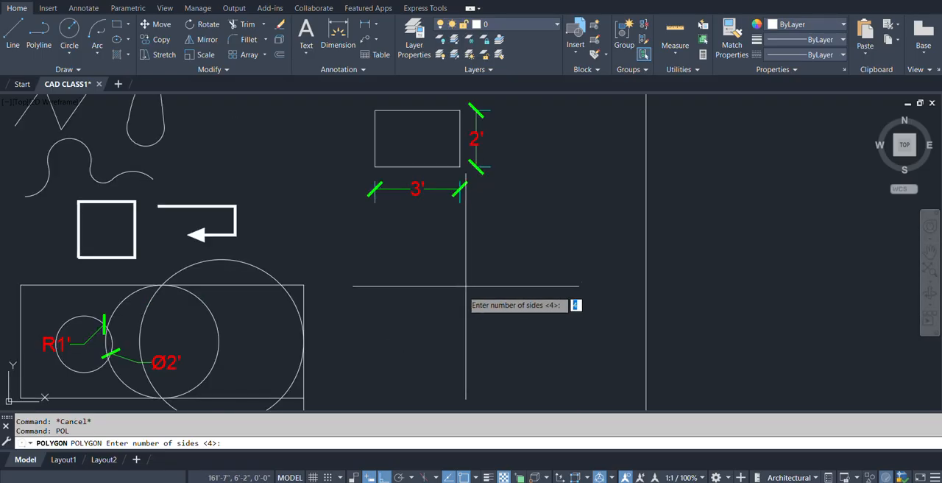
scroll(458, 251, "down", 2)
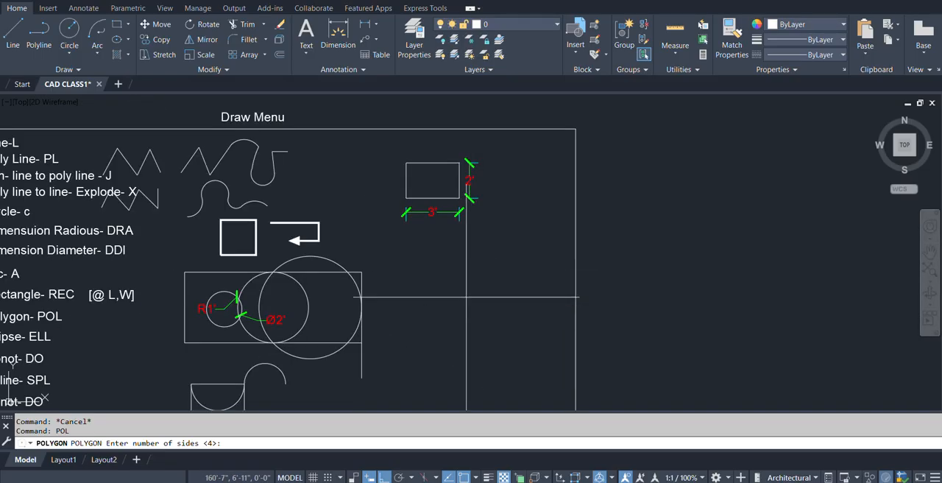
key("Escape")
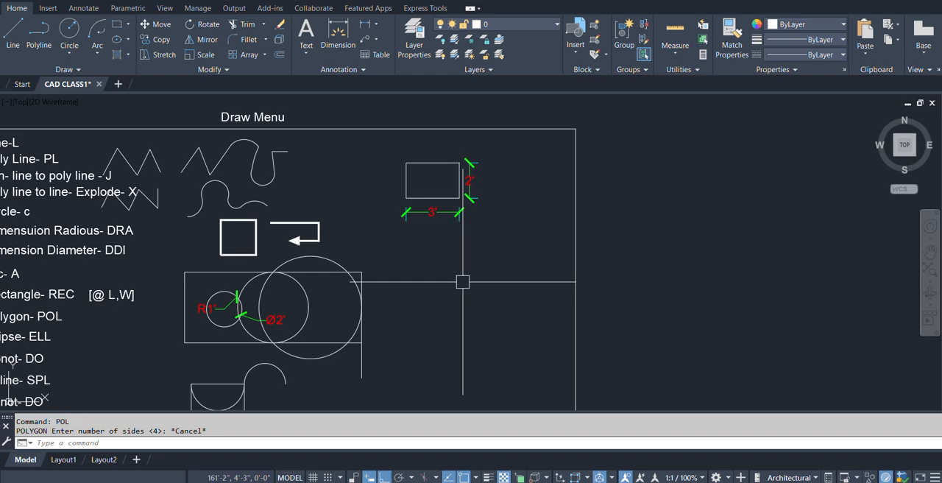
Draw a circle with a 2' radius below the dimensioned rectangle.
type("c")
key("Return")
left_click(453, 298)
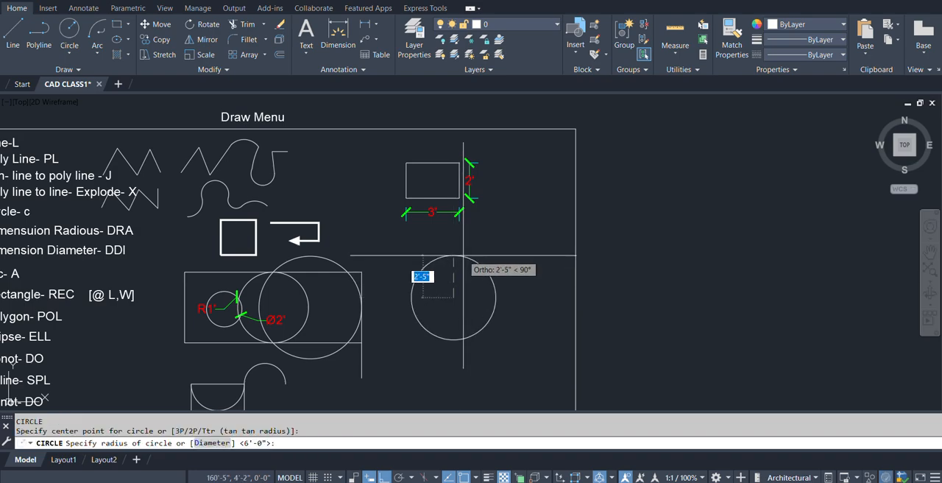
type("2'")
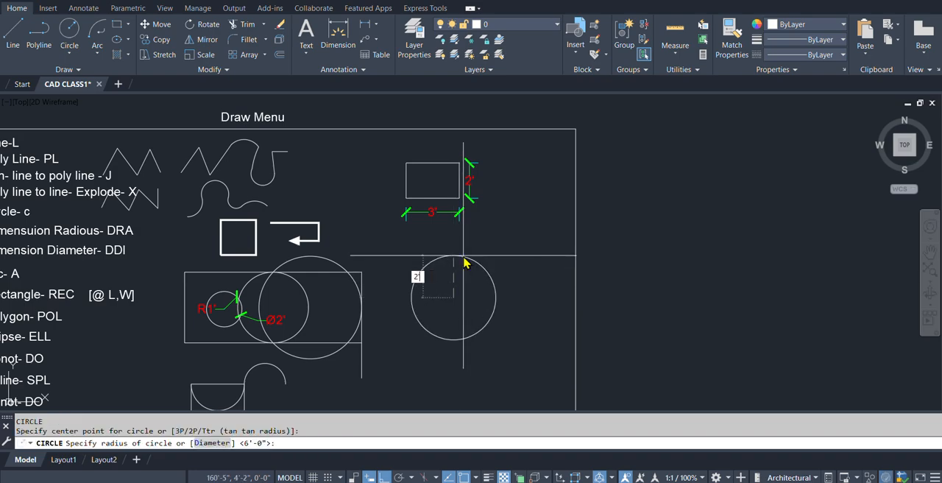
key("Return")
Draw a six-sided polygon centred on the new circle, inscribed in circle with a radius of 2'.
scroll(456, 288, "up", 4)
middle_click_drag(436, 345, 460, 268)
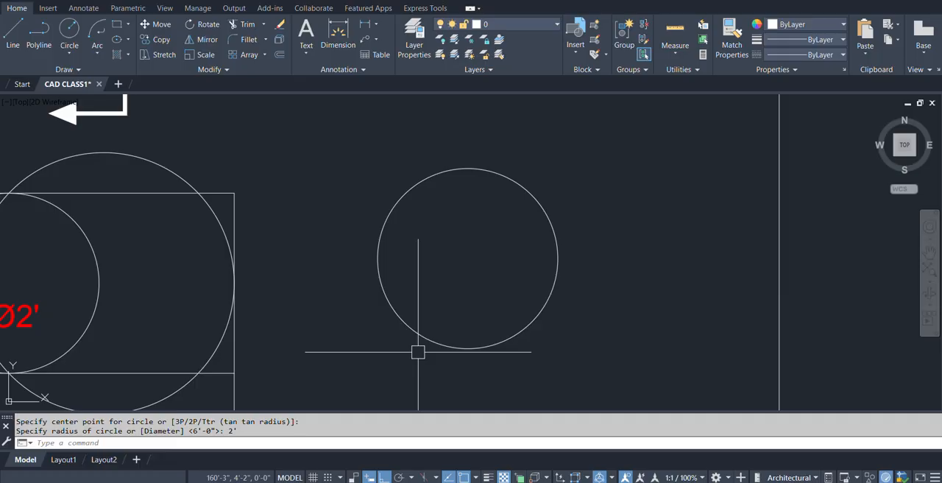
type("POL")
key("Return")
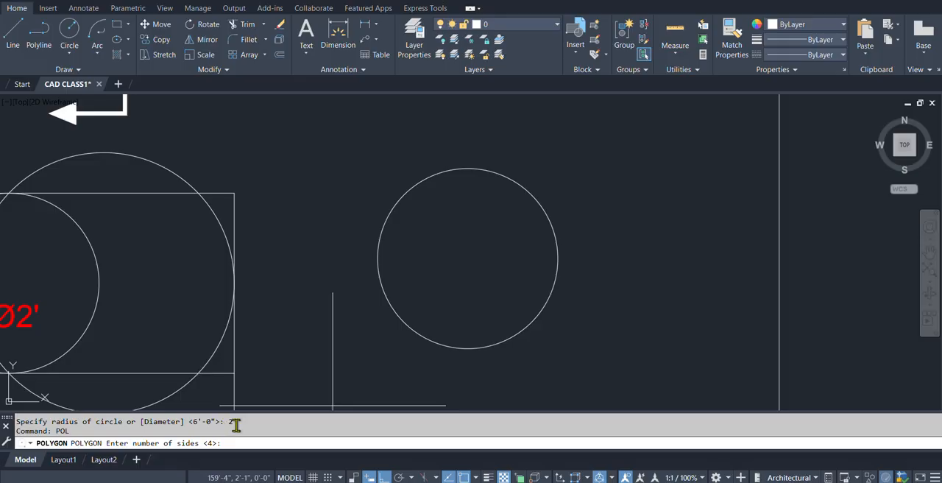
type("6")
key("Return")
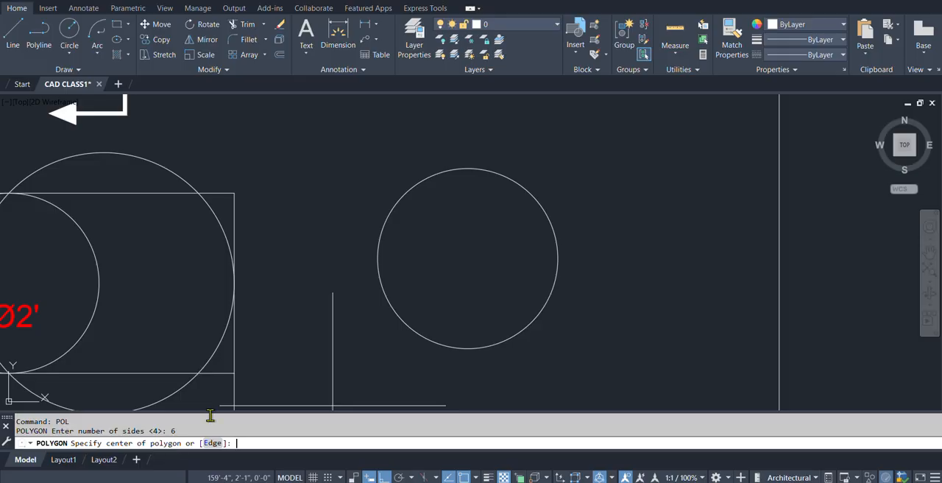
left_click(468, 259)
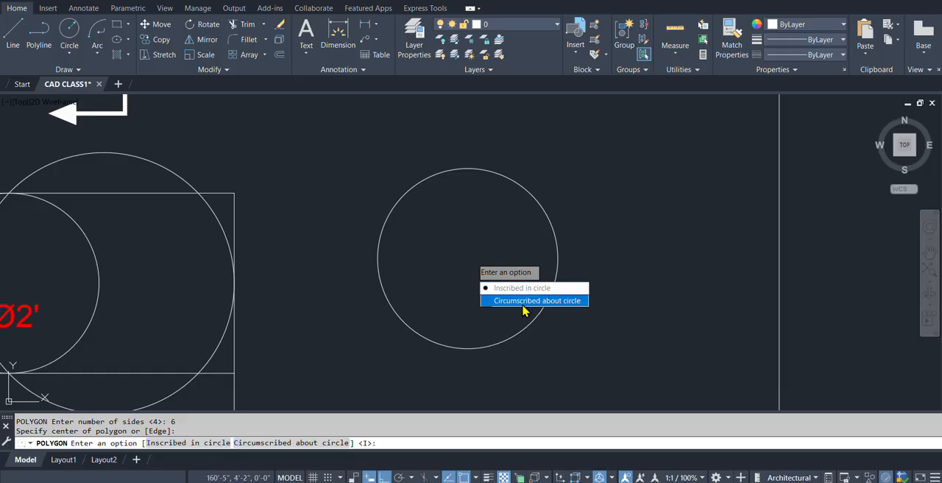
left_click(521, 287)
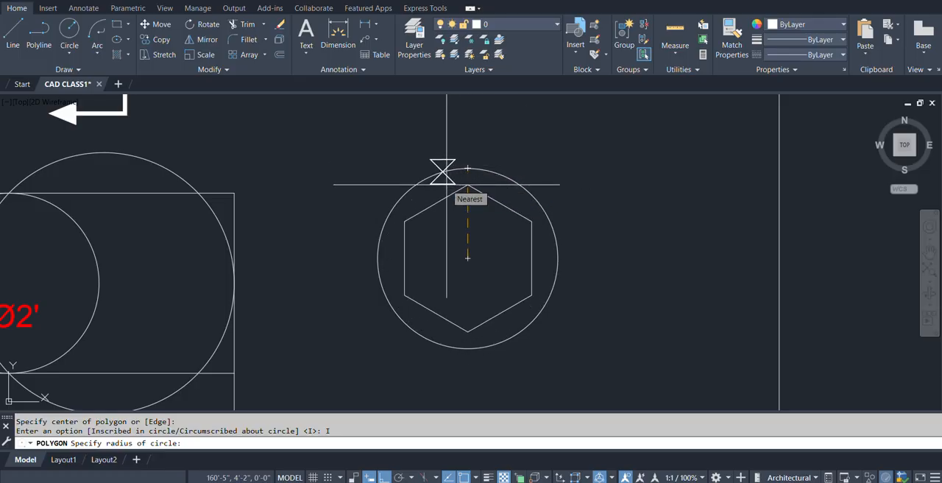
type("2'")
key("Return")
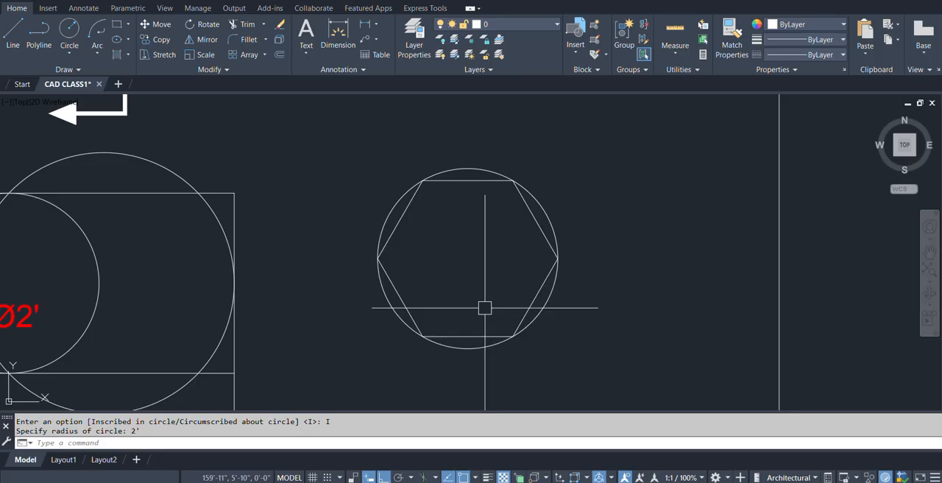
Draw an eight-sided polygon on the same centre, circumscribed about circle with a radius of 2'.
key("Return")
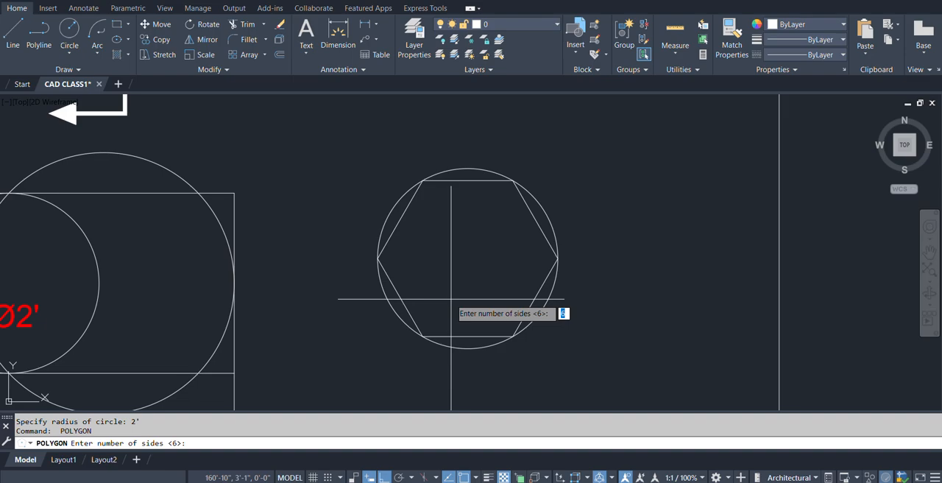
type("8")
key("Return")
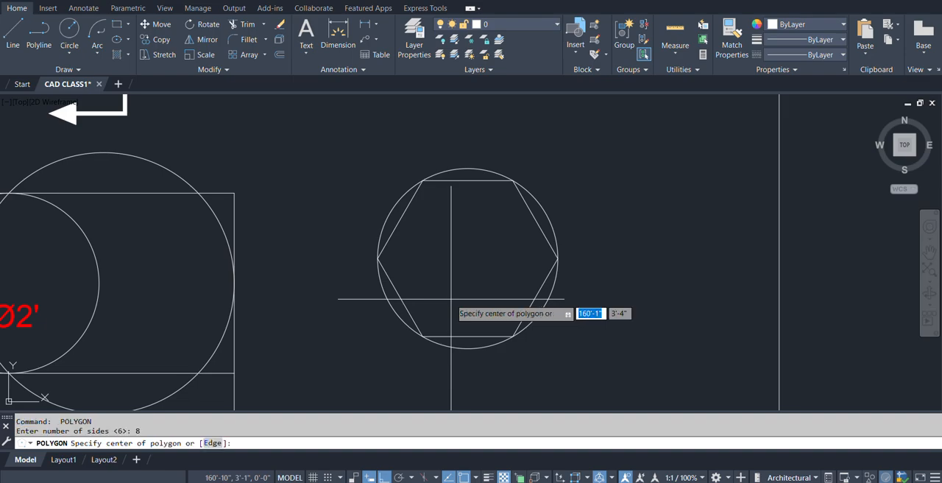
left_click(468, 260)
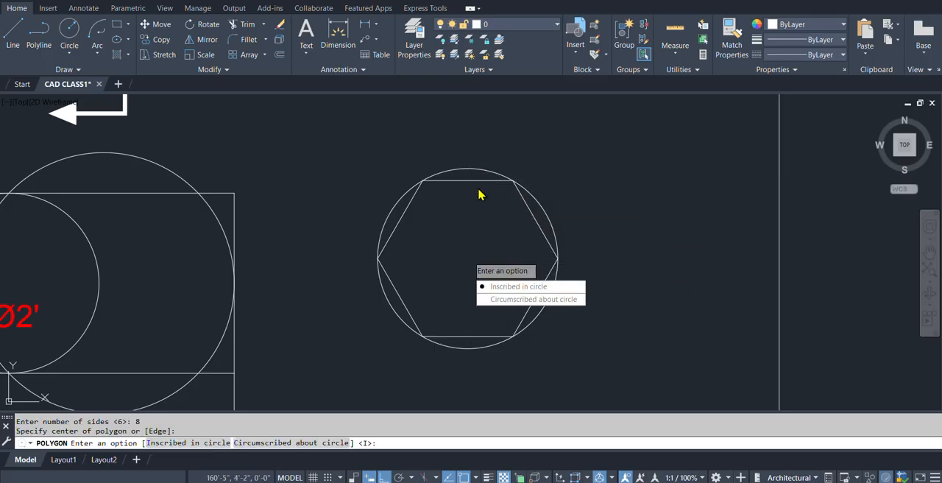
left_click(505, 301)
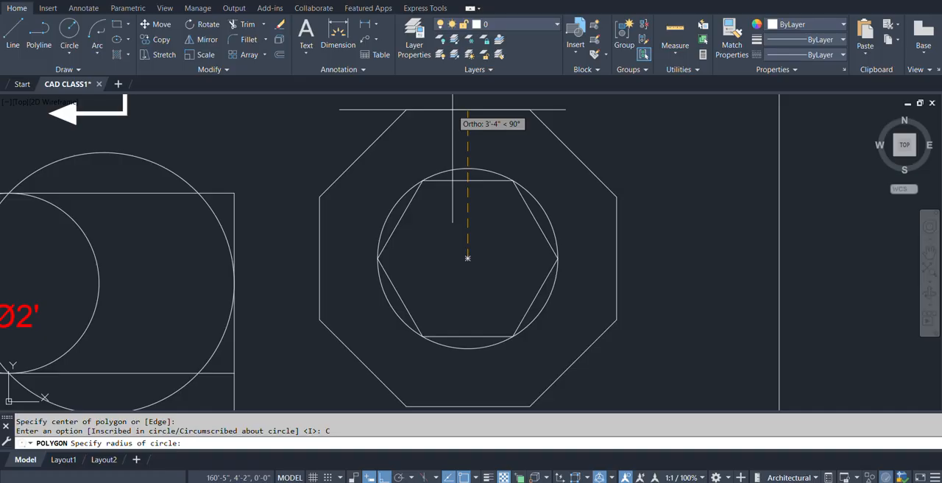
type("4'")
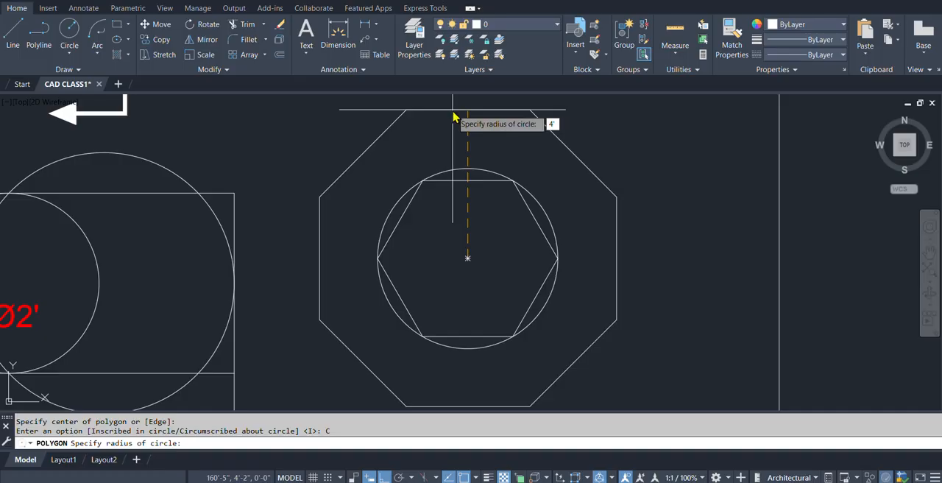
key("BackSpace")
key("BackSpace")
type("2'")
key("Return")
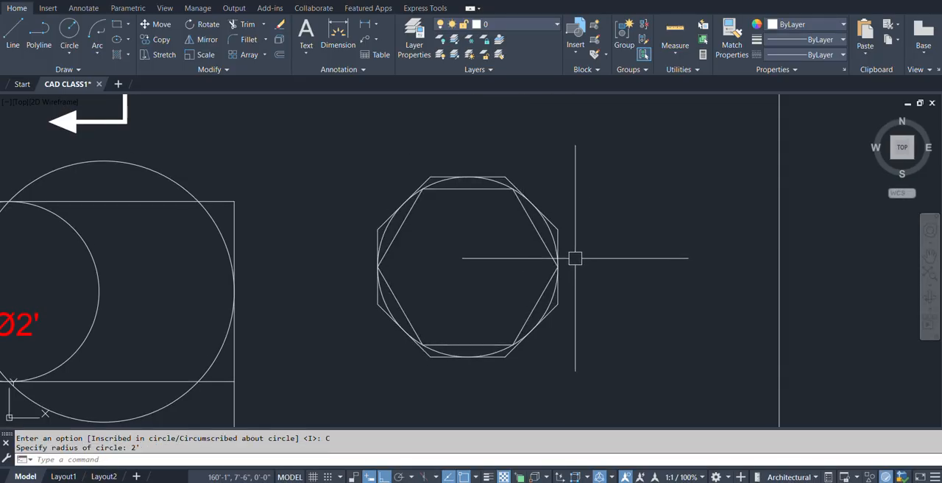
Copy the dimensioned rectangle, without its dimensions, from its centre straight down to the empty space below the polygons.
scroll(501, 243, "down", 4)
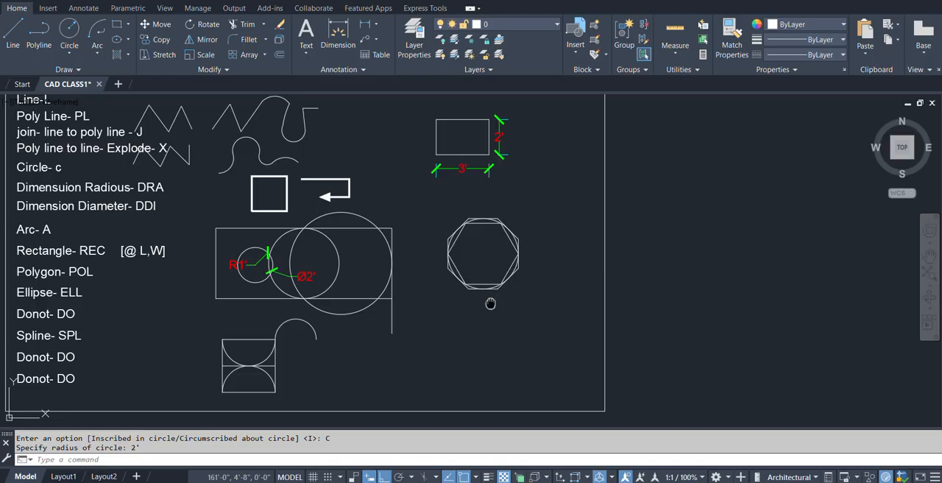
middle_click_drag(490, 288, 490, 280)
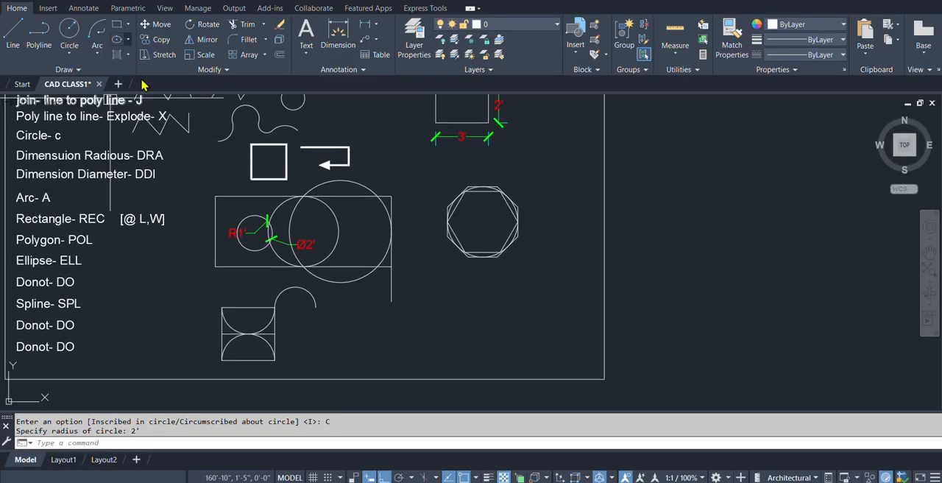
scroll(419, 315, "up", 3)
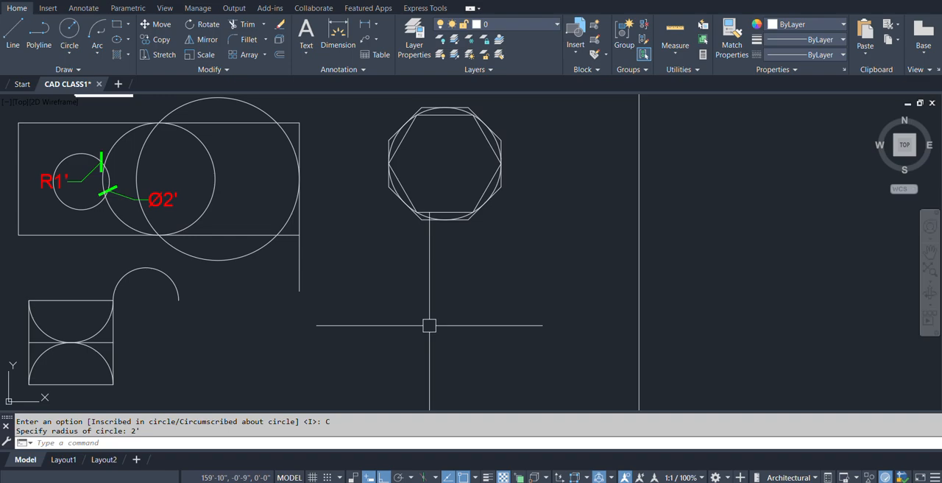
scroll(429, 325, "down", 3)
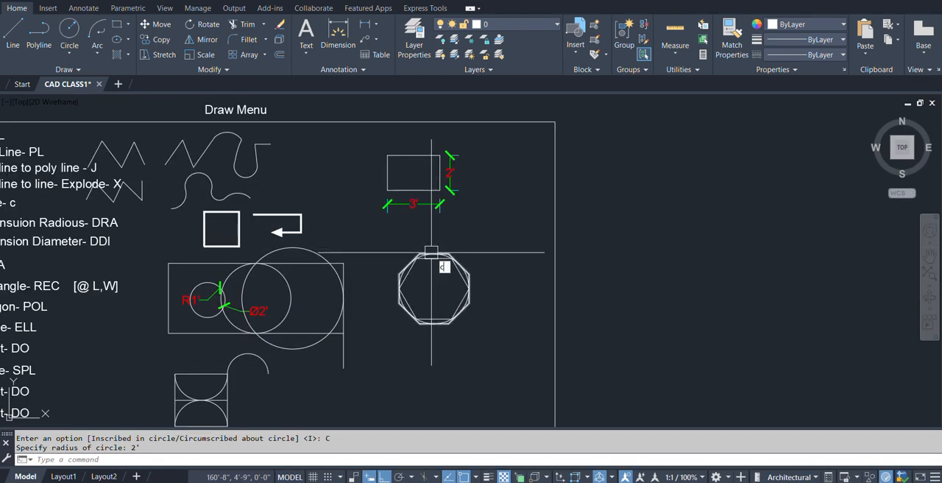
type("co")
key("Return")
left_click(409, 190)
key("Return")
left_click(410, 173)
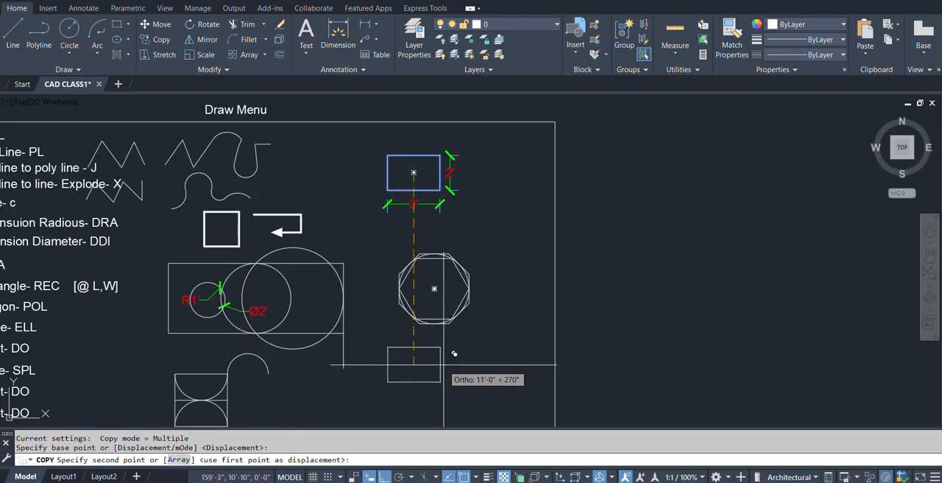
left_click(435, 380)
key("Return")
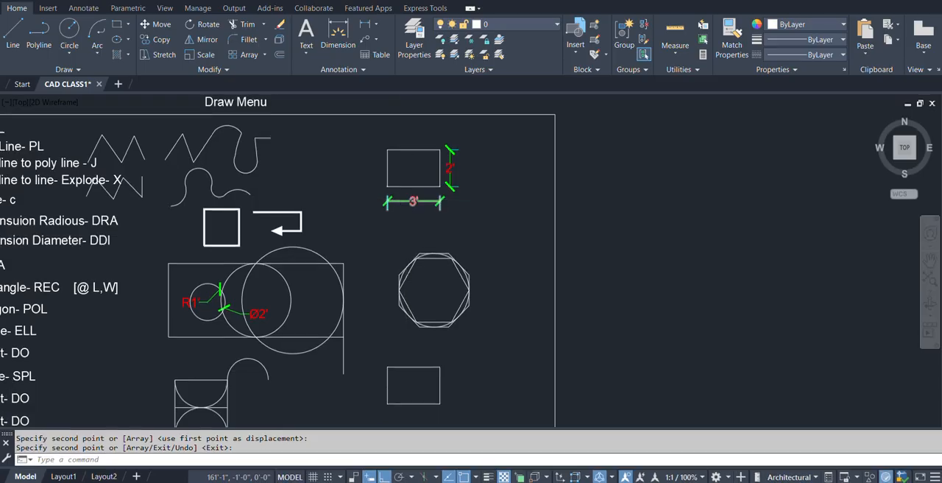
scroll(410, 393, "up", 4)
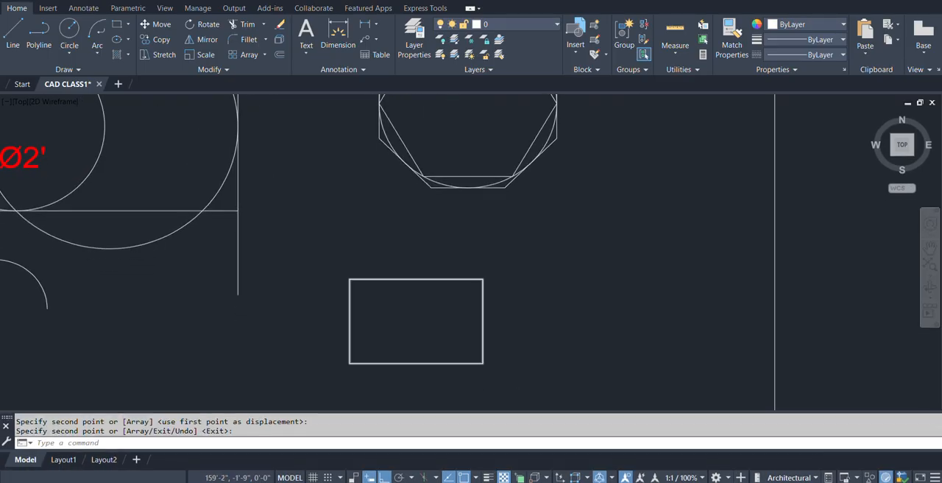
type("el")
key("Return")
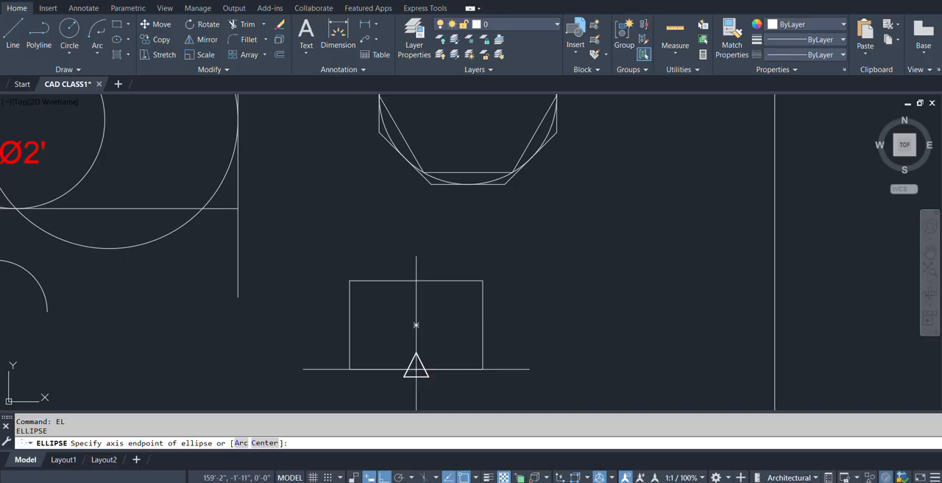
key("Escape")
scroll(416, 325, "down", 5)
scroll(315, 263, "up", 1)
type("el")
key("Return")
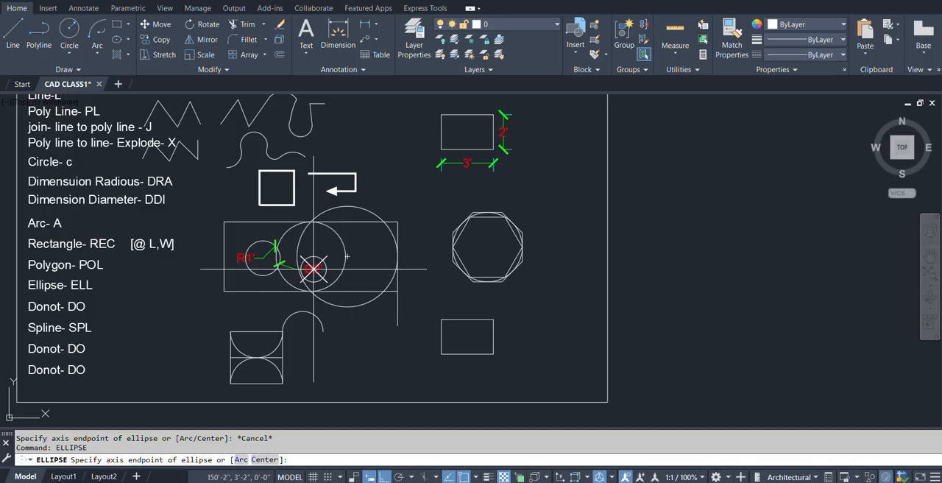
key("Escape")
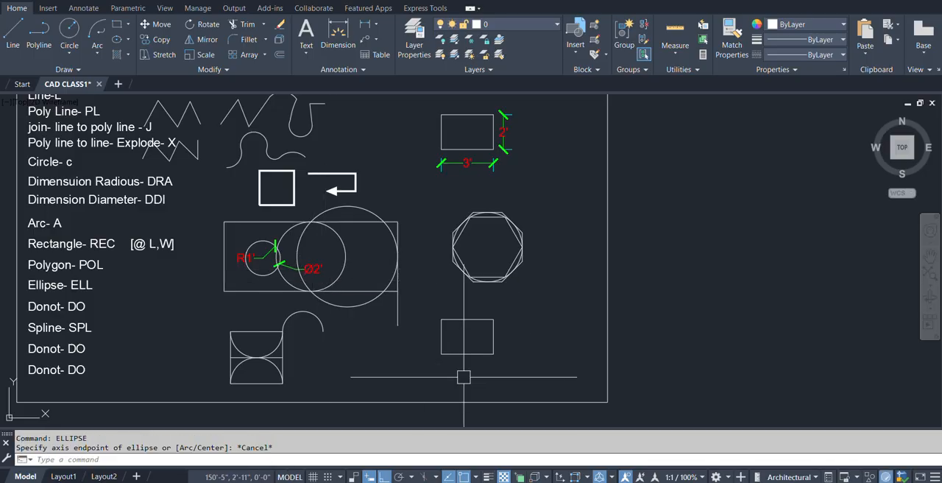
Draw an ellipse inside the copied rectangle through the midpoints of its left, right and top edges.
type("el")
key("Return")
scroll(484, 345, "up", 4)
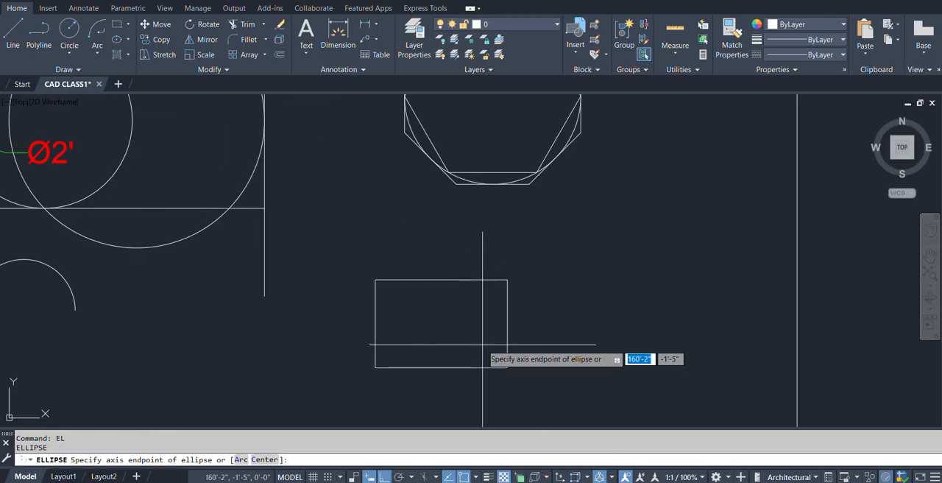
middle_click_drag(482, 344, 443, 324)
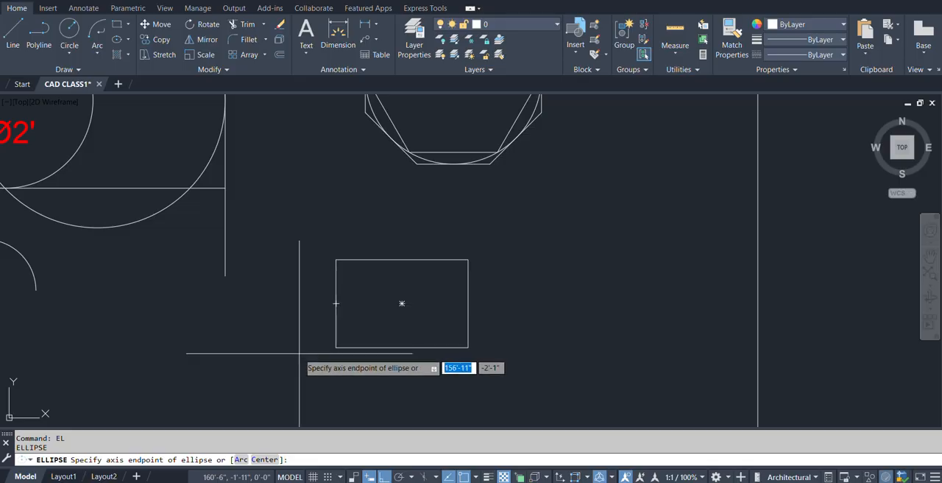
left_click(336, 303)
left_click(468, 302)
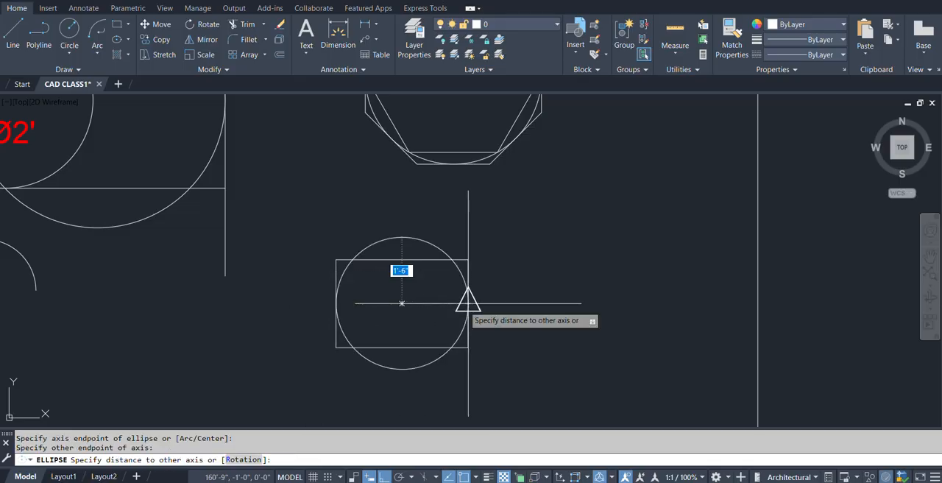
left_click(402, 259)
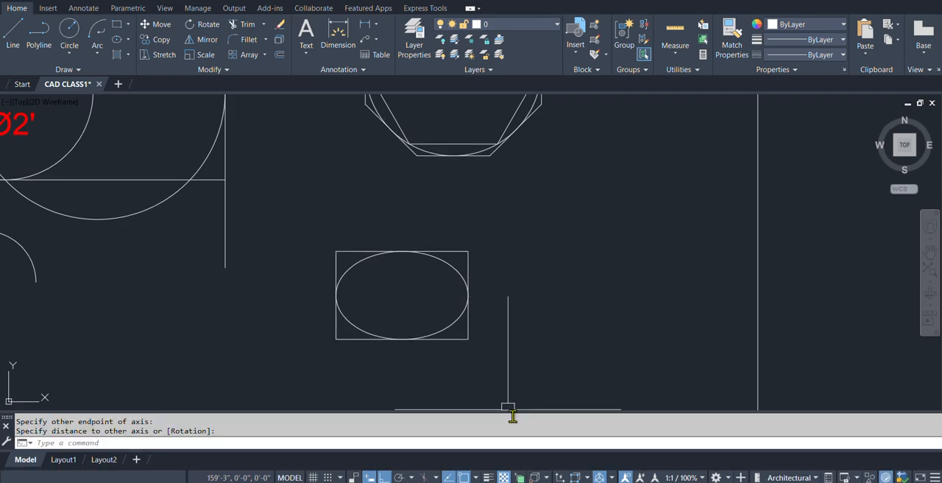
Draw a free-standing ellipse beside the copied rectangle with a 3' horizontal axis and a 1' distance to the other axis.
scroll(497, 332, "down", 3)
scroll(427, 346, "up", 3)
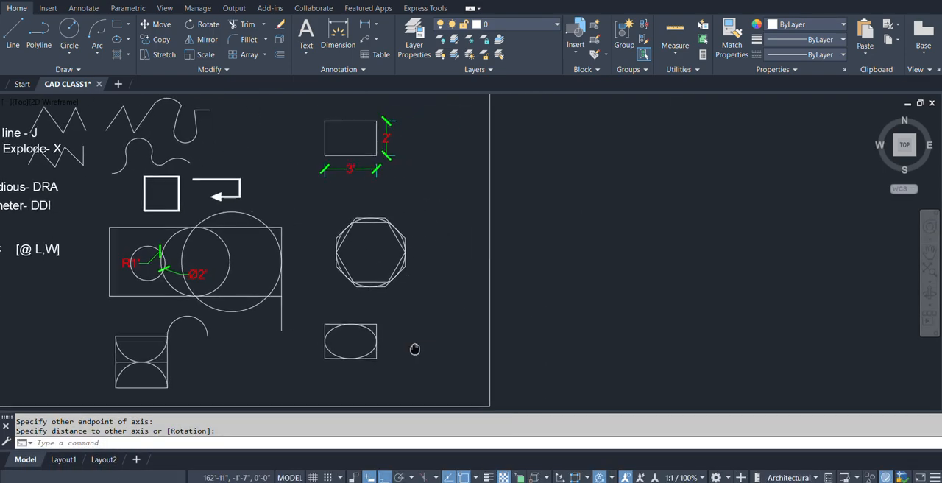
key("space")
left_click(376, 327)
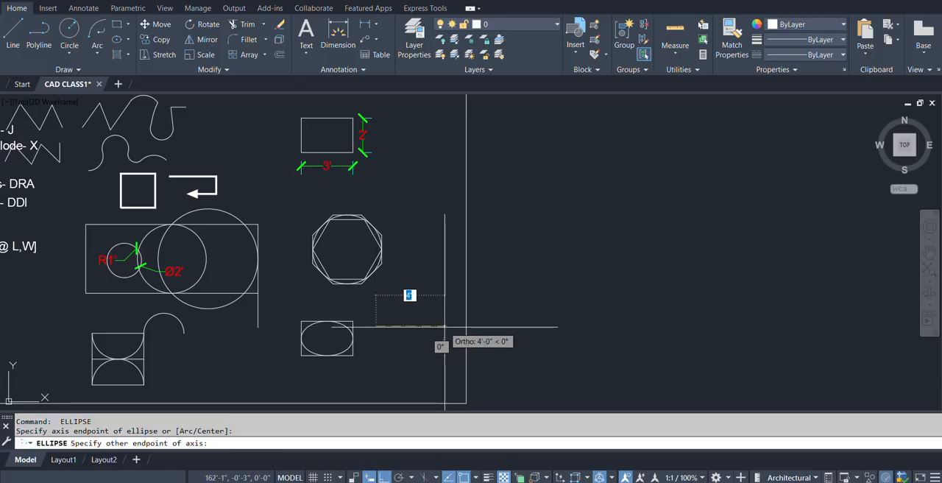
type("3'")
key("Return")
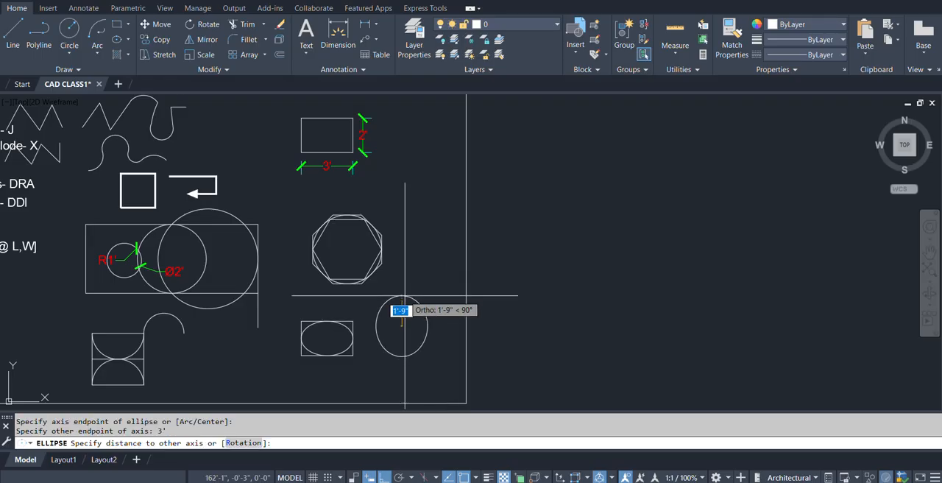
type("1'")
key("Return")
scroll(380, 366, "up", 4)
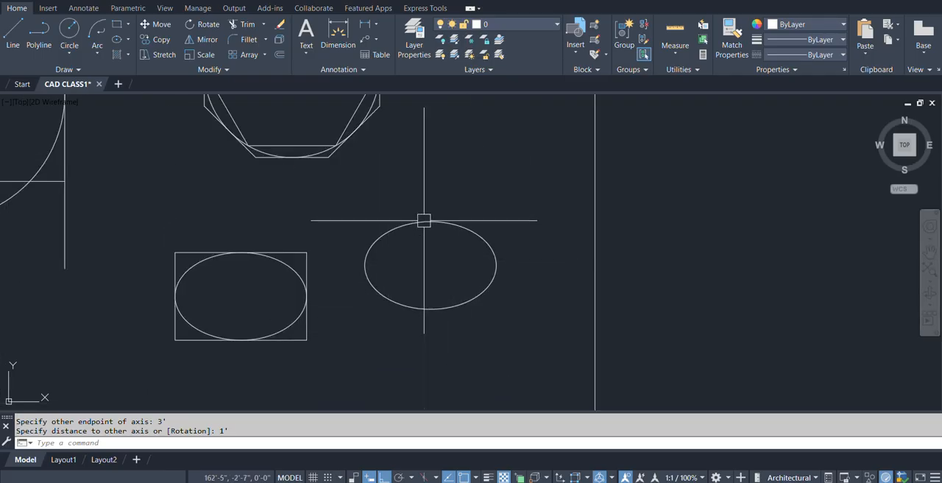
scroll(429, 368, "down", 4)
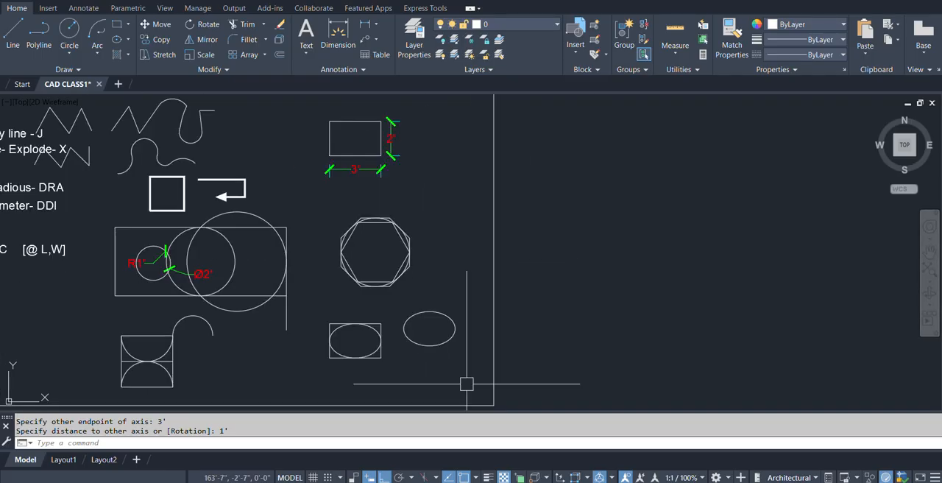
Start a donut for the empty space beside the polygons, below the dimensioned rectangle.
scroll(424, 291, "down", 4)
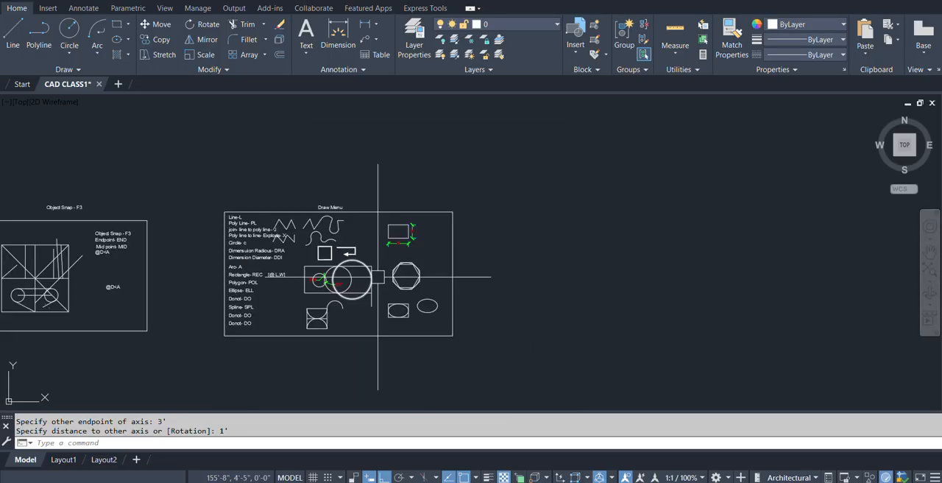
scroll(283, 298, "up", 4)
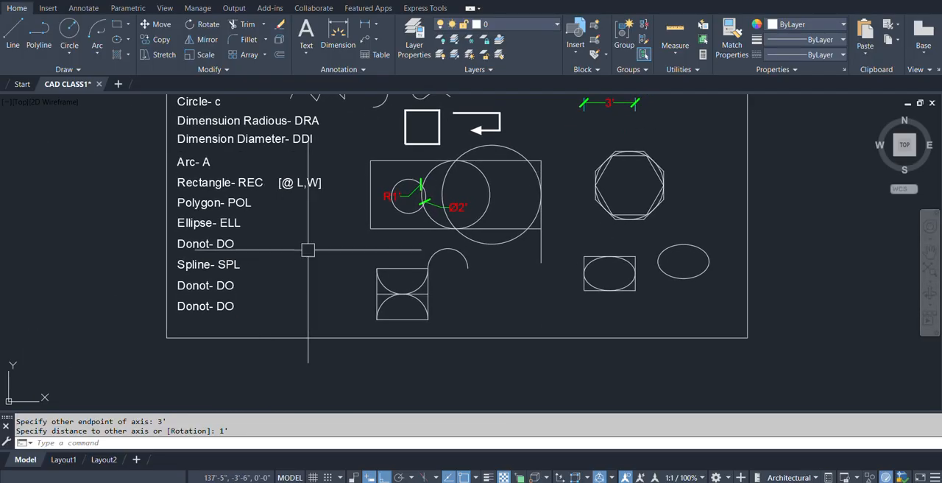
middle_click_drag(254, 277, 177, 303)
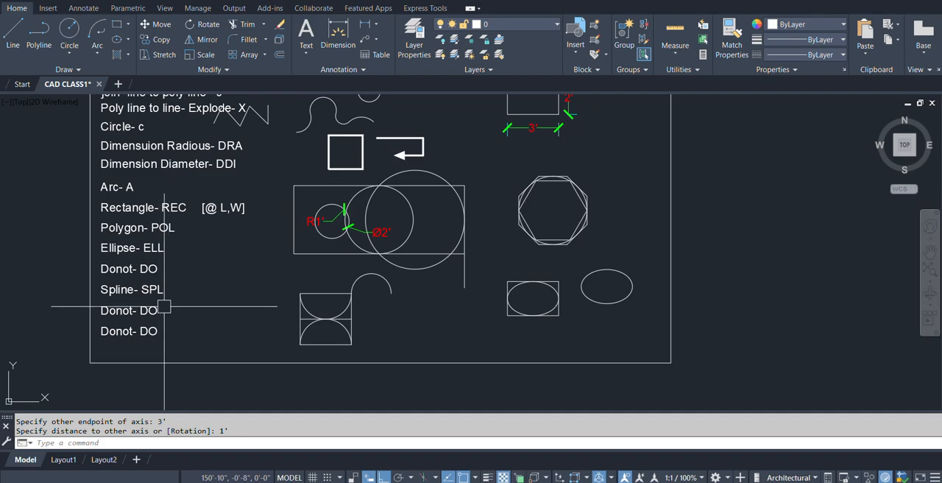
scroll(346, 332, "down", 2)
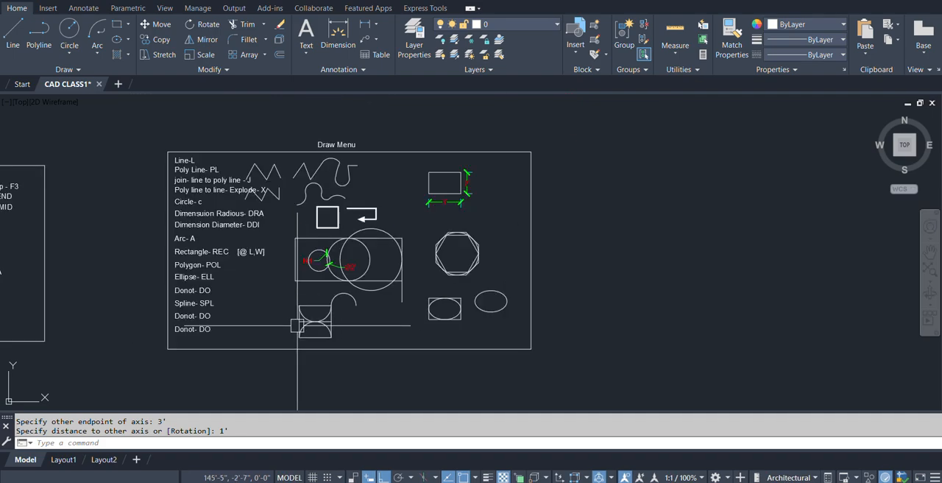
scroll(368, 319, "up", 2)
middle_click_drag(368, 319, 271, 369)
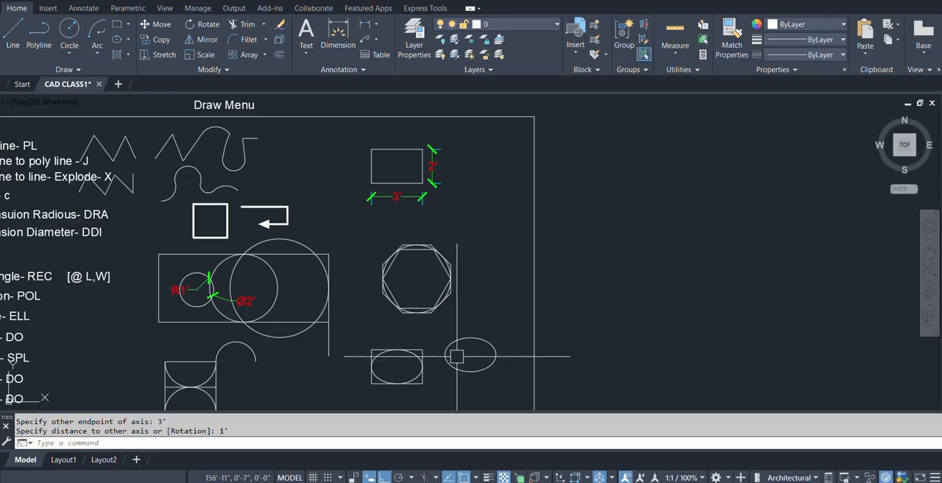
scroll(457, 356, "down", 2)
scroll(458, 243, "up", 5)
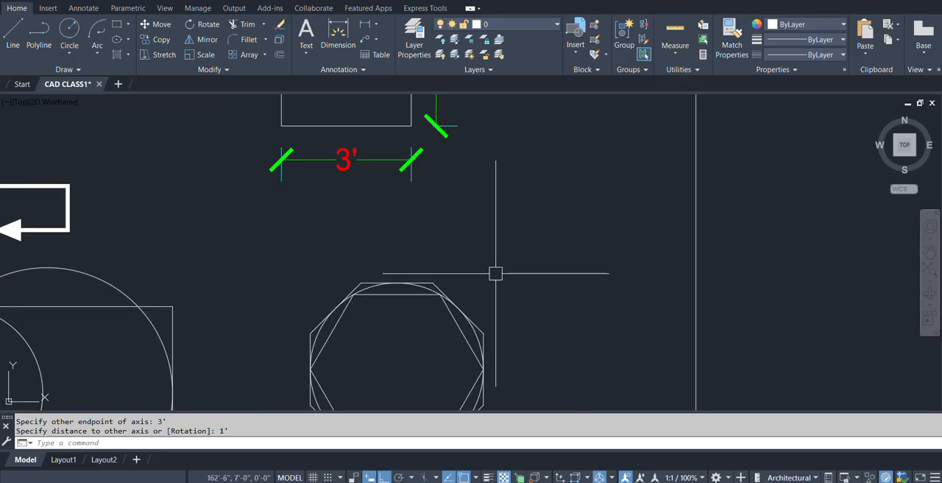
type("DO")
key("Return")
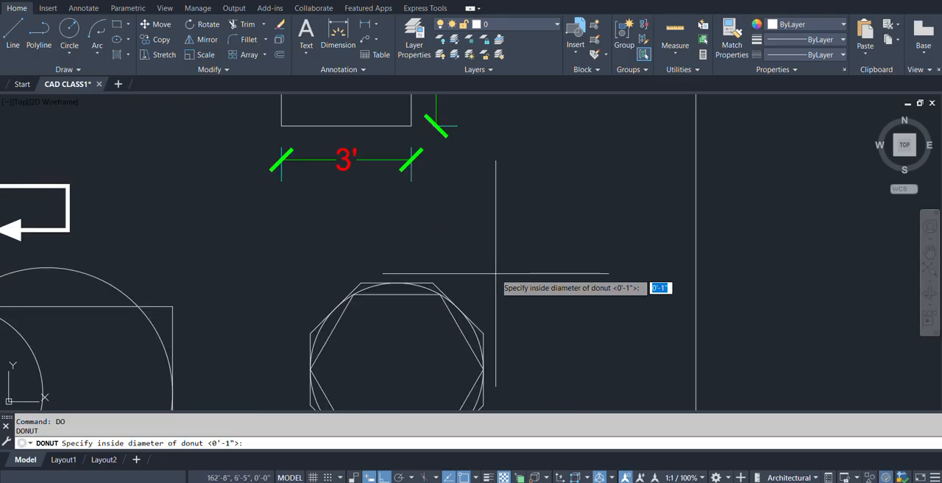
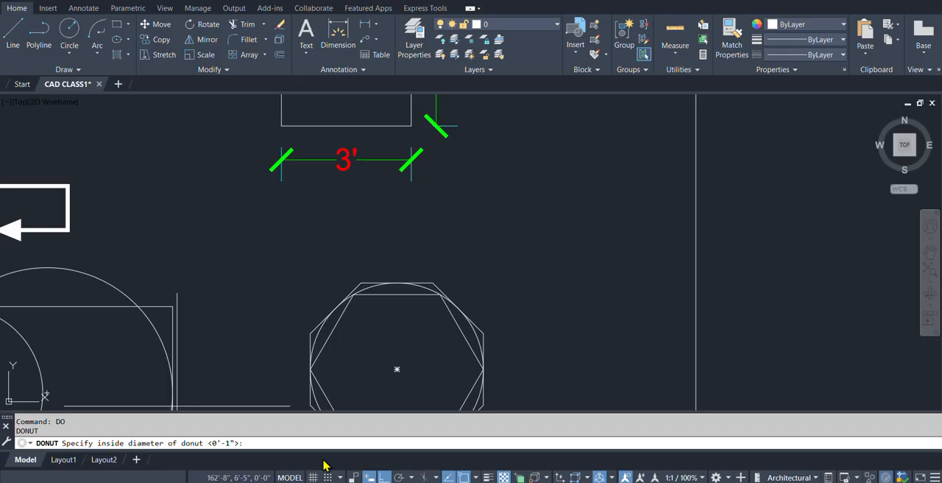
Place six donuts with a 3" inside and 6" outside diameter in the empty area beside the dimensioned 3' by 2' rectangle.
key("Return")
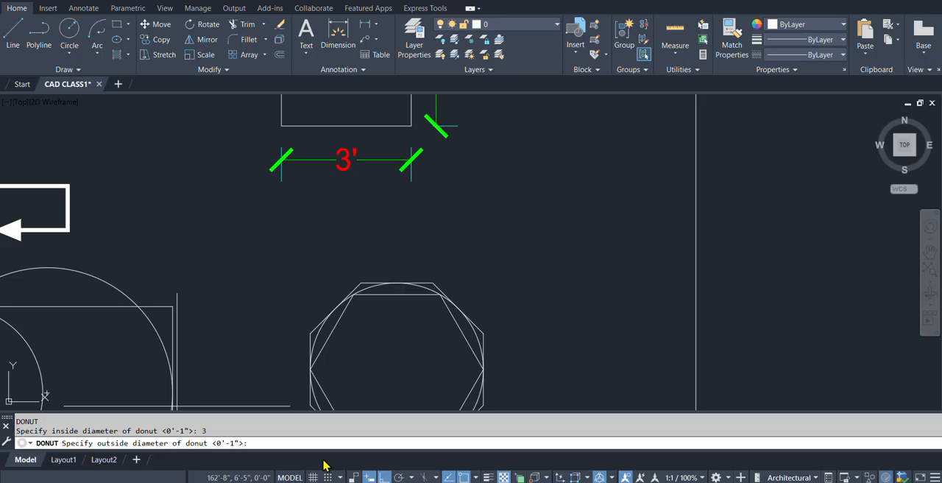
type("6")
key("Return")
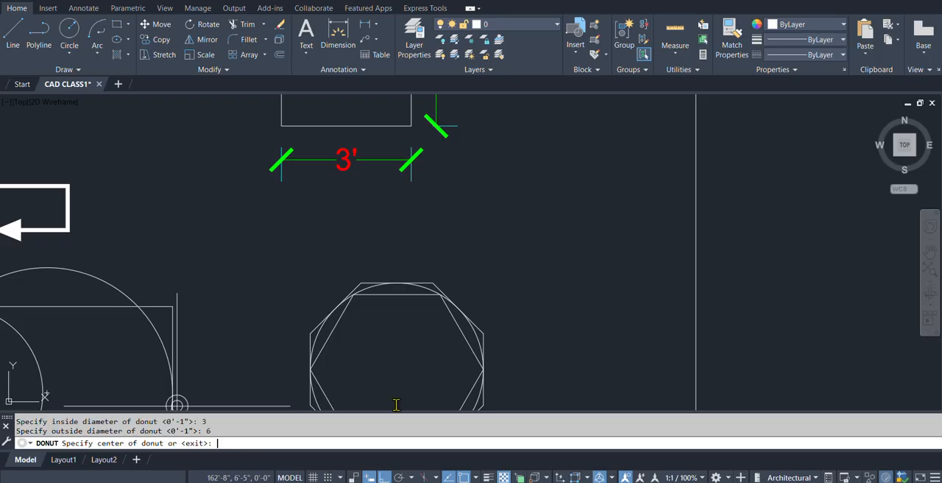
scroll(561, 280, "down", 2)
scroll(559, 265, "up", 2)
left_click(557, 183)
left_click(595, 228)
left_click(534, 307)
left_click(502, 260)
left_click(648, 172)
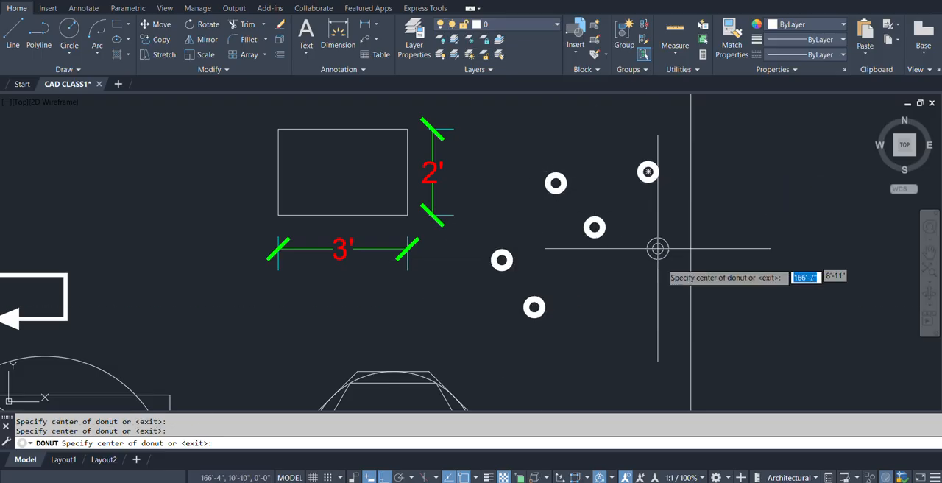
left_click(653, 286)
key("Return")
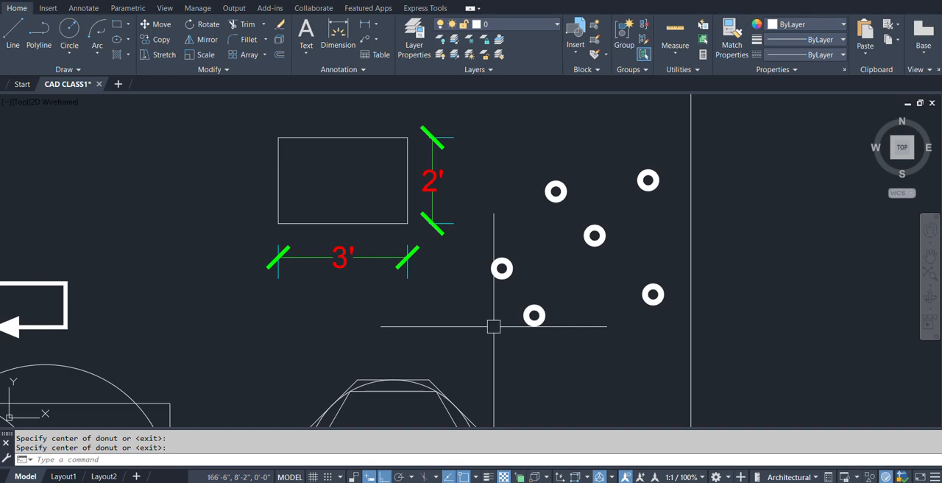
Place four solid donuts with inside diameter 0 and outside diameter 6" among the ring-shaped donuts.
key("Return")
type("0")
key("Return")
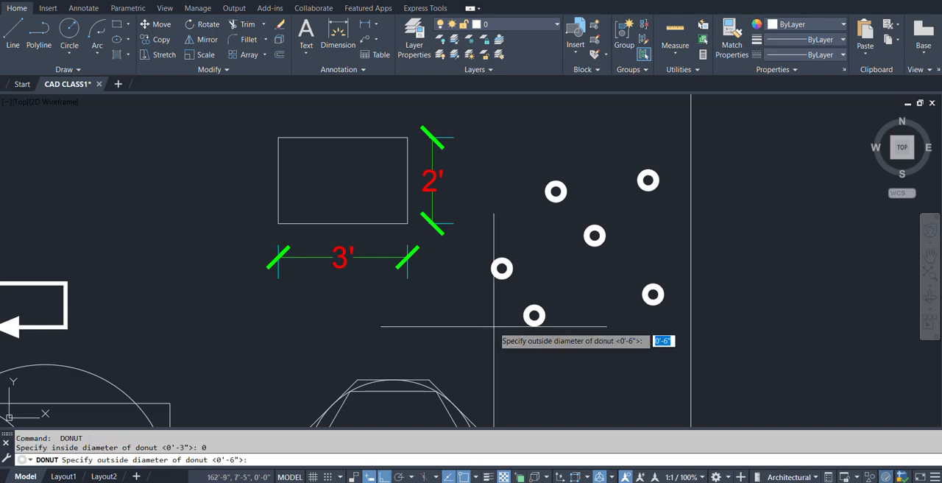
key("Return")
left_click(617, 368)
left_click(597, 305)
left_click(653, 236)
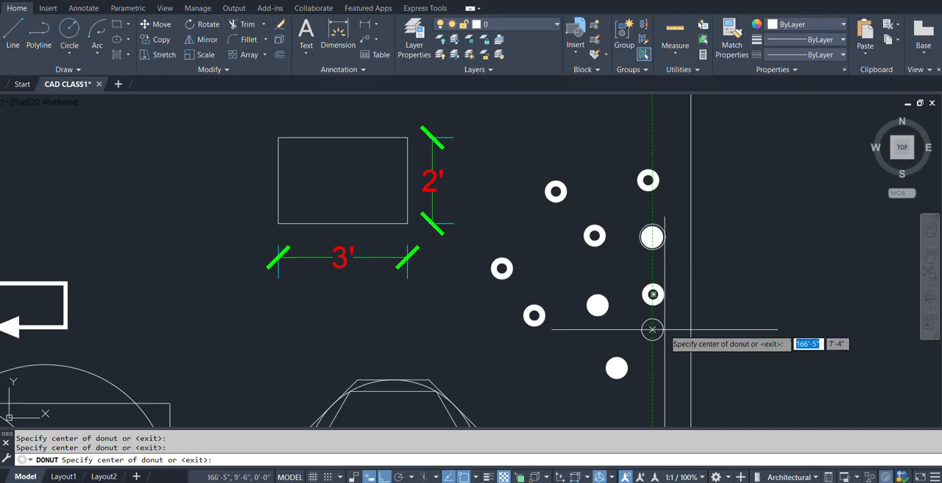
left_click(652, 350)
key("Return")
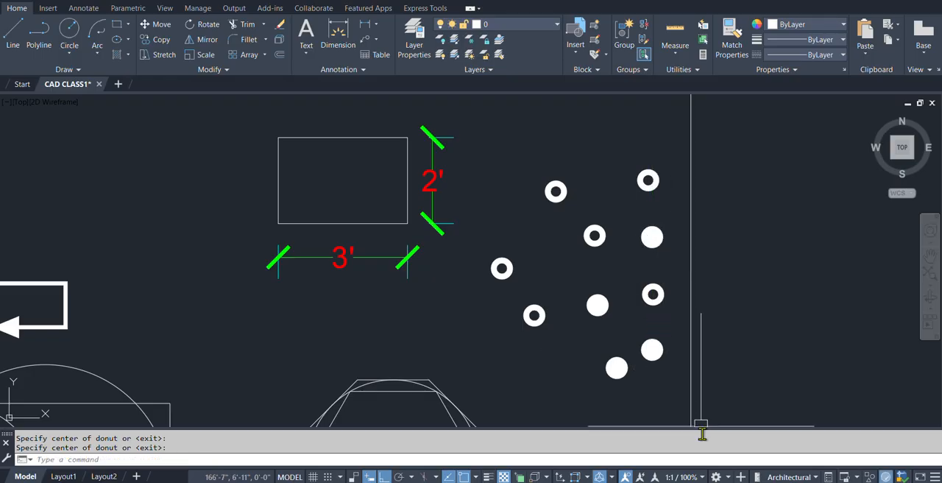
With Ortho off, draw a closed wavy spline shaped like a head of hair between the curved polylines and the dimensioned rectangle.
scroll(546, 322, "down", 2)
mouse_move(501, 352)
middle_mouse_down()
mouse_move(494, 346)
mouse_move(519, 260)
middle_mouse_up()
scroll(739, 95, "down", 2)
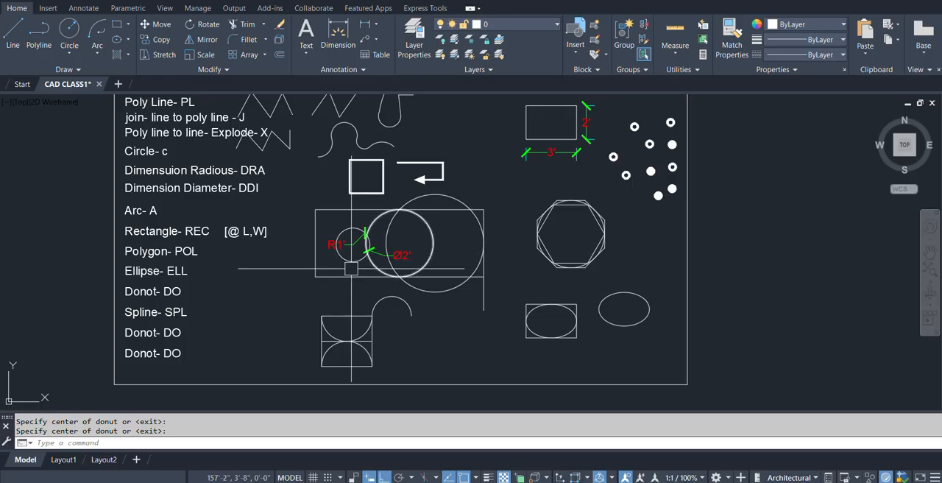
scroll(175, 353, "up", 2)
middle_click_drag(215, 292, 197, 317)
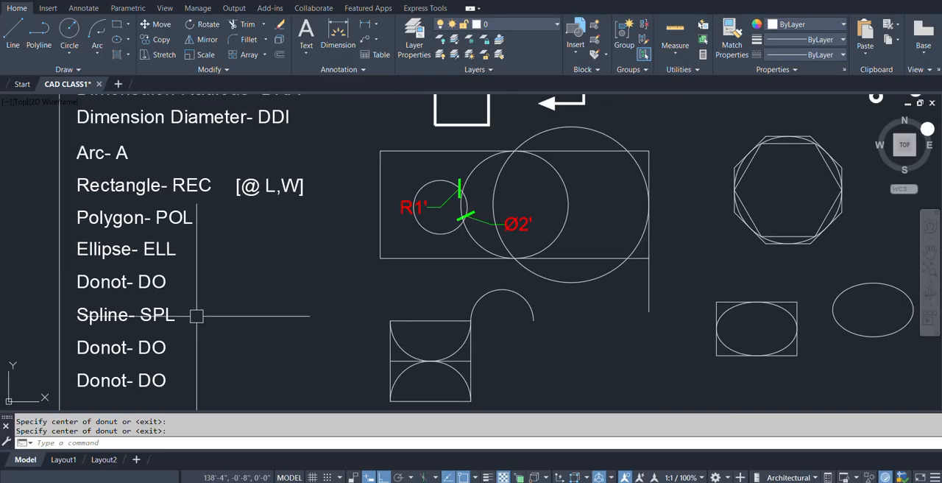
scroll(324, 240, "down", 2)
middle_click_drag(417, 155, 326, 278)
scroll(307, 221, "up", 2)
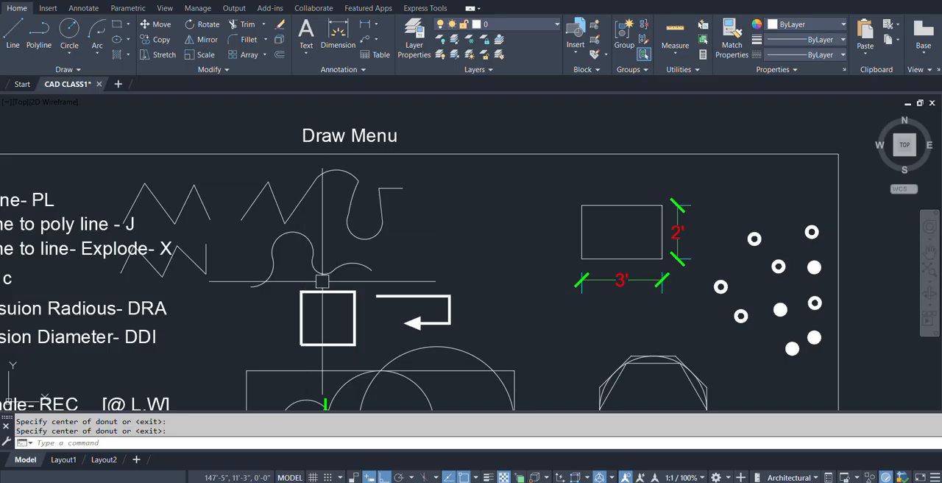
type("p")
key("BackSpace")
type("spl")
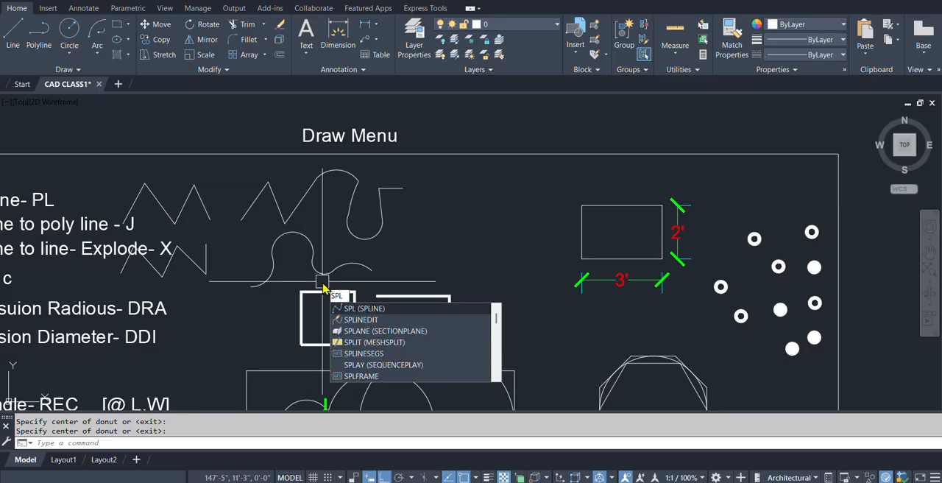
key("Return")
scroll(441, 229, "up", 4)
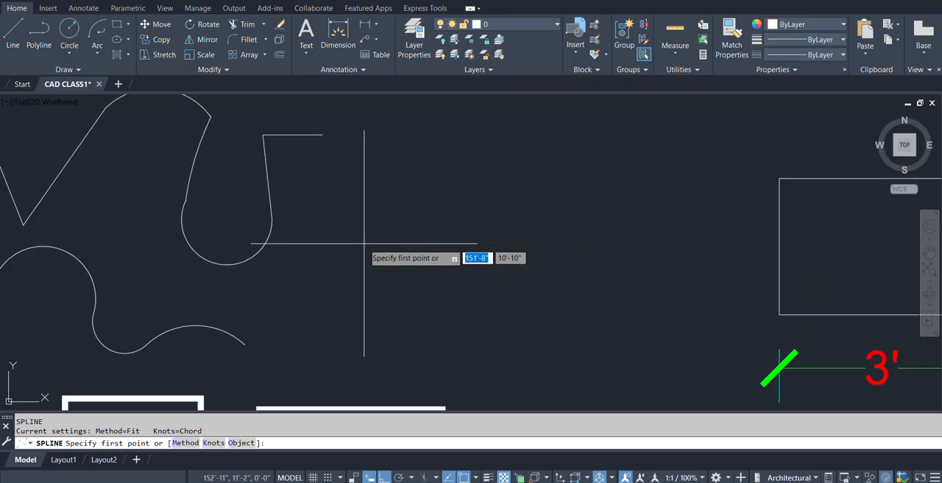
left_click(363, 243)
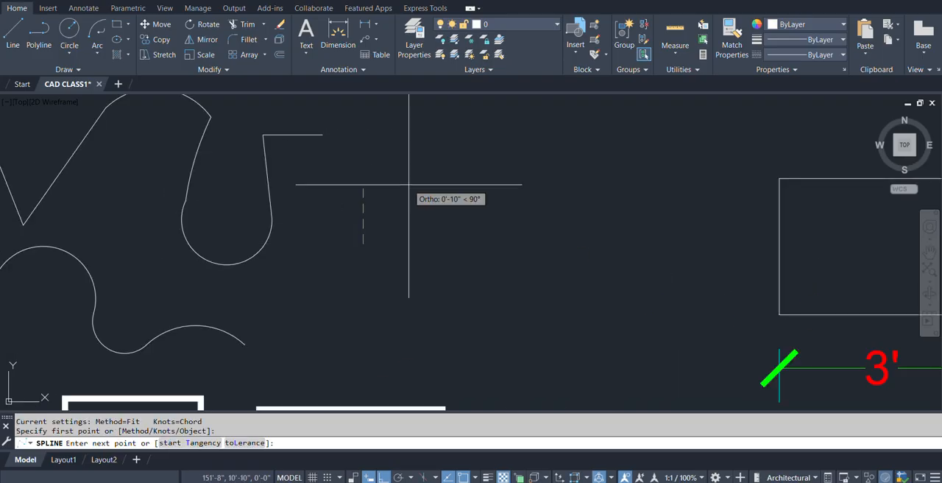
key("F8")
left_click(382, 168)
left_click(413, 156)
left_click(438, 167)
left_click(447, 182)
left_click(477, 164)
left_click(511, 166)
left_click(523, 223)
left_click(532, 254)
left_click(568, 285)
left_click(539, 310)
left_click(517, 273)
left_click(498, 248)
left_click(490, 228)
left_click(428, 233)
left_click(405, 222)
left_click(393, 254)
left_click(386, 295)
left_click(388, 334)
left_click(346, 358)
left_click(351, 319)
left_click(360, 278)
left_click(363, 243)
type("cl")
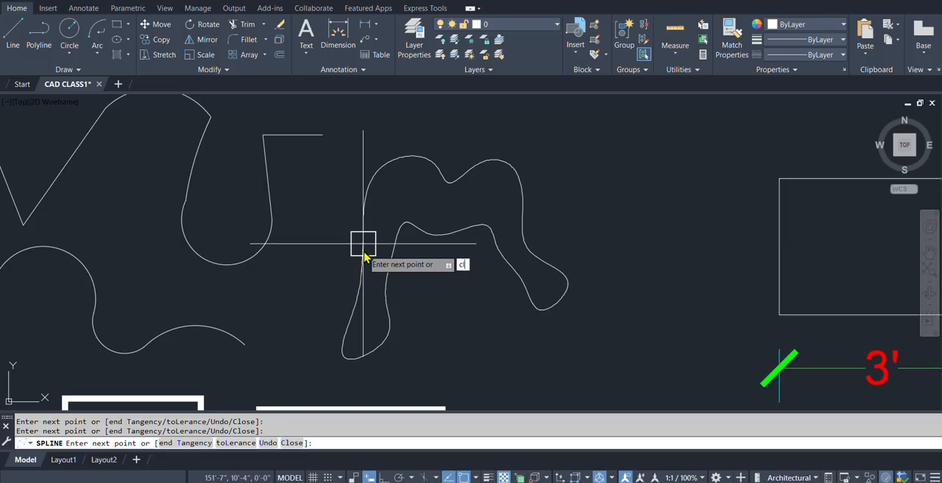
key("Return")
Draw an open spline as the face outline, curving like a chin from one inner edge of the hair shape to the other.
key("Return")
left_click(388, 299)
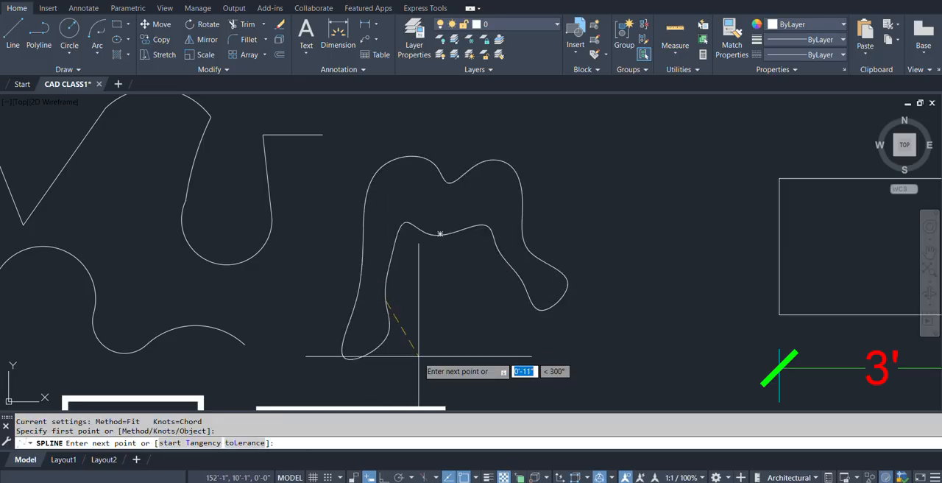
left_click(420, 356)
left_click(481, 360)
left_click(515, 306)
left_click(526, 286)
left_click(518, 288)
Draw two small arched three-point splines side by side inside the face as the eyes.
key("Return")
key("Return")
left_click(405, 277)
left_click(440, 277)
left_click(443, 289)
key("Return")
key("Return")
left_click(463, 285)
left_click(474, 270)
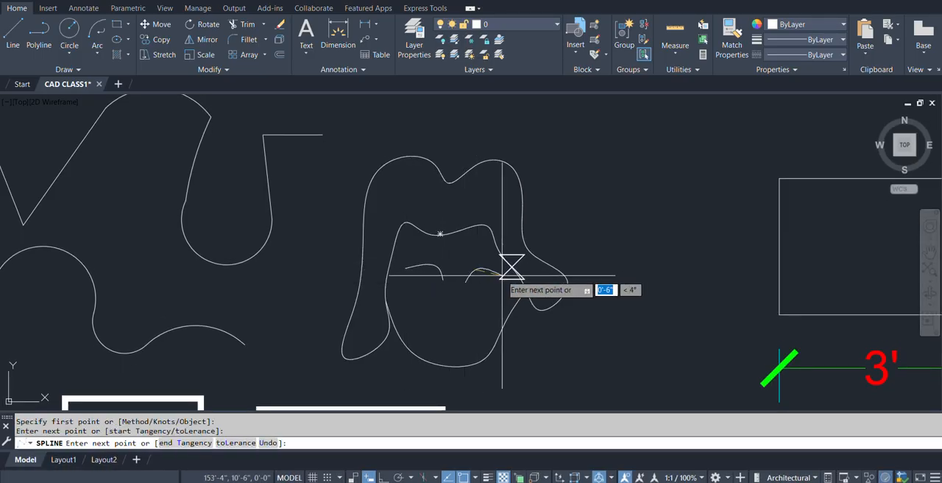
left_click(504, 274)
key("Return")
Save the CAD CLASS1 drawing with the whole Draw Menu sheet in view.
scroll(498, 331, "down", 4)
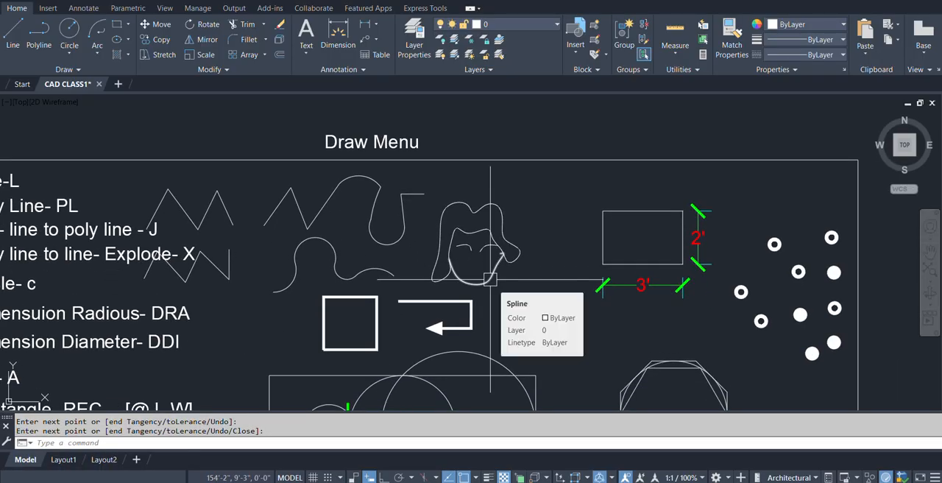
scroll(490, 278, "down", 3)
scroll(338, 281, "up", 1)
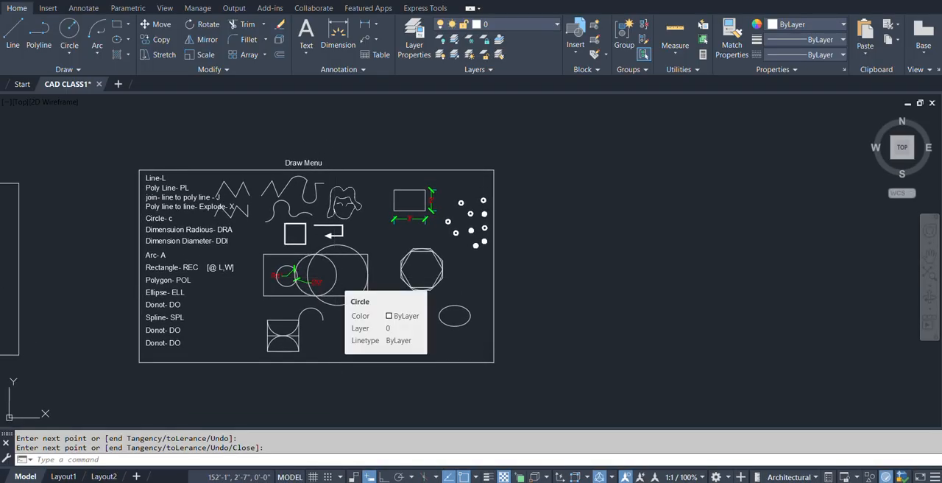
key("ctrl+s")
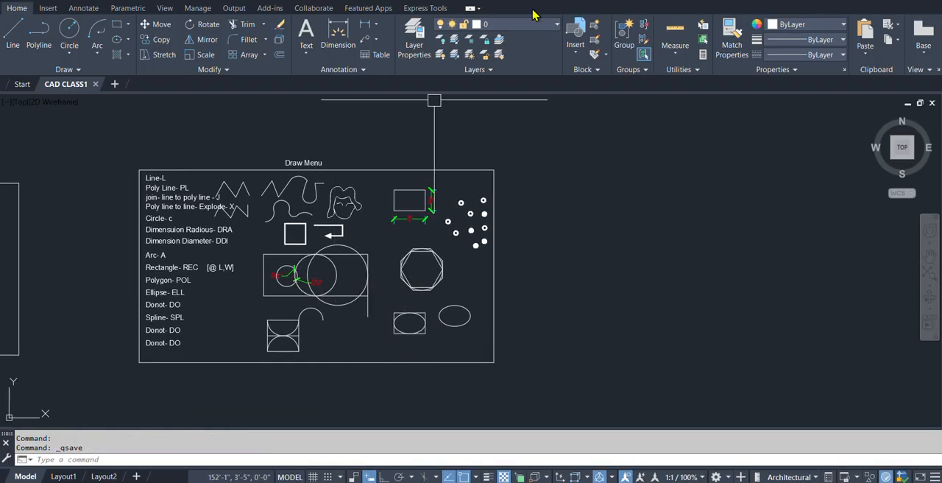